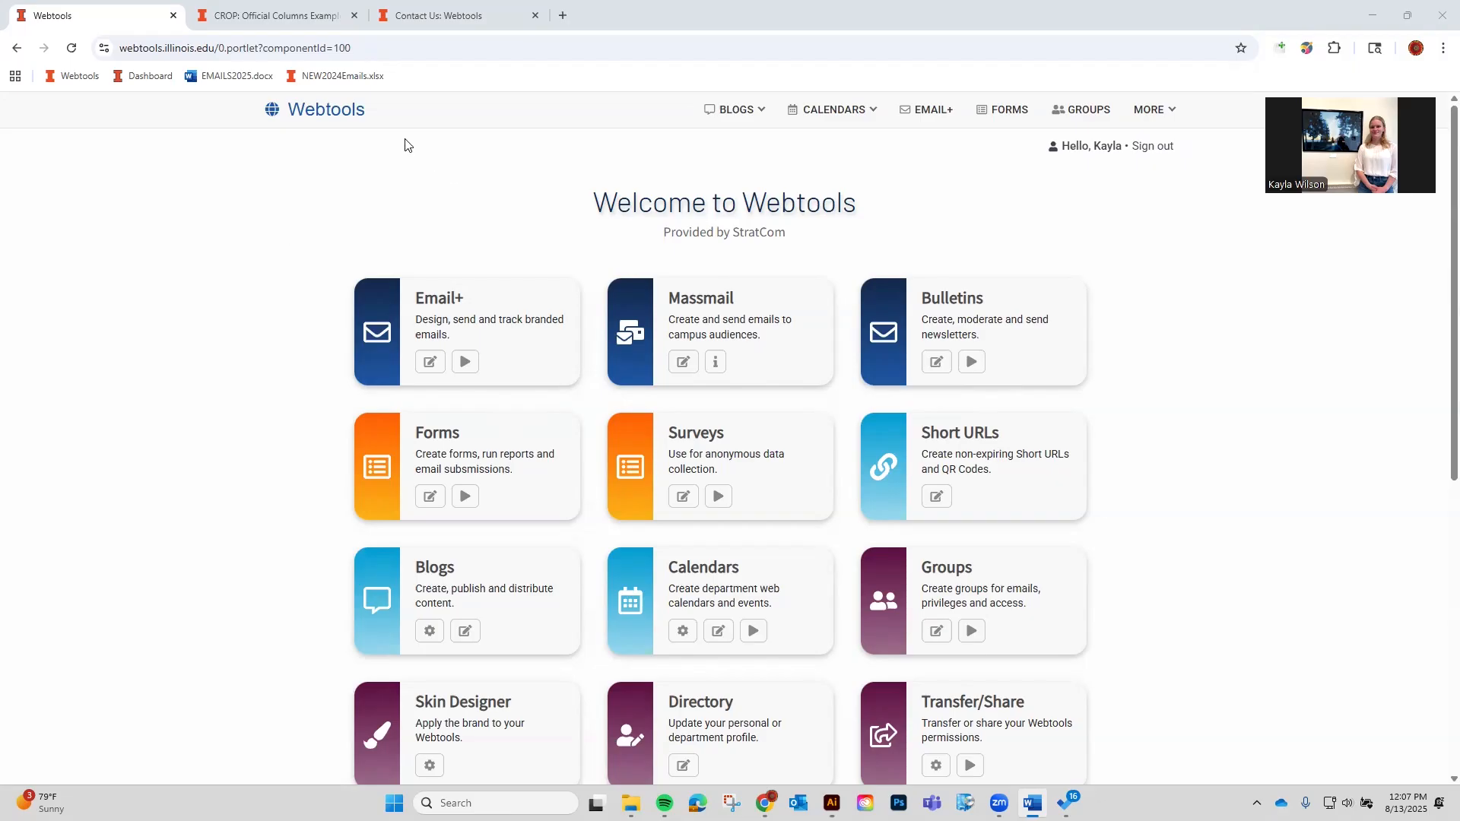
Bring up the Contact Us: Webtools form and scan its fields down to Submit Form and back.
left_click(431, 16)
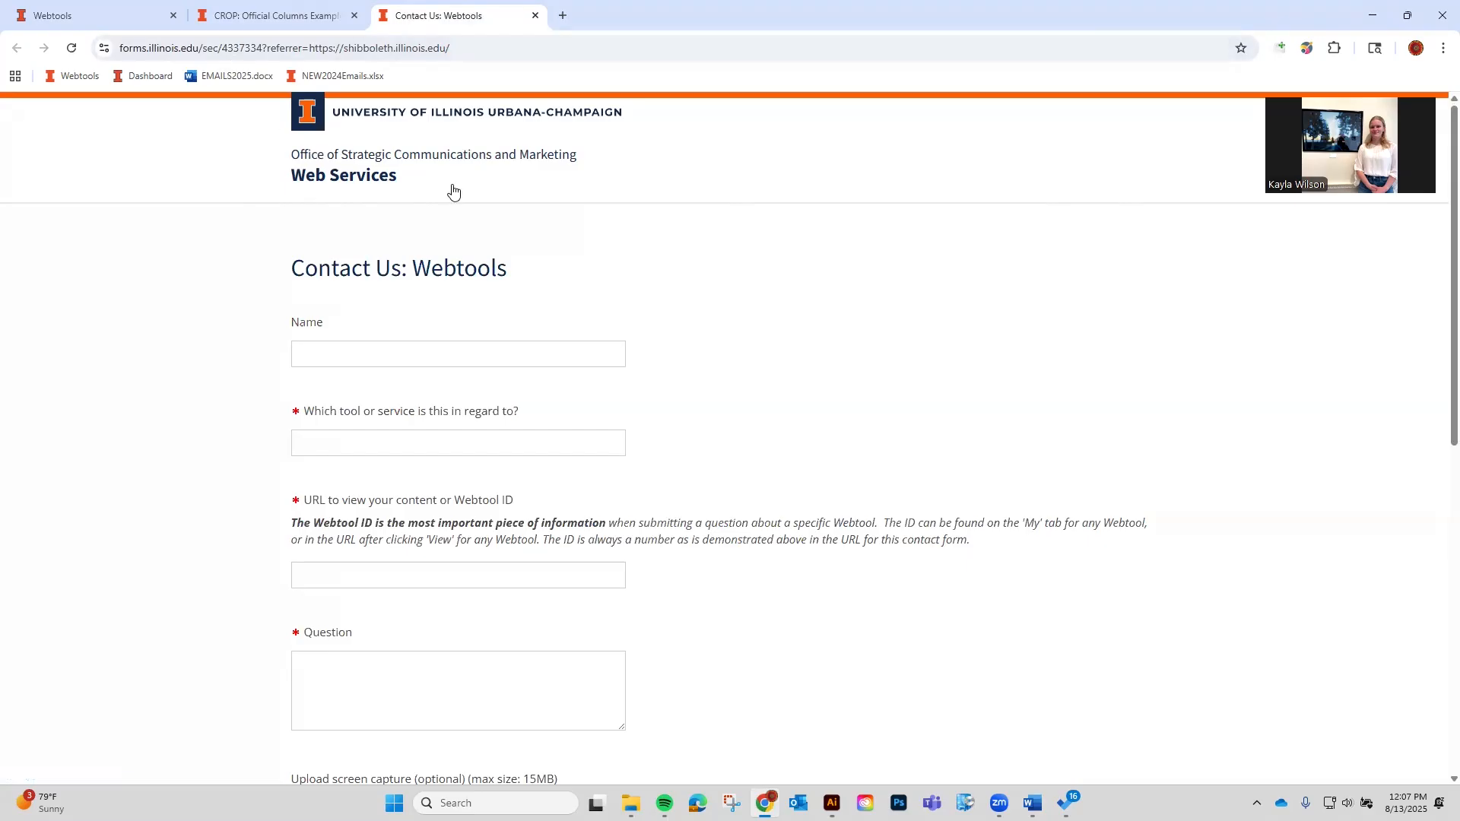
scroll(537, 225, "down", 9)
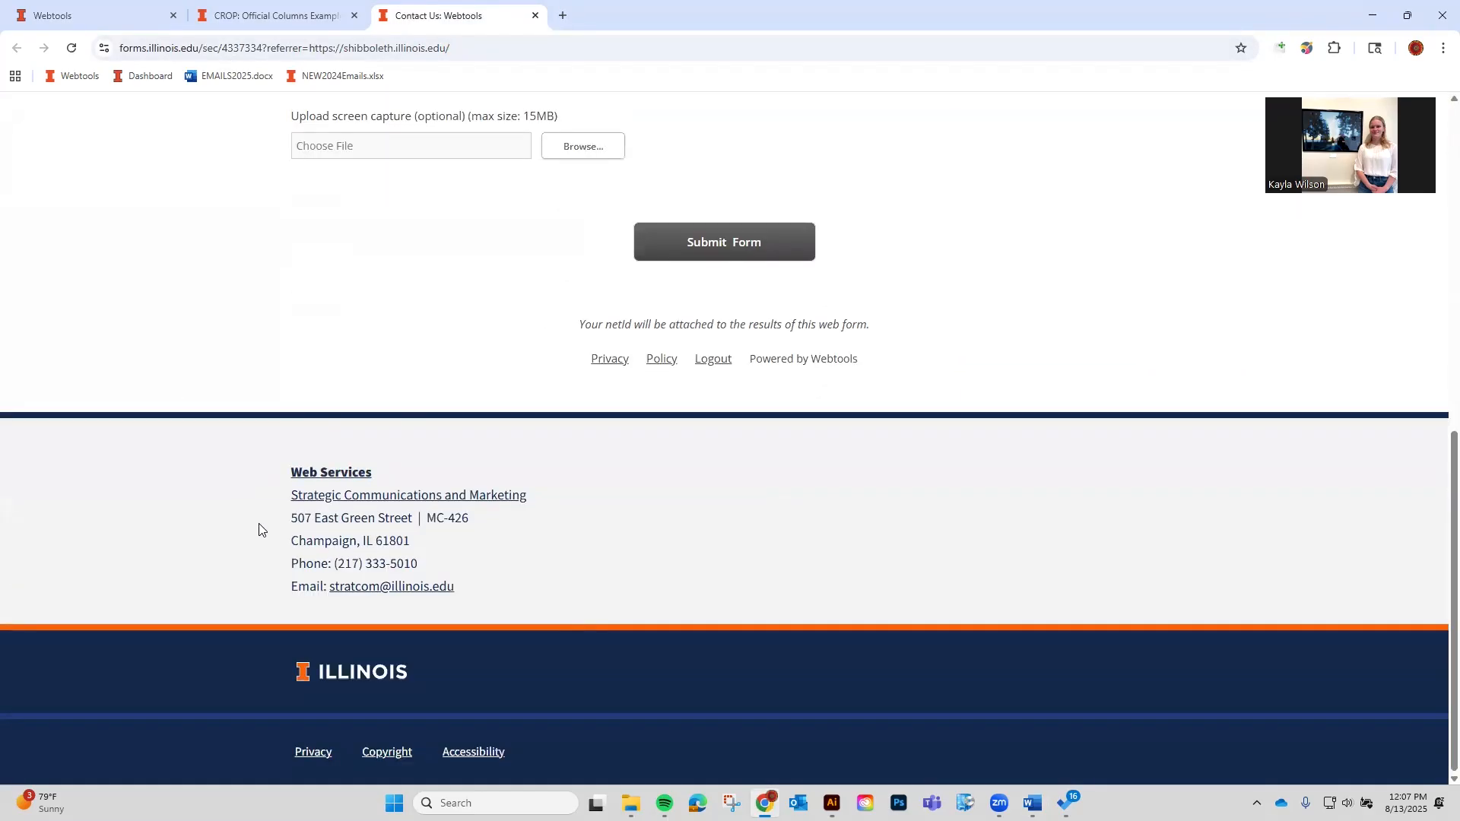
scroll(279, 555, "up", 9)
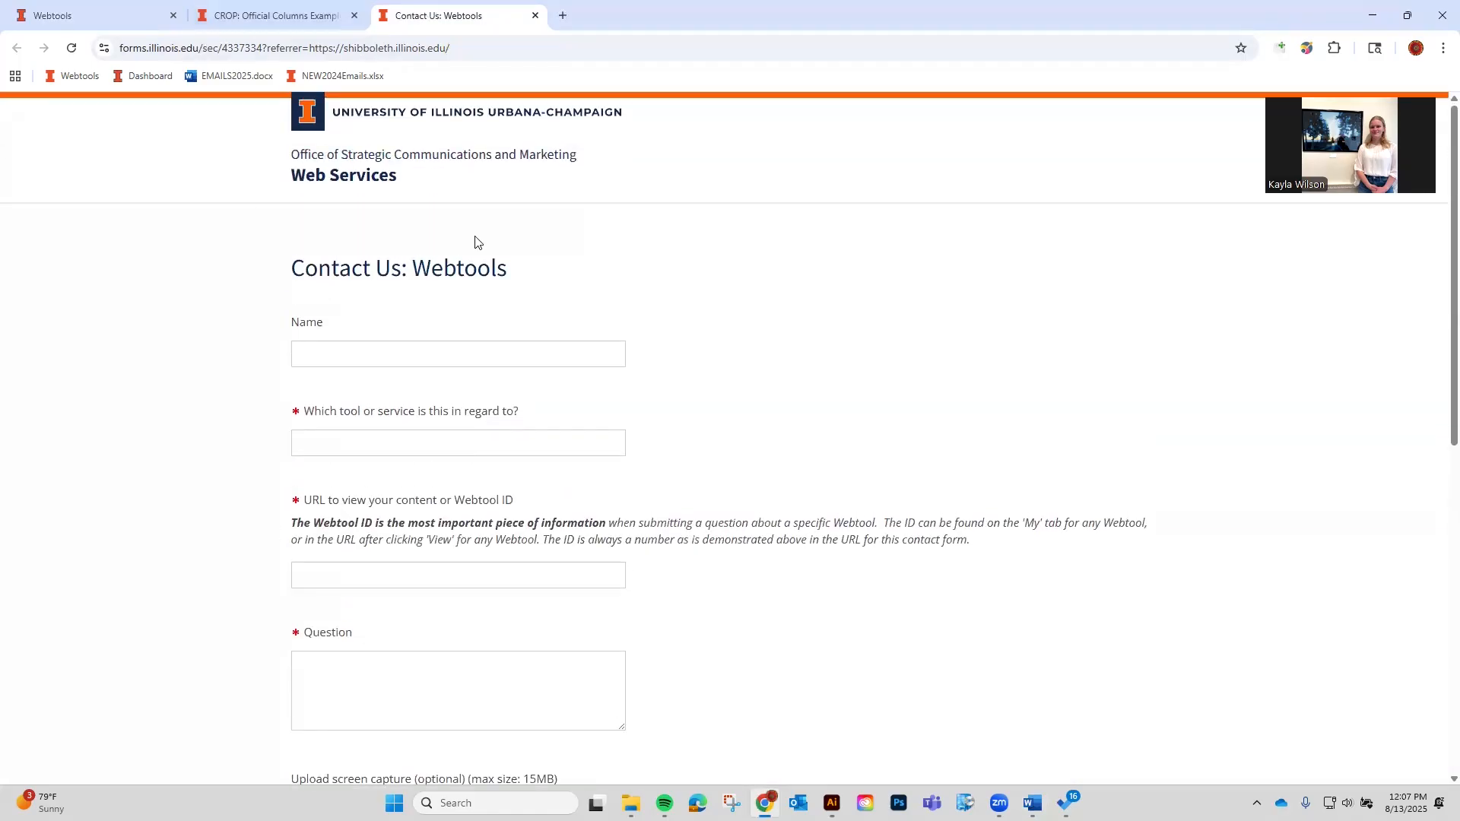
Review the CROP: Official Columns Example newsletter from its banner down to the footer and back.
left_click(287, 23)
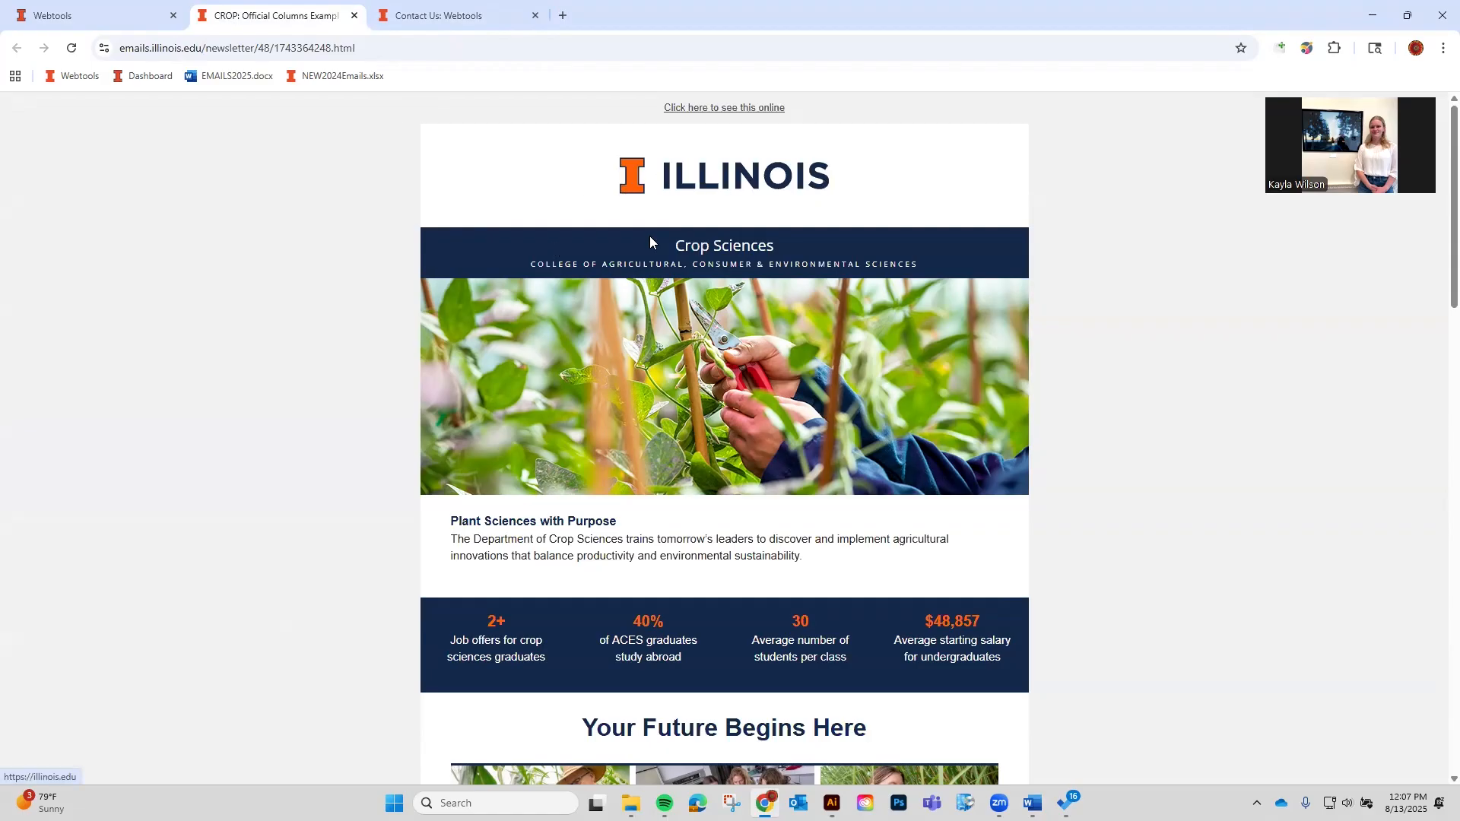
left_click_drag(835, 259, 973, 259)
scroll(1113, 201, "down", 15)
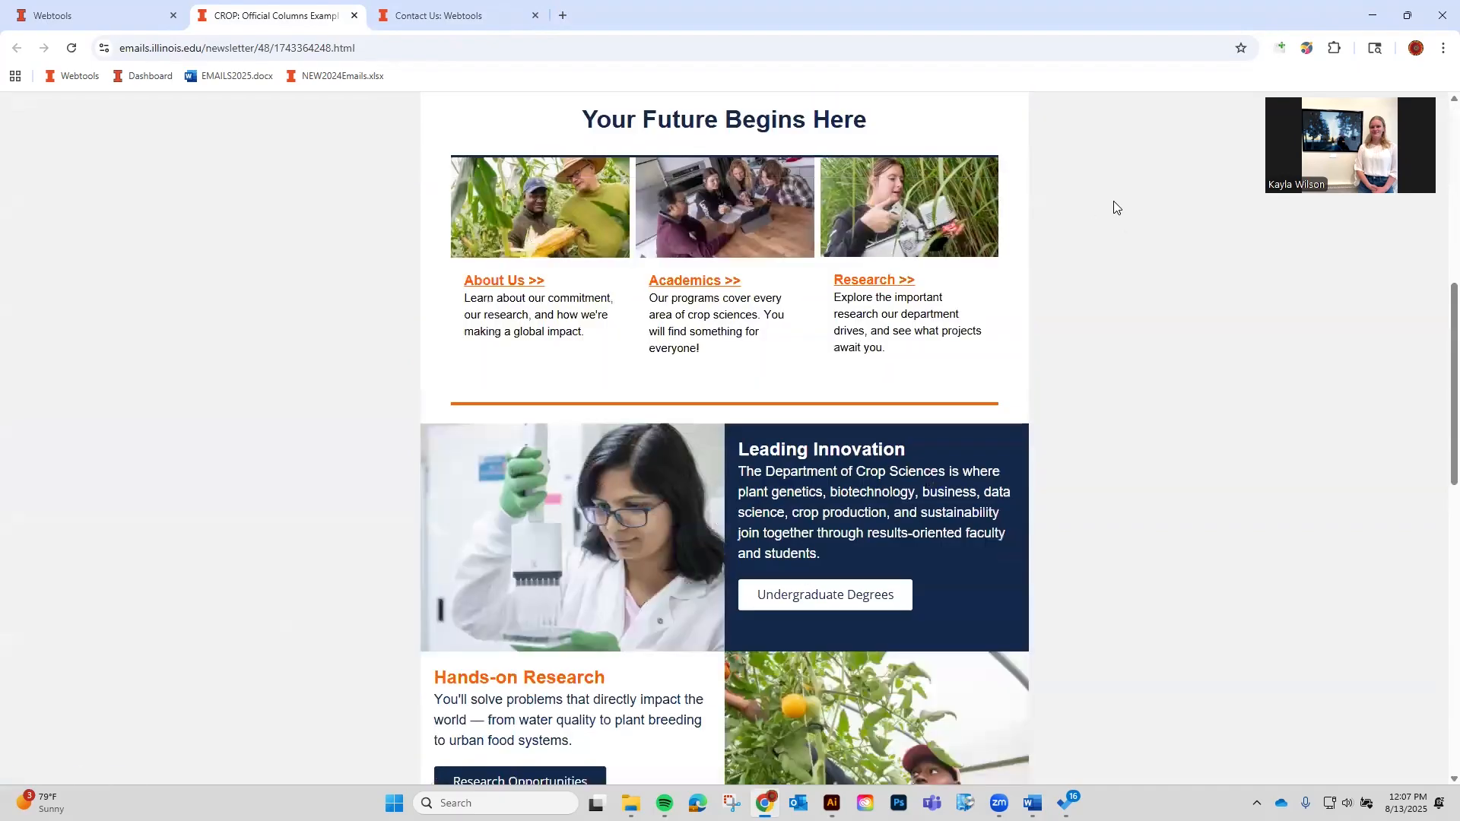
scroll(1112, 219, "down", 5)
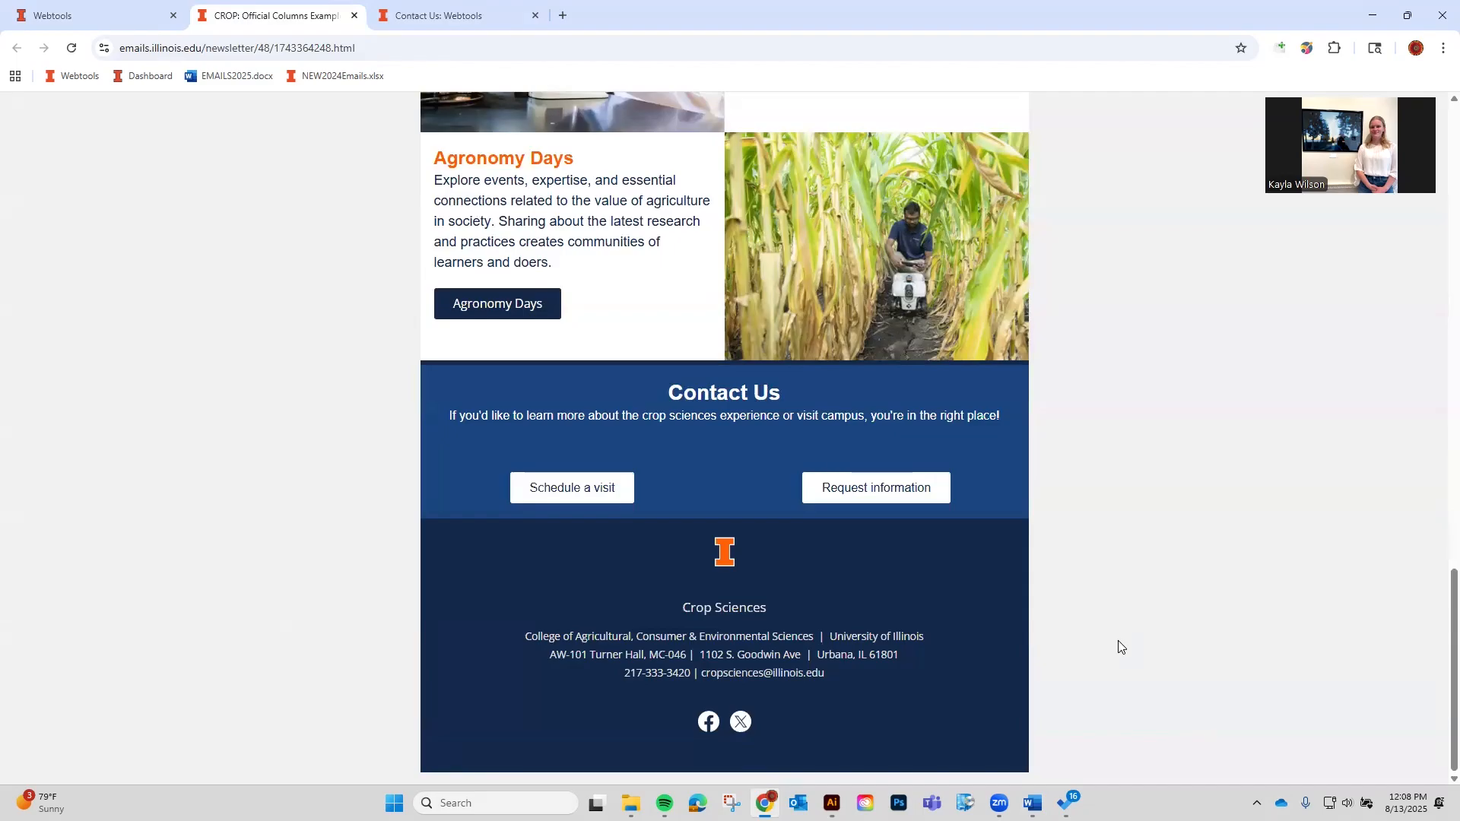
scroll(897, 567, "up", 15)
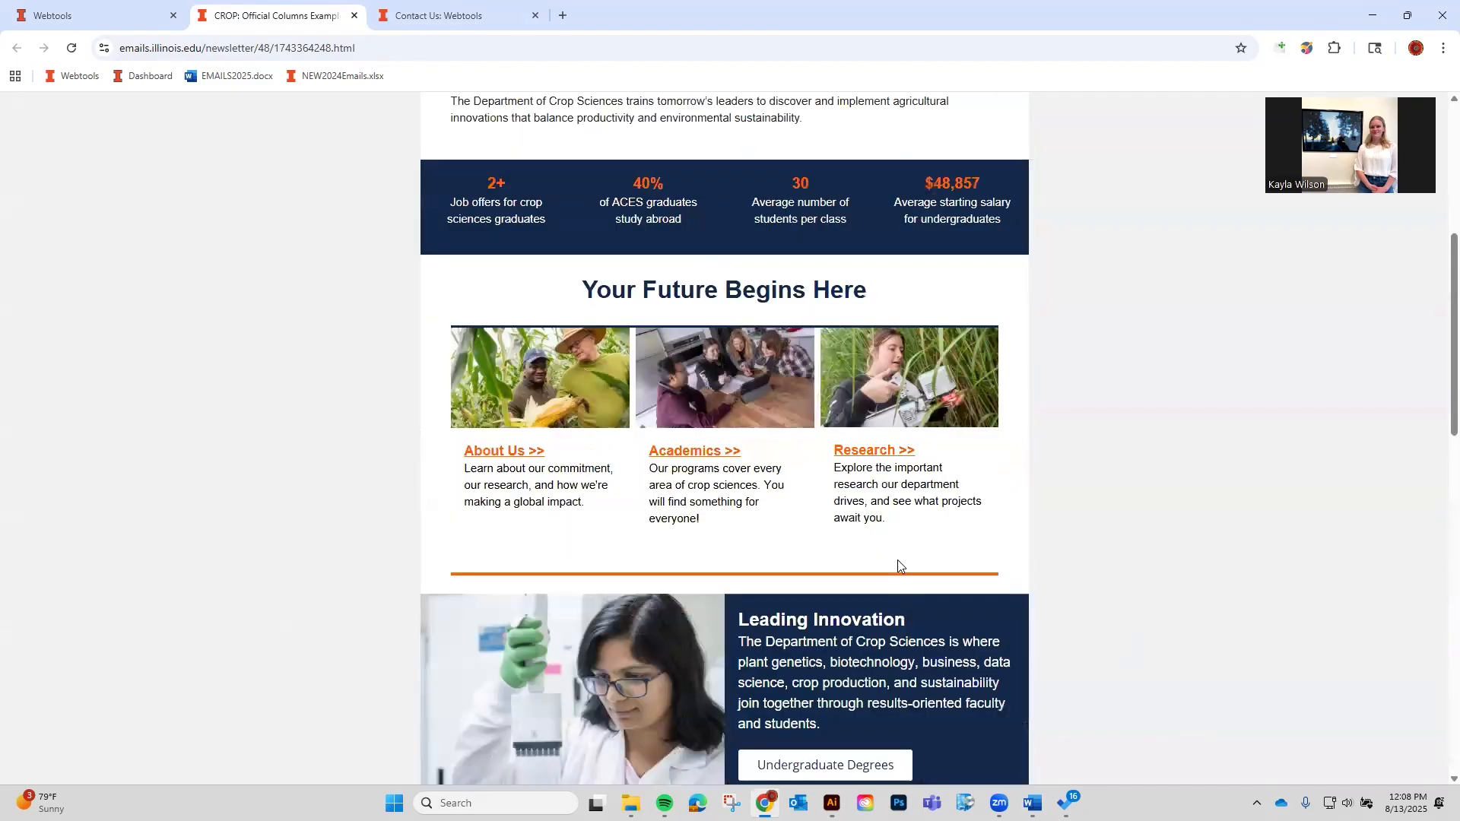
scroll(898, 560, "up", 5)
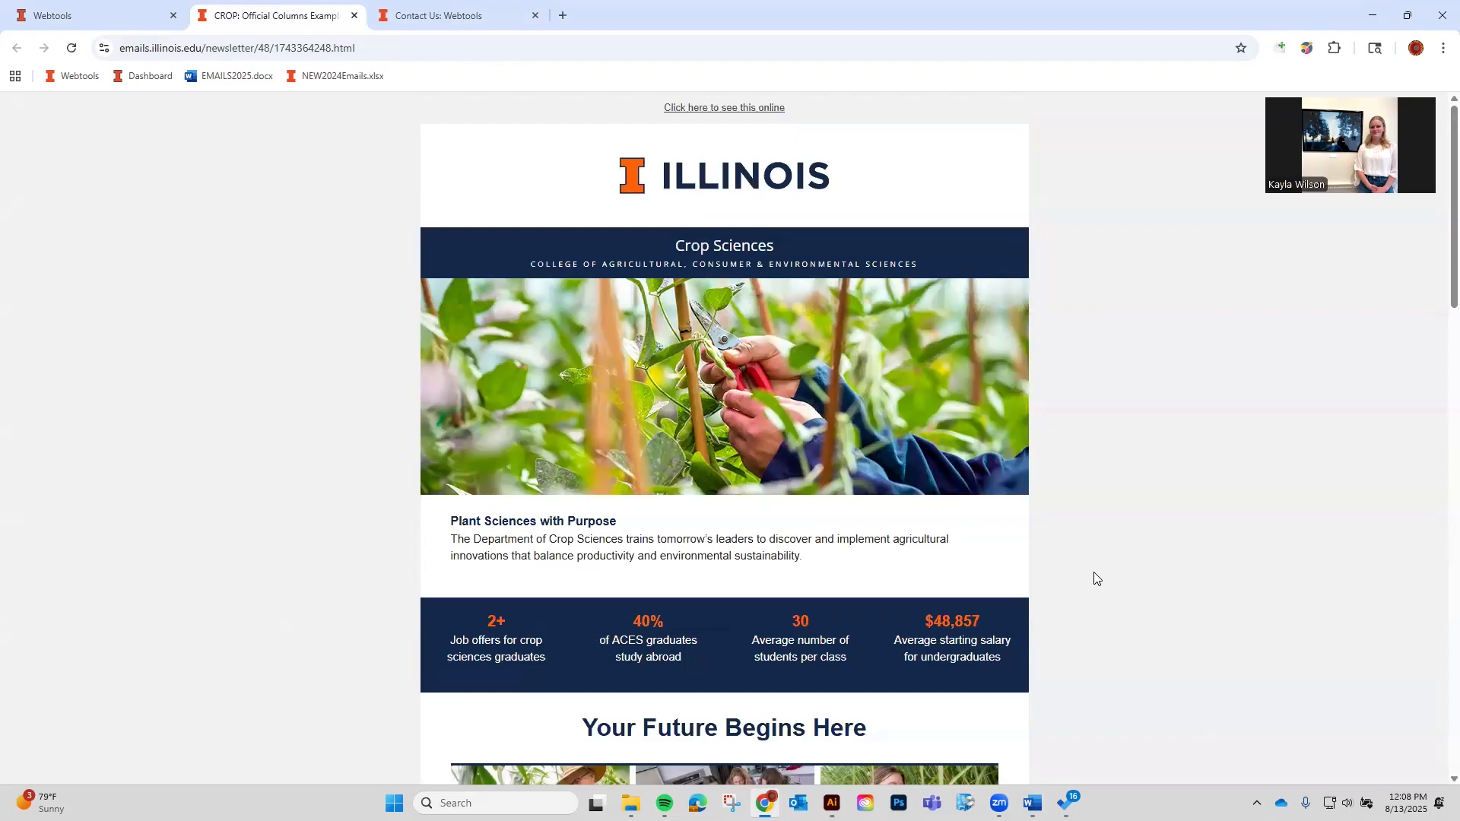
left_click(1032, 803)
Return to the Webtools welcome page and open MORE > Skin Designer.
left_click(49, 23)
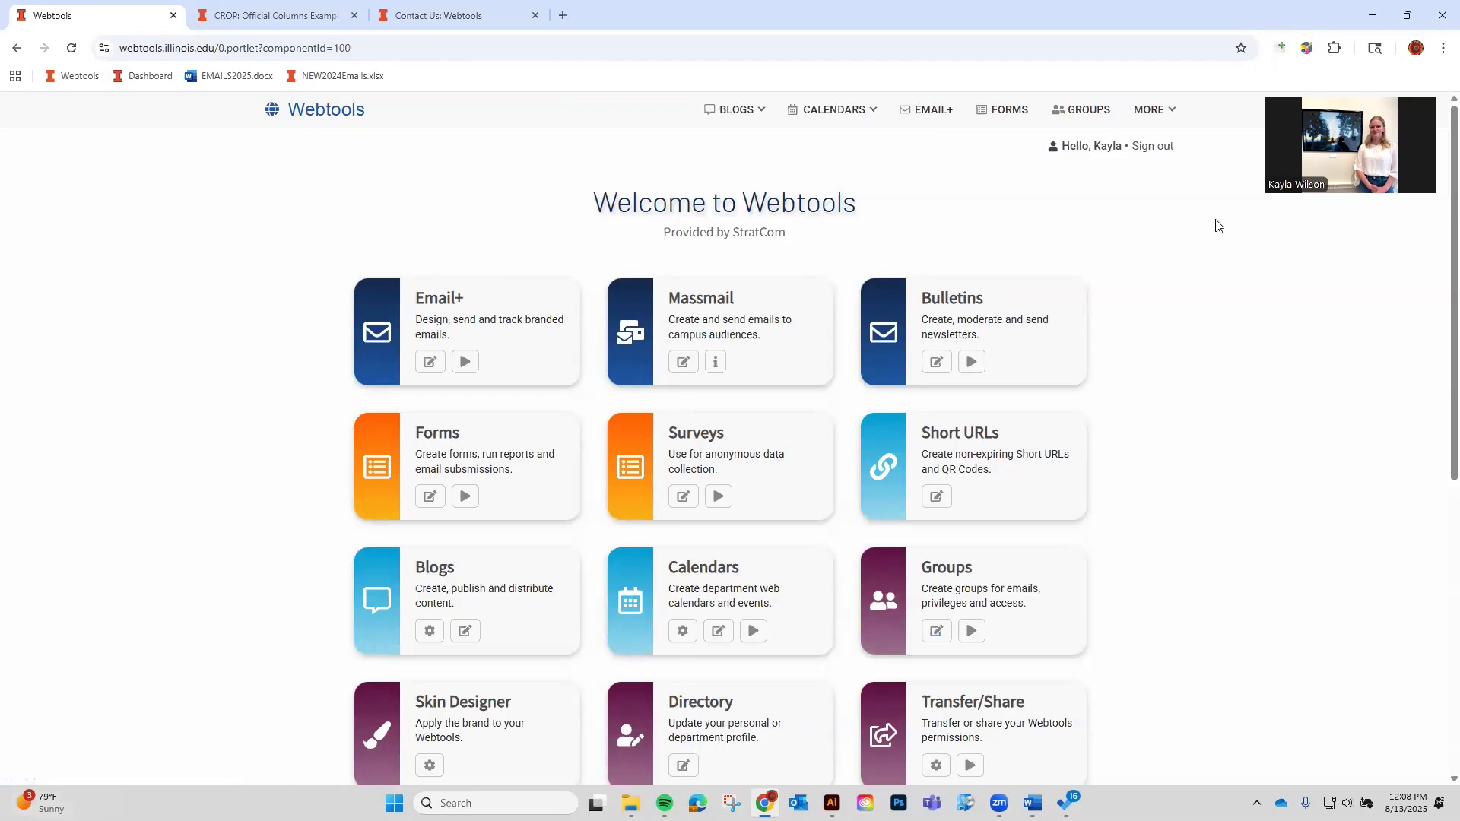
left_click(1159, 116)
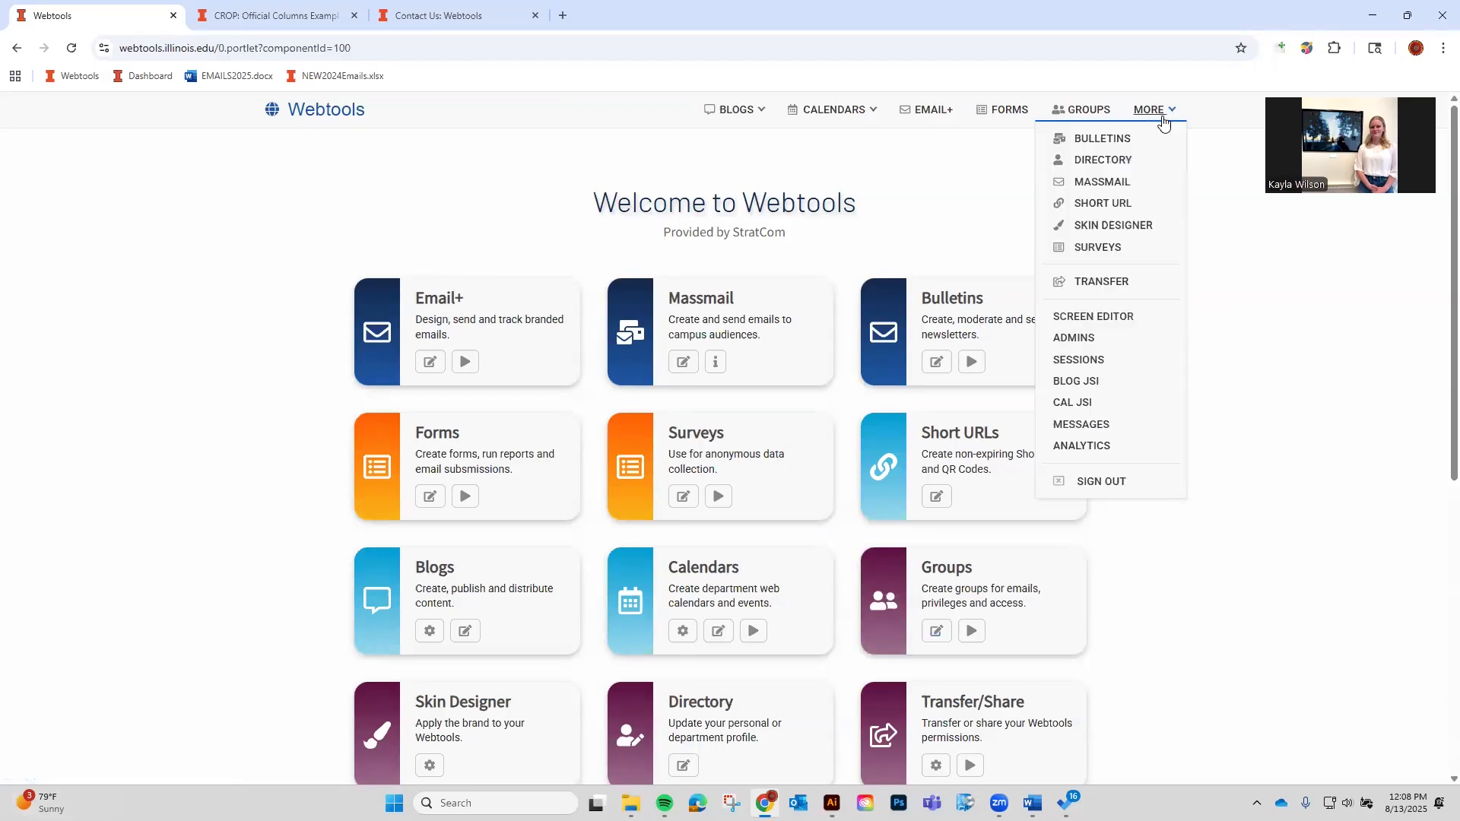
left_click(1107, 227)
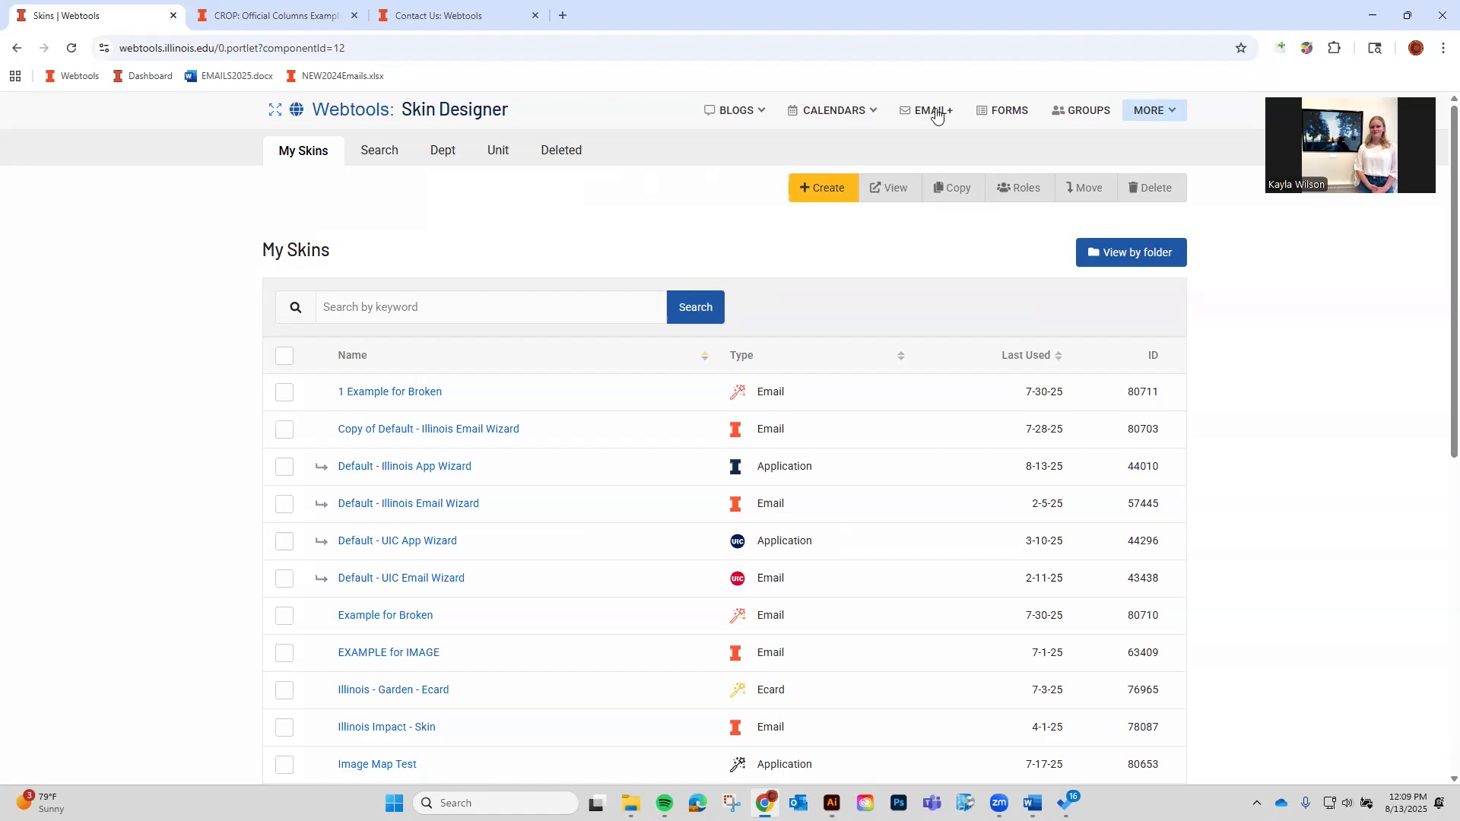
Open the Forms tool, then bring up the MORE tools list again.
left_click(981, 112)
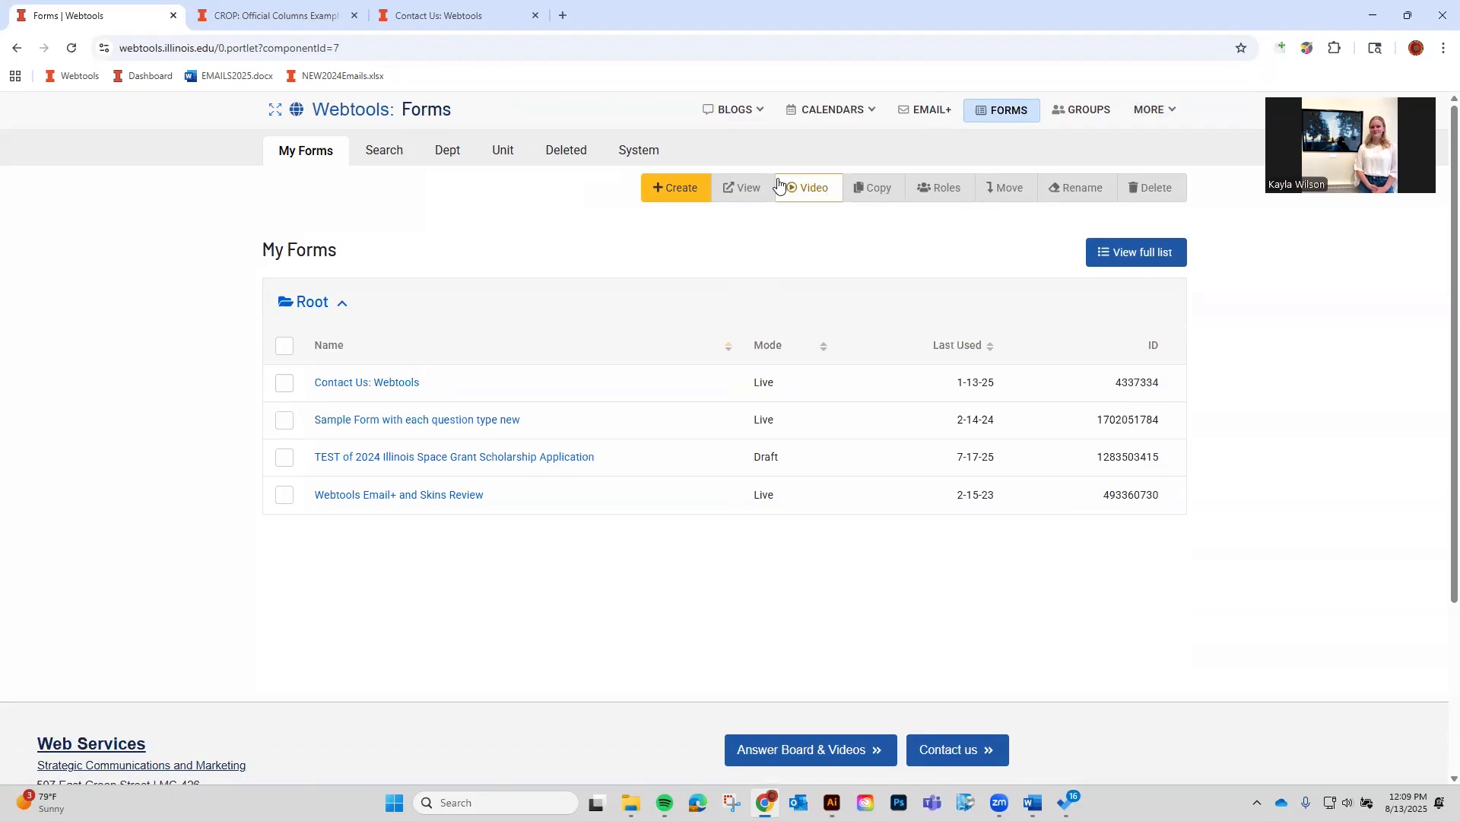
left_click(1163, 111)
left_click(1152, 109)
Go back to Skin Designer's My Skins list and scroll down to its footer links.
left_click(1111, 224)
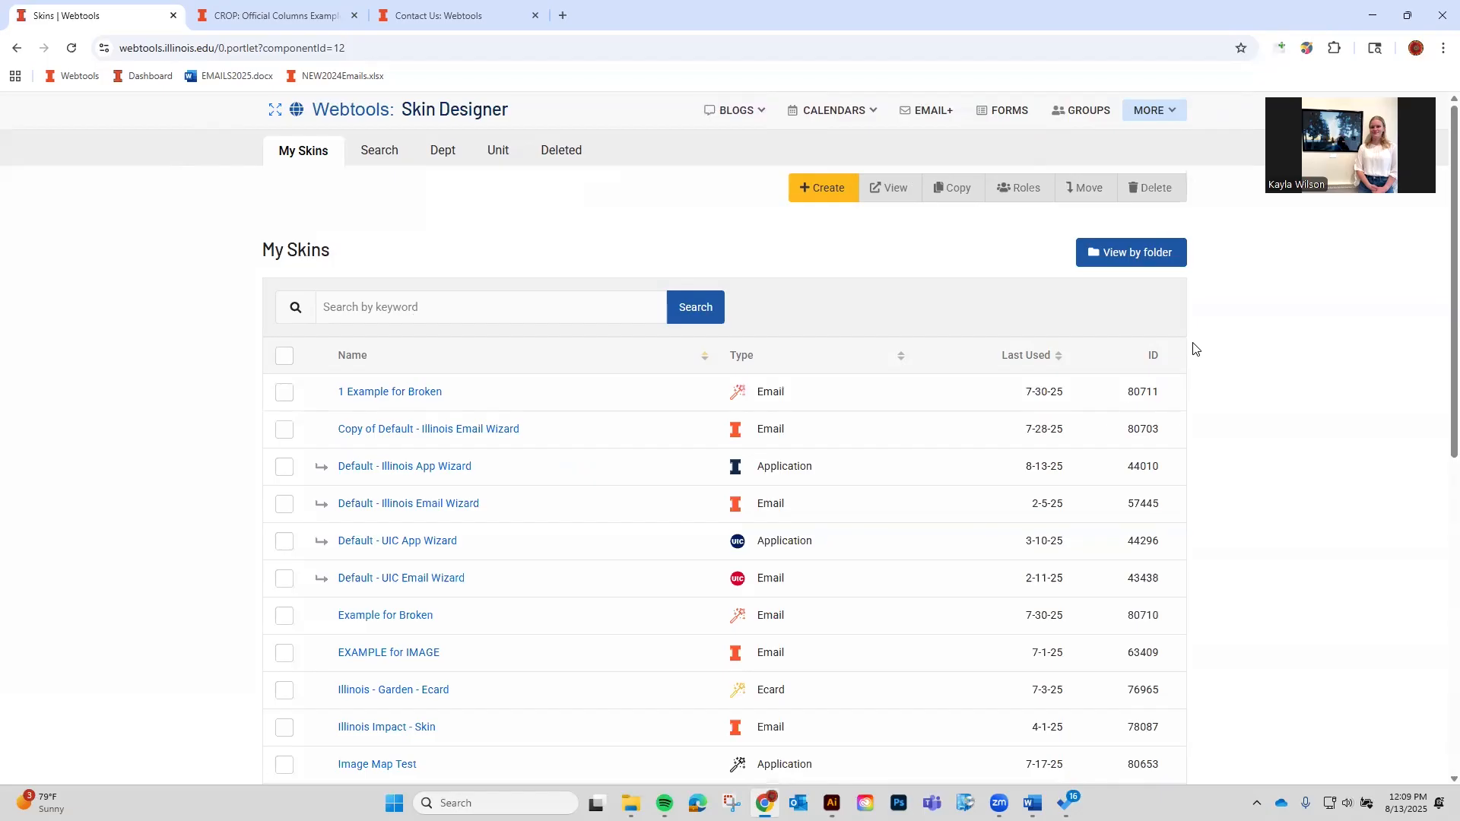
scroll(808, 489, "down", 9)
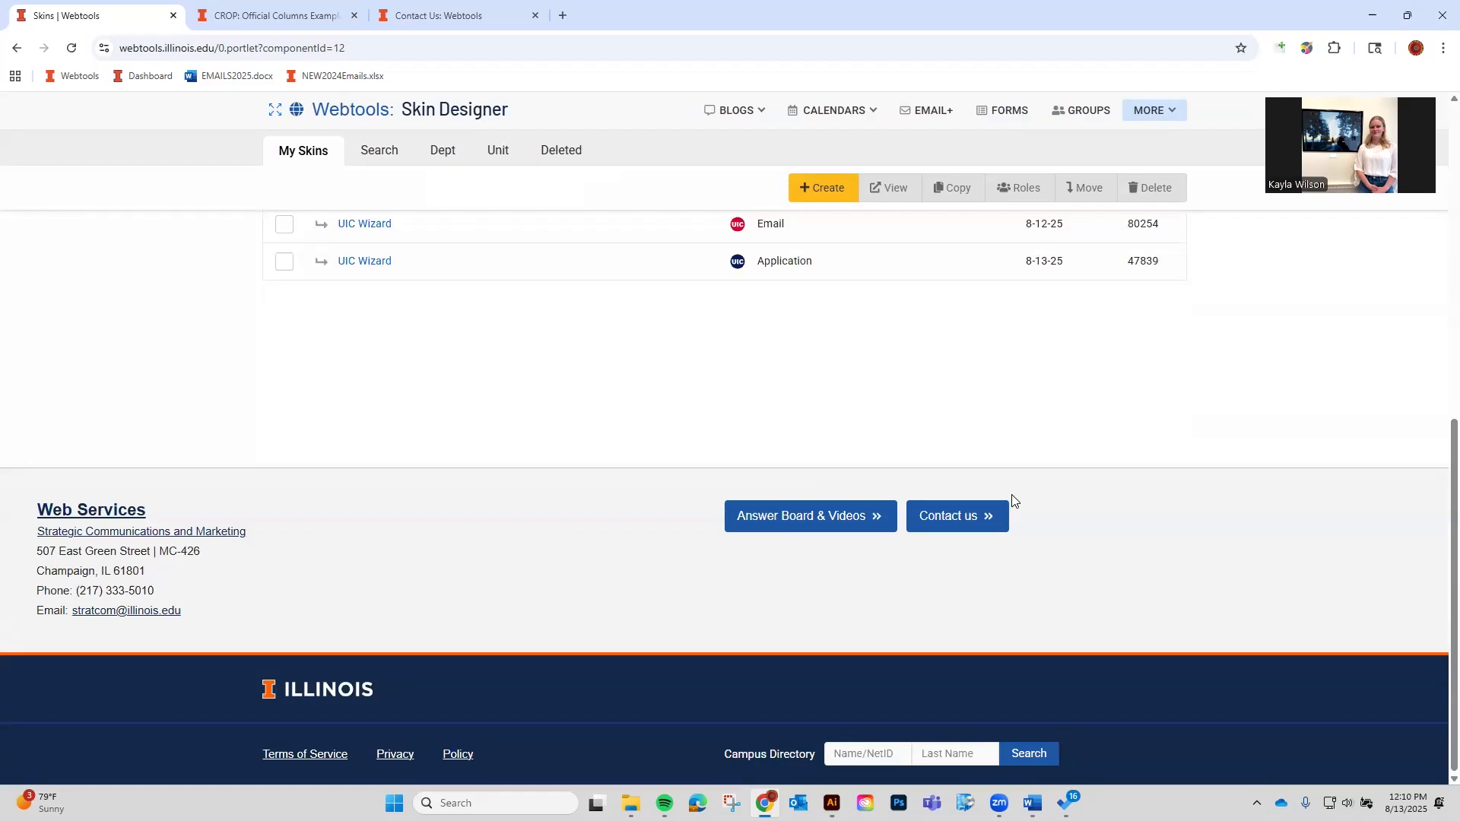
scroll(1011, 494, "up", 10)
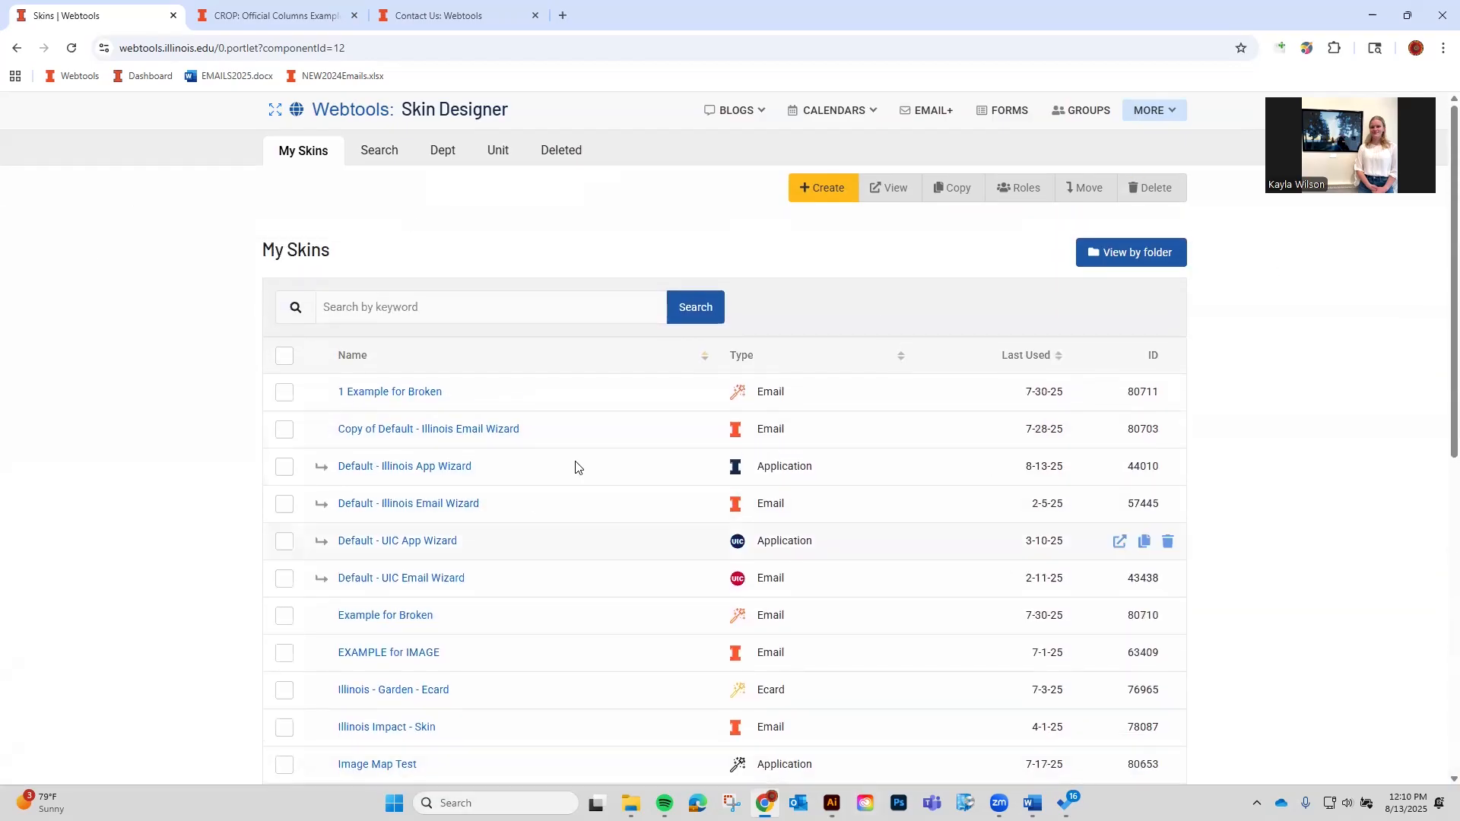
scroll(955, 311, "down", 5)
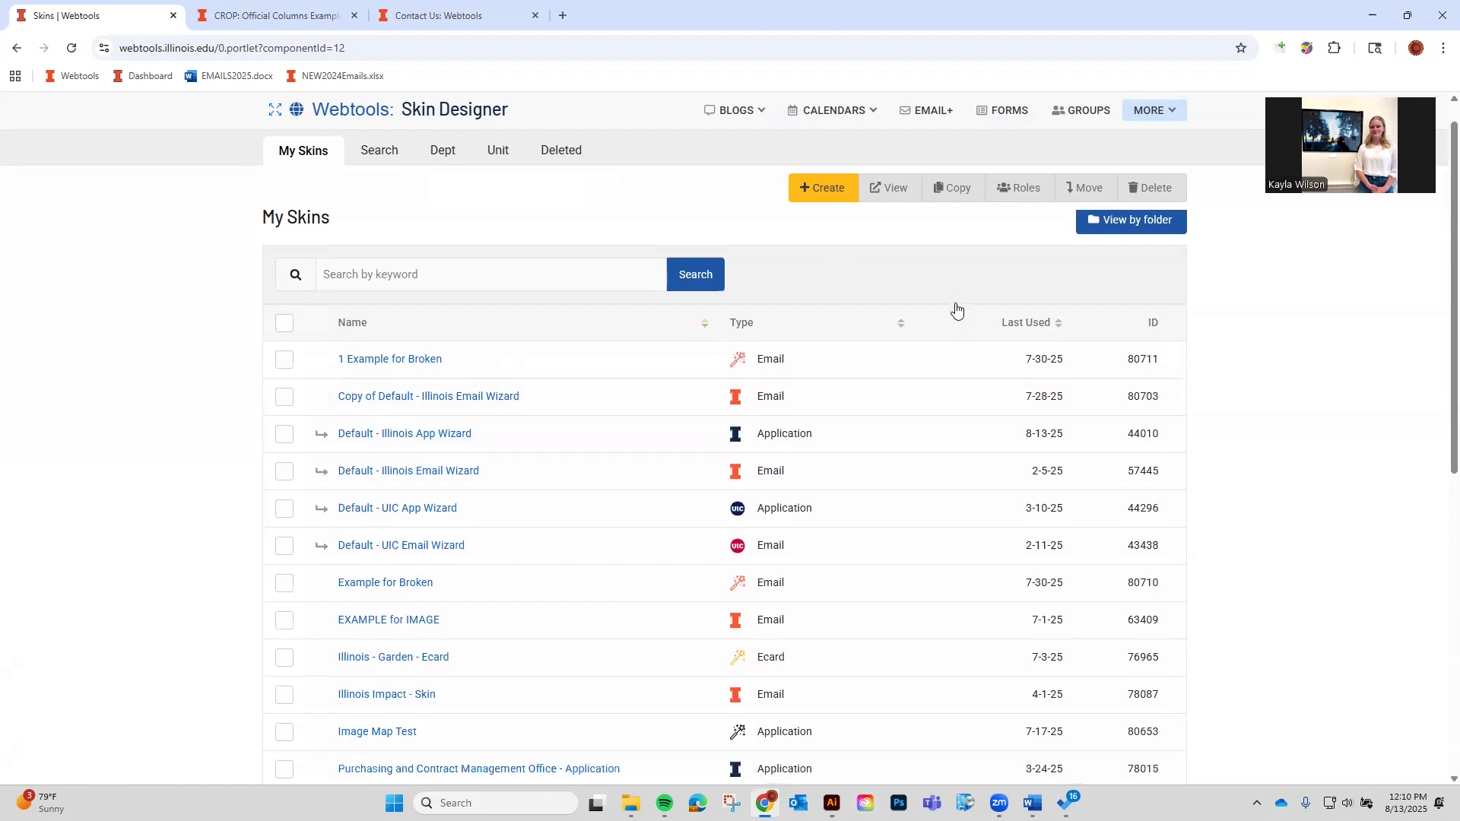
scroll(955, 327, "down", 3)
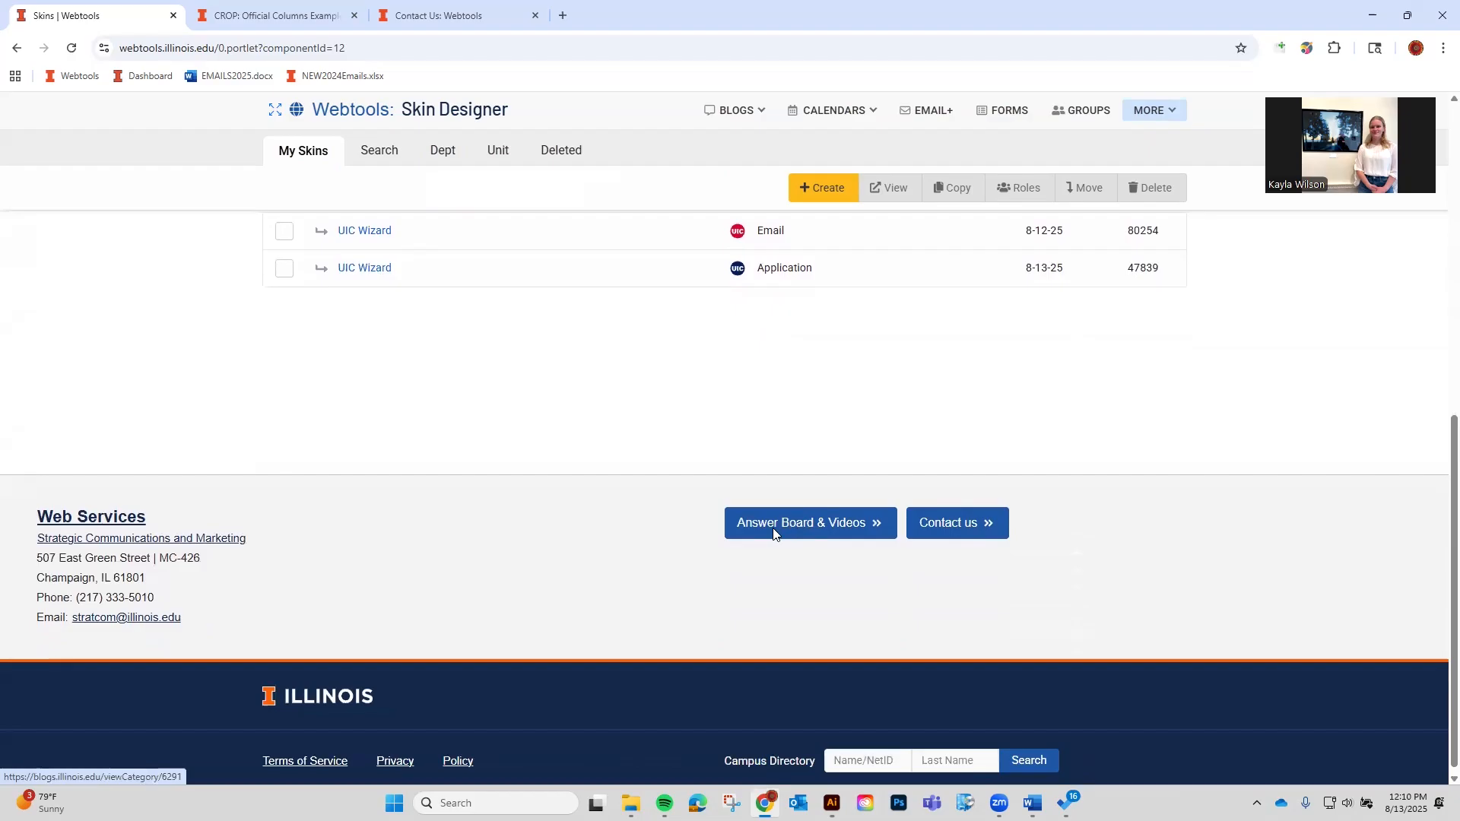
Open Answer Board & Videos in a new tab and show its Skins help answers.
middle_click(806, 531)
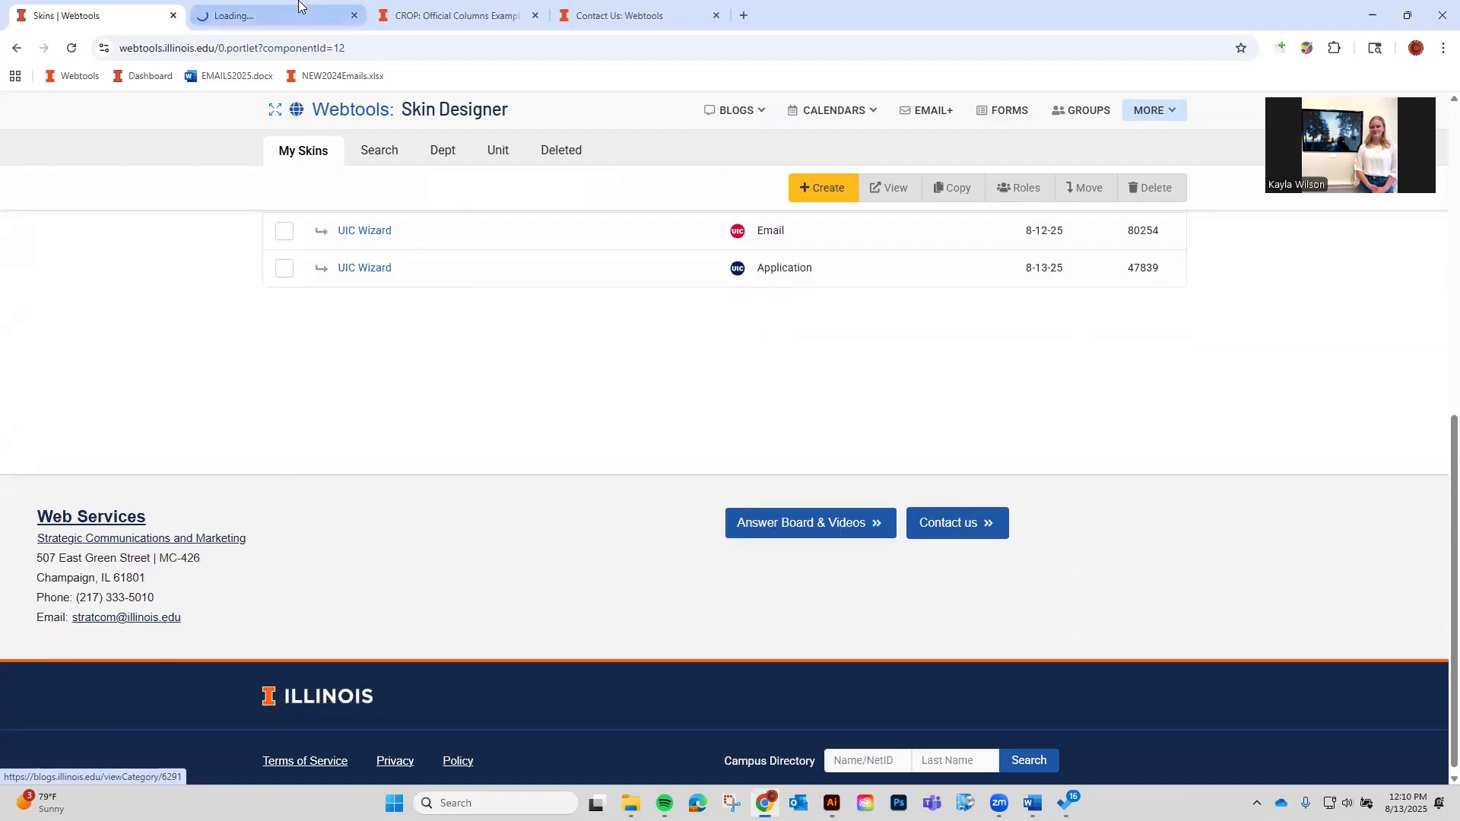
left_click(298, 8)
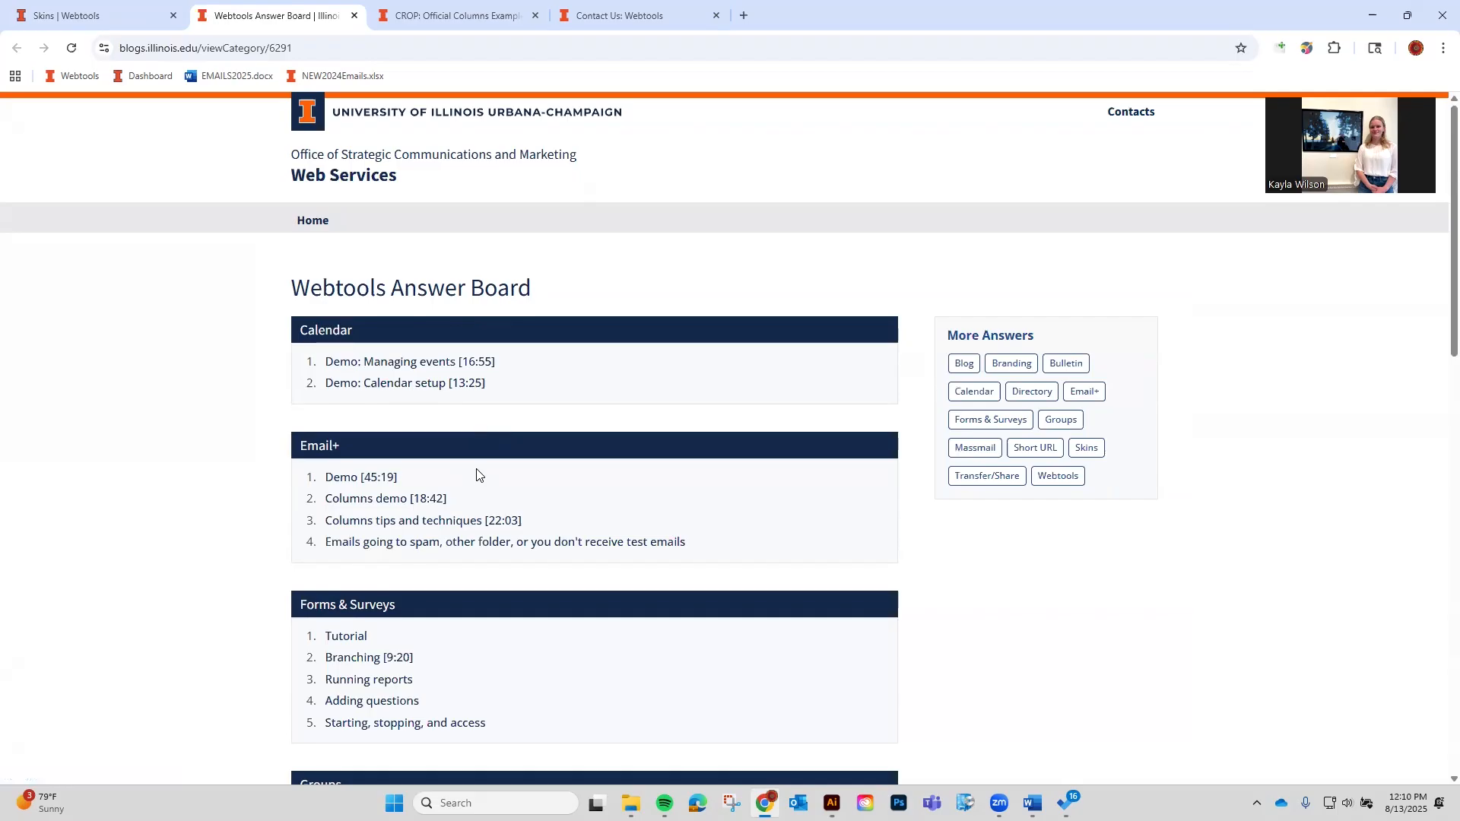
scroll(492, 482, "down", 3)
scroll(502, 436, "up", 3)
left_click(1073, 450)
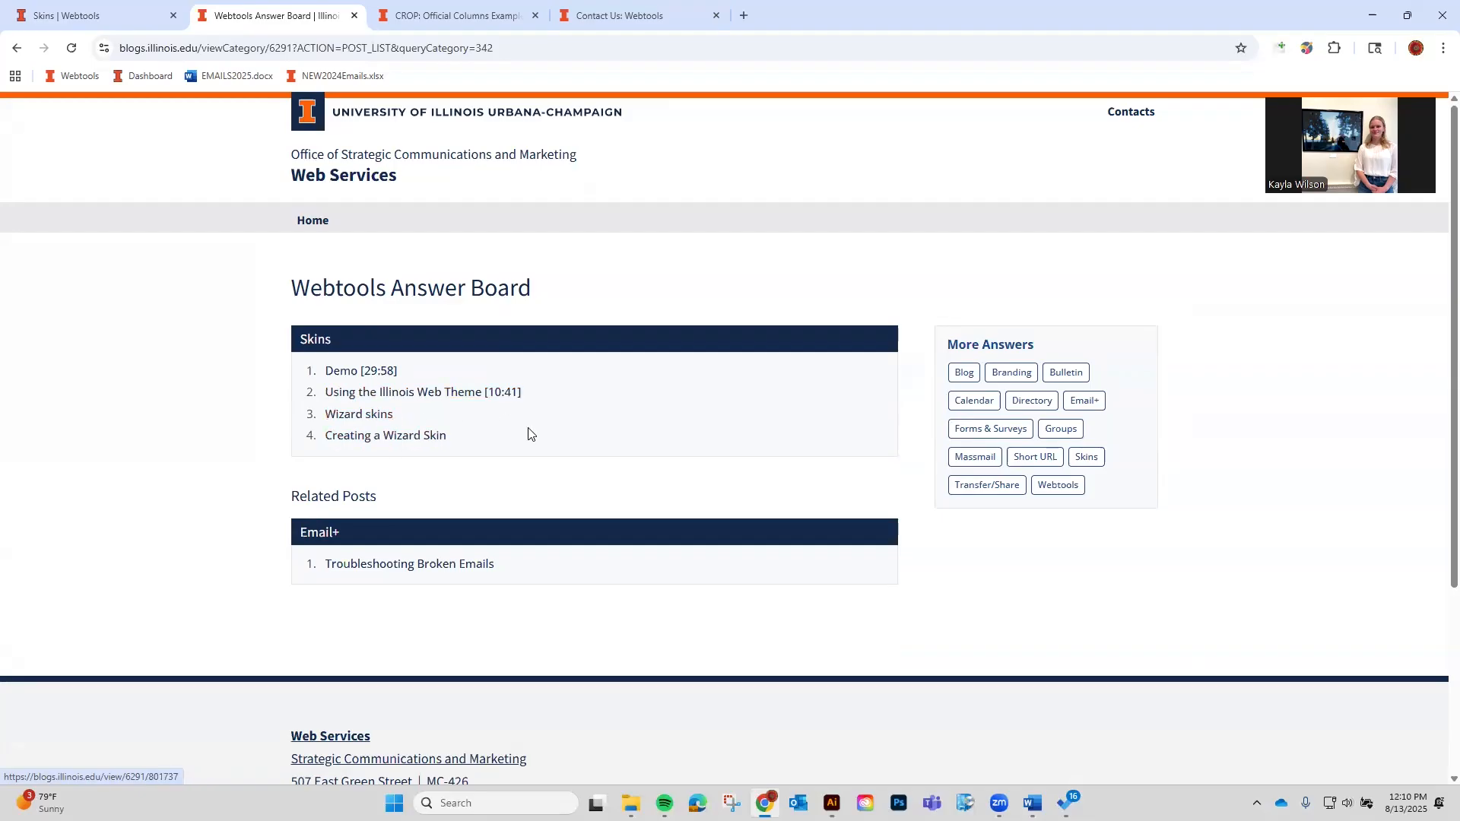
Return to the Skins | Webtools tab with the My Skins list.
left_click(13, 6)
scroll(1027, 624, "up", 5)
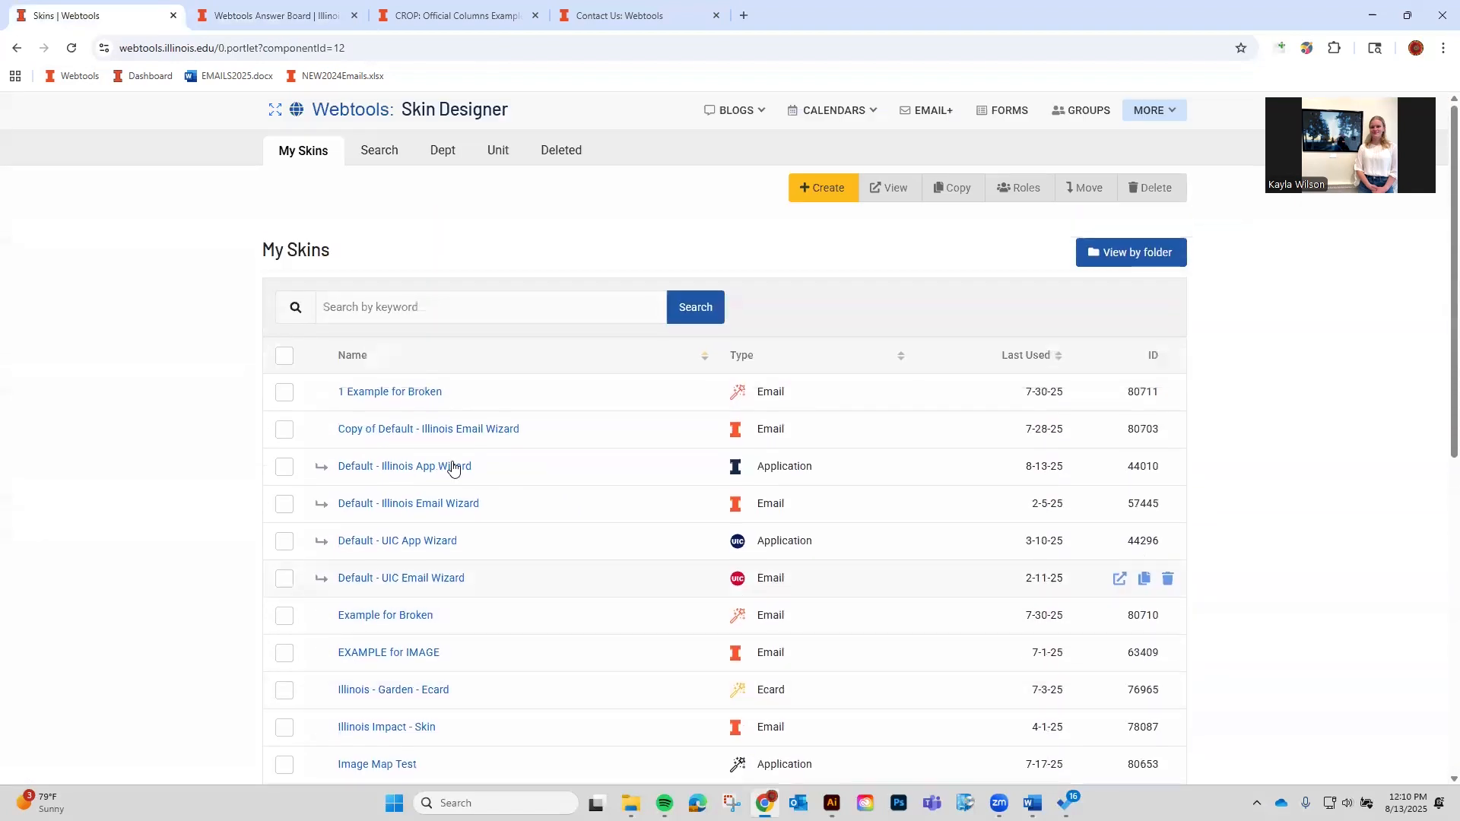
scroll(761, 281, "down", 7)
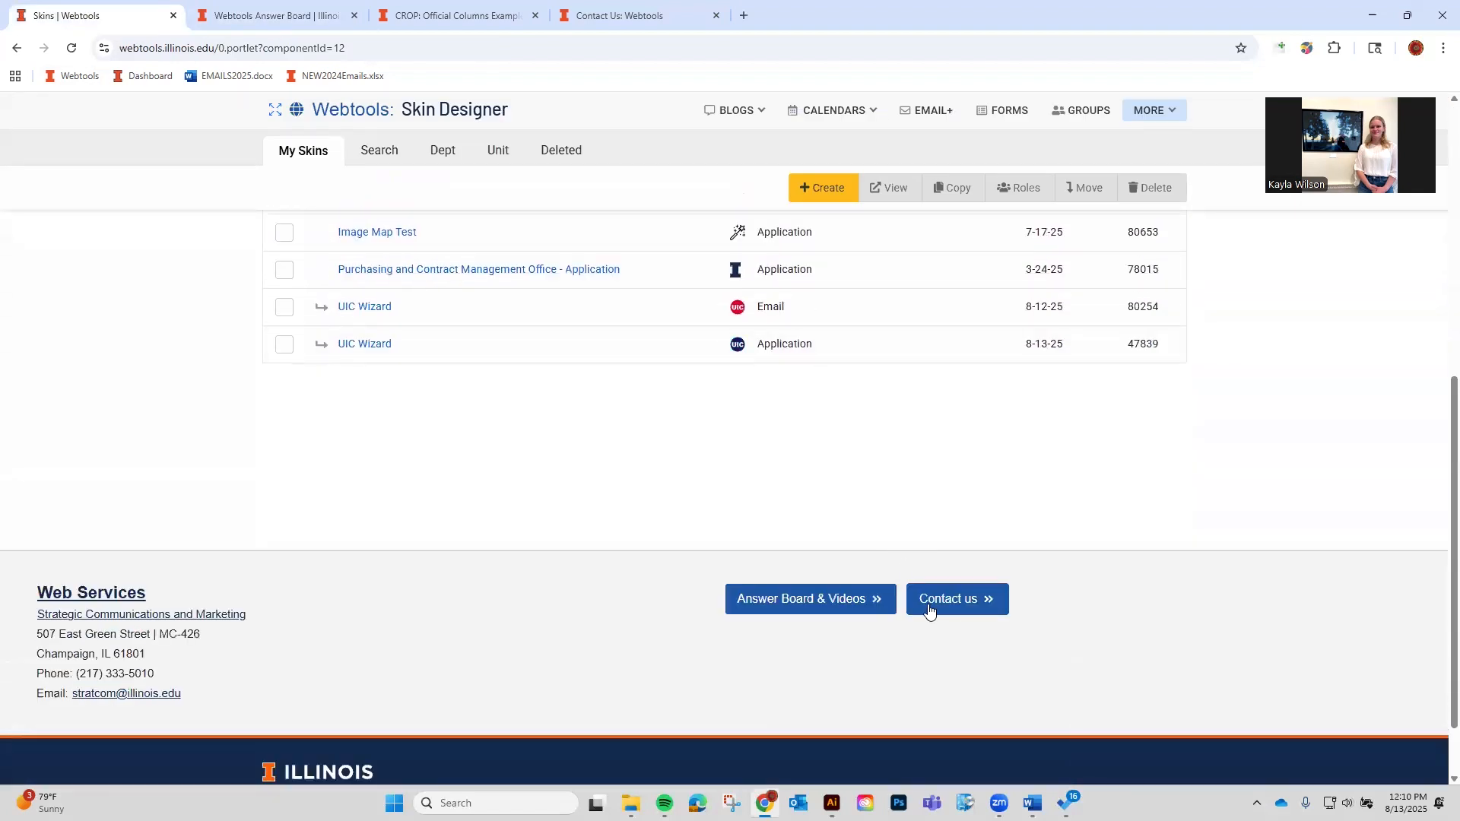
Open the Contact us link in a tab beside the Skins page and start on the Name field.
right_click(928, 606)
left_click_drag(652, 13, 397, 15)
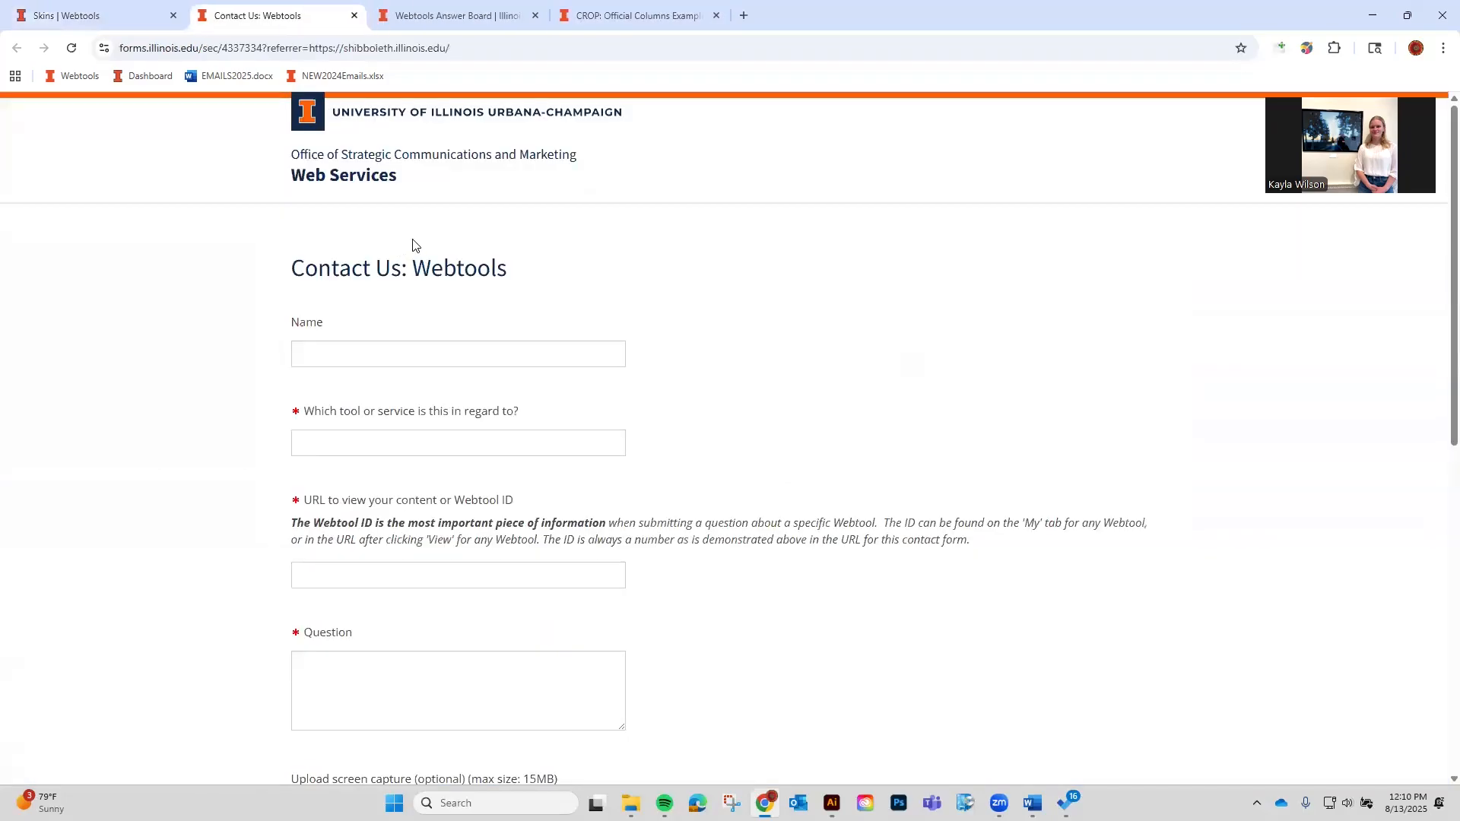
left_click(419, 359)
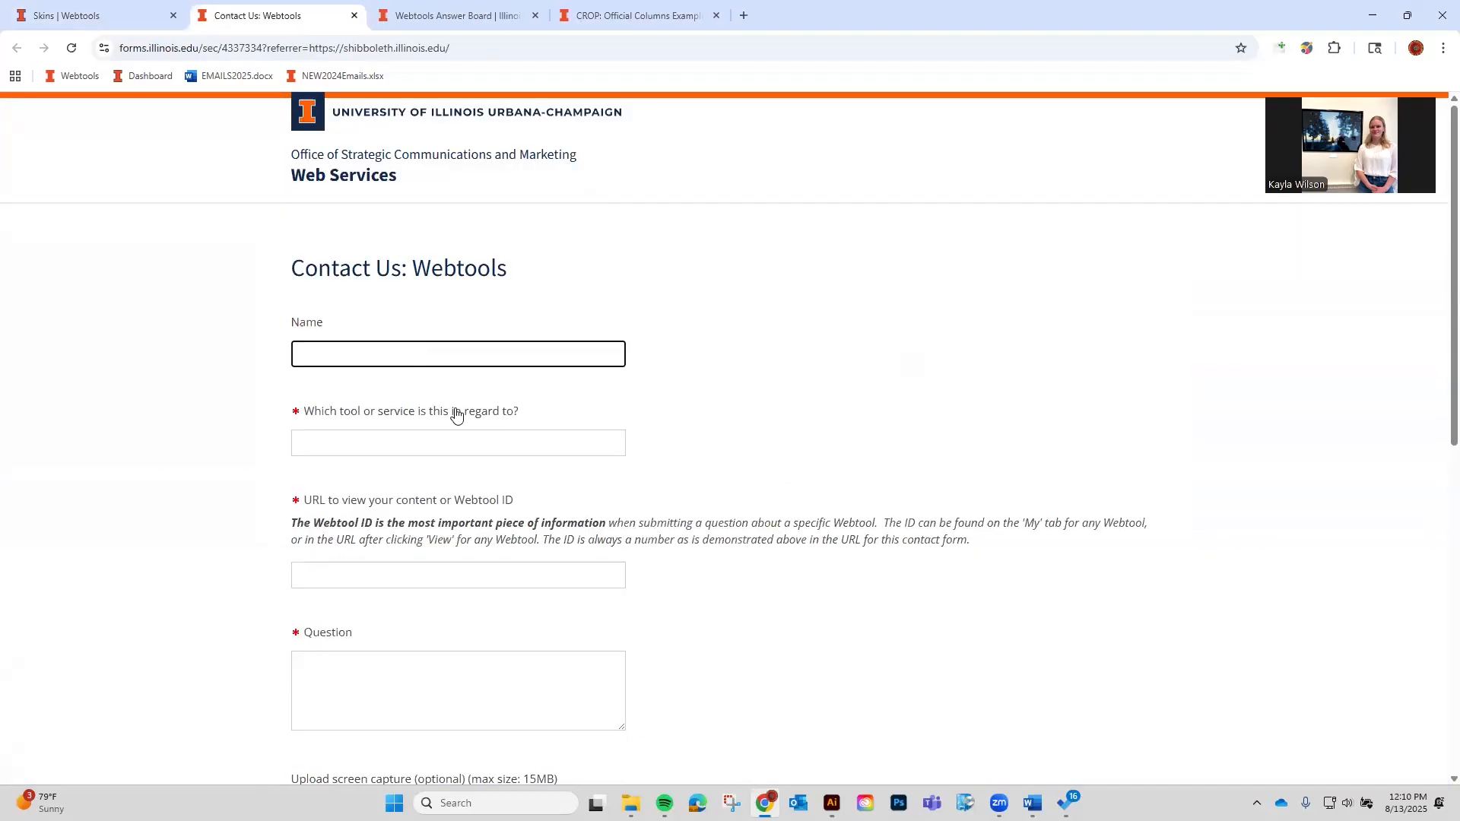
scroll(452, 416, "down", 1)
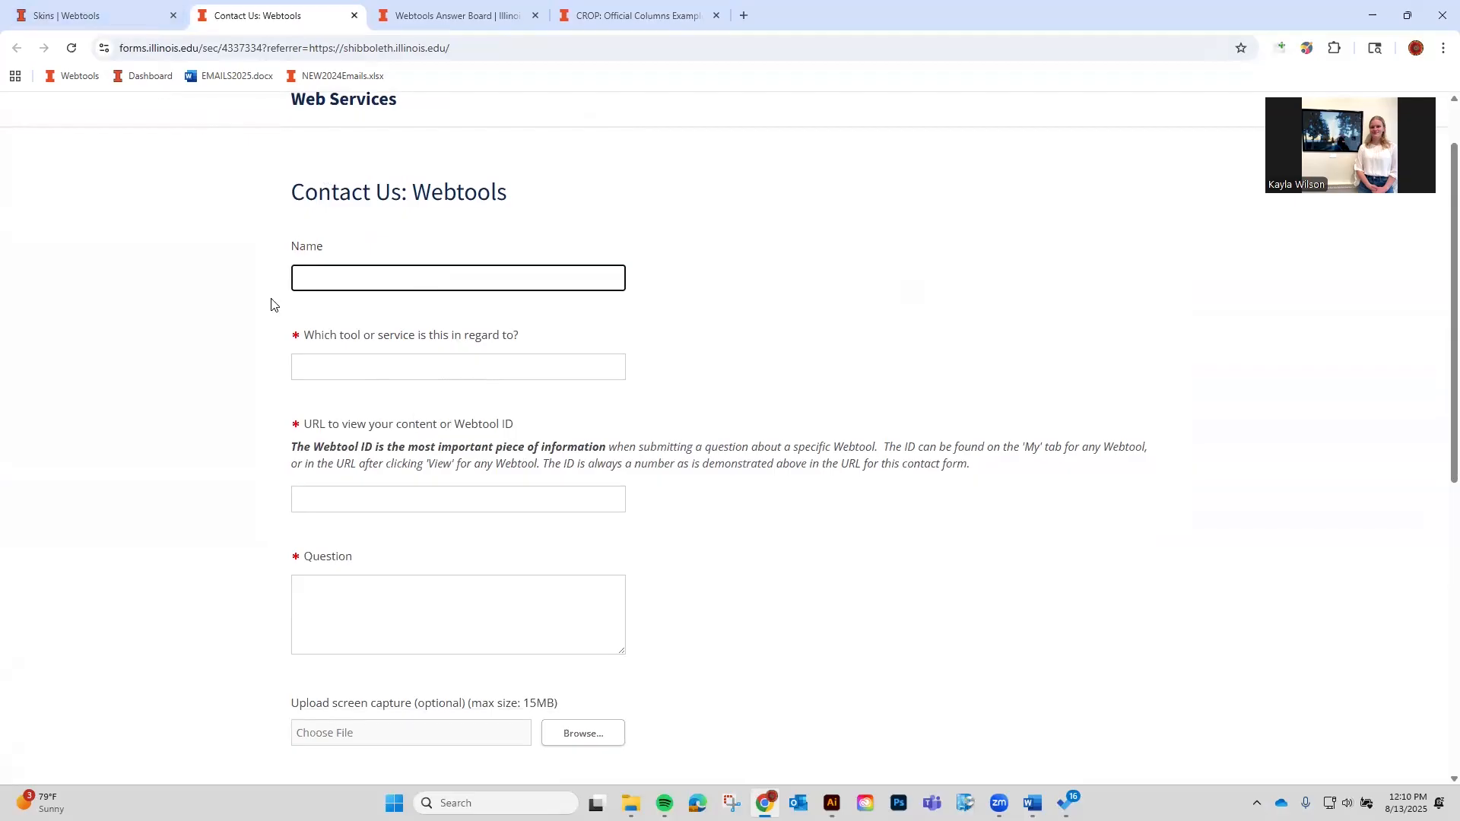
Open the 1 Example for Broken skin and launch the contact form from its page.
left_click(122, 19)
scroll(350, 388, "up", 5)
left_click(384, 393)
scroll(760, 472, "down", 4)
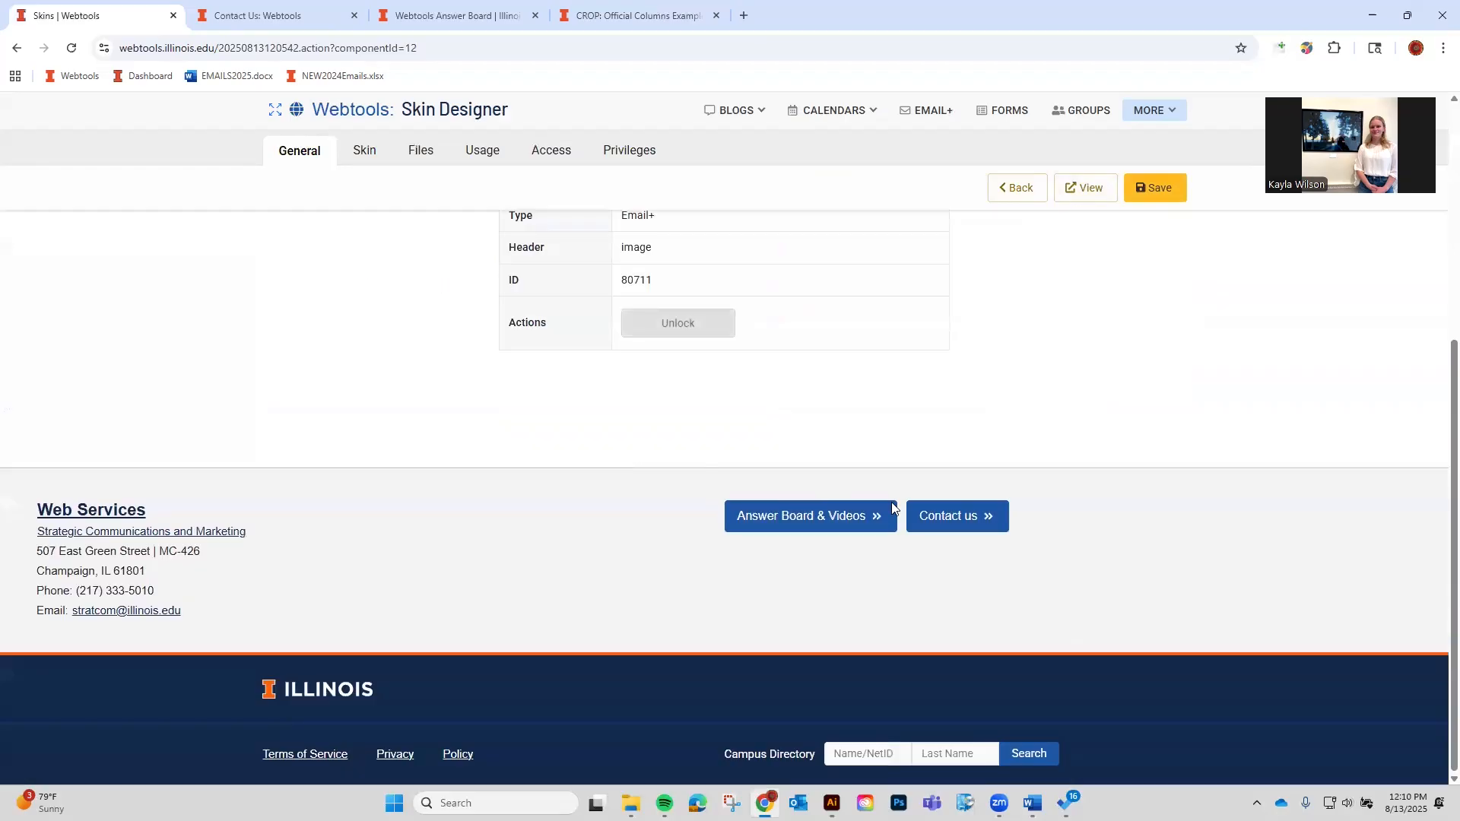
left_click(943, 524)
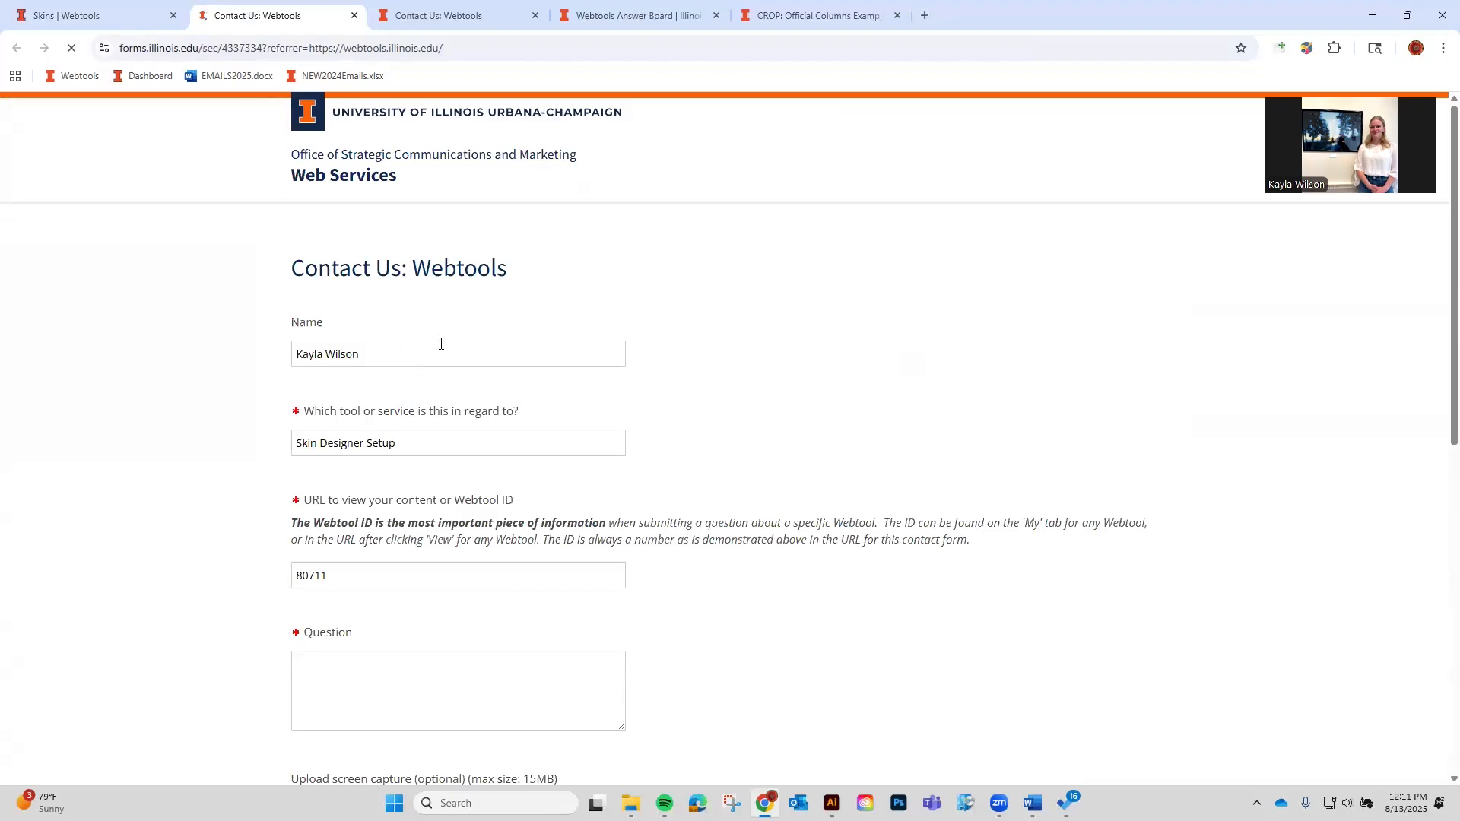
Review the form's Name and question fields, then close the Contact Us: Webtools tab.
left_click(431, 343)
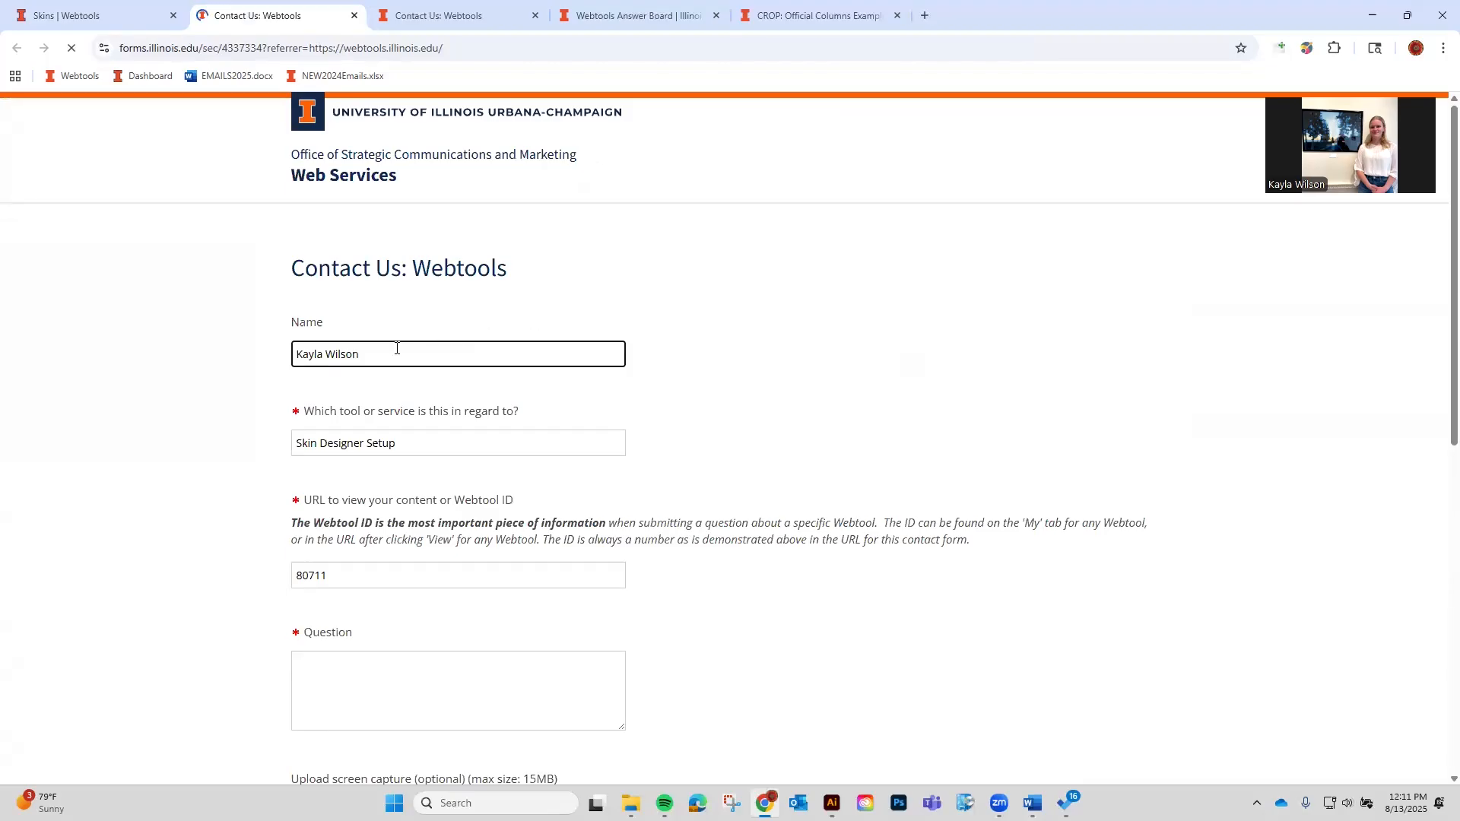
left_click_drag(397, 348, 255, 352)
left_click(222, 413)
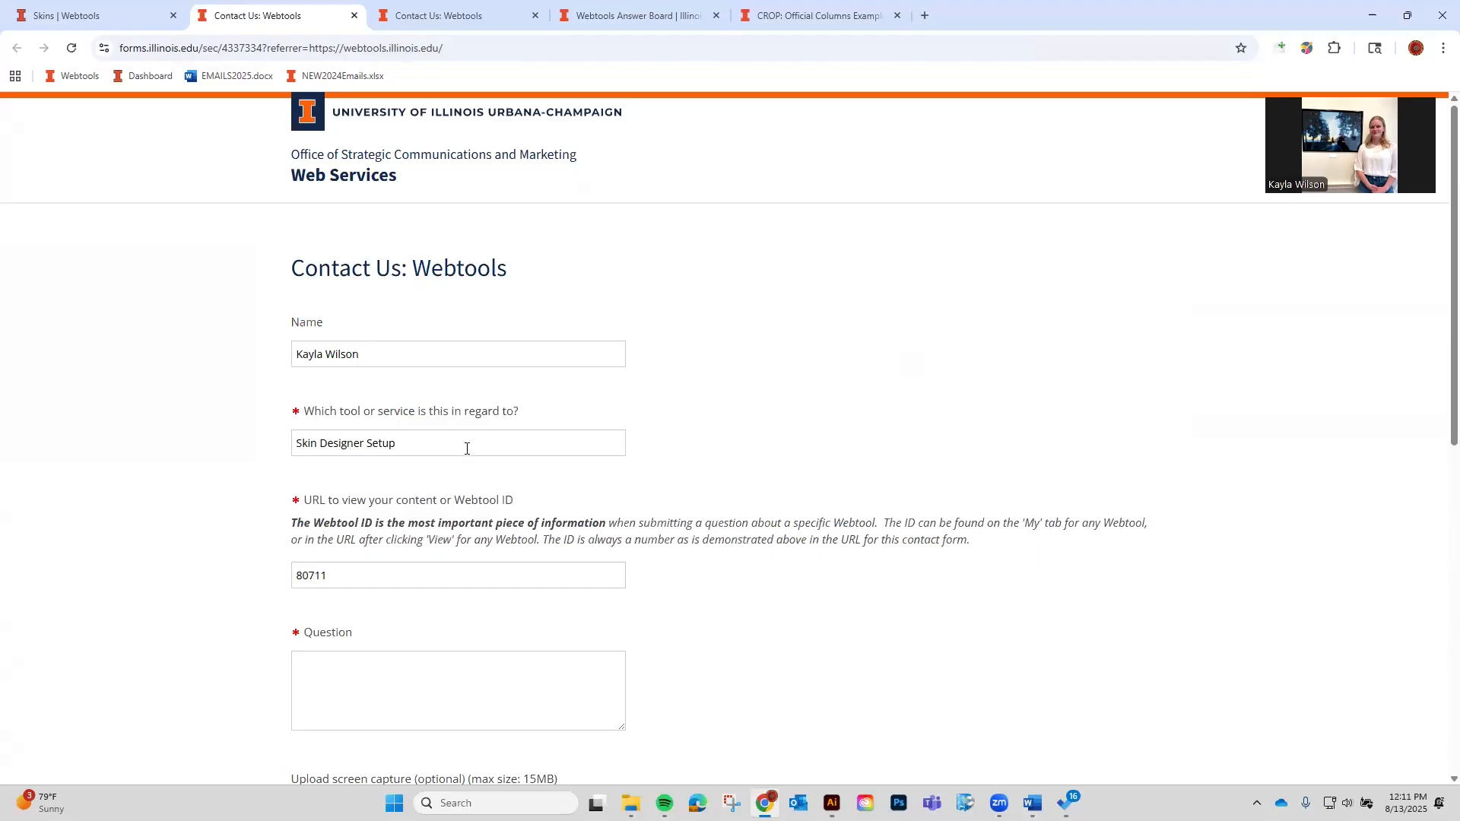
scroll(308, 447, "down", 2)
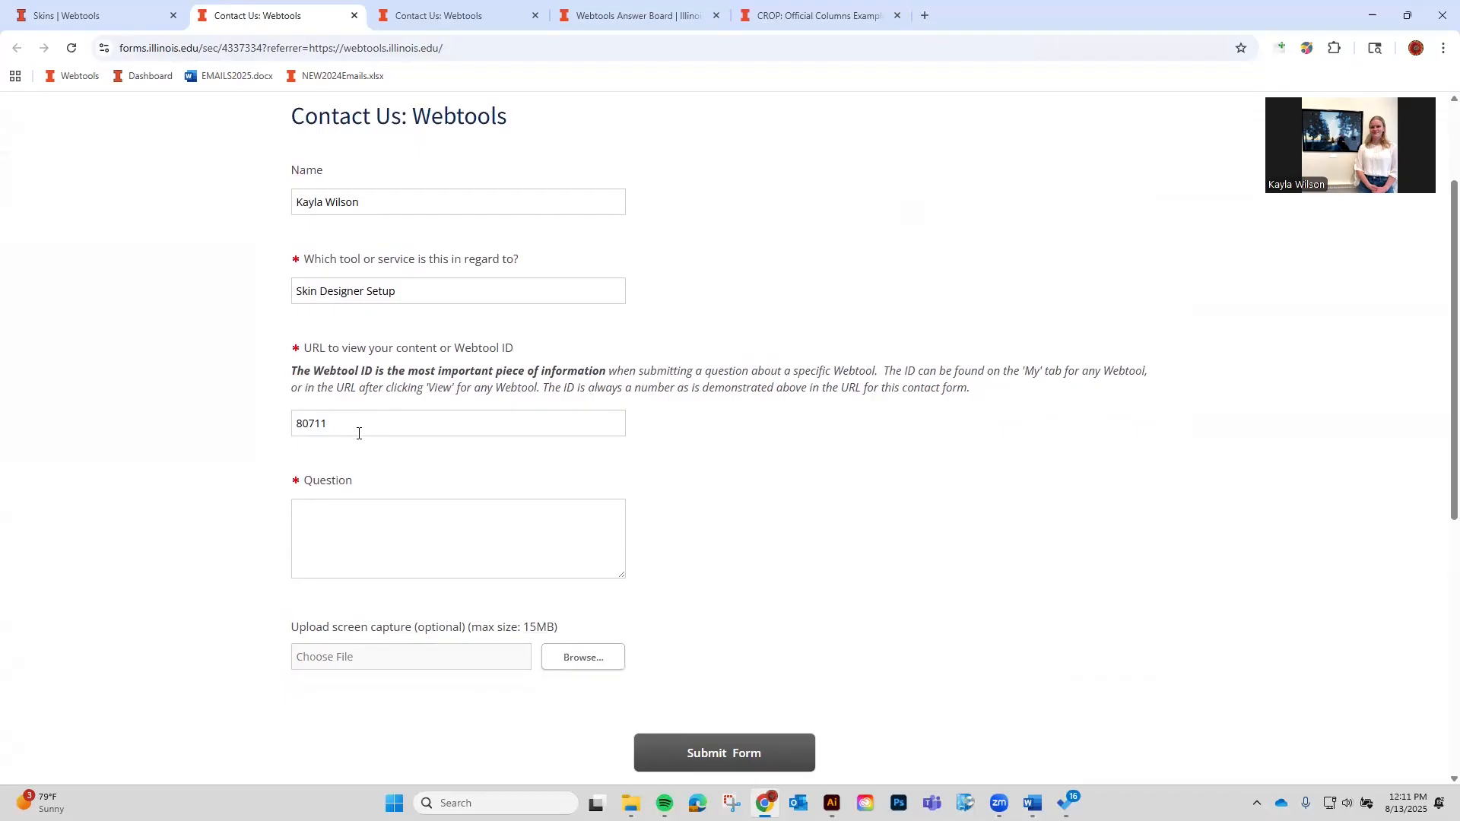
left_click(339, 532)
scroll(339, 532, "down", 2)
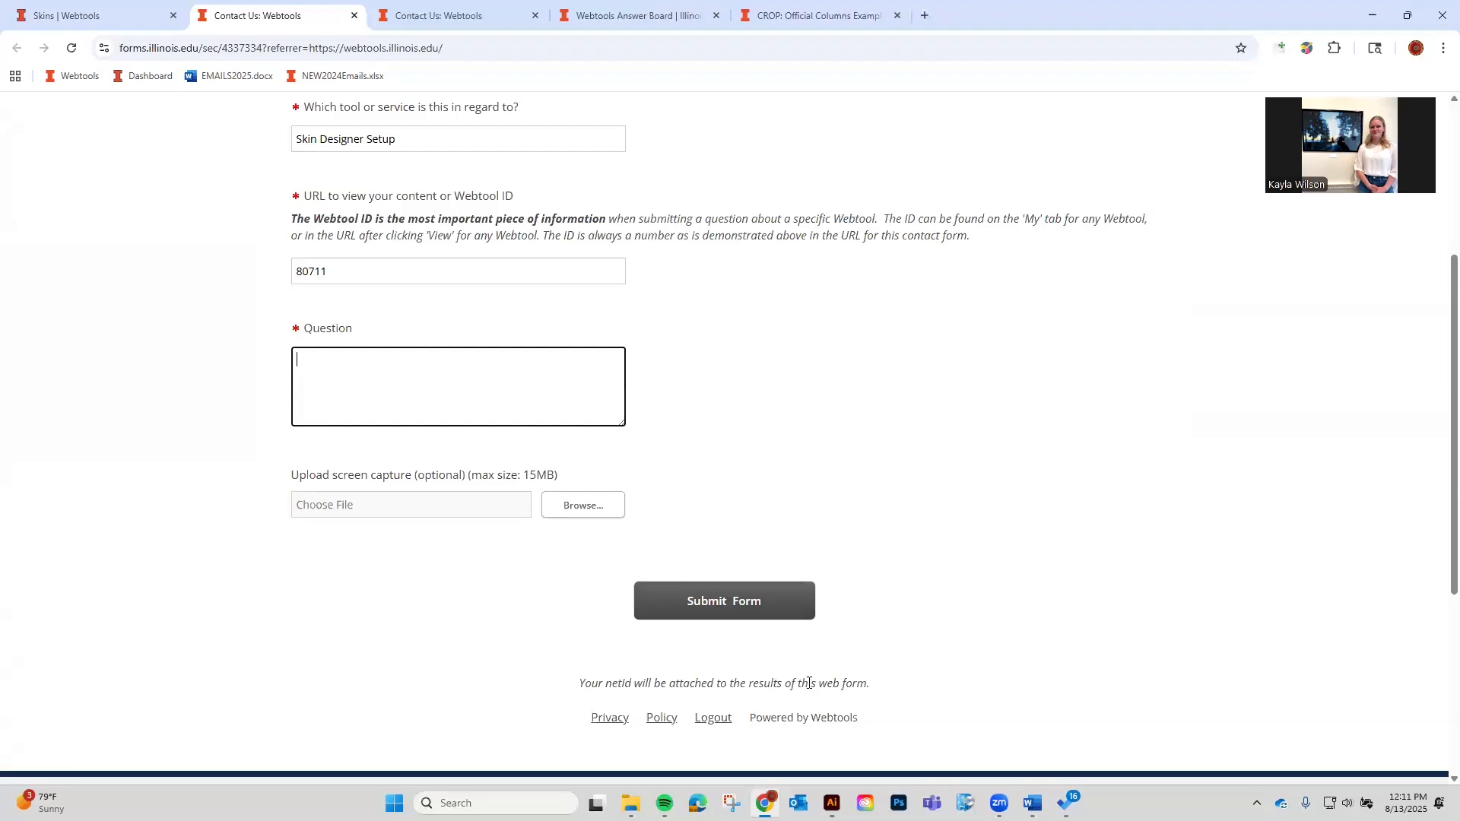
scroll(809, 682, "up", 4)
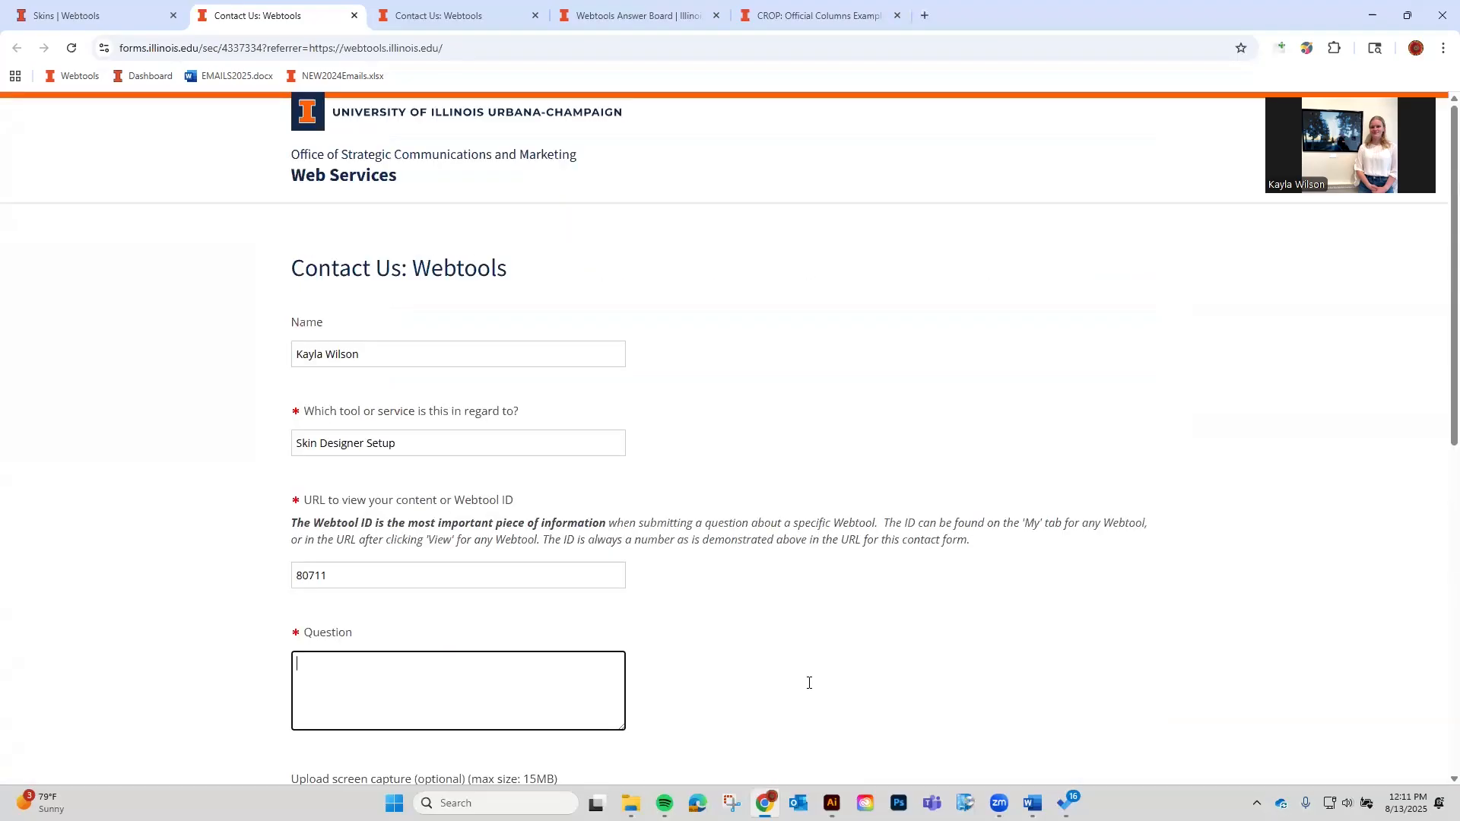
left_click(354, 15)
Leave the skin's General page with Back to reach the My Skins list.
scroll(867, 359, "up", 3)
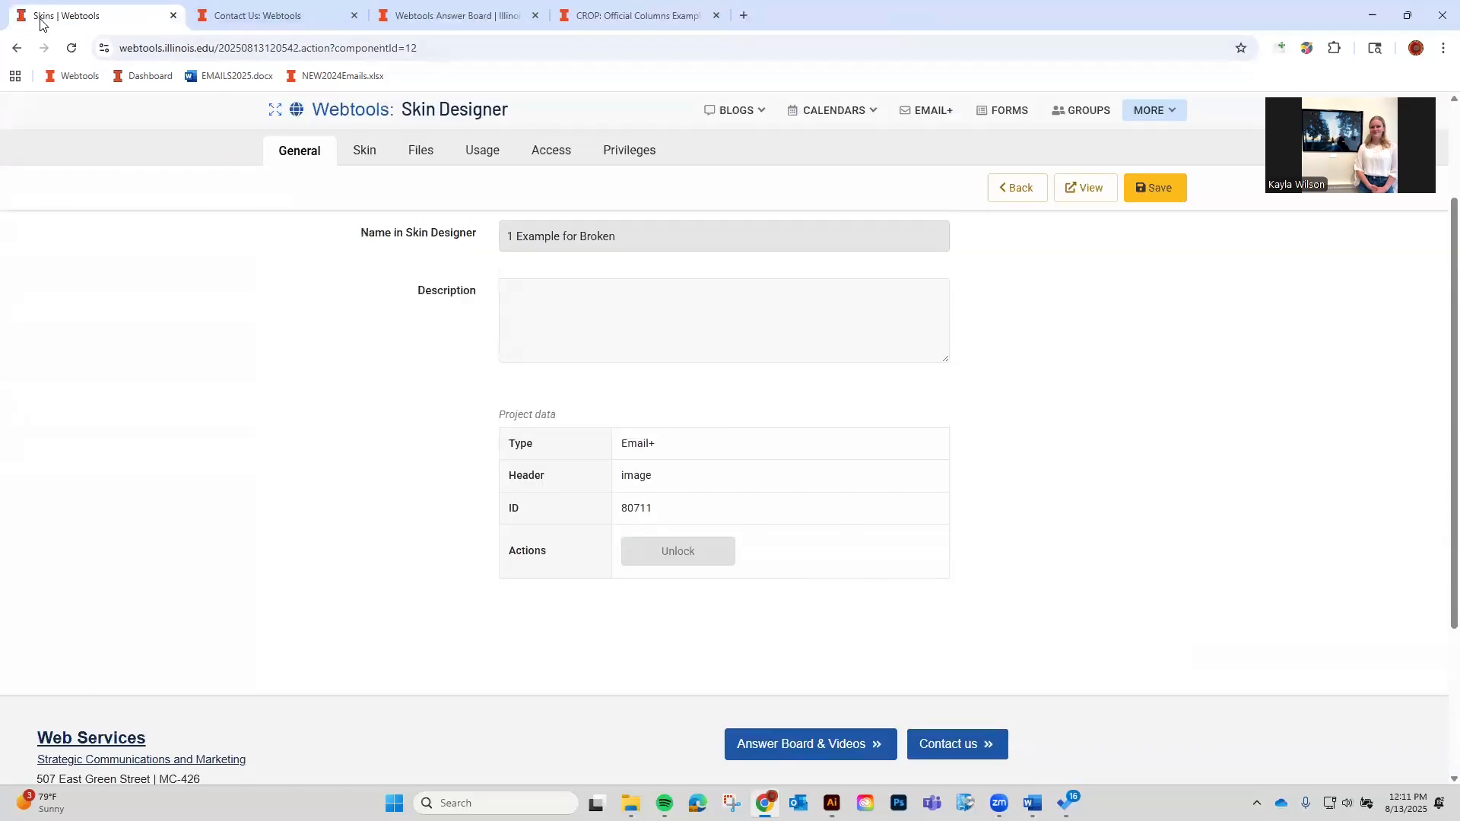
scroll(495, 345, "up", 2)
left_click(1016, 187)
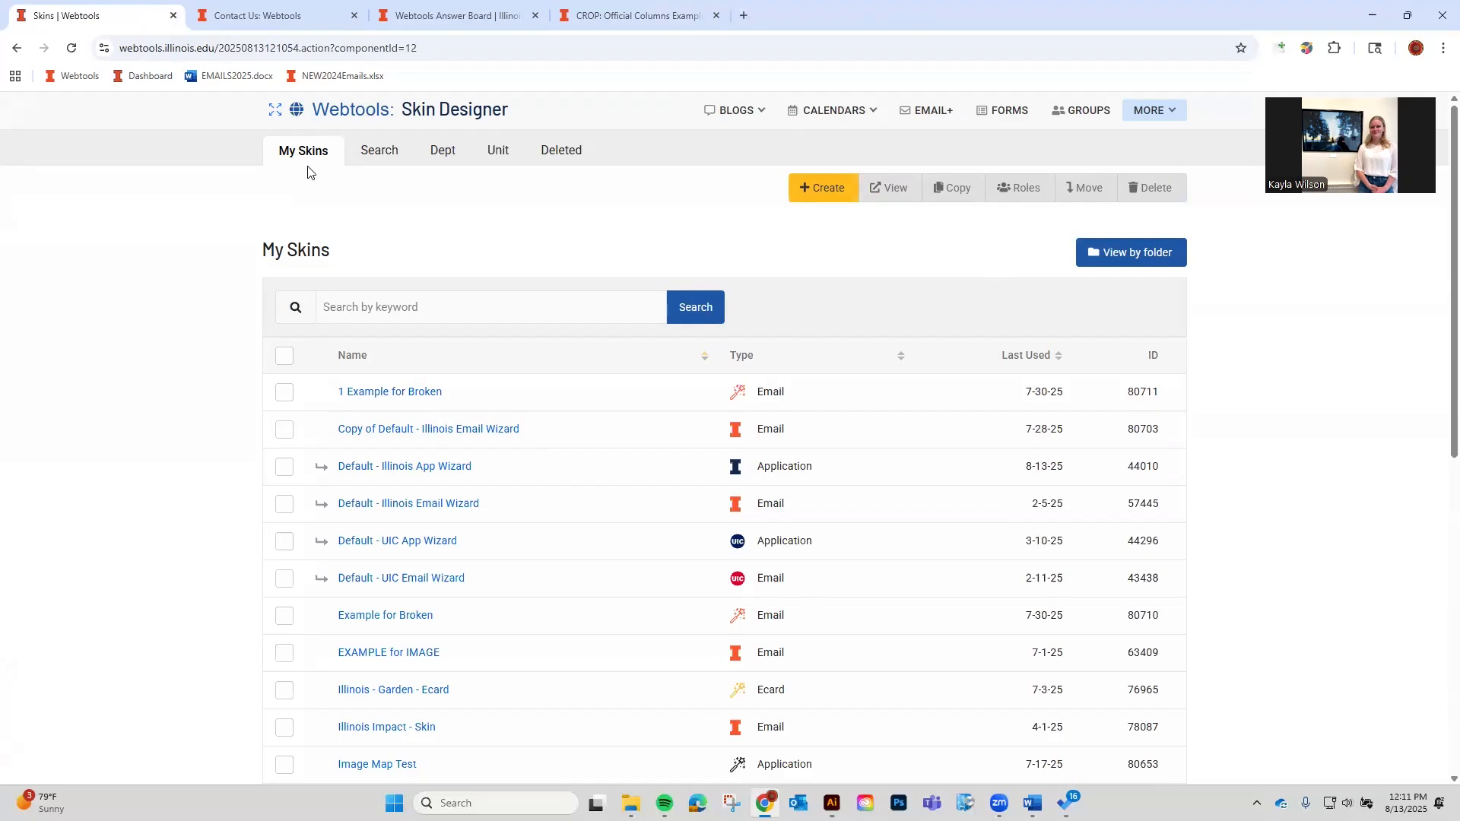
Try the My Skins keyword search box, dismiss past suggestions, and browse the skins list.
left_click(457, 307)
left_click(839, 257)
scroll(680, 464, "down", 3)
scroll(680, 456, "up", 2)
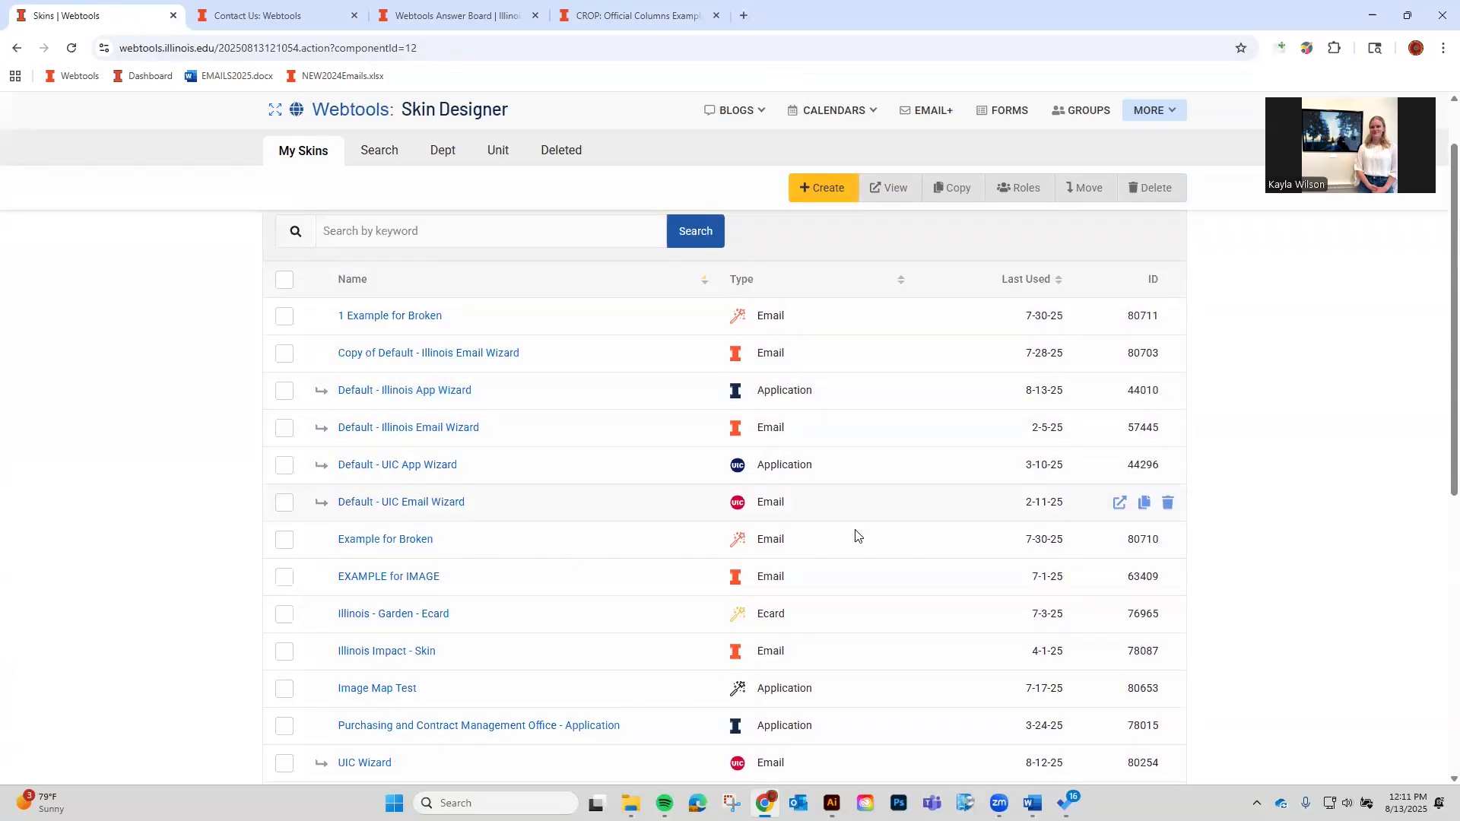
scroll(857, 535, "down", 3)
scroll(877, 537, "up", 4)
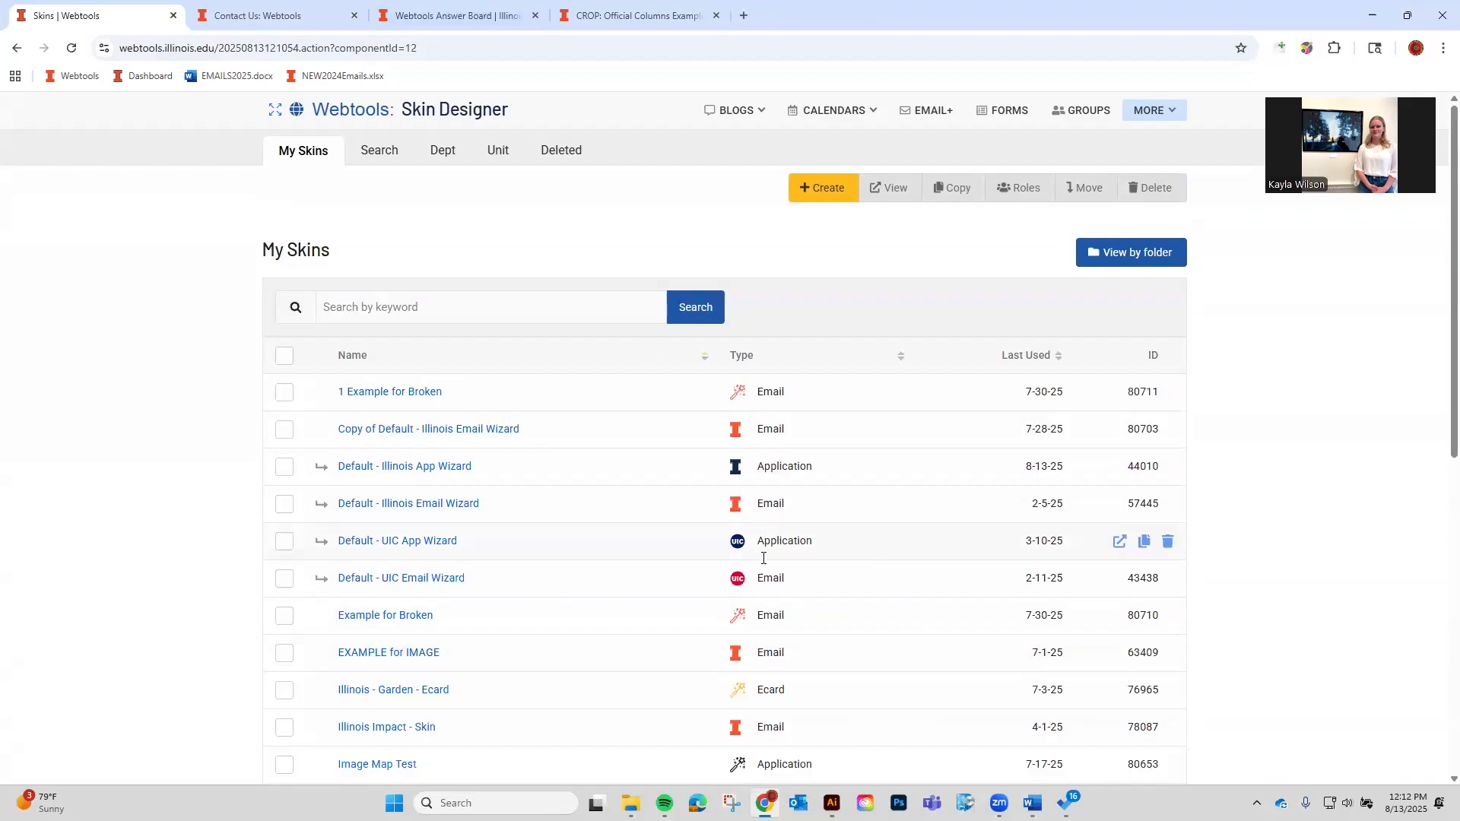
scroll(769, 573, "down", 2)
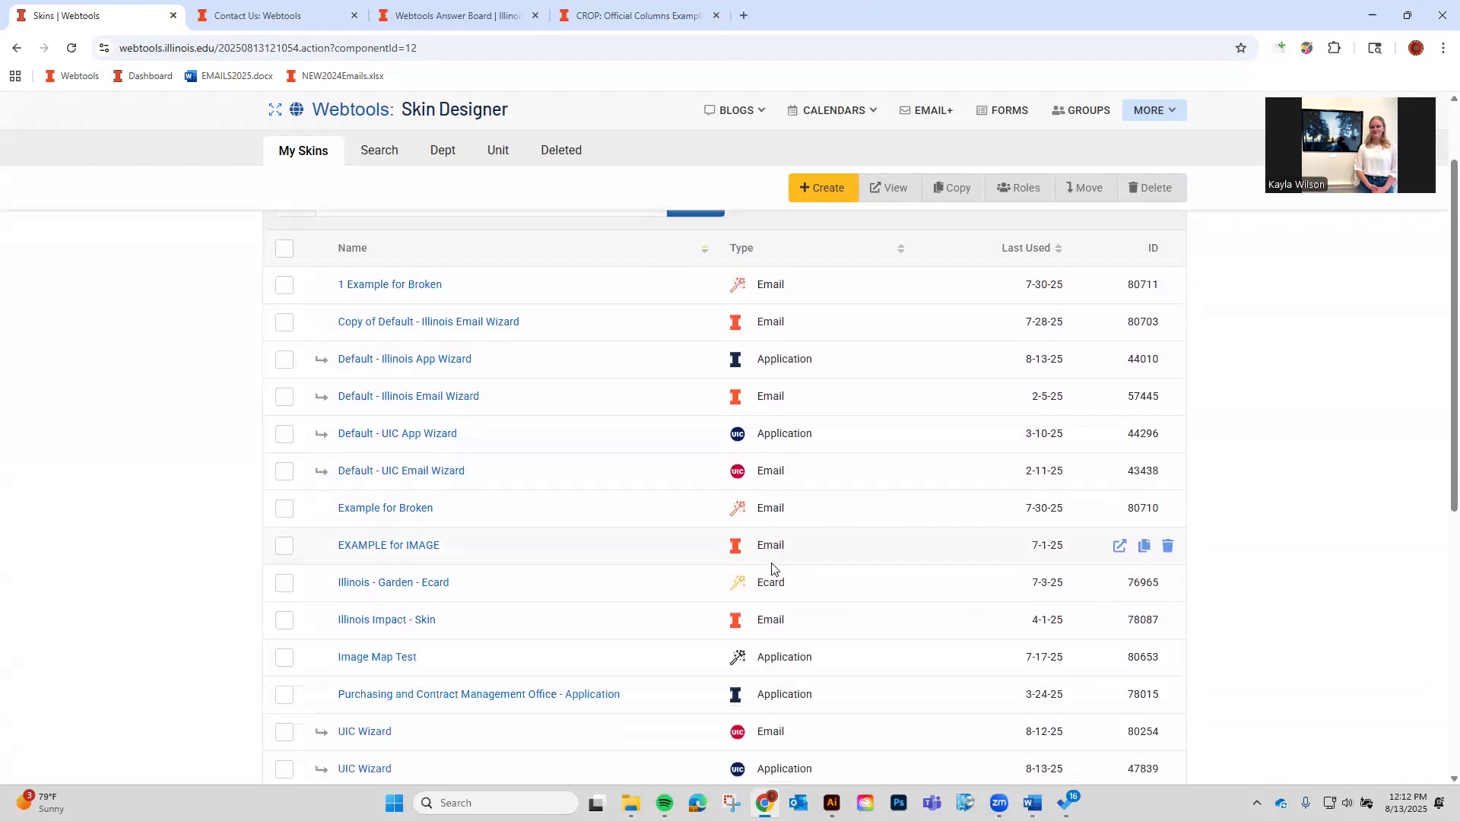
Search My Skins for 'Illinoi - Garden - Eca' to isolate the Illinois - Garden - Ecard skin.
scroll(772, 570, "up", 2)
left_click(562, 298)
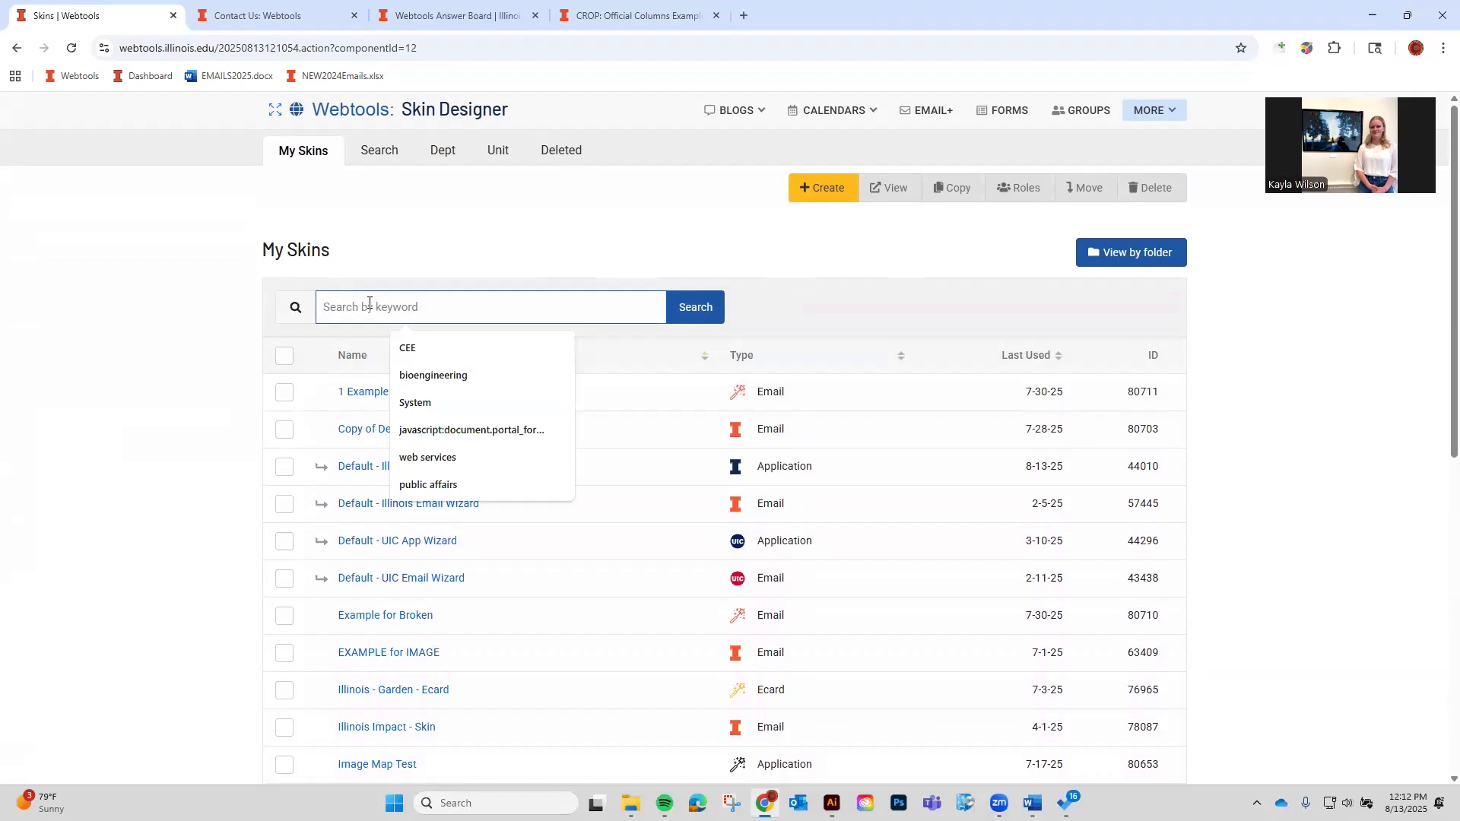
type("Ill")
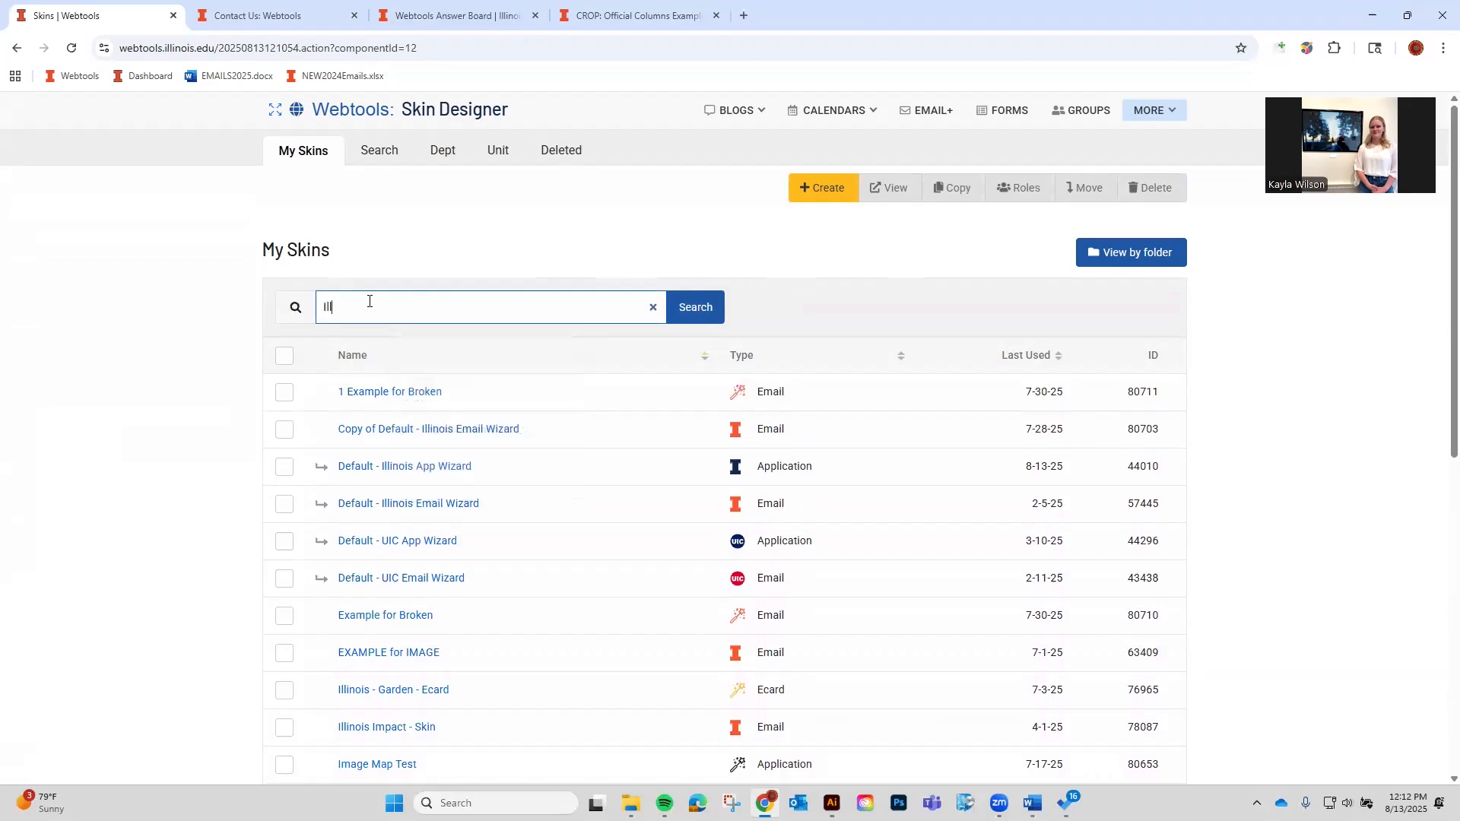
type("inoi - Garden - Ecard")
key("Return")
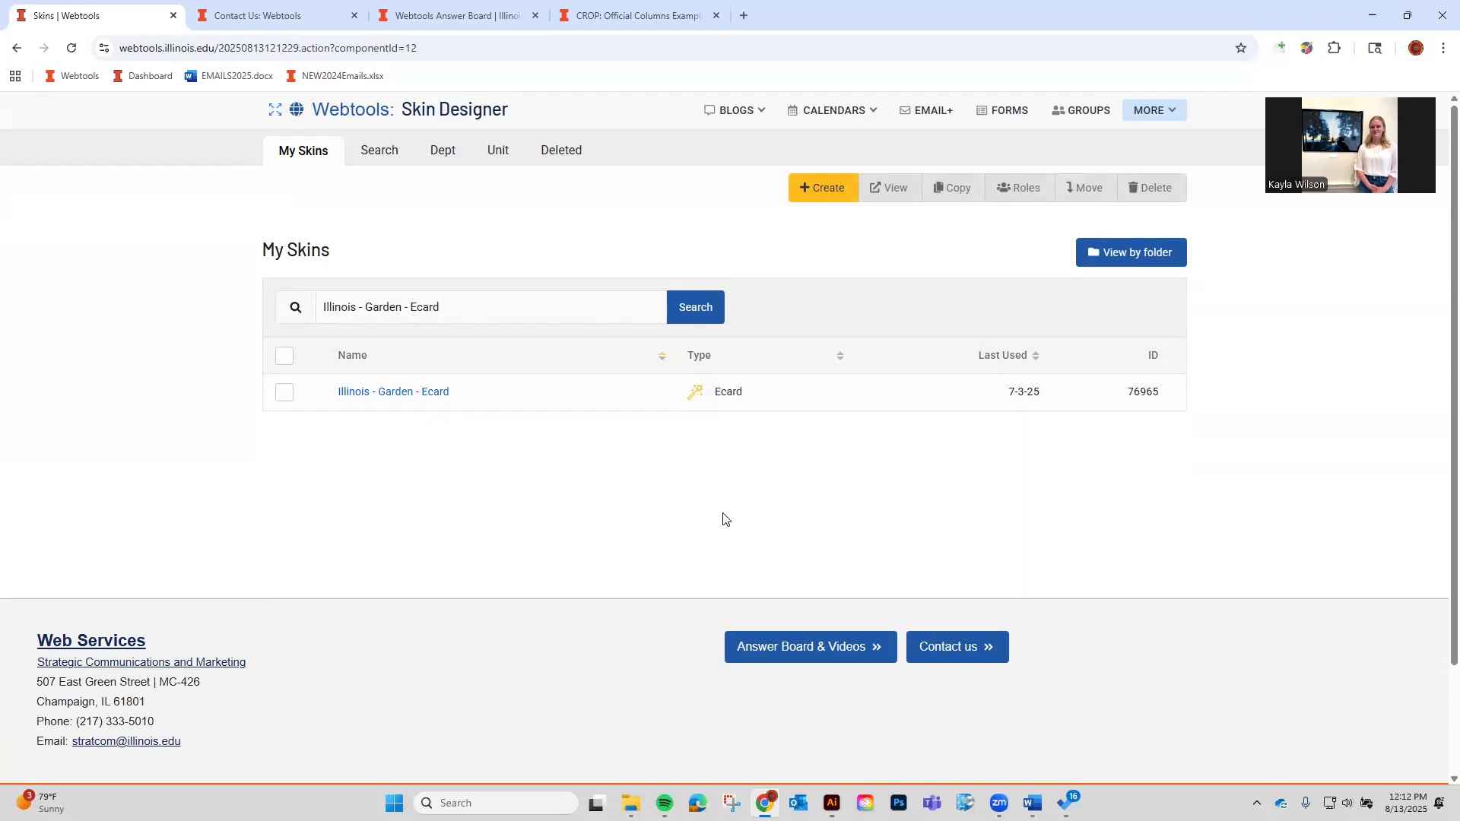
Clear the keyword search to list every skin, then group them by folder.
left_click(654, 305)
left_click(679, 307)
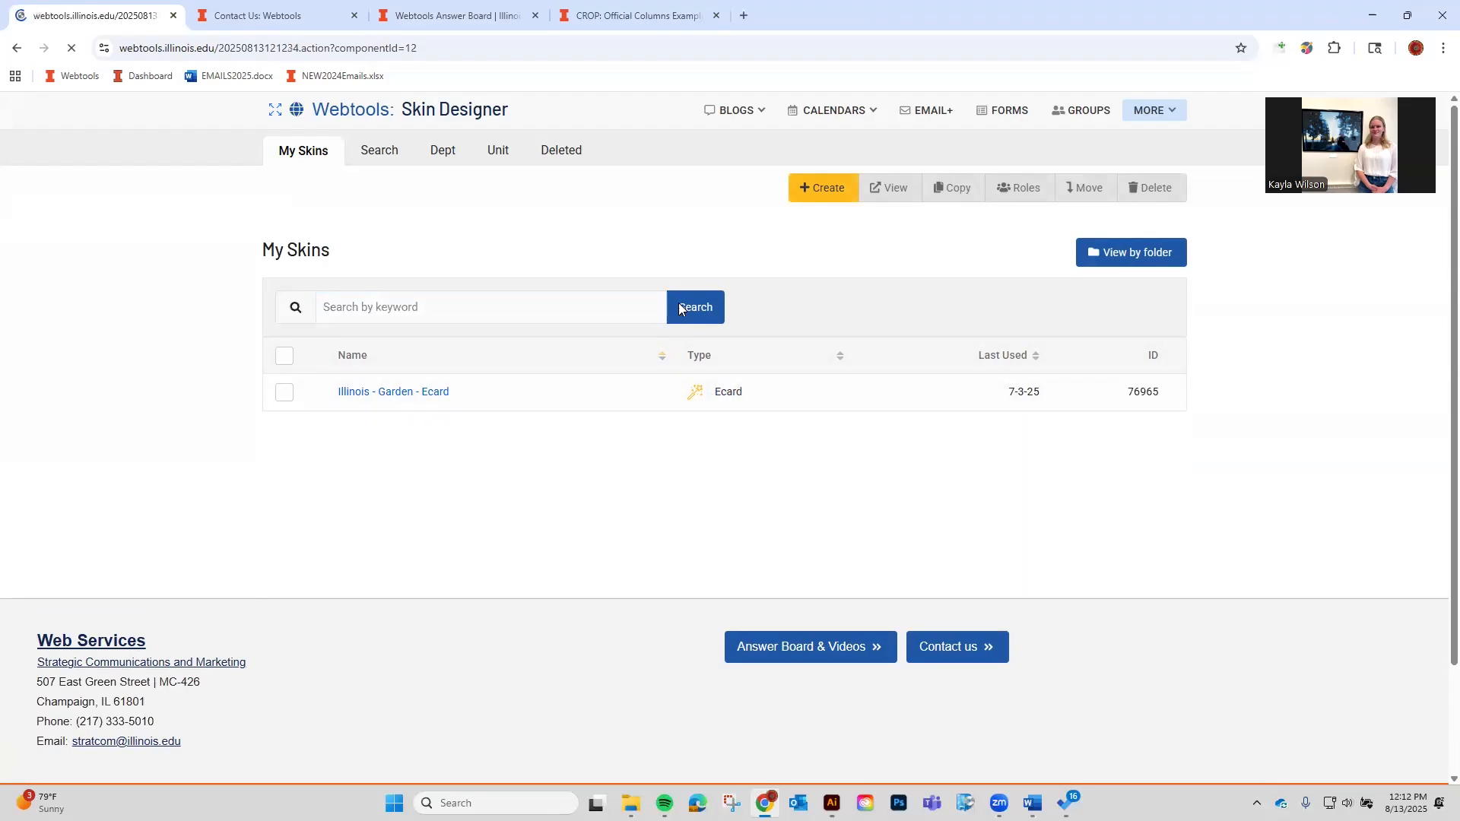
left_click(1149, 255)
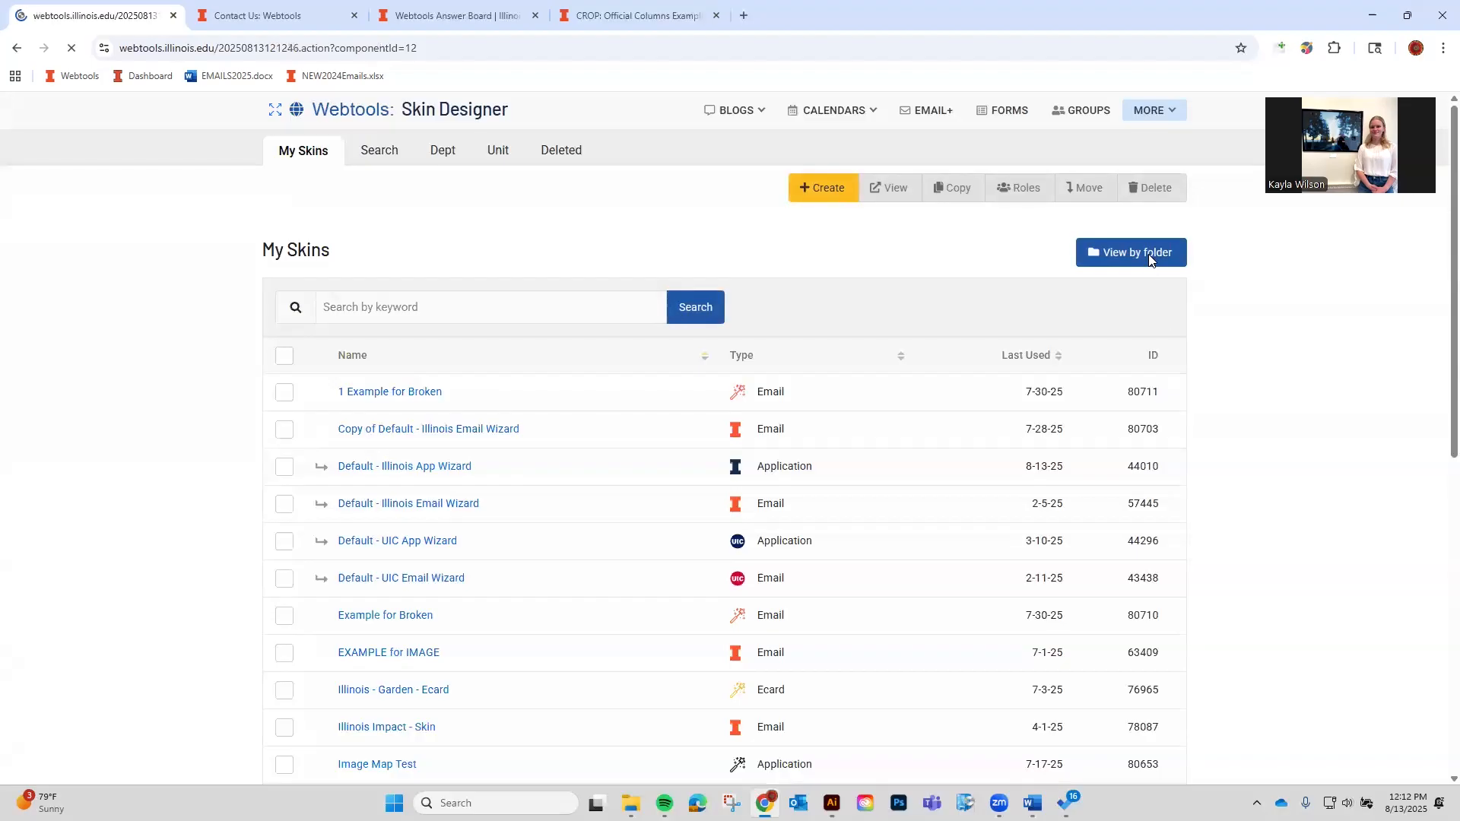
scroll(430, 605, "down", 2)
scroll(431, 606, "up", 2)
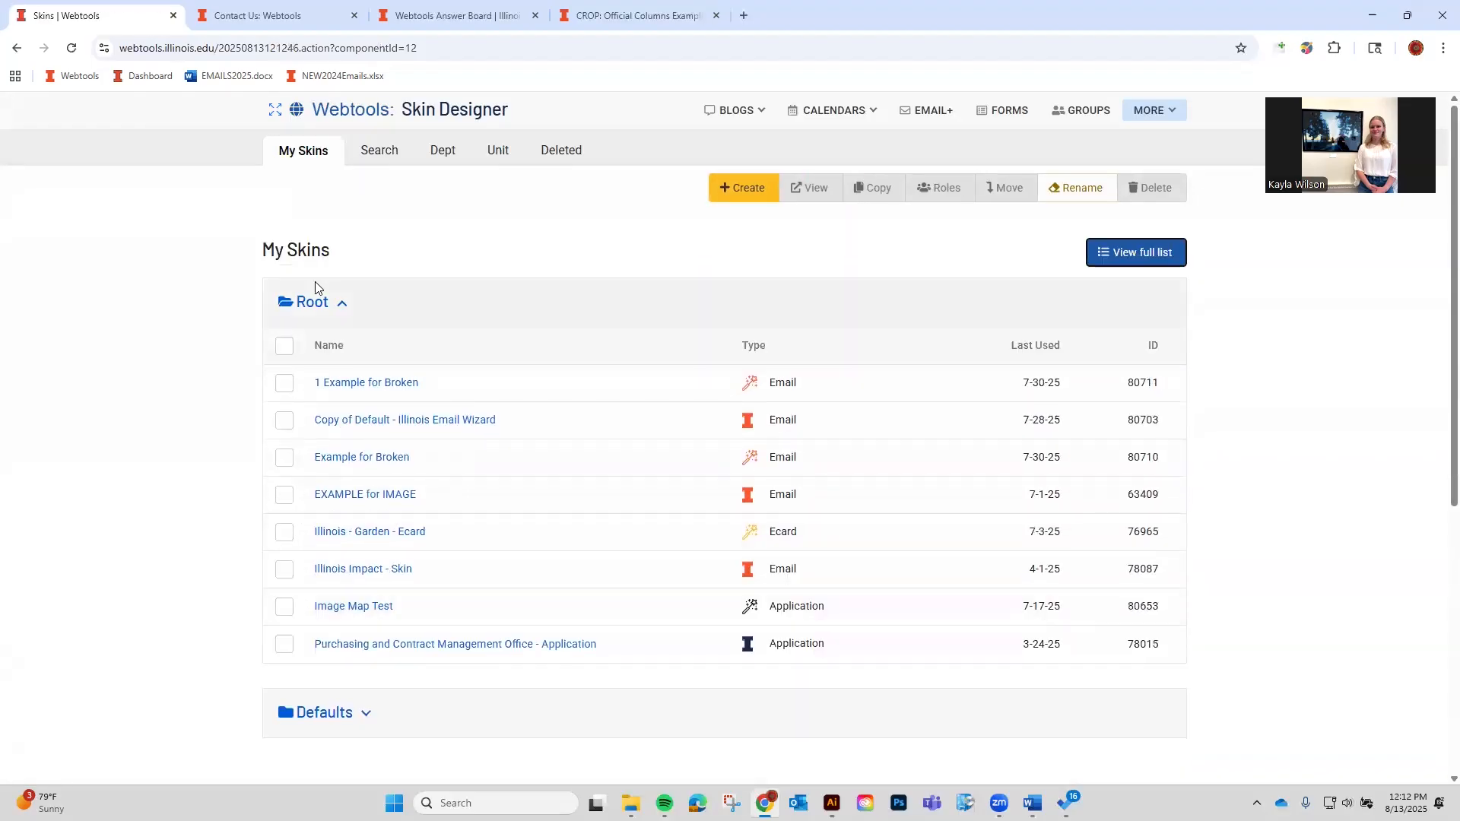
scroll(391, 695, "down", 1)
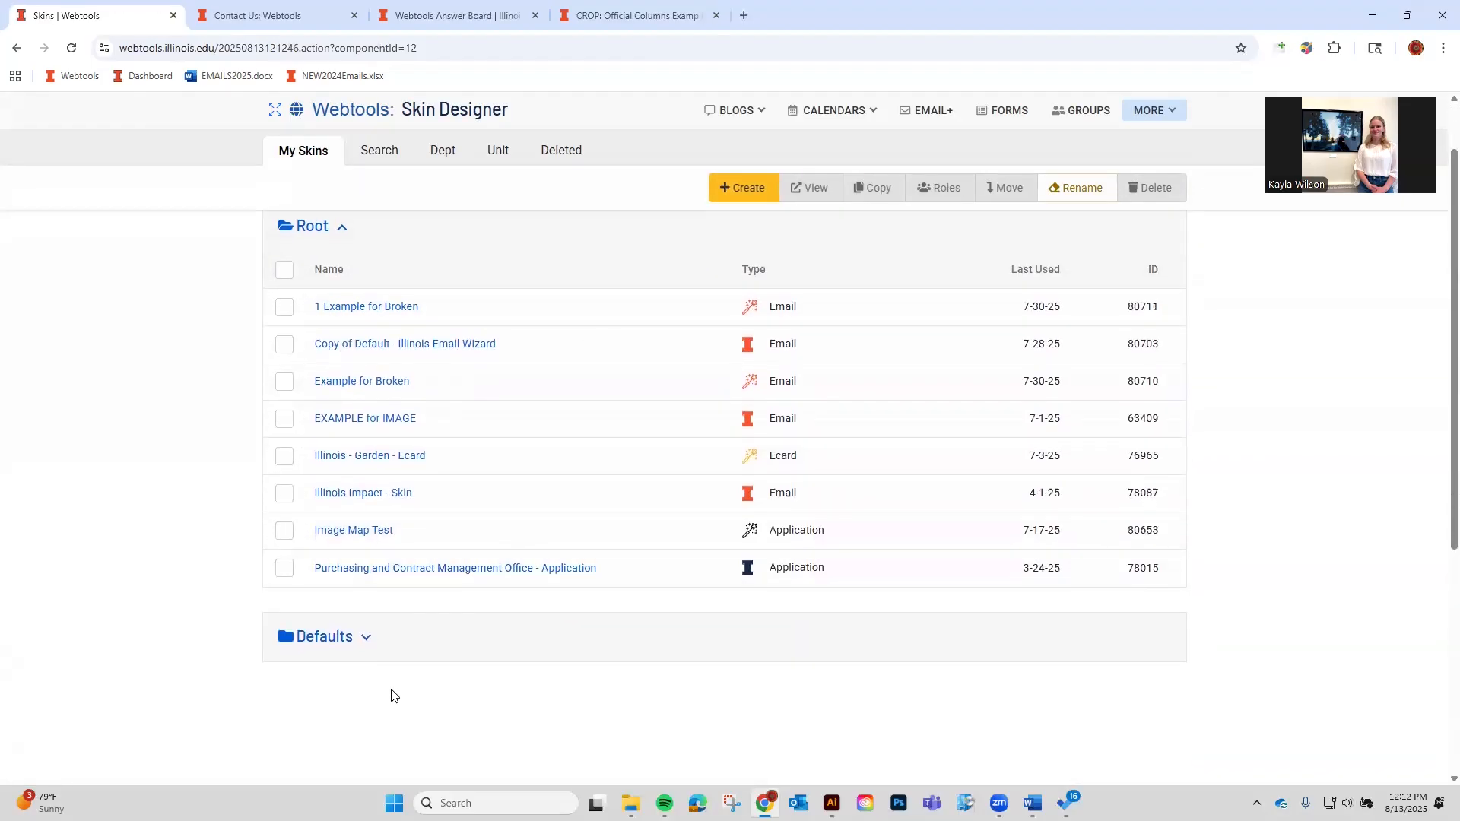
Peek into the Defaults folder, expand Root, and select the 1 Example for Broken skin.
left_click(368, 655)
scroll(368, 654, "down", 1)
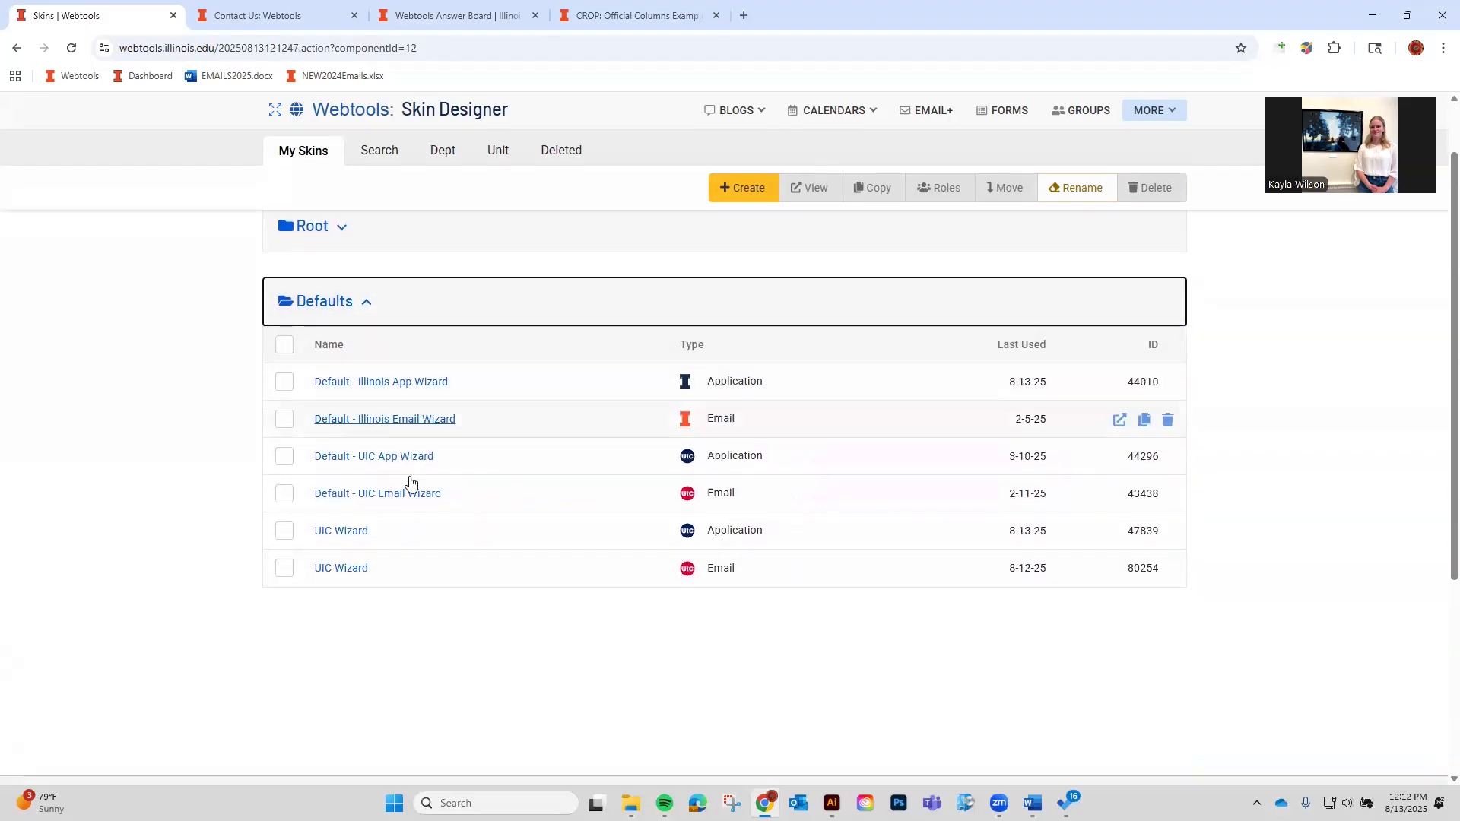
scroll(410, 609, "up", 1)
left_click(363, 380)
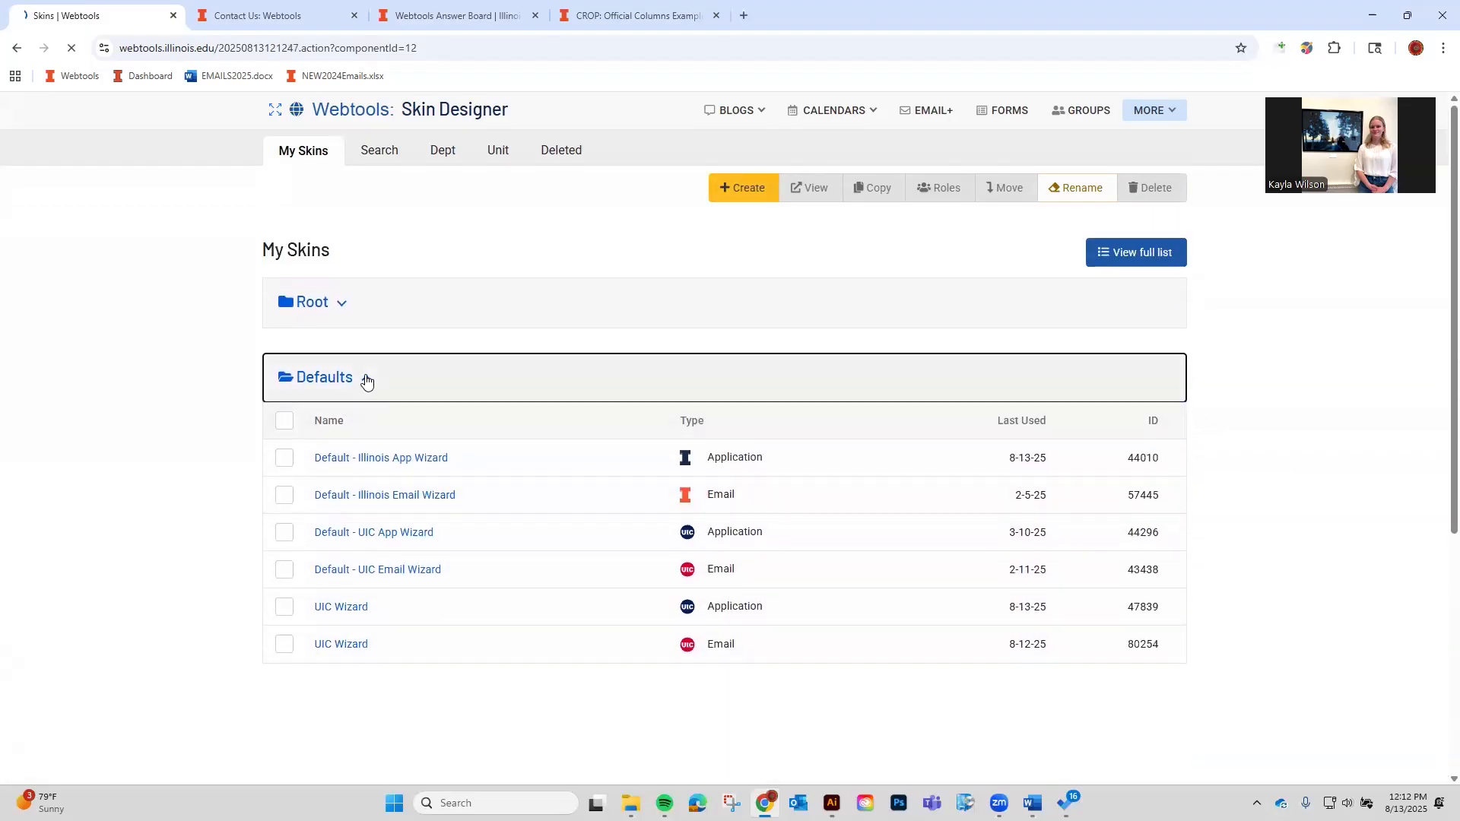
left_click(346, 302)
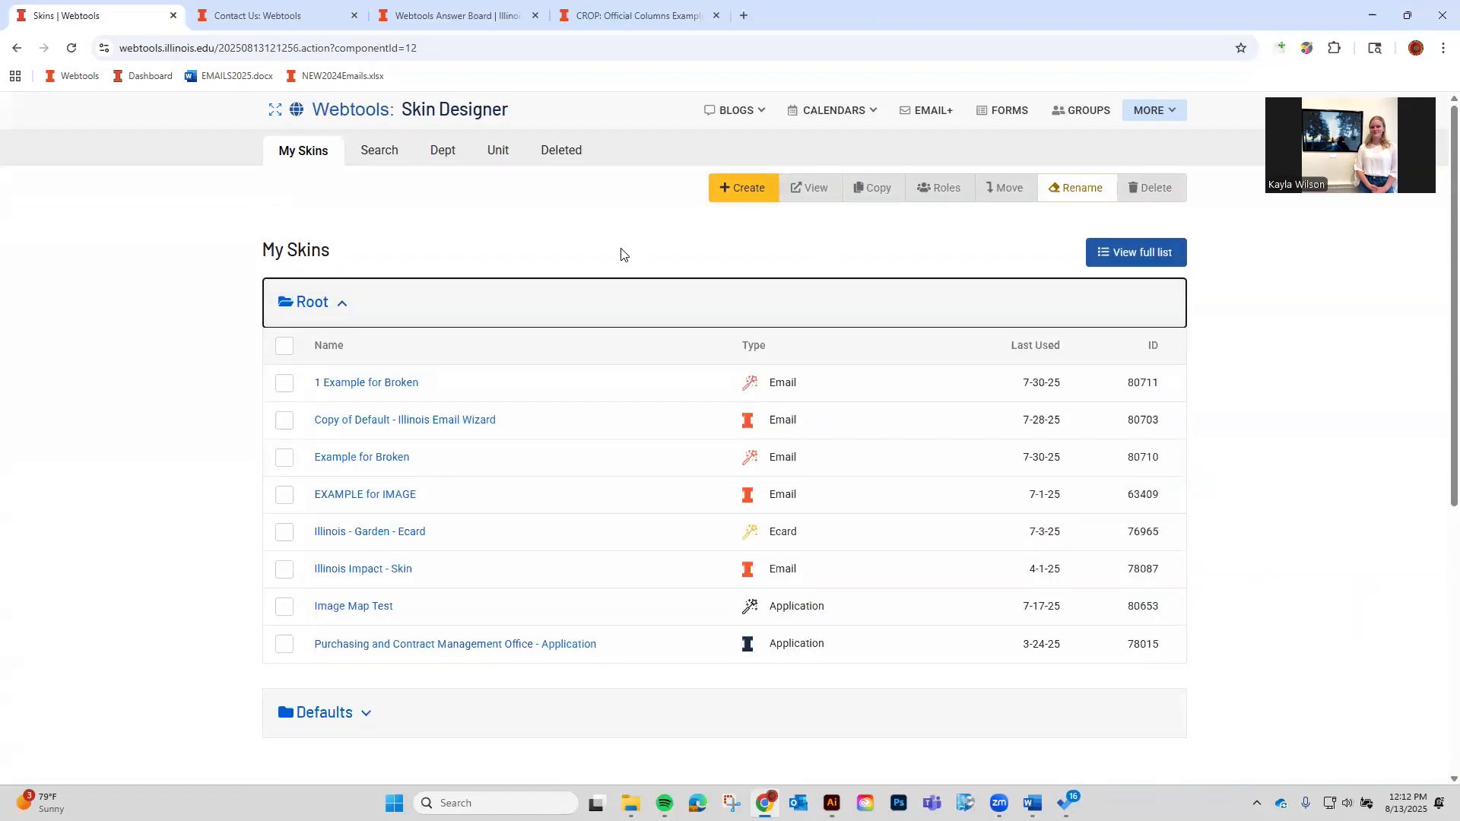
left_click(284, 383)
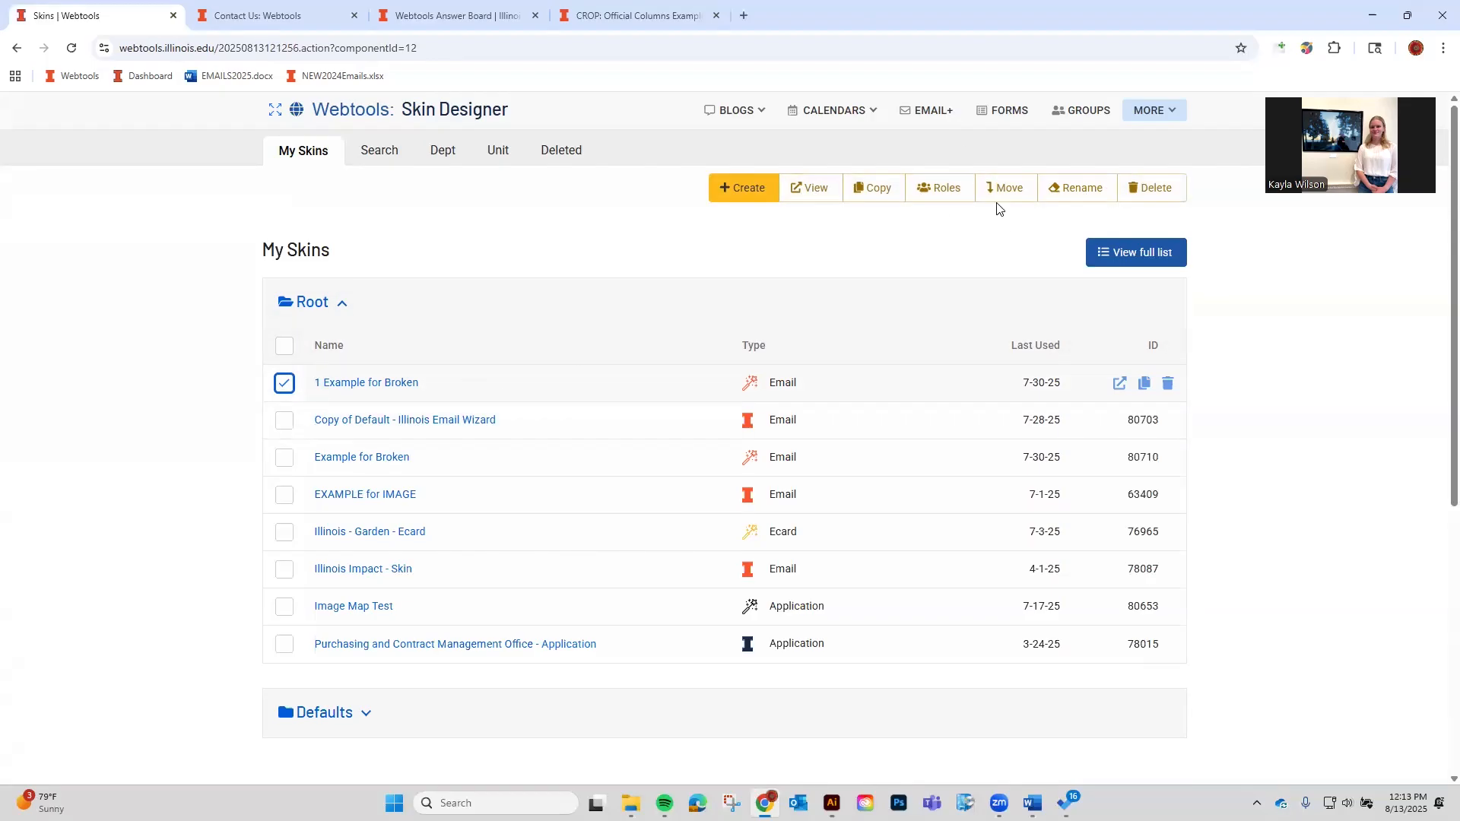
Preview the 1 Example for Broken skin, back out of copying it, and reselect it.
left_click(829, 202)
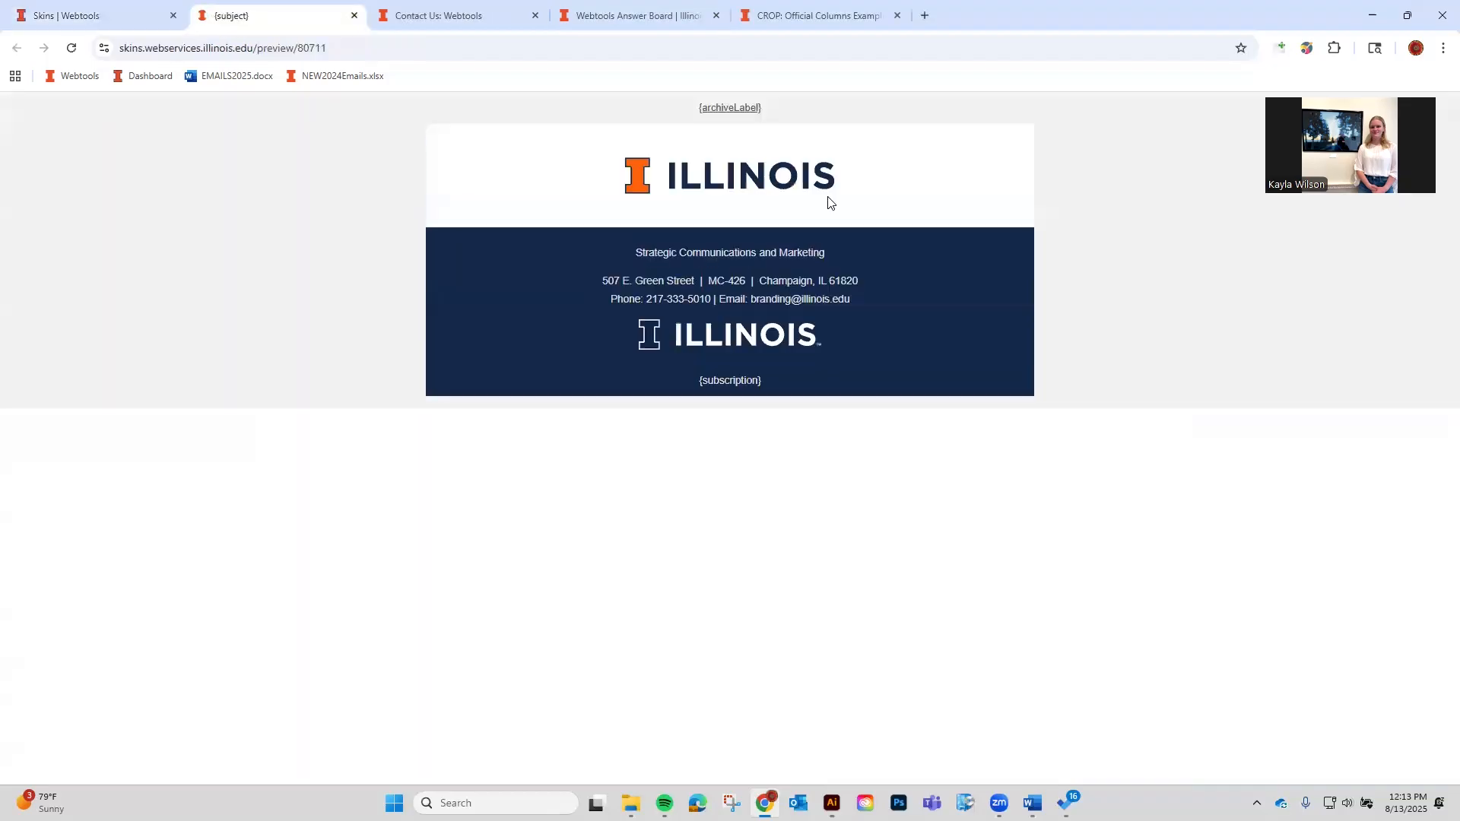
left_click(355, 15)
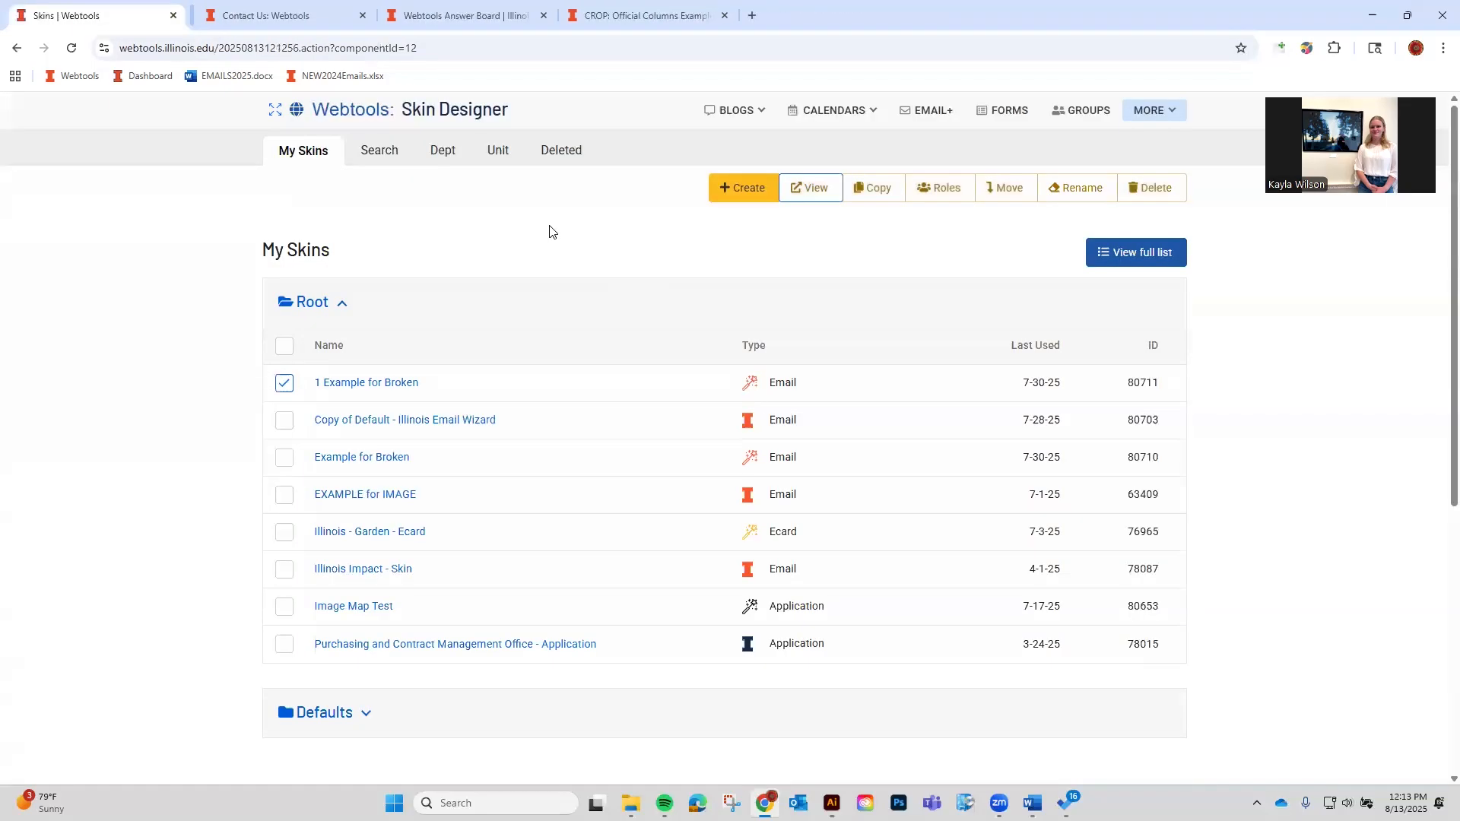
left_click(877, 196)
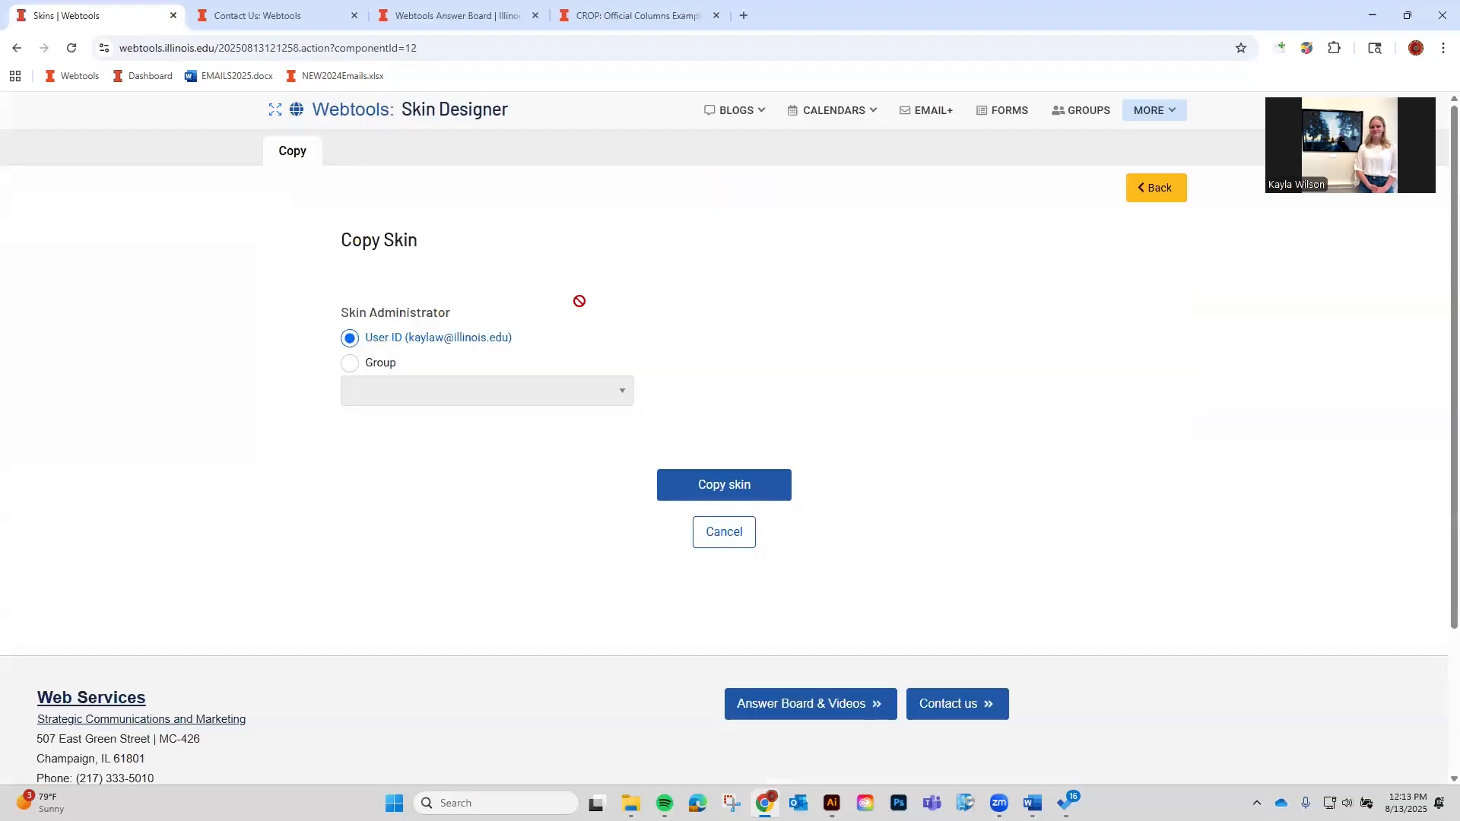
left_click(1151, 194)
left_click(284, 382)
Check who can manage the skin under Roles, then close that page.
left_click(932, 188)
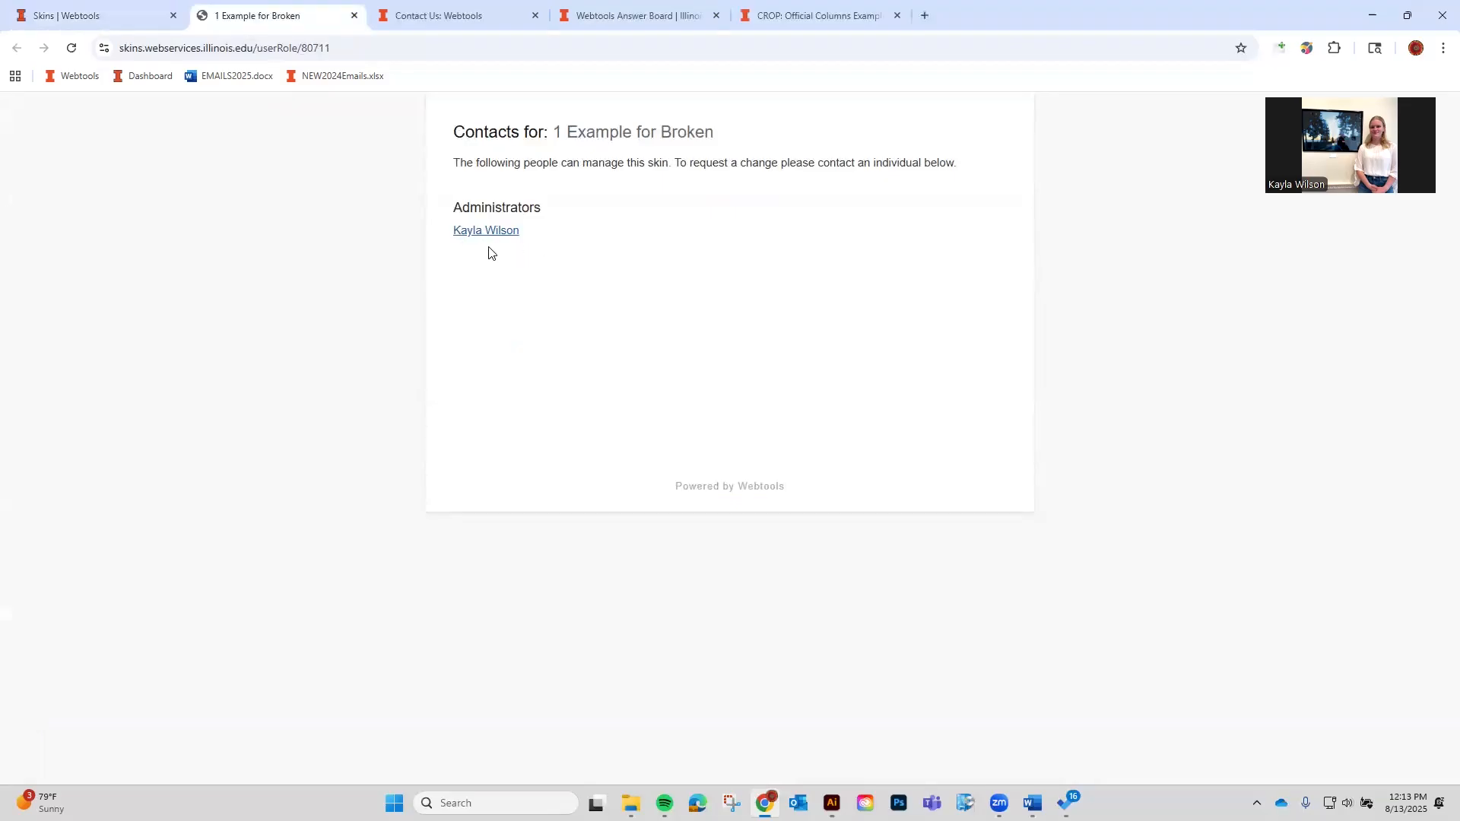
left_click(58, 28)
left_click(349, 23)
left_click(352, 16)
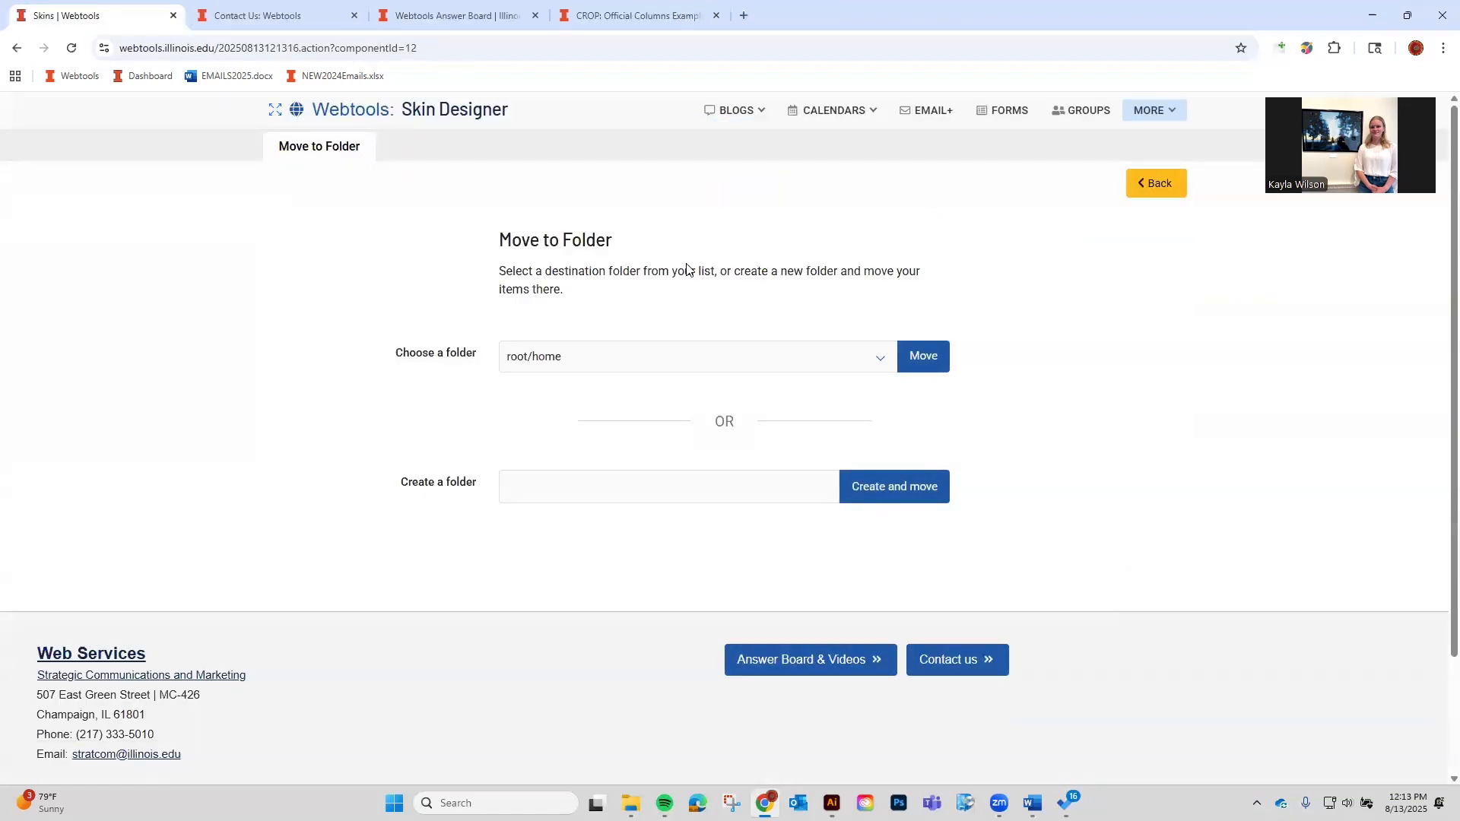
Look over the destination folders, then cancel moving the skin and keep it in root/home.
left_click(572, 370)
left_click(531, 361)
left_click(690, 472)
left_click(699, 373)
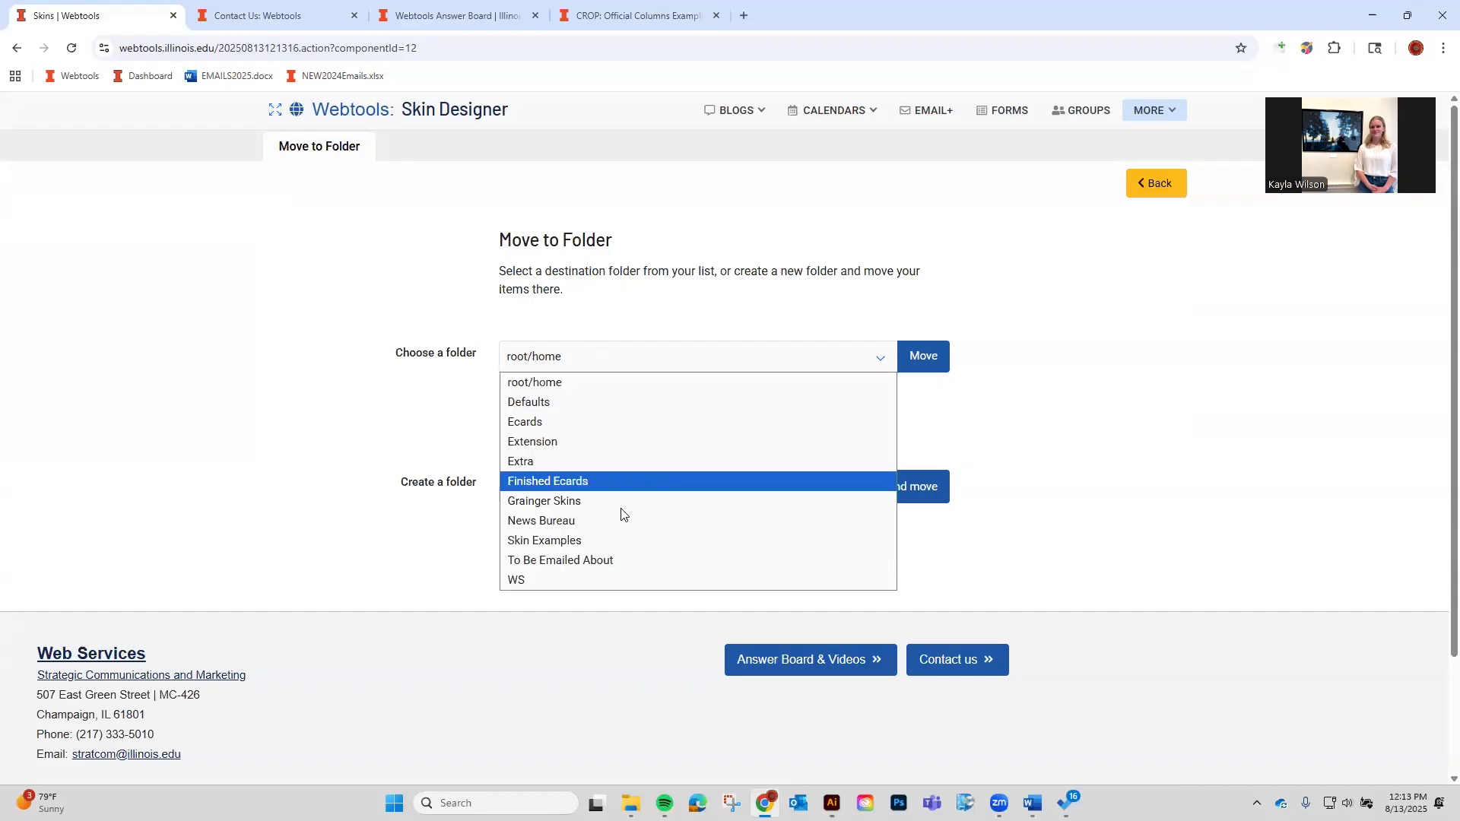
left_click(403, 524)
left_click(1171, 188)
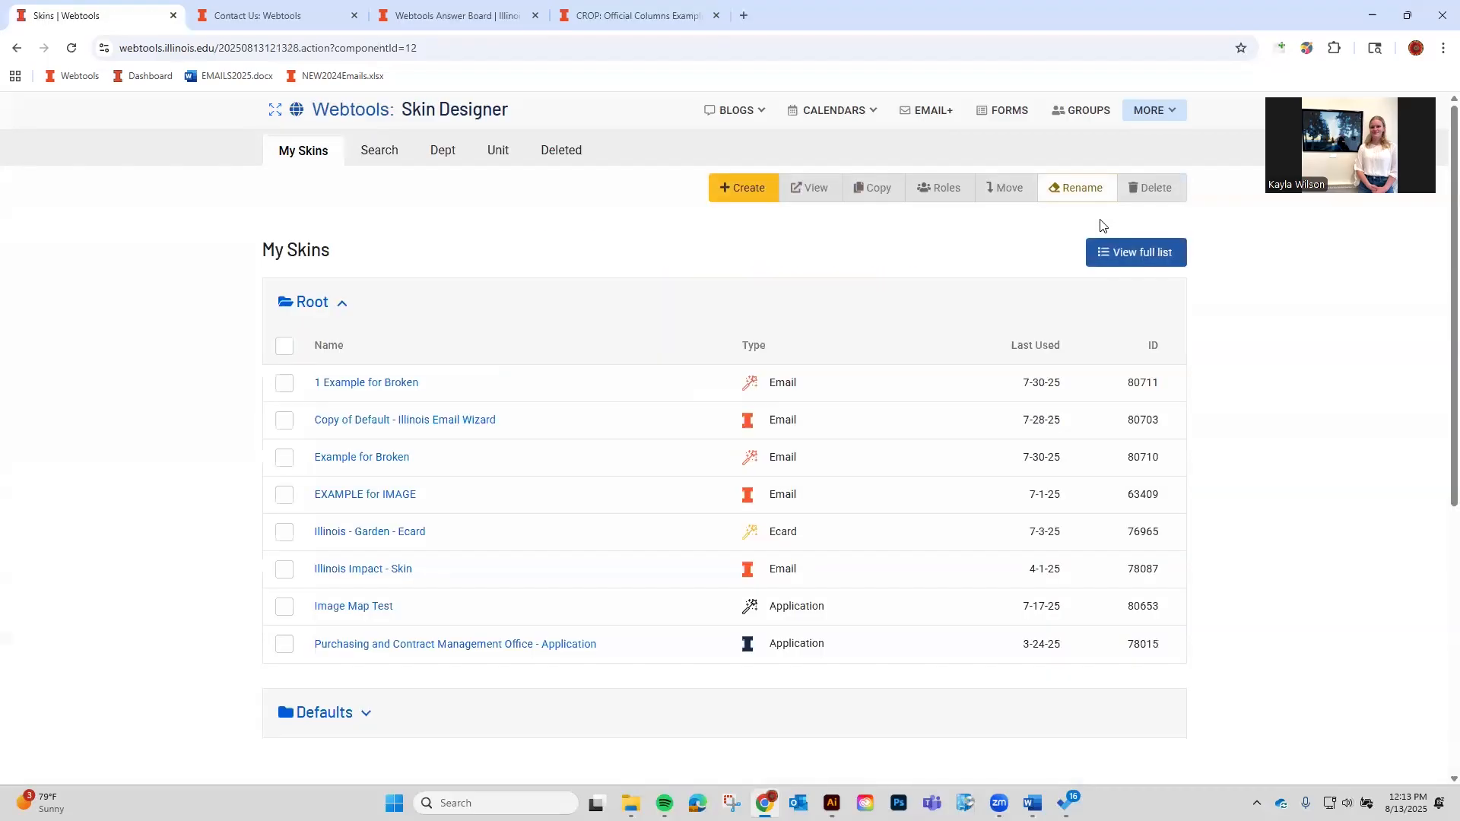
Preview 1 Example for Broken in a new tab, then select every Root skin.
left_click(284, 383)
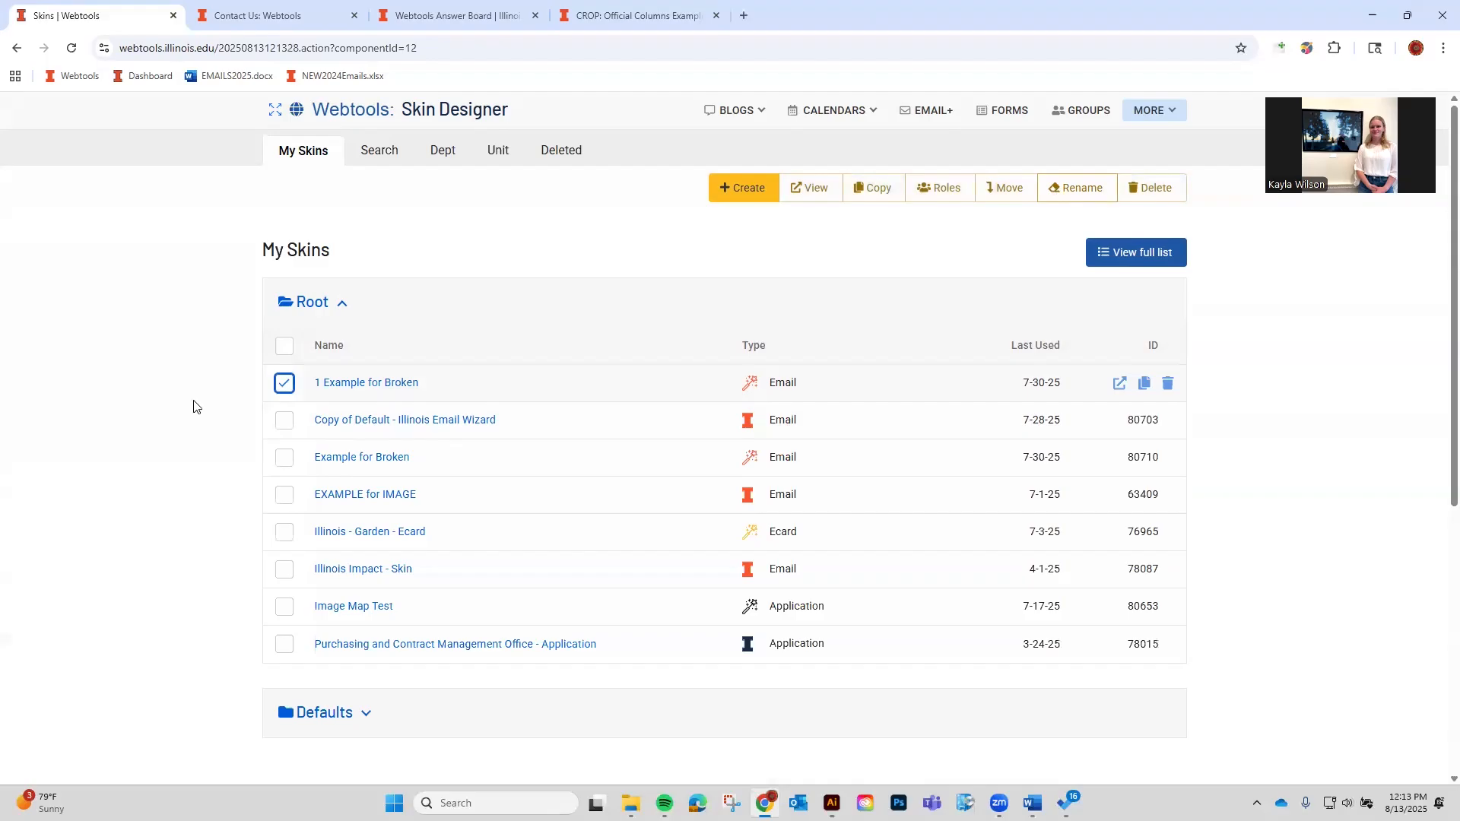
left_click(284, 383)
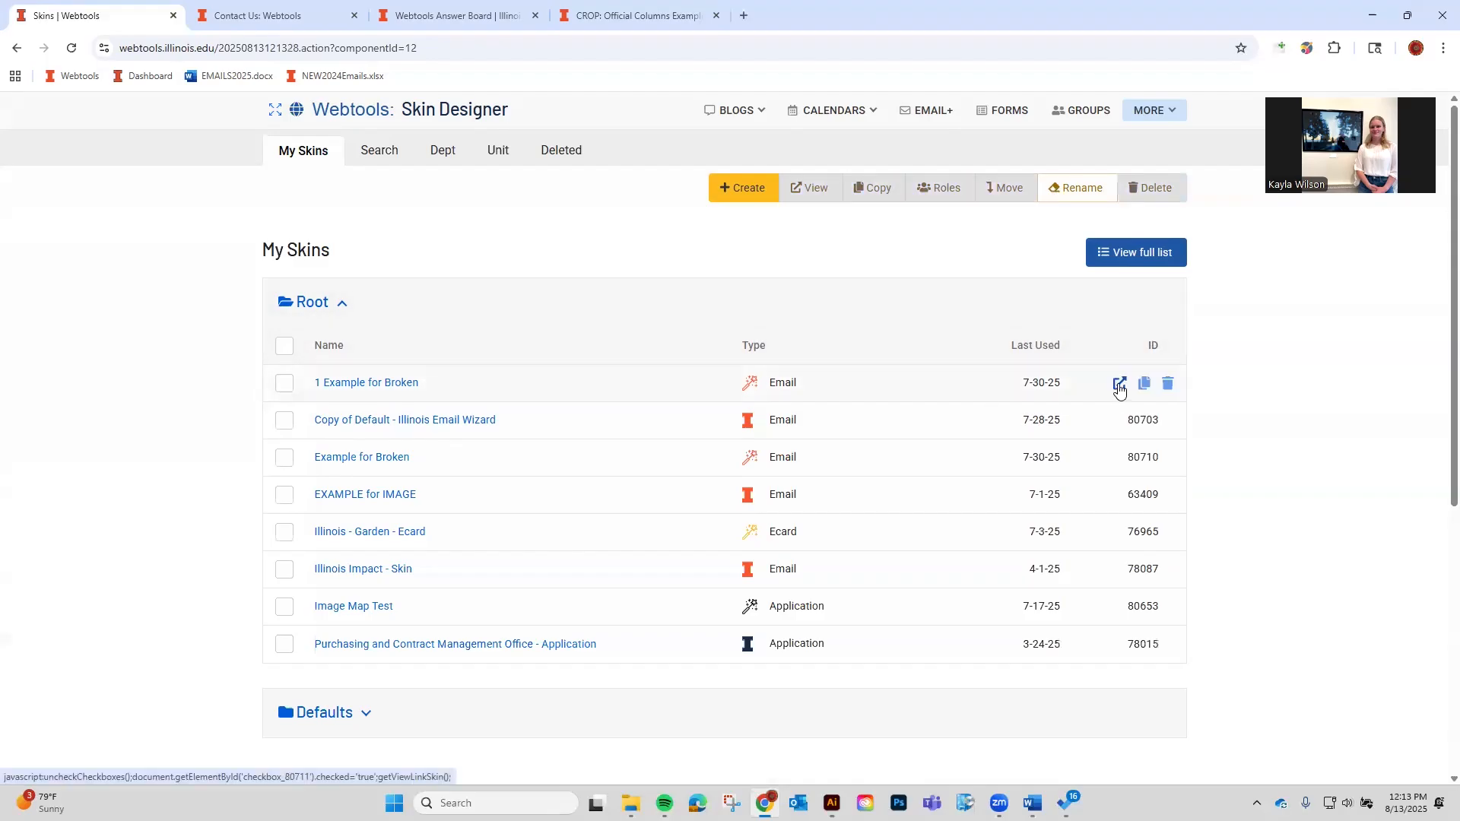
left_click(1120, 385)
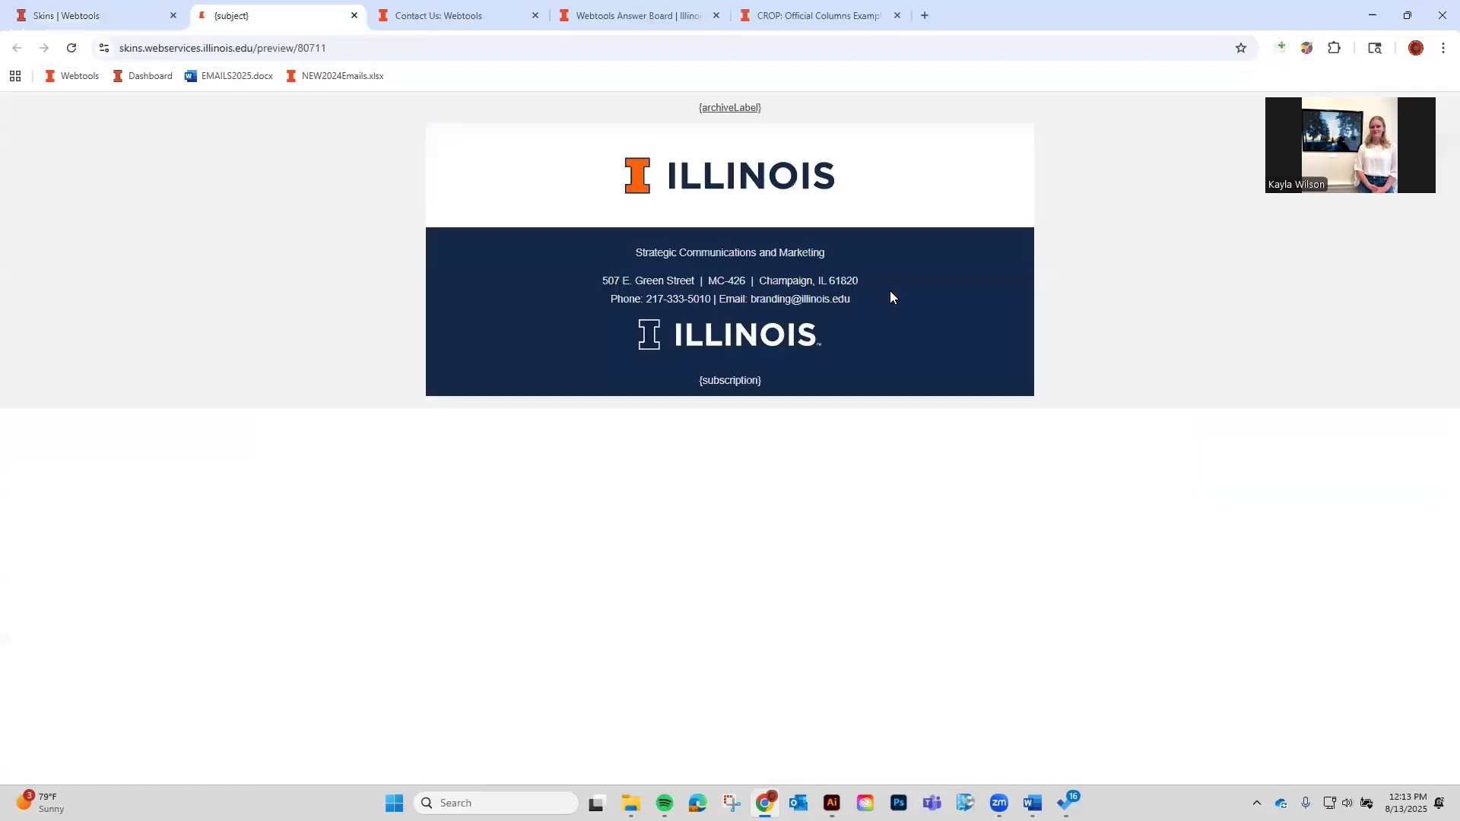
left_click(117, 23)
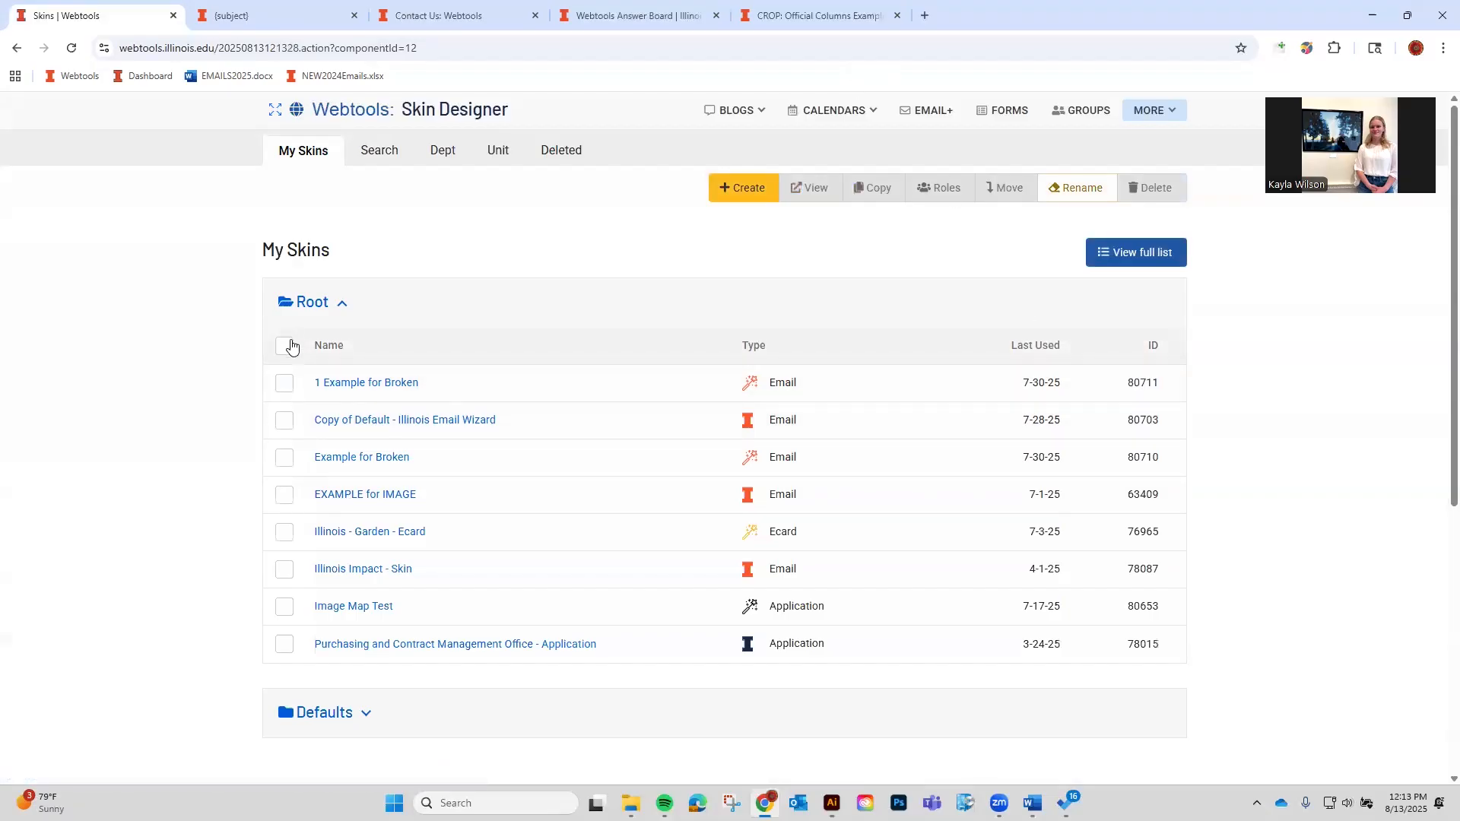
left_click(285, 346)
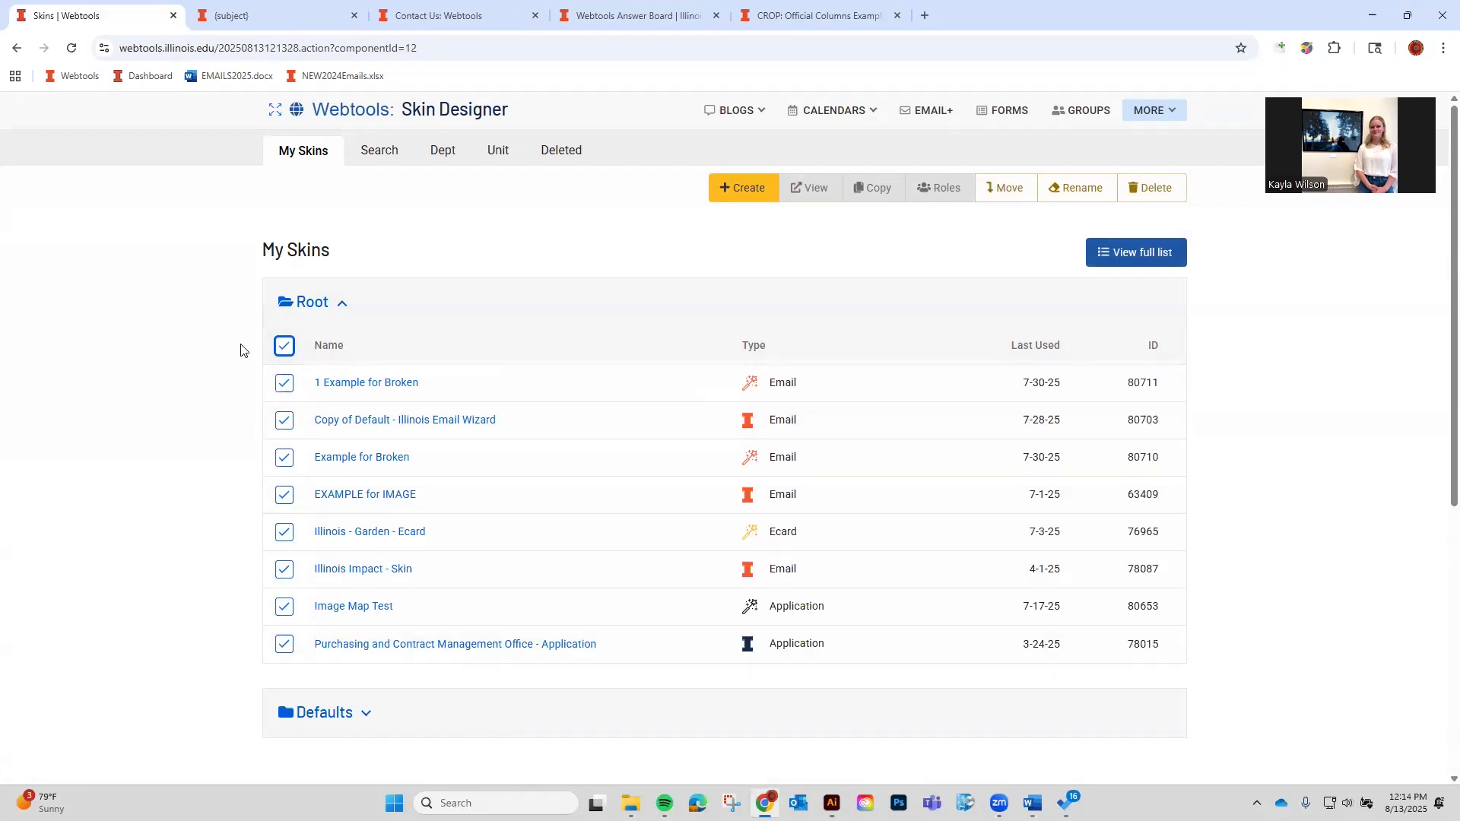
Clear the Root skin selection and search skins for 'Illinois'.
left_click(286, 346)
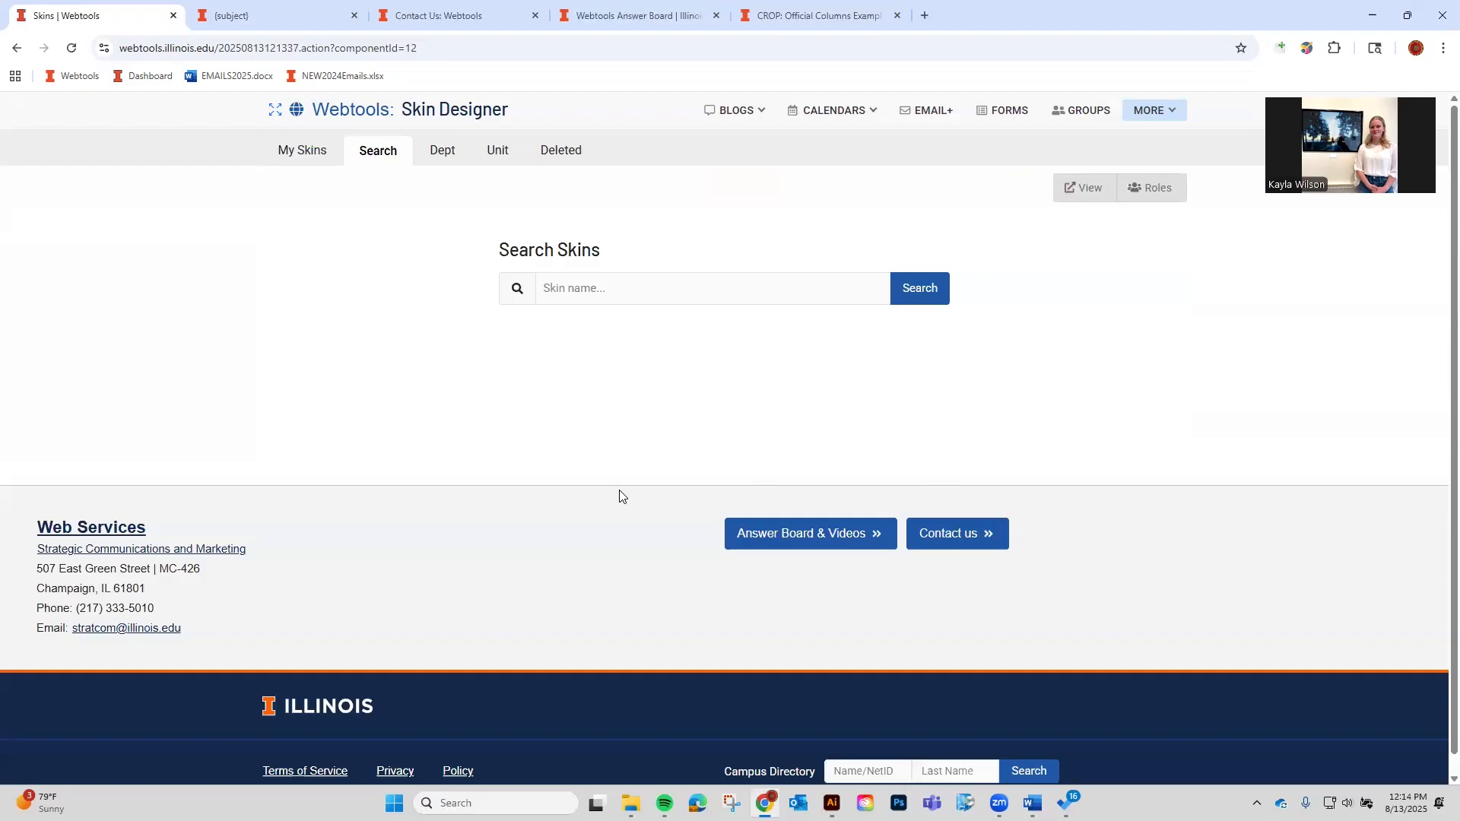
left_click(770, 285)
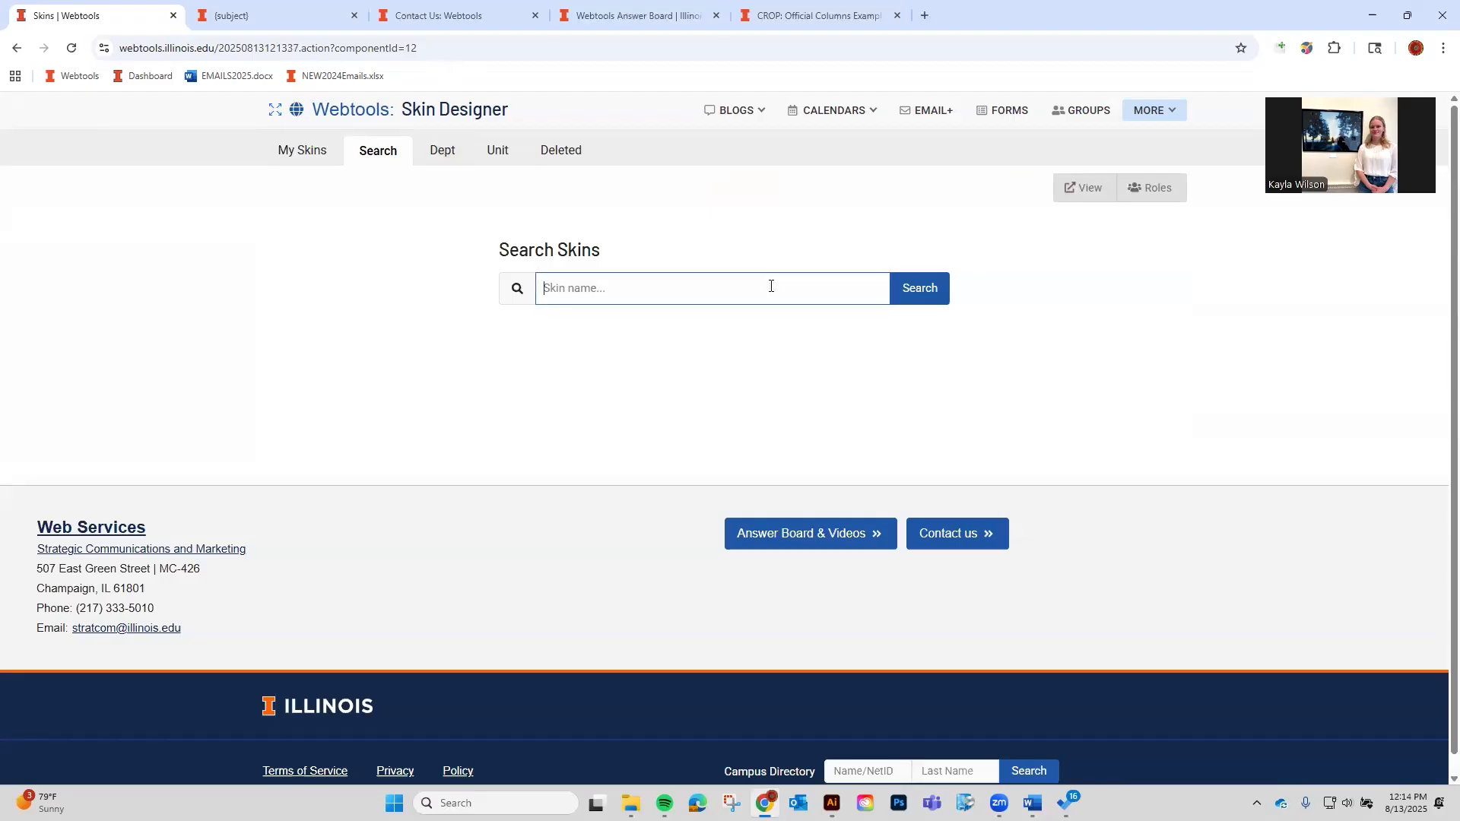
type("Illinois")
left_click(899, 295)
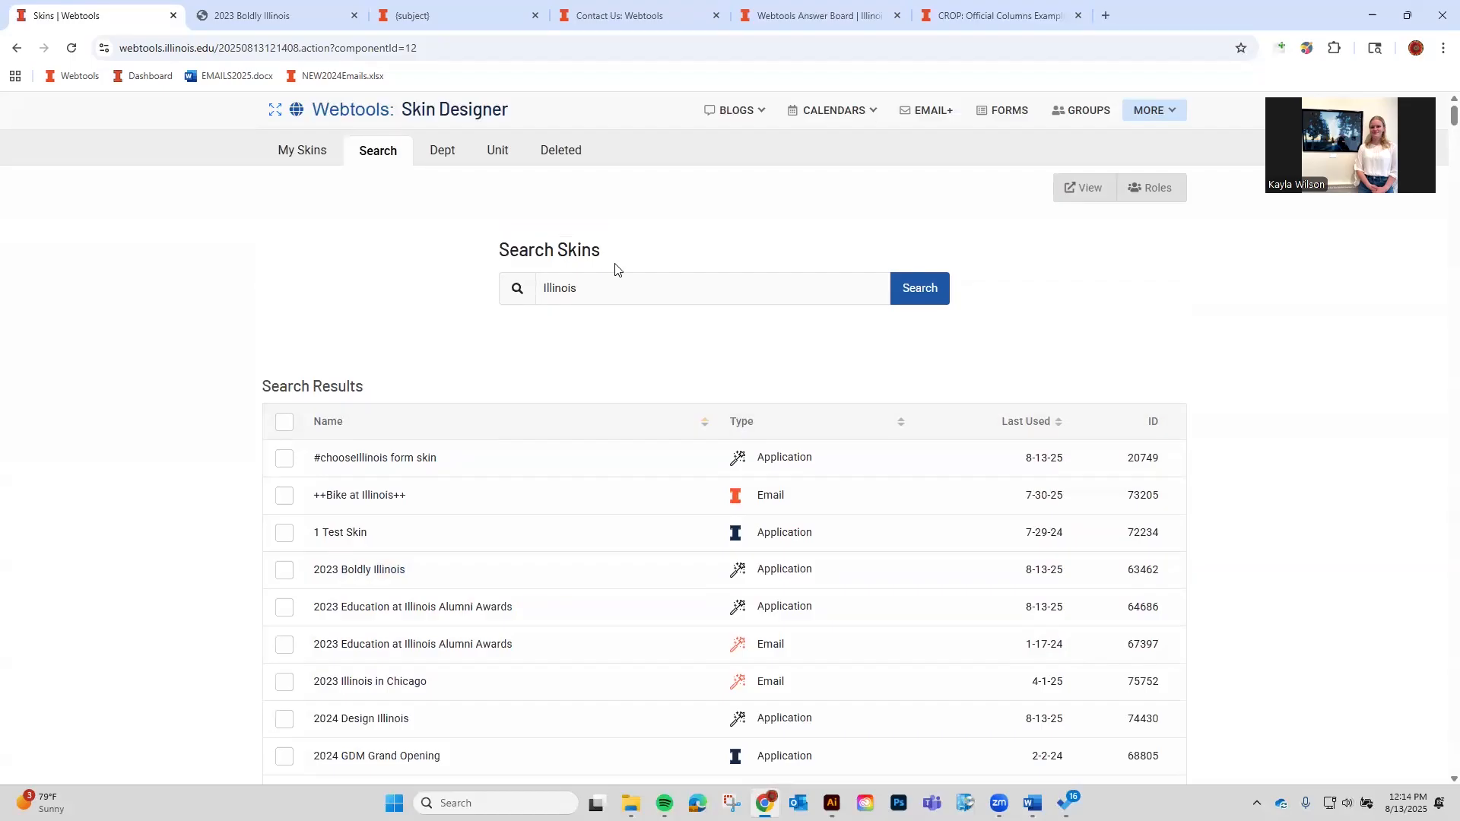
scroll(625, 349, "down", 4)
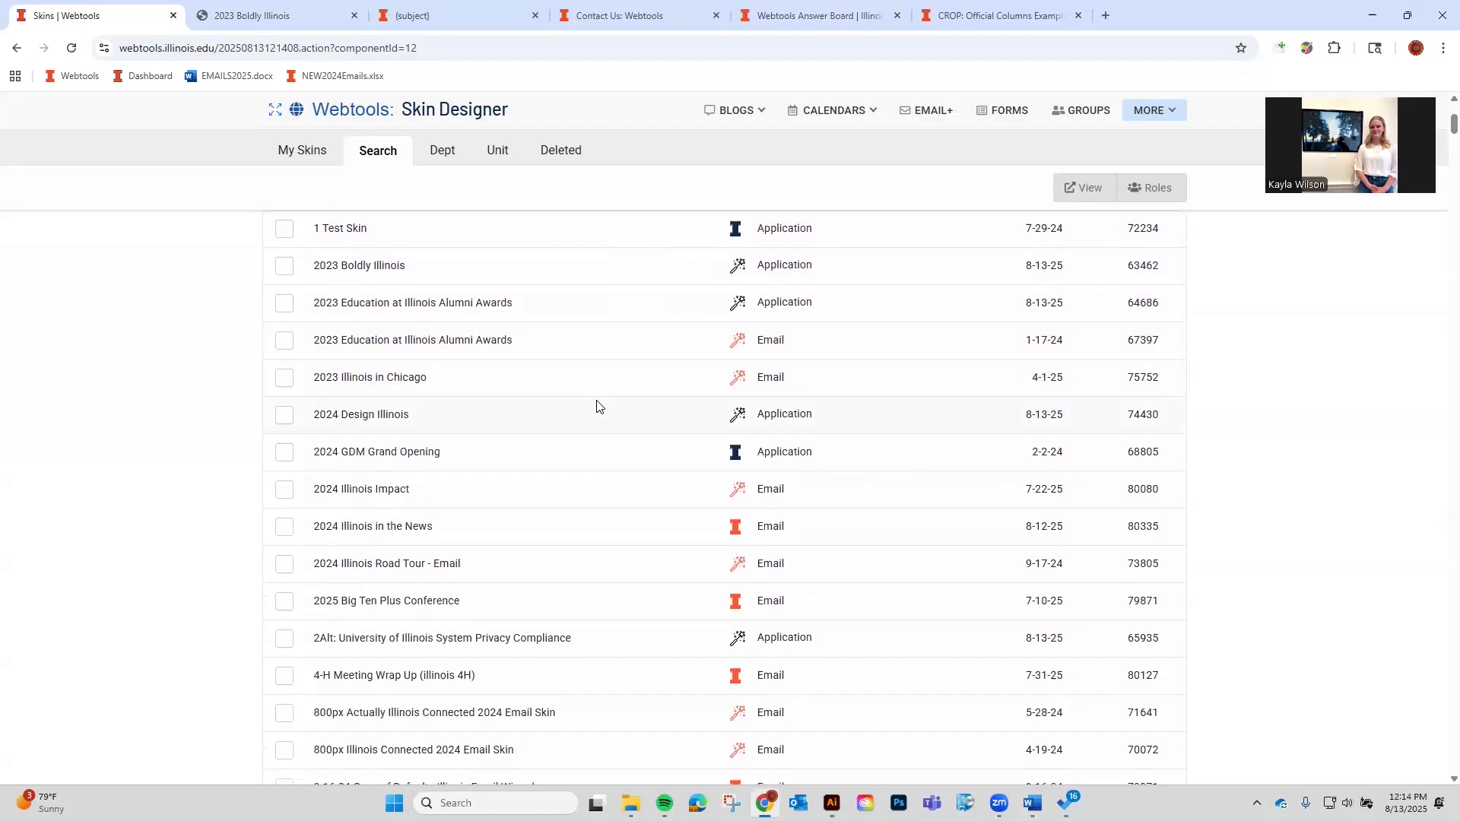
scroll(597, 407, "up", 4)
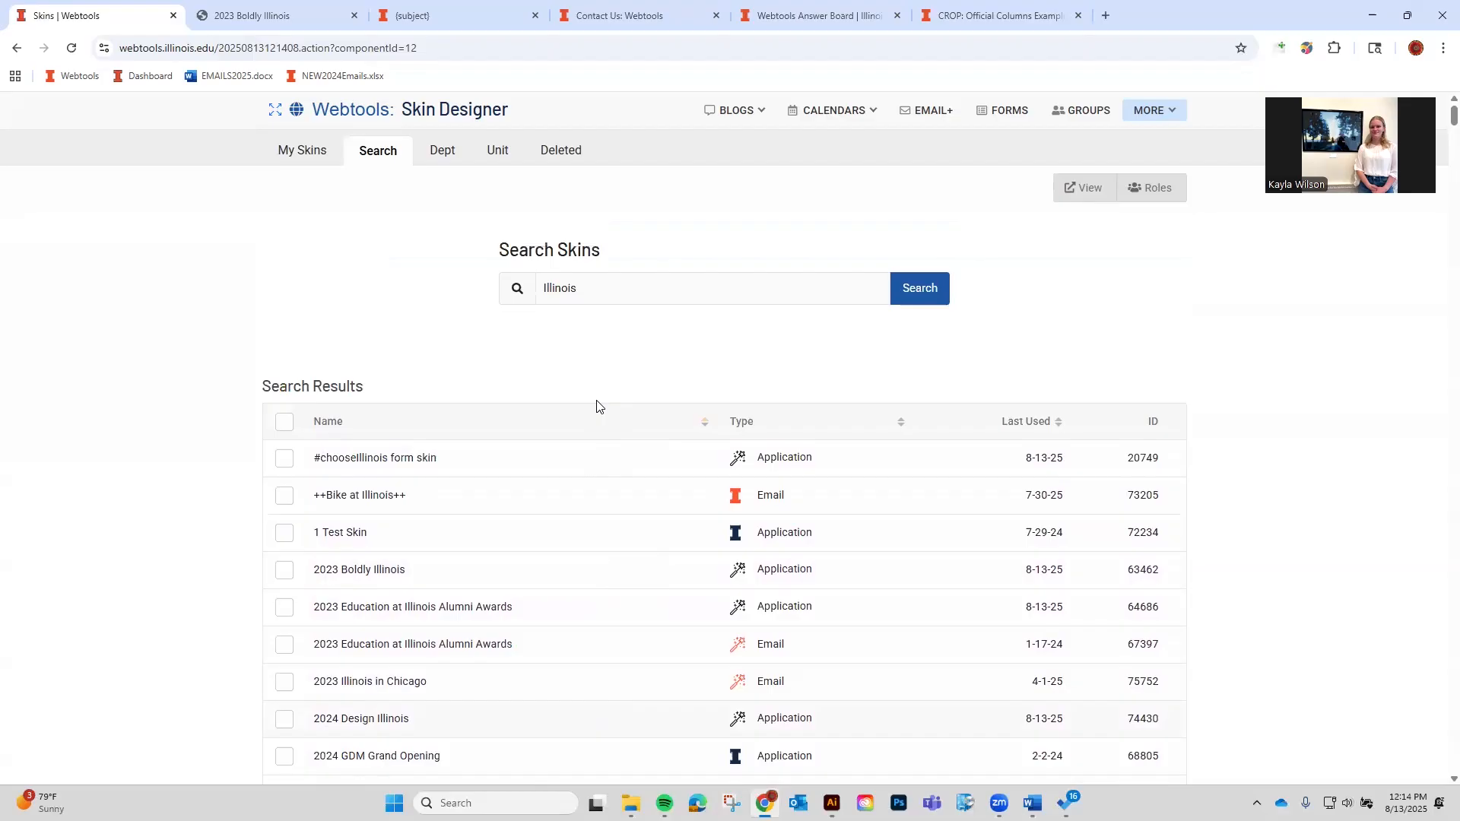
Mark 2024 Illinois Impact, preview it, and return to the search results.
triple_click(388, 570)
left_click(1074, 597)
scroll(590, 570, "down", 4)
left_click_drag(327, 489, 311, 494)
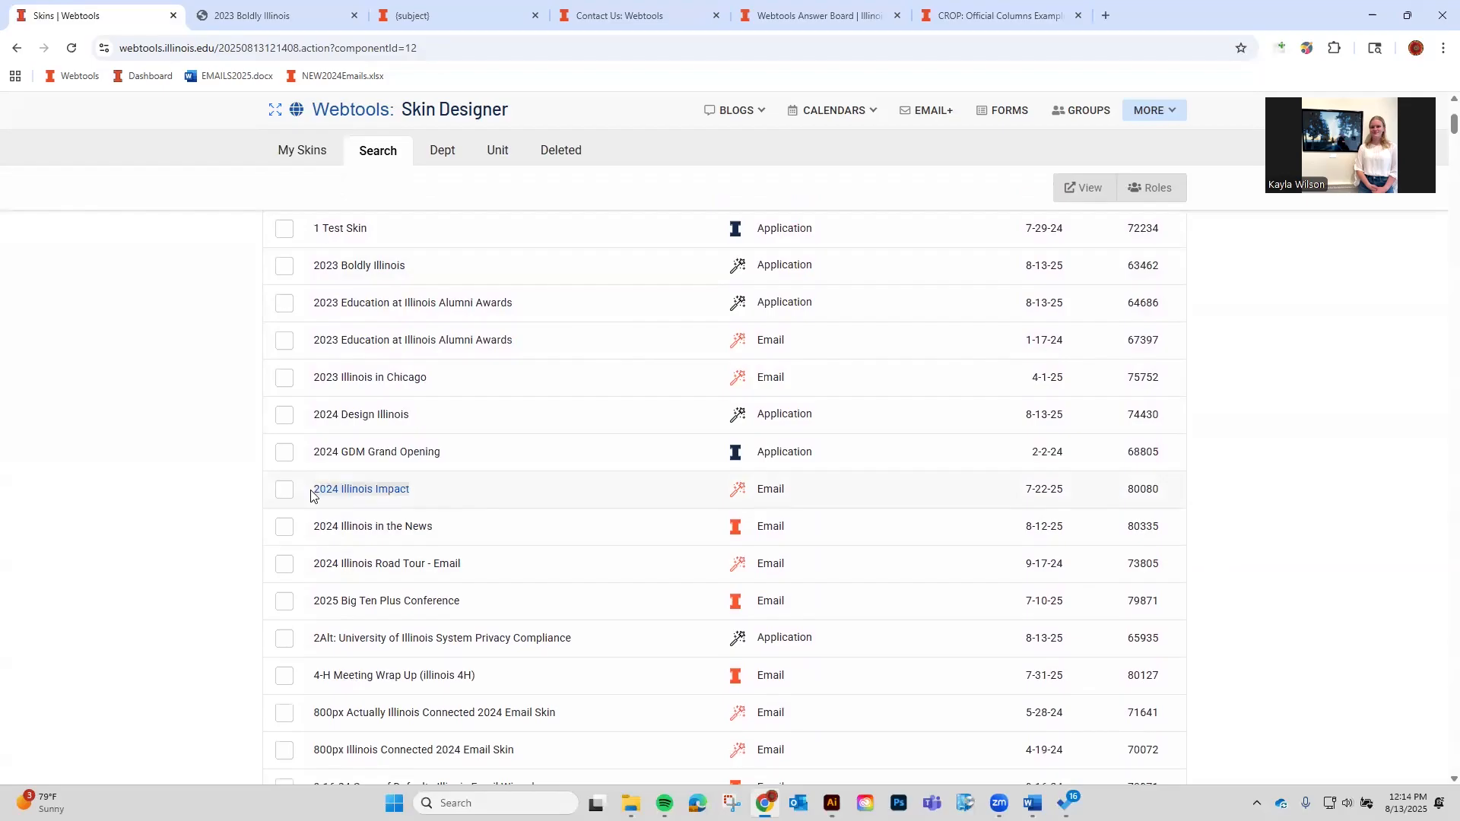
left_click(407, 500)
left_click(285, 490)
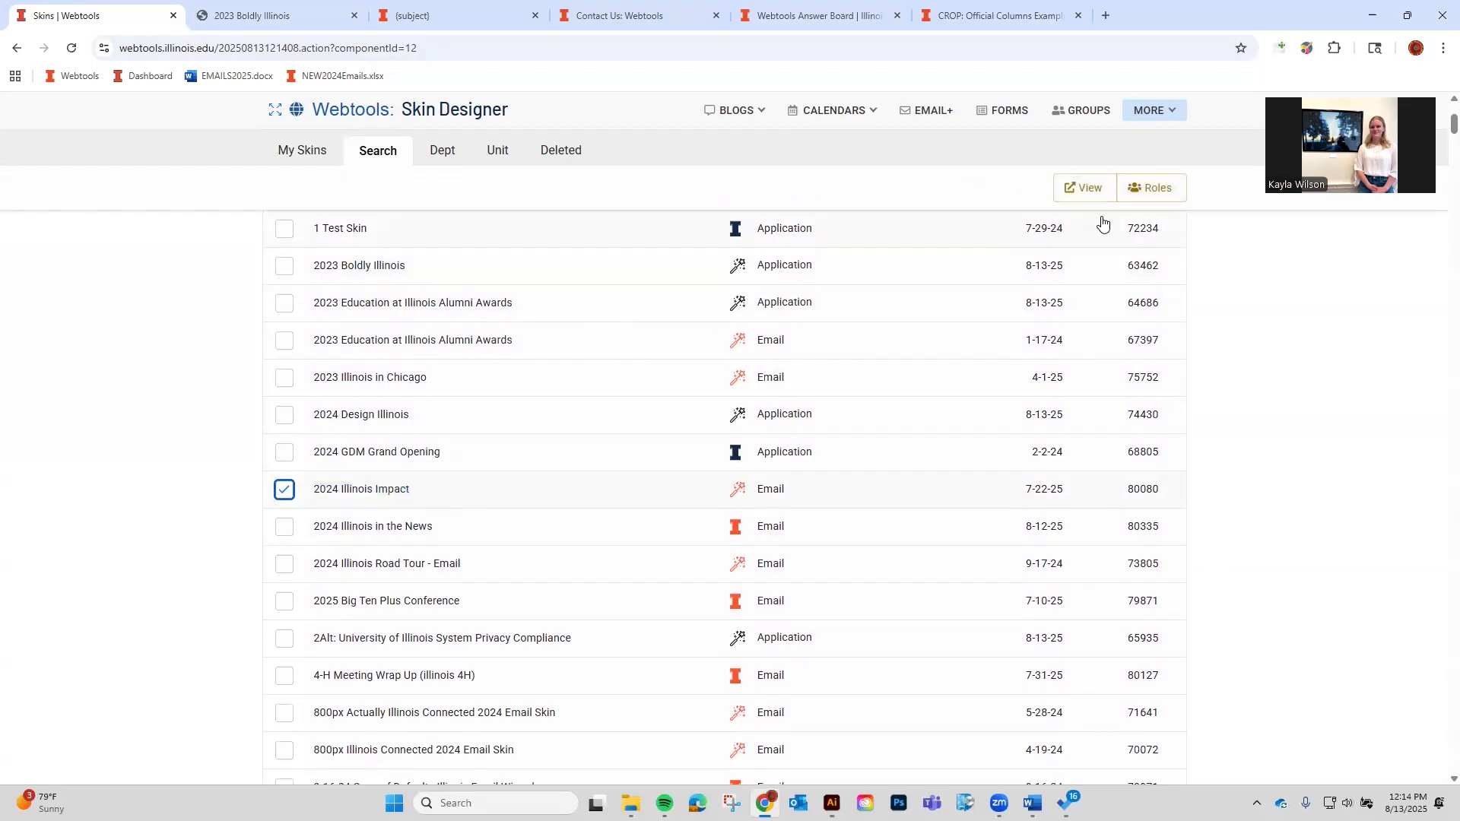
left_click(1083, 188)
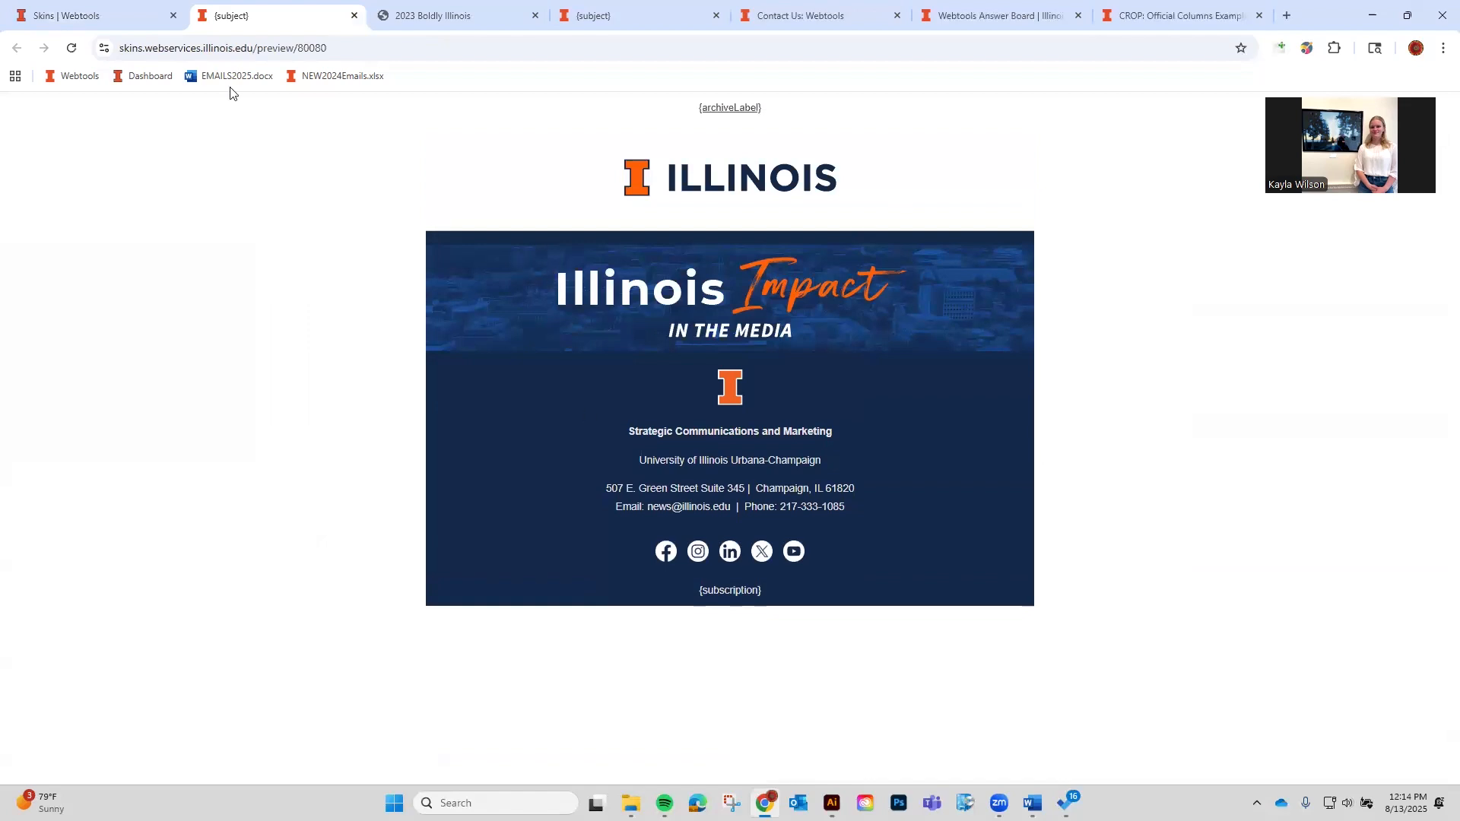
left_click(114, 23)
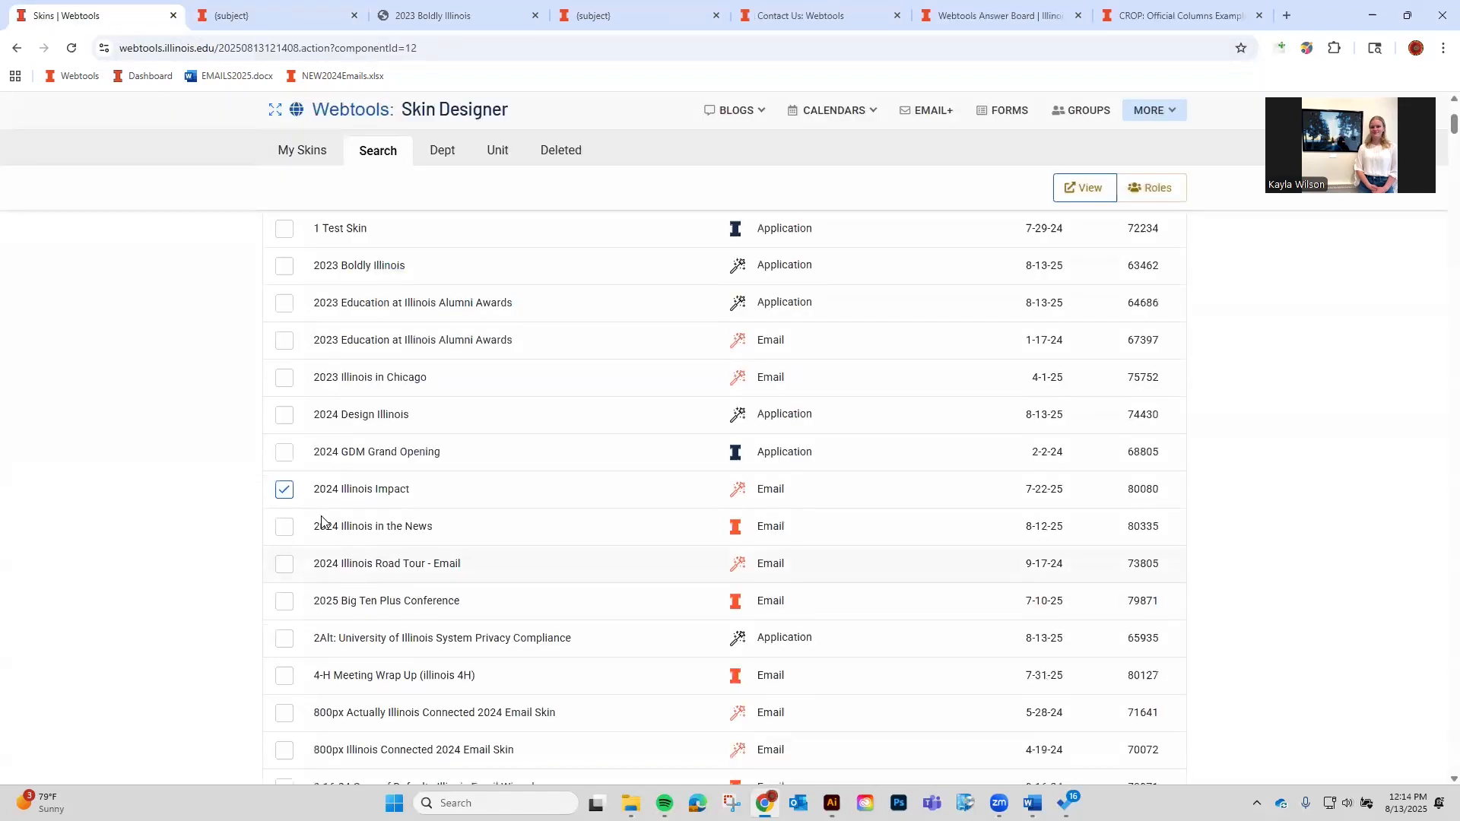
Check the 2024 Illinois Impact roles and discard an unsent email to its admins.
left_click(1150, 188)
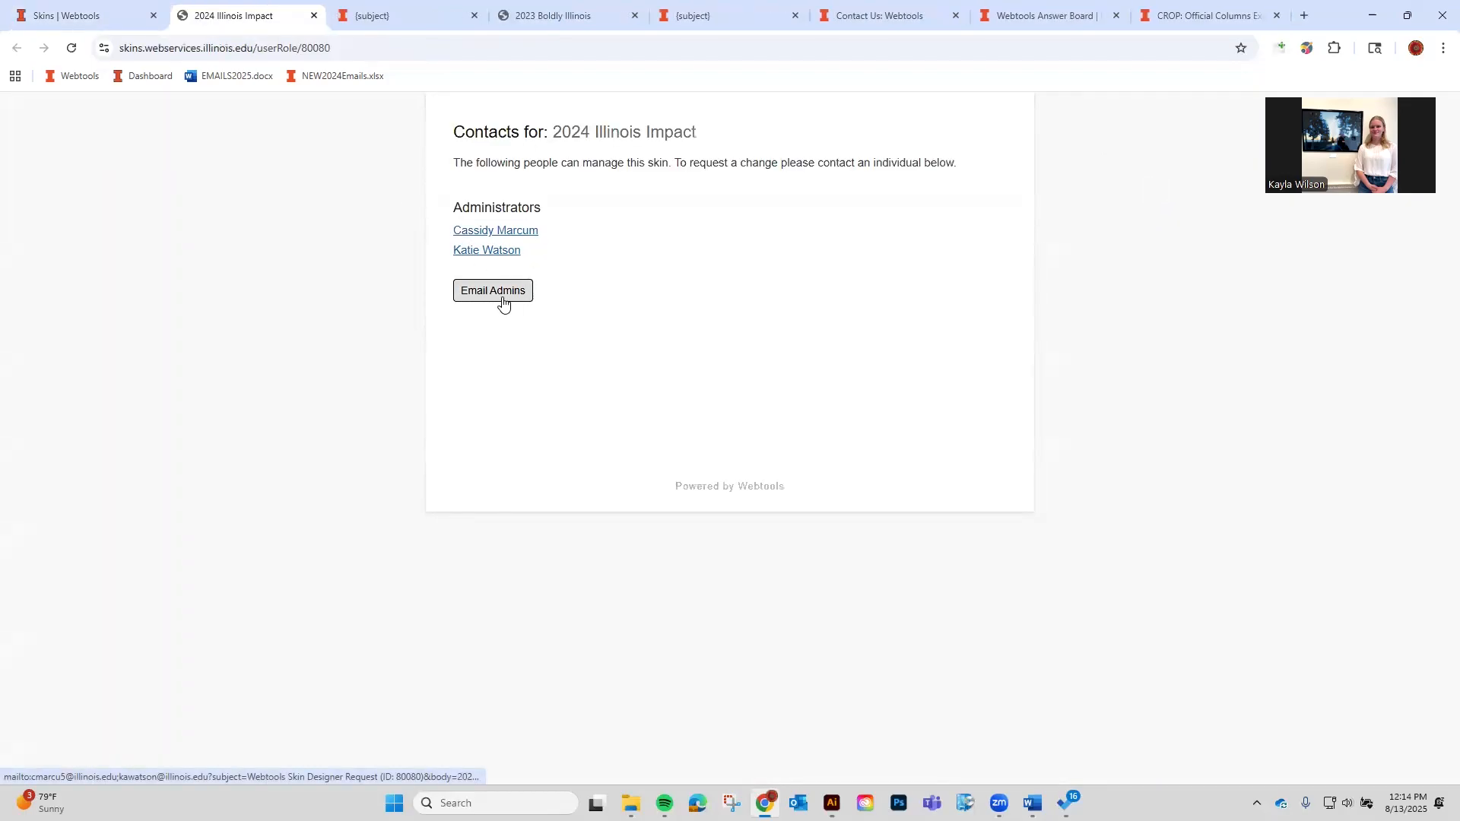
left_click(503, 303)
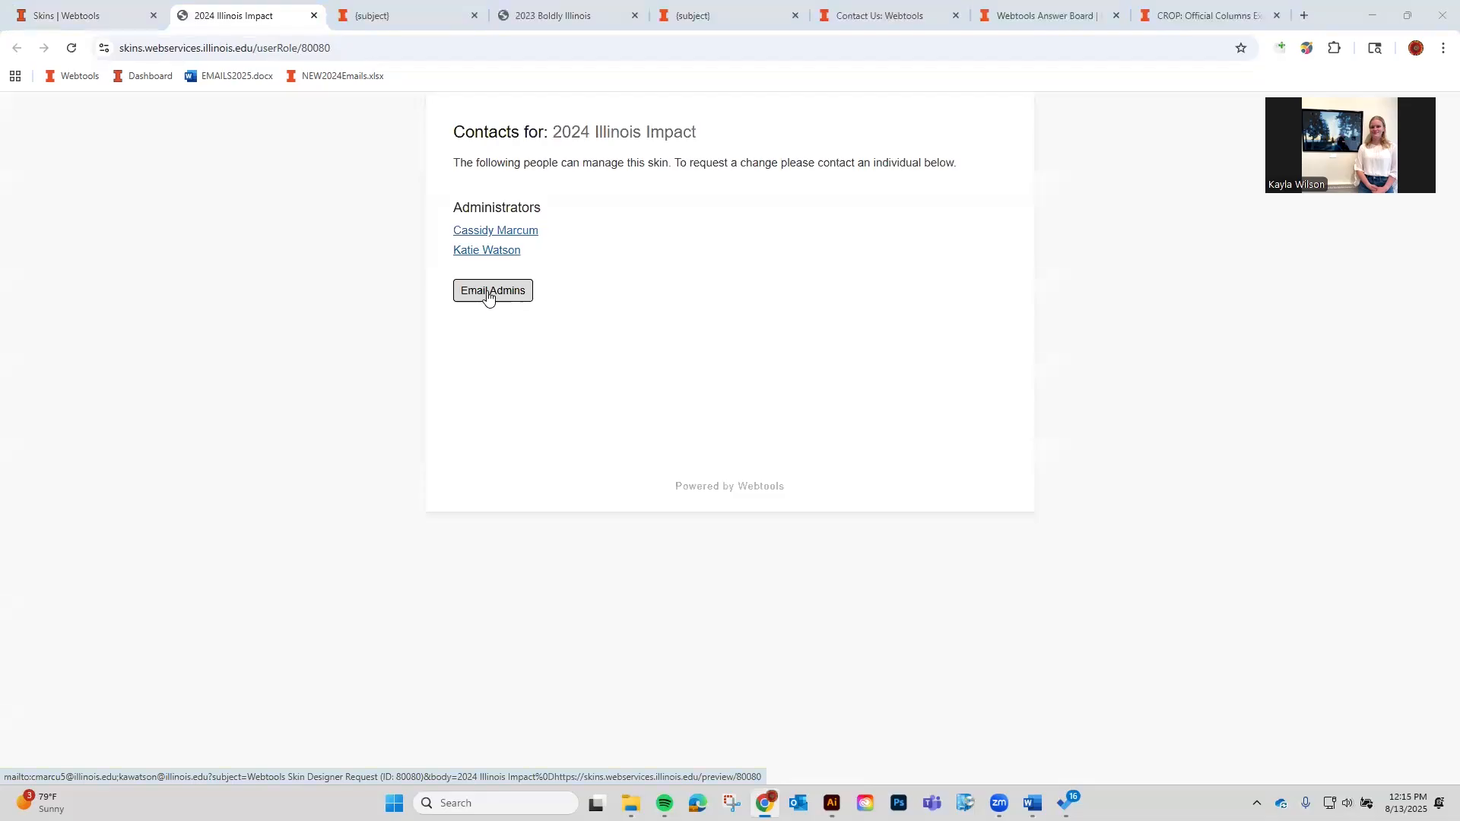
left_click(153, 425)
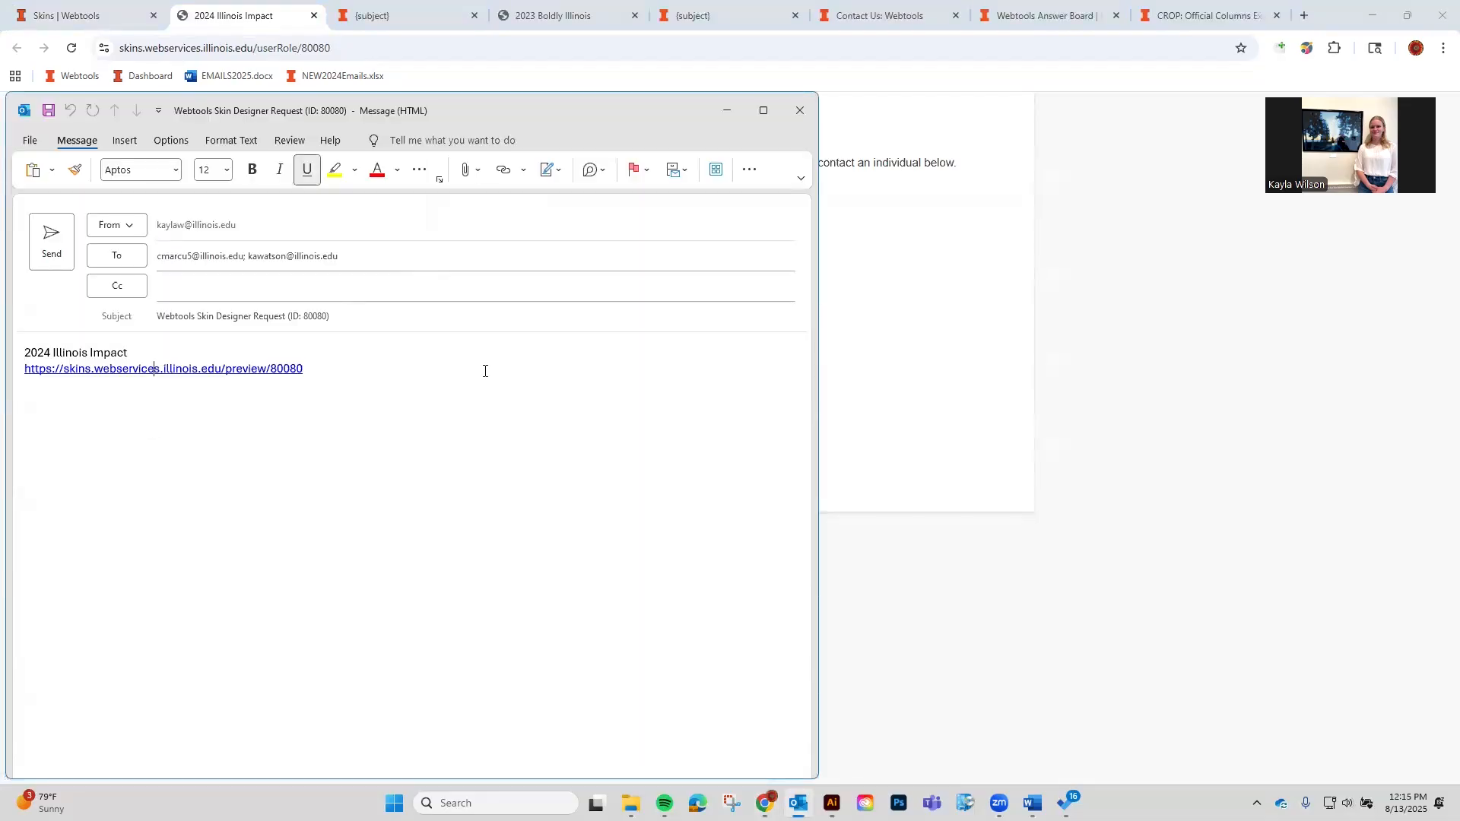
left_click(800, 110)
left_click(736, 442)
Close all the leftover browser pages beside the skins list.
left_click(314, 16)
left_click(355, 15)
left_click(356, 15)
left_click(357, 15)
left_click(357, 15)
left_click(357, 15)
left_click(357, 15)
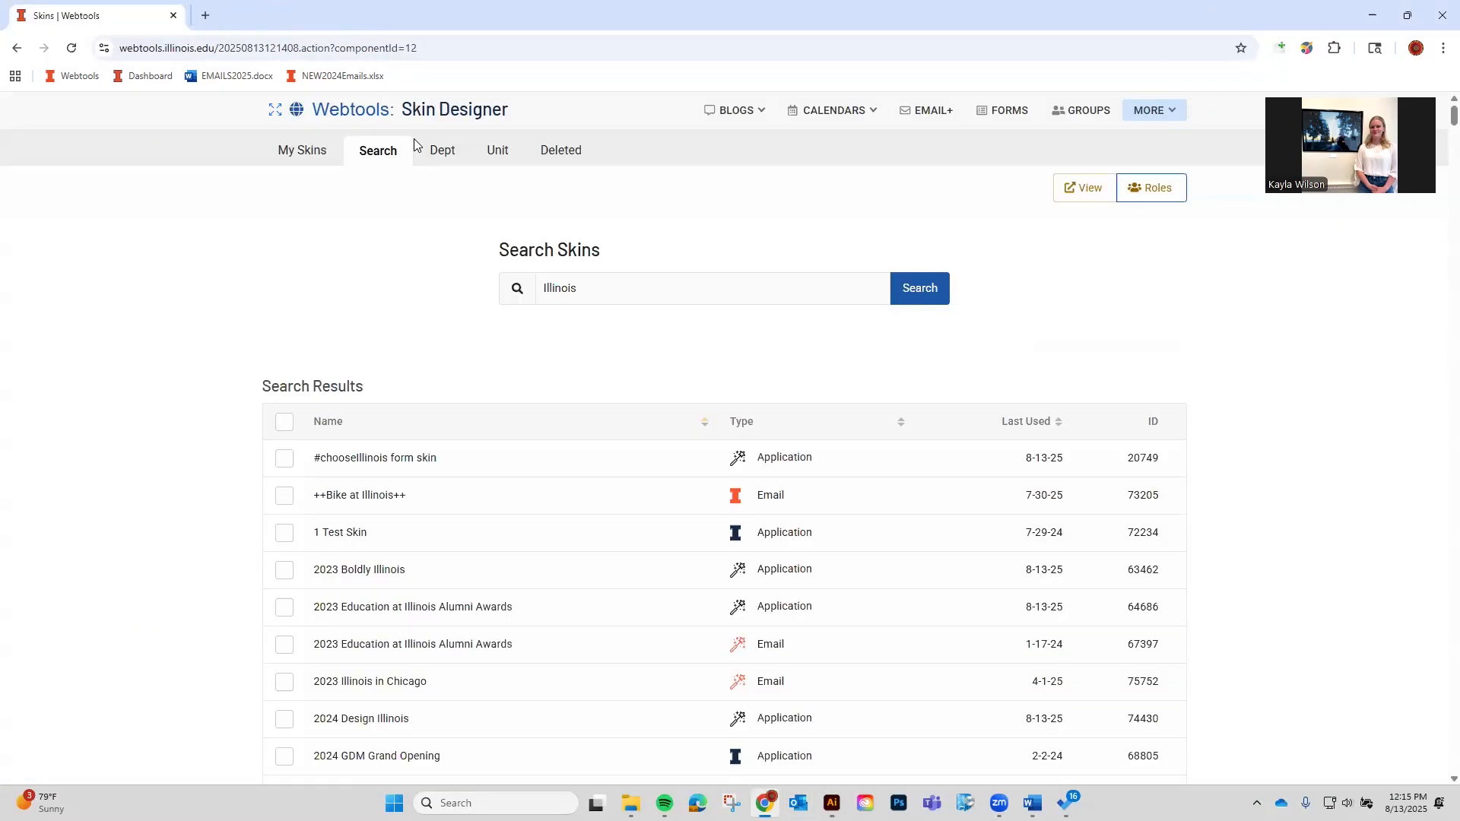
Switch to the Dept skins list and browse the department skins.
left_click(441, 151)
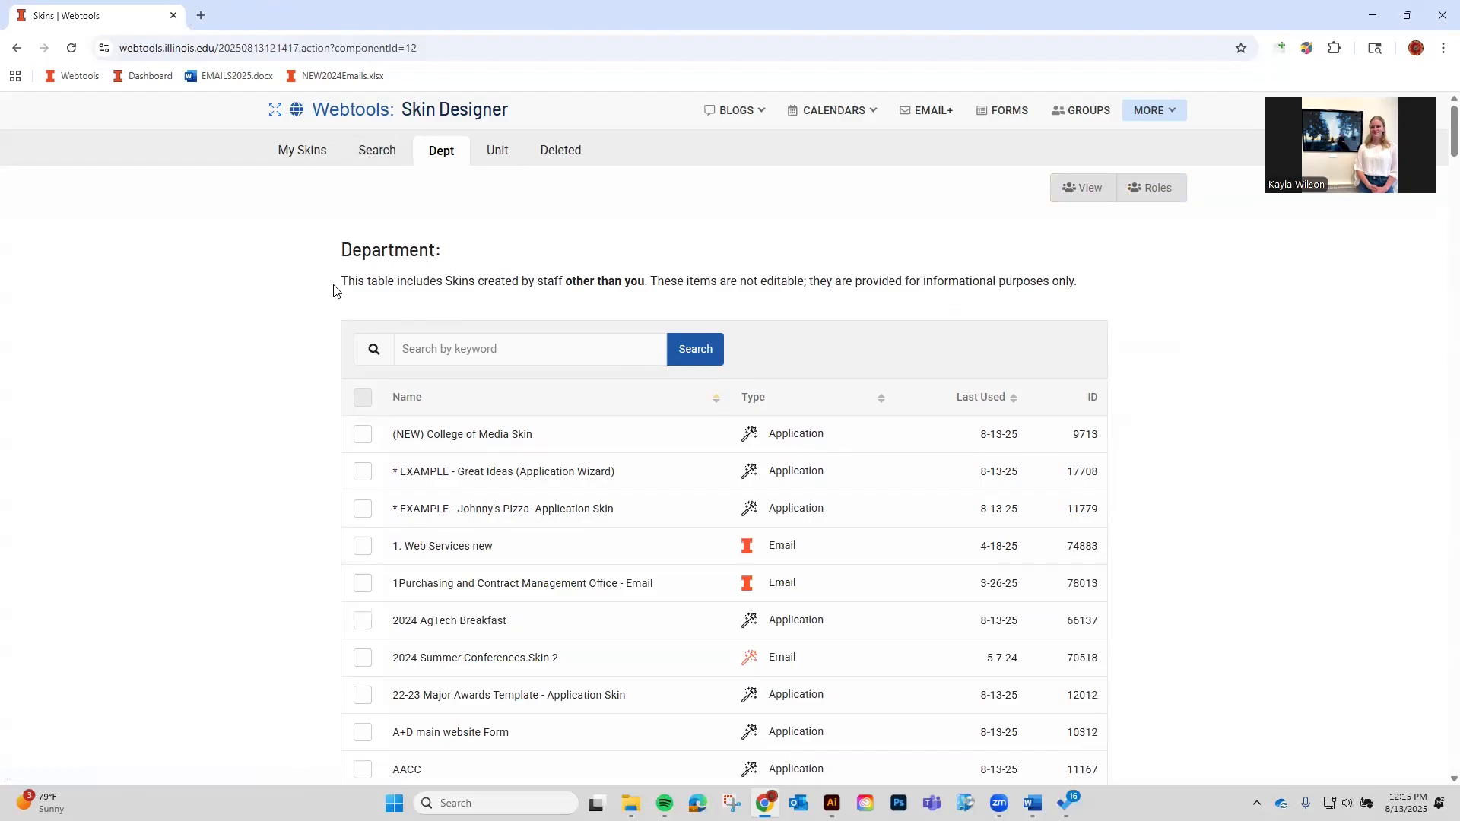
left_click_drag(472, 286, 654, 282)
left_click(617, 287)
scroll(447, 476, "down", 1)
scroll(447, 474, "up", 1)
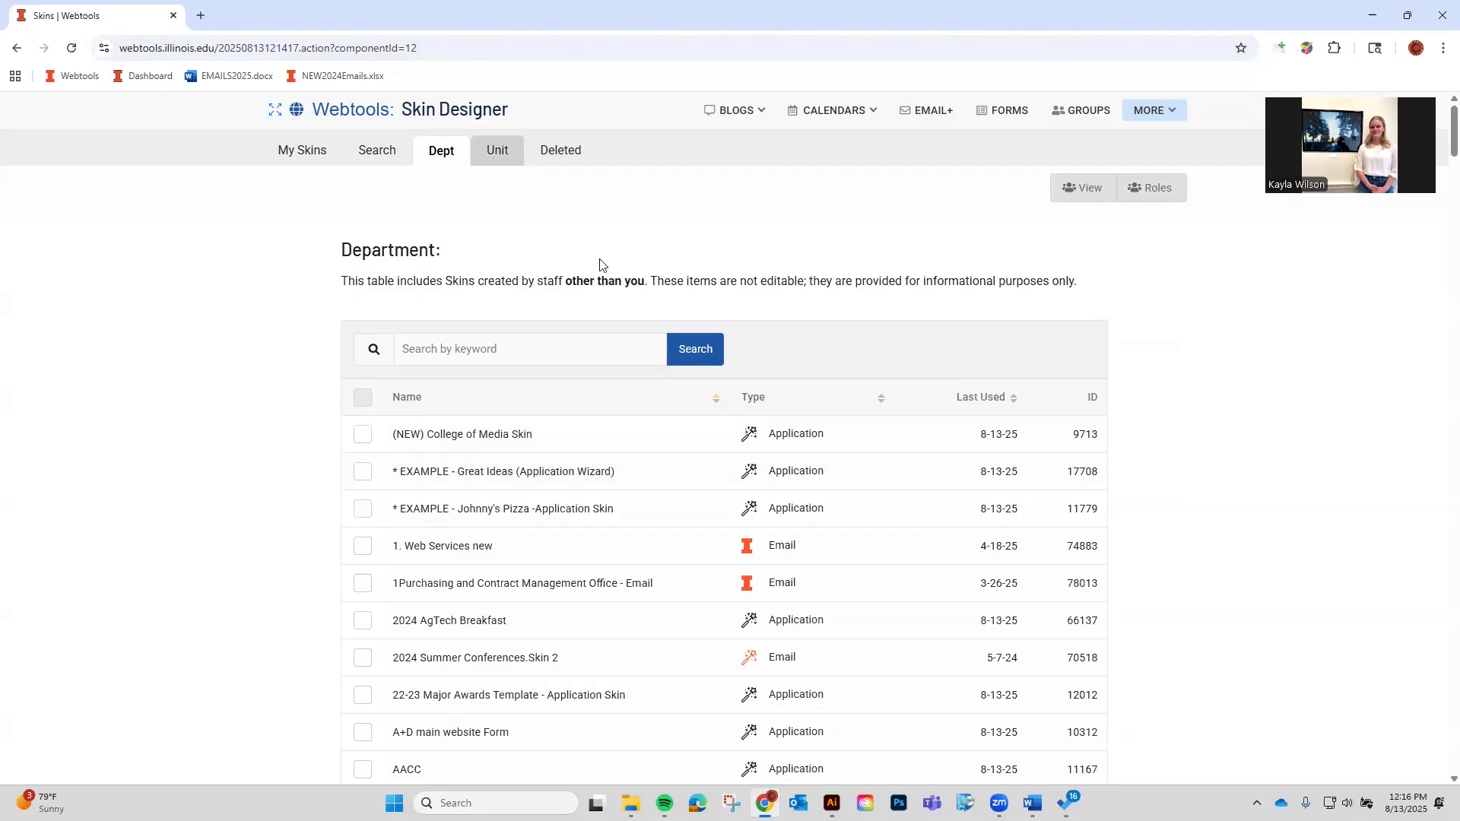
scroll(804, 407, "down", 20)
scroll(791, 414, "down", 5)
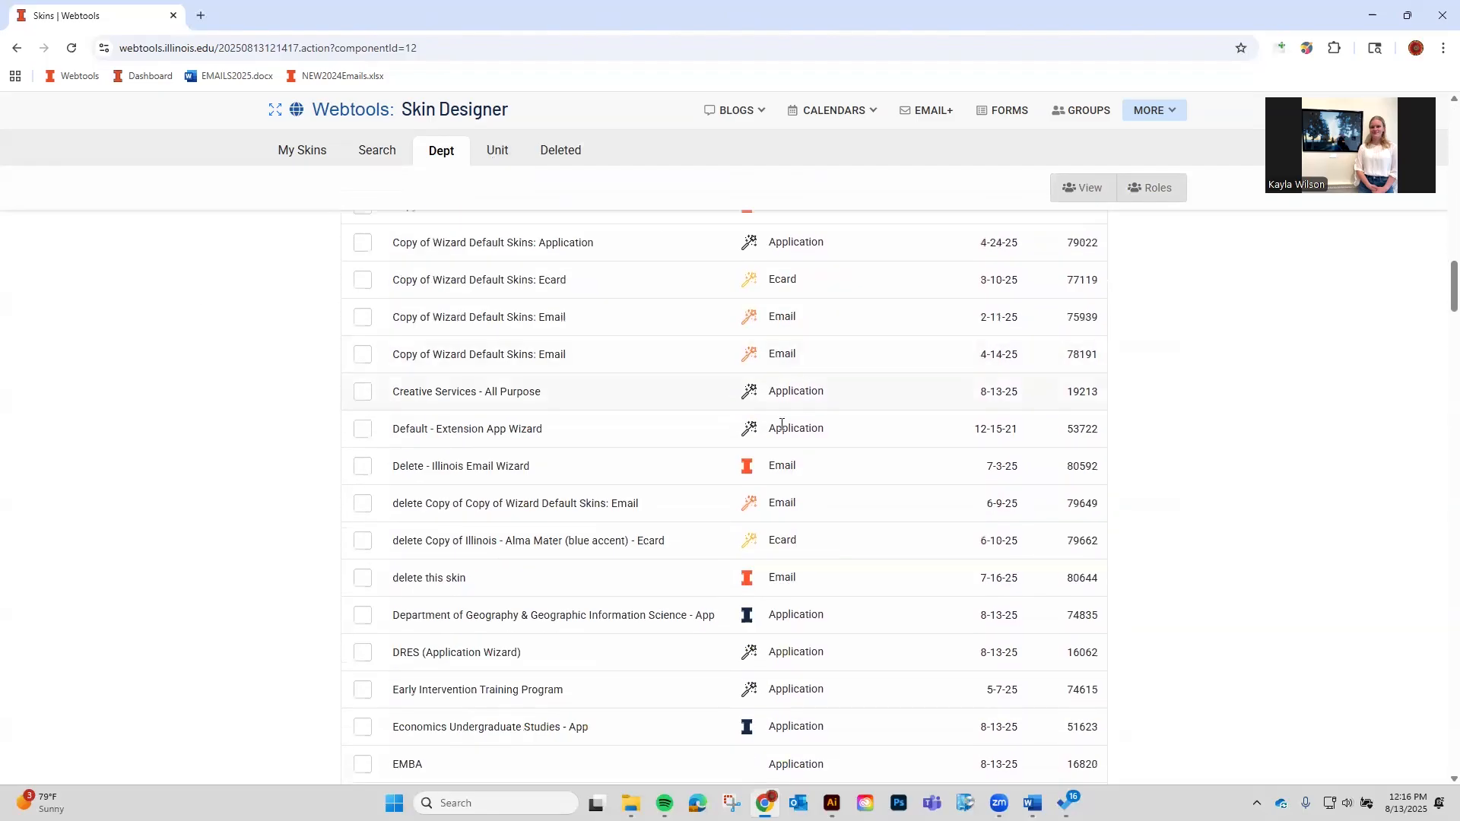
scroll(456, 502, "down", 1)
scroll(443, 530, "down", 2)
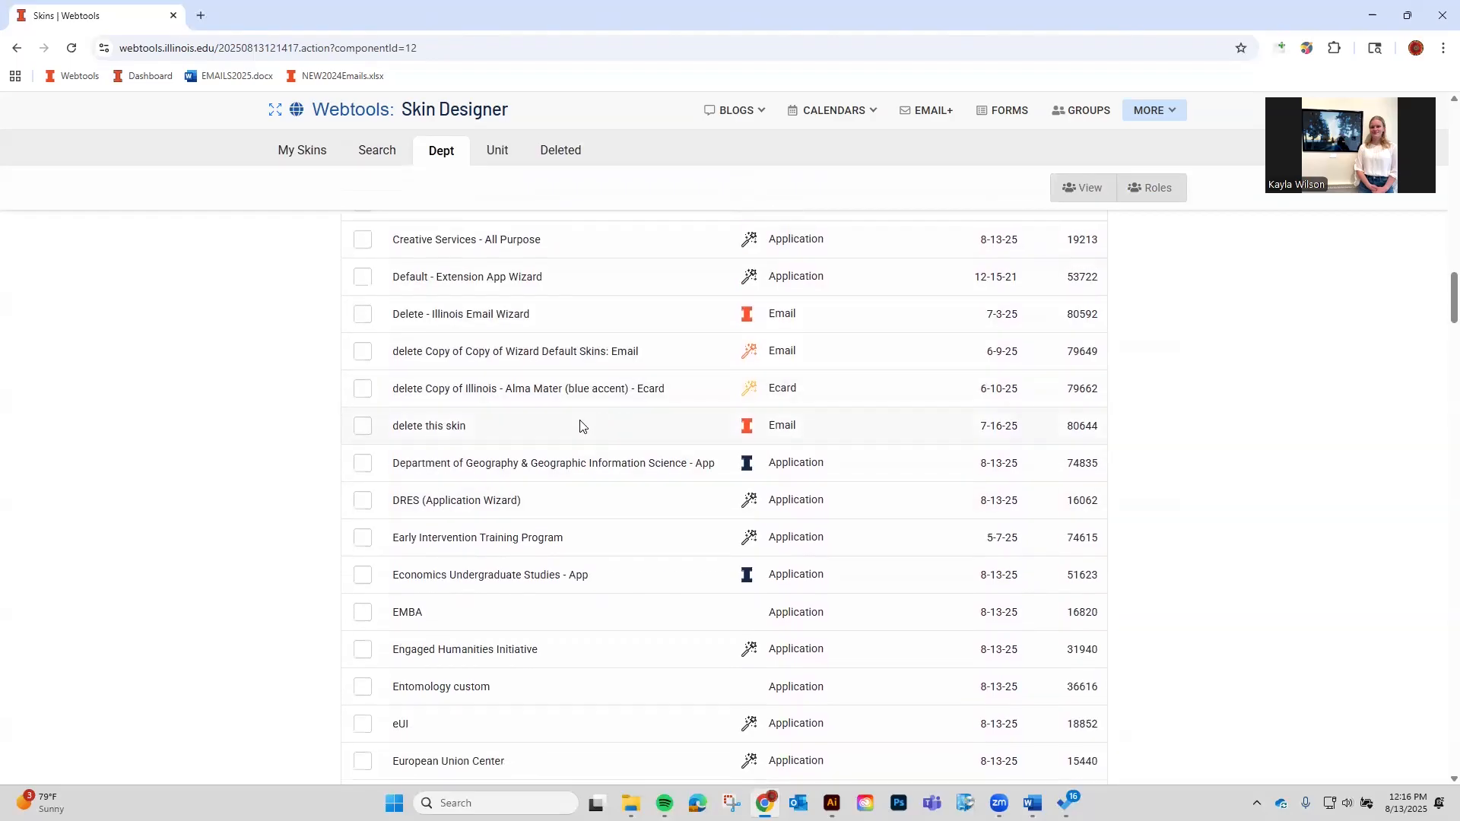
scroll(570, 456, "down", 5)
scroll(505, 493, "down", 7)
scroll(487, 463, "up", 3)
Check who administers the Grainger Engineering email skin, then close the contacts page.
left_click_drag(393, 451, 654, 450)
left_click(422, 451)
left_click(363, 449)
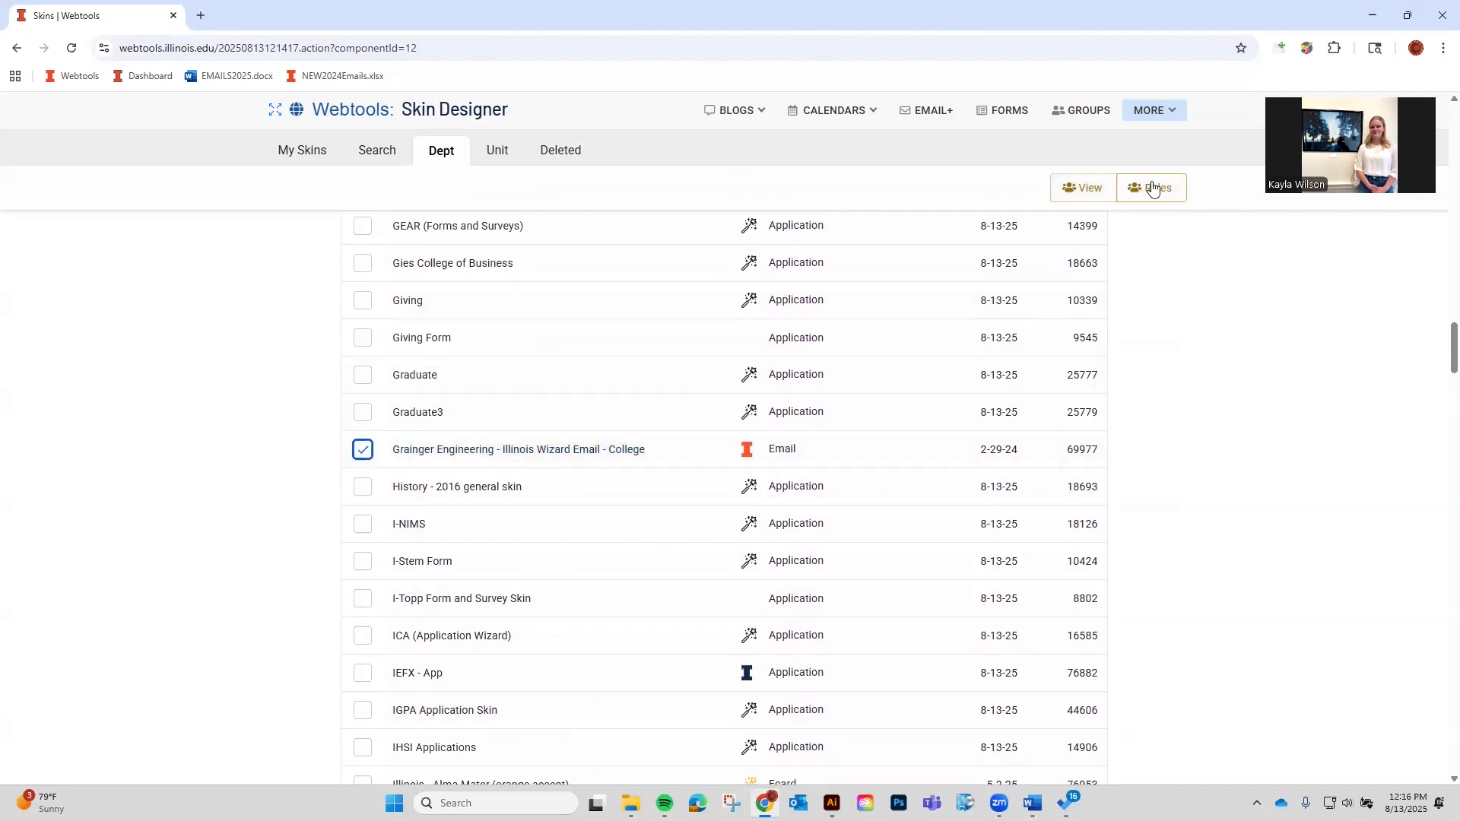
left_click(1154, 188)
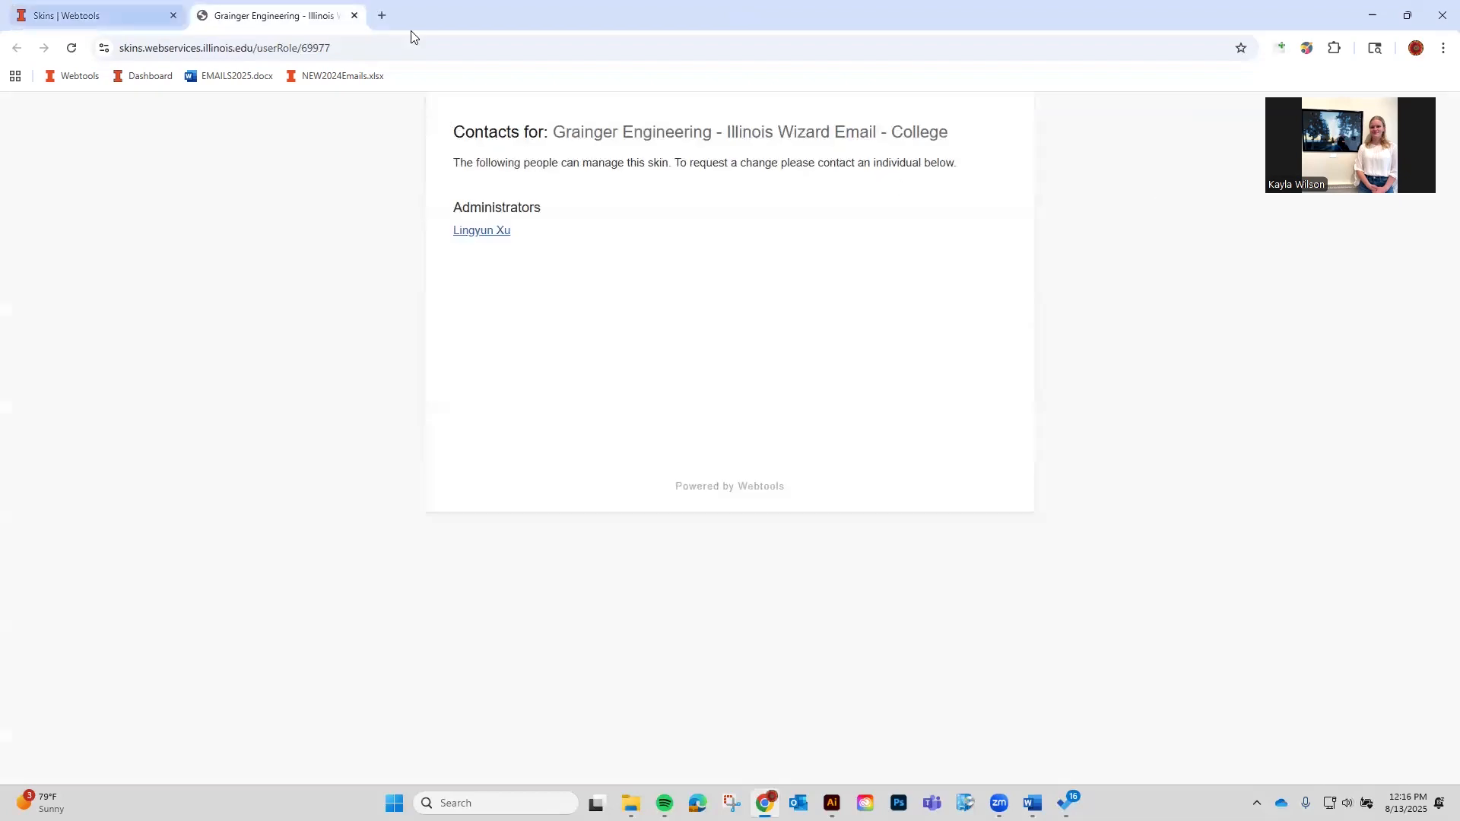
left_click(354, 15)
Switch to the Unit skins list.
scroll(732, 458, "up", 5)
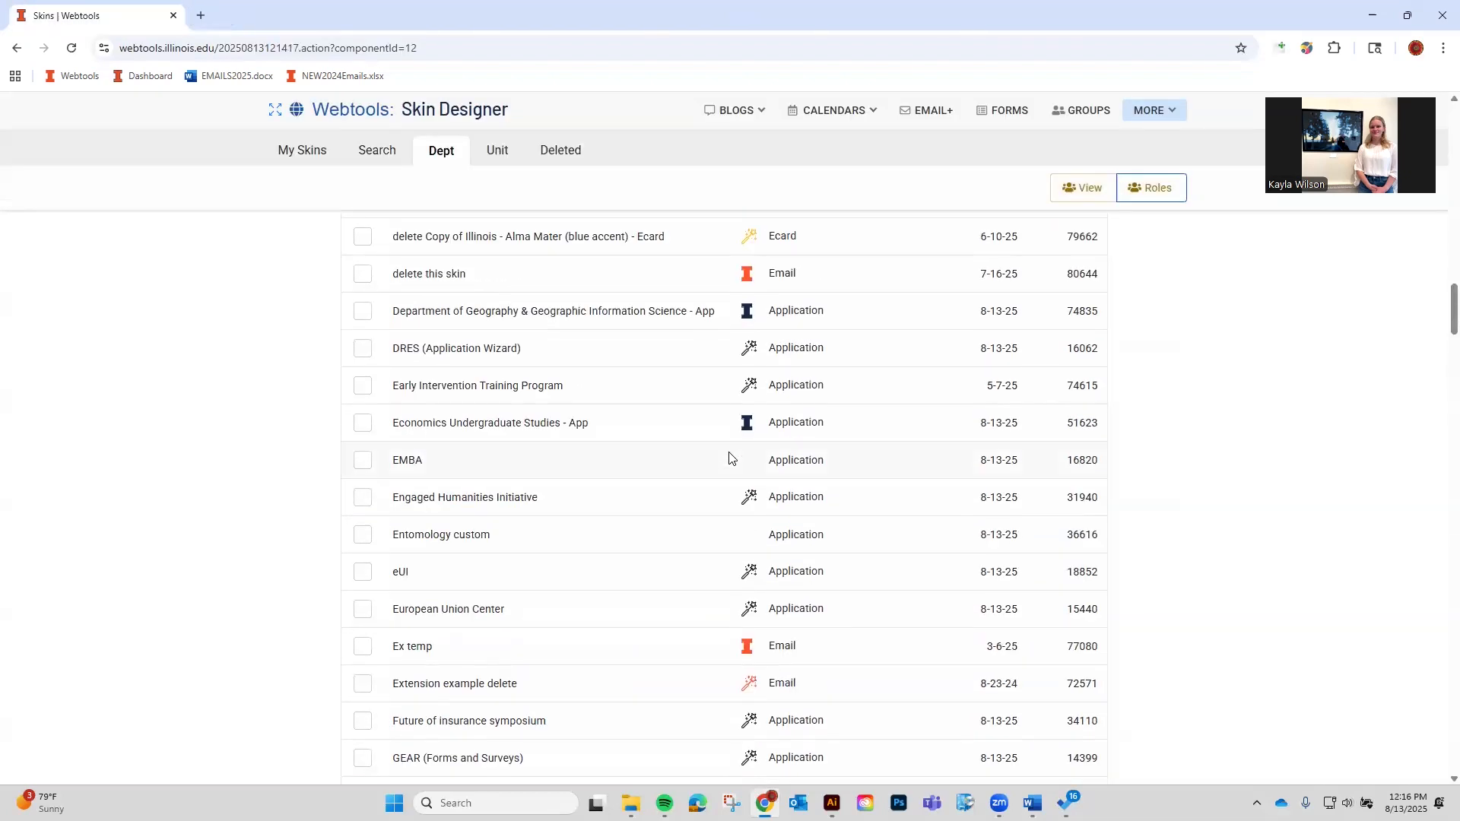
scroll(693, 476, "up", 8)
scroll(335, 571, "up", 10)
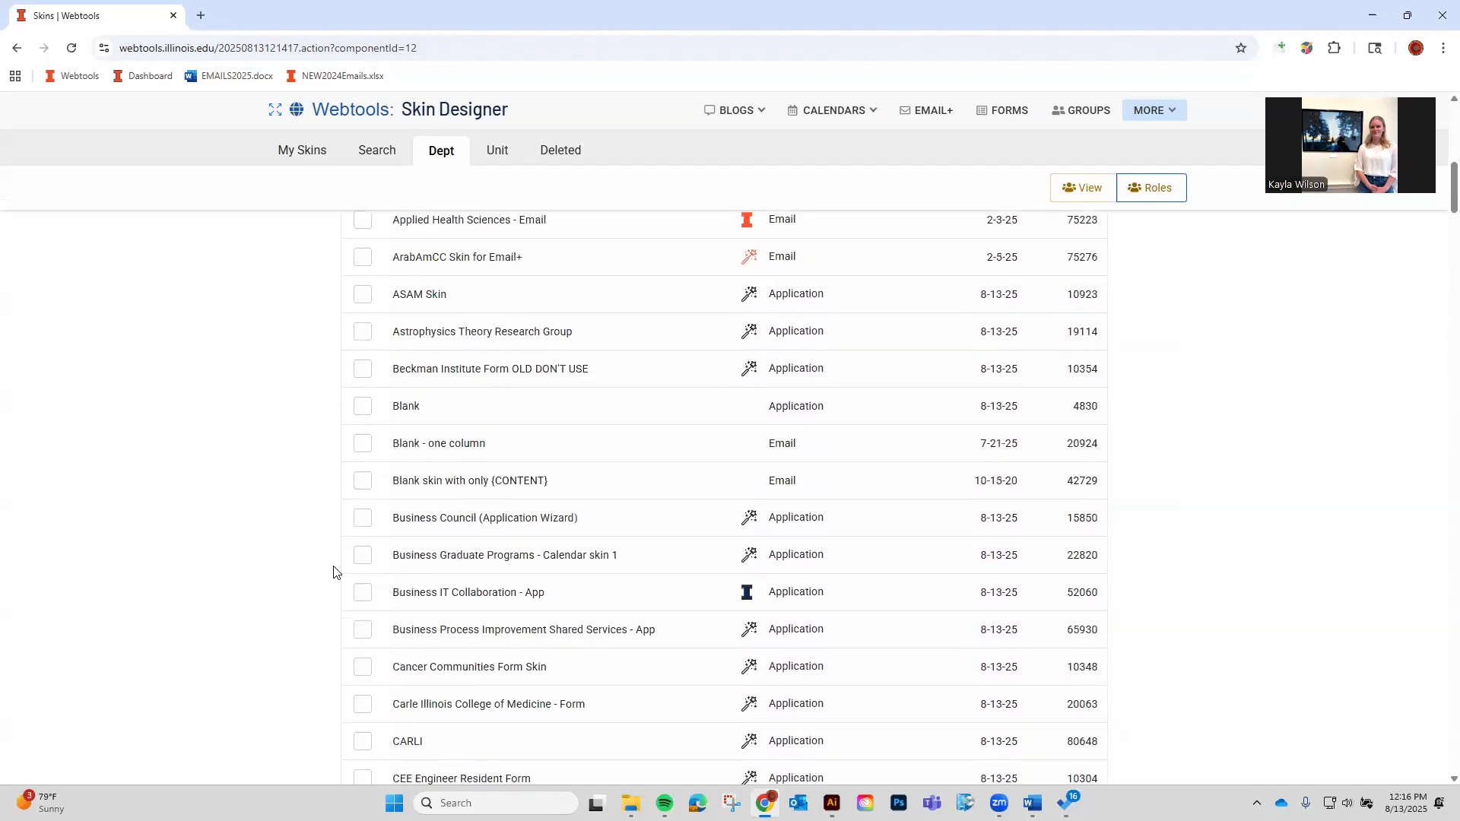
left_click(491, 162)
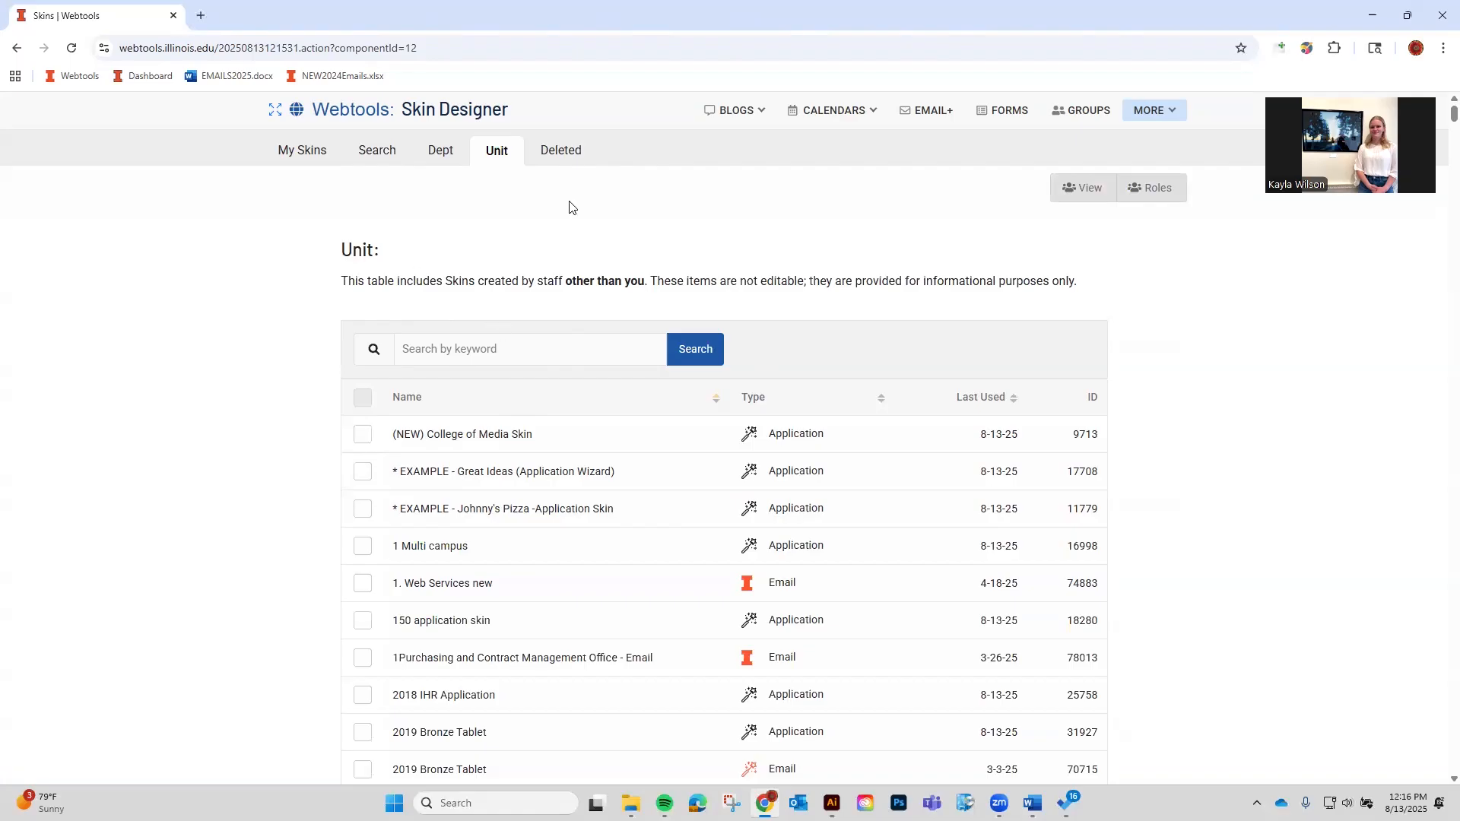
Open the Deleted skins list and review its deletion dates and IDs.
left_click(564, 154)
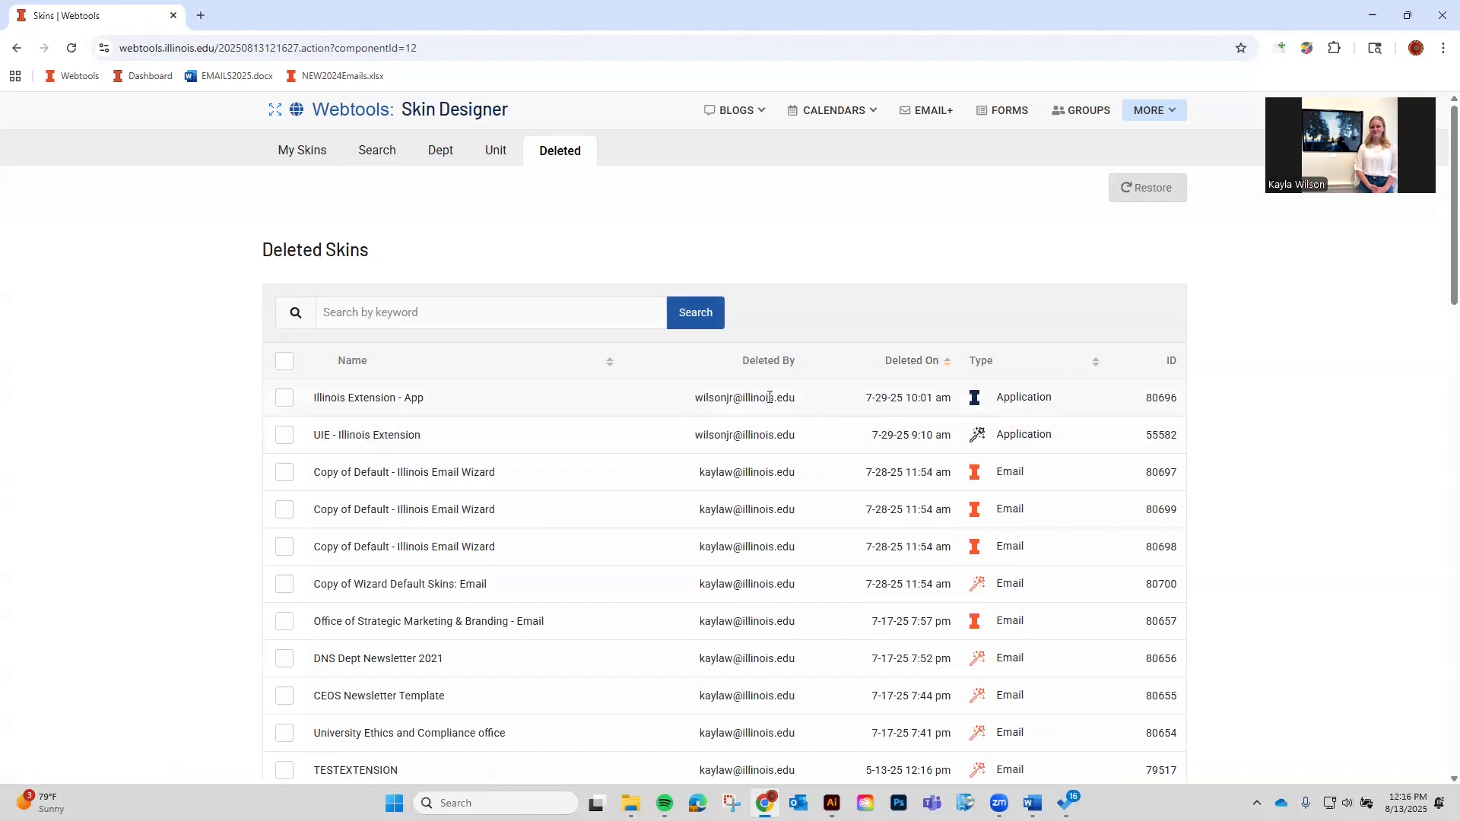
scroll(769, 397, "down", 1)
scroll(769, 397, "up", 1)
scroll(779, 456, "down", 6)
scroll(789, 505, "up", 5)
scroll(789, 505, "up", 1)
scroll(740, 449, "down", 6)
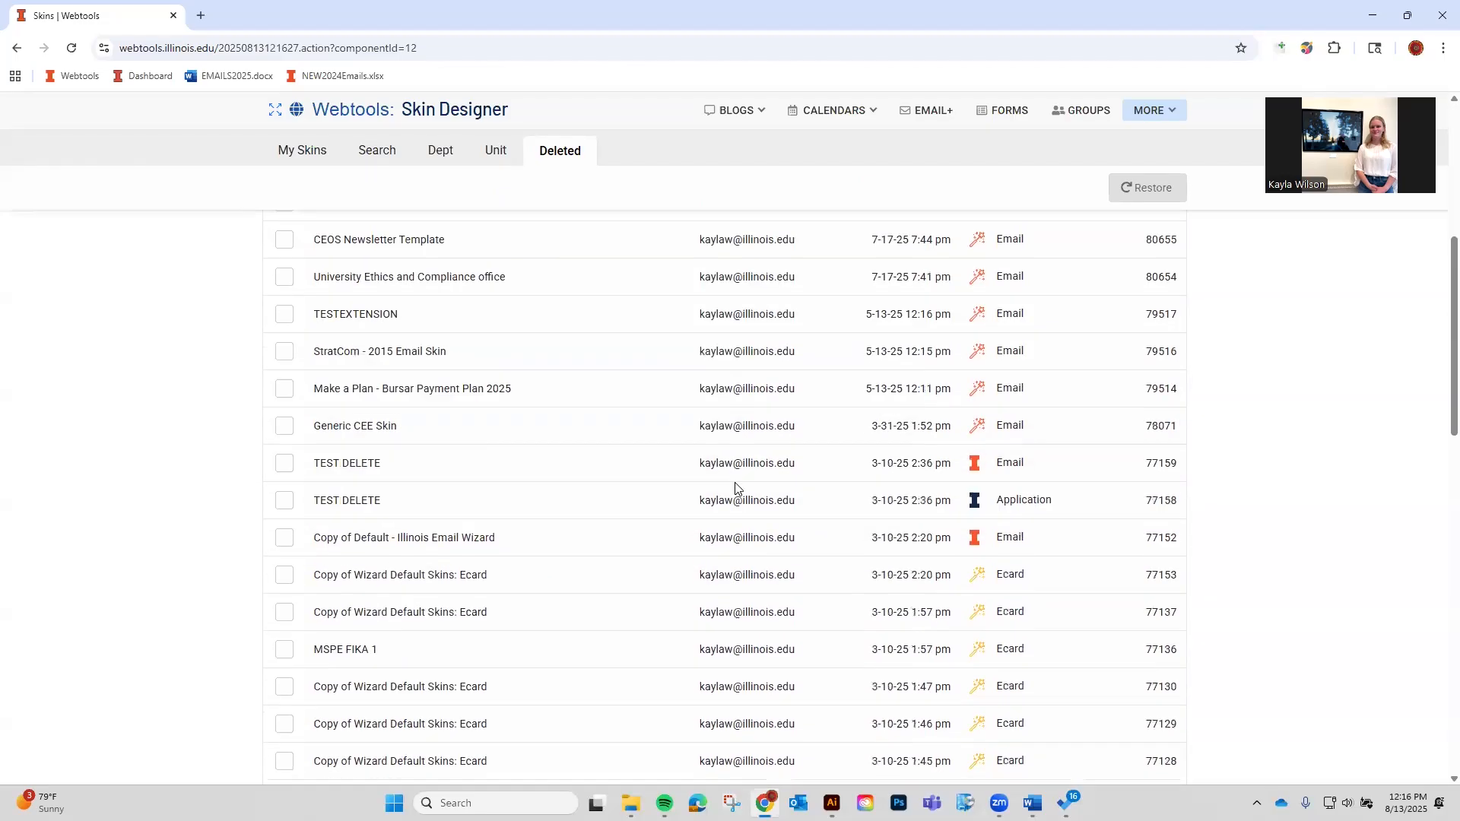
scroll(737, 486, "down", 8)
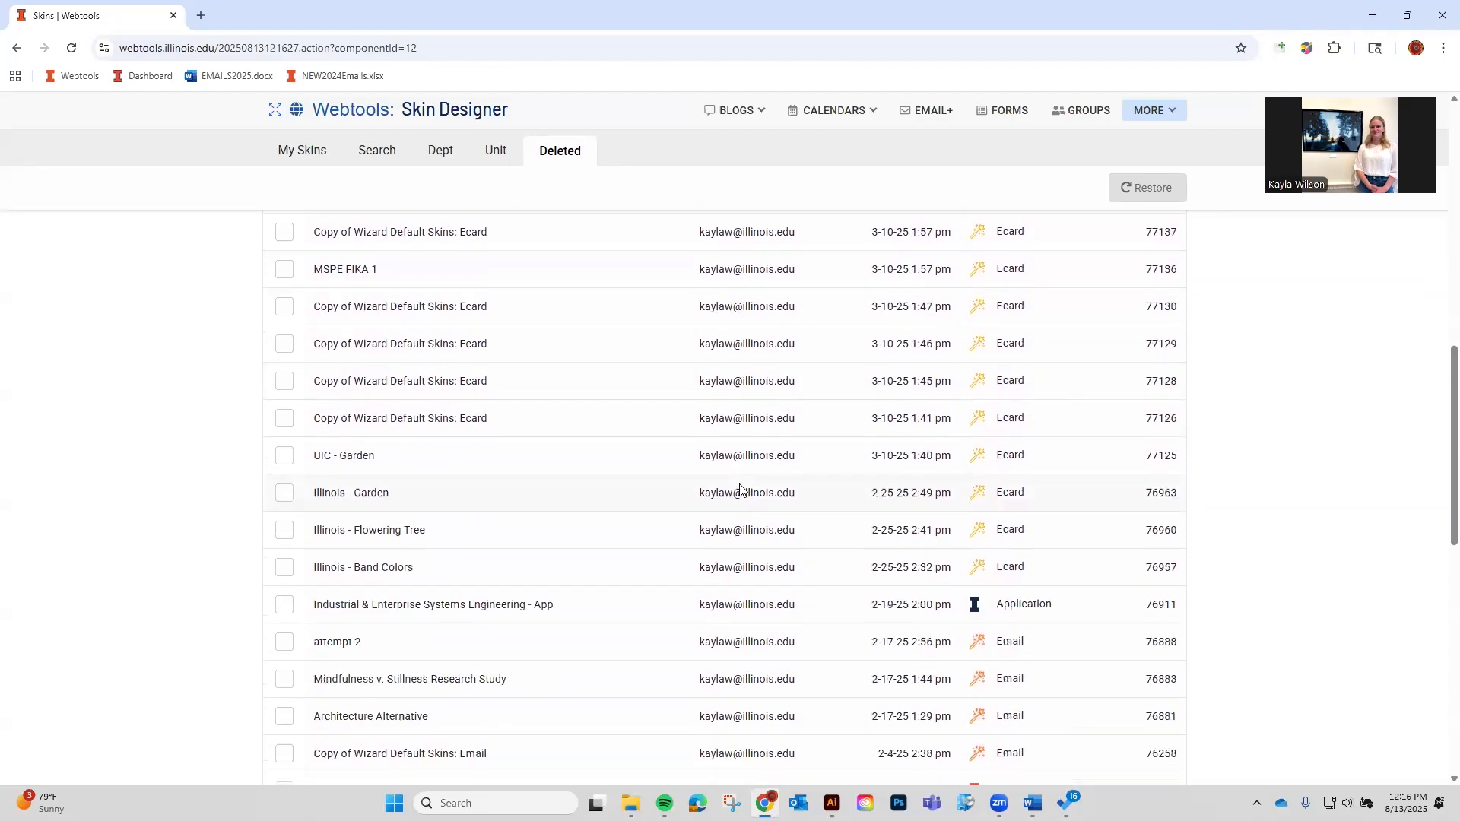
scroll(739, 485, "up", 14)
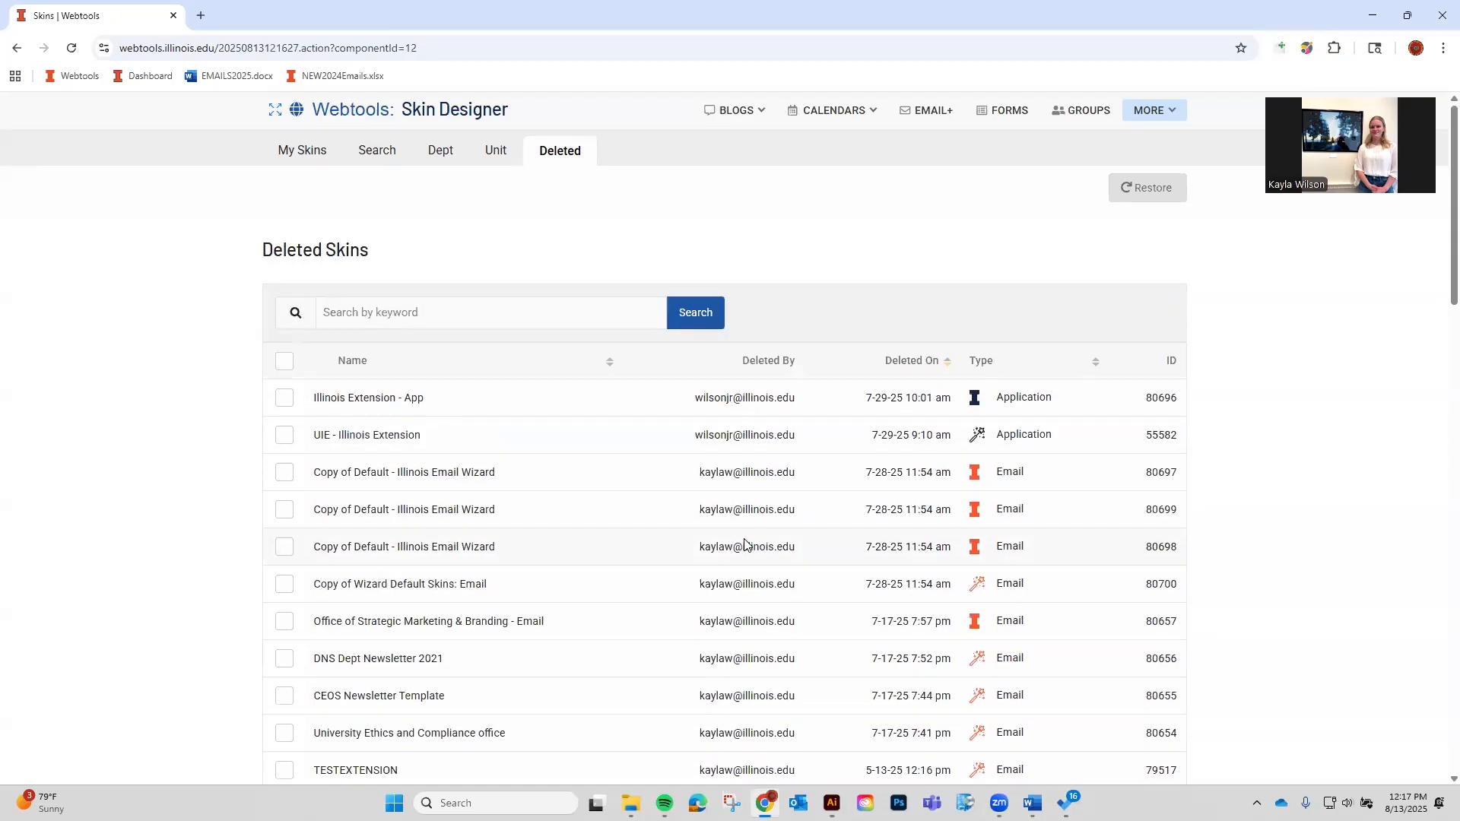
scroll(745, 544, "down", 10)
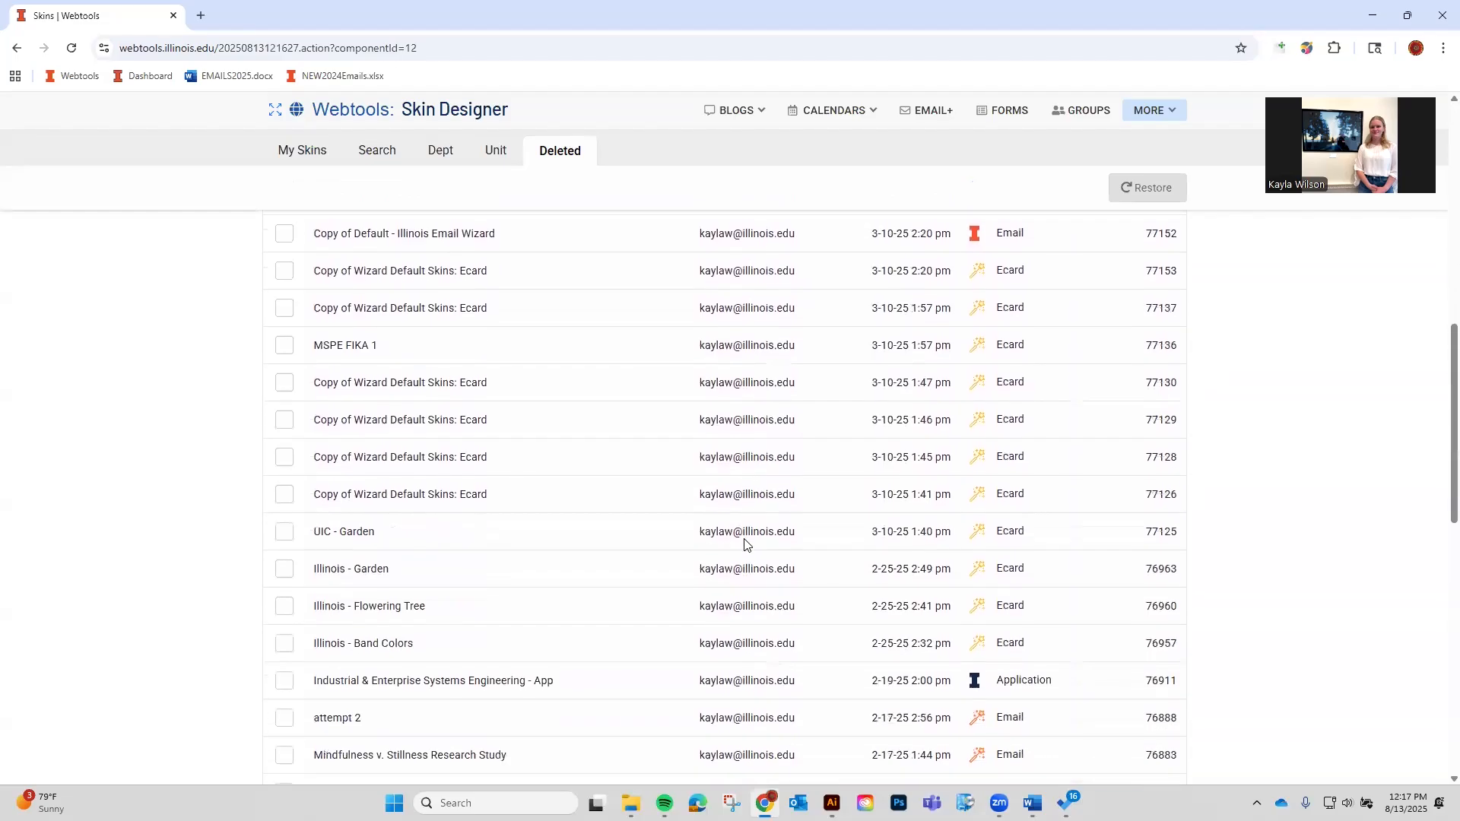
scroll(748, 620, "up", 15)
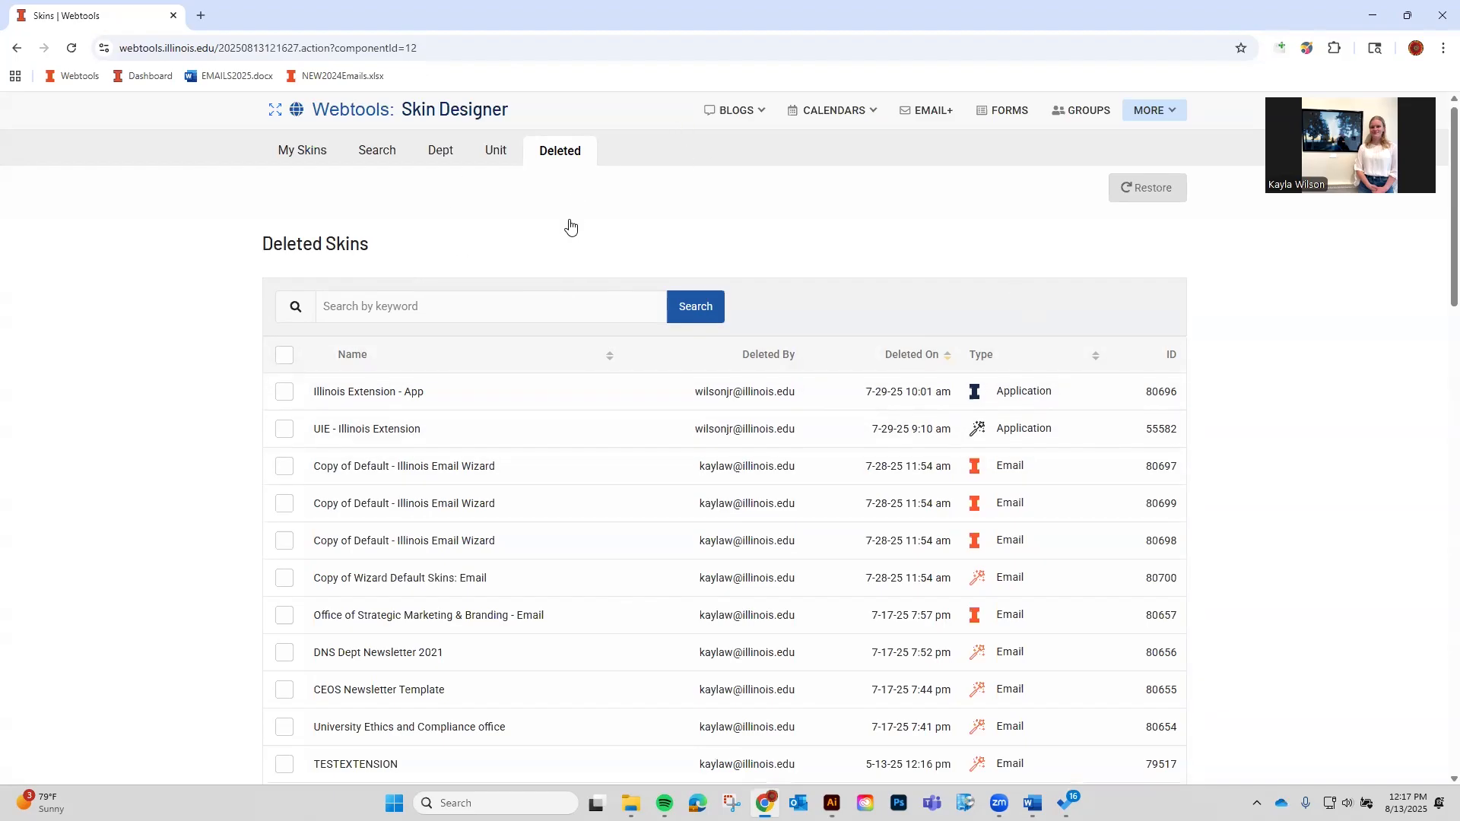
scroll(426, 395, "down", 2)
Tick TESTEXTENSION for restore, then untick it, leaving it deleted.
left_click(286, 619)
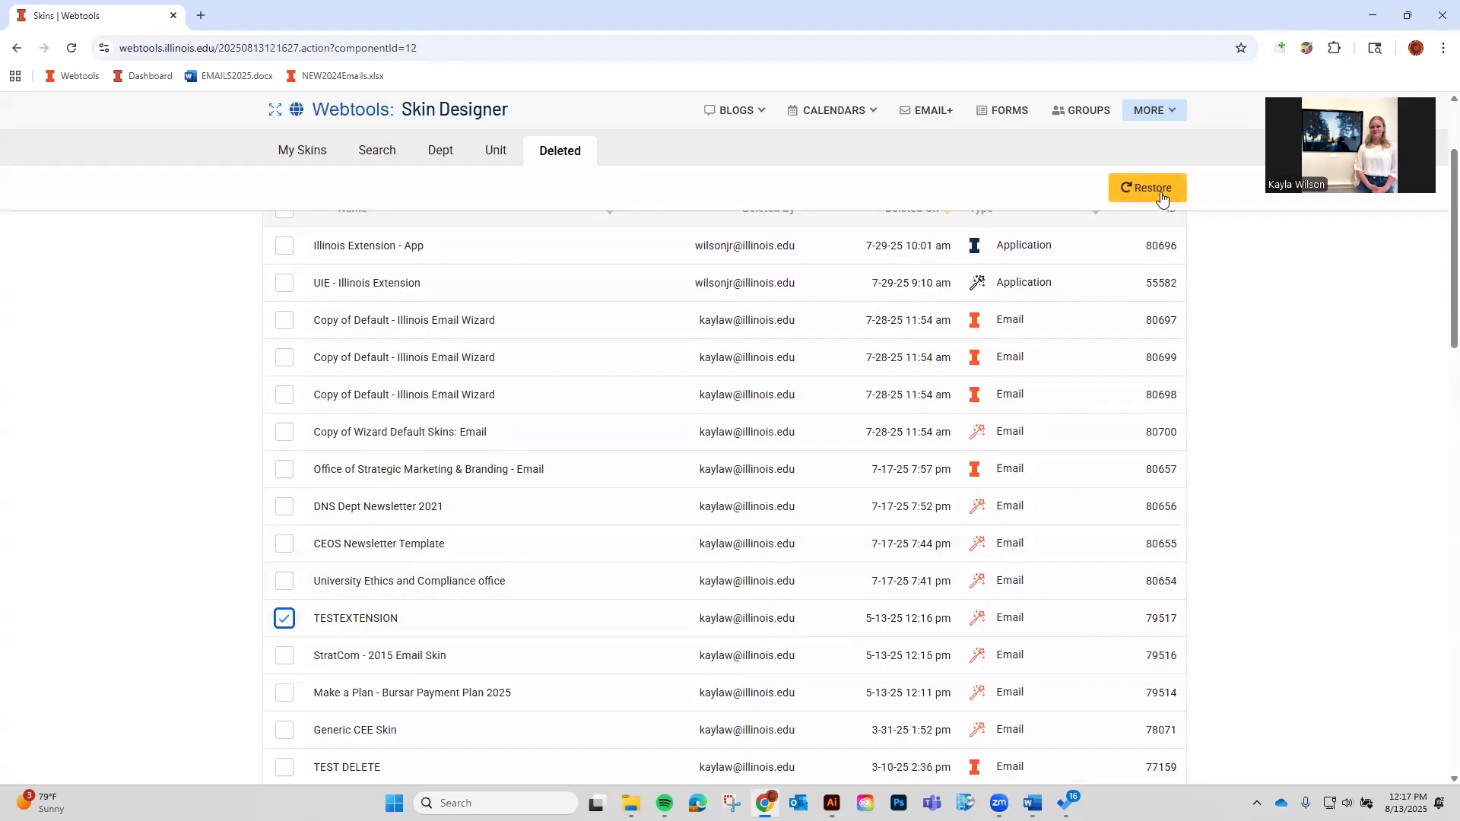
left_click(286, 617)
scroll(181, 443, "down", 7)
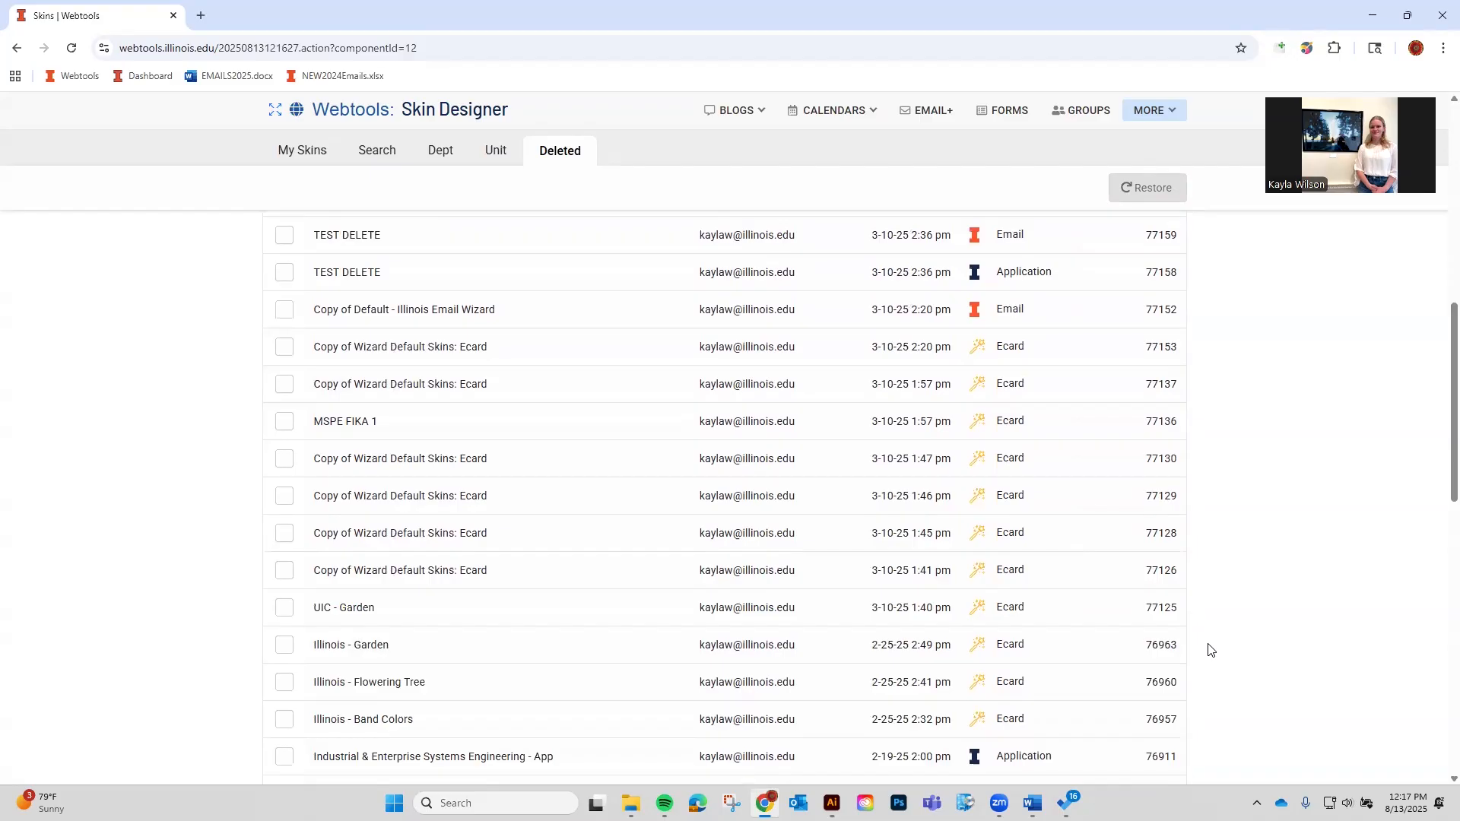
scroll(1171, 643, "down", 10)
scroll(1149, 638, "up", 7)
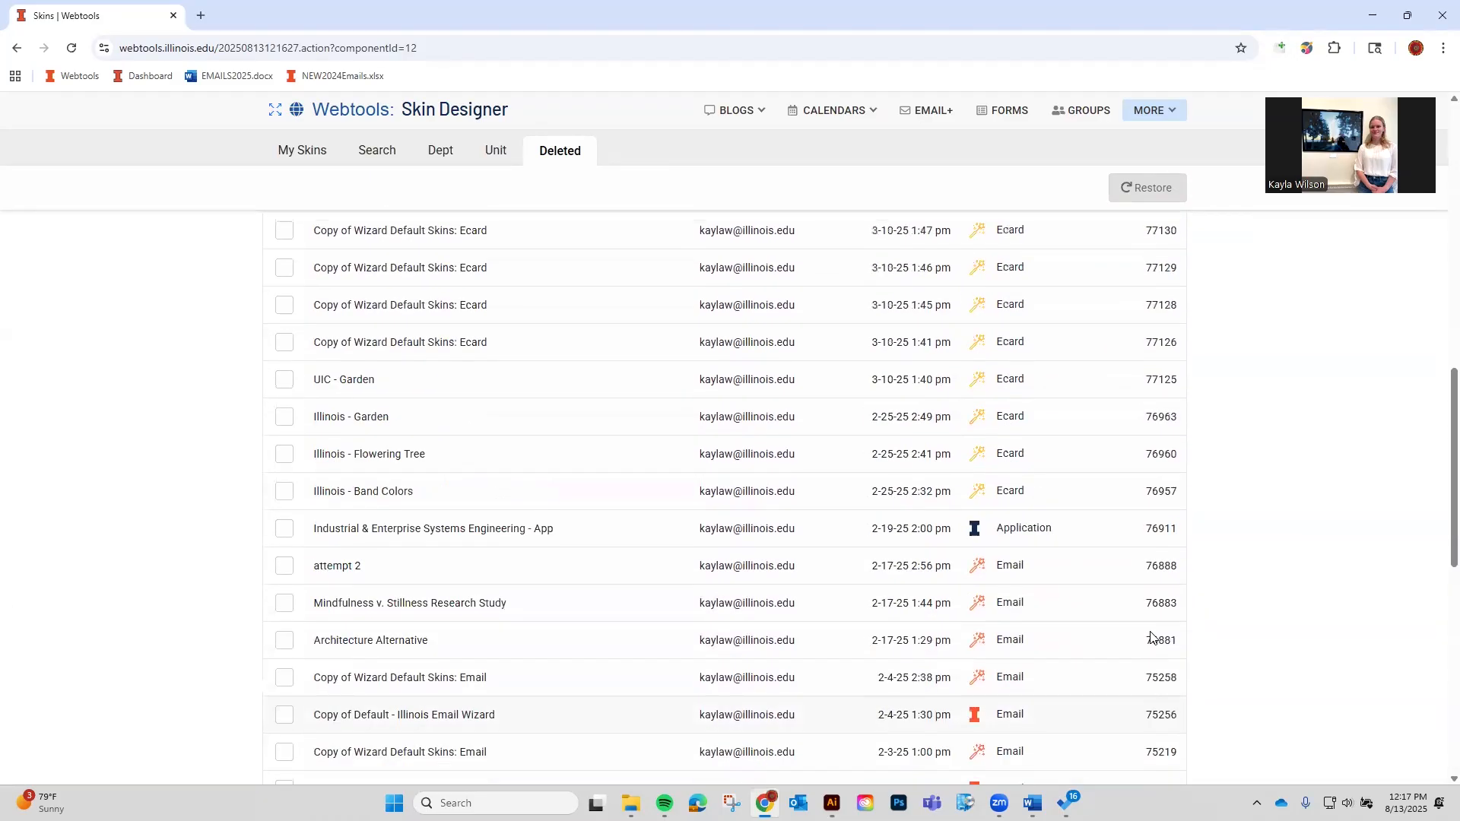
scroll(1152, 637, "up", 10)
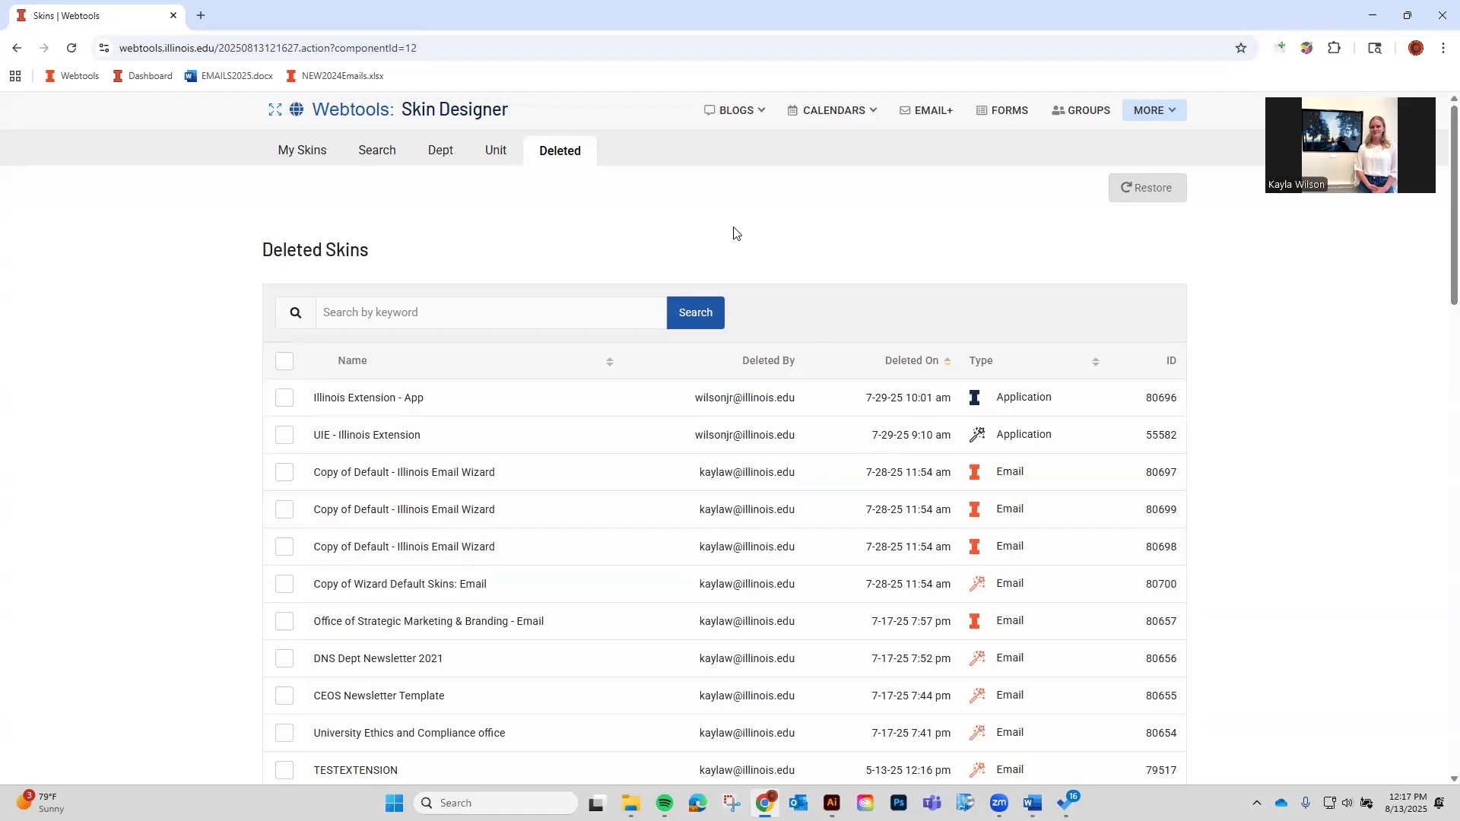
Return to My Skins, then open the Brand Guidelines Visual Identity Color page in a new tab.
left_click(303, 155)
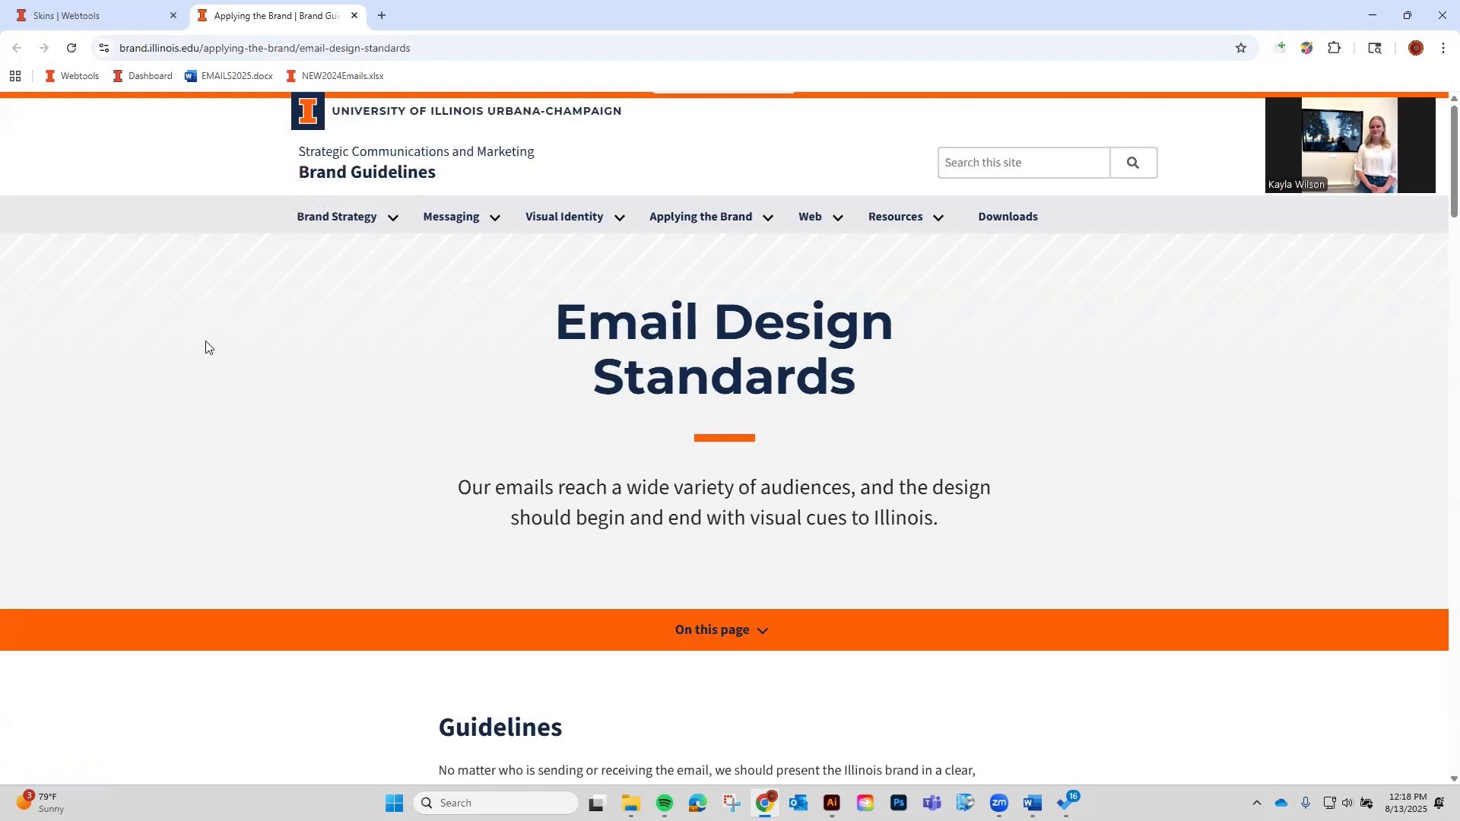
left_click(393, 221)
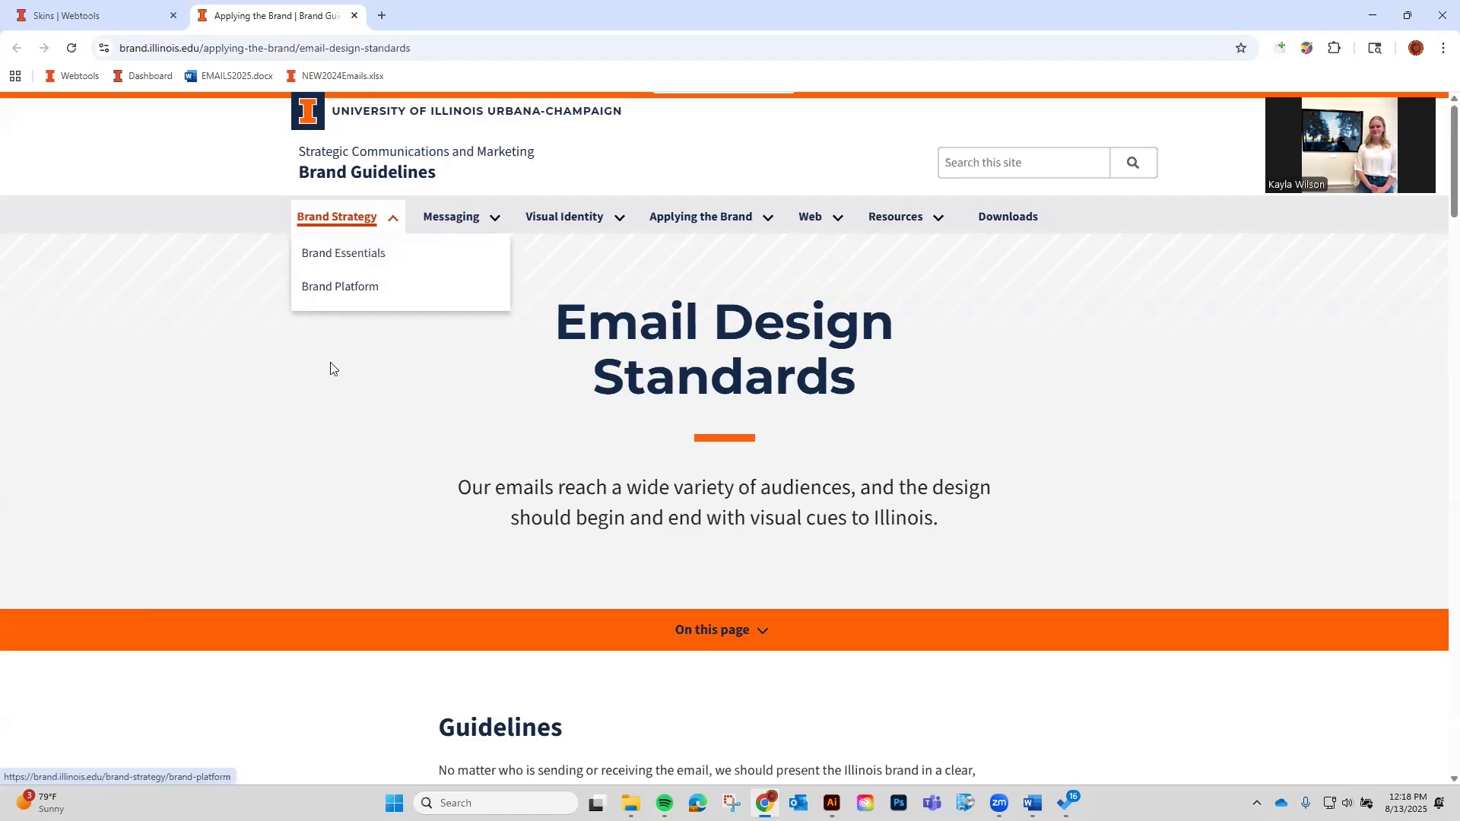
left_click(496, 218)
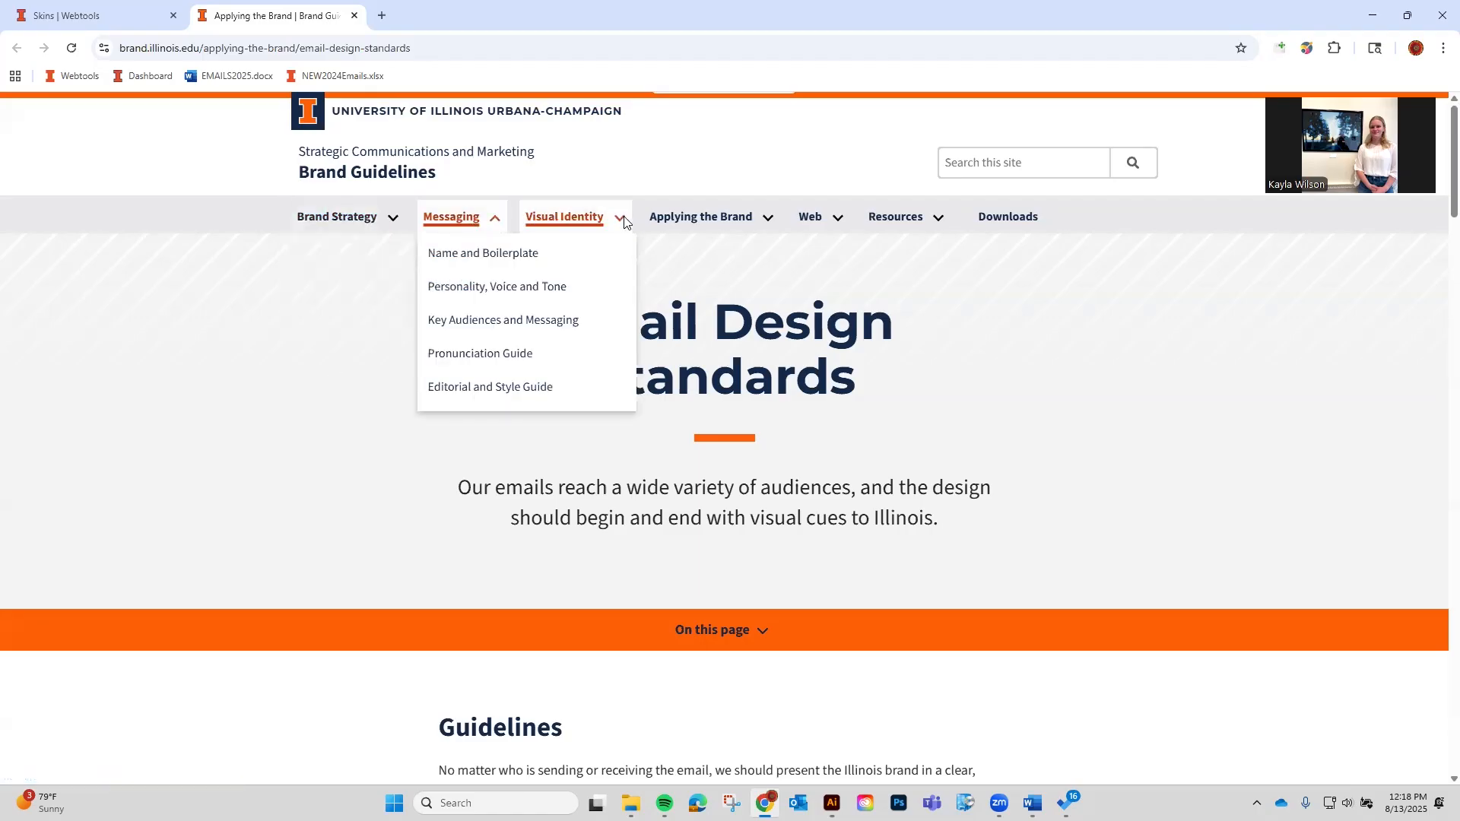
left_click(620, 219)
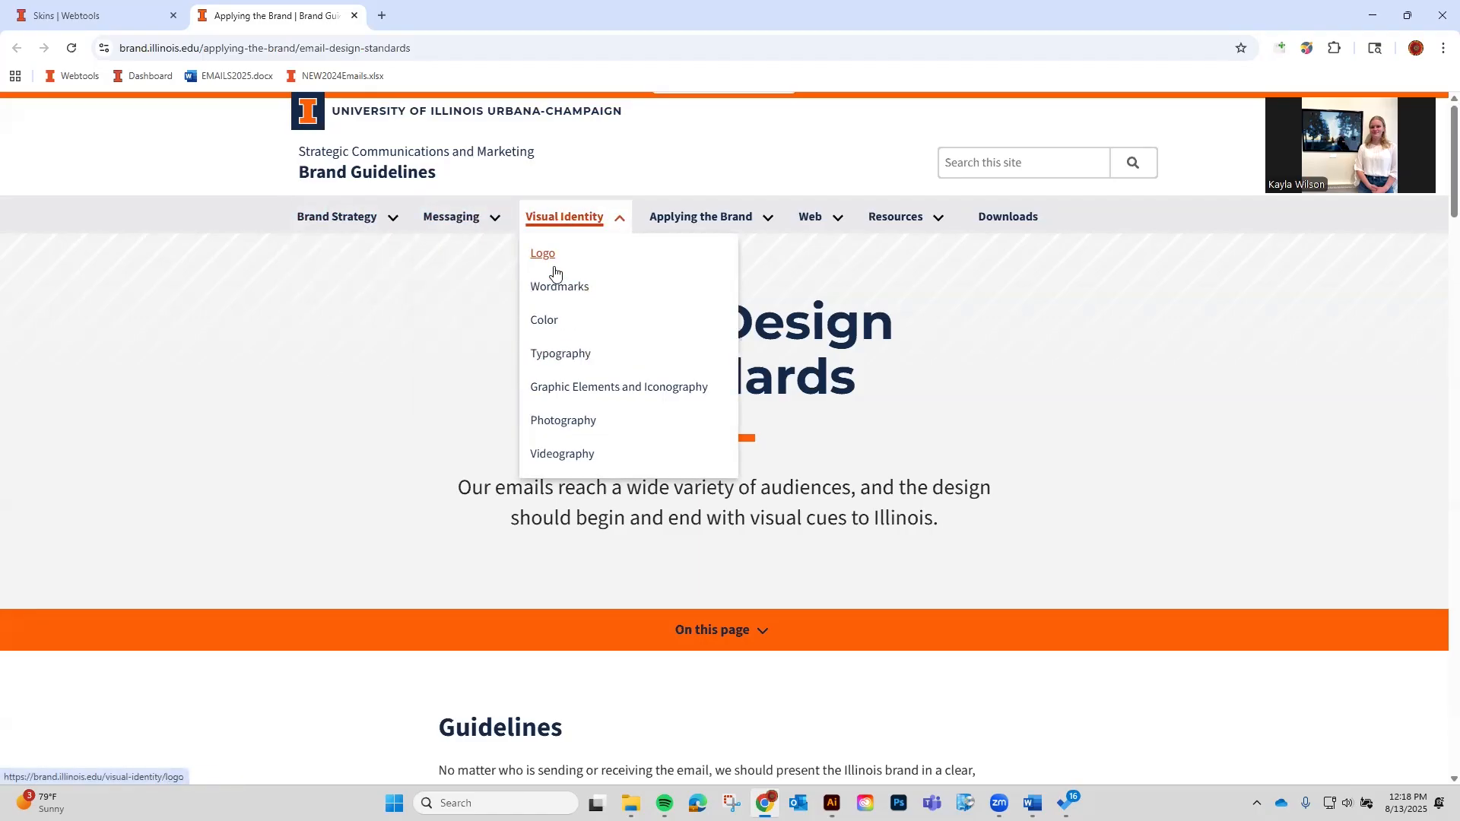
left_click(545, 320)
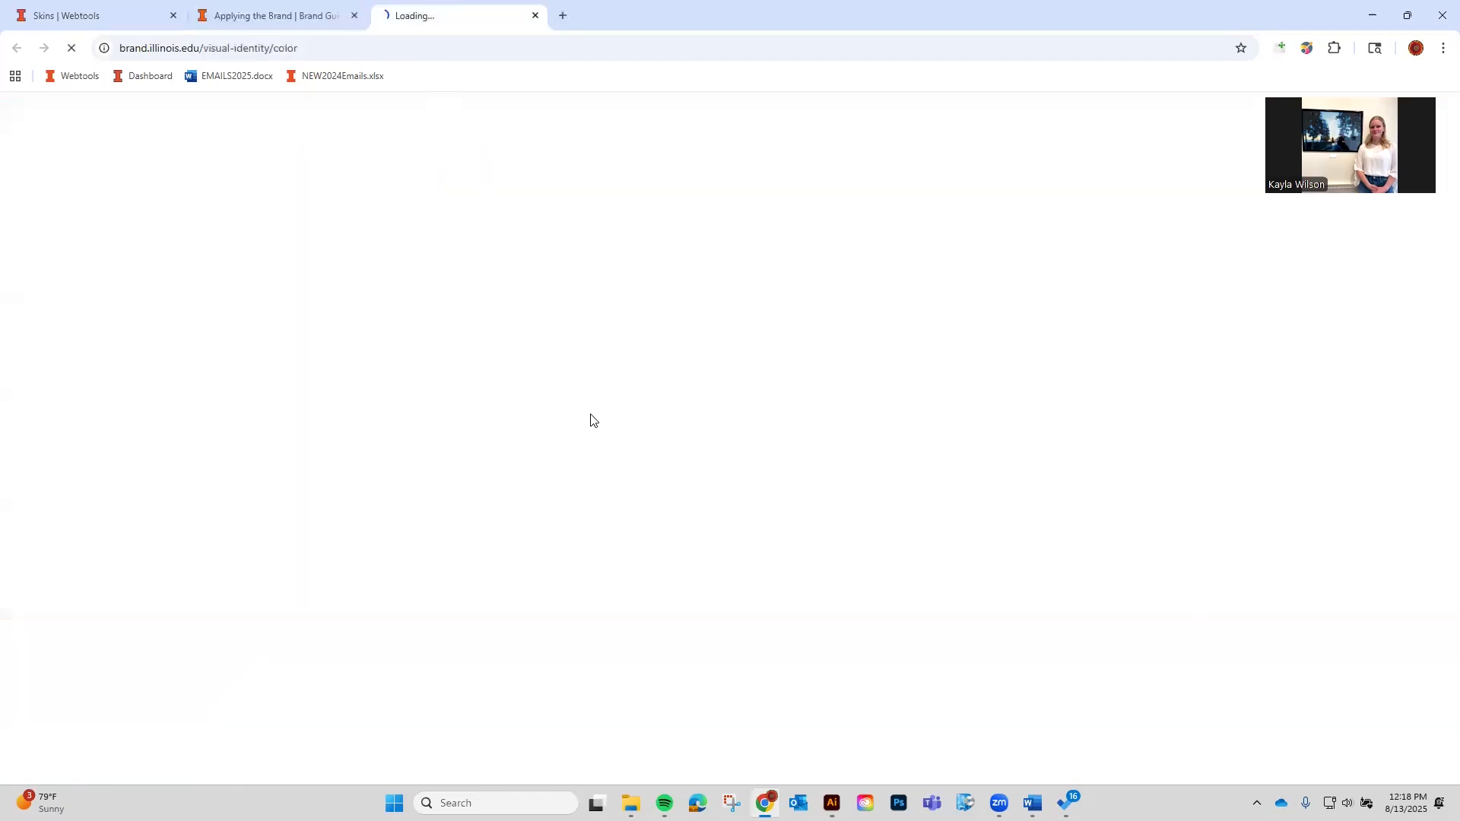
Note the Illini Orange code #FF5F05, then go back to the Webtools skins list.
scroll(630, 639, "down", 5)
scroll(630, 636, "down", 9)
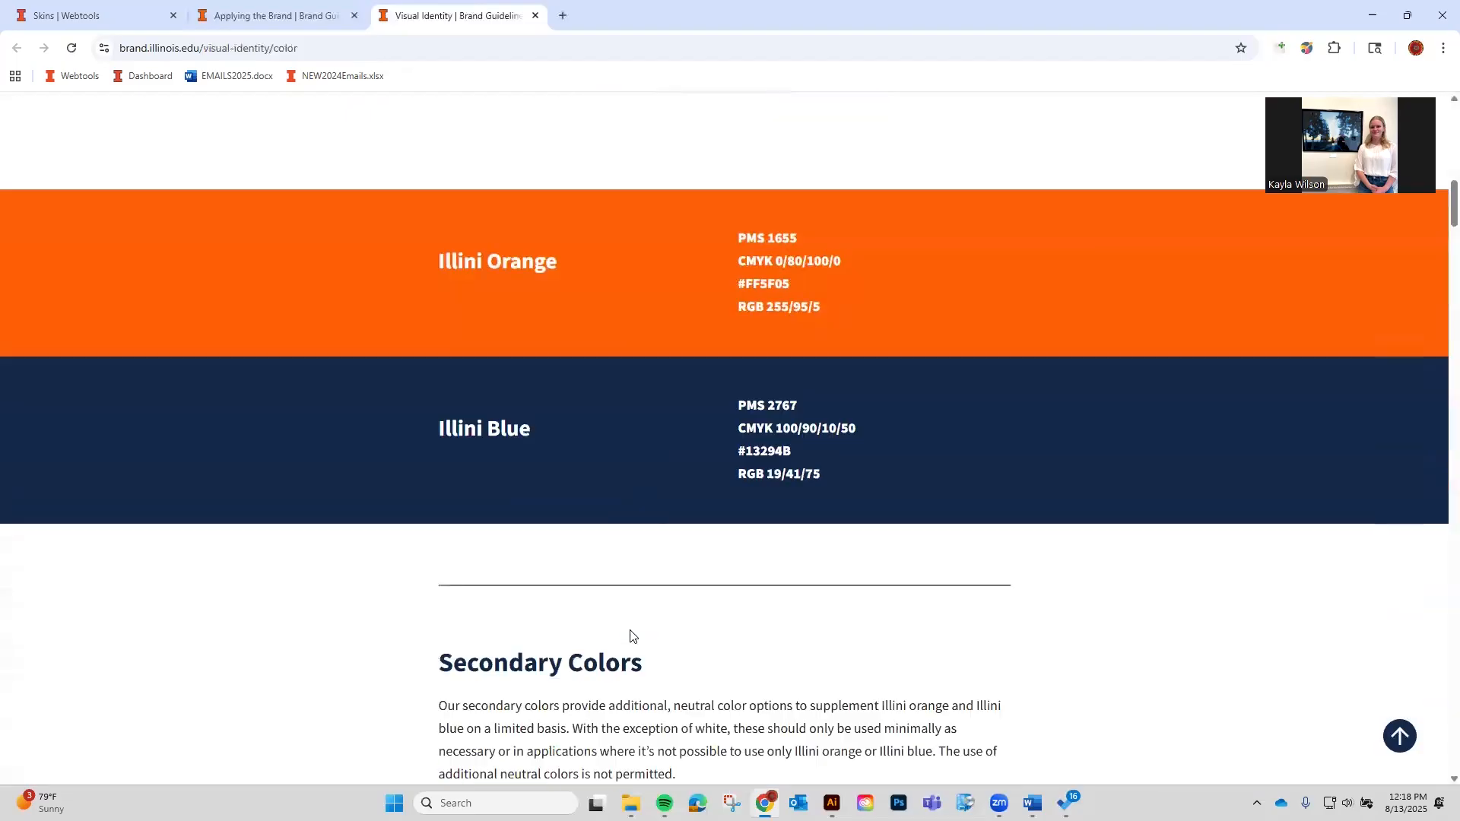
scroll(776, 348, "up", 2)
left_click_drag(741, 348, 738, 348)
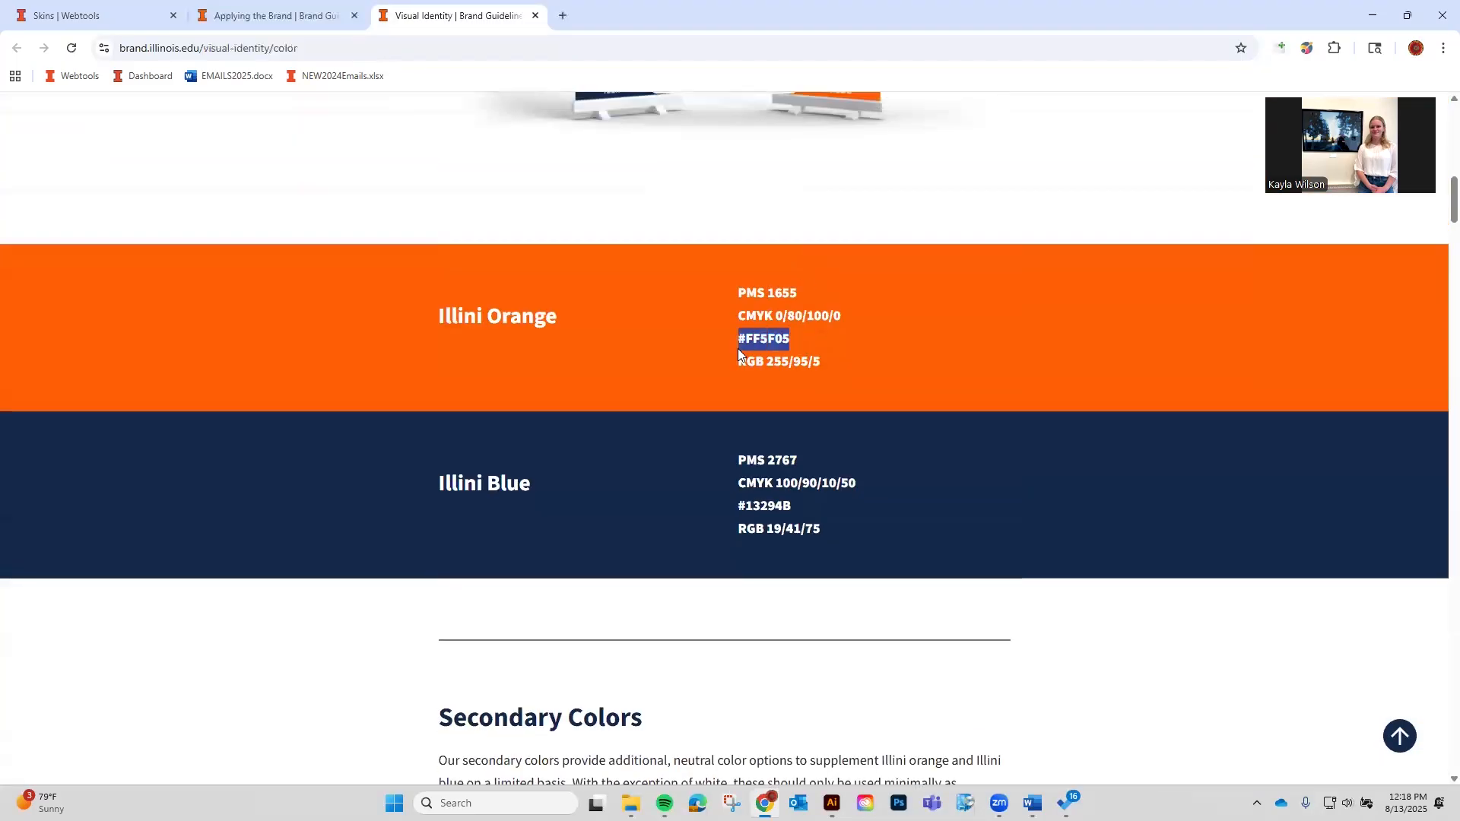
left_click(330, 13)
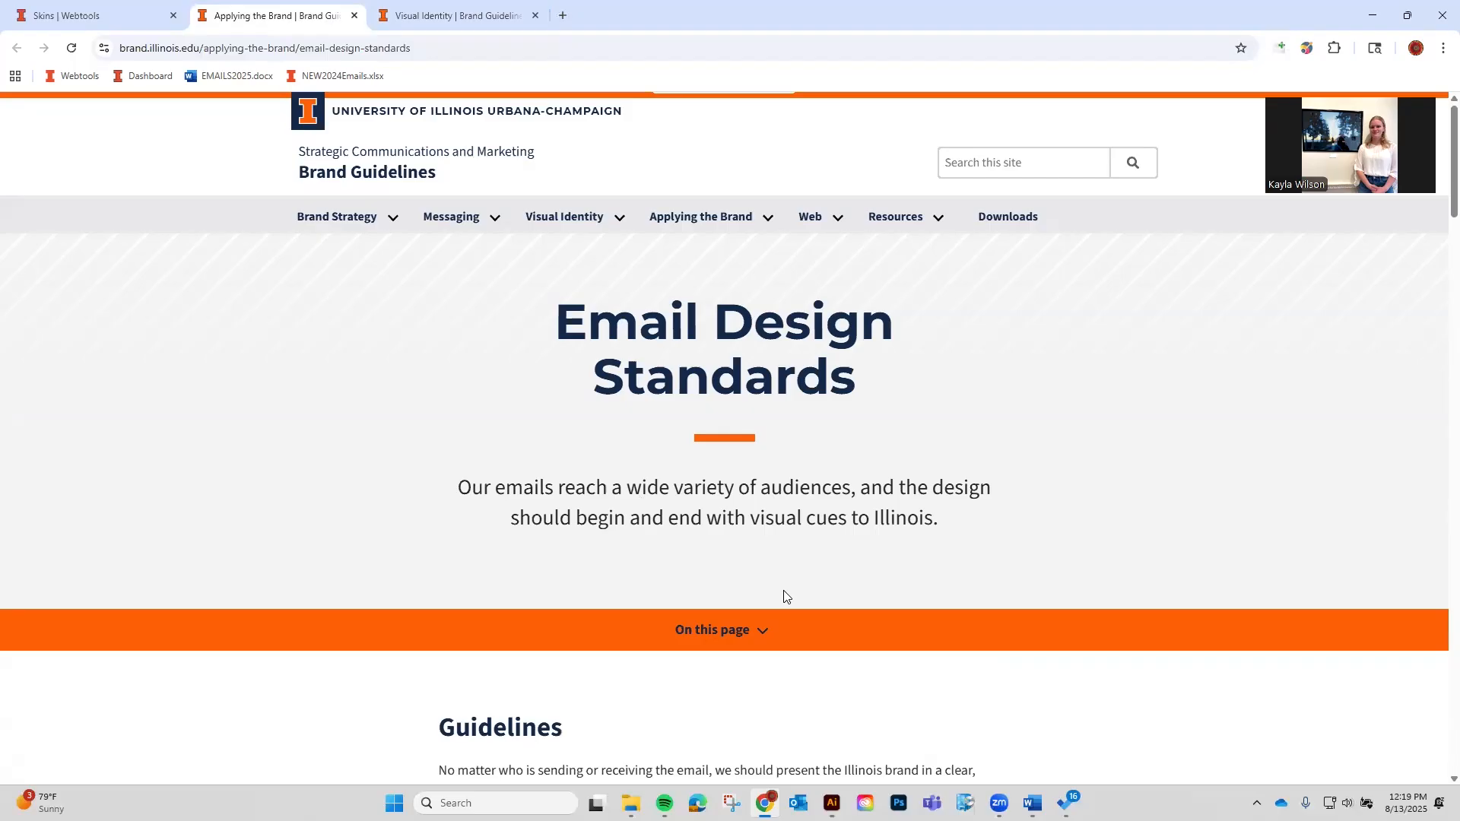
key("ctrl+shift+Tab")
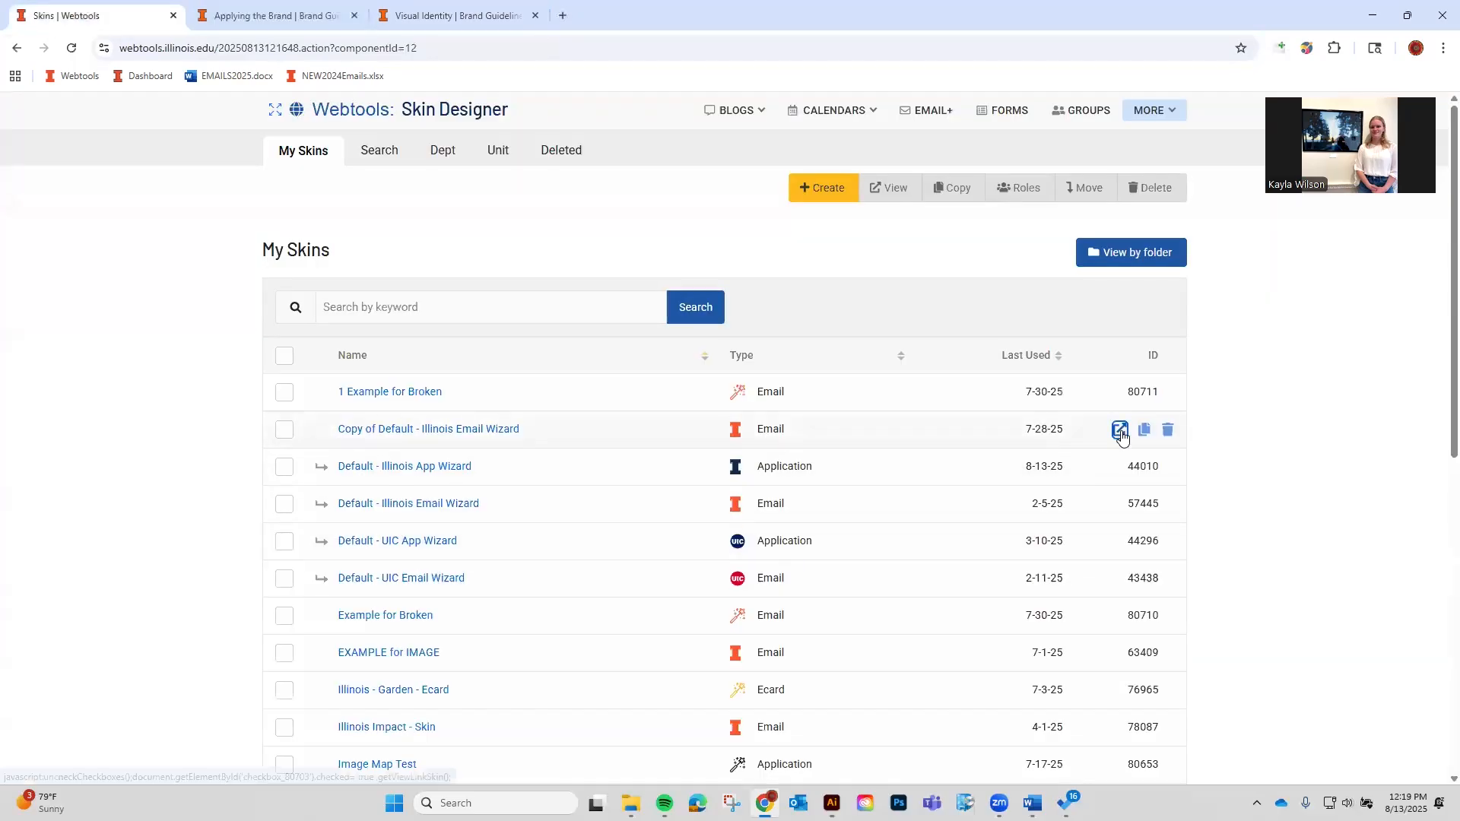
Preview the Illinois Impact - Skin email skin, then return to Email Design Standards.
left_click(1120, 430)
left_click(355, 16)
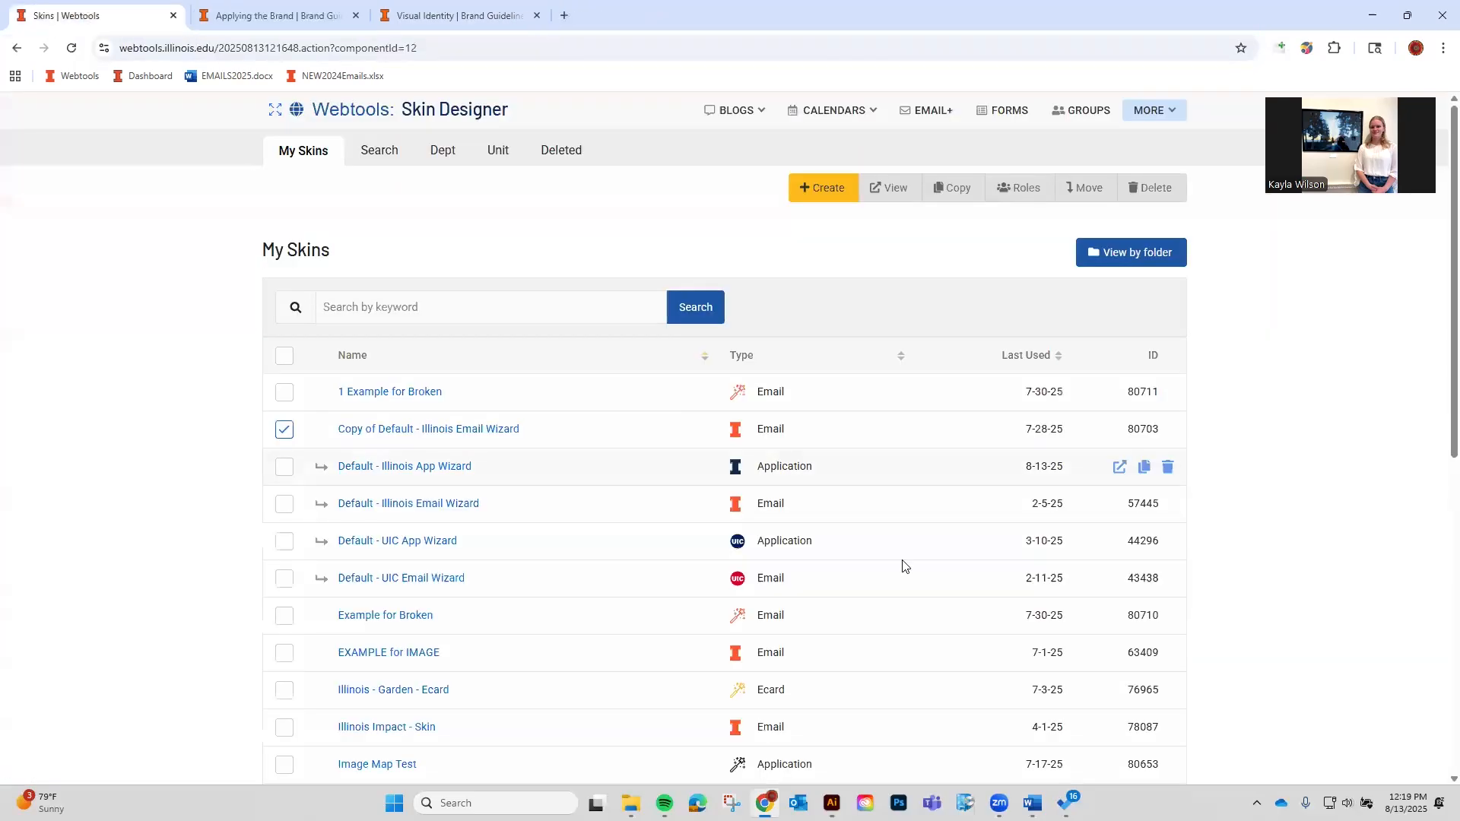
scroll(1085, 515, "down", 1)
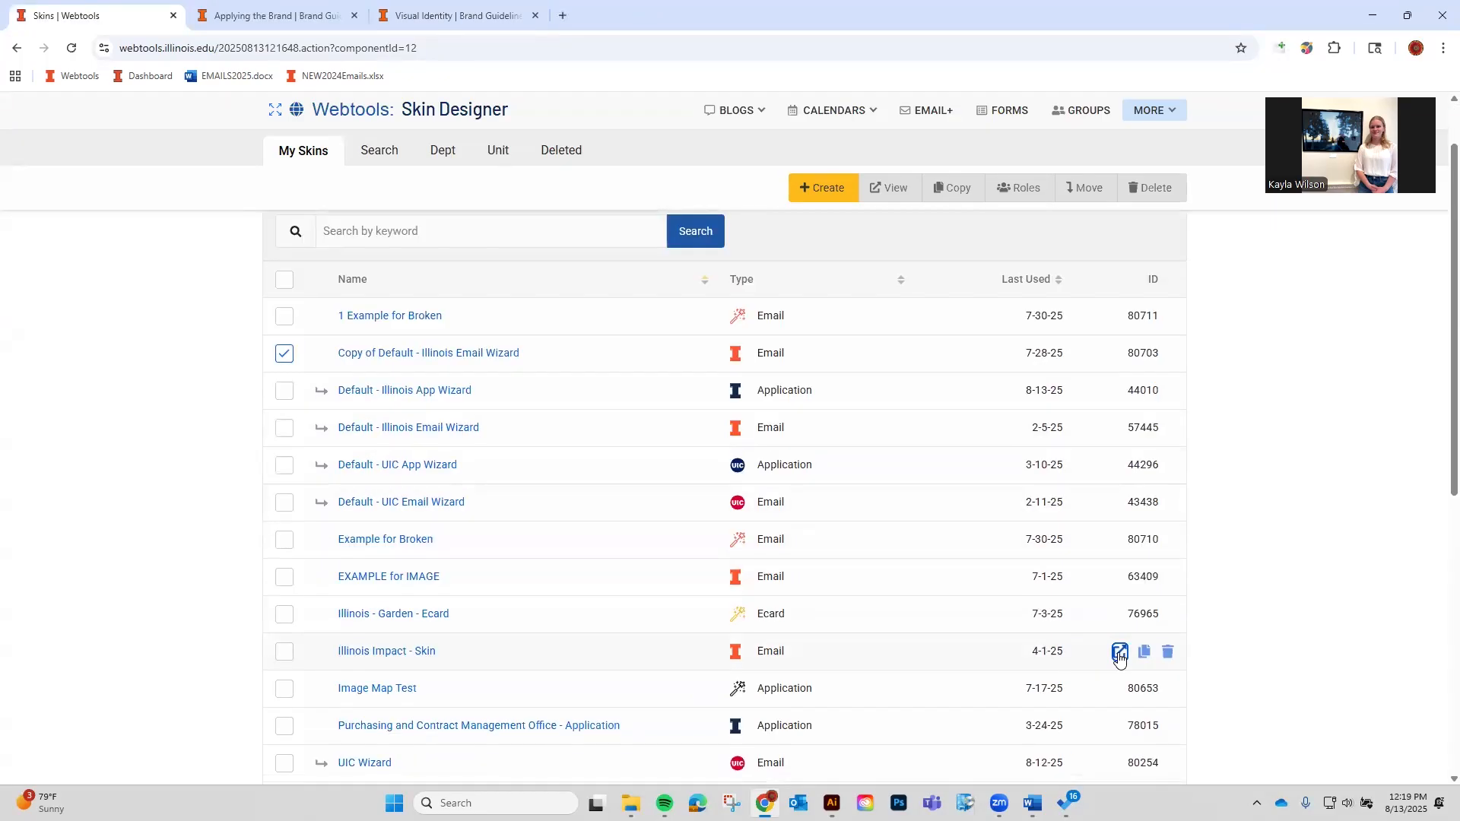
left_click(1119, 654)
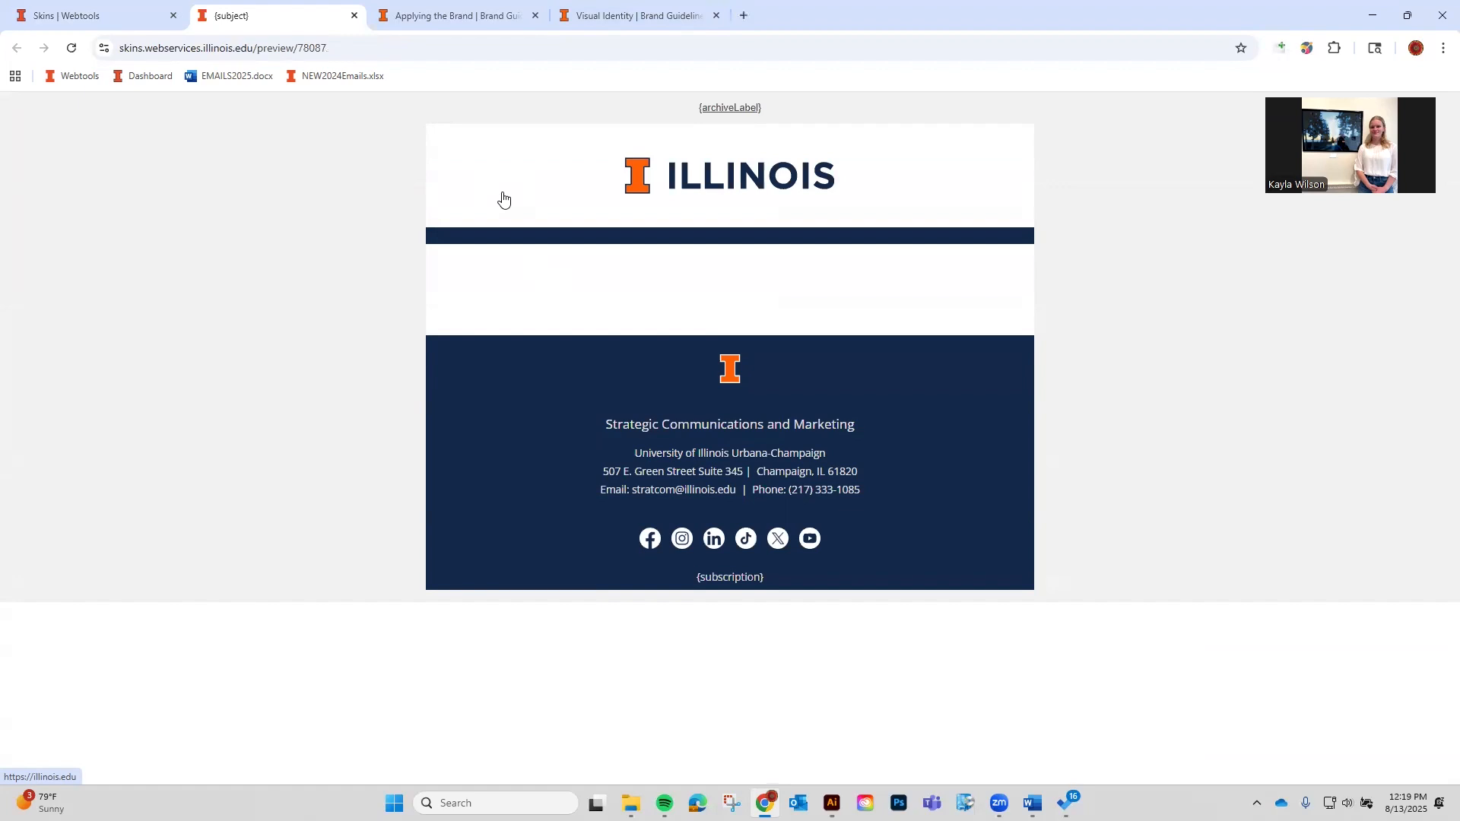
left_click(643, 12)
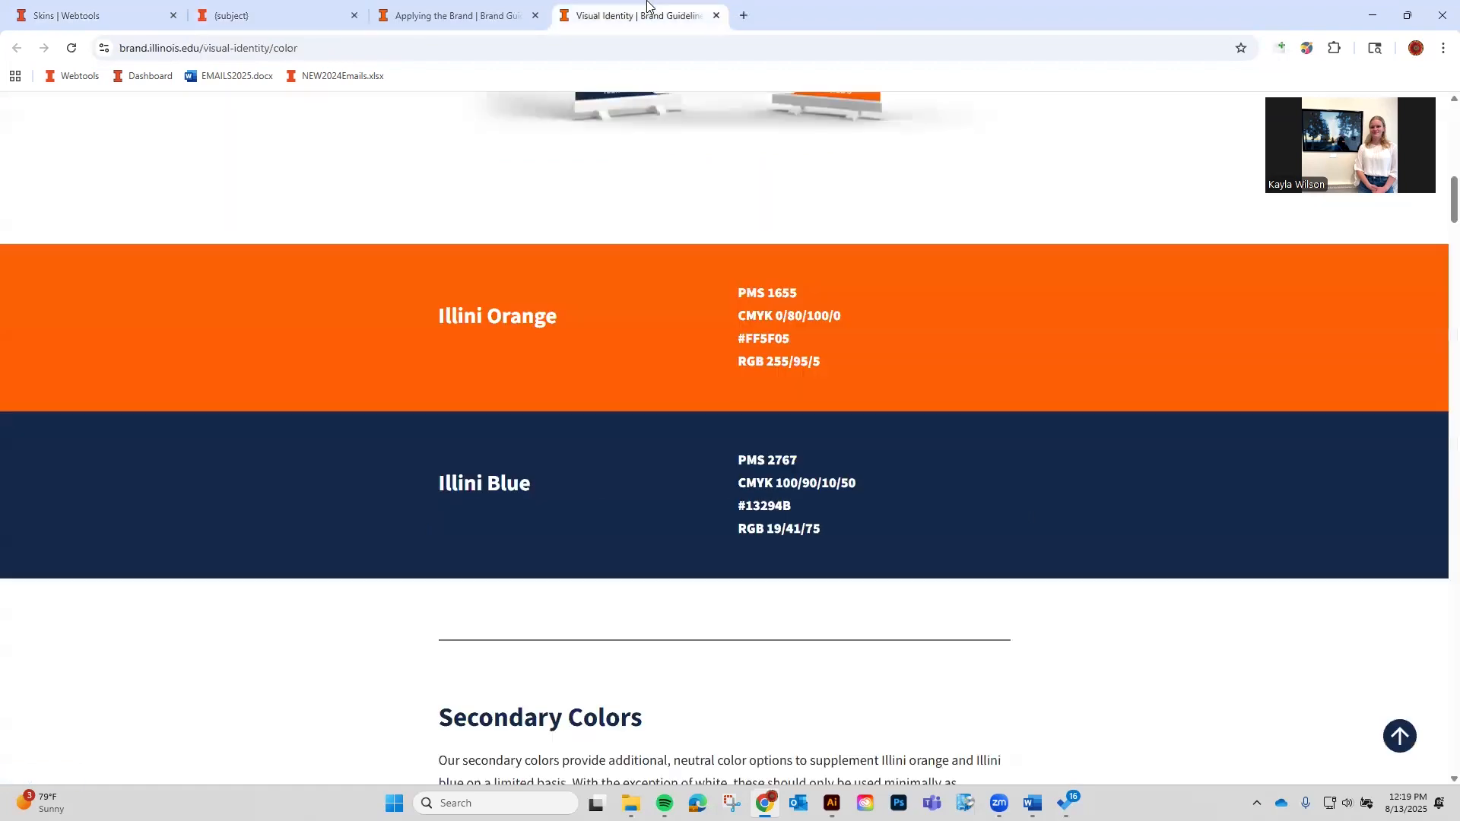
left_click(473, 15)
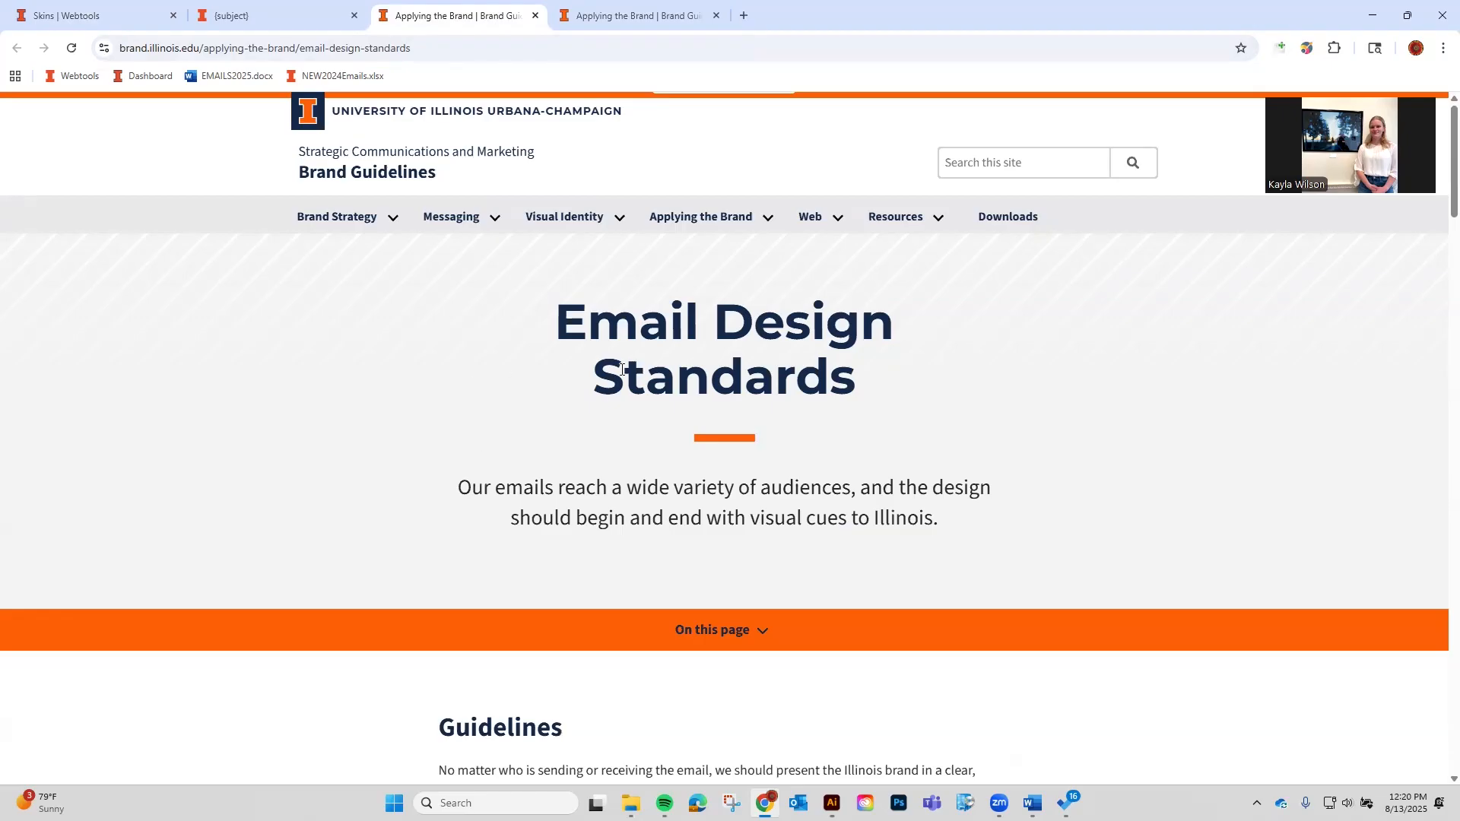
Read the standard header and footer wording on Email Design Standards.
scroll(620, 369, "down", 4)
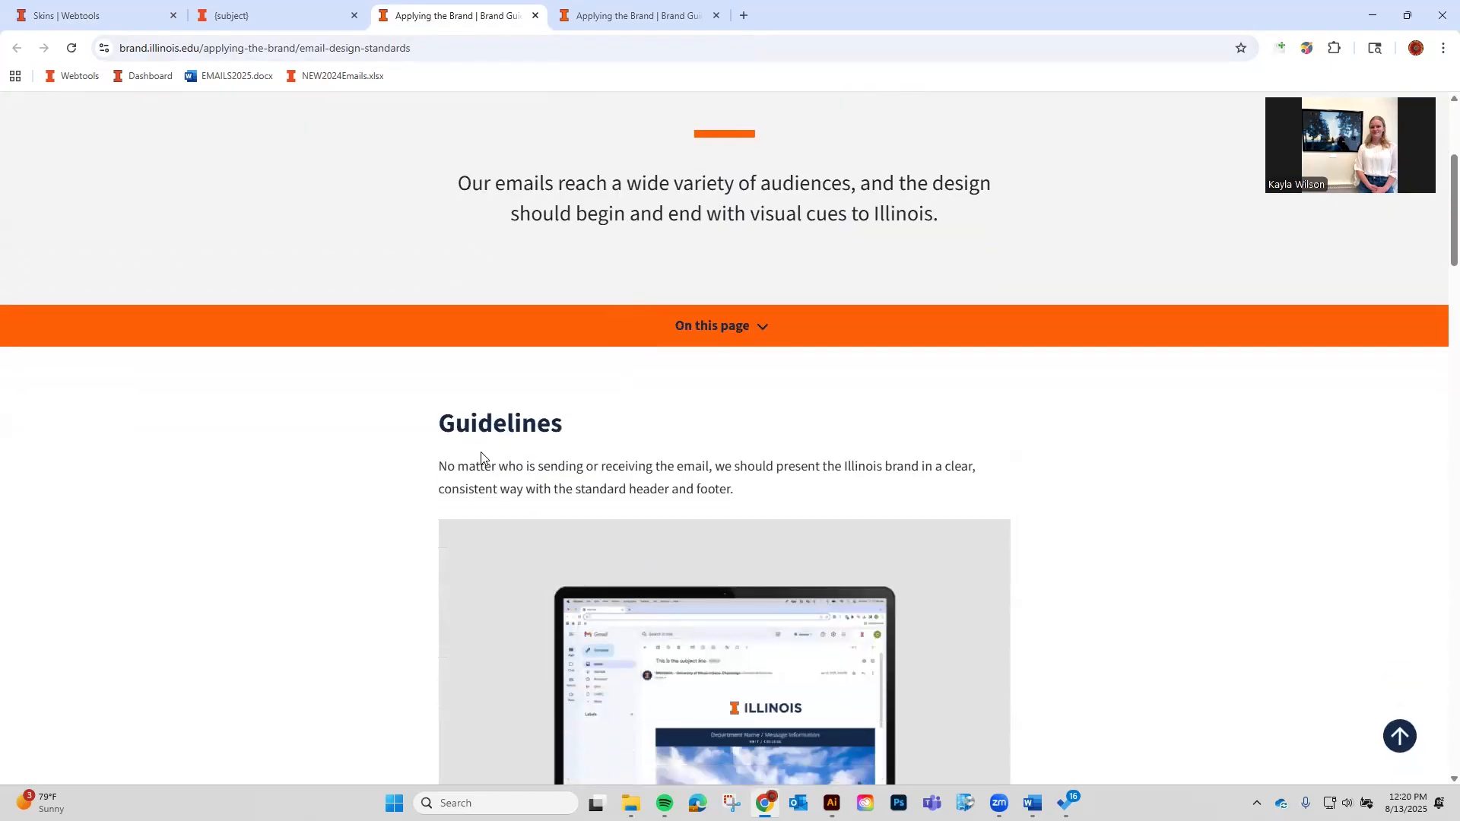
scroll(533, 389, "down", 1)
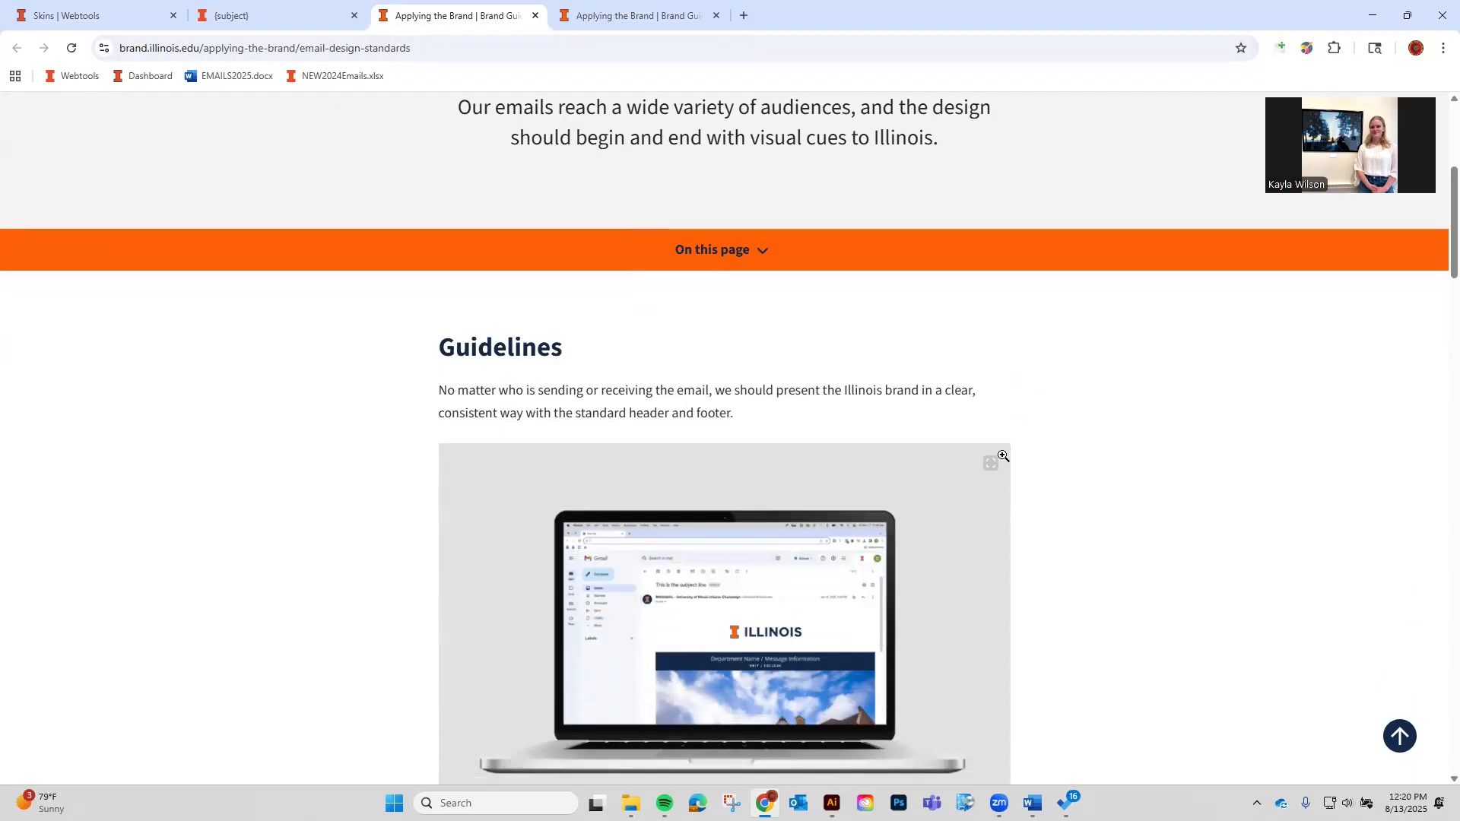
left_click_drag(634, 413, 729, 419)
left_click(704, 434)
Read down to the Create in WebTools section and back up.
scroll(699, 441, "down", 7)
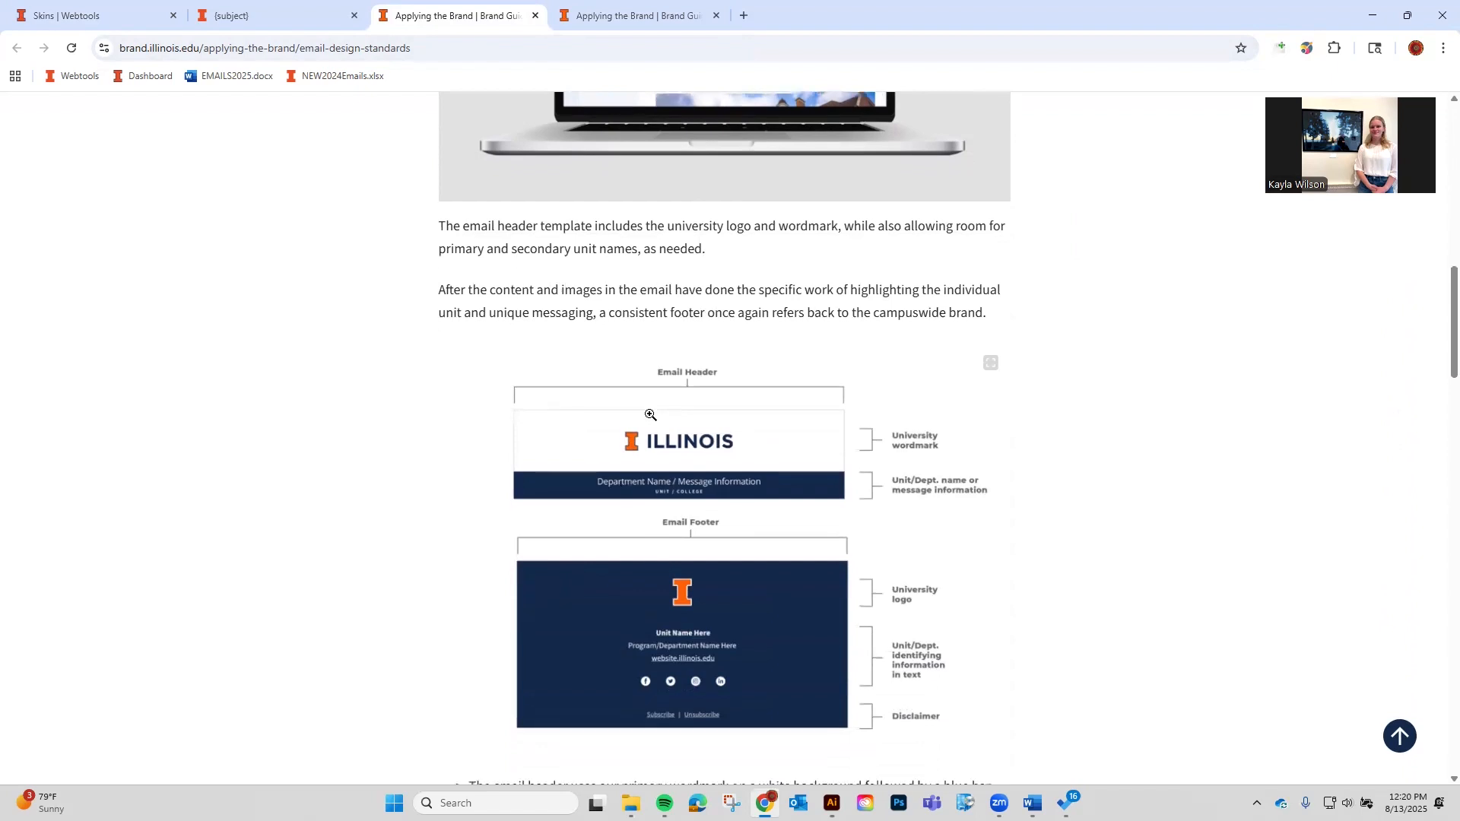
scroll(650, 415, "down", 1)
scroll(876, 377, "down", 2)
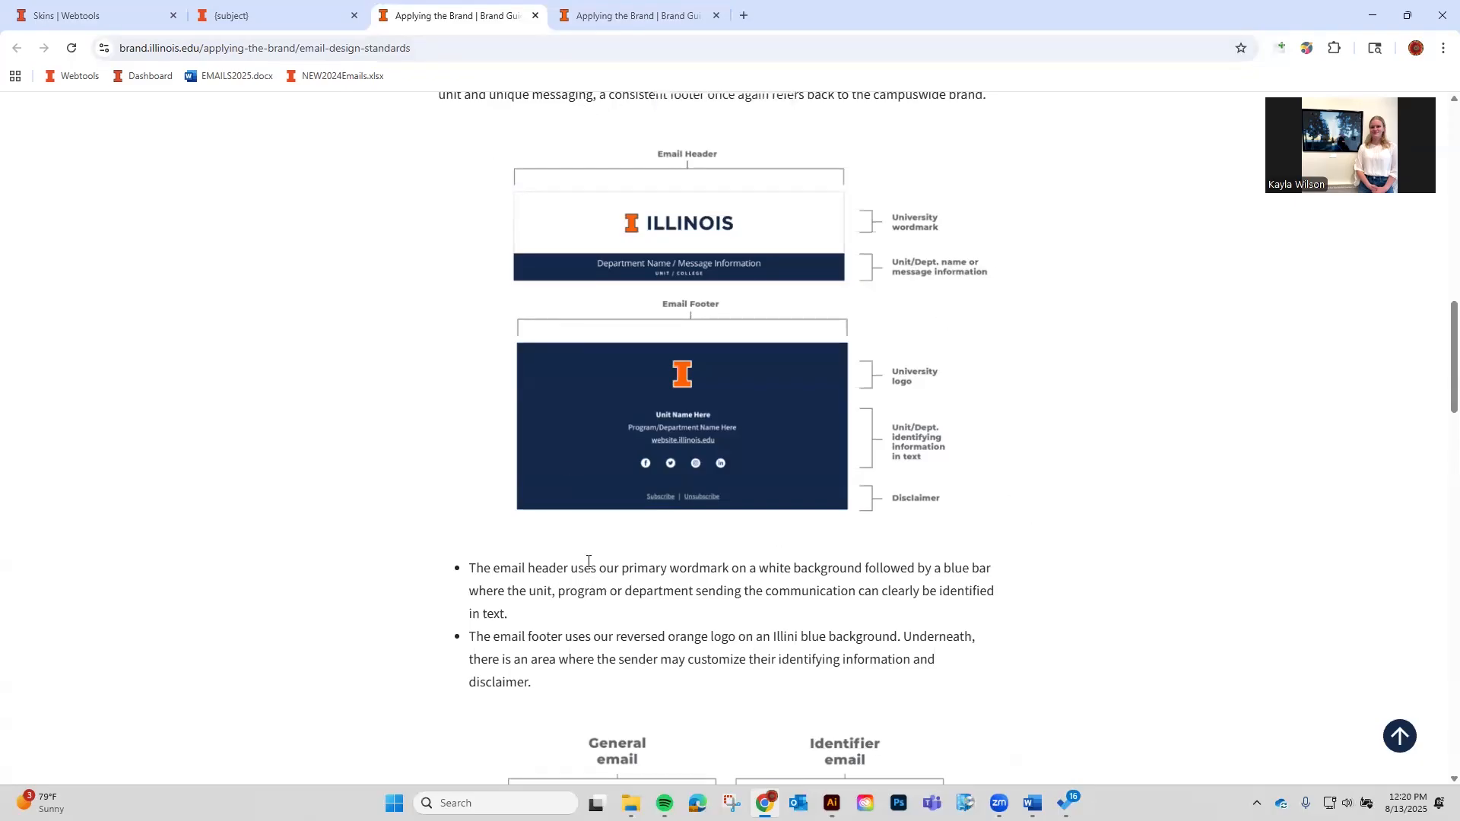
scroll(580, 559, "down", 5)
scroll(581, 559, "down", 5)
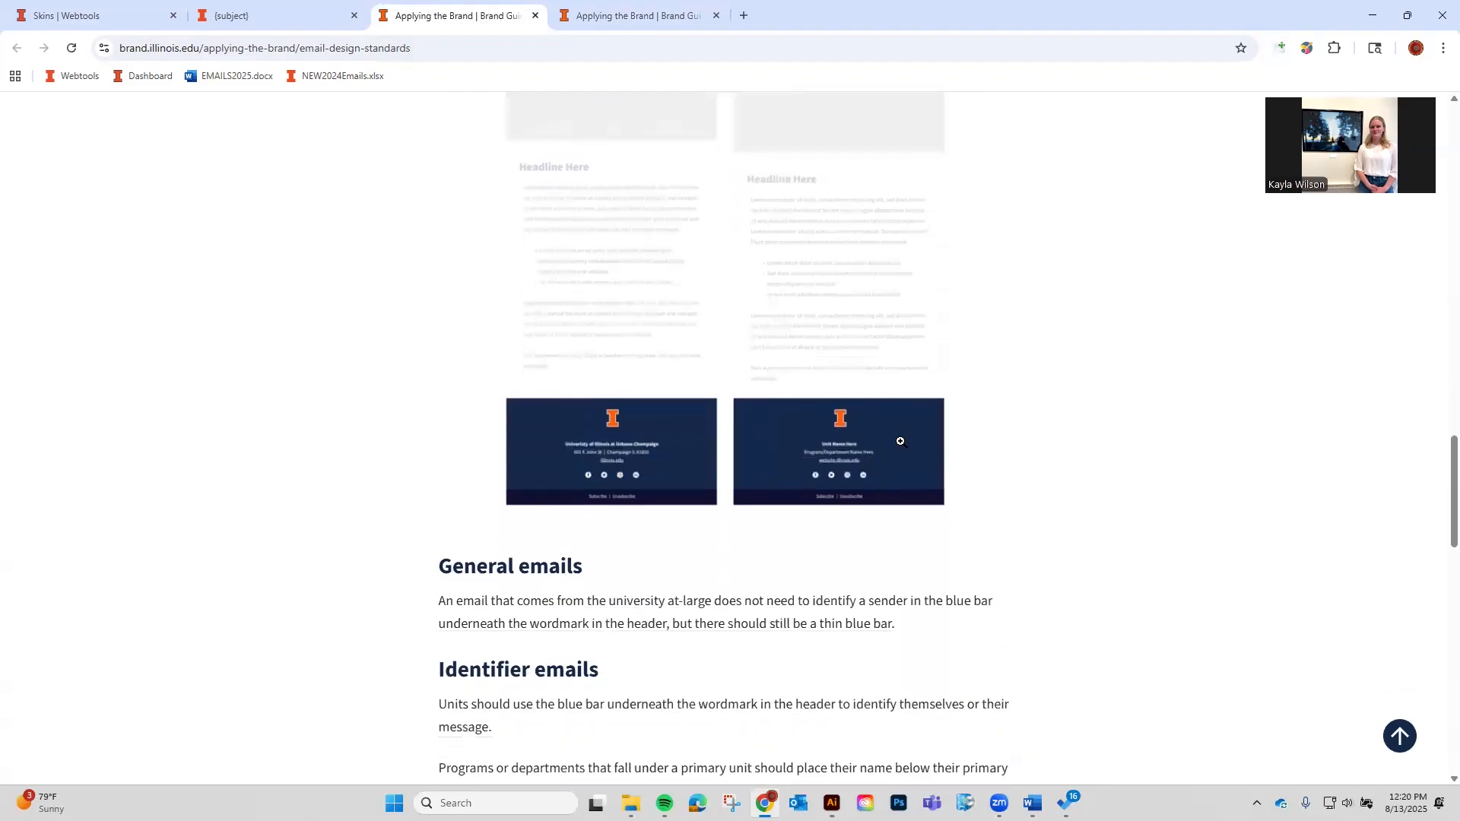
scroll(883, 435, "down", 5)
scroll(882, 435, "down", 3)
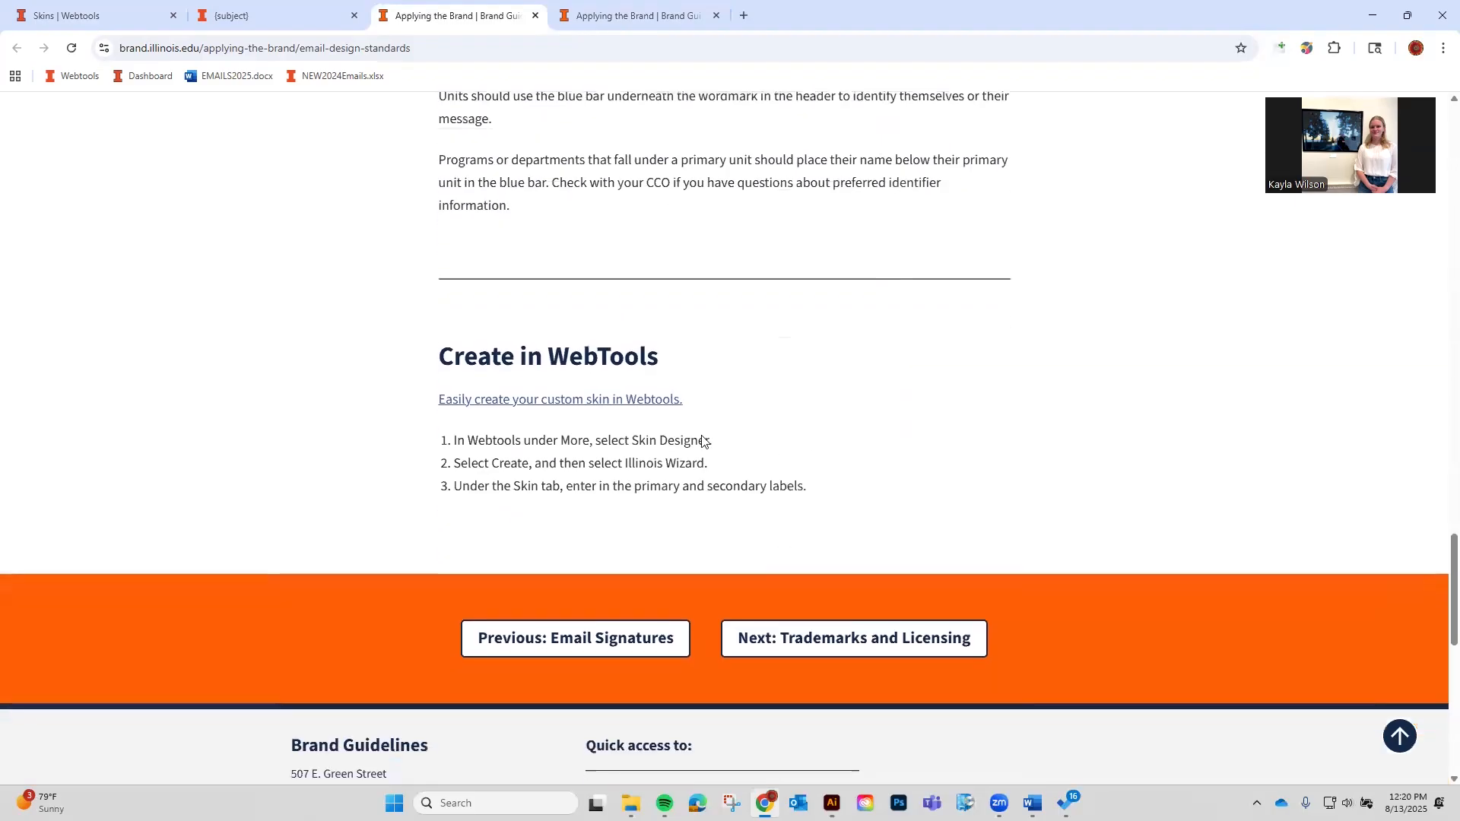
left_click_drag(660, 356, 478, 357)
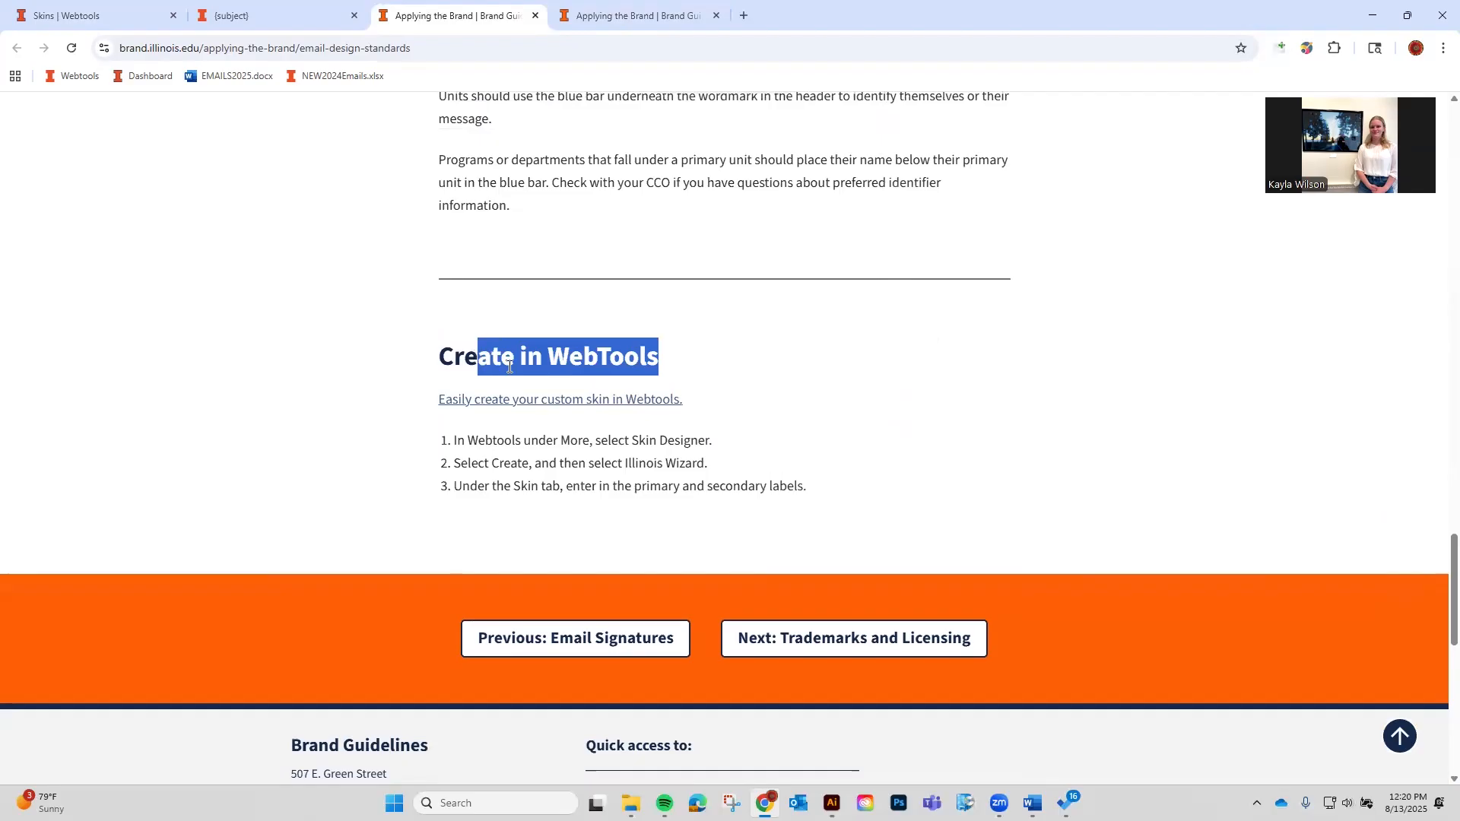
left_click(736, 499)
scroll(715, 495, "up", 8)
scroll(715, 494, "up", 20)
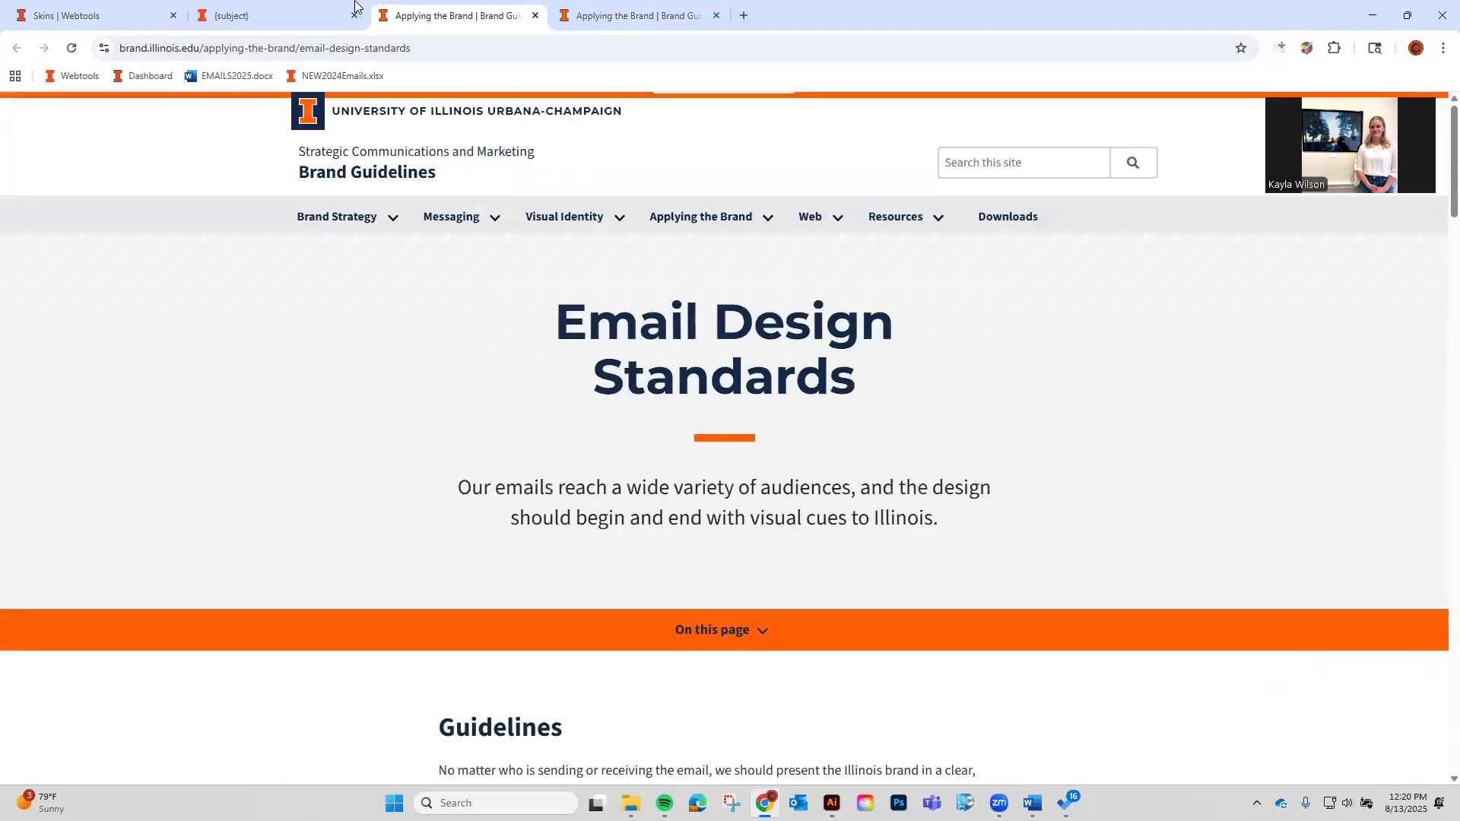
Close the skin preview and both Brand Guidelines pages.
left_click(355, 7)
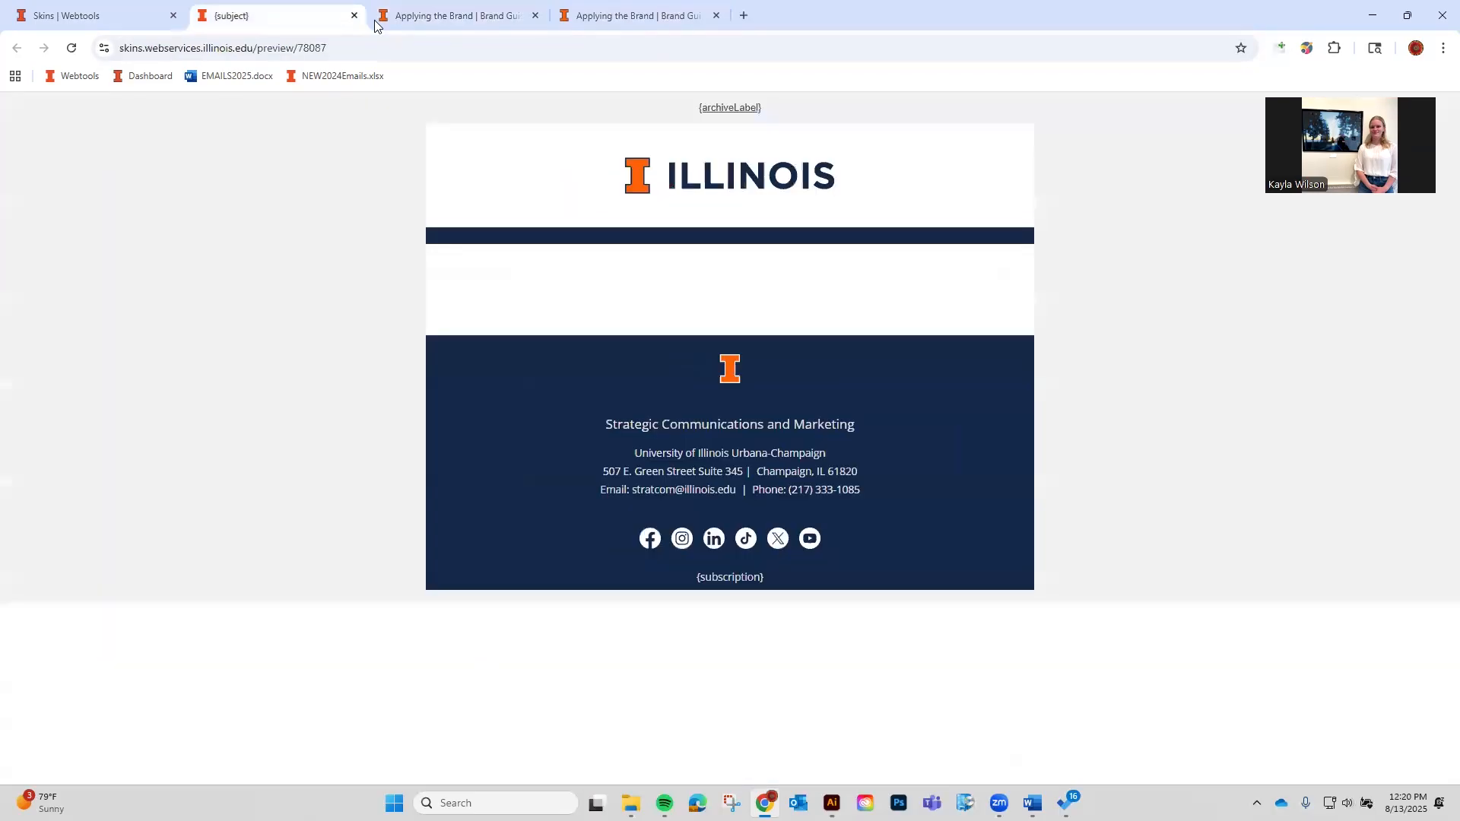
left_click(355, 15)
left_click(355, 16)
left_click(354, 16)
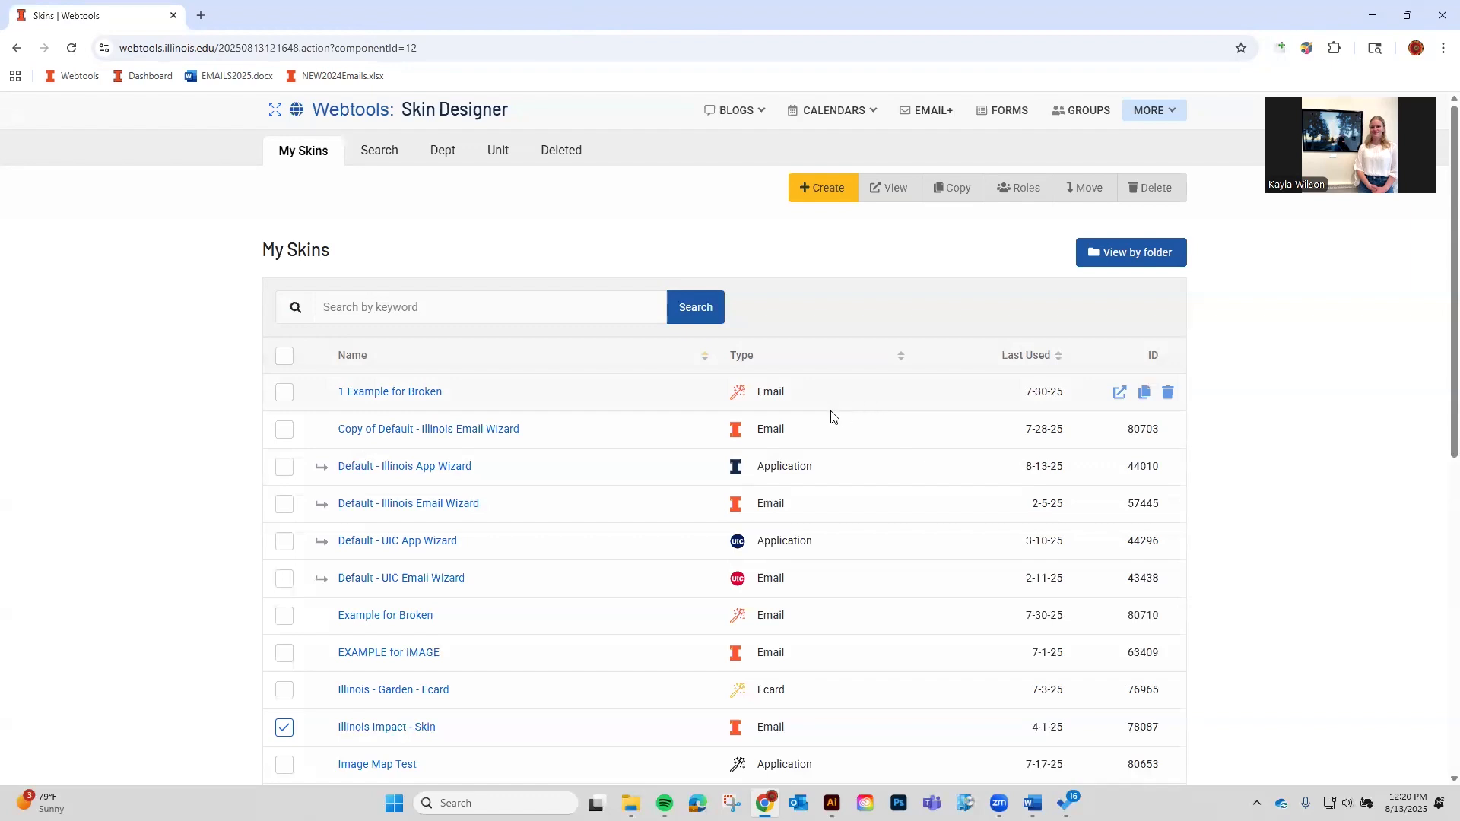
Start a new skin and look over the Create a New Skin options.
left_click(818, 187)
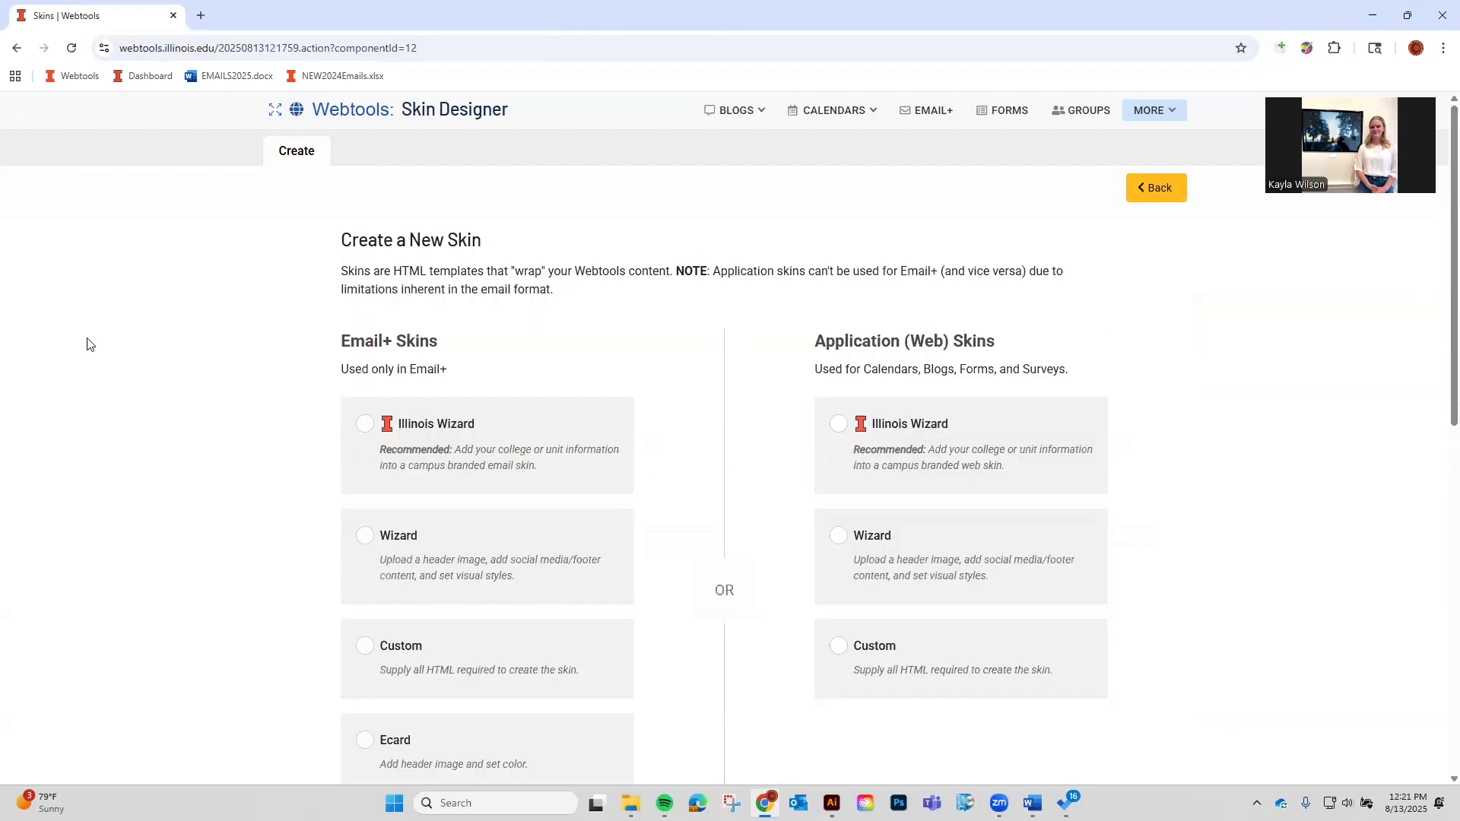
key("alt+Tab")
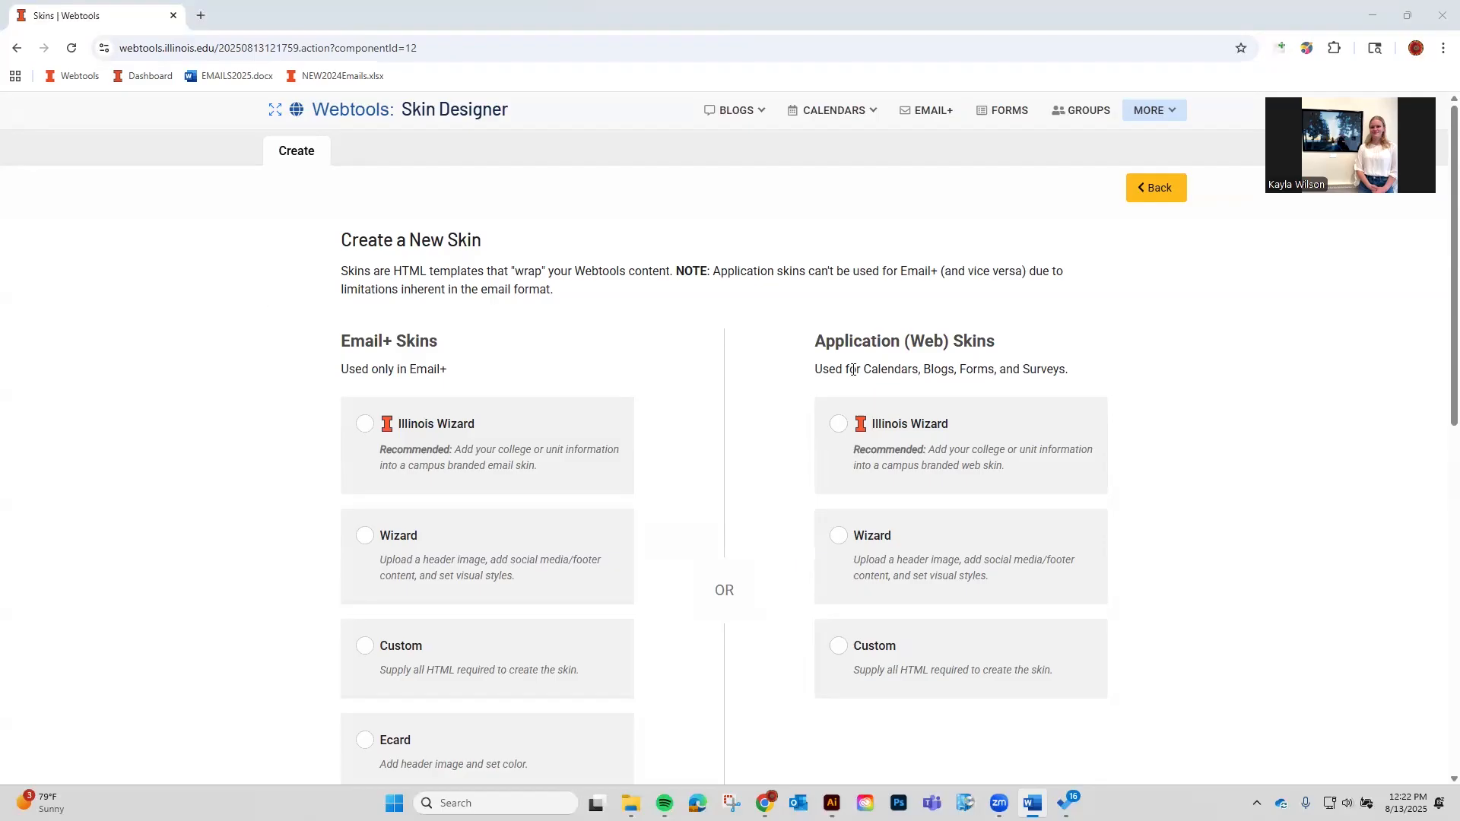
scroll(553, 575, "down", 1)
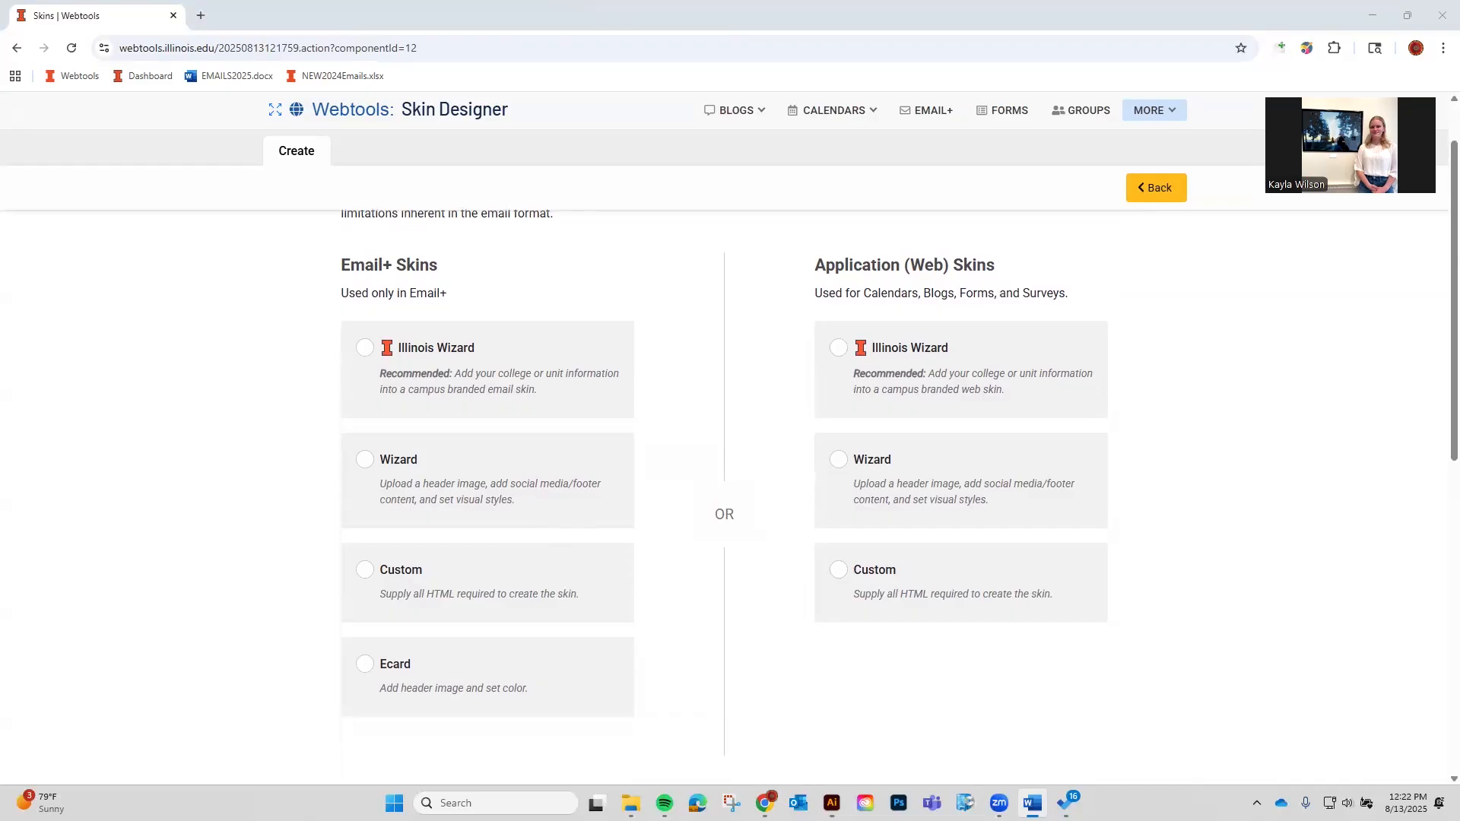
scroll(636, 607, "down", 2)
scroll(551, 547, "up", 2)
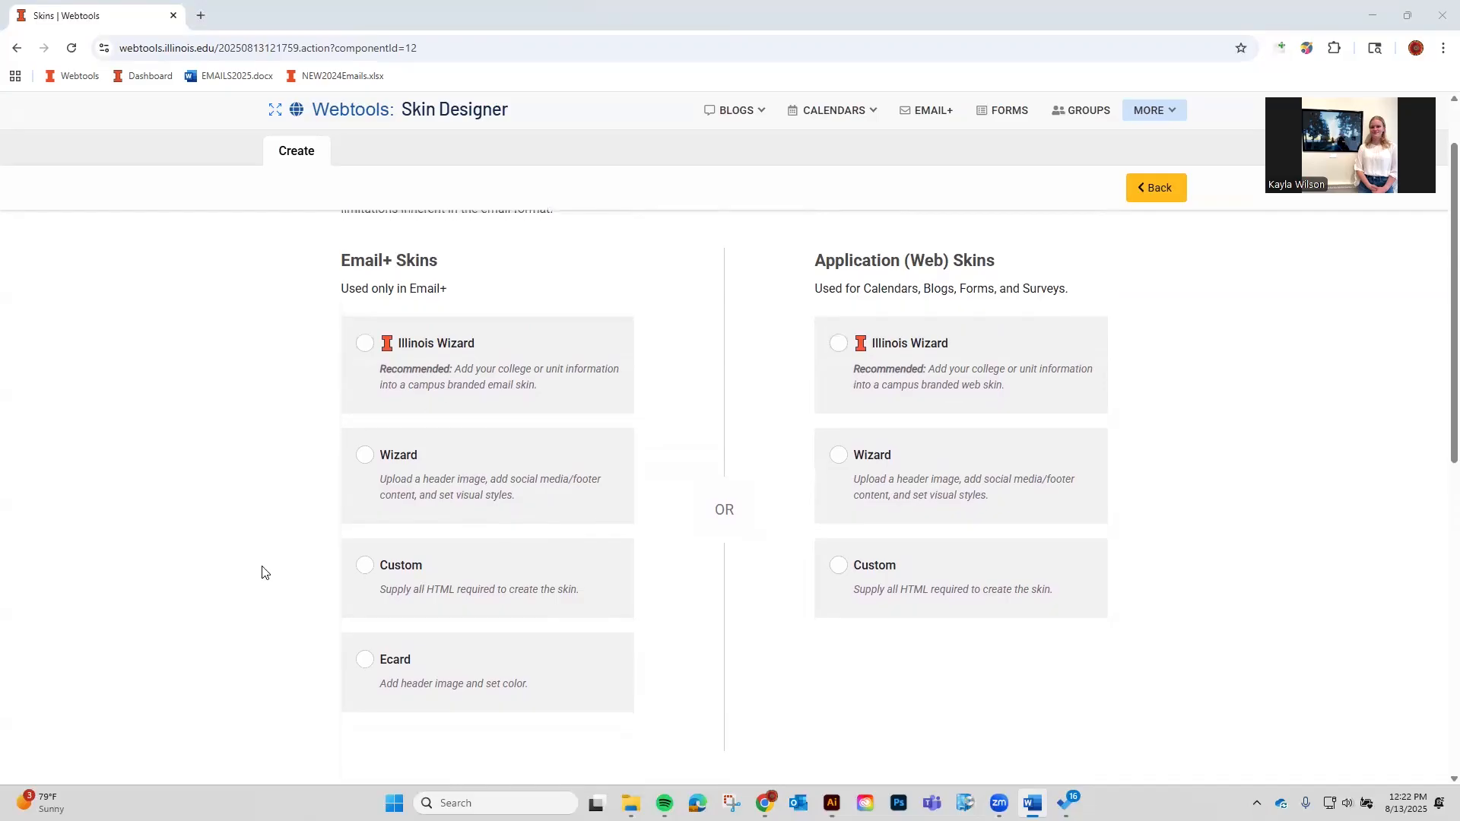
scroll(264, 570, "down", 3)
scroll(264, 571, "up", 3)
scroll(264, 570, "up", 1)
Try the Illinois Wizard and plain Wizard Email+ skin types.
left_click(445, 450)
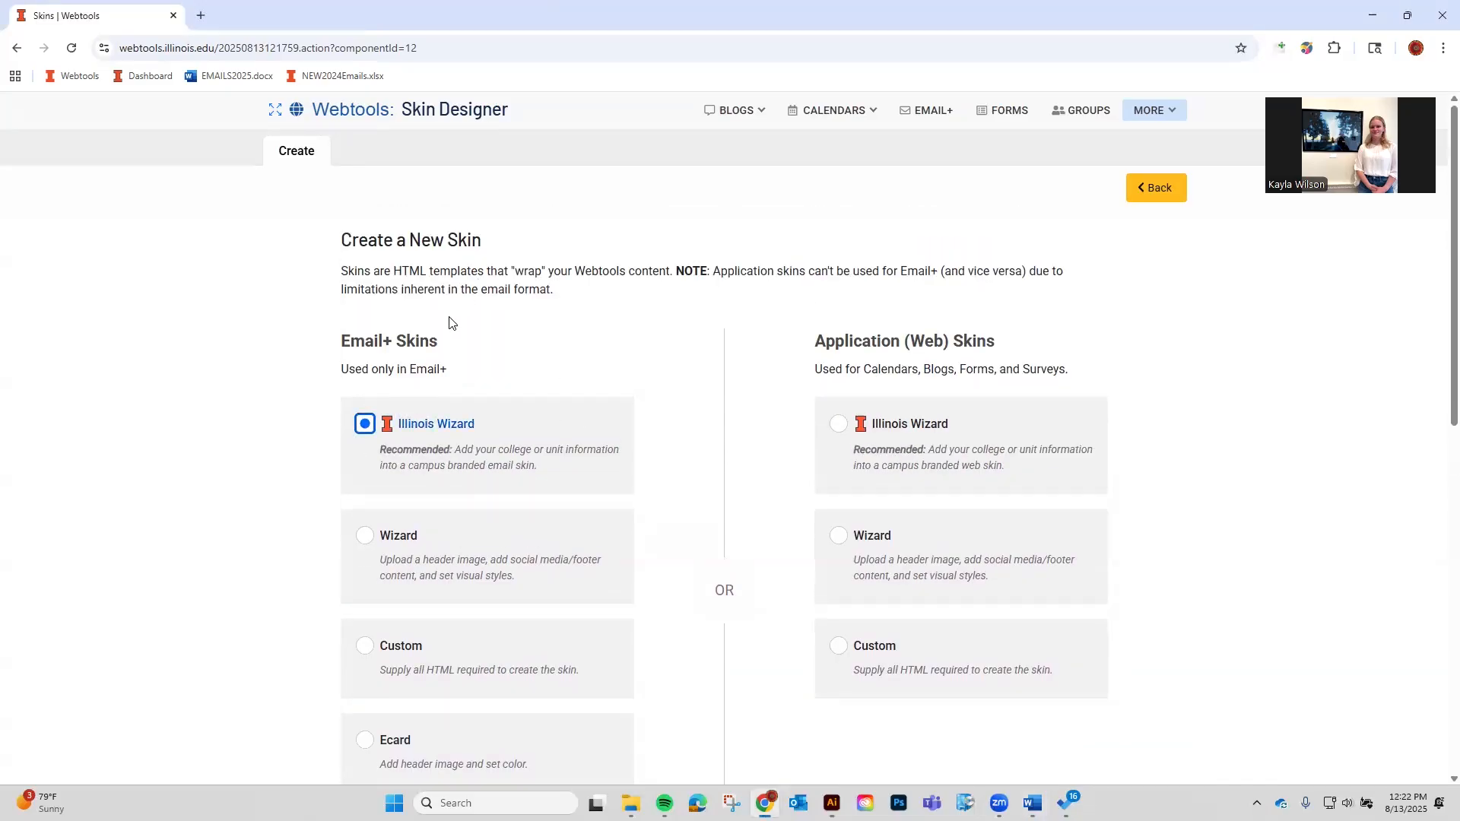
scroll(458, 434, "down", 1)
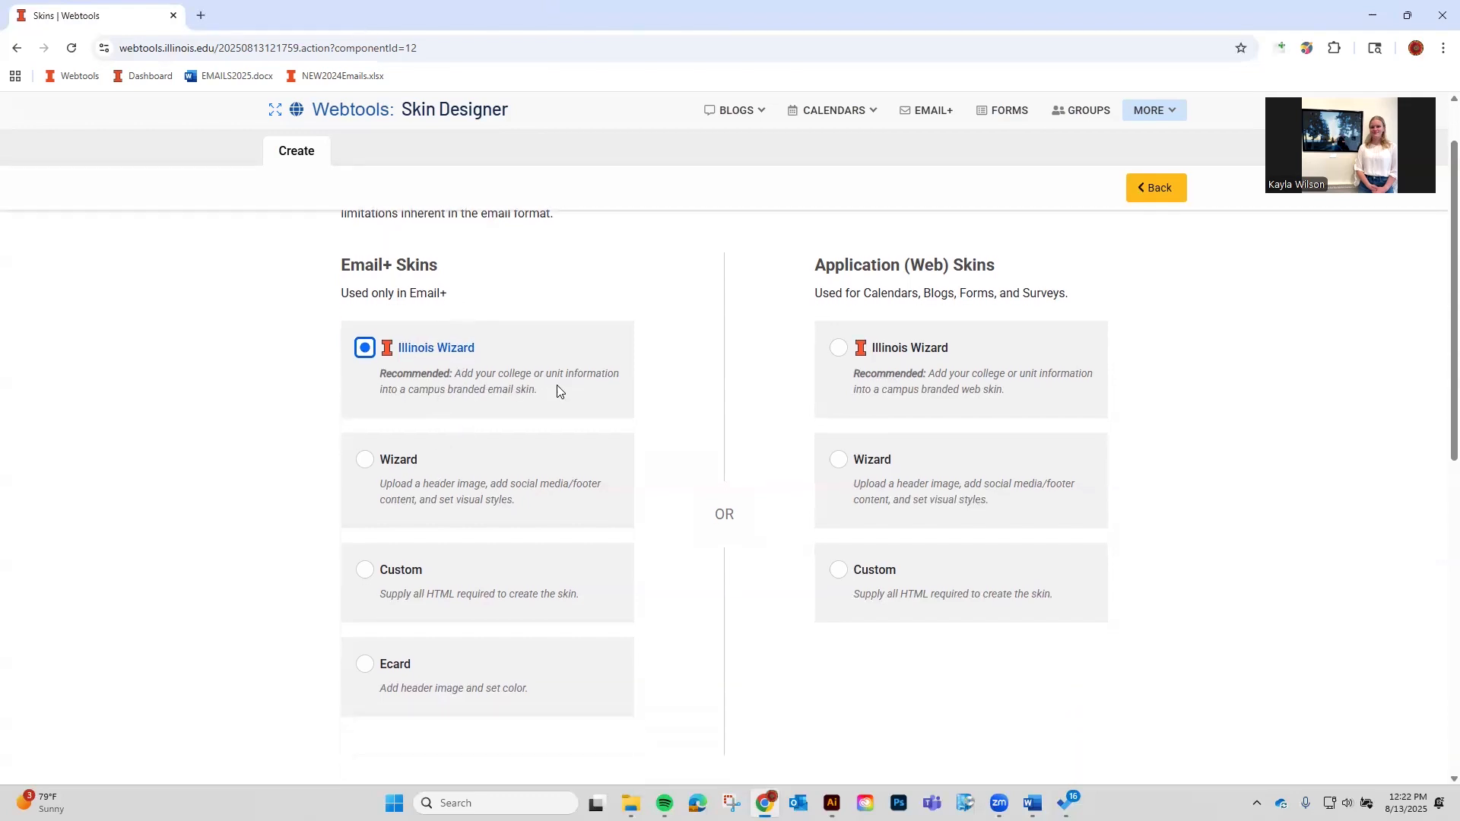
left_click(243, 391)
left_click(493, 461)
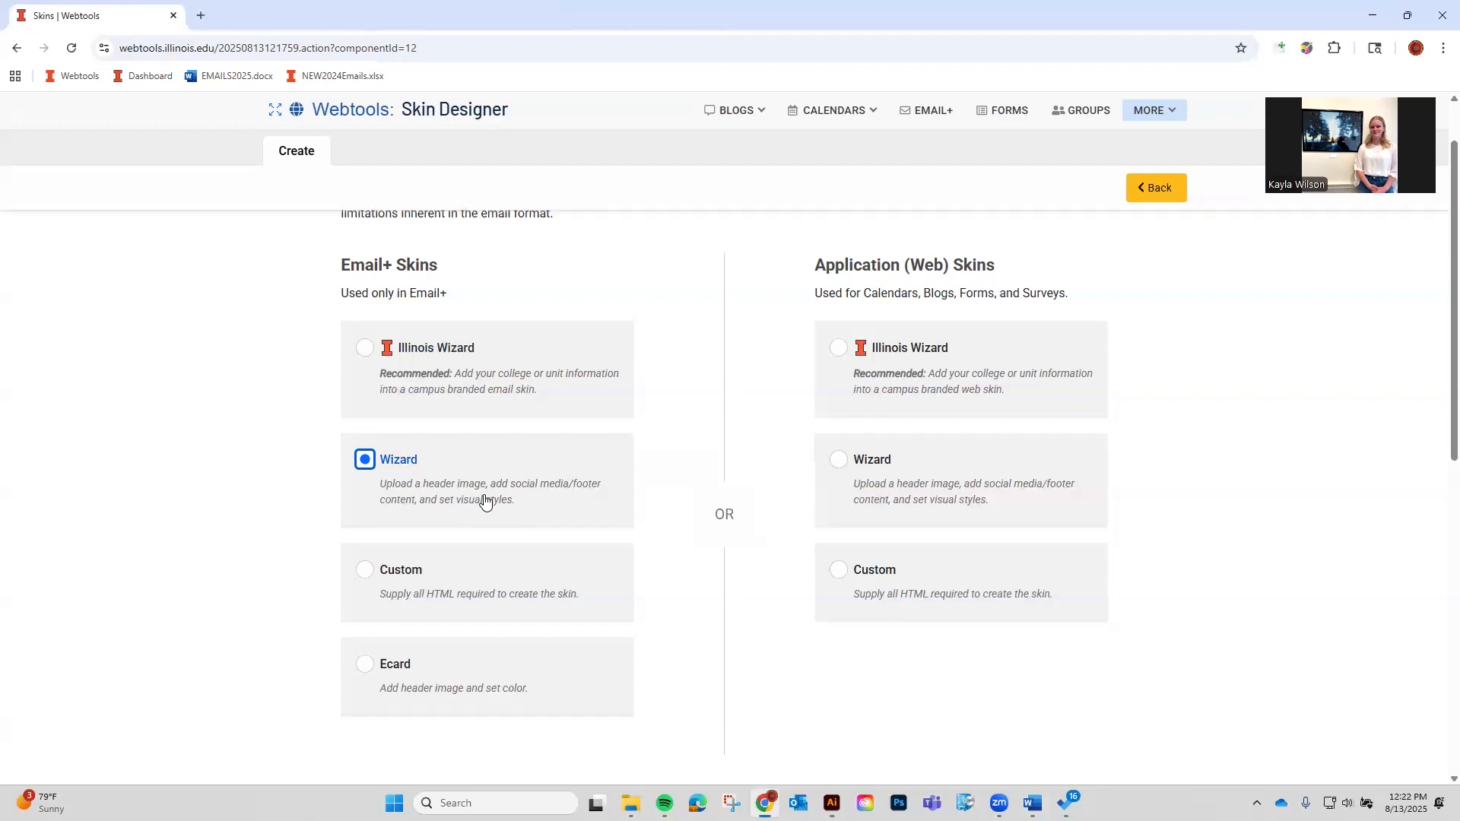
left_click(235, 499)
Pick the Custom Email+ type, then settle on the Ecard type.
scroll(410, 443, "down", 1)
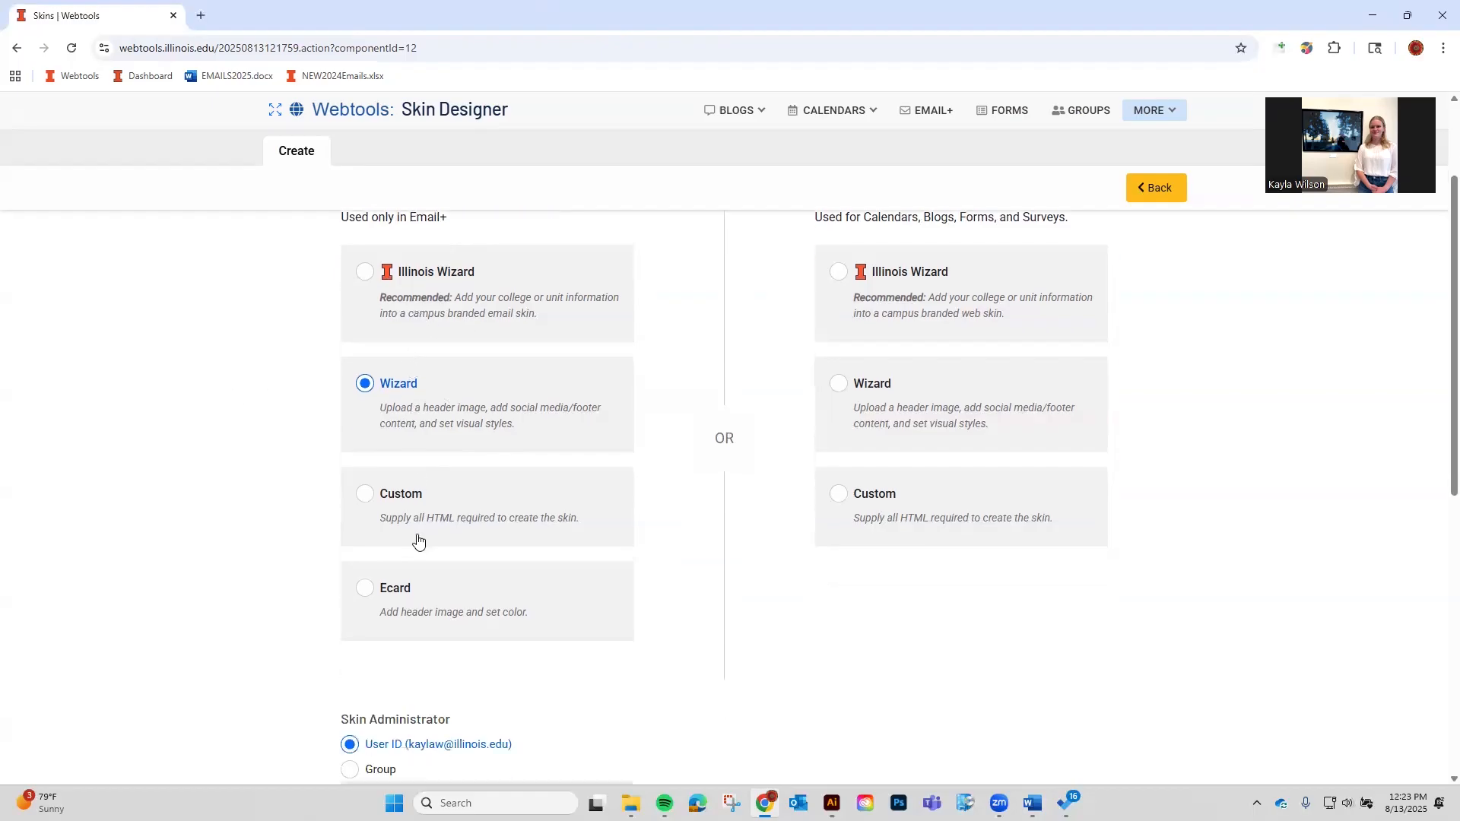
left_click(374, 520)
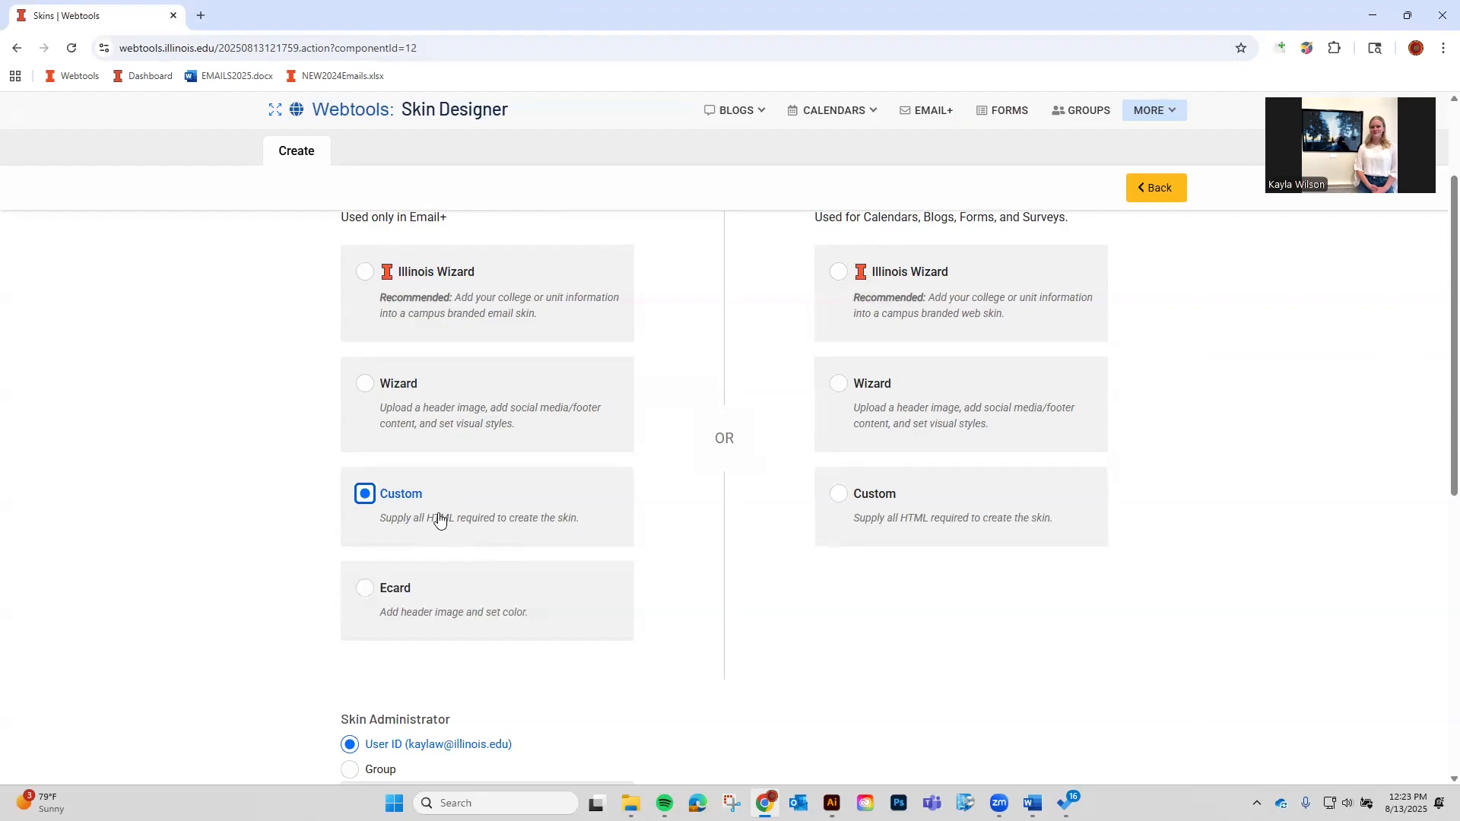
left_click(422, 592)
scroll(608, 594, "down", 1)
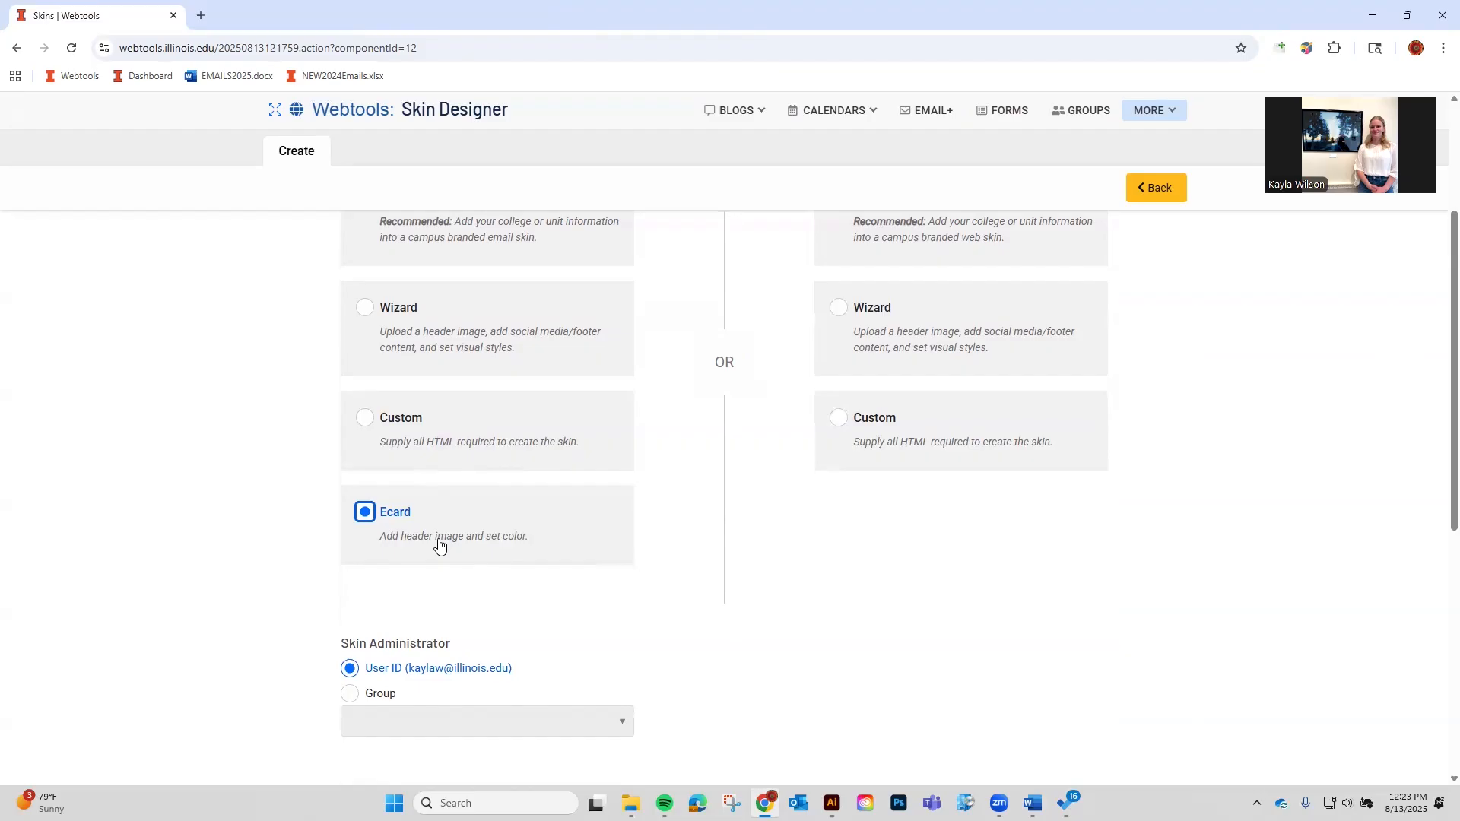
scroll(442, 546, "up", 3)
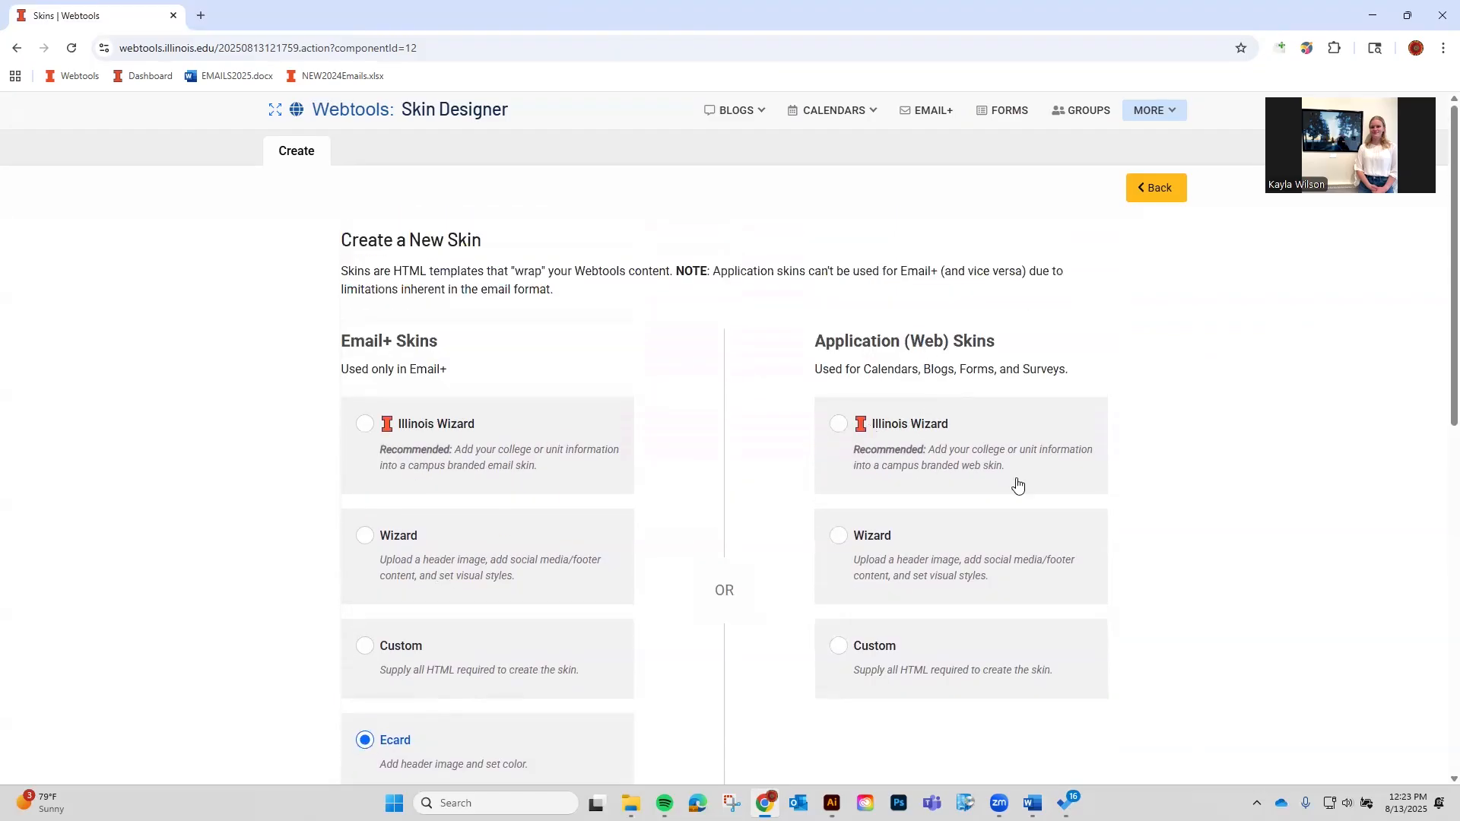
scroll(1065, 616, "down", 1)
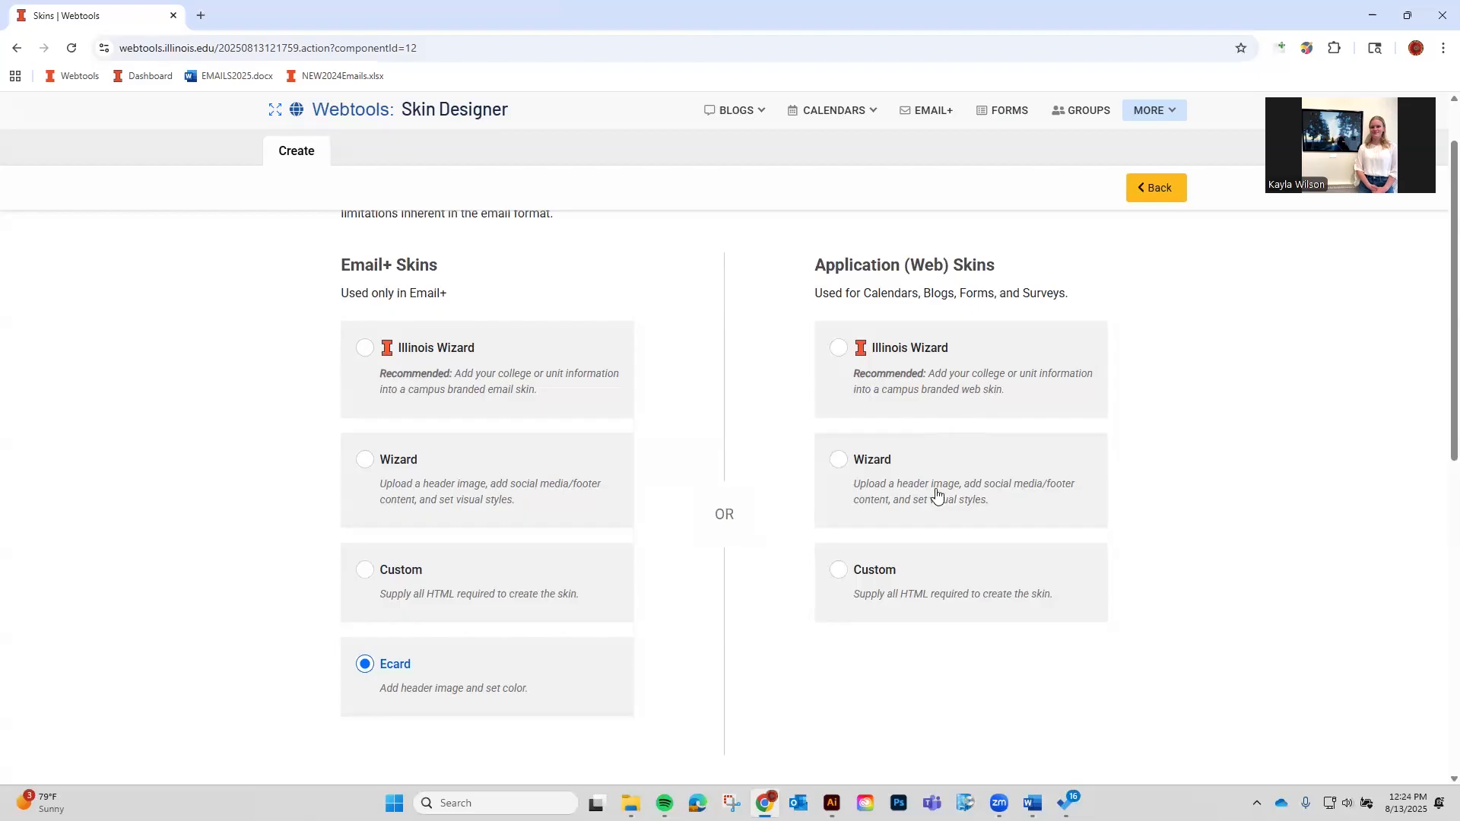
scroll(897, 601, "up", 1)
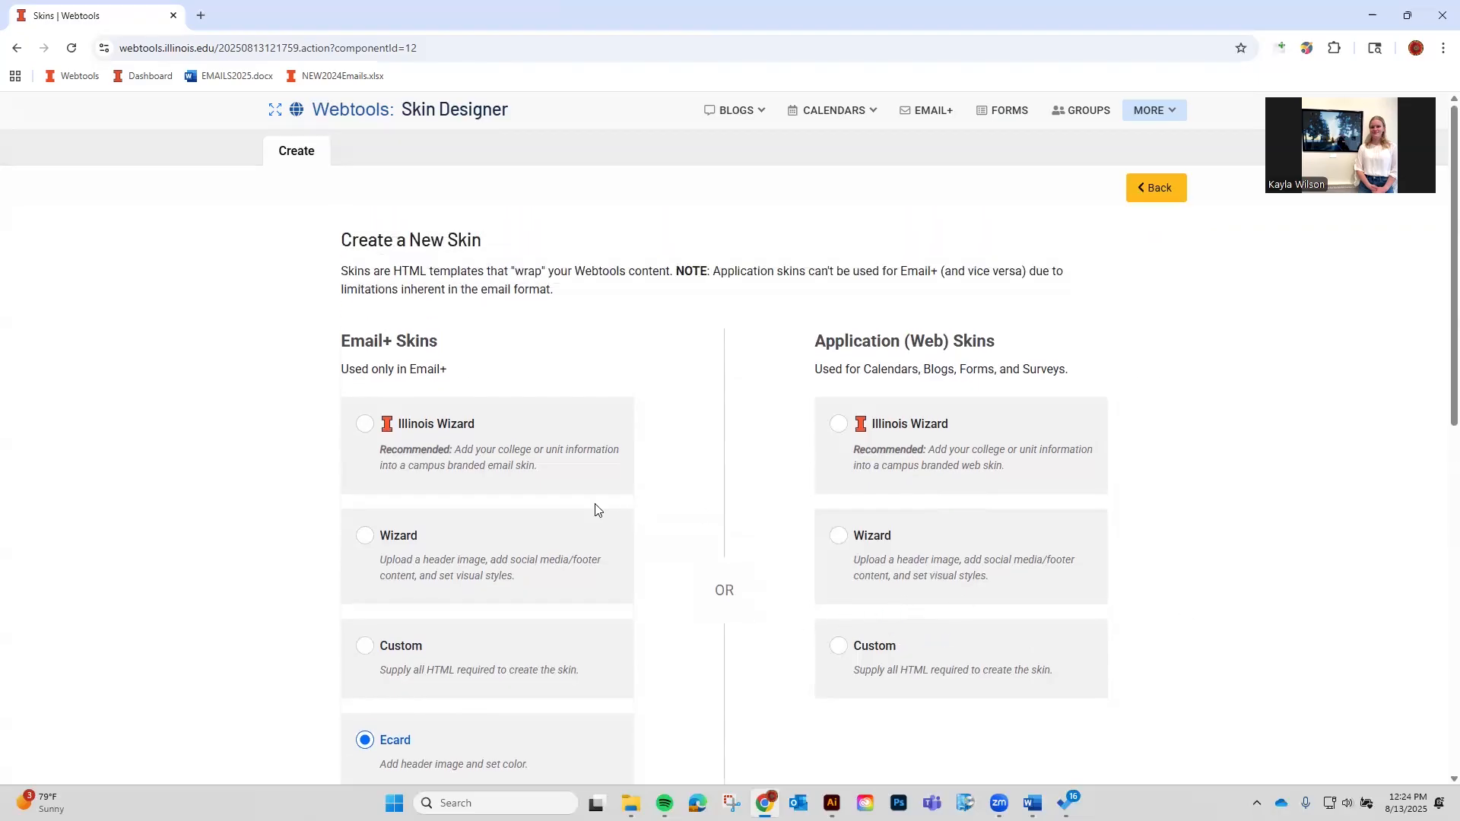
Choose Illinois Wizard as the Email+ skin type.
left_click(435, 454)
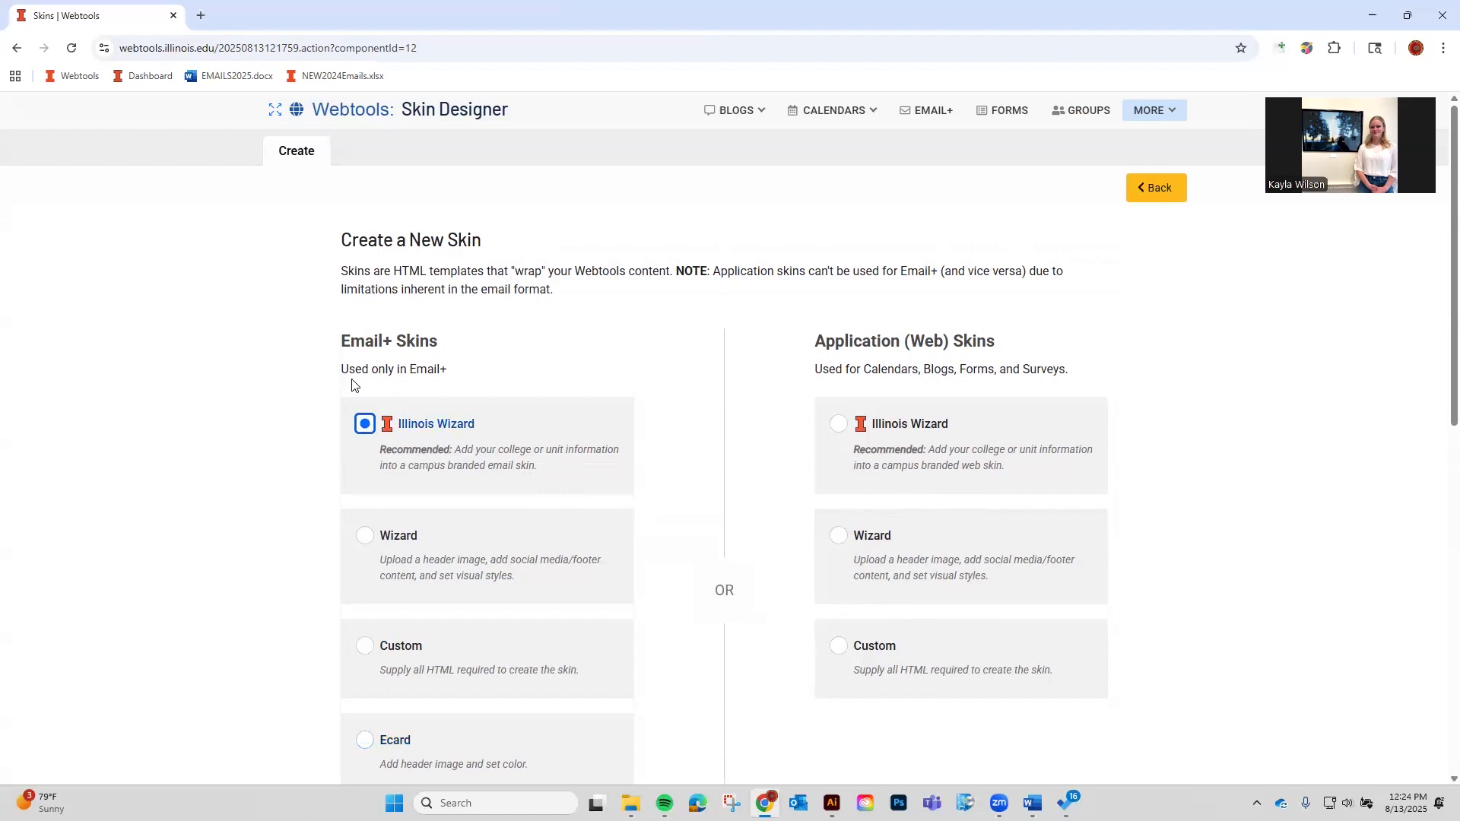
scroll(642, 466, "down", 7)
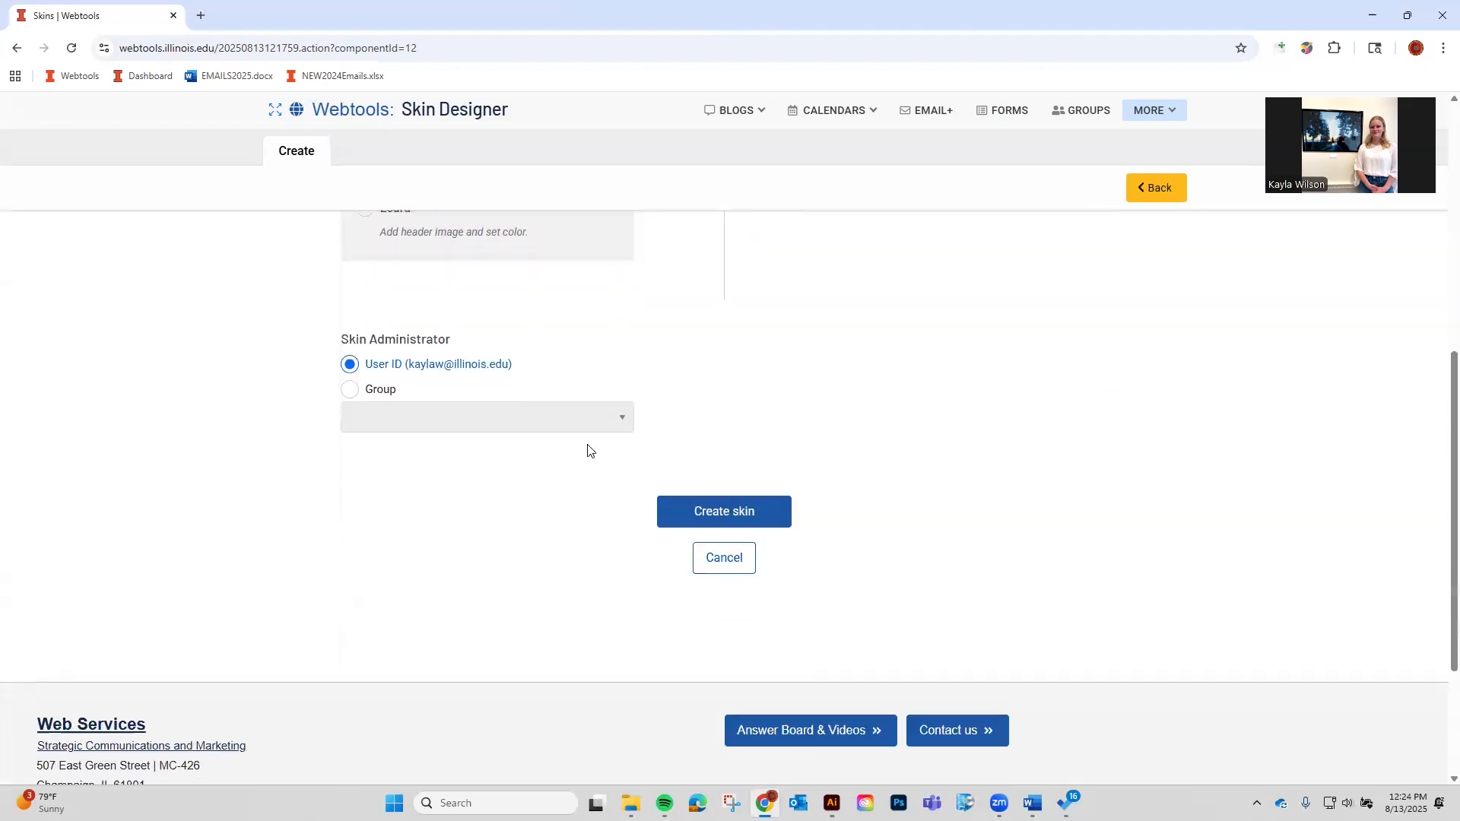
scroll(372, 352, "down", 1)
scroll(392, 352, "up", 2)
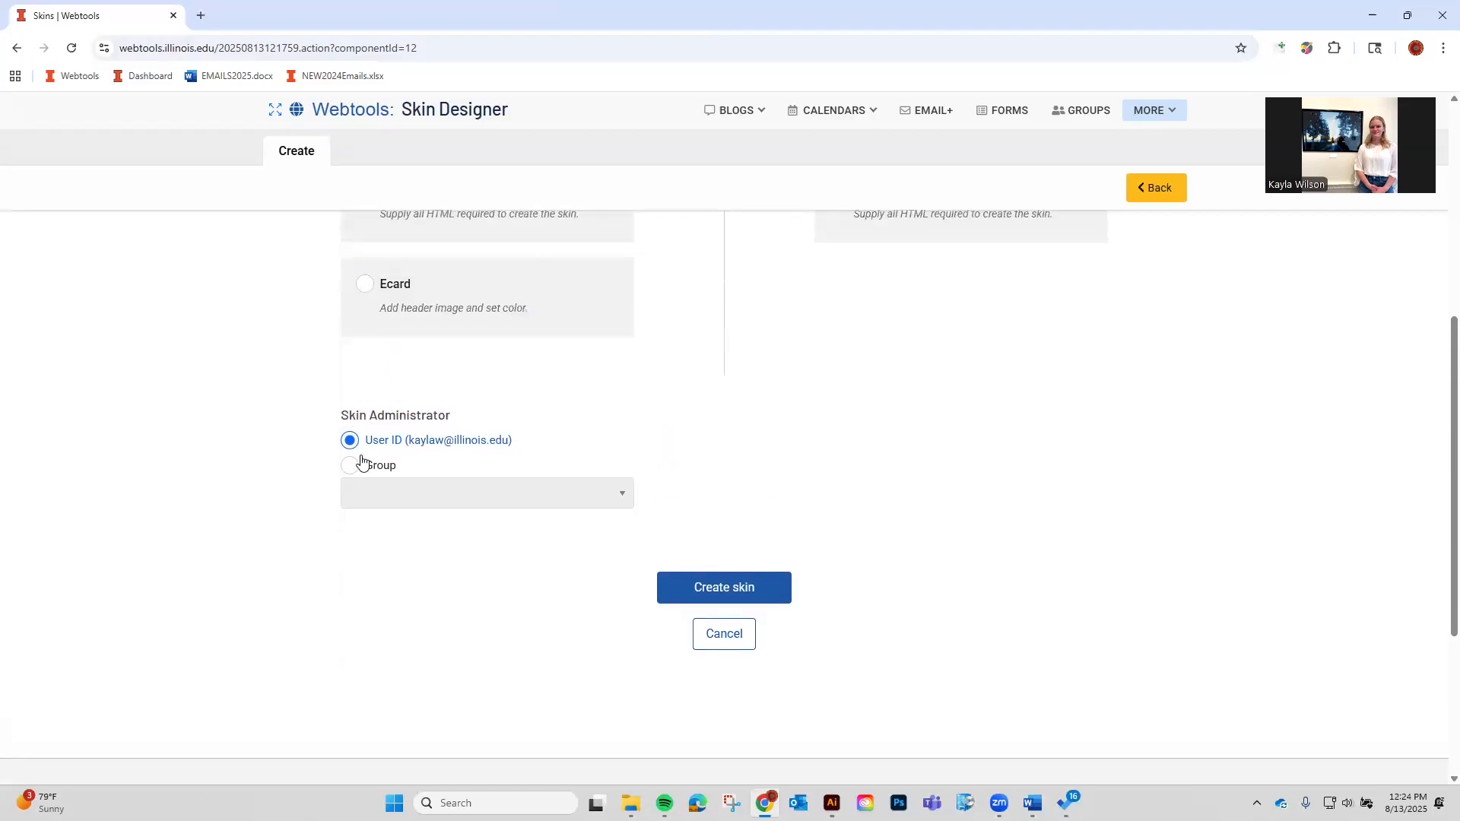
scroll(365, 472, "up", 6)
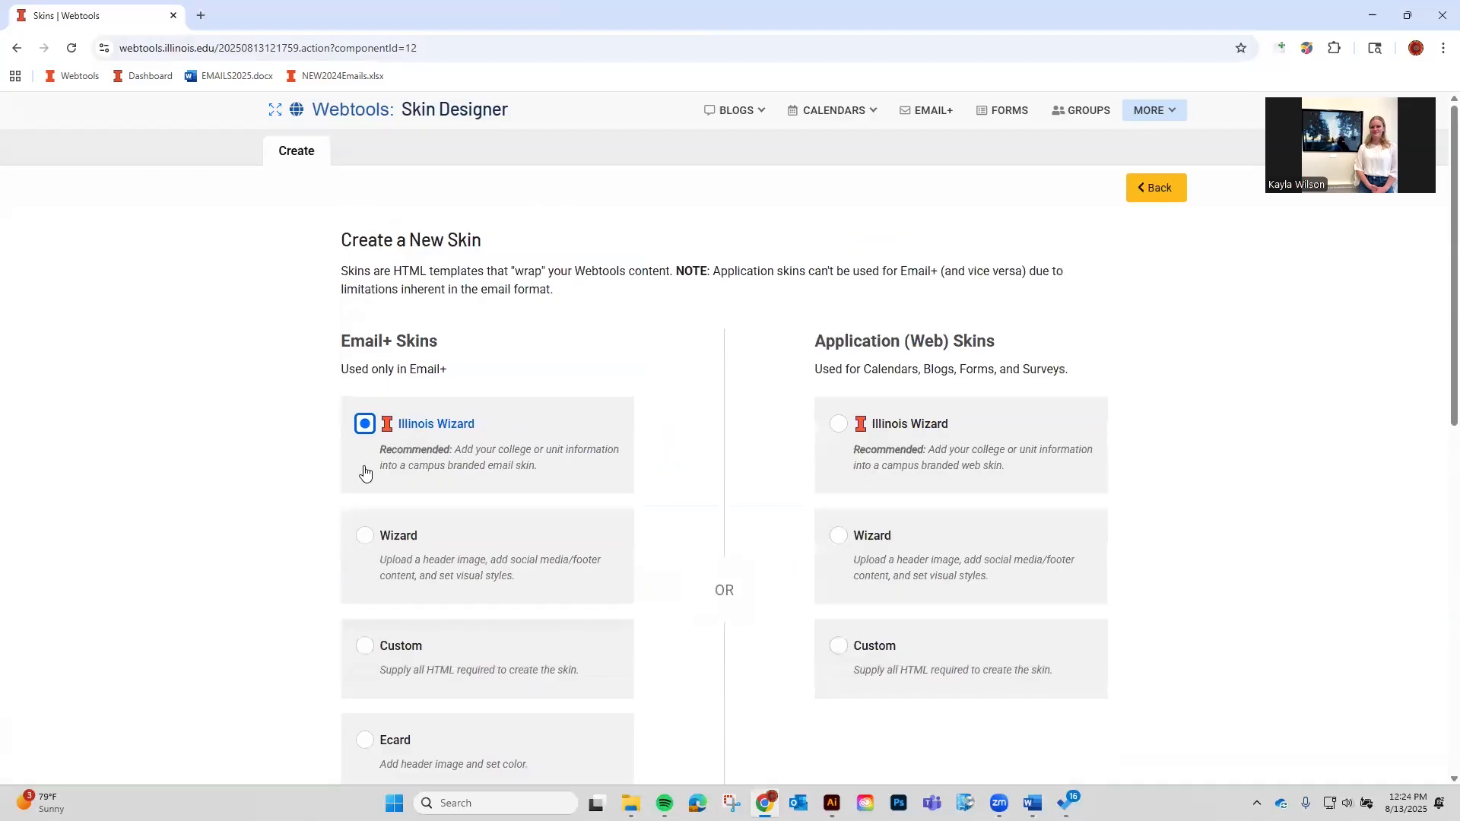
scroll(417, 547, "down", 8)
scroll(408, 518, "up", 5)
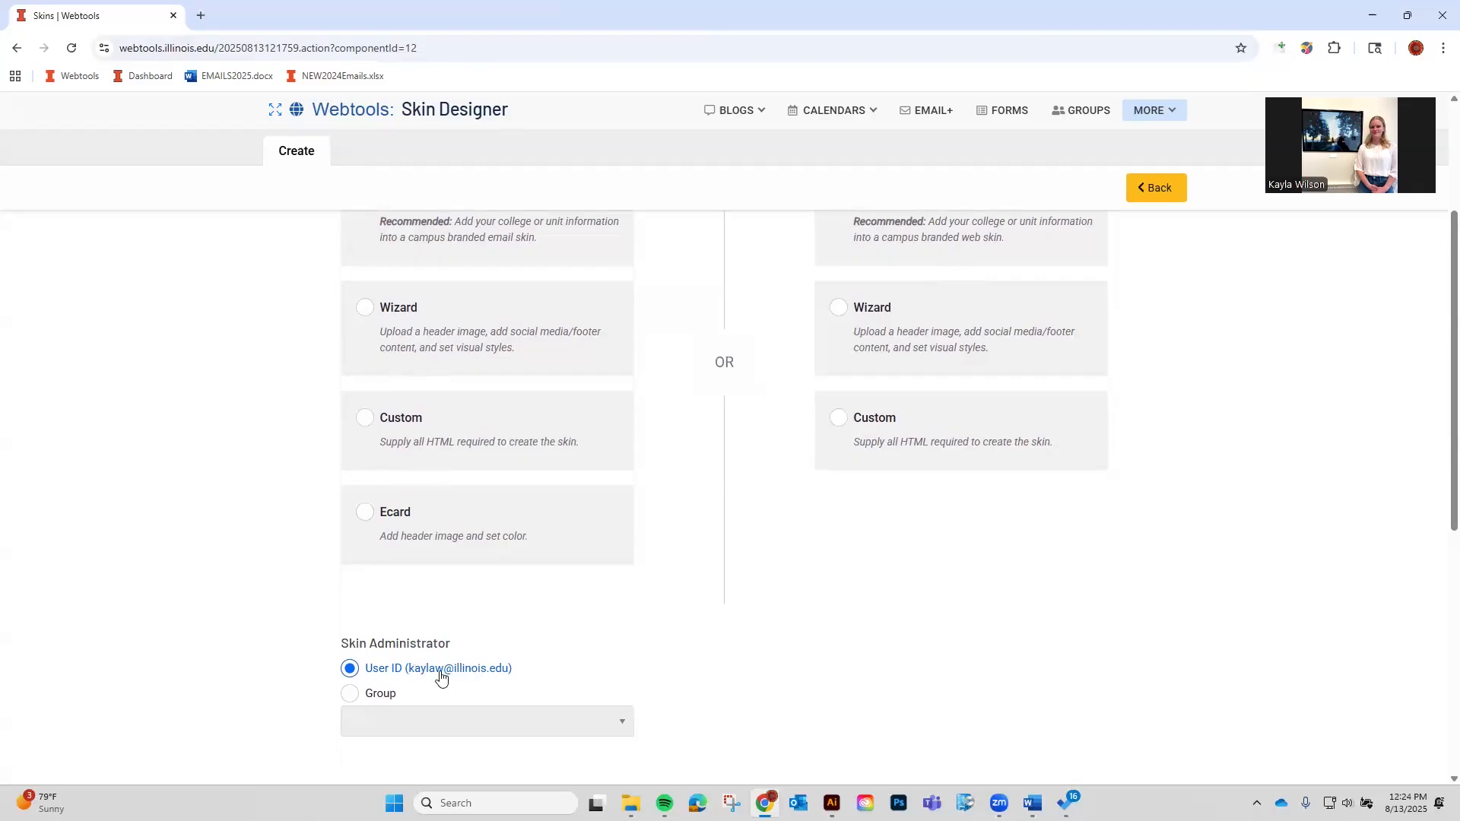
Try the WS: Unit Skin Access group as administrator, revert to your user ID, and create the skin.
left_click(375, 693)
scroll(624, 545, "down", 2)
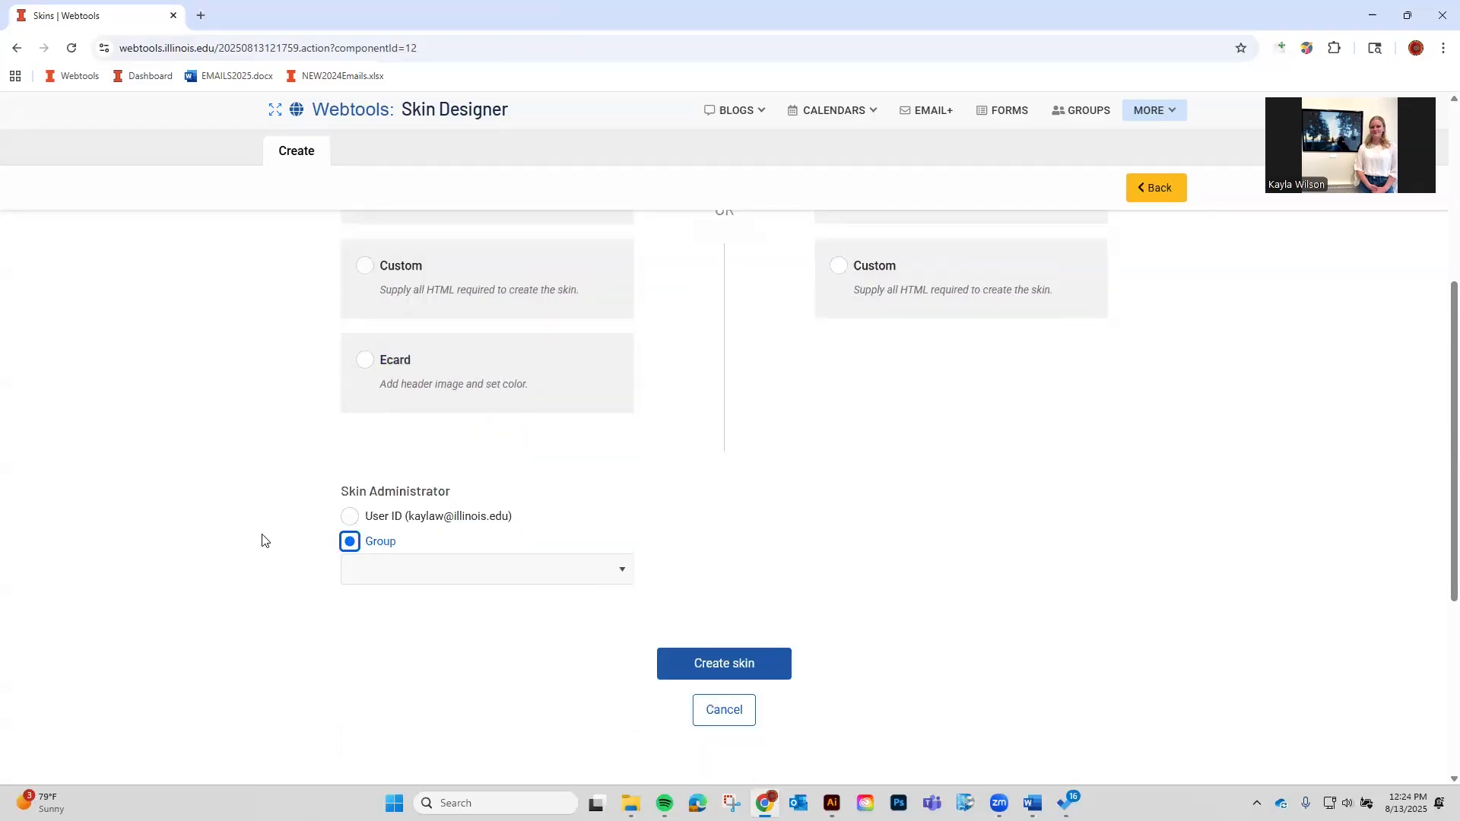
left_click(380, 578)
left_click(401, 551)
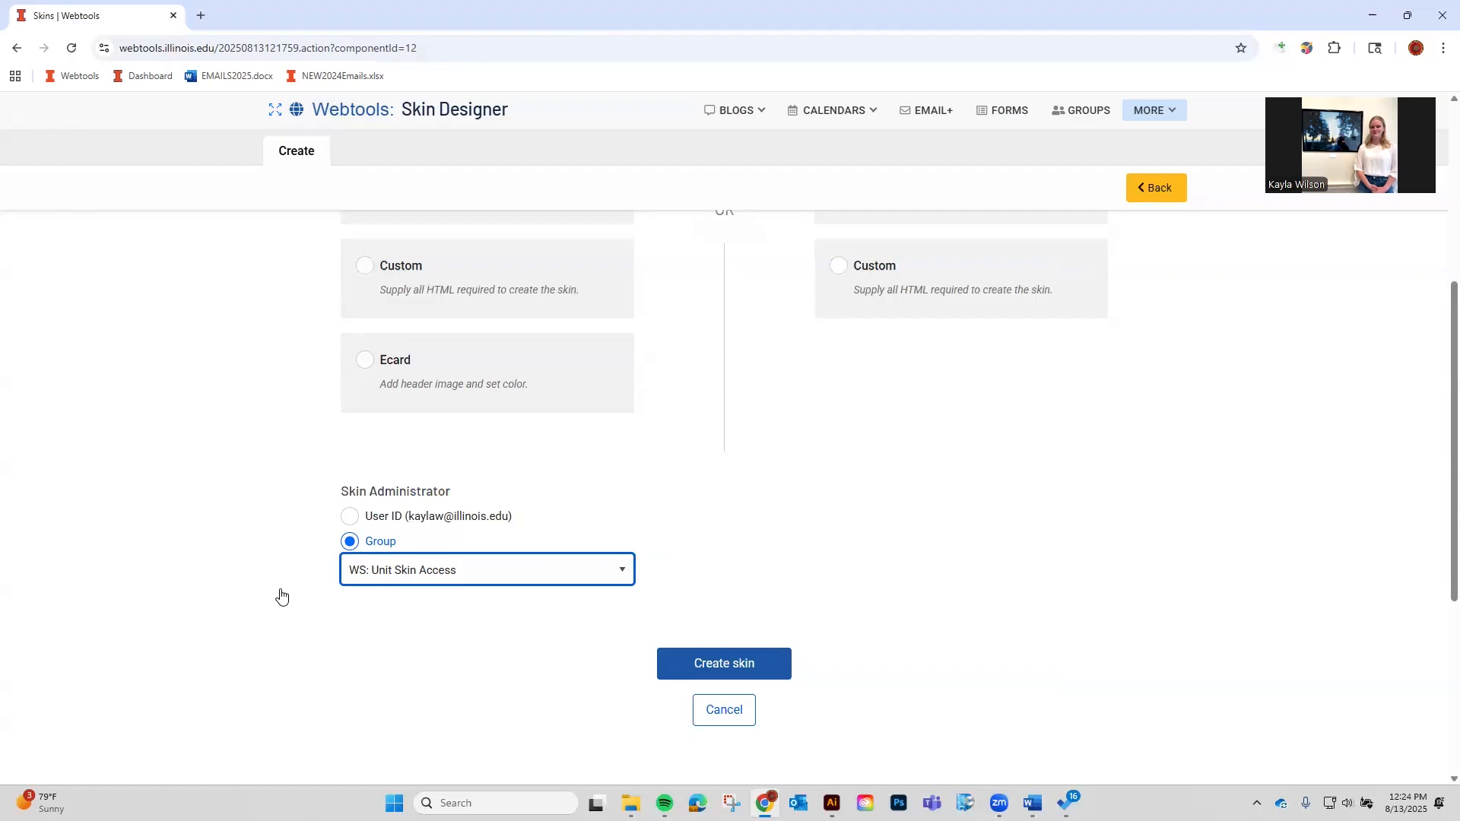
left_click(351, 517)
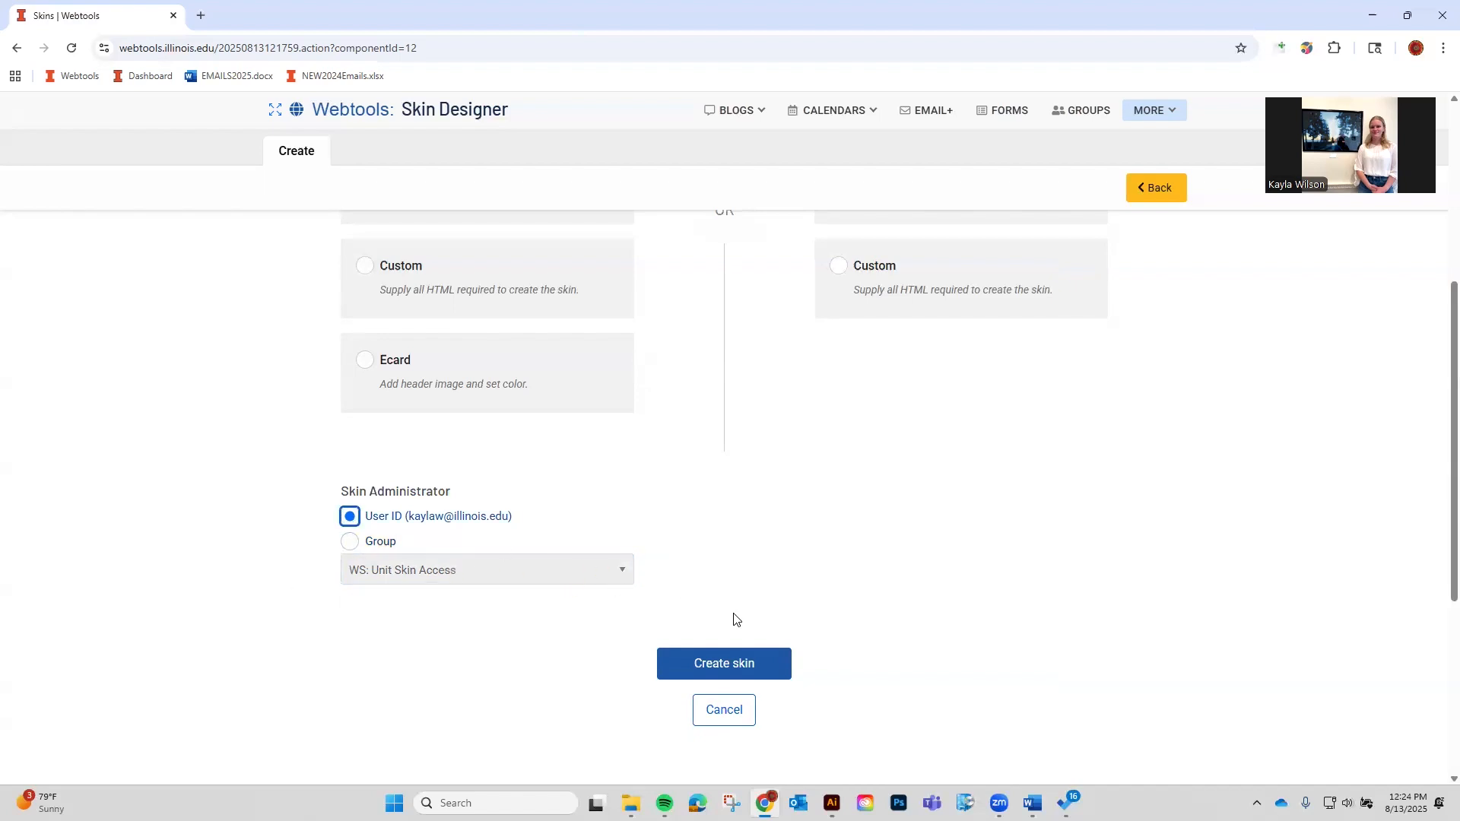
scroll(782, 606, "down", 3)
scroll(783, 595, "up", 1)
scroll(782, 608, "up", 3)
scroll(776, 605, "down", 2)
left_click(768, 598)
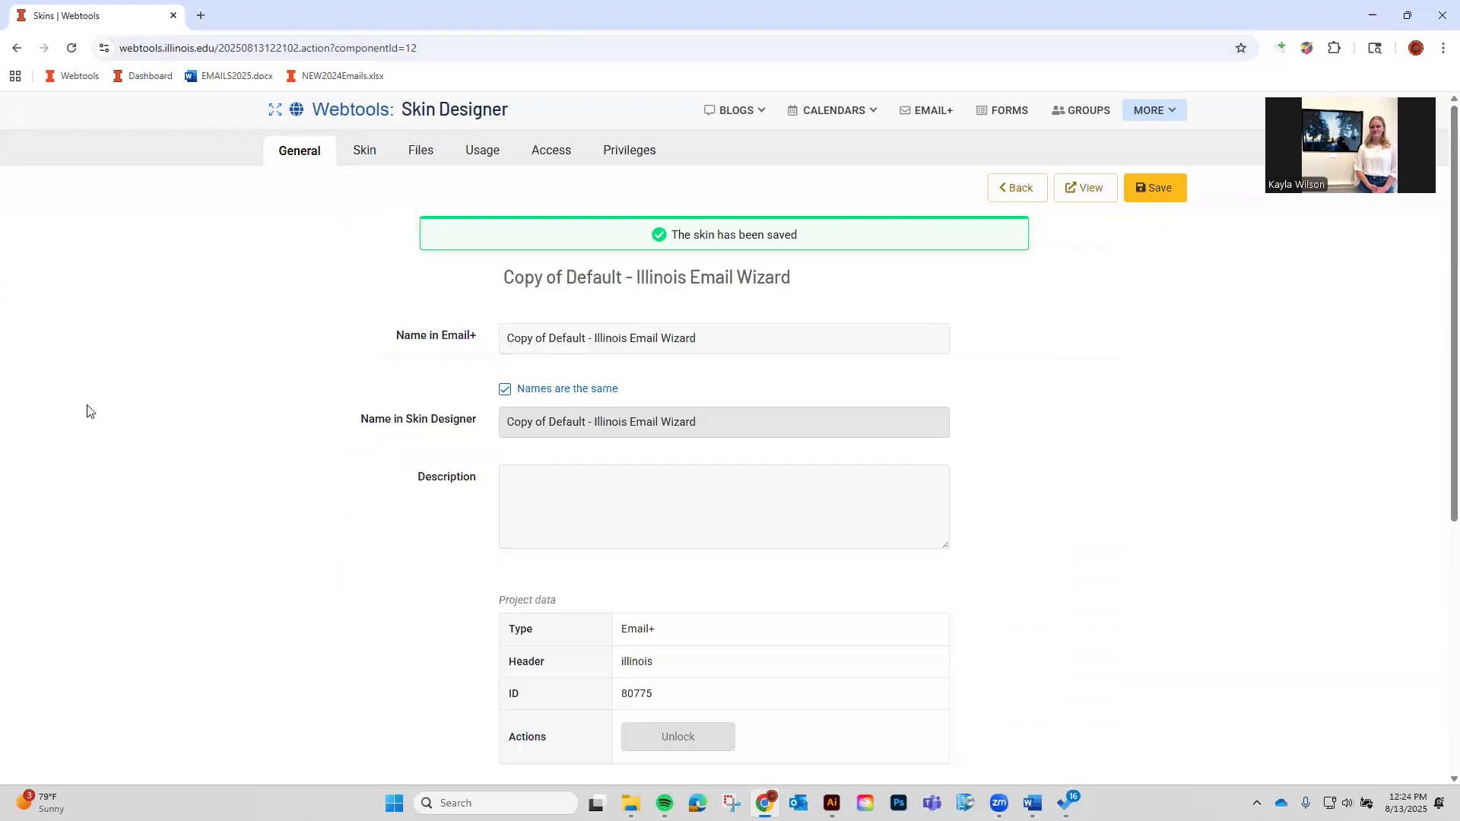
Select the new skin's Name in Email+ value, then go to the Email+ My Emails list.
scroll(352, 466, "down", 4)
scroll(456, 494, "up", 4)
left_click(745, 339)
triple_click(582, 325)
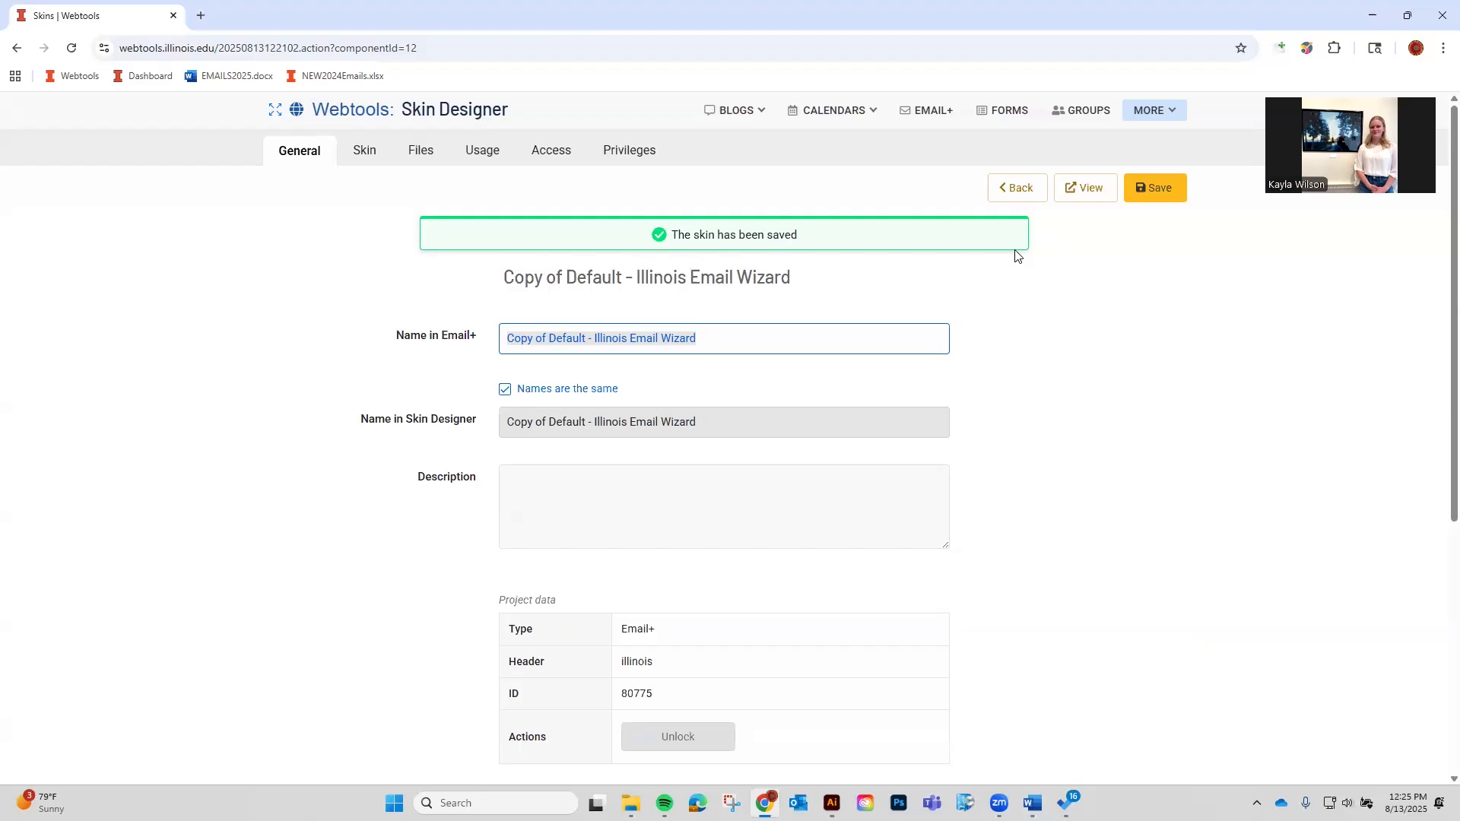
left_click(938, 115)
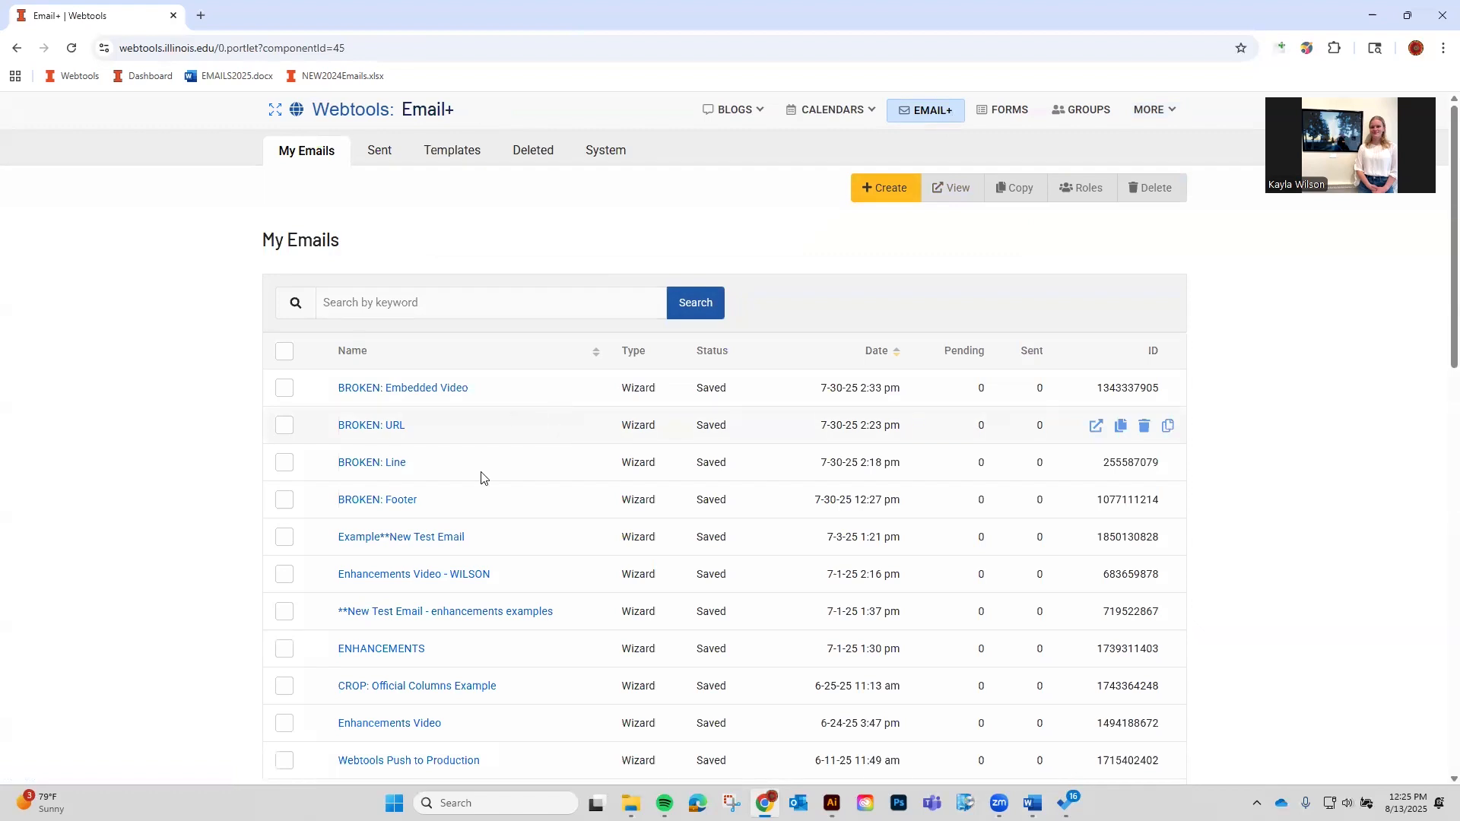
Switch CROP: Official Columns Example's skin from Crop Sciences - Email to StratCom and save.
left_click(424, 688)
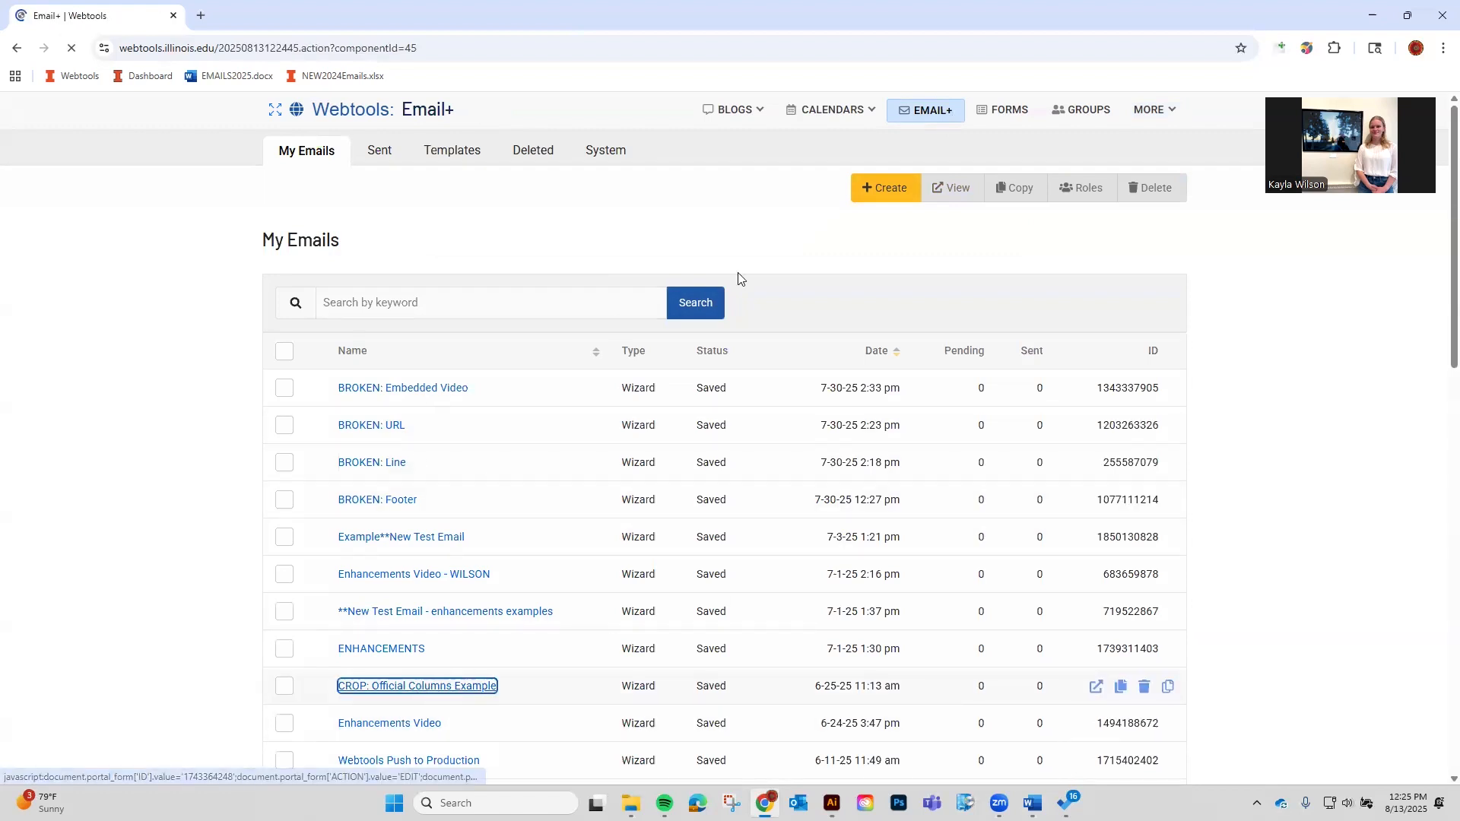
left_click(462, 152)
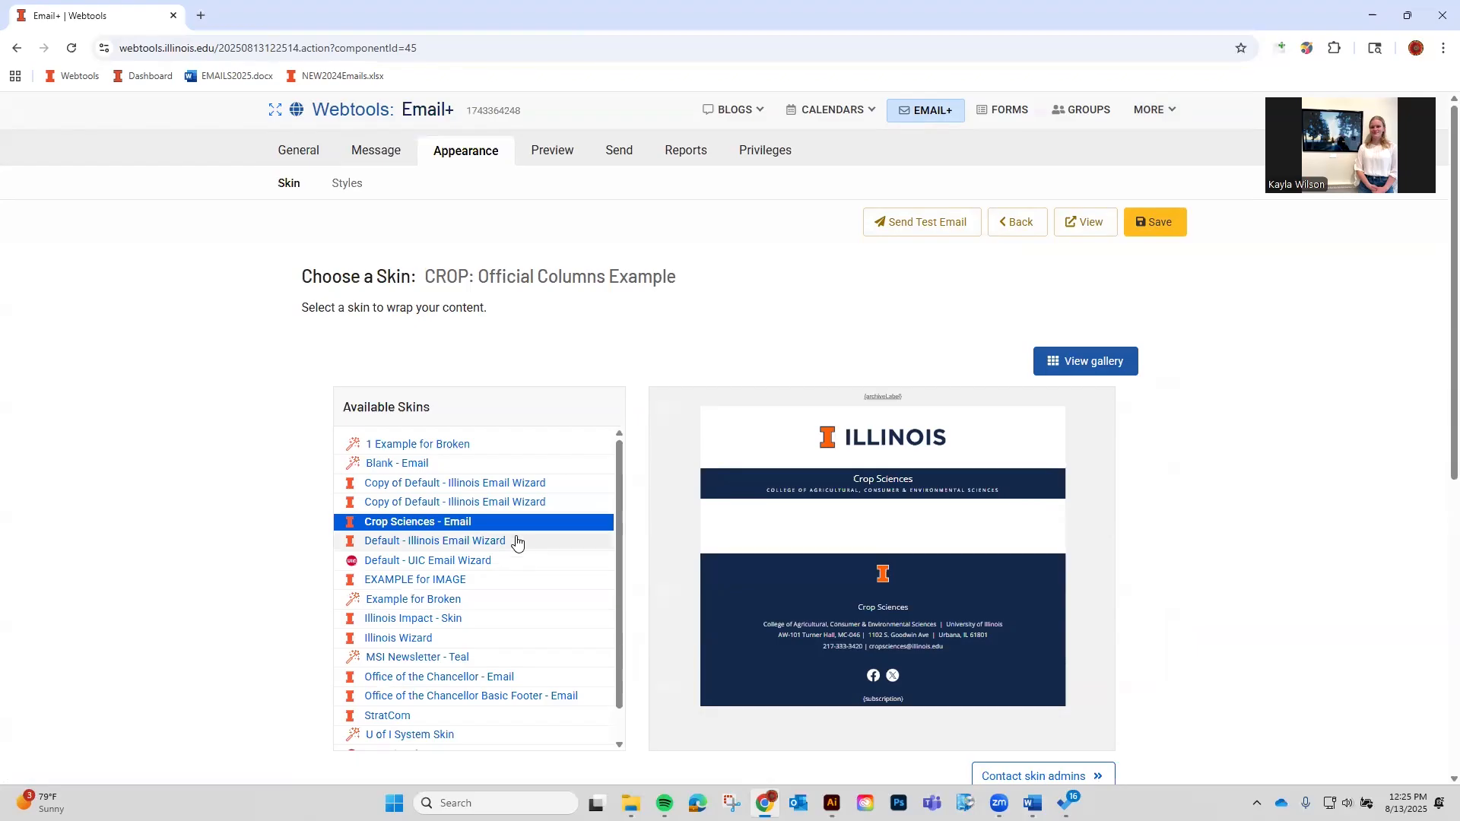
scroll(512, 540, "down", 1)
scroll(494, 578, "up", 1)
scroll(468, 533, "down", 1)
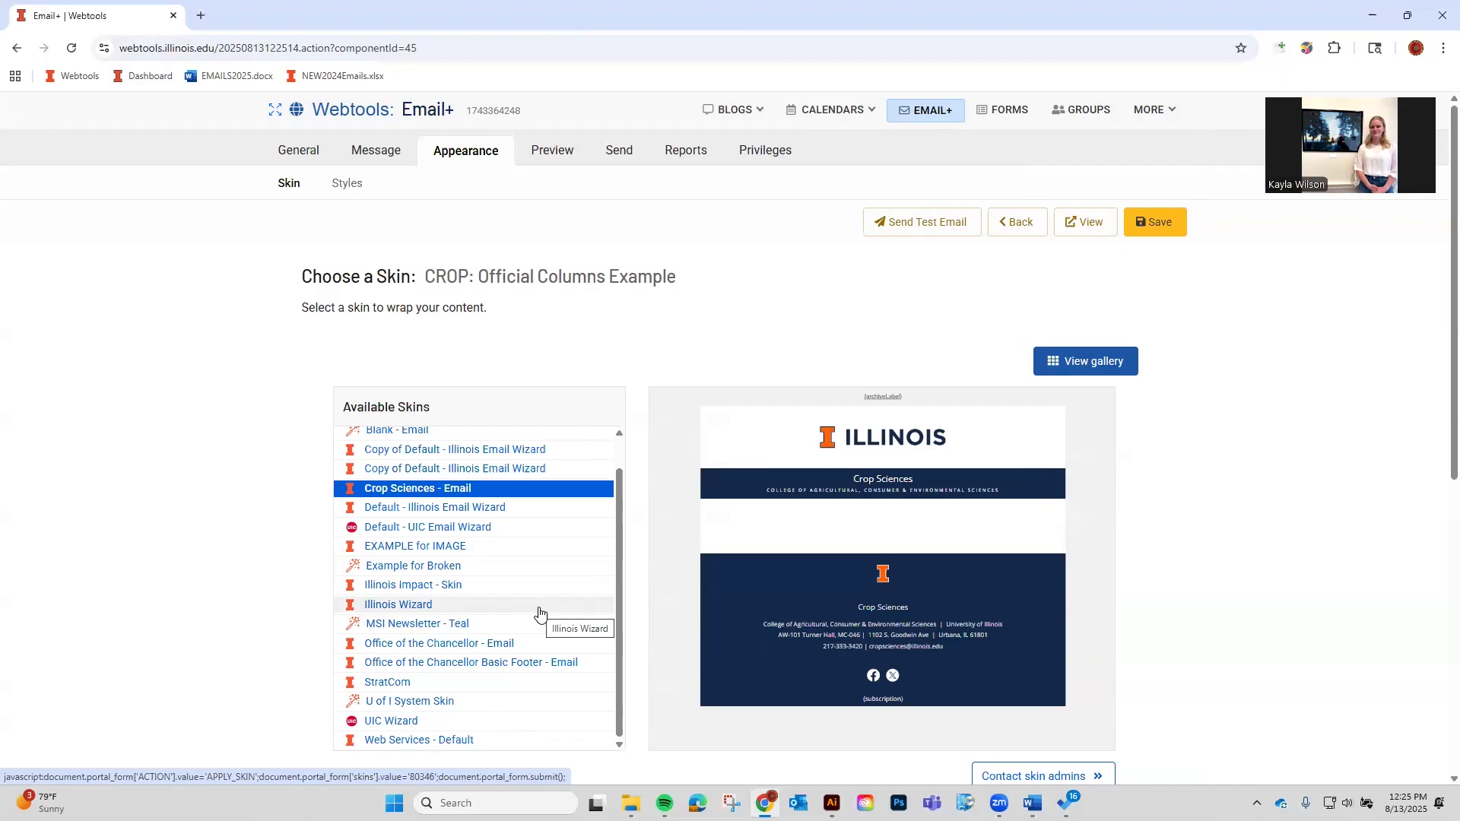
left_click(464, 686)
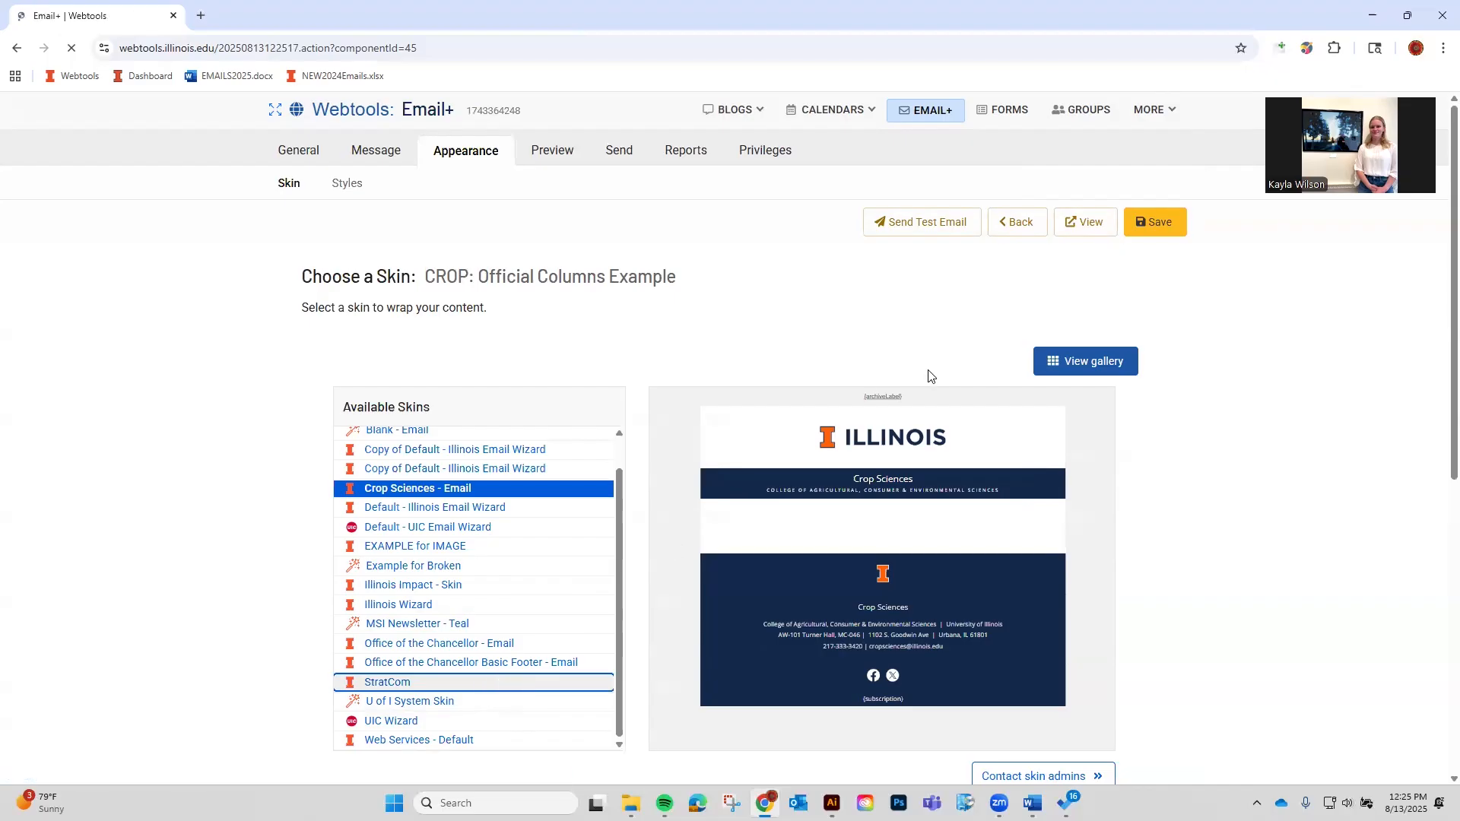
scroll(1236, 366, "down", 2)
scroll(1095, 482, "up", 1)
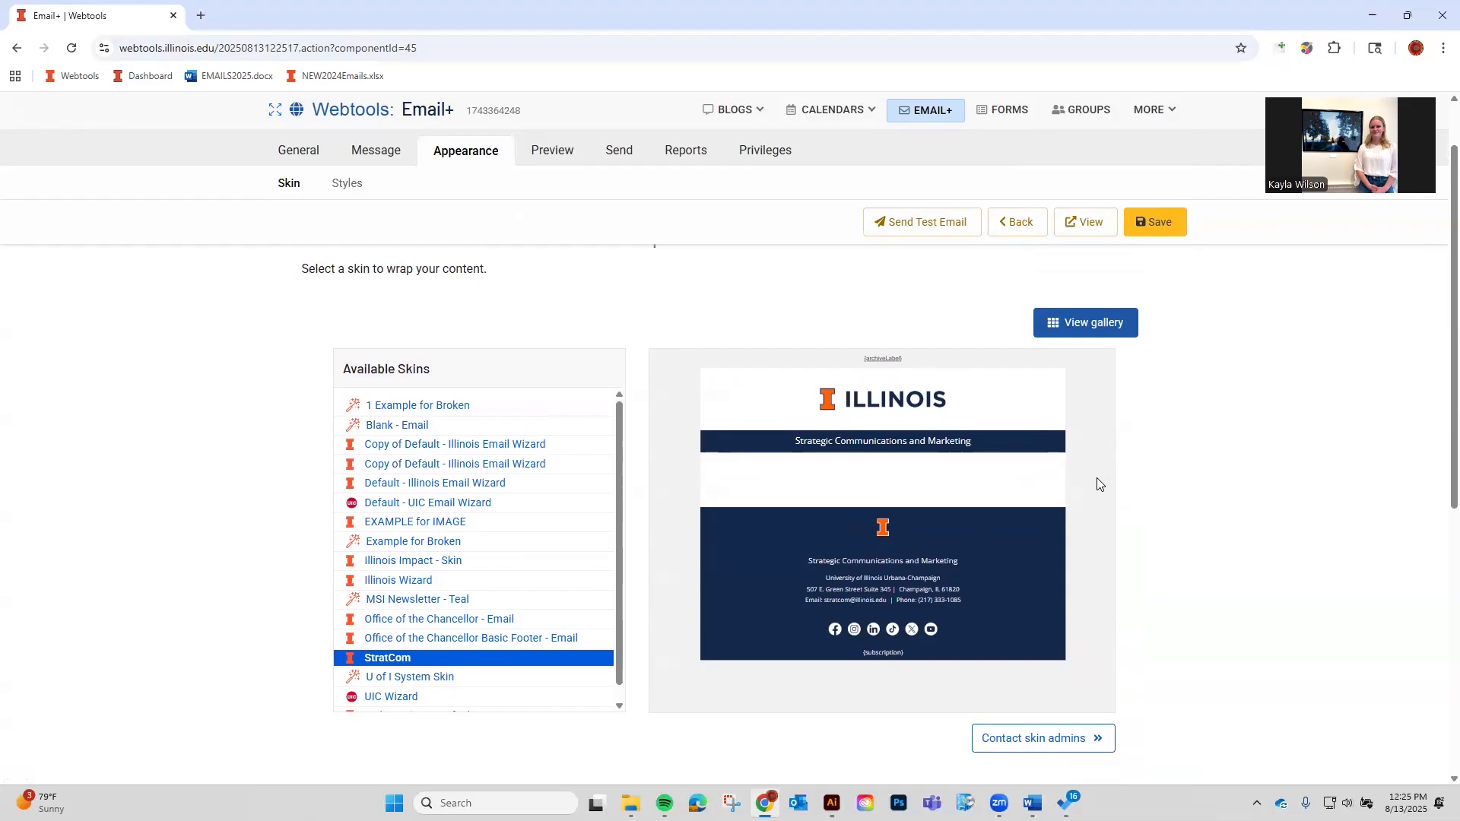
scroll(852, 578, "down", 1)
scroll(899, 630, "up", 1)
left_click(1160, 222)
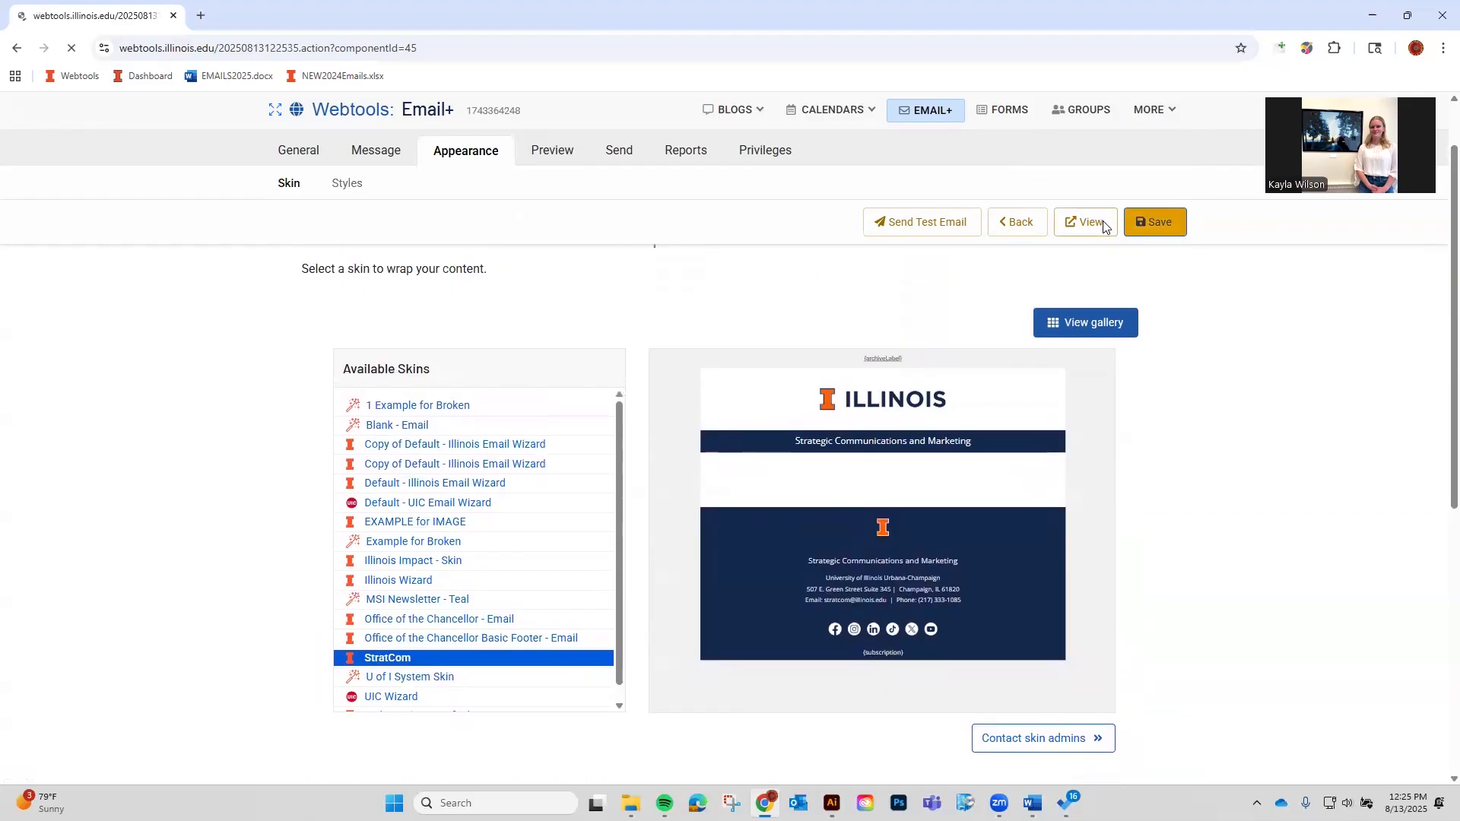
Preview the CROP email, follow its Strategic Communications and Marketing header link, and return to Email+.
left_click(1087, 222)
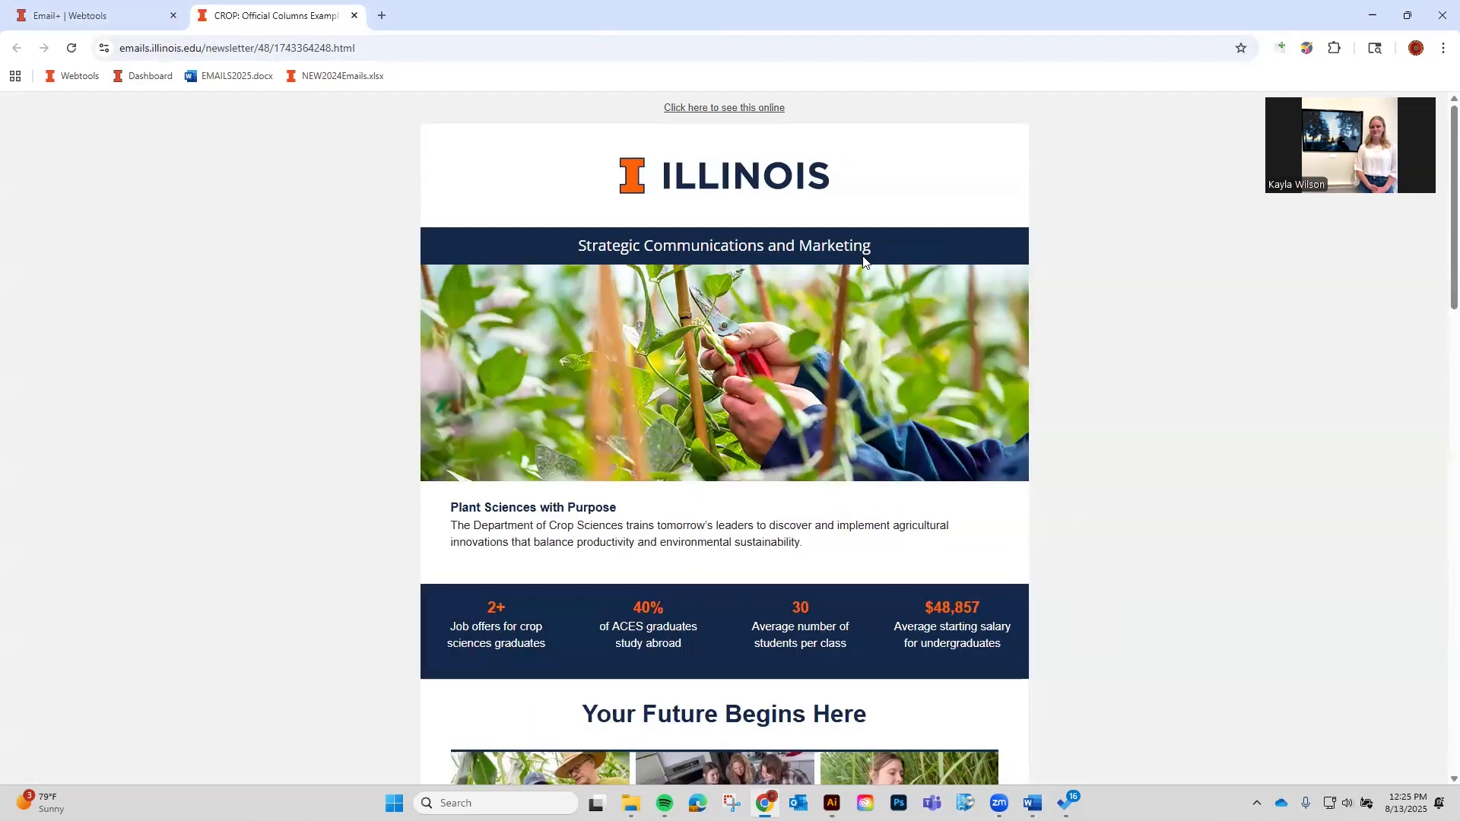
scroll(779, 345, "down", 15)
scroll(795, 680, "down", 3)
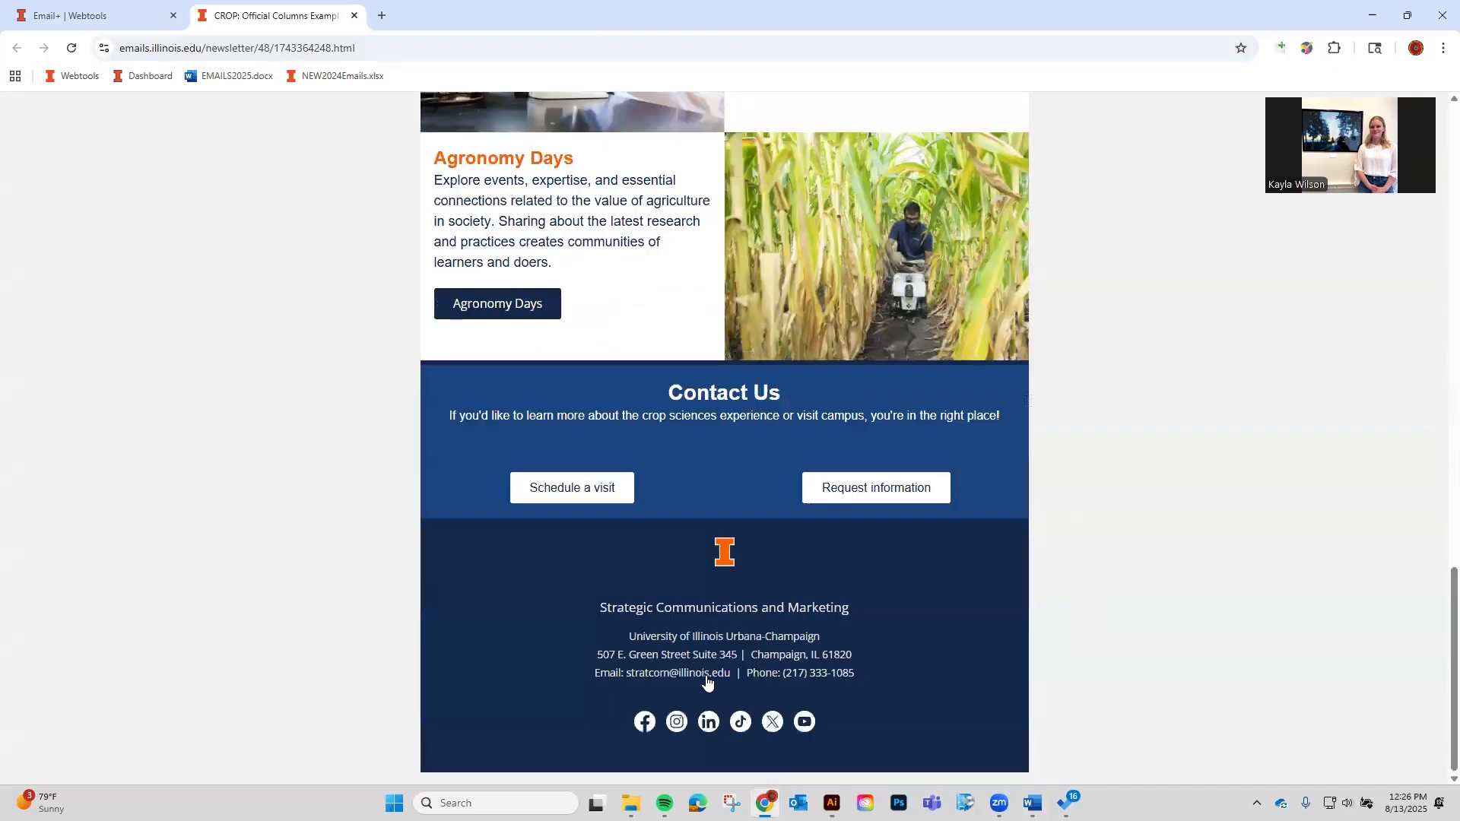
scroll(801, 675, "up", 10)
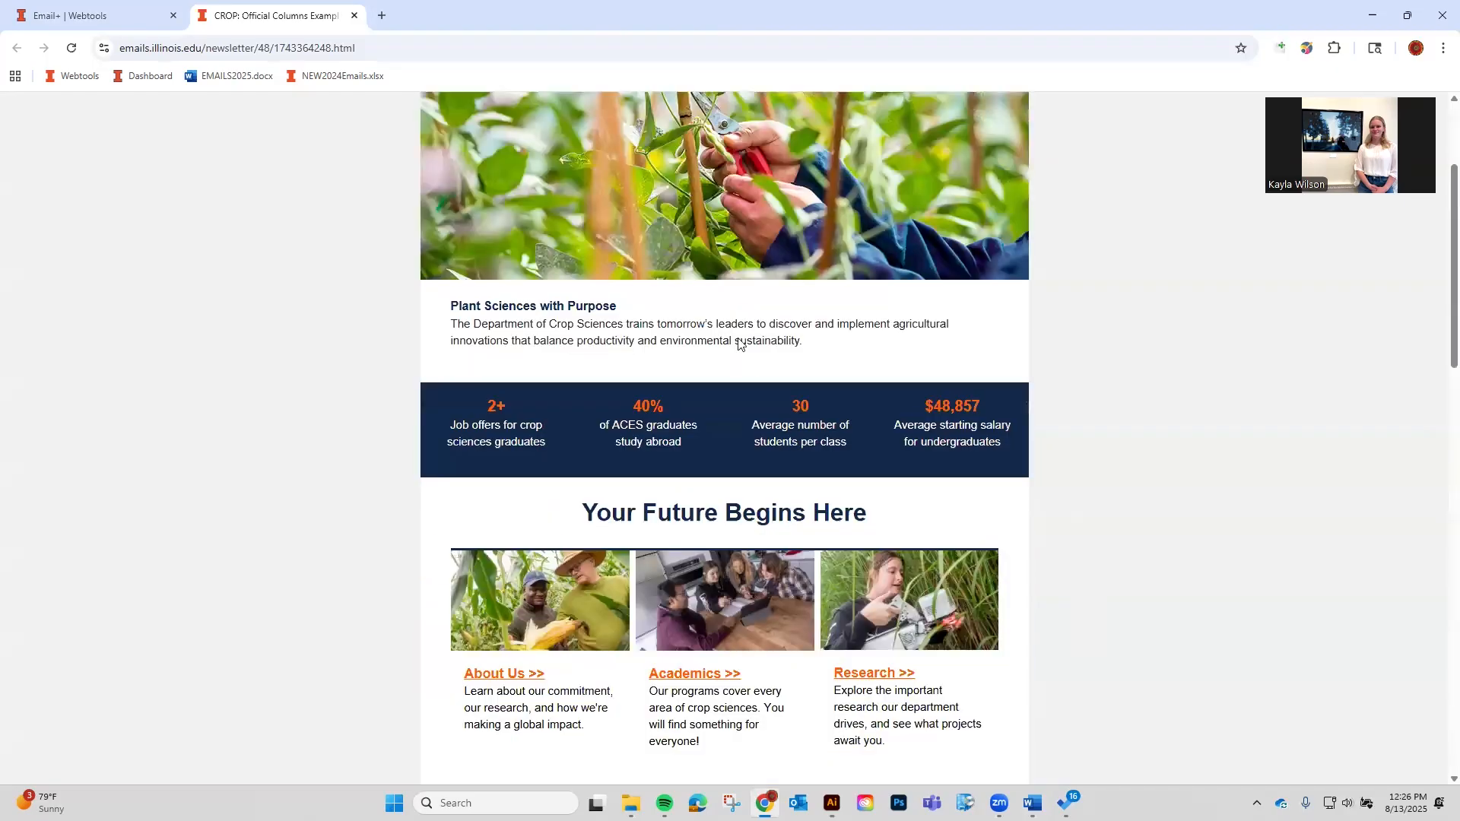
scroll(743, 343, "up", 3)
left_click(800, 249)
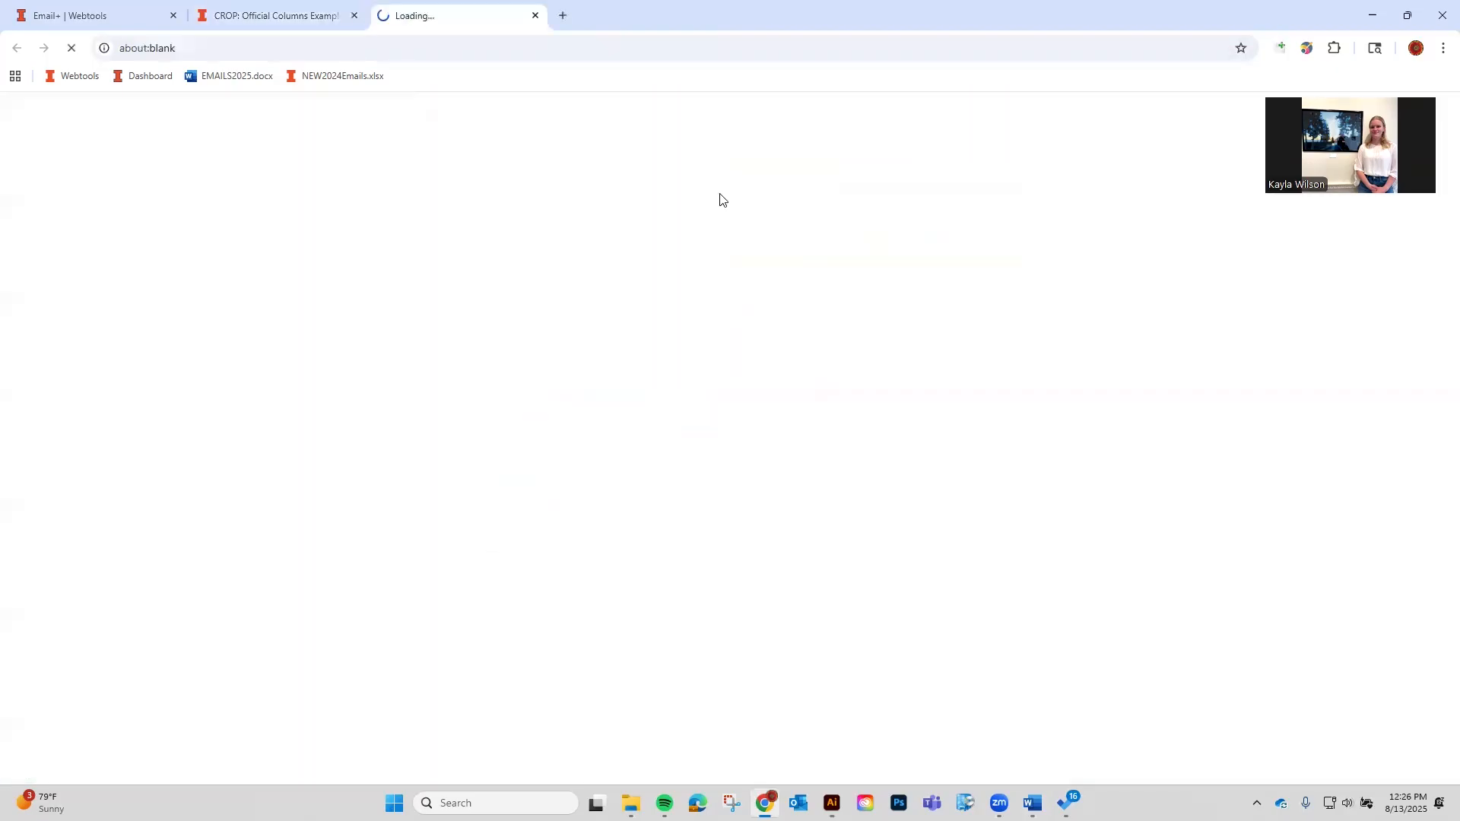
left_click(118, 6)
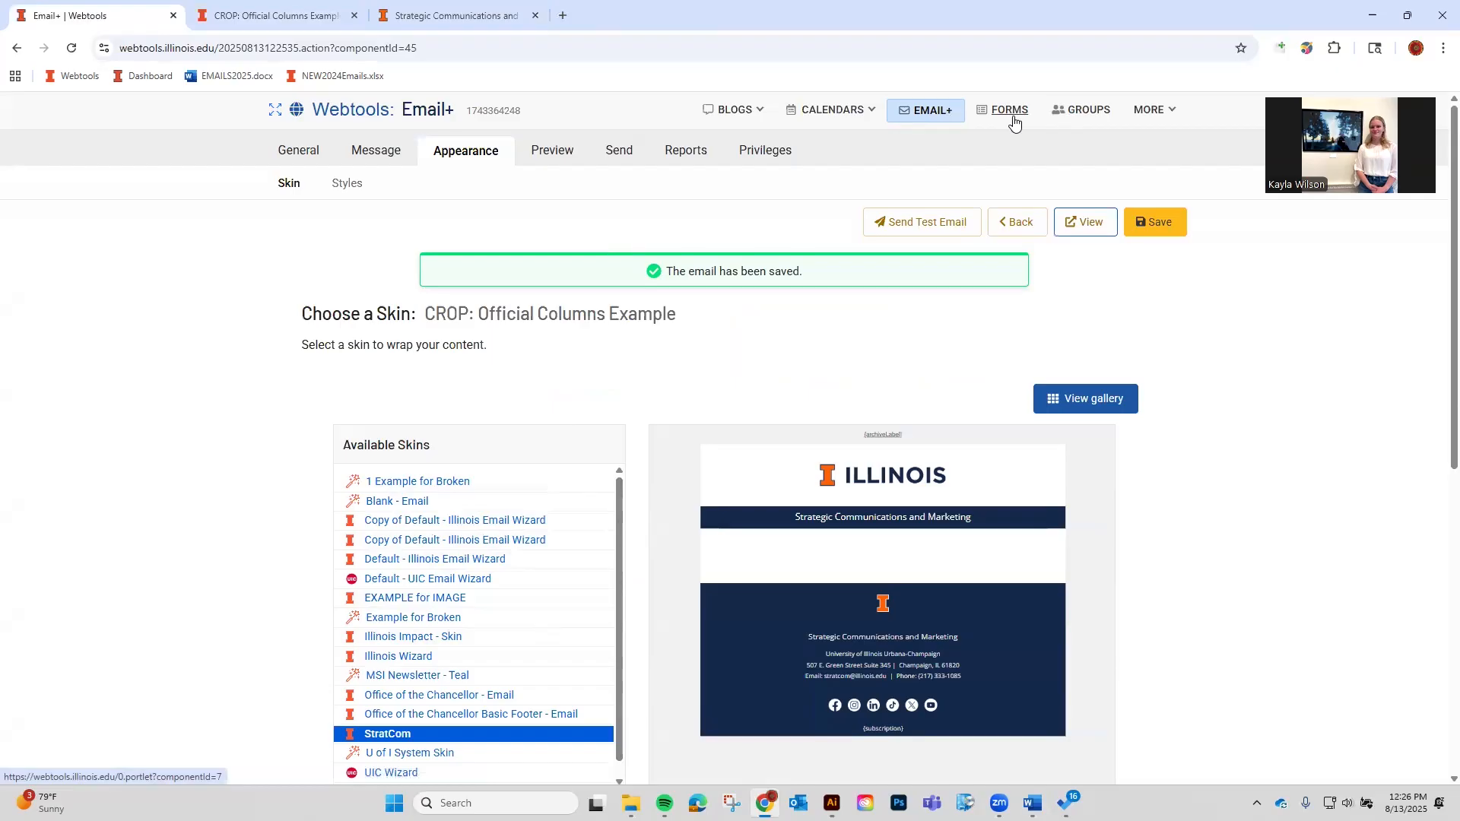
mouse_move(1139, 124)
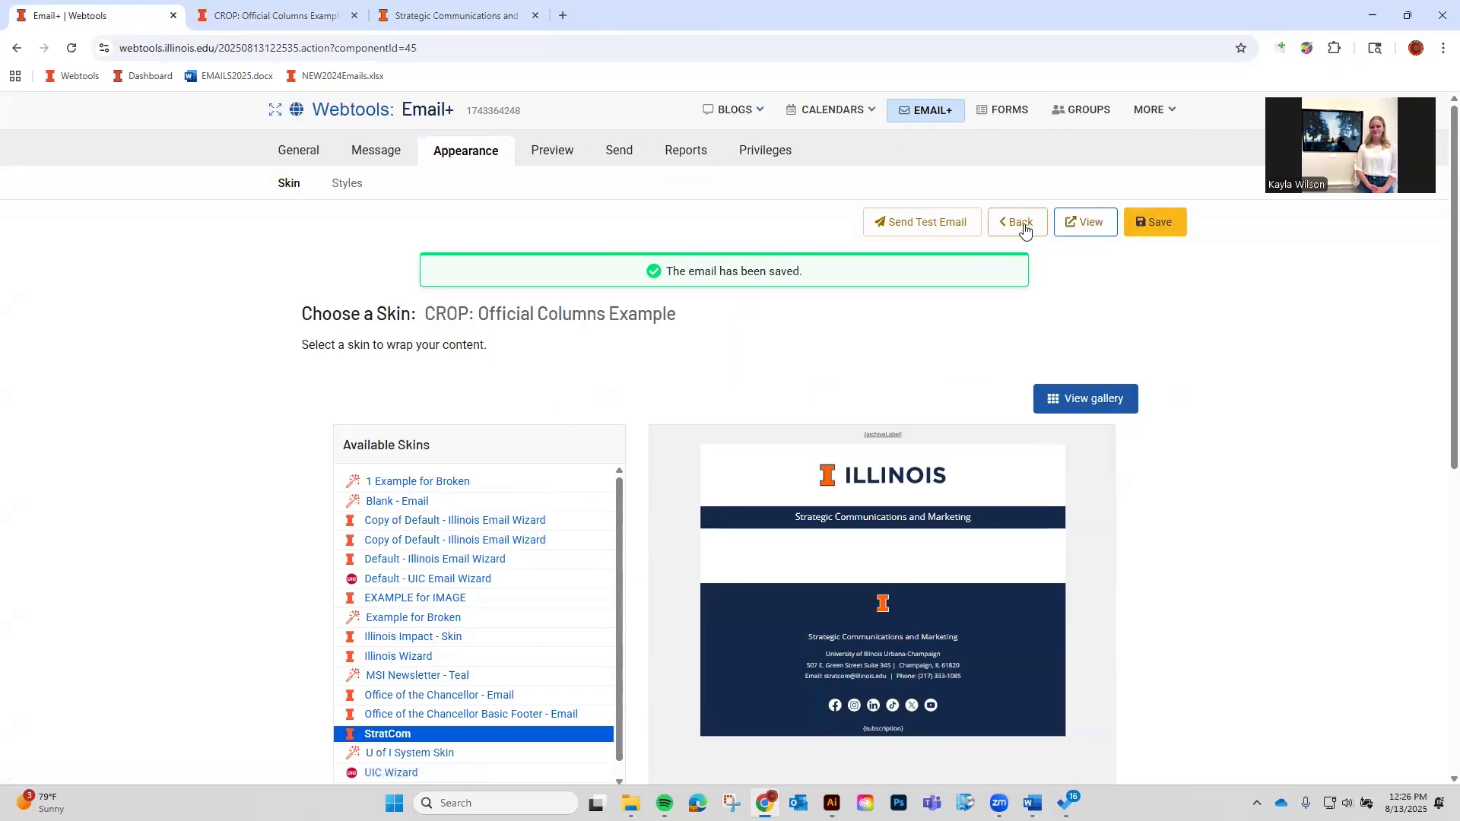
Rename the skin's Email+ name to 'Example for Skin Designer Video' and save it.
left_click(1128, 226)
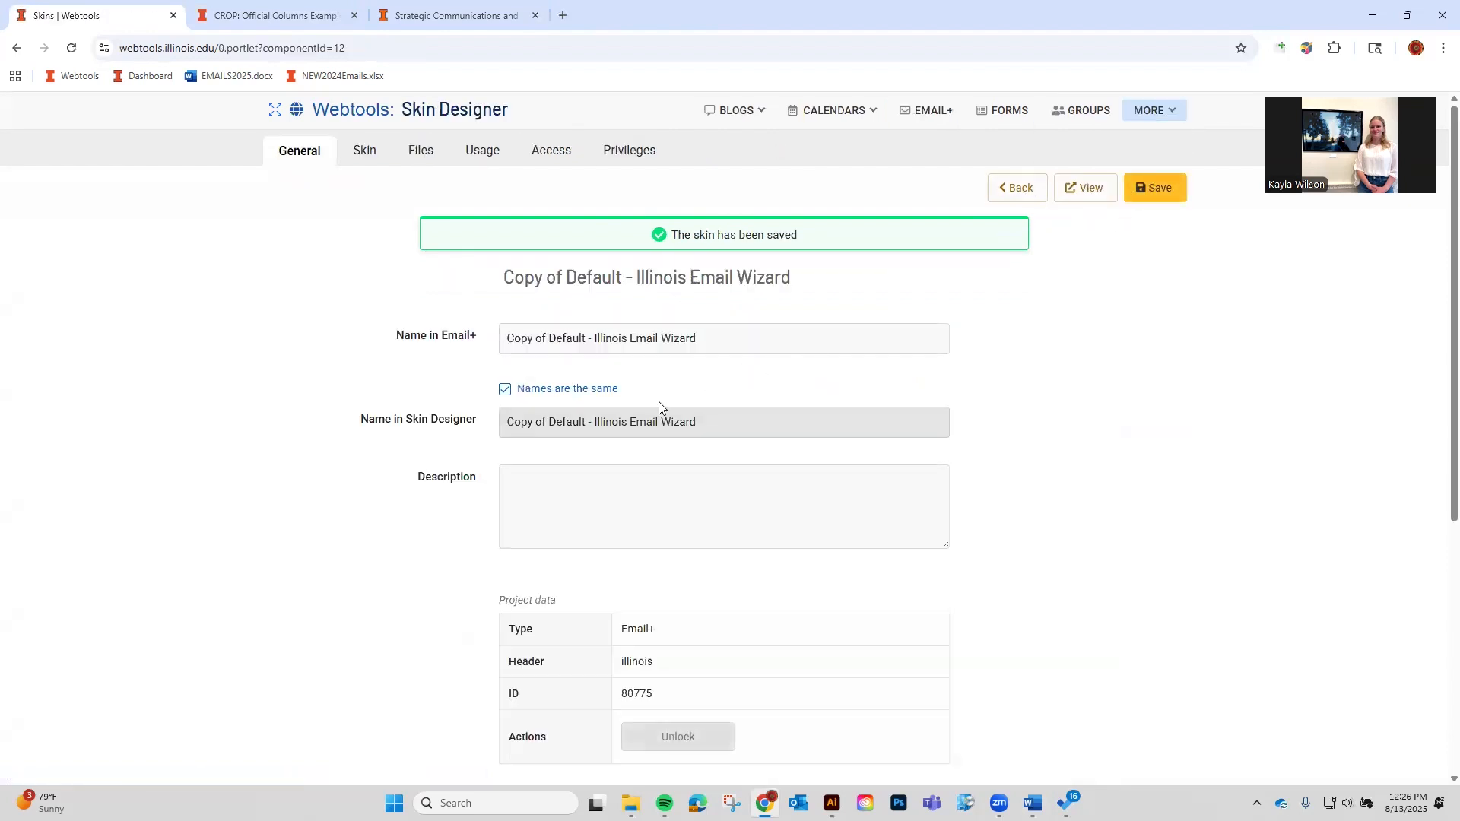
left_click_drag(399, 340, 478, 328)
triple_click(671, 351)
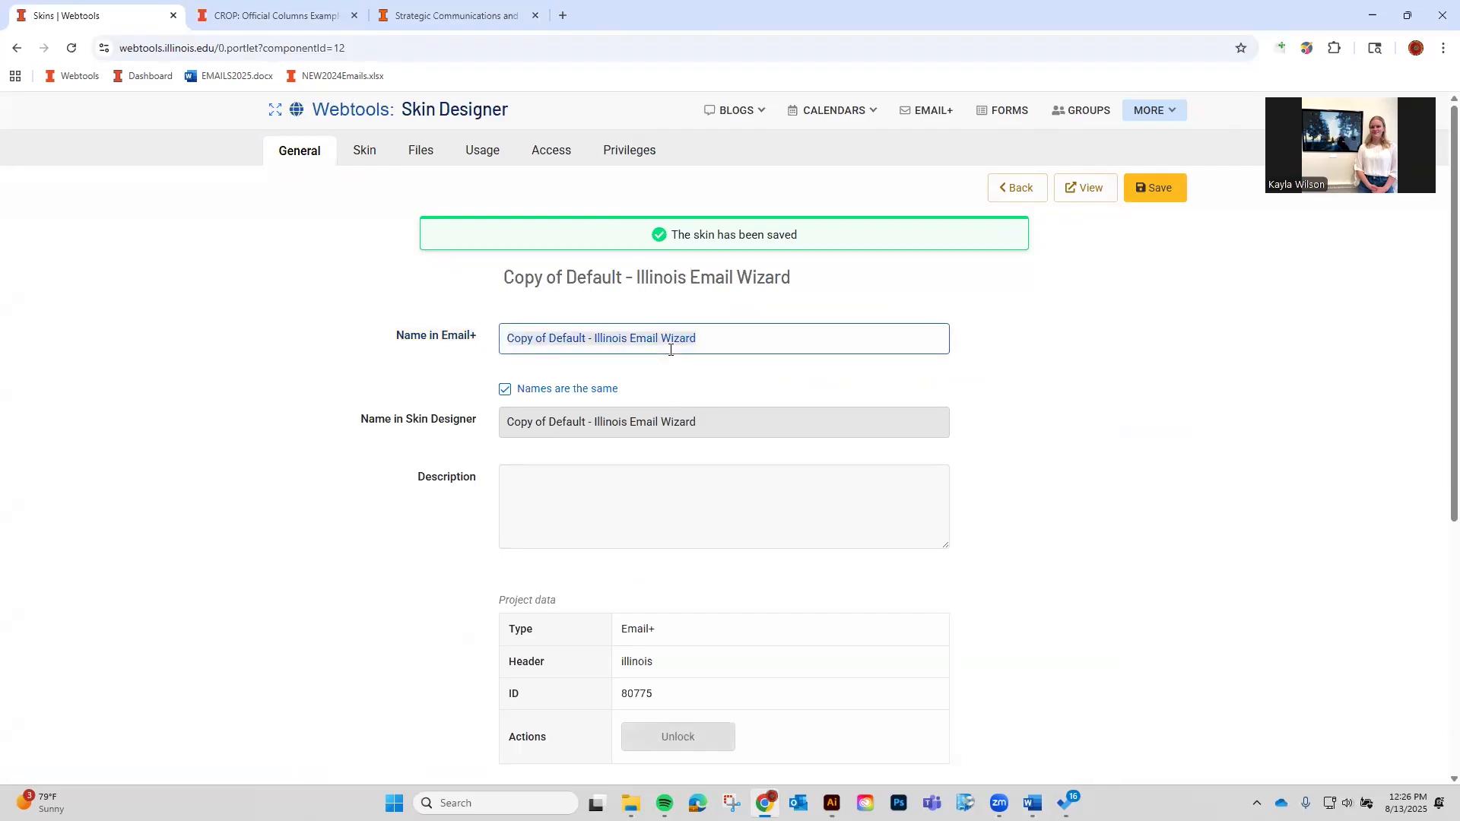
triple_click(847, 353)
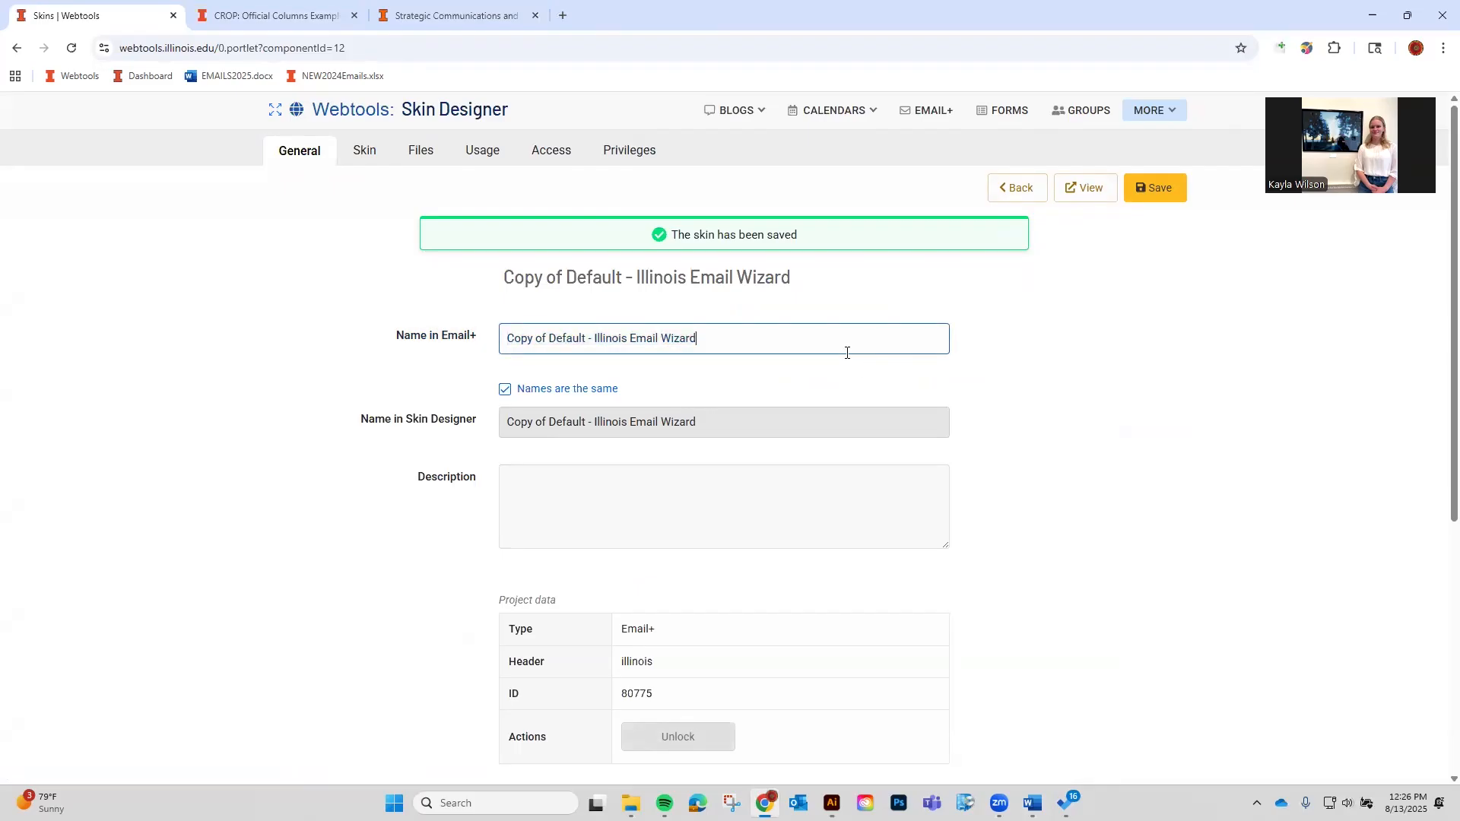
left_click(931, 111)
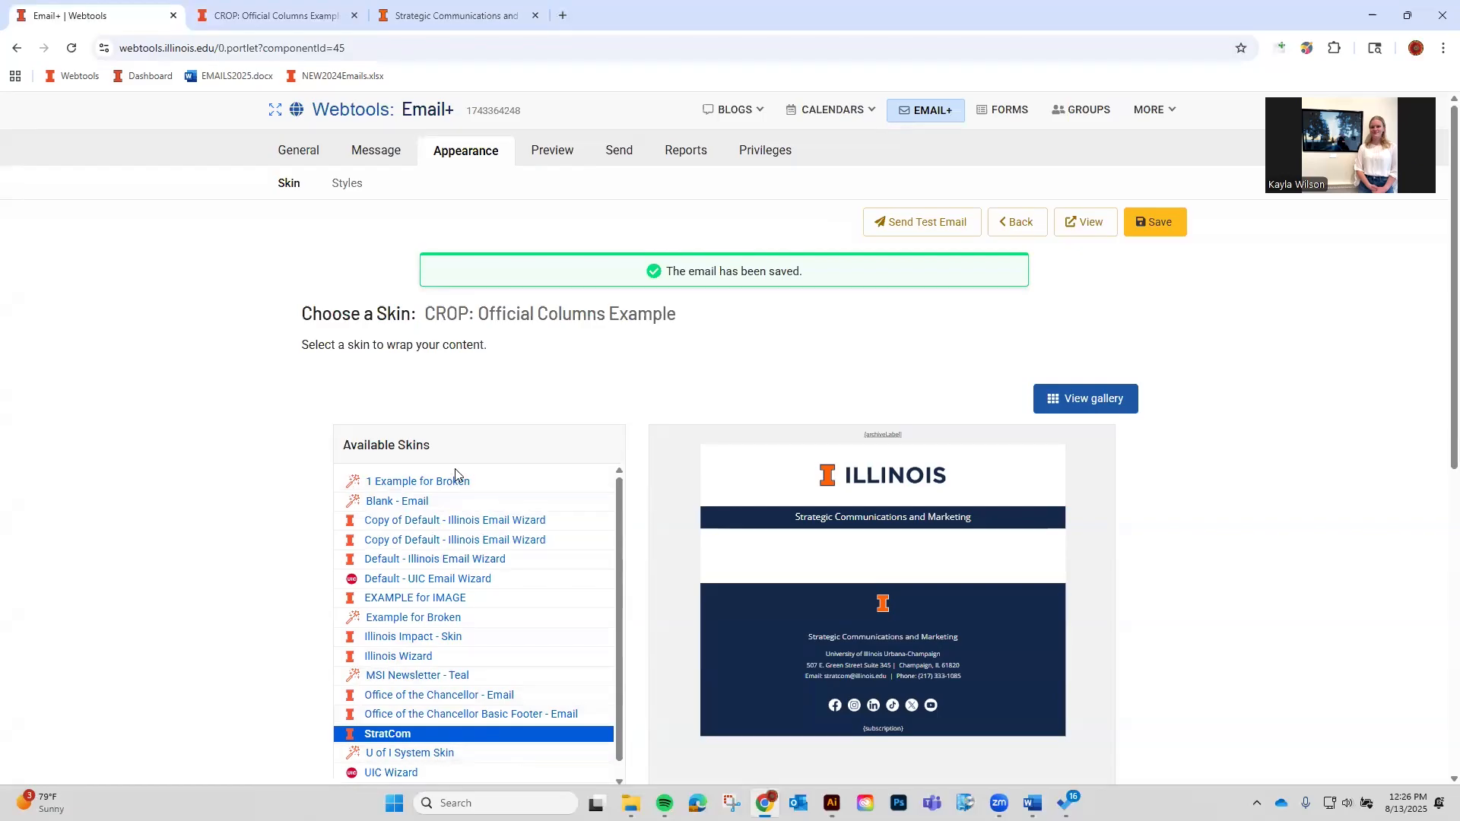
left_click(1175, 112)
left_click(1080, 222)
left_click_drag(704, 339, 246, 342)
key("BackSpace")
type("Example for Skin Designer Video")
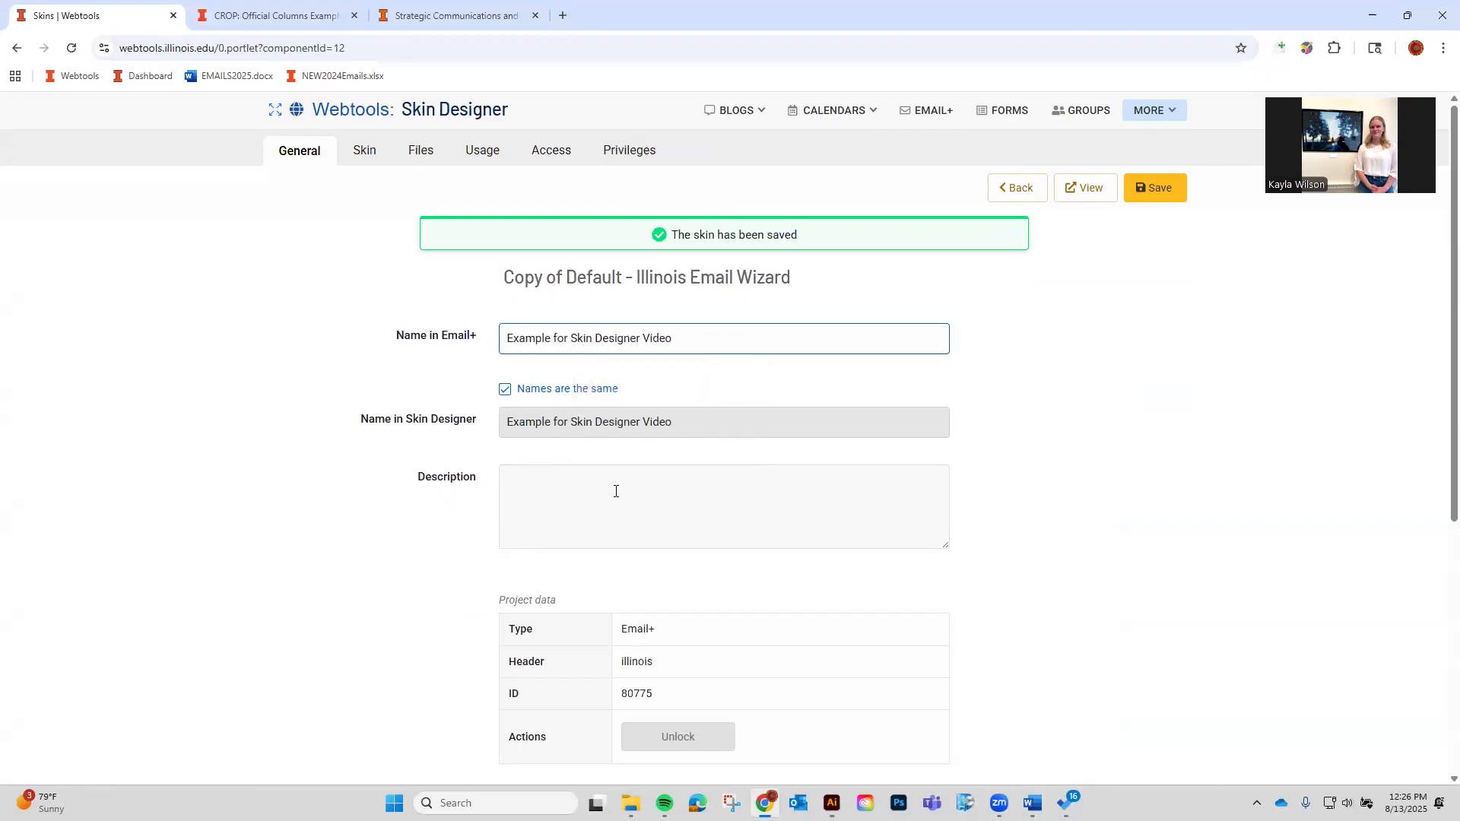
left_click(1155, 189)
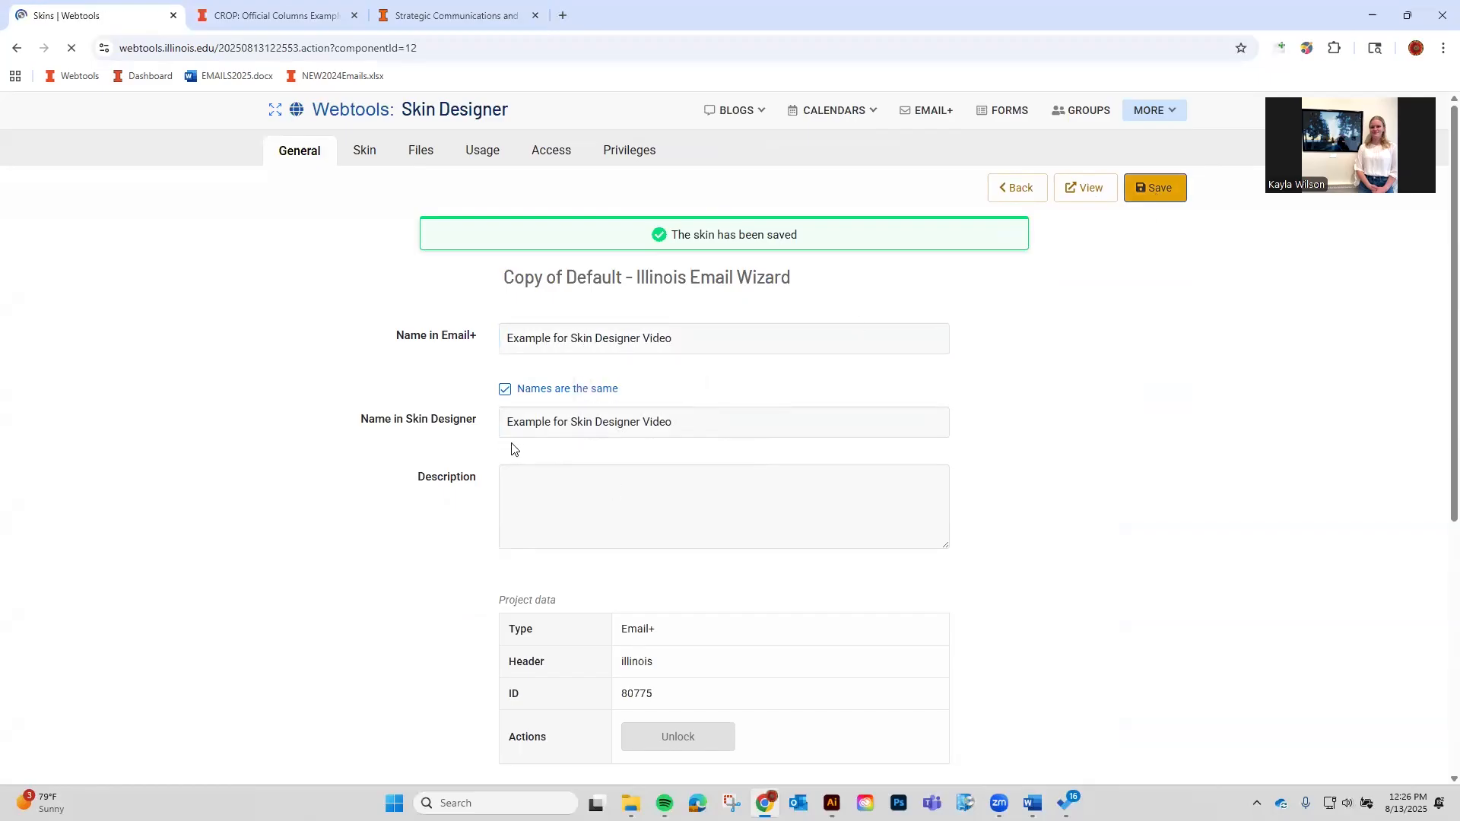
Uncheck 'Names are the same' and save a Skin Designer name prefixed with 11111.
left_click(525, 390)
left_click(525, 422)
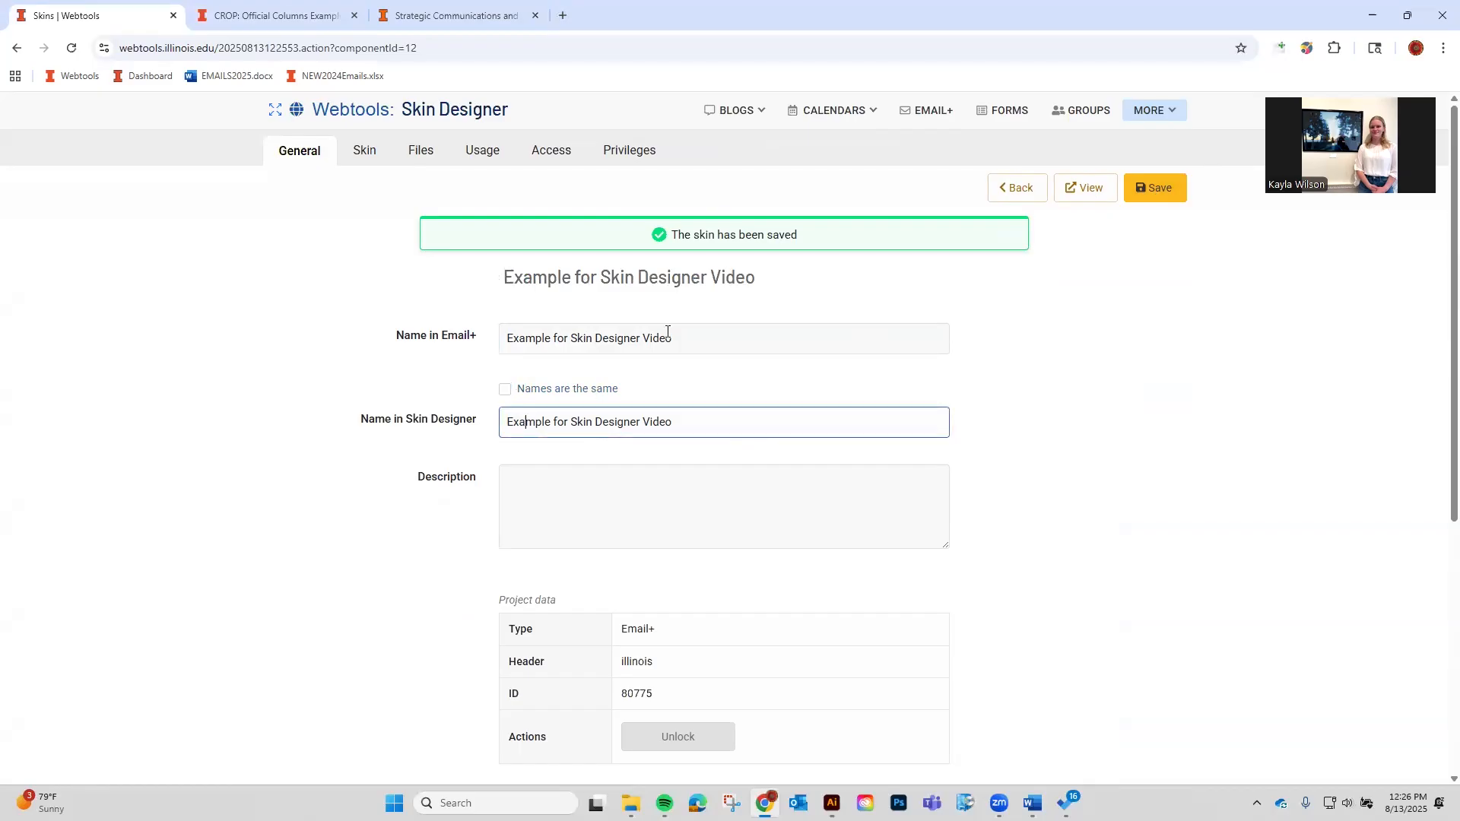
left_click_drag(700, 333, 449, 335)
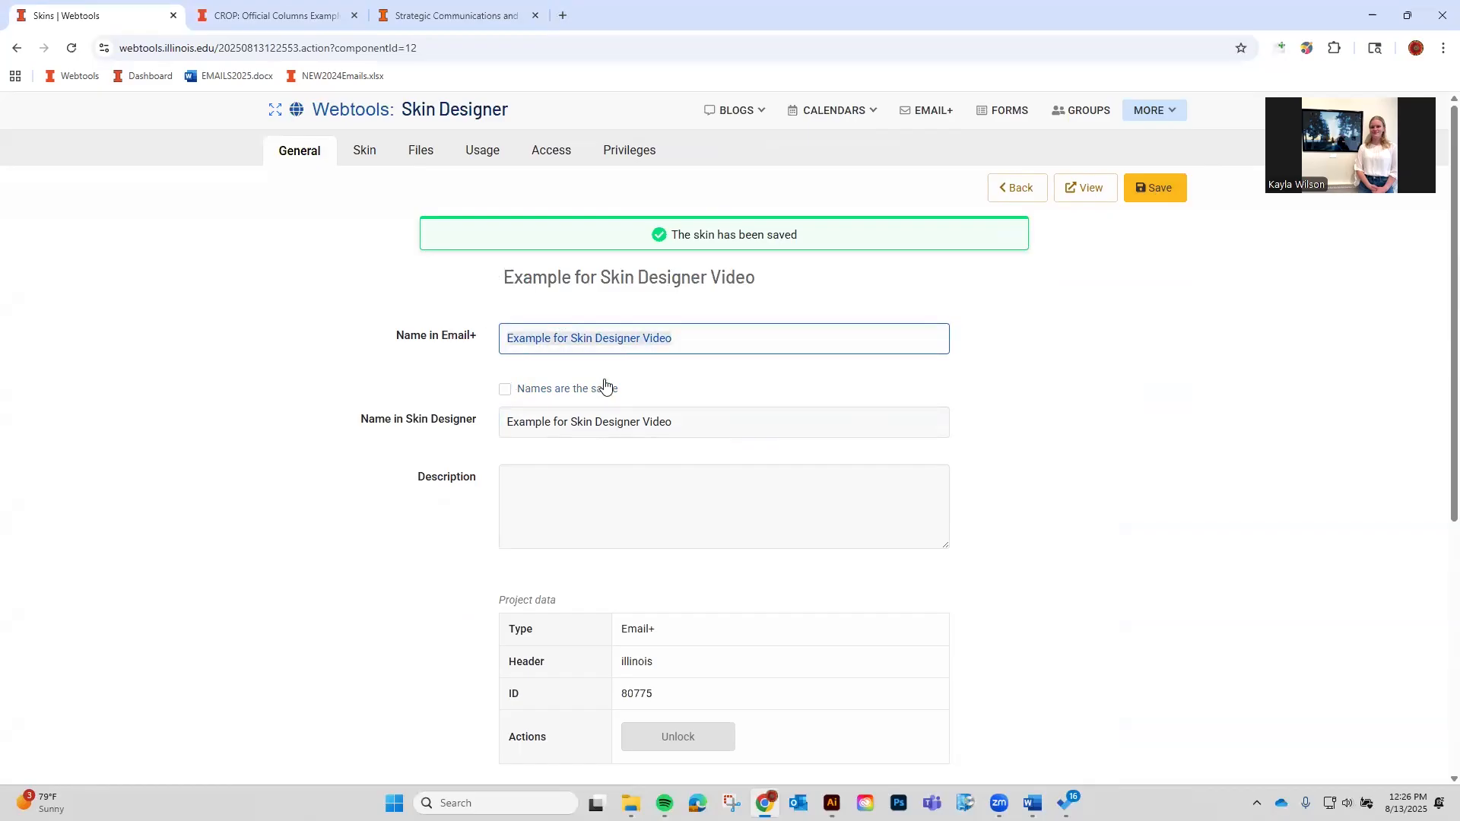
left_click(673, 346)
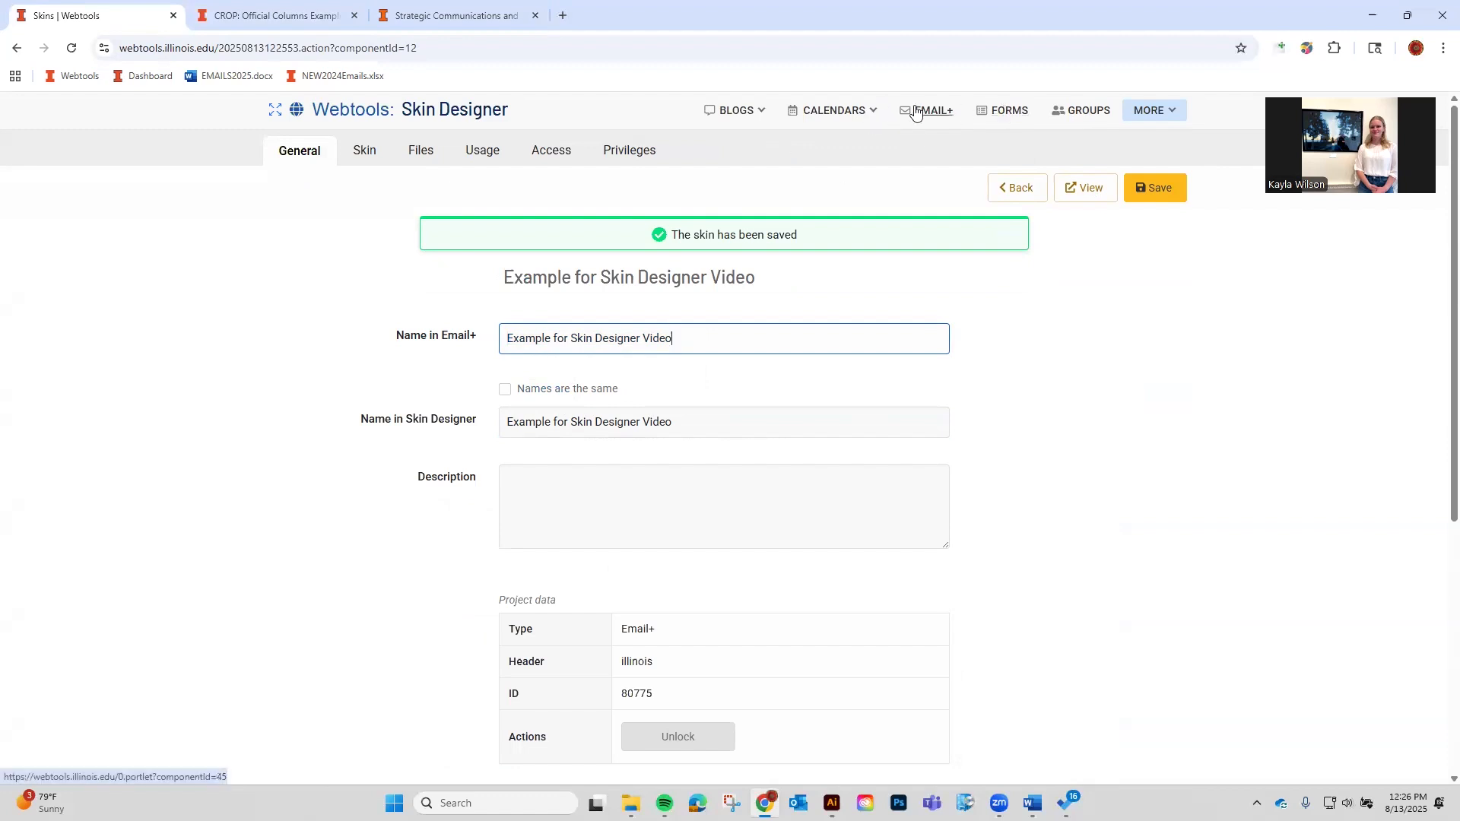
left_click_drag(720, 430, 325, 419)
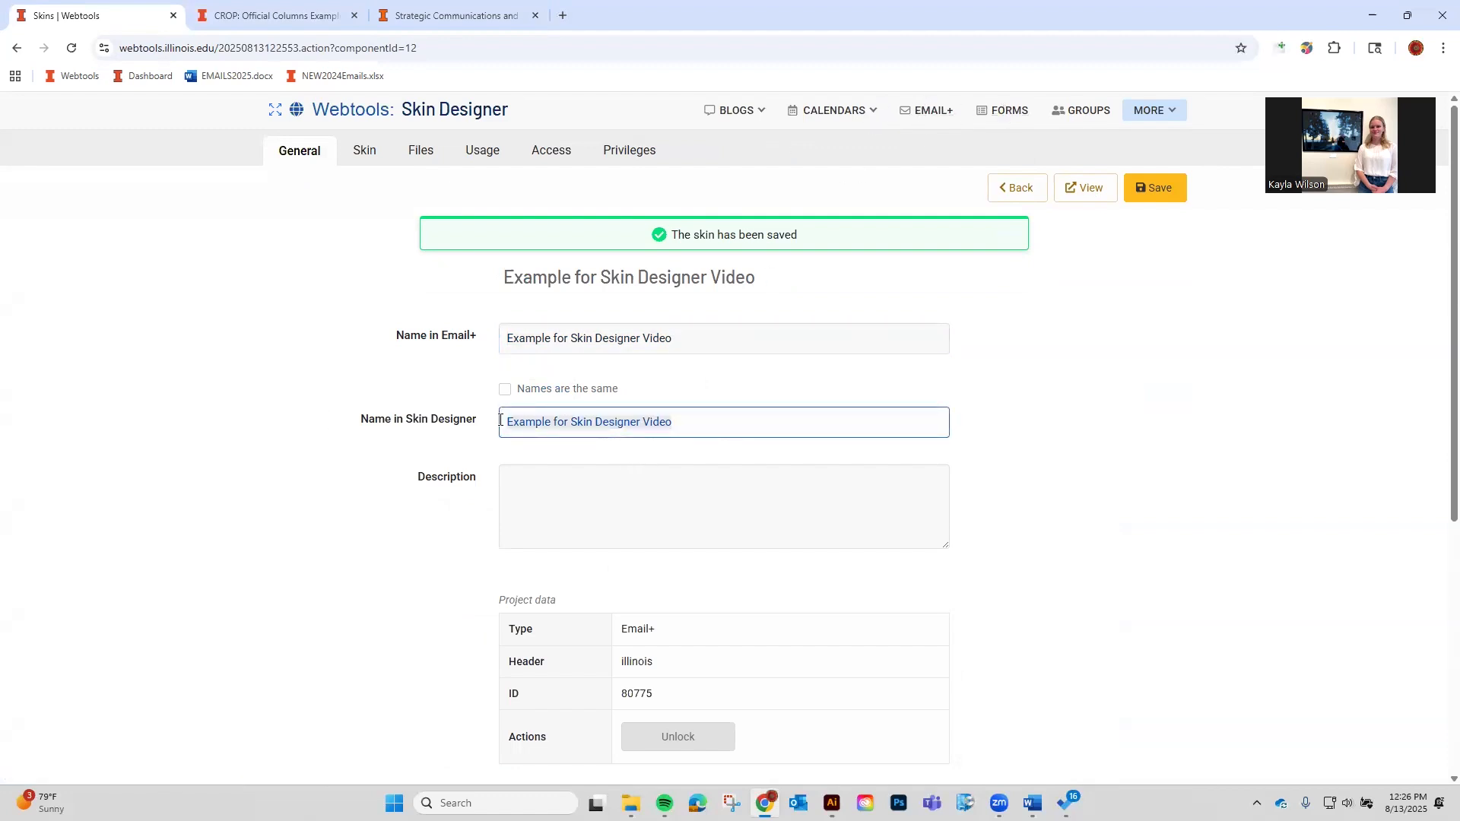
left_click(729, 432)
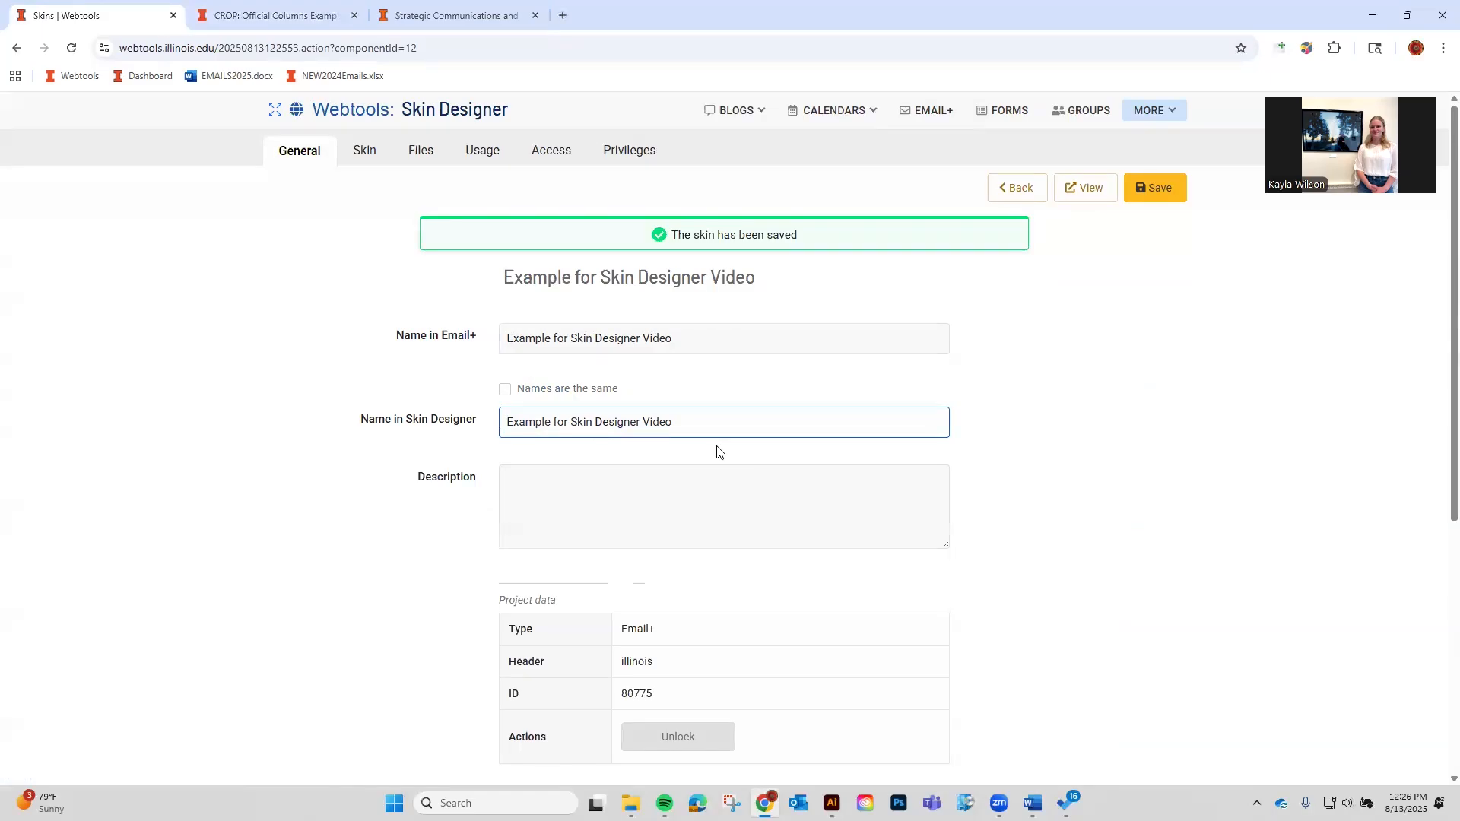
type("11111")
left_click(1174, 196)
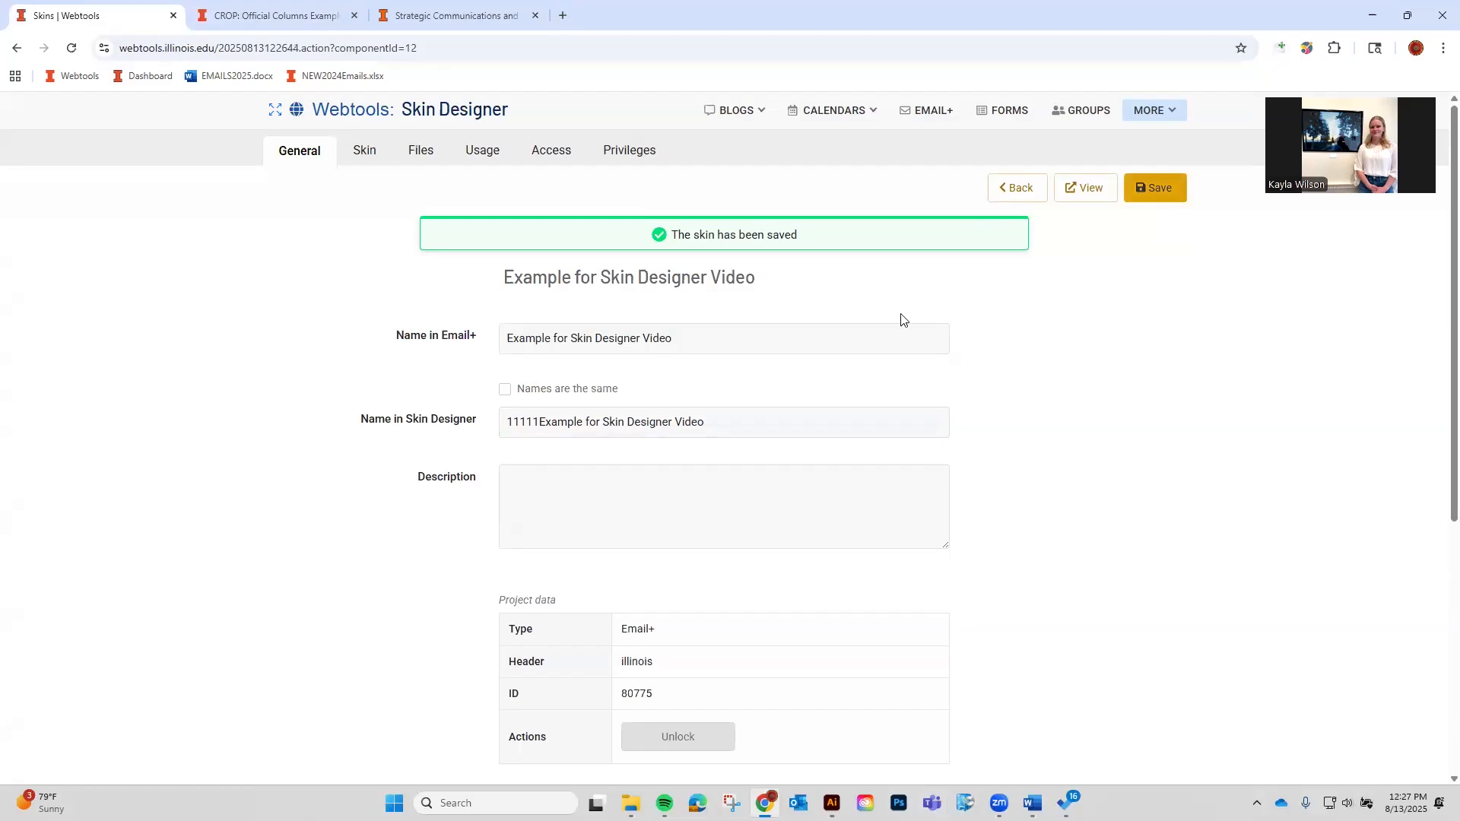
Reopen the 11111 skin, re-check 'Names are the same', and save.
left_click(1019, 189)
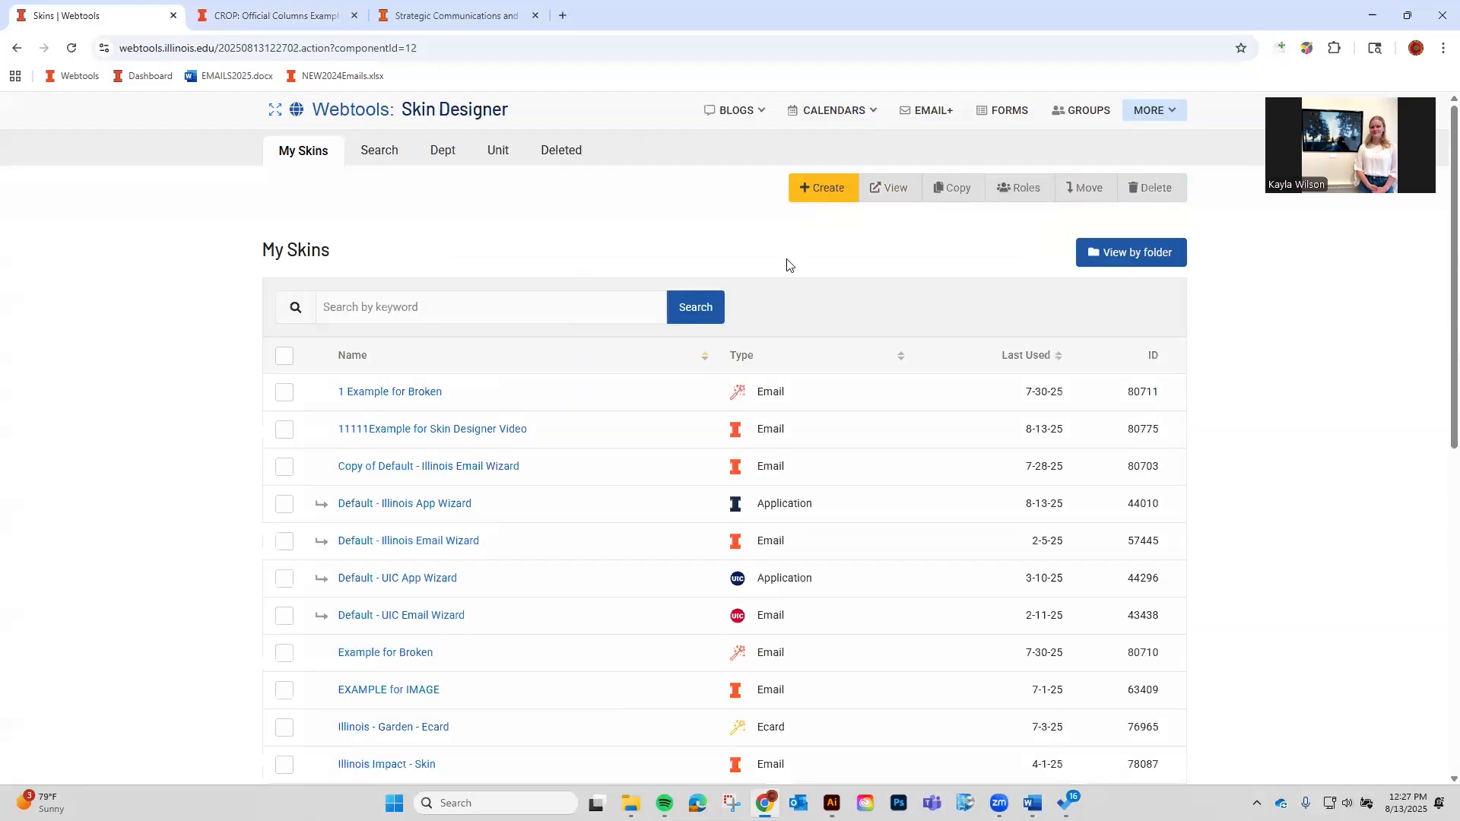
left_click(458, 428)
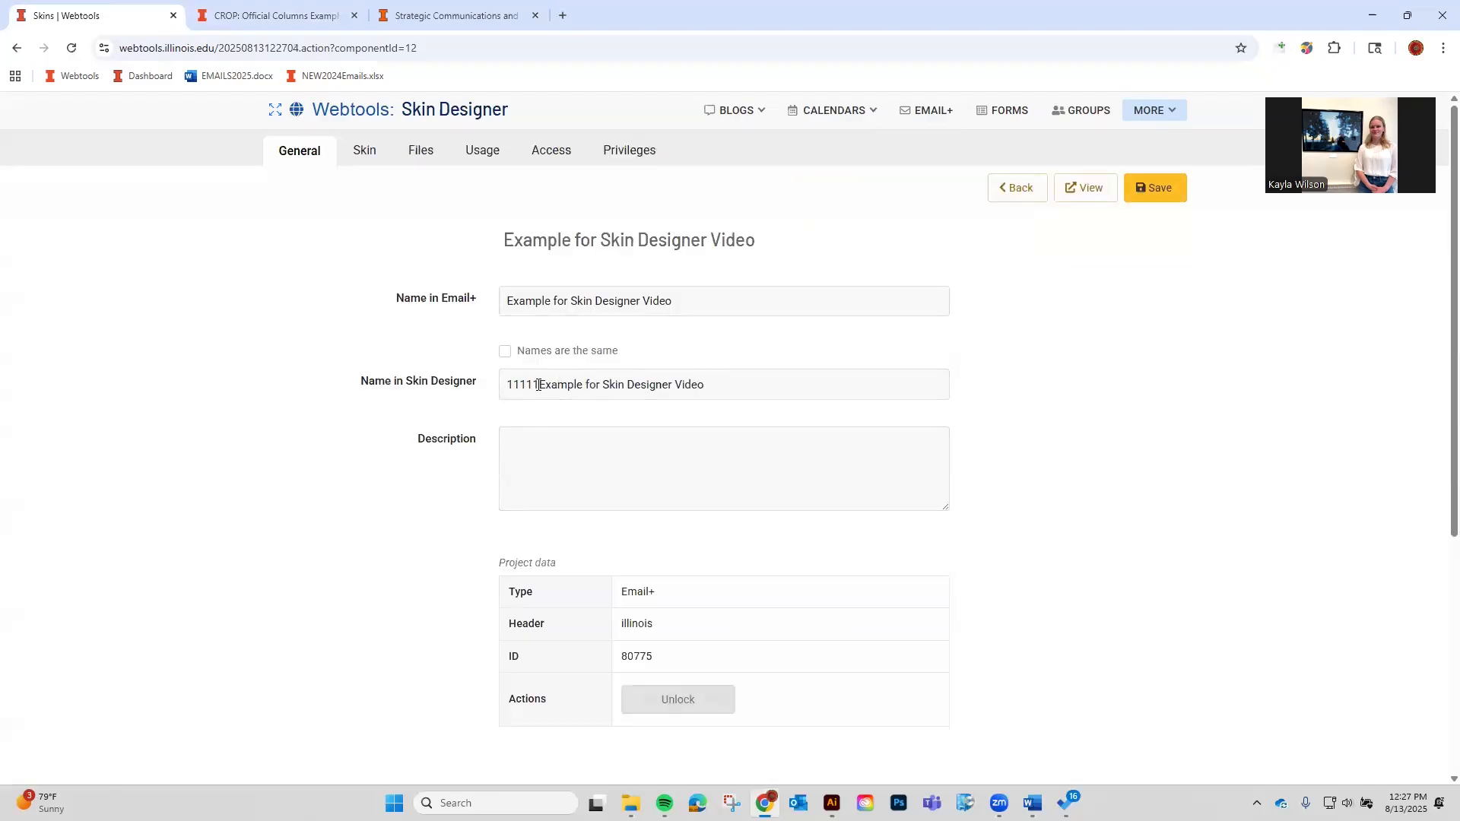
left_click(537, 350)
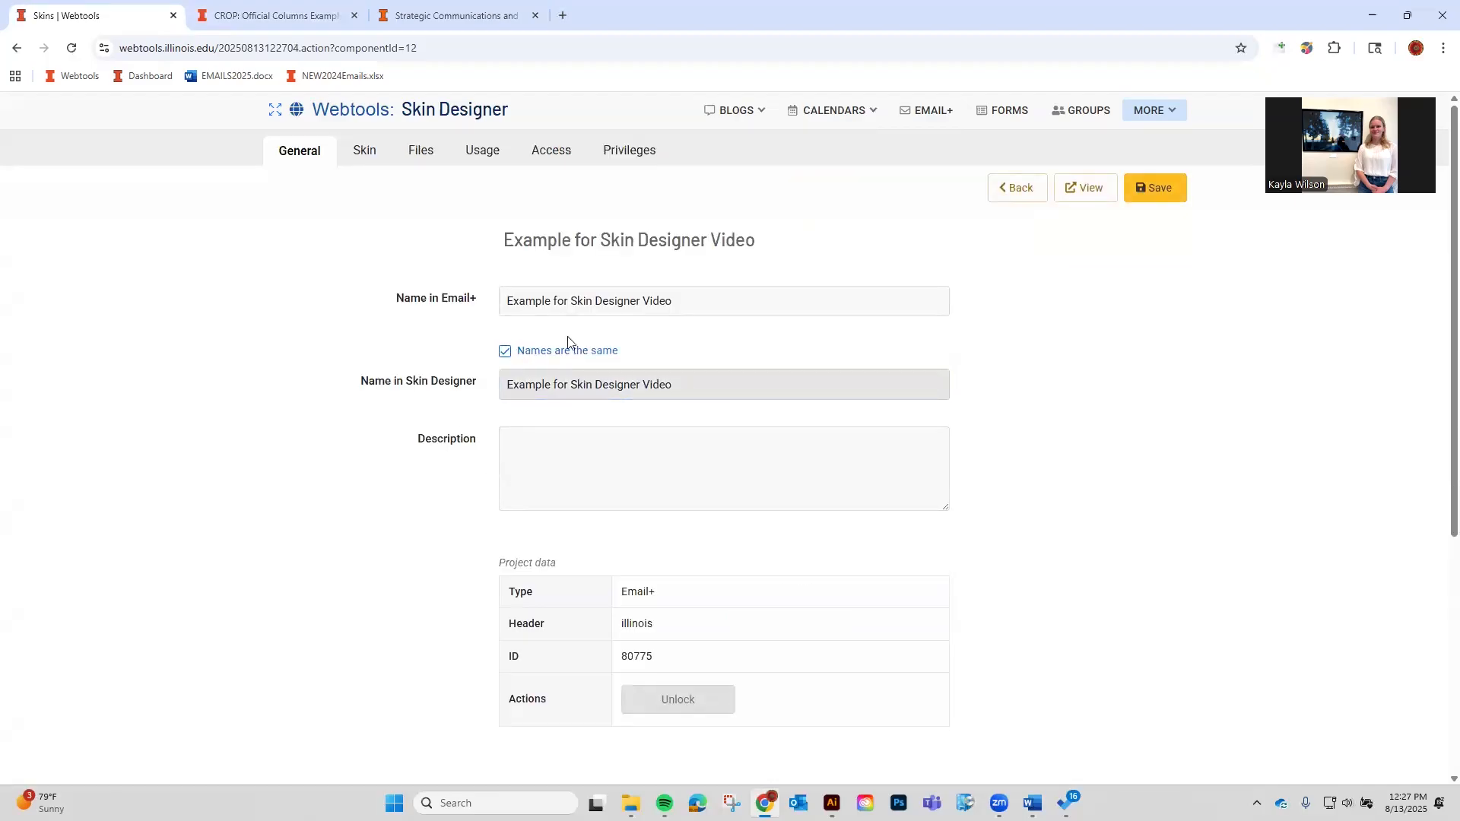
left_click(1160, 188)
left_click(588, 527)
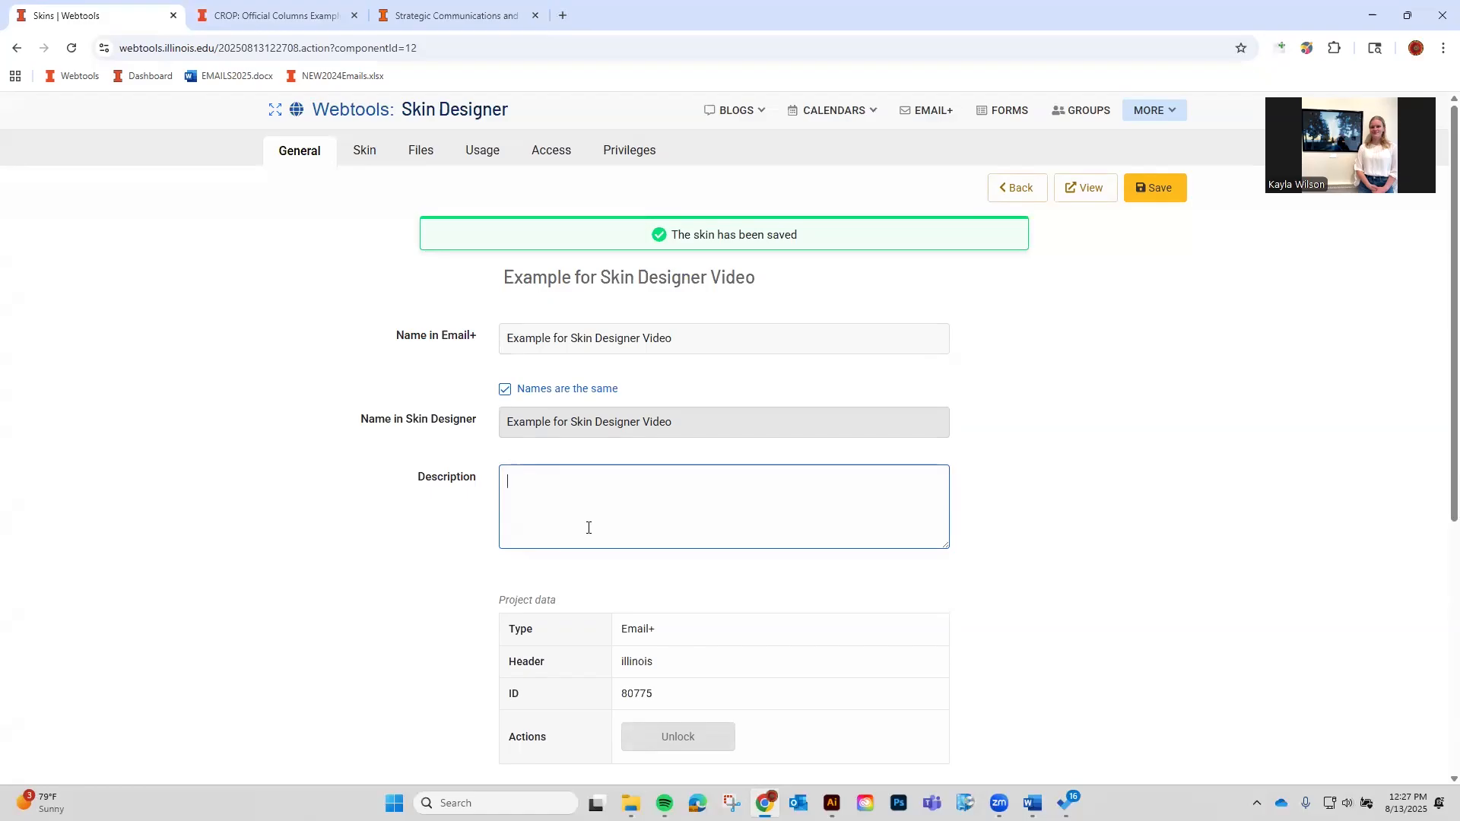
Save the description 'This is a skin made for the tutorial video', noting header illinois and ID 80775.
type("This is a skin made for the tutorial video")
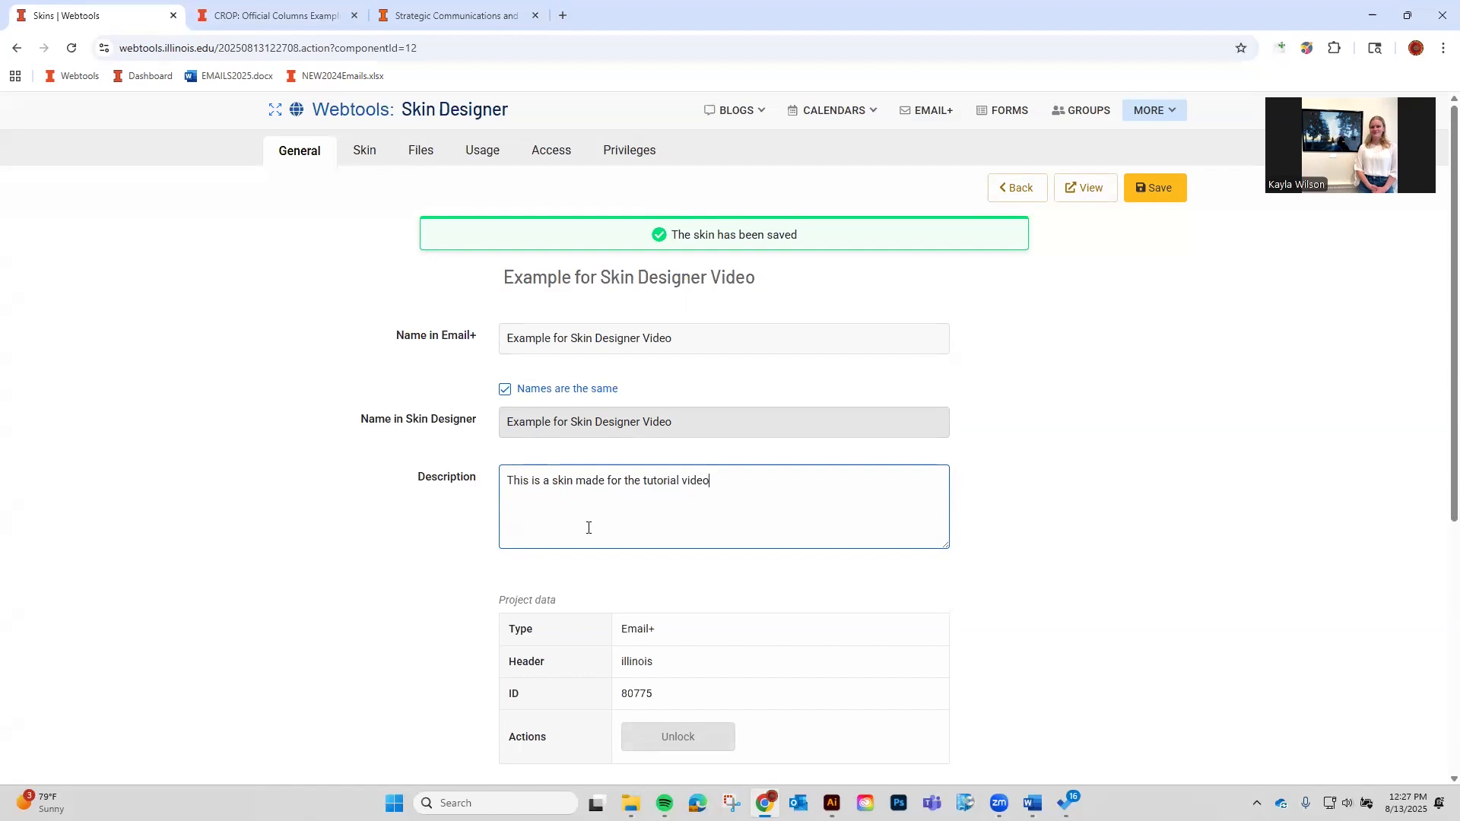
left_click(1165, 199)
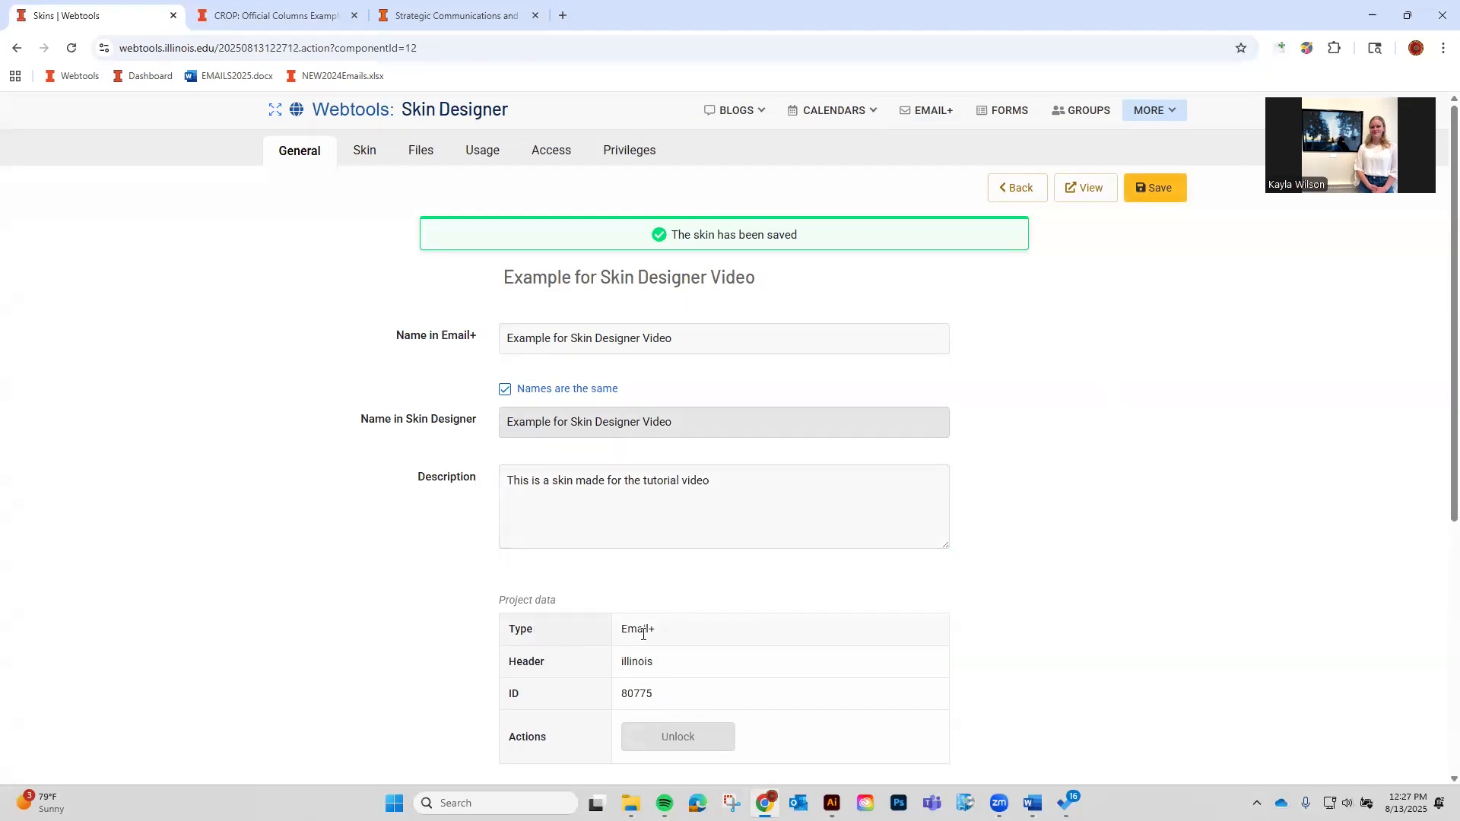
mouse_move(643, 634)
left_click_drag(652, 676, 622, 666)
double_click(633, 694)
left_click(327, 650)
Re-save the skin and open its Basic Design Settings.
scroll(698, 634, "down", 2)
scroll(693, 643, "up", 1)
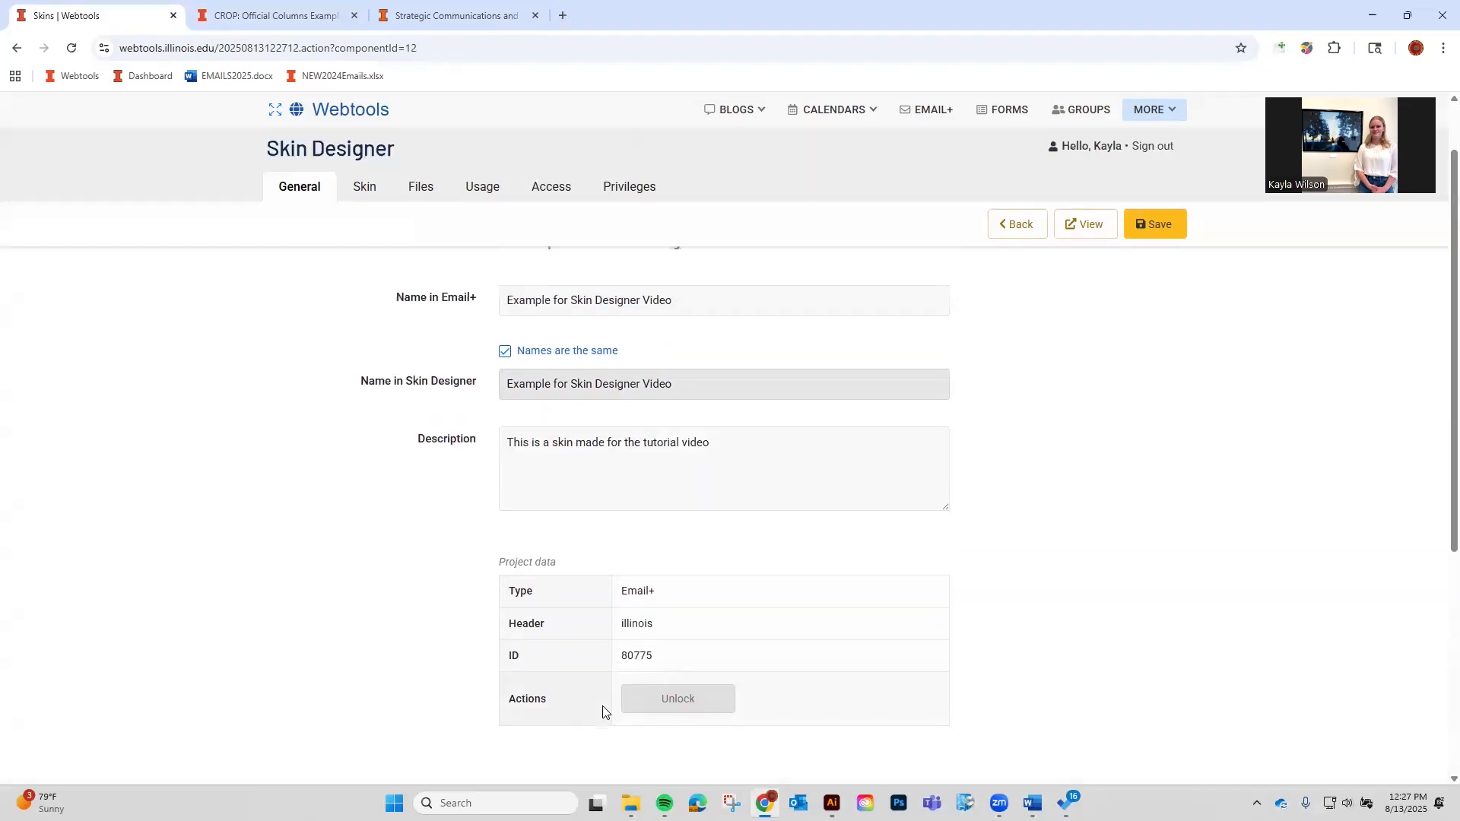
left_click(1153, 225)
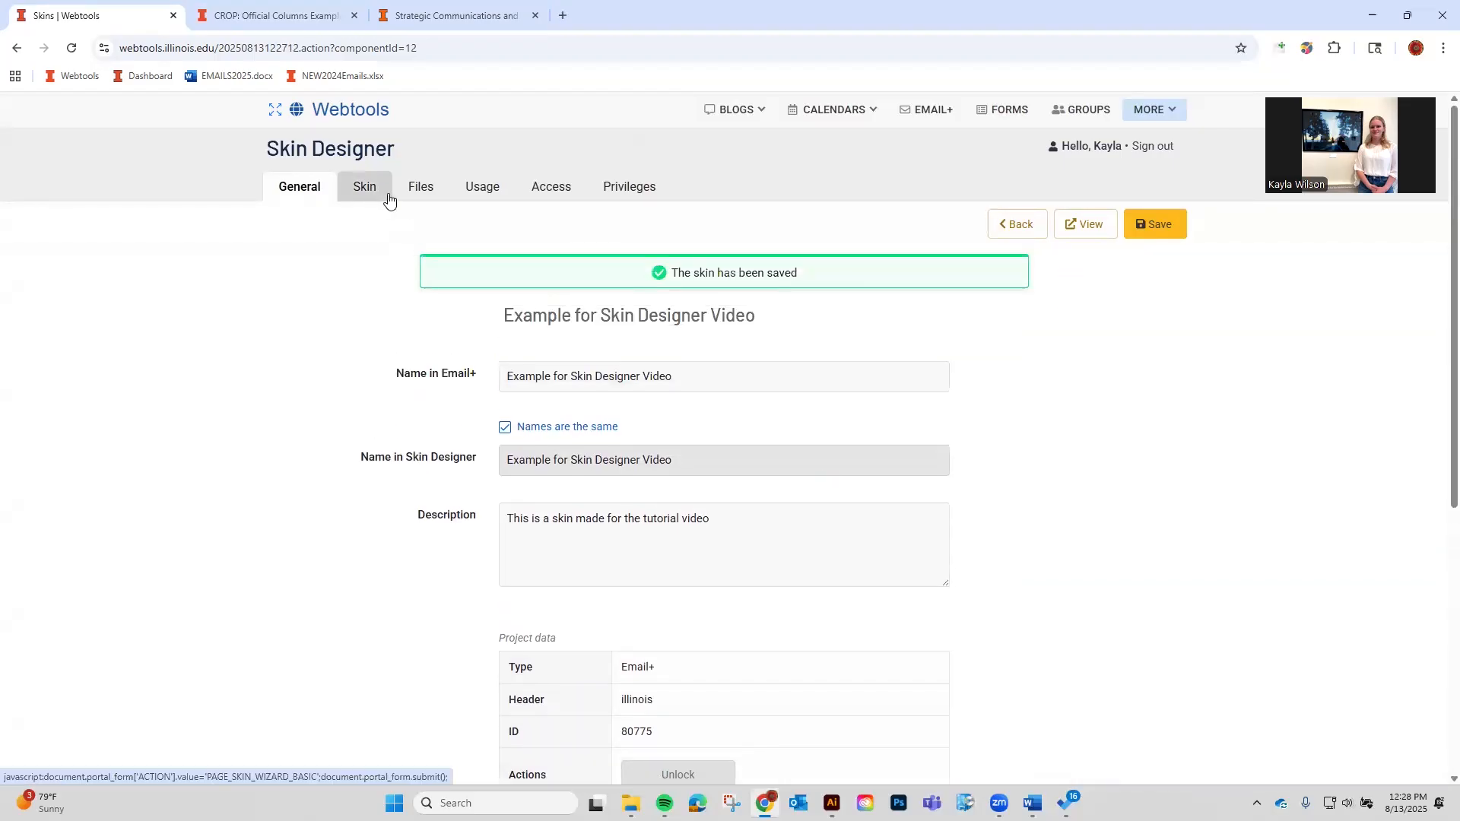
scroll(512, 261, "down", 5)
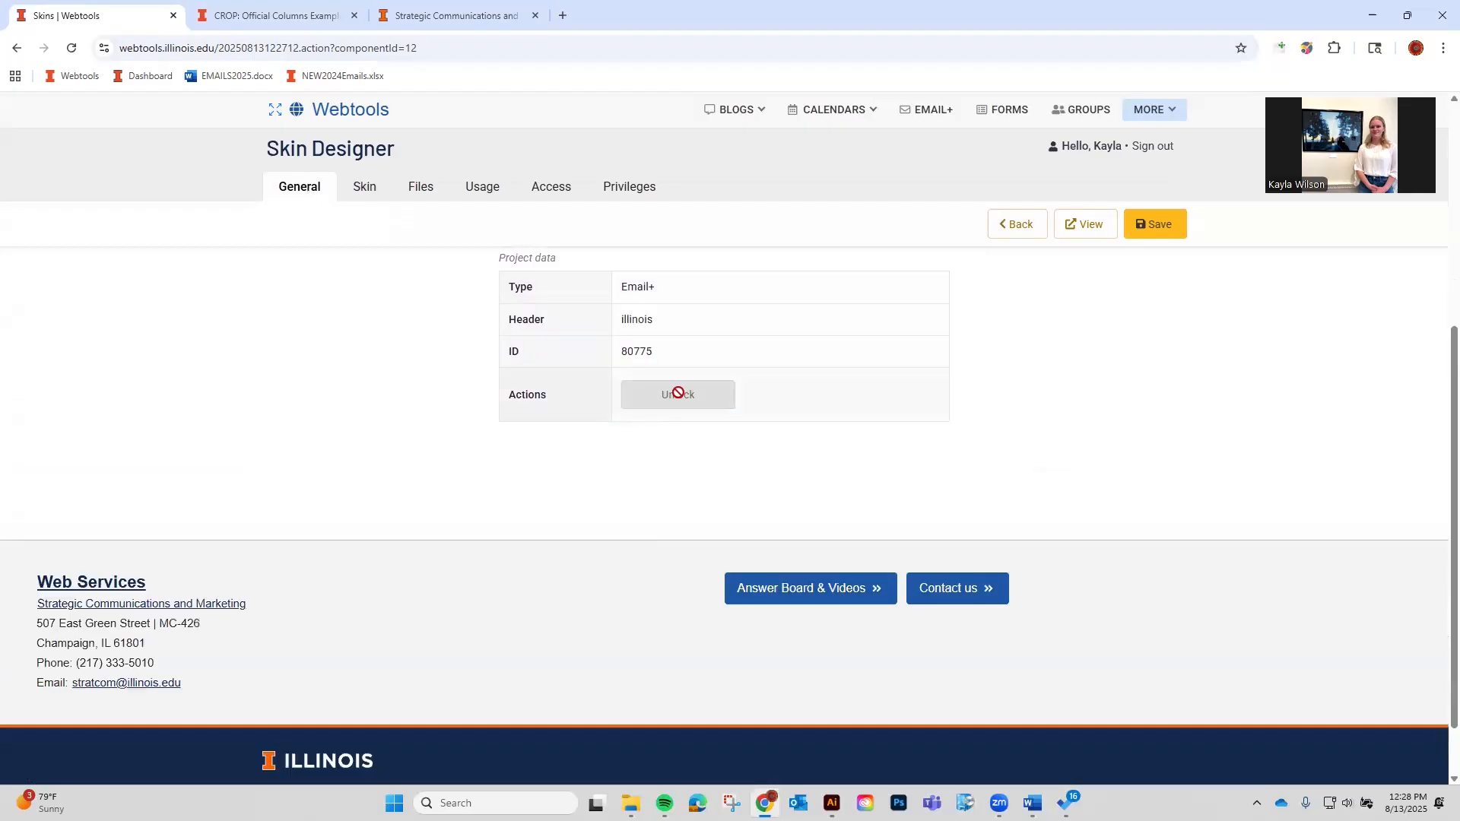
scroll(658, 475, "up", 5)
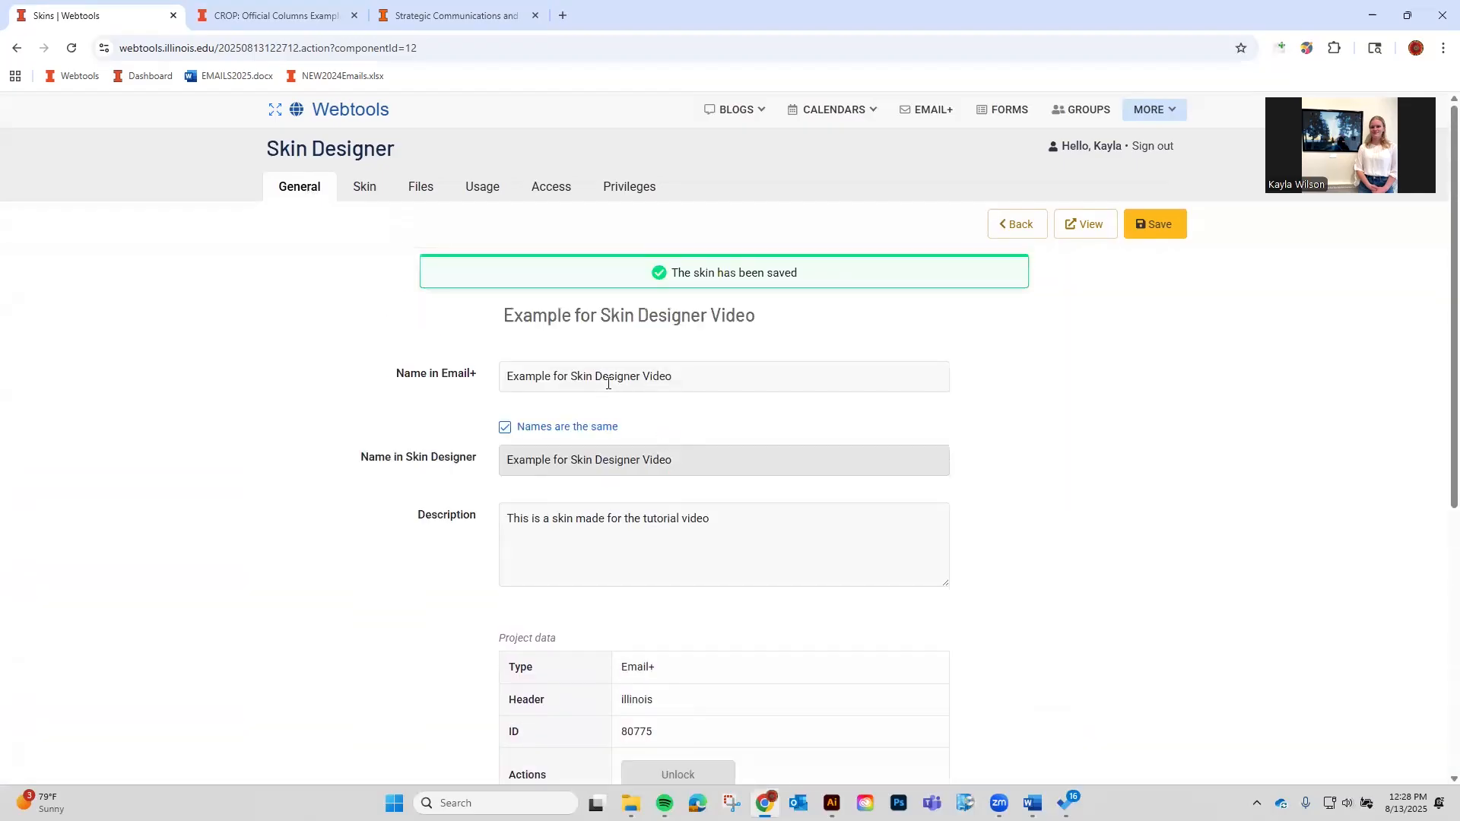
left_click(363, 198)
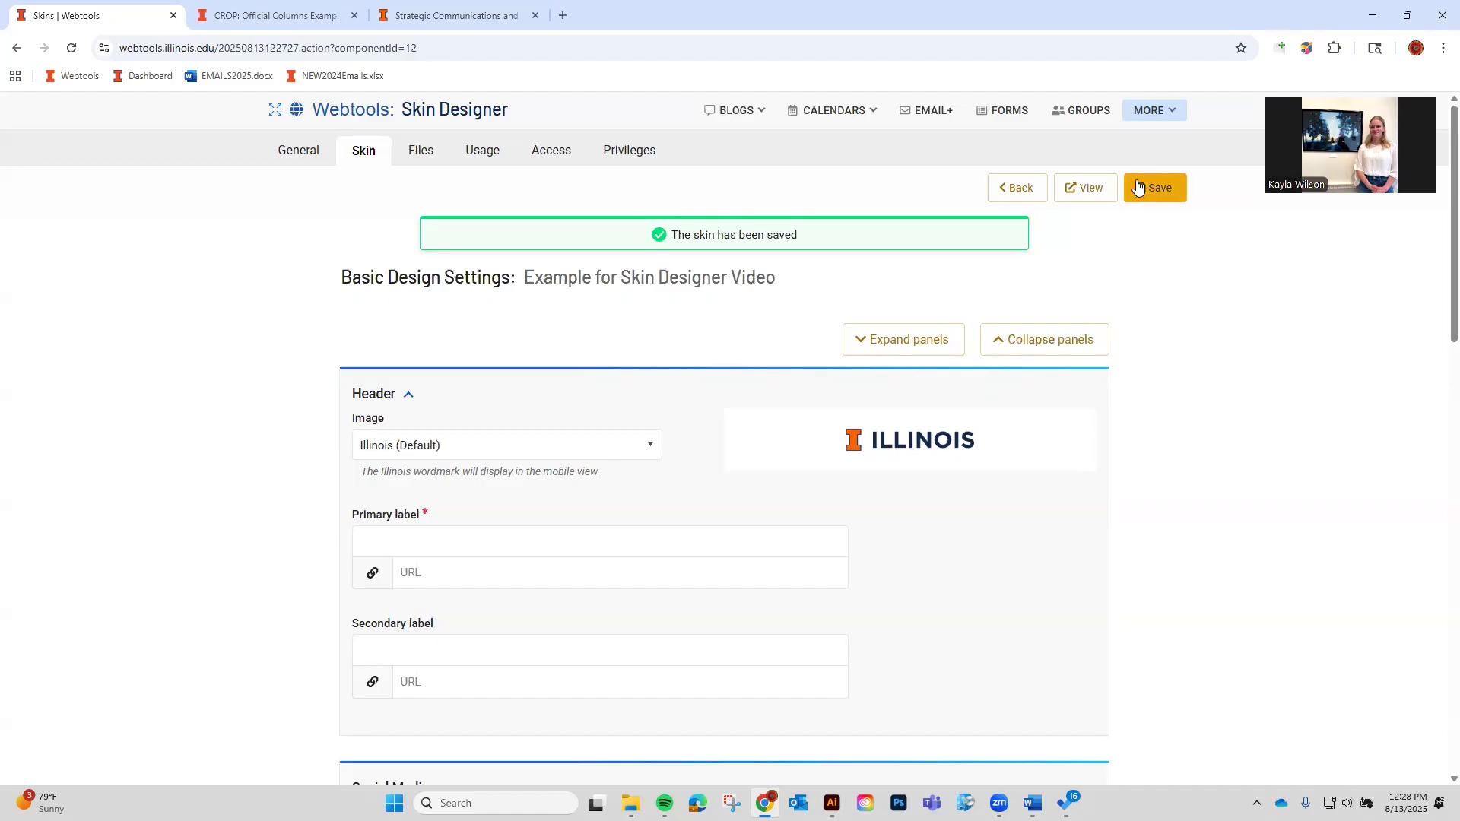
Preview the skin and close the leftover CROP and Strategic Communications tabs.
left_click(1106, 186)
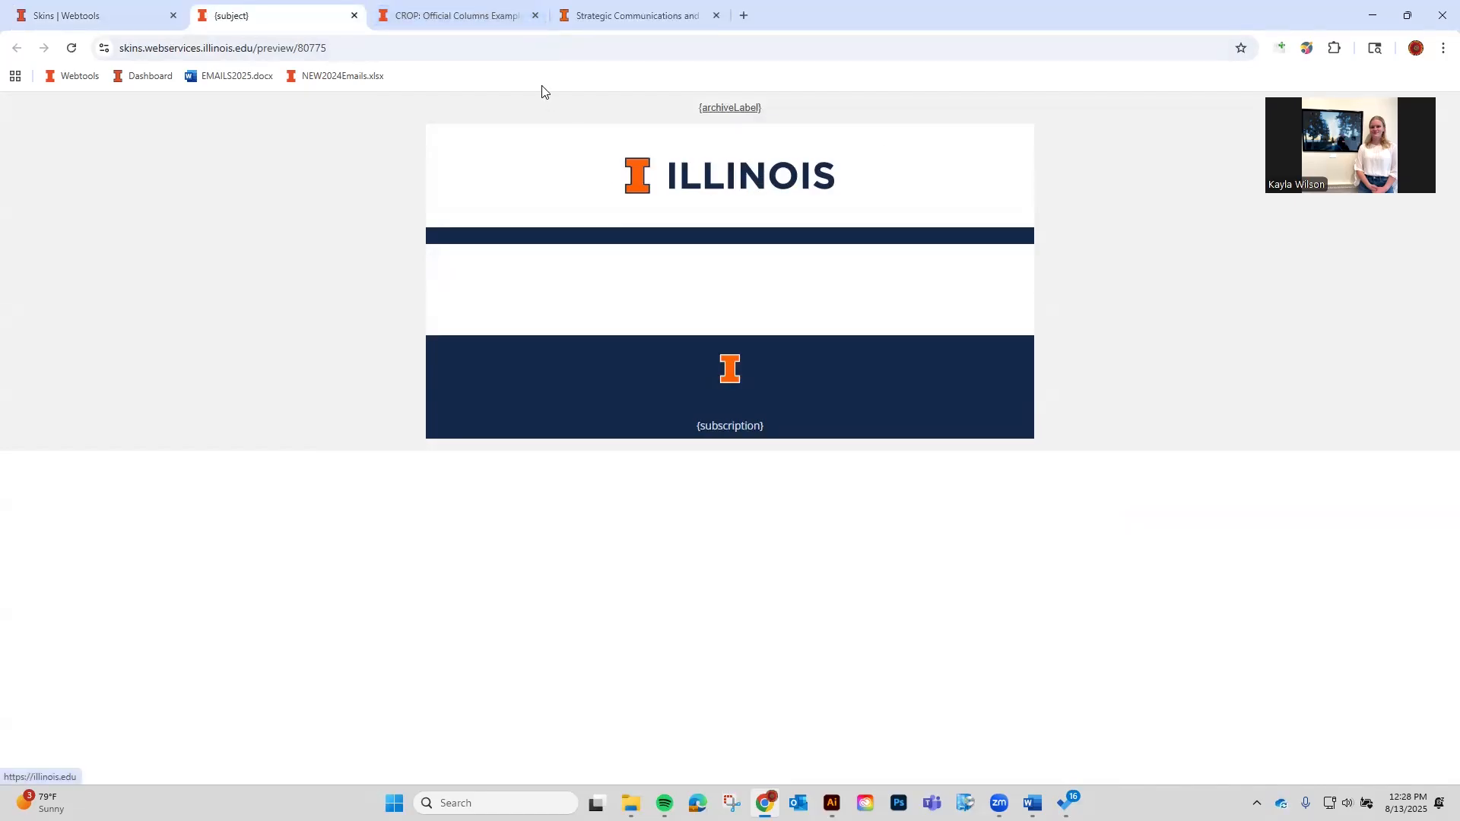
key("ctrl+Tab")
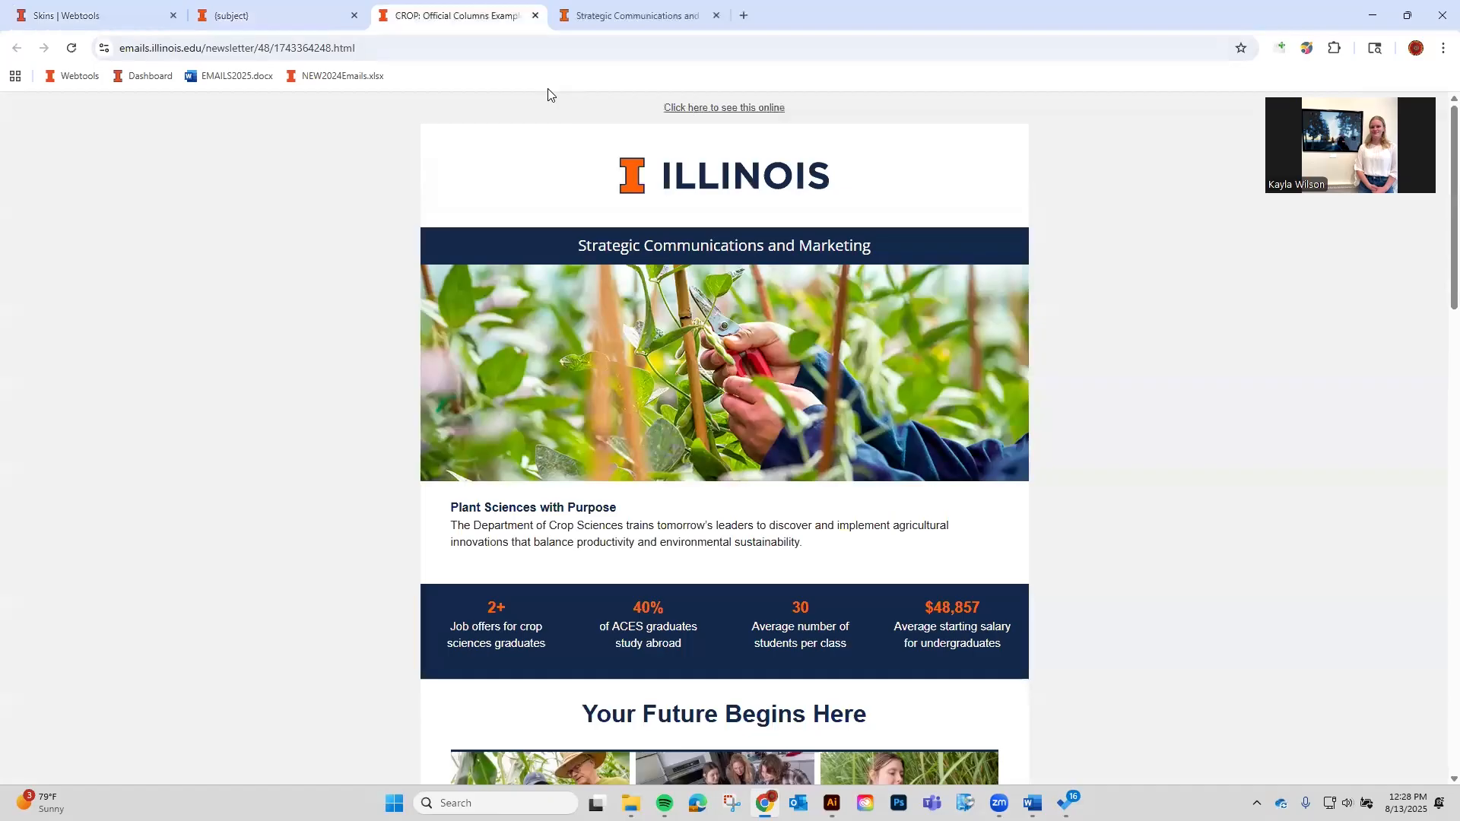
left_click(536, 15)
left_click(535, 15)
left_click(129, 16)
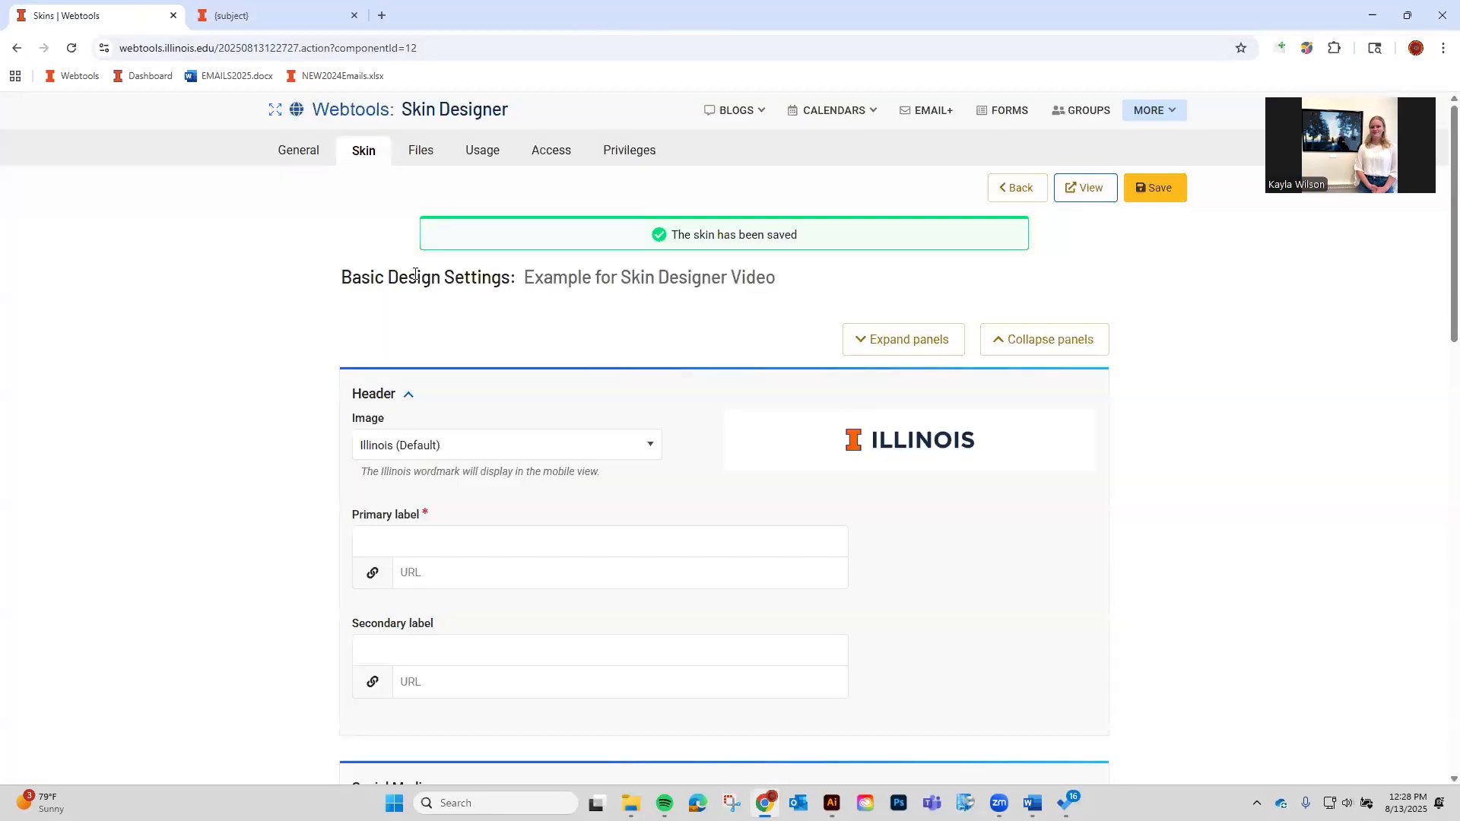
scroll(524, 444, "down", 1)
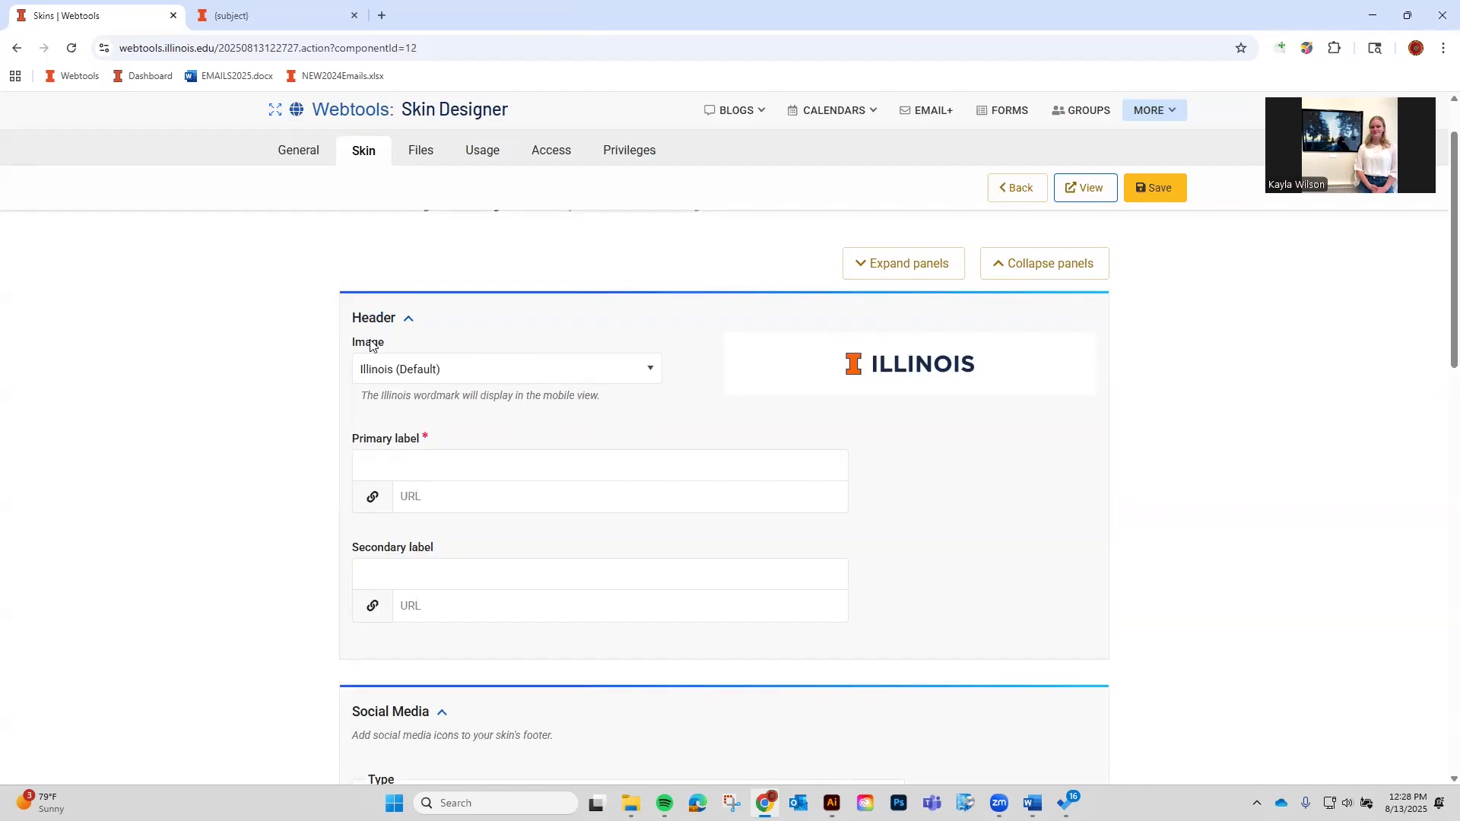
Set the header image to Strategic Communications and Marketing, save, and preview it.
left_click(426, 368)
scroll(505, 459, "down", 10)
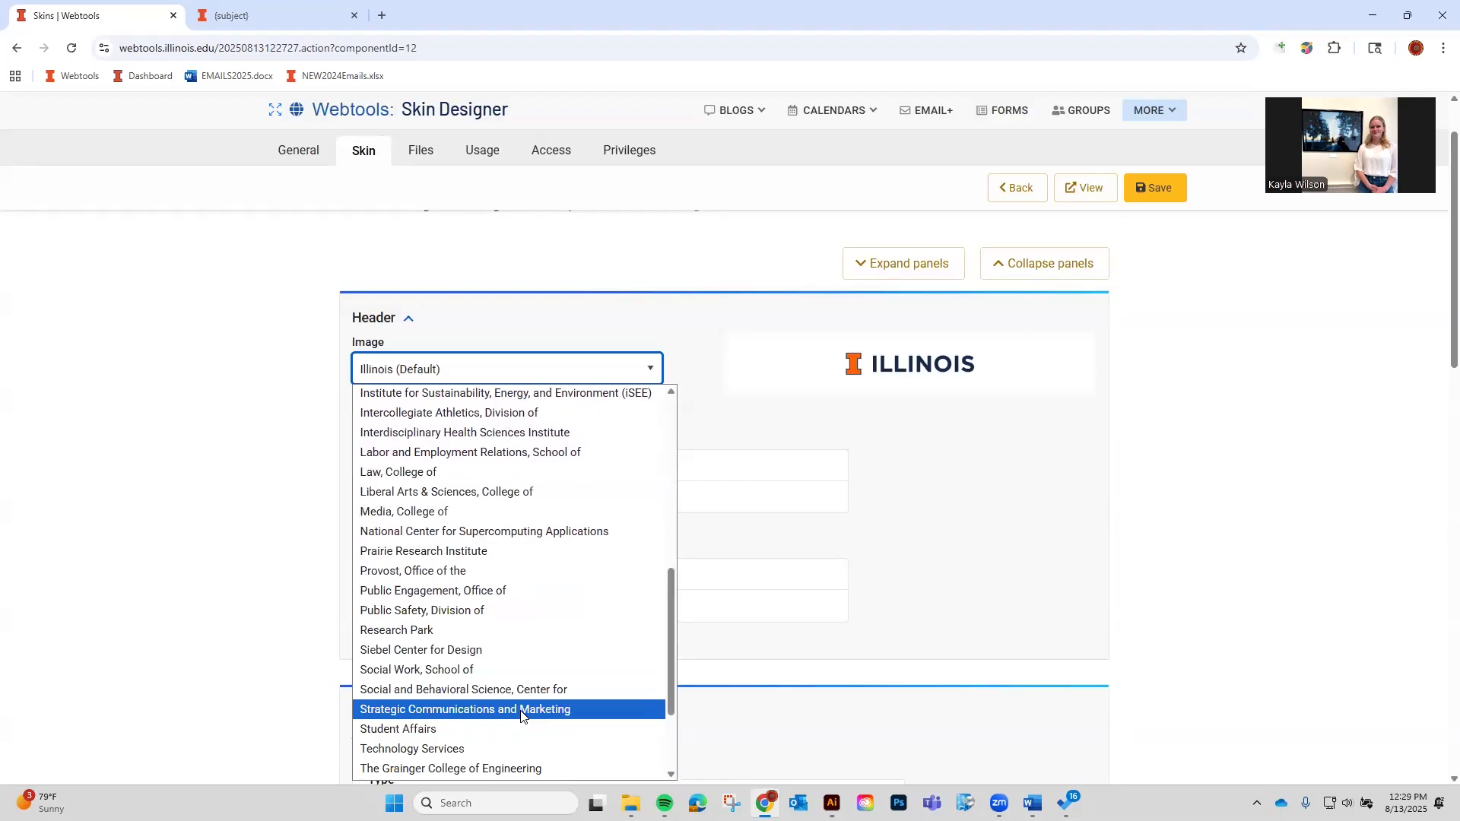
left_click(955, 437)
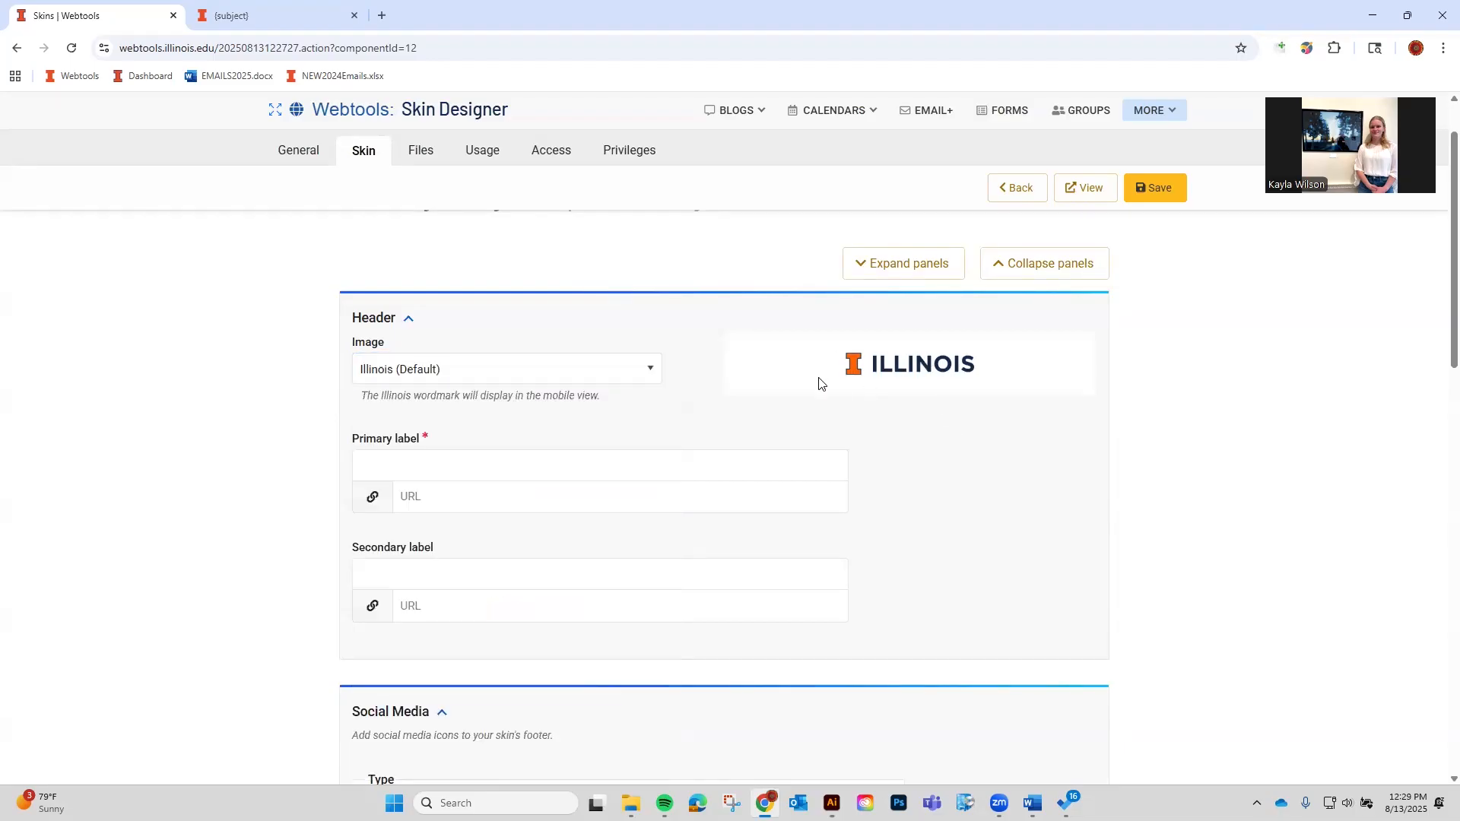
left_click(629, 369)
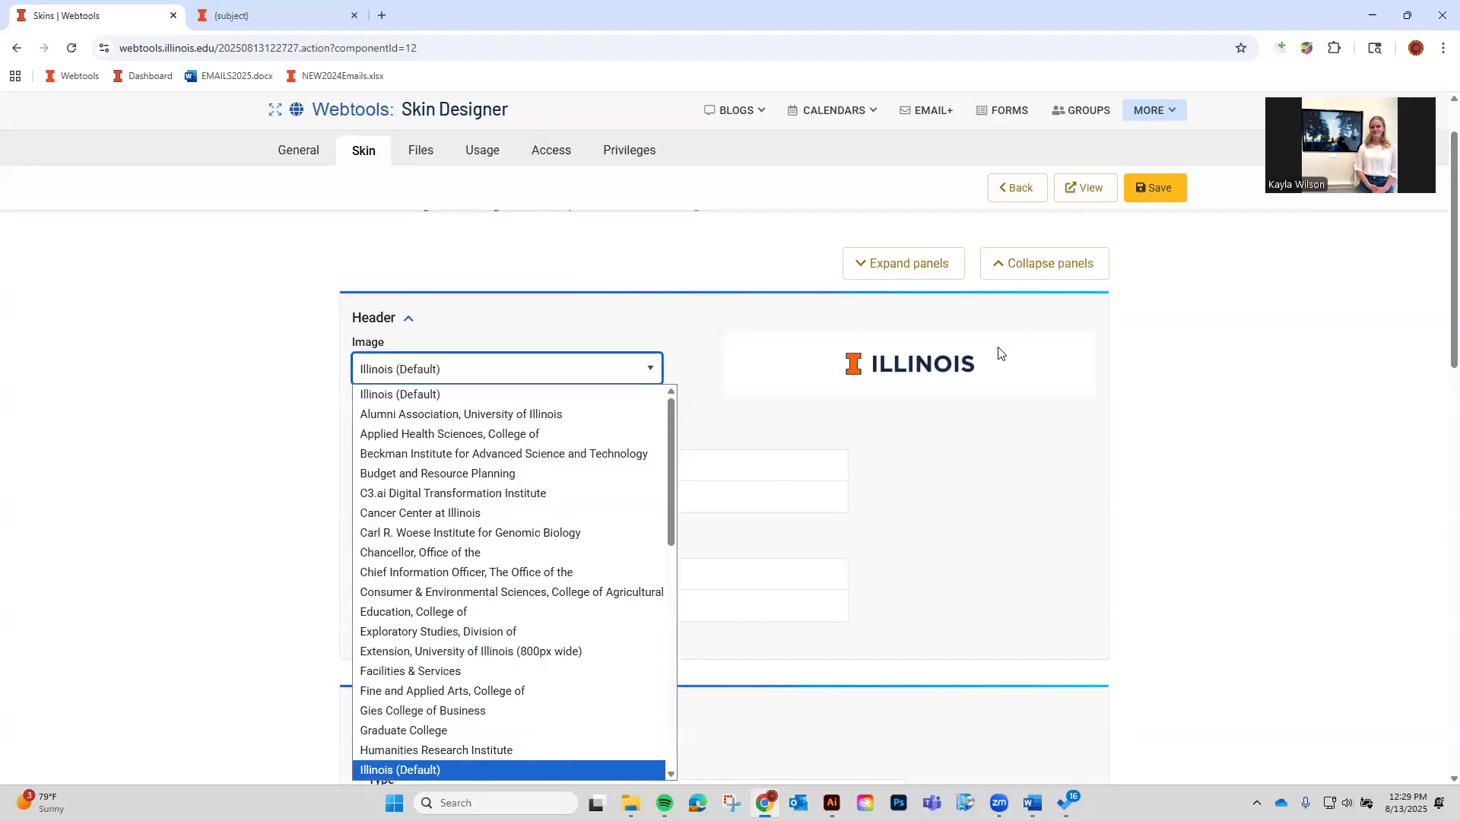
scroll(466, 673, "down", 10)
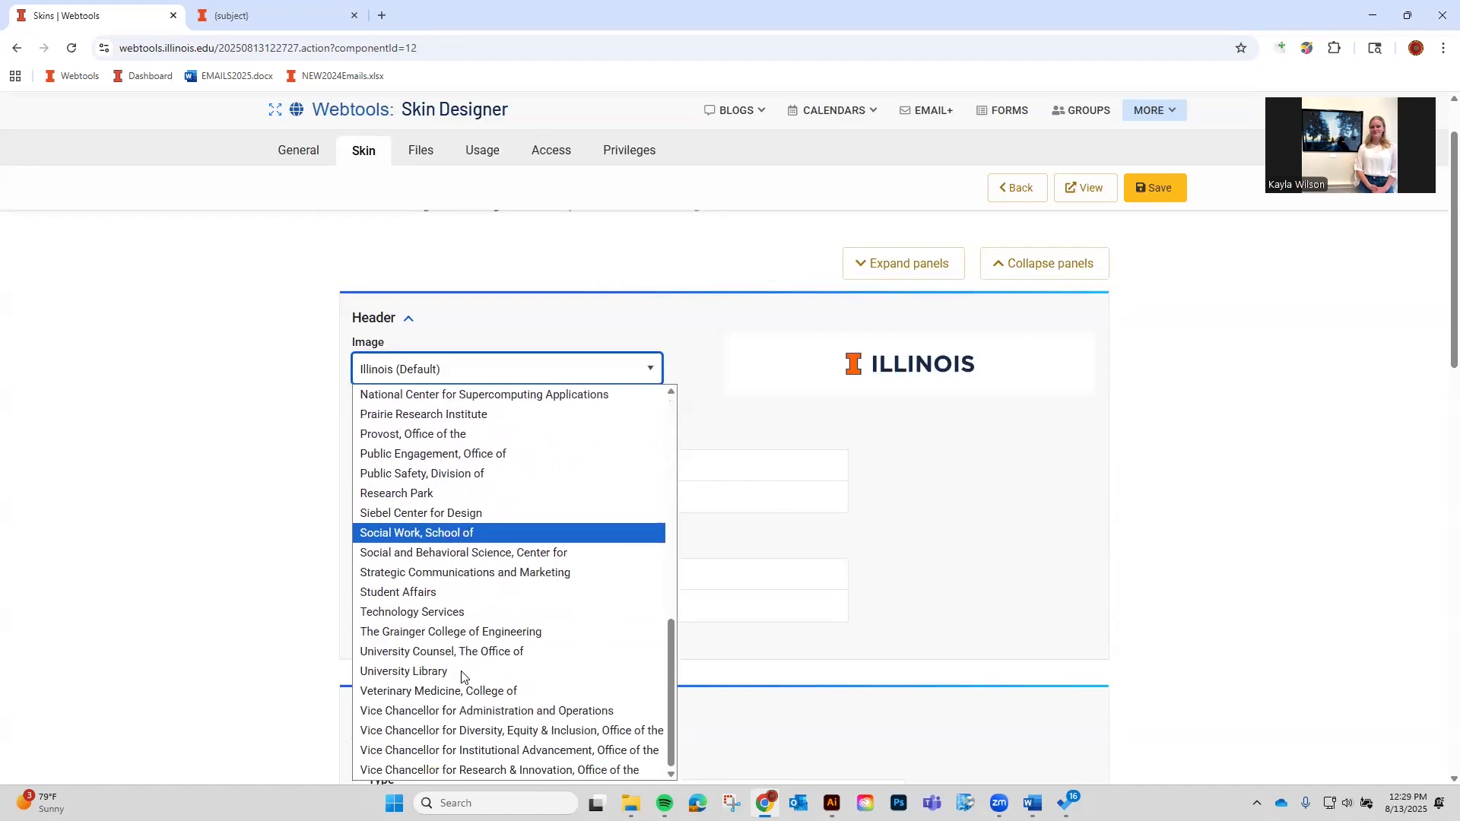
left_click(486, 572)
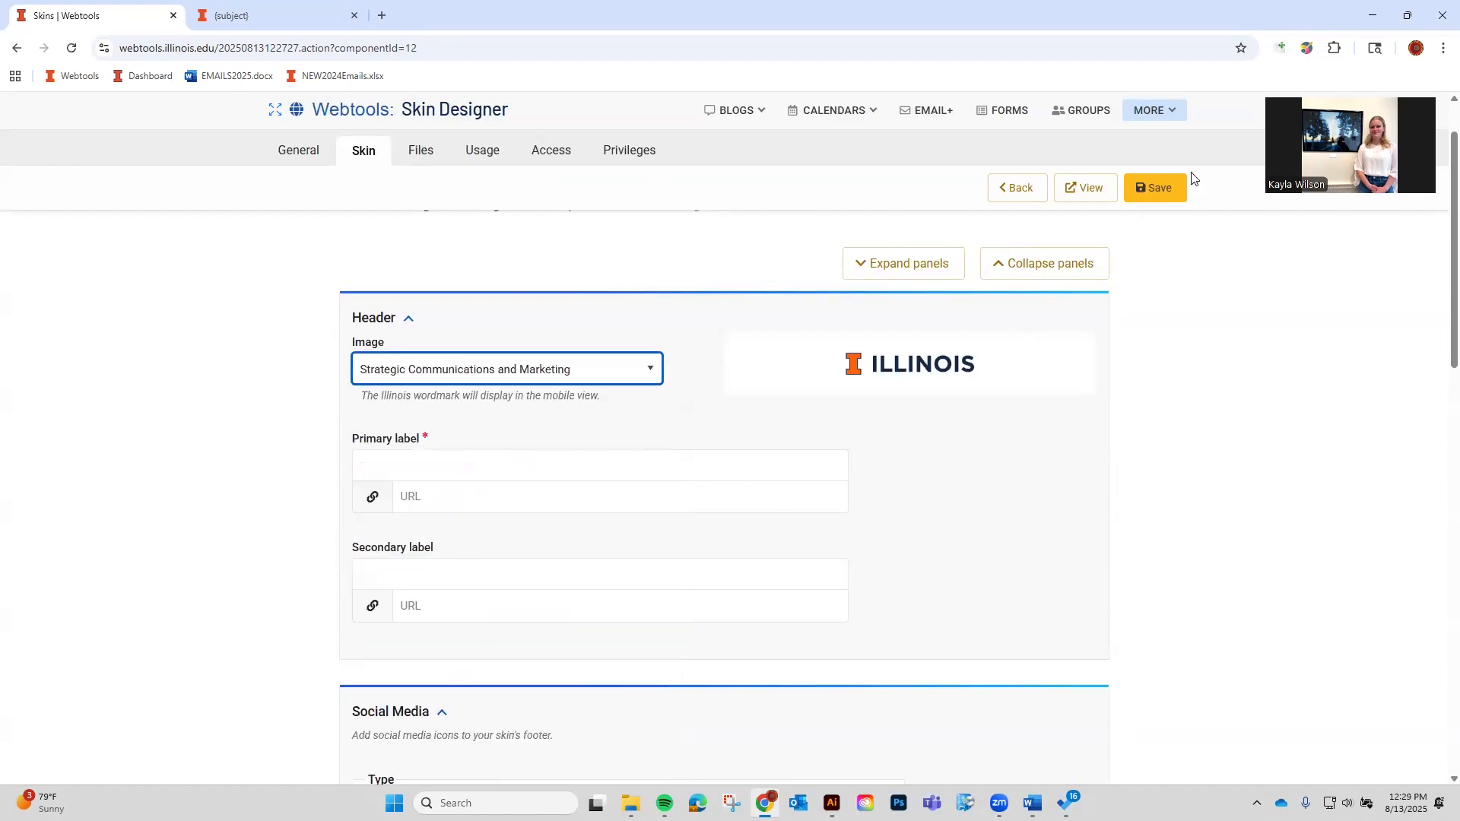
left_click(1172, 177)
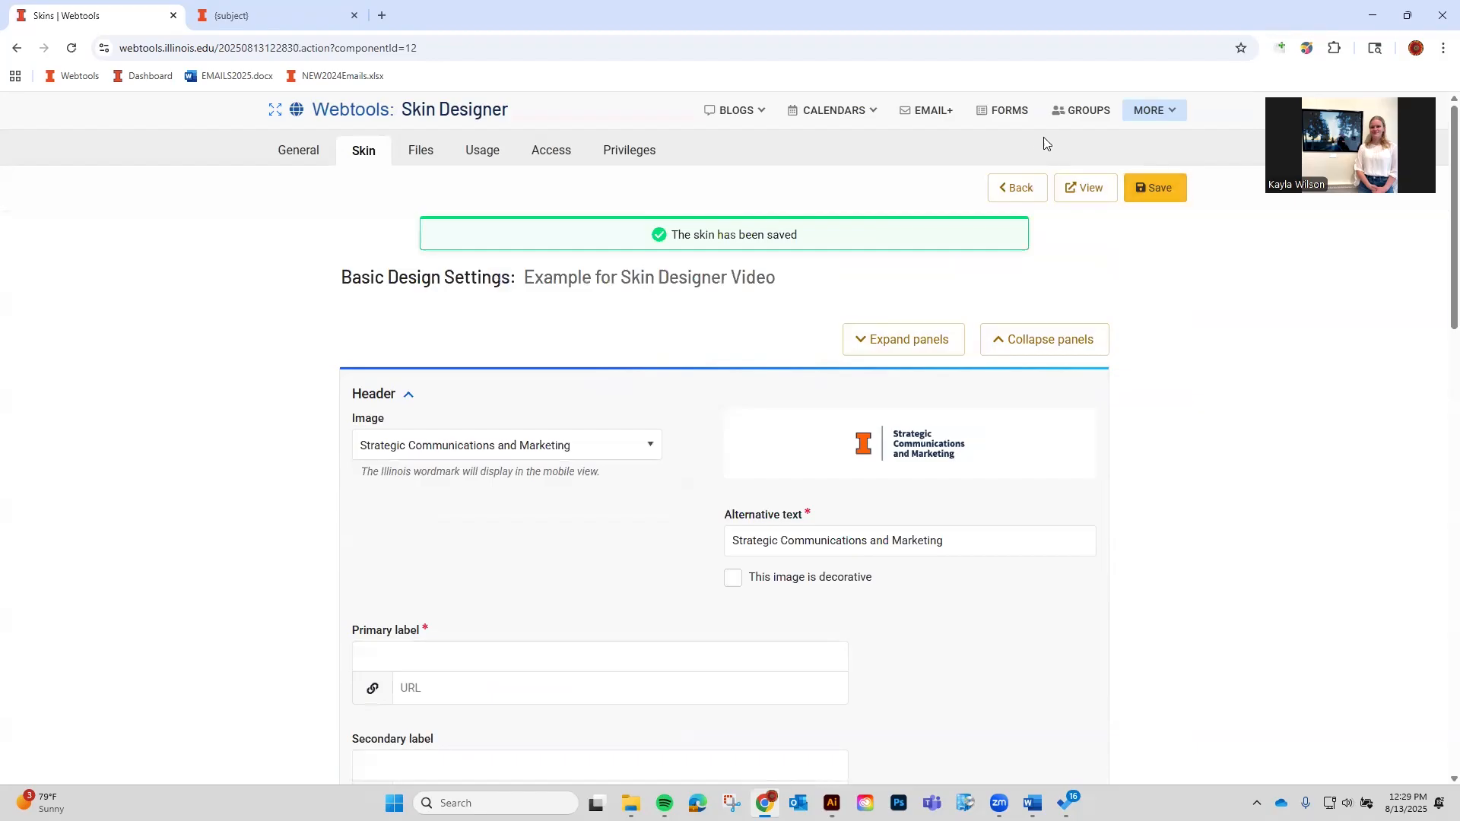
left_click(1108, 192)
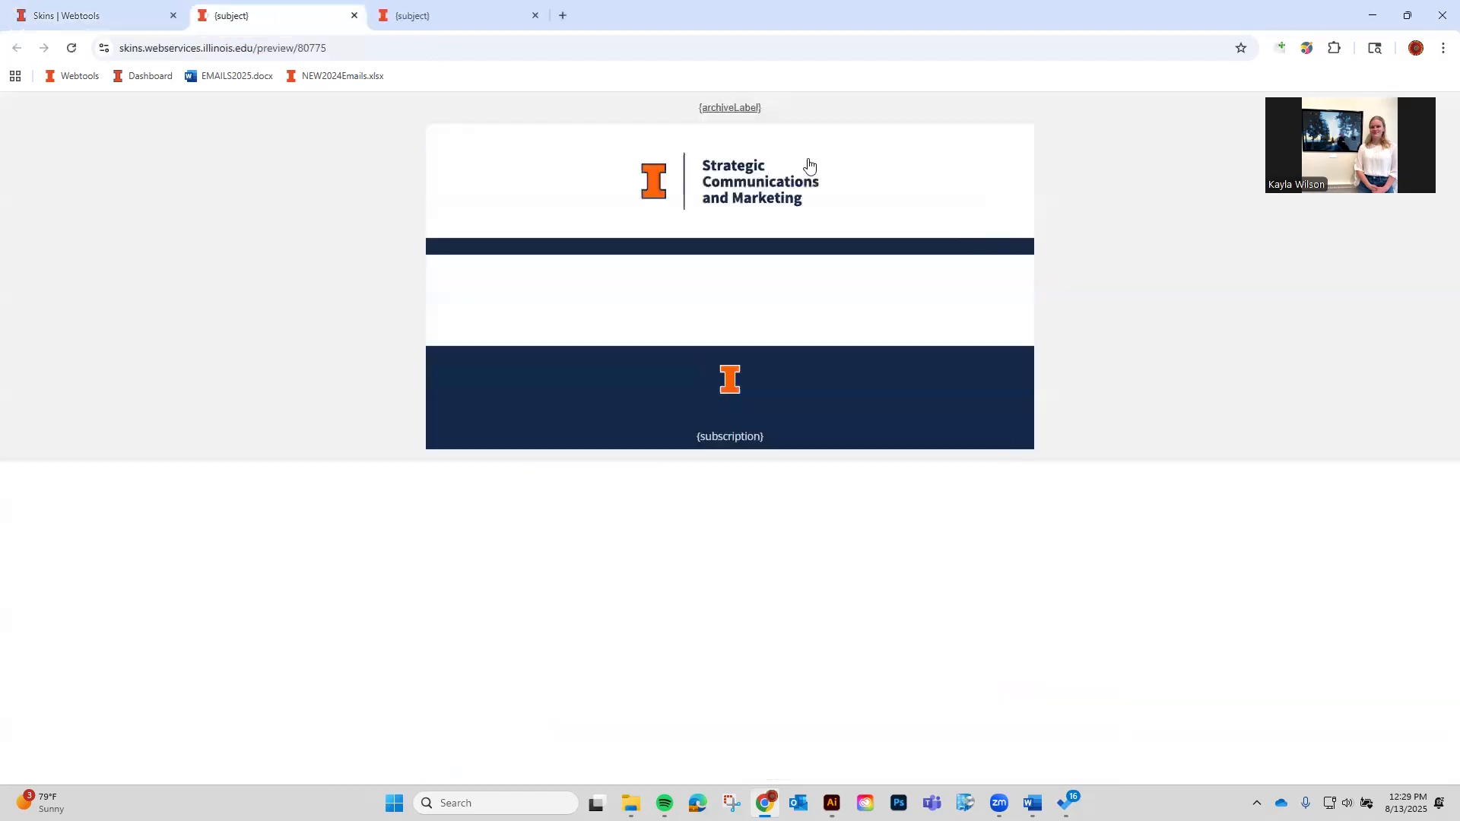
left_click(161, 11)
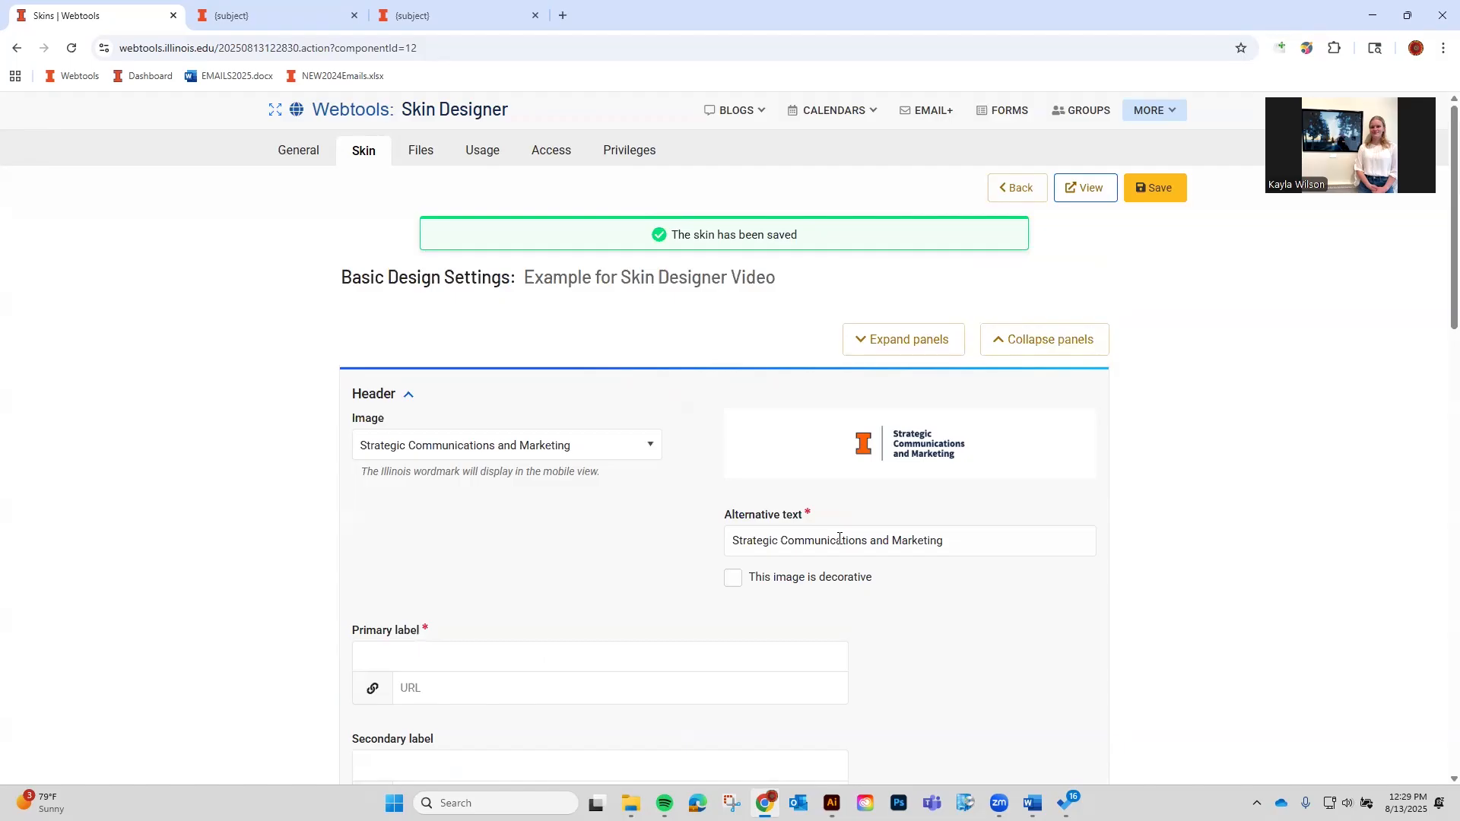
scroll(840, 538, "down", 2)
left_click(606, 502)
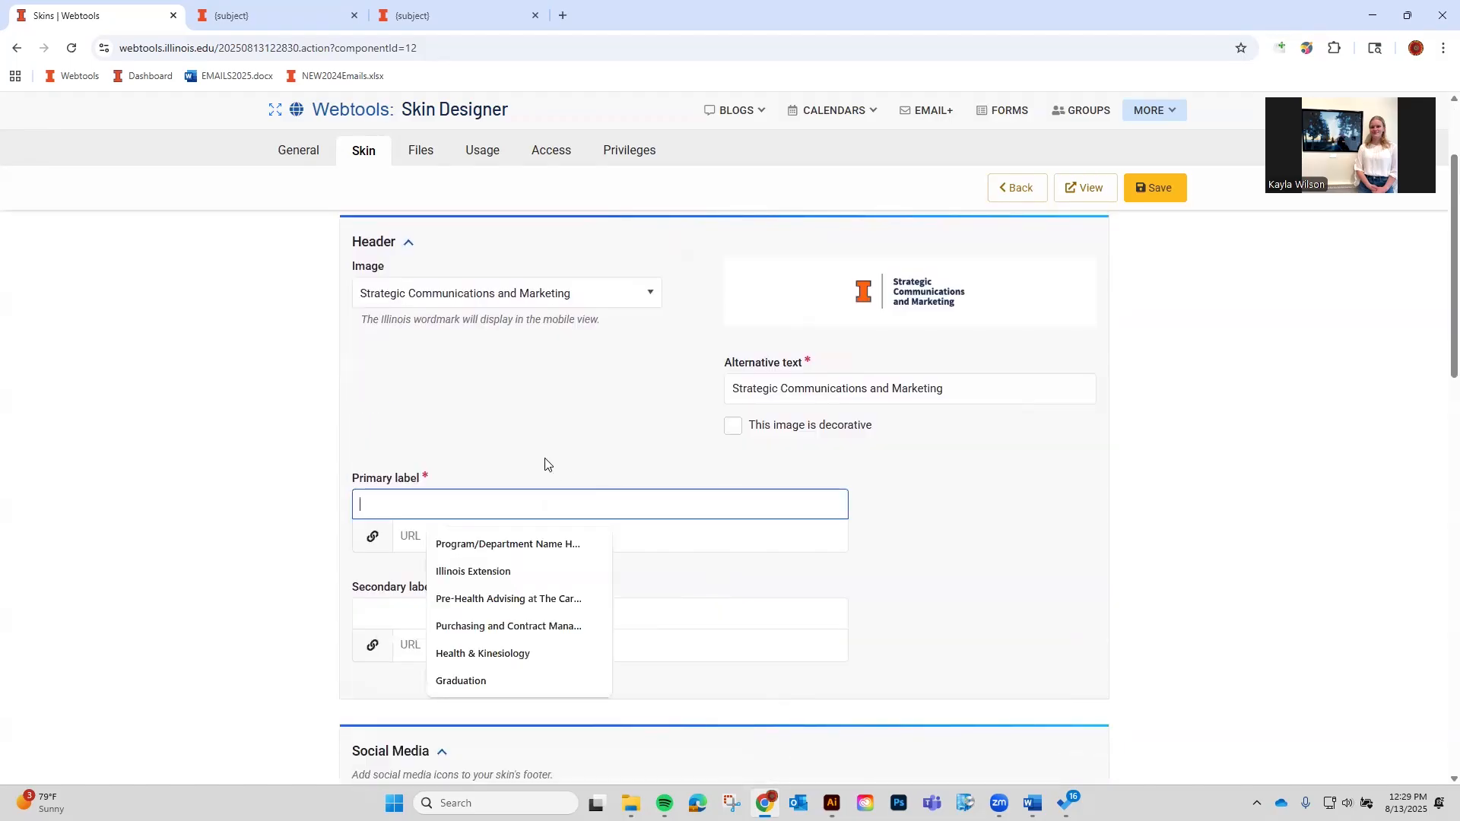
left_click(528, 544)
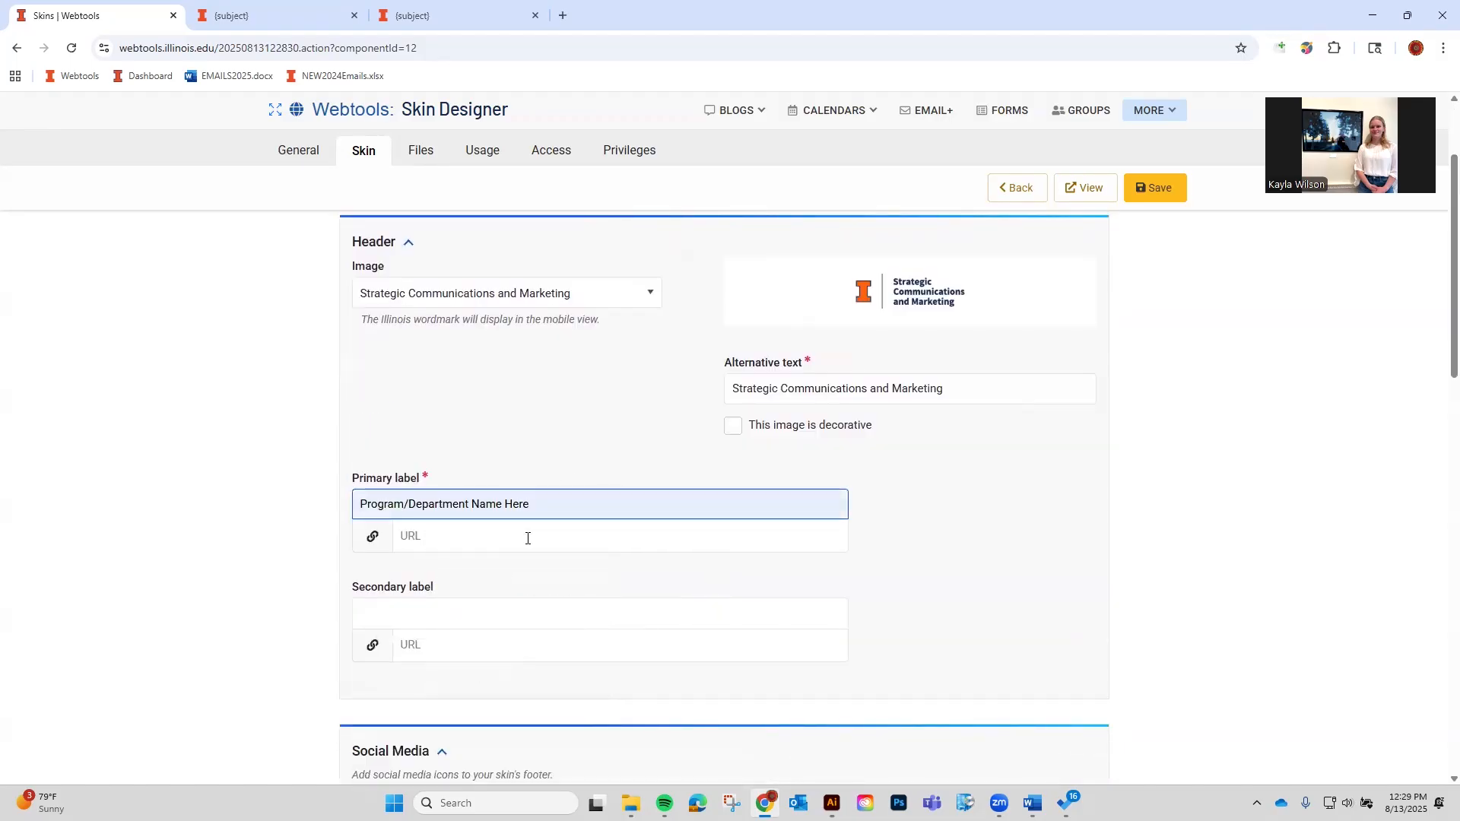
left_click(527, 536)
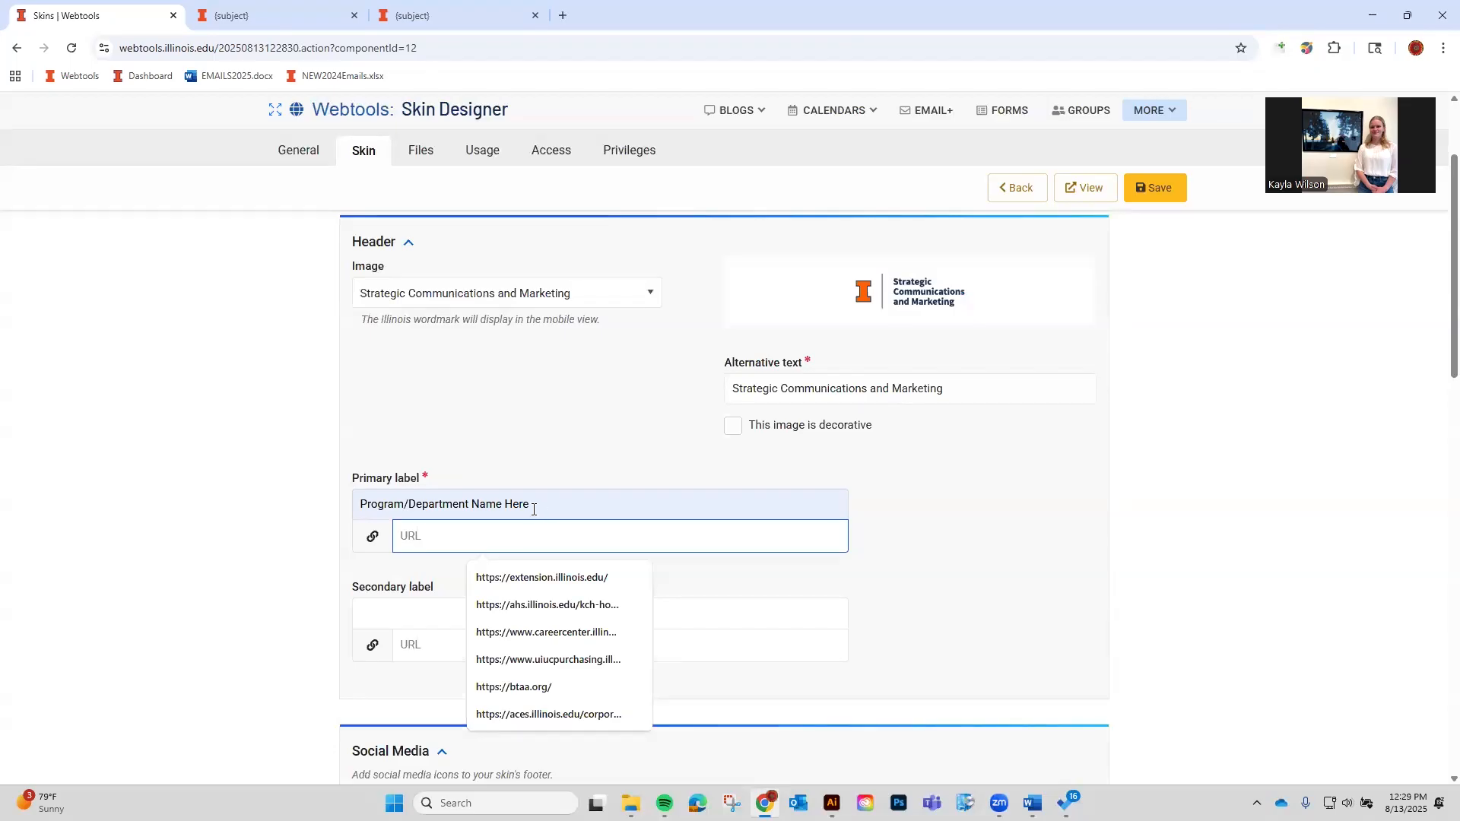
left_click(557, 688)
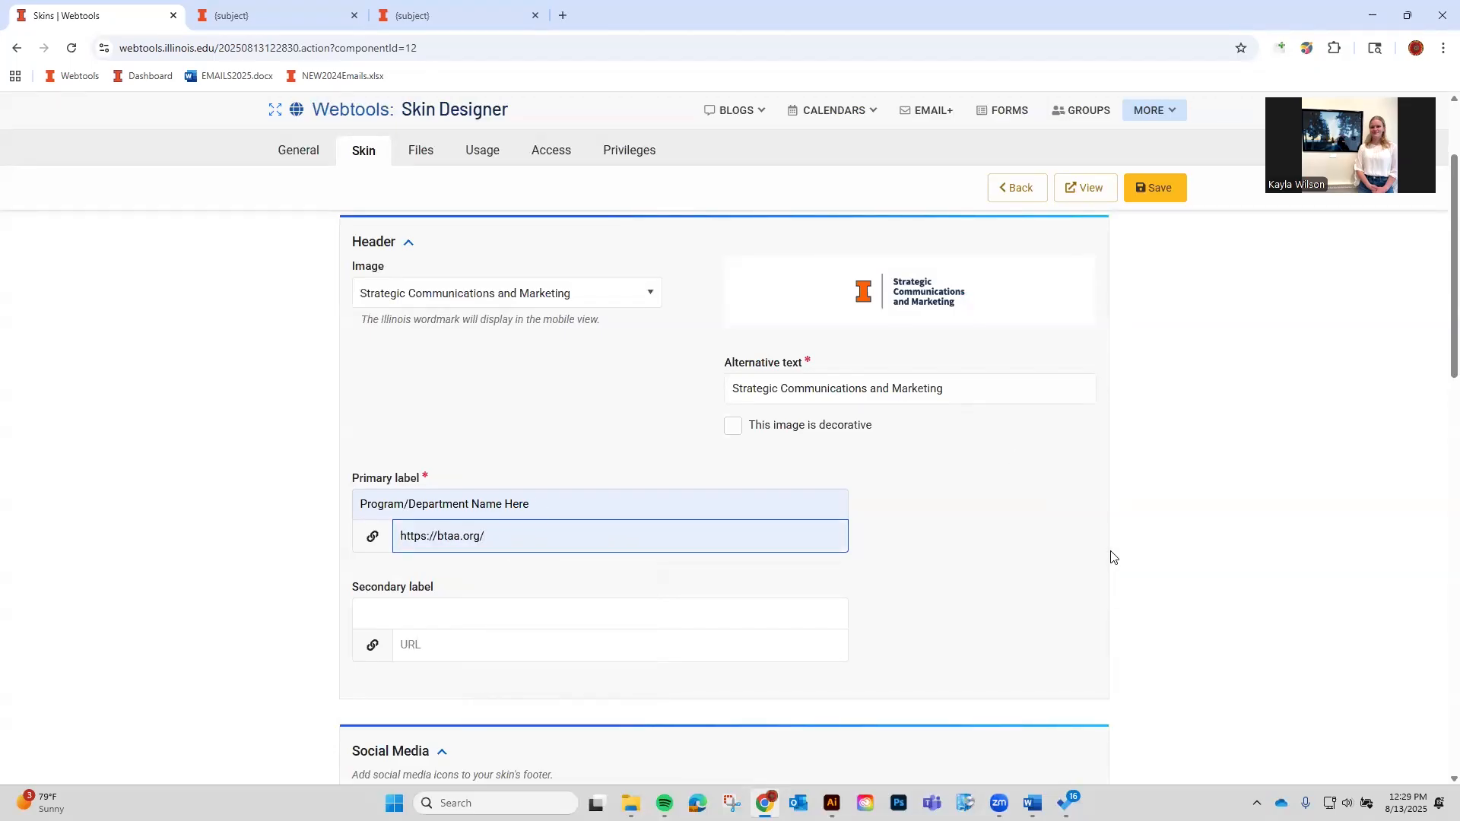
left_click(1154, 193)
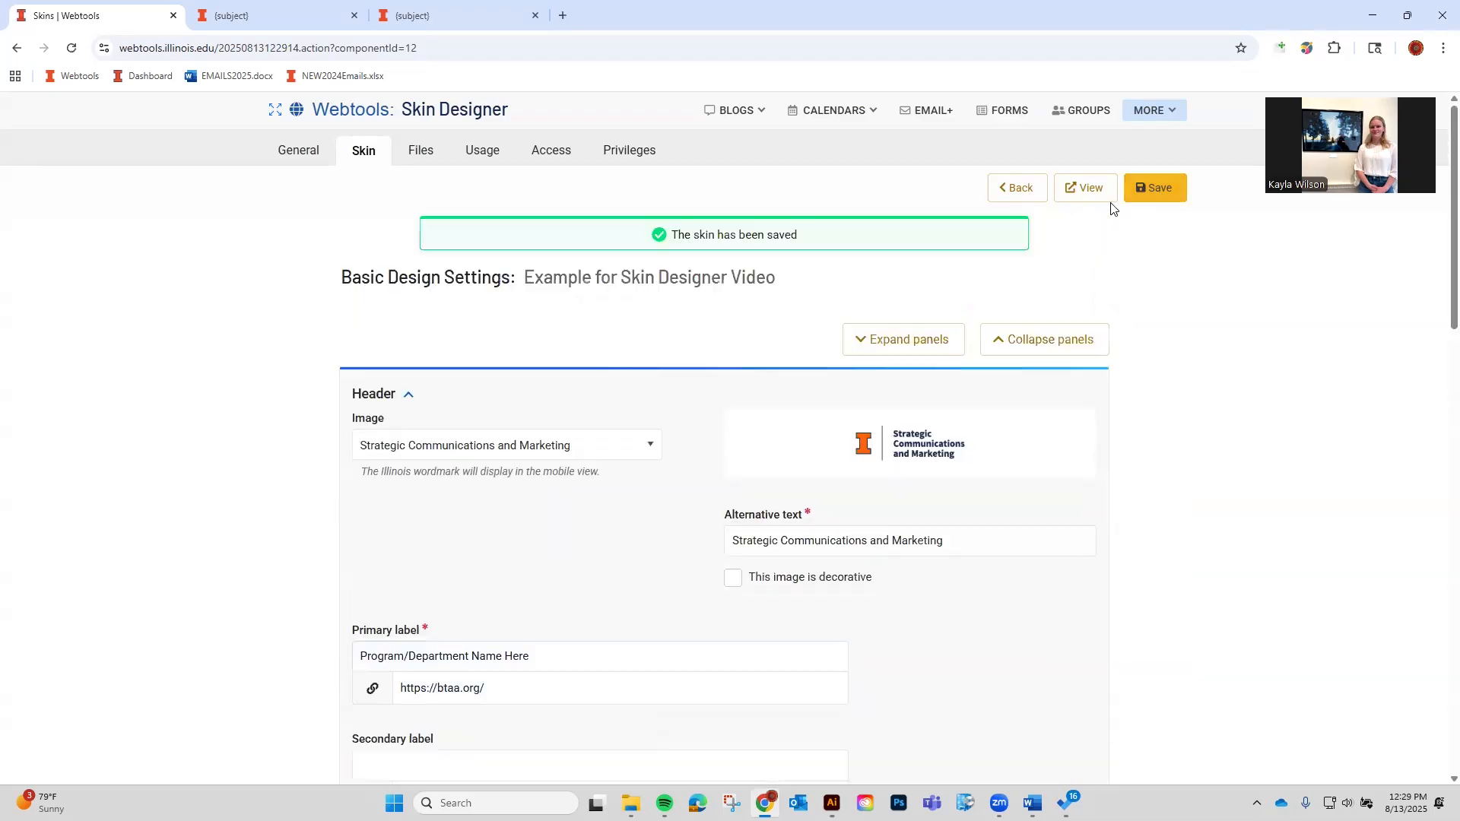
left_click(1085, 188)
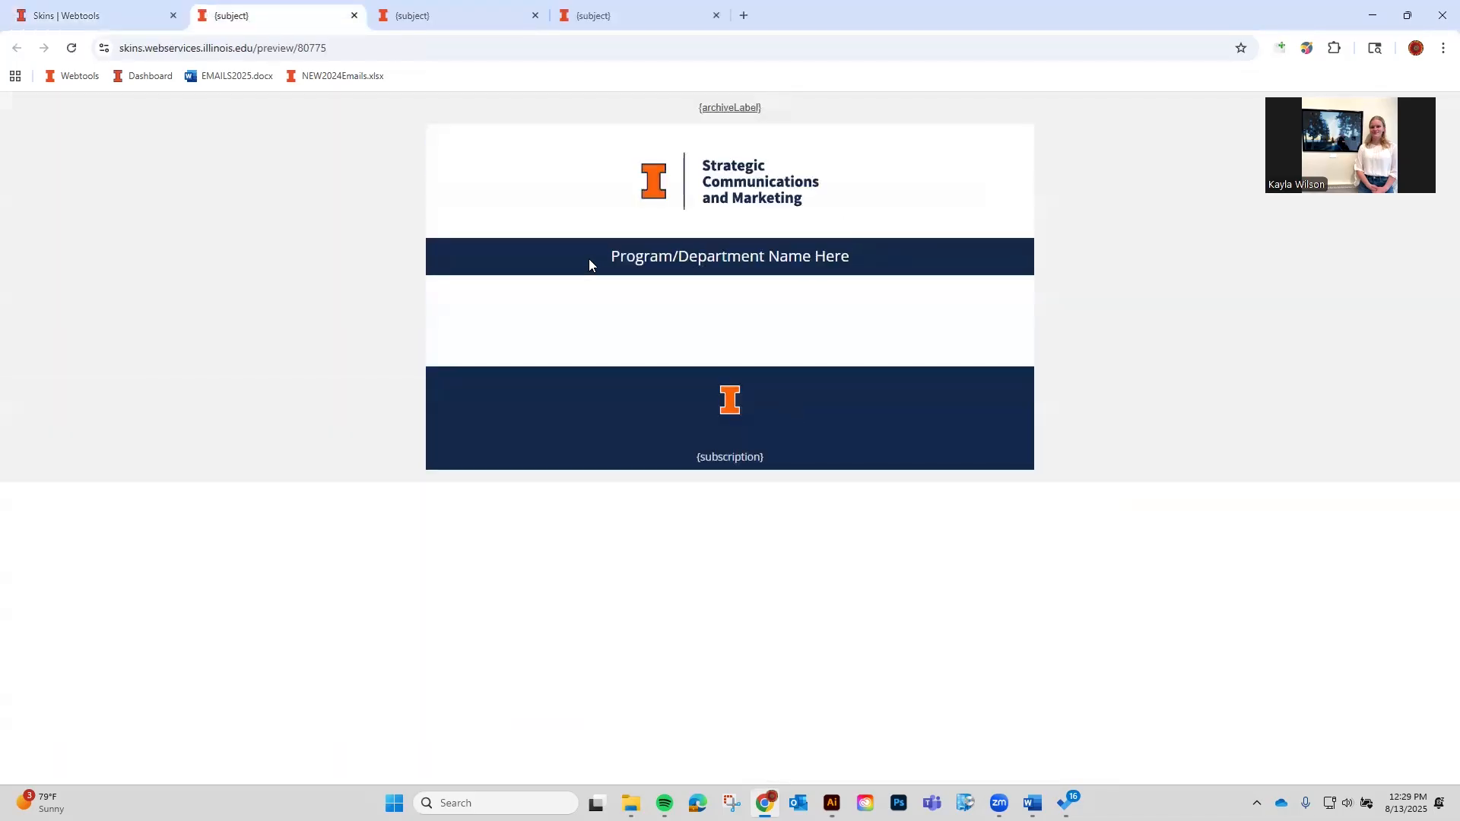
Change the primary label to 'Web Services', save, and refresh the preview.
left_click(62, 20)
left_click(410, 331)
type("Web Services")
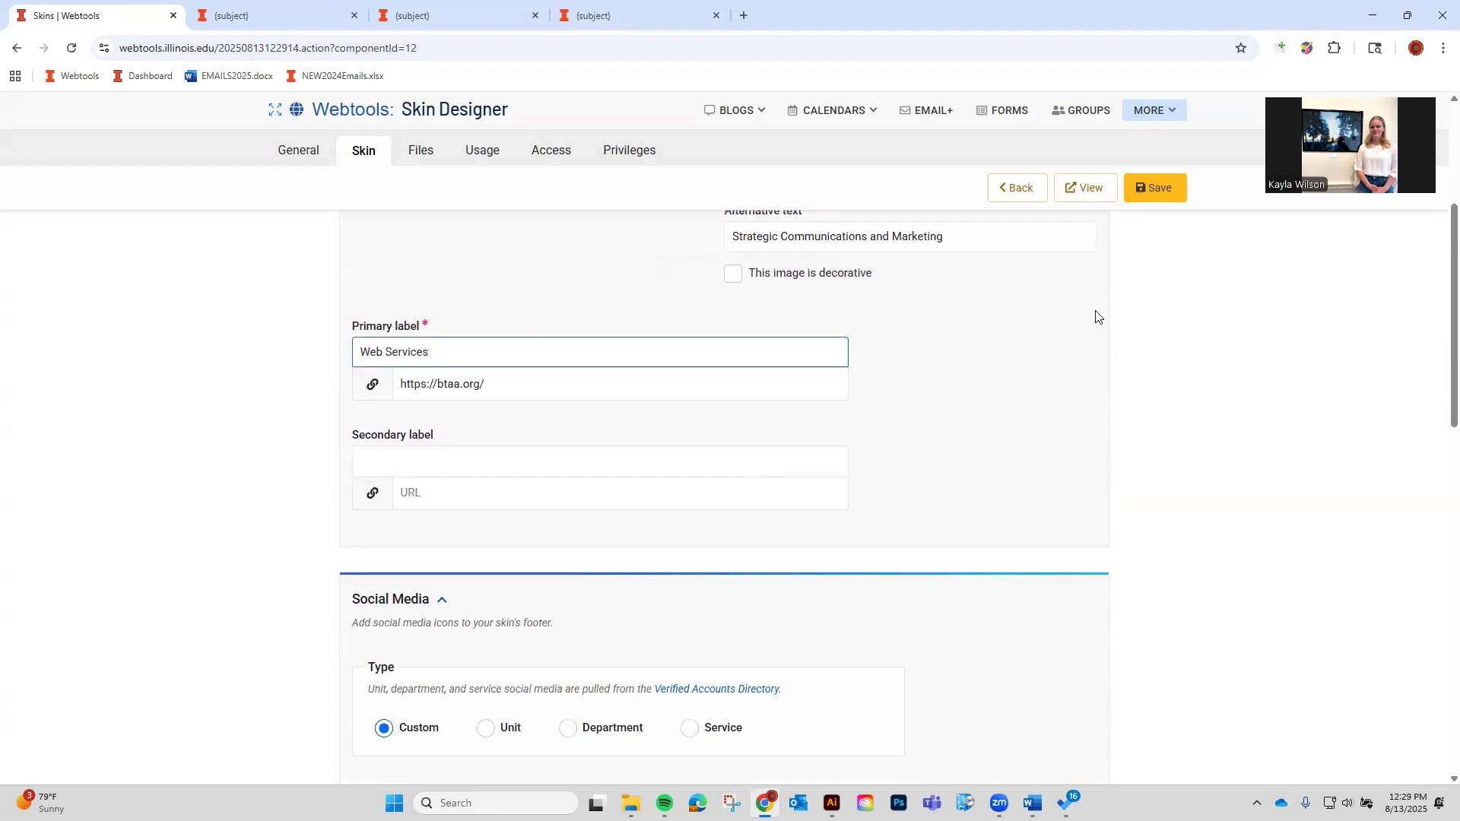
left_click(1130, 187)
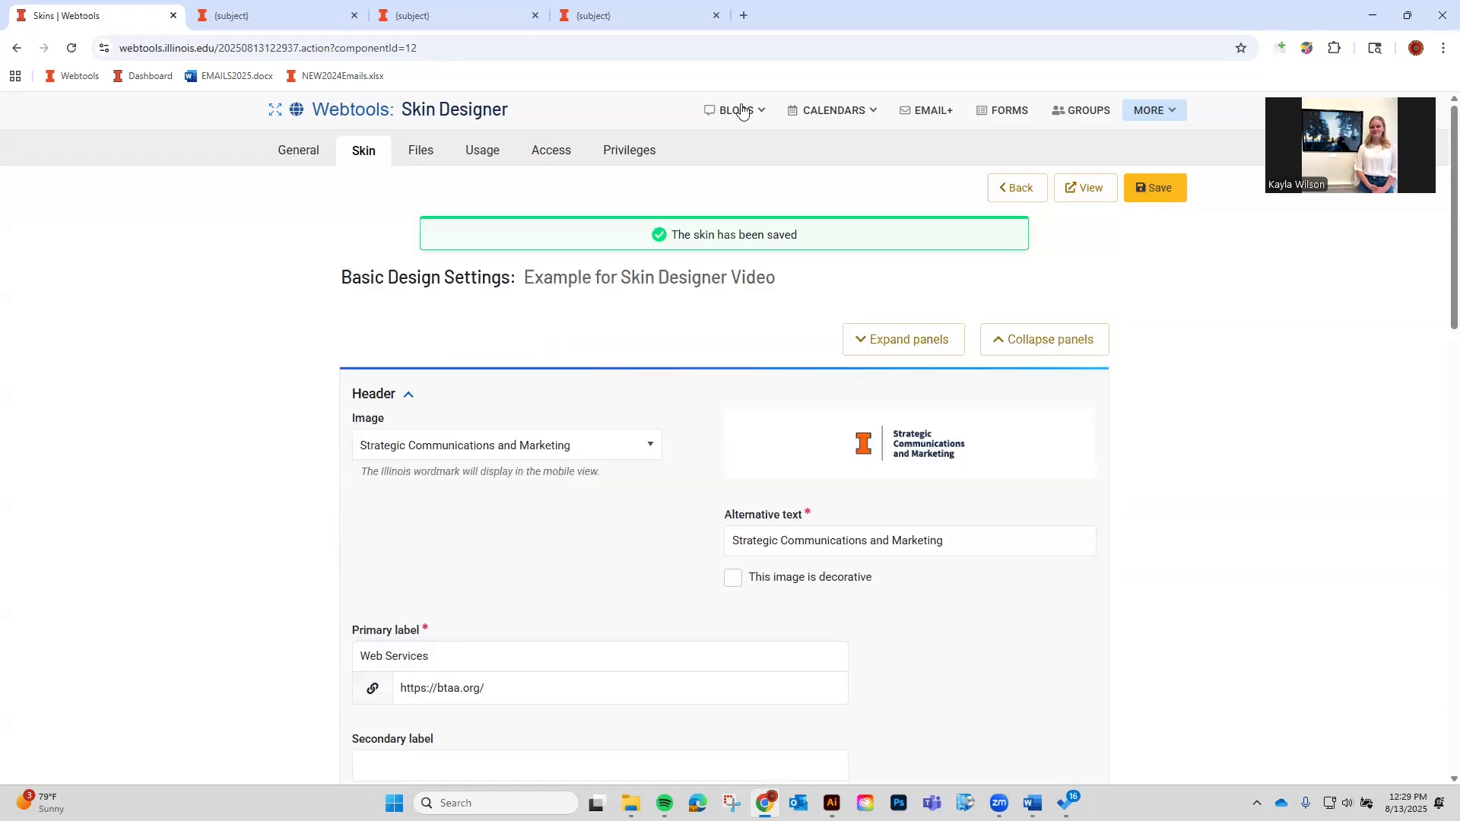
left_click(228, 15)
left_click(71, 48)
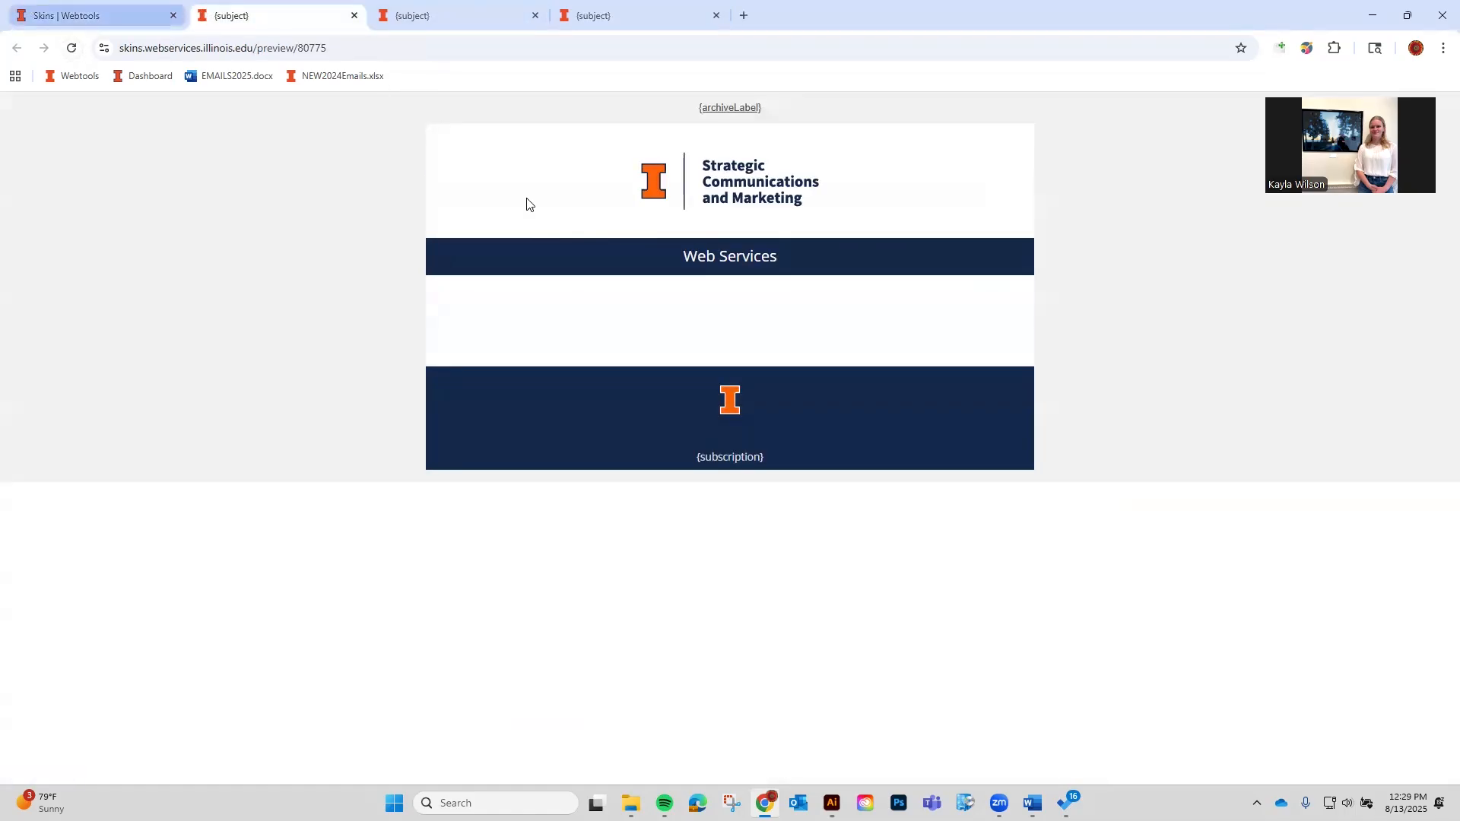
left_click(52, 11)
Close the duplicate preview tabs and return to the skin designer form.
scroll(498, 654, "down", 1)
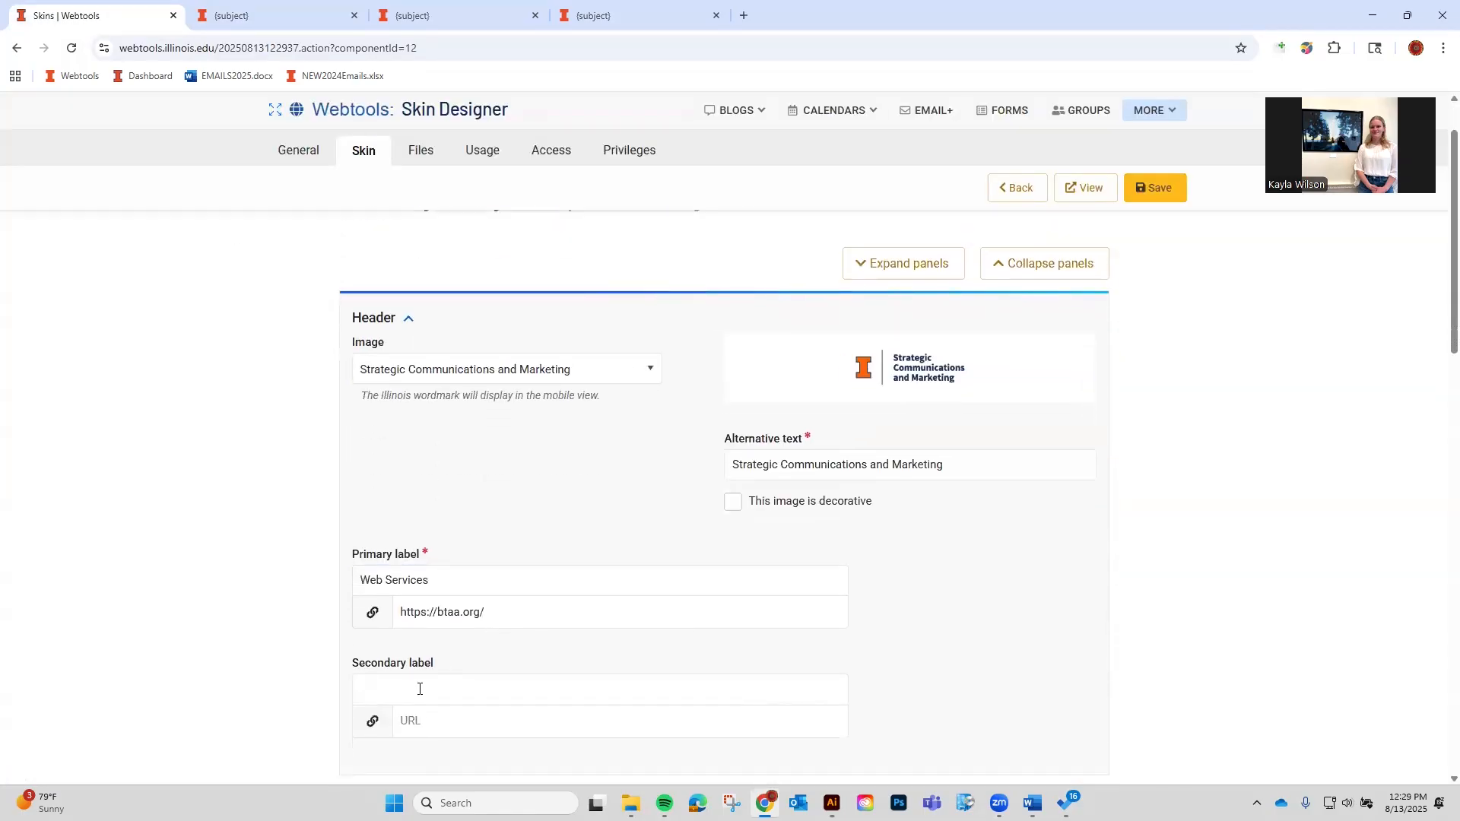
left_click(407, 555)
left_click(447, 20)
key("ctrl+w")
key("ctrl+w")
left_click(96, 18)
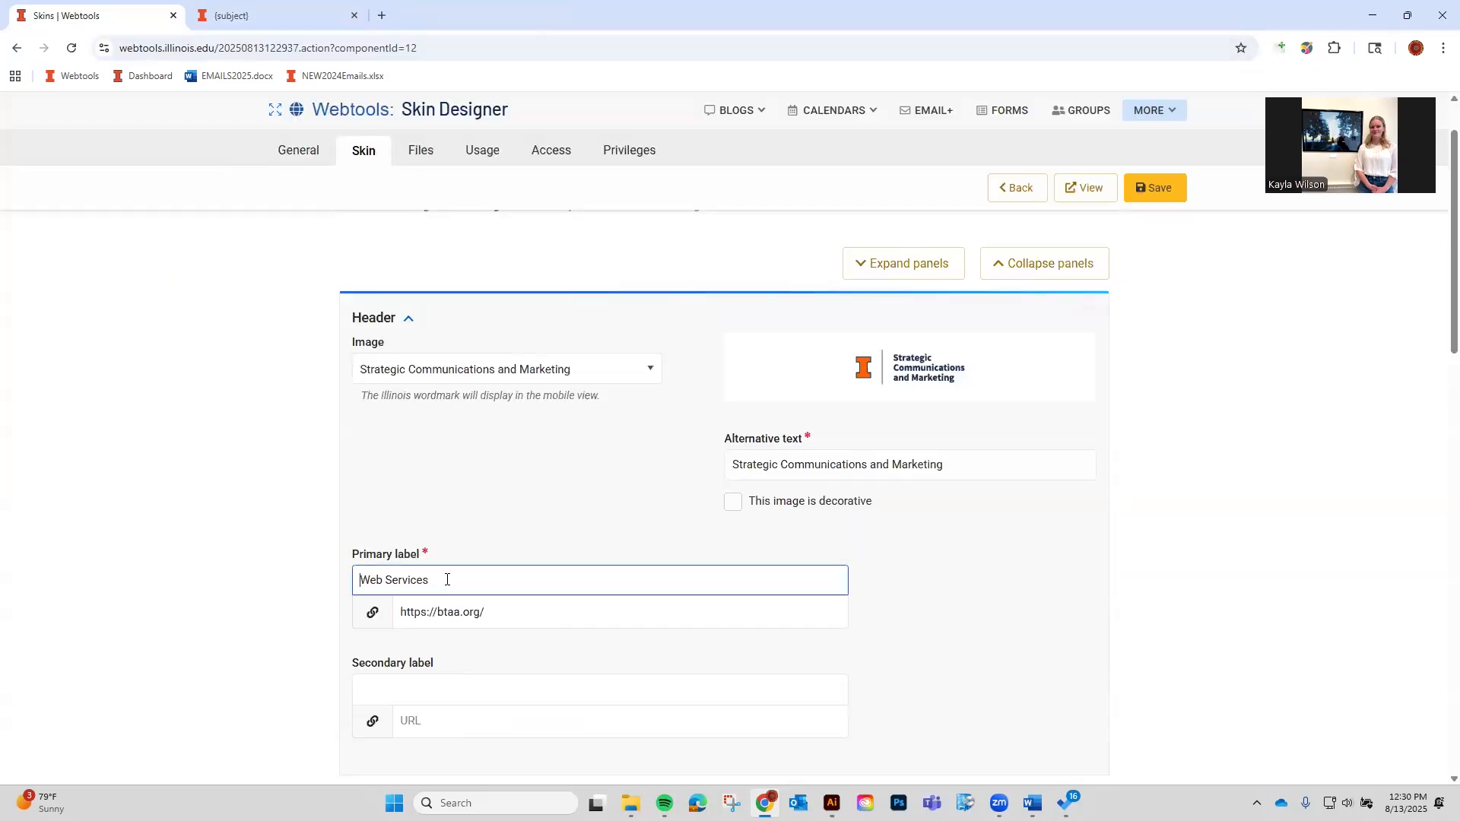
Set the secondary label to 'From the Desk of' plus the sender's name, save, and preview.
left_click(447, 690)
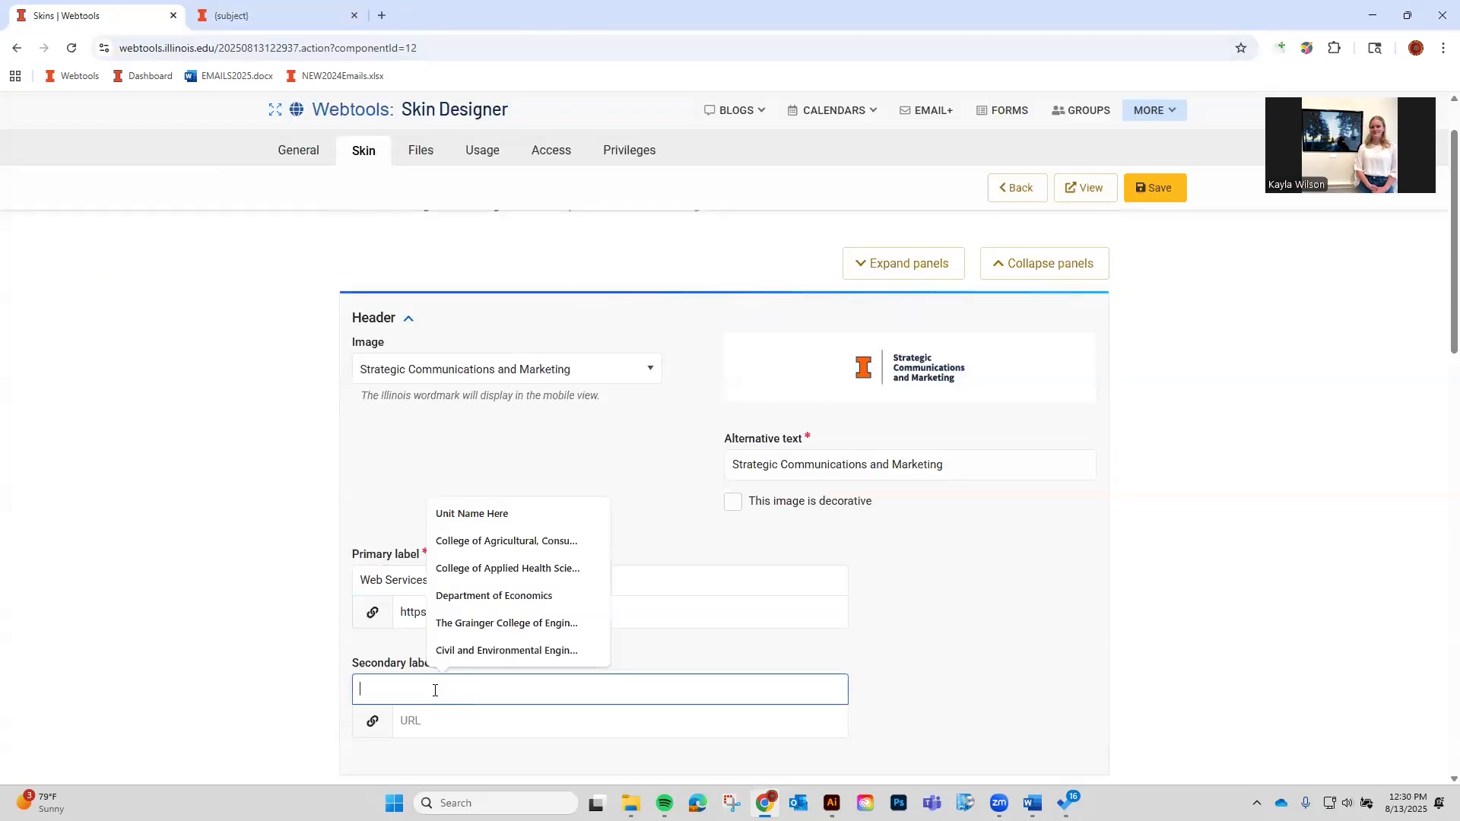
left_click(301, 691)
left_click(381, 686)
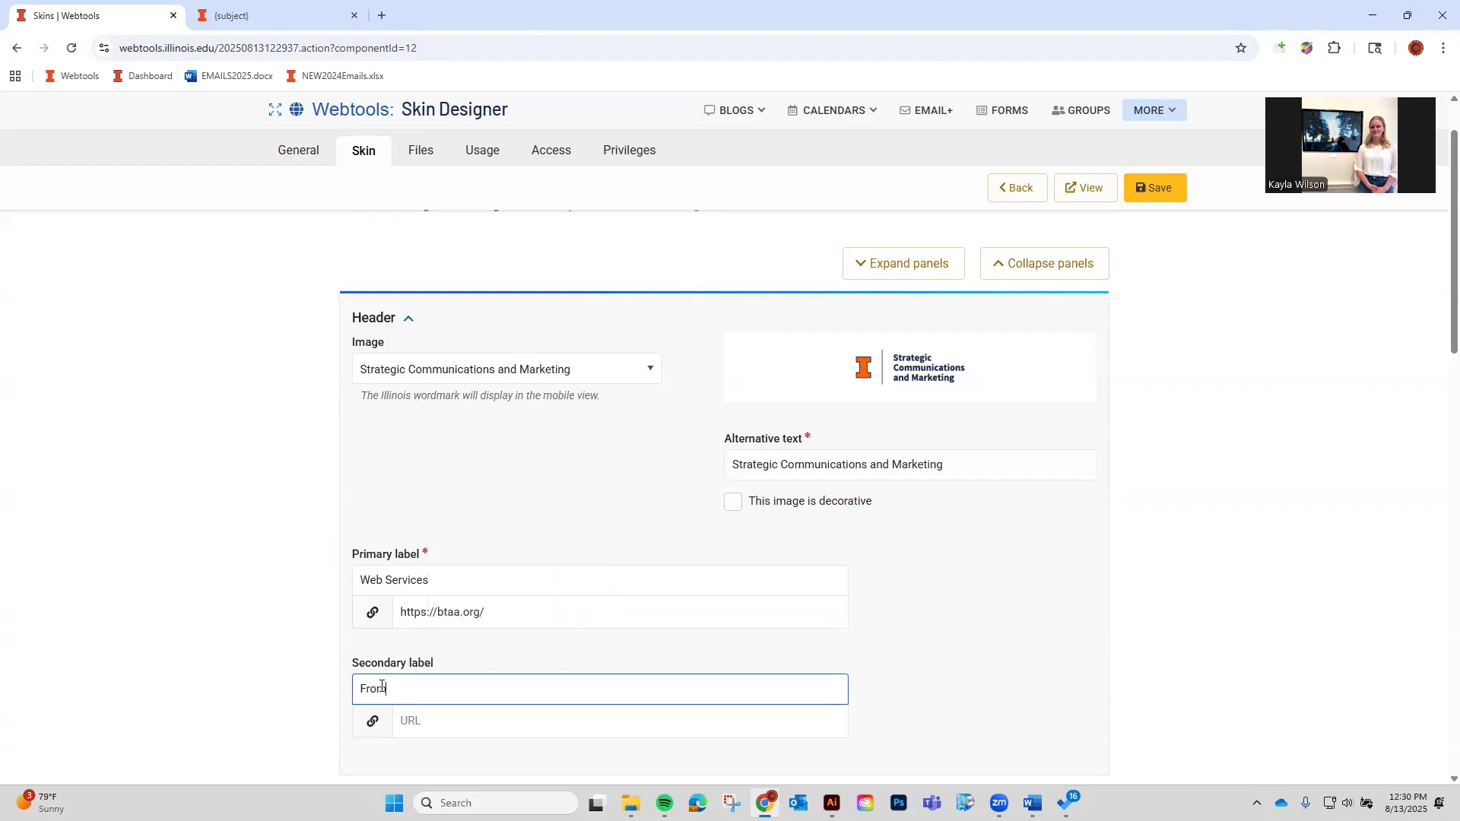
left_click(435, 718)
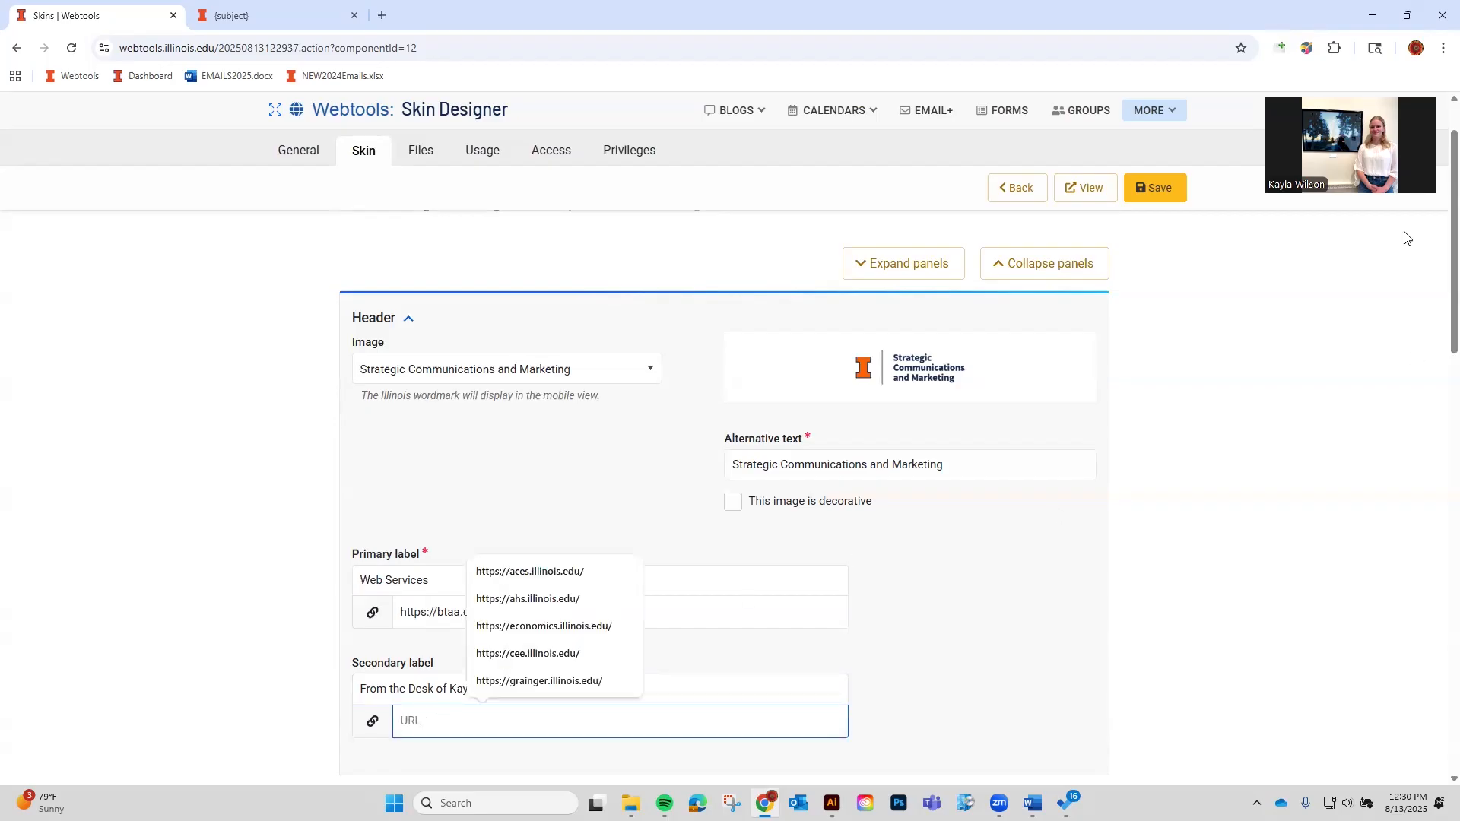
left_click(1175, 197)
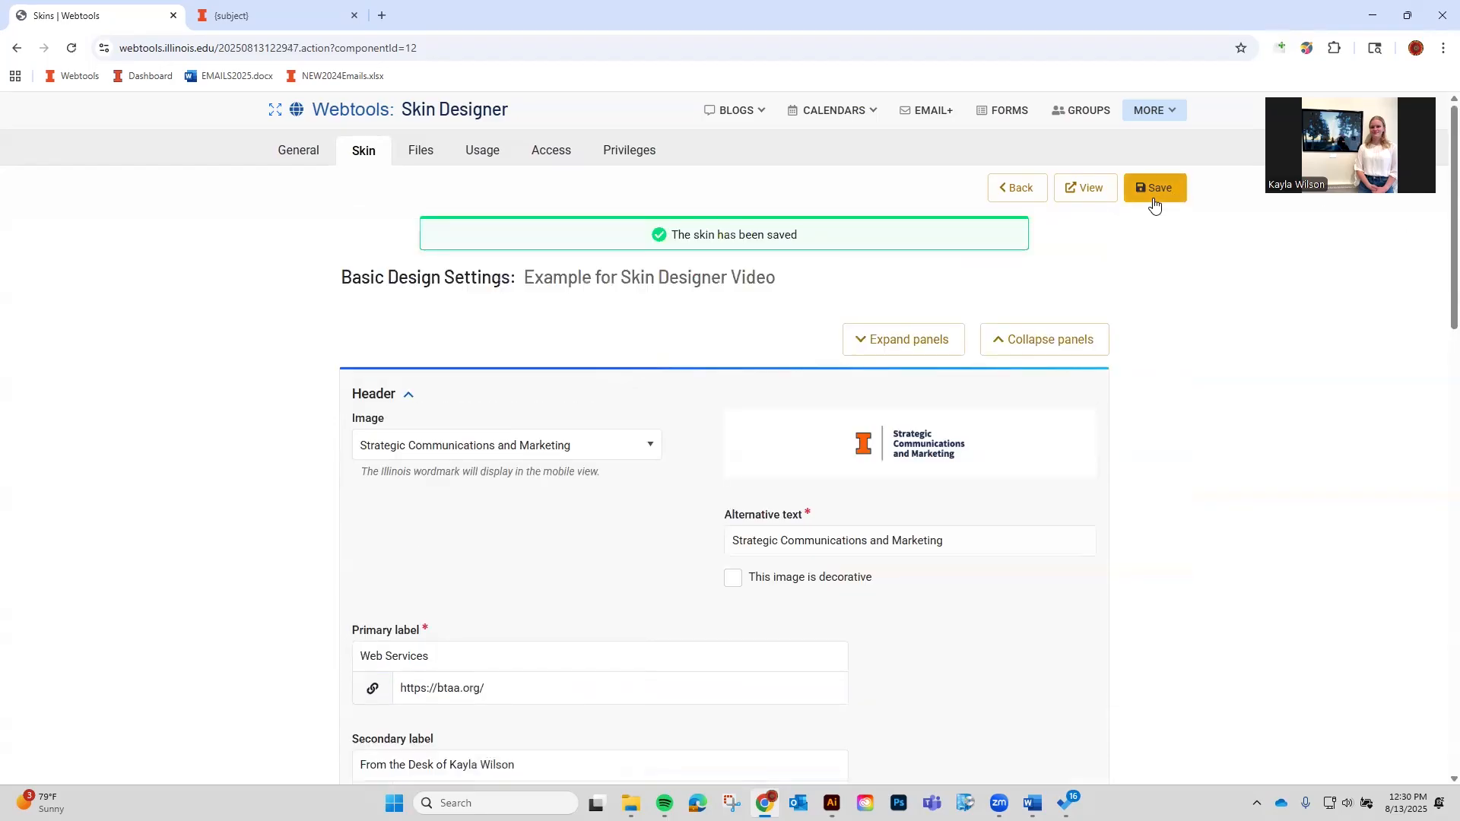
left_click(1086, 187)
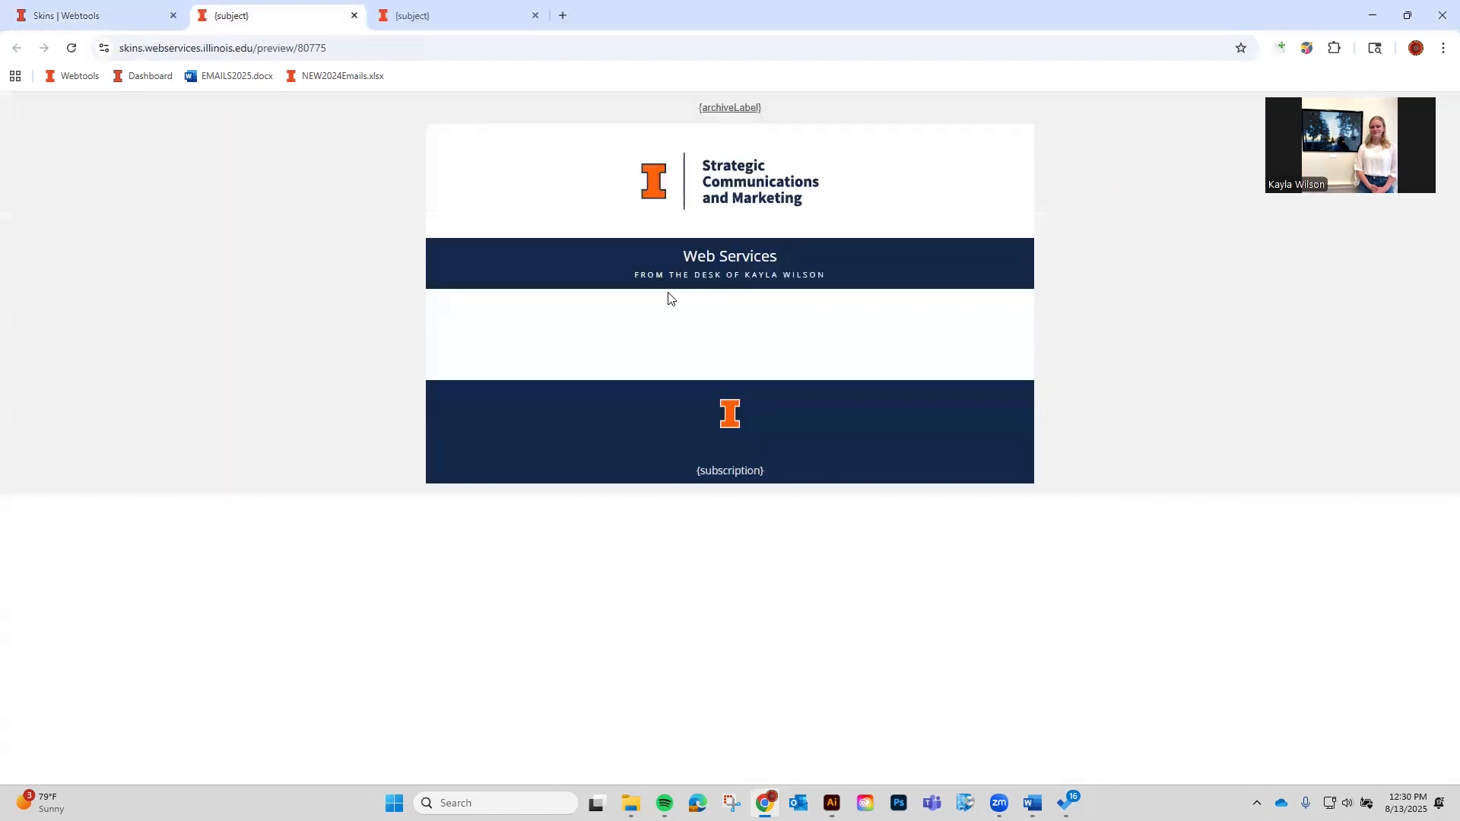
left_click(110, 13)
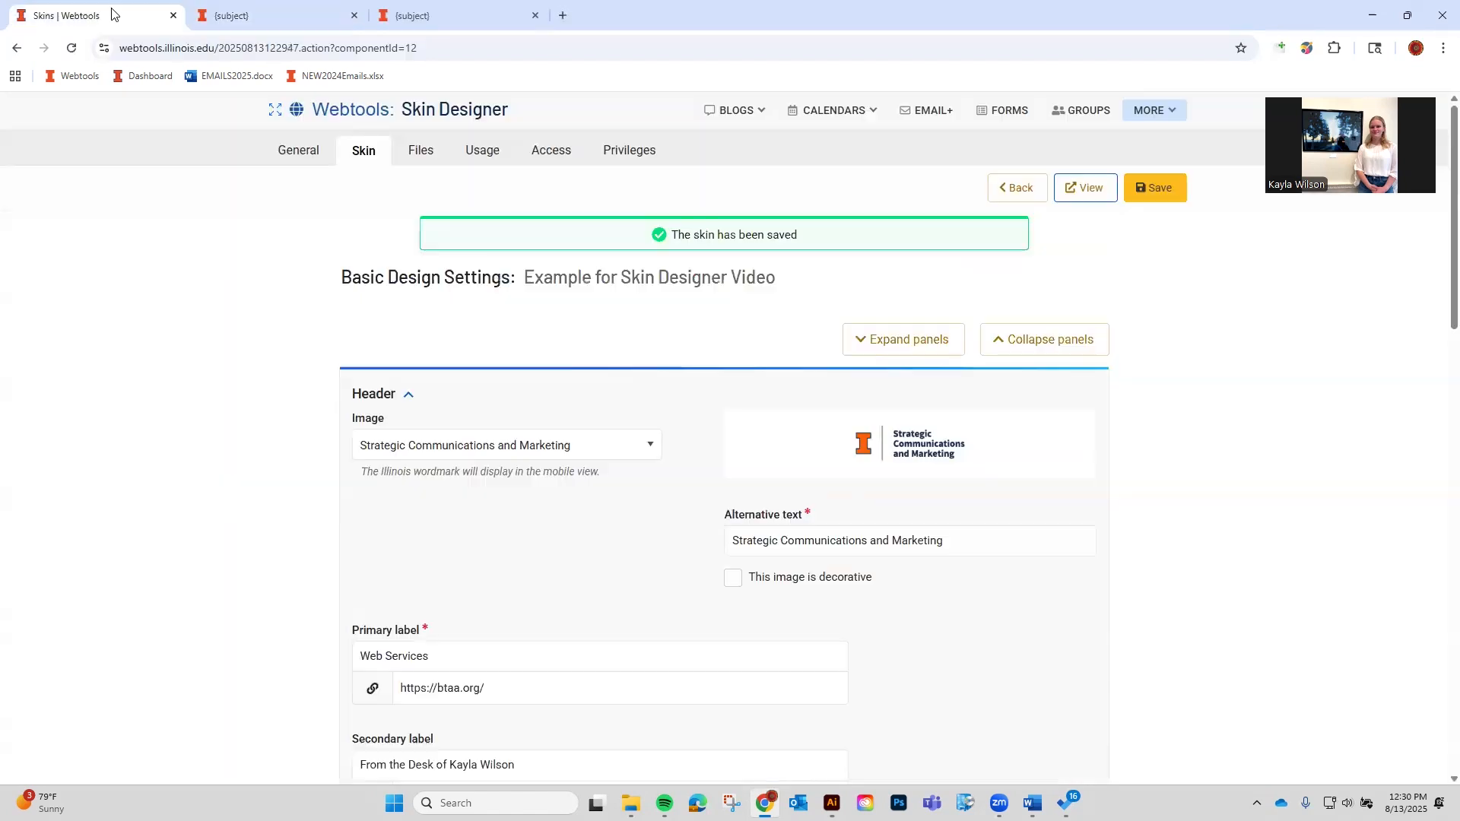
Collapse the Header settings panel.
scroll(574, 494, "down", 8)
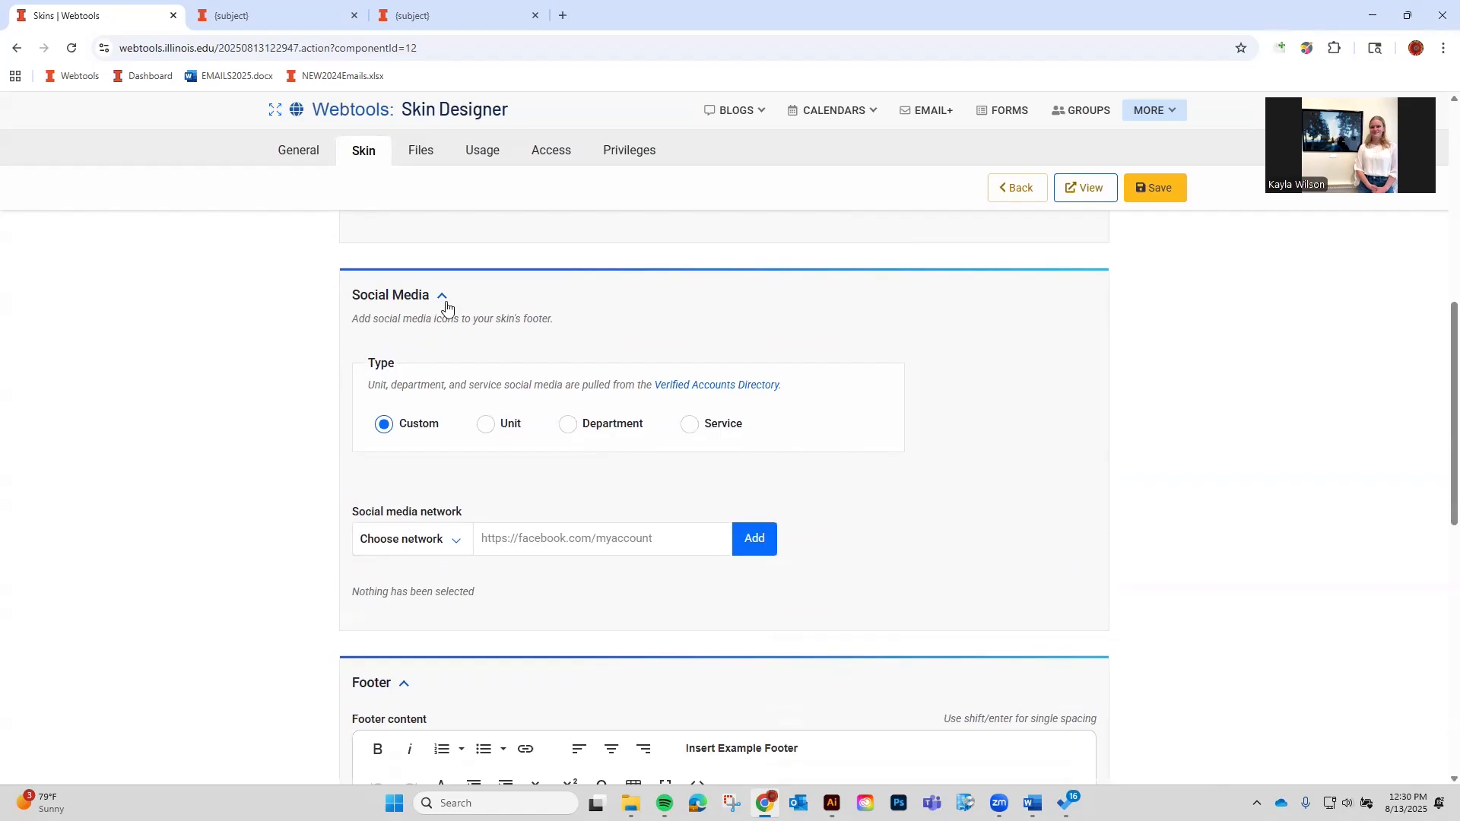
scroll(434, 305, "up", 8)
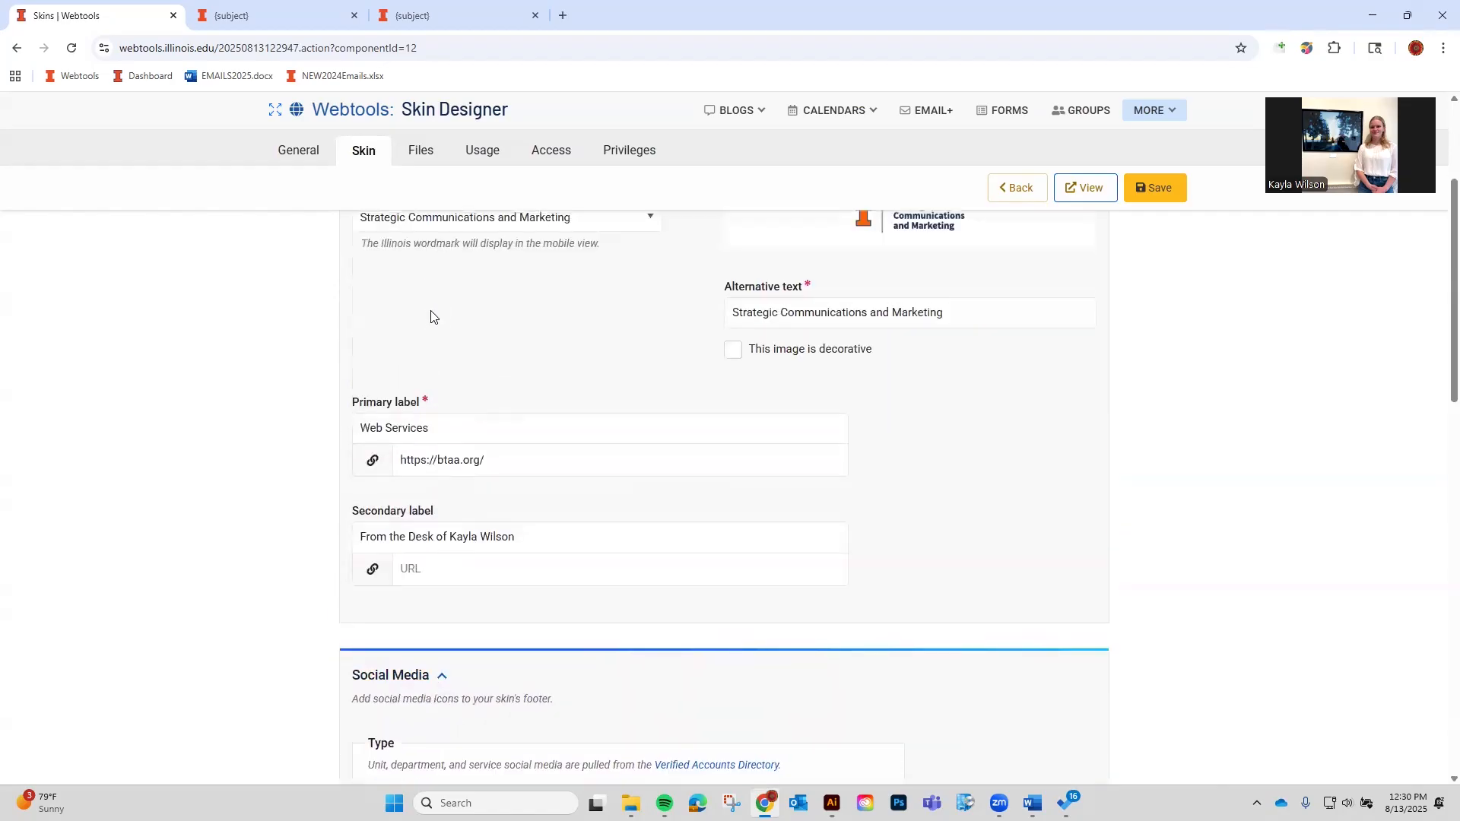
left_click(392, 397)
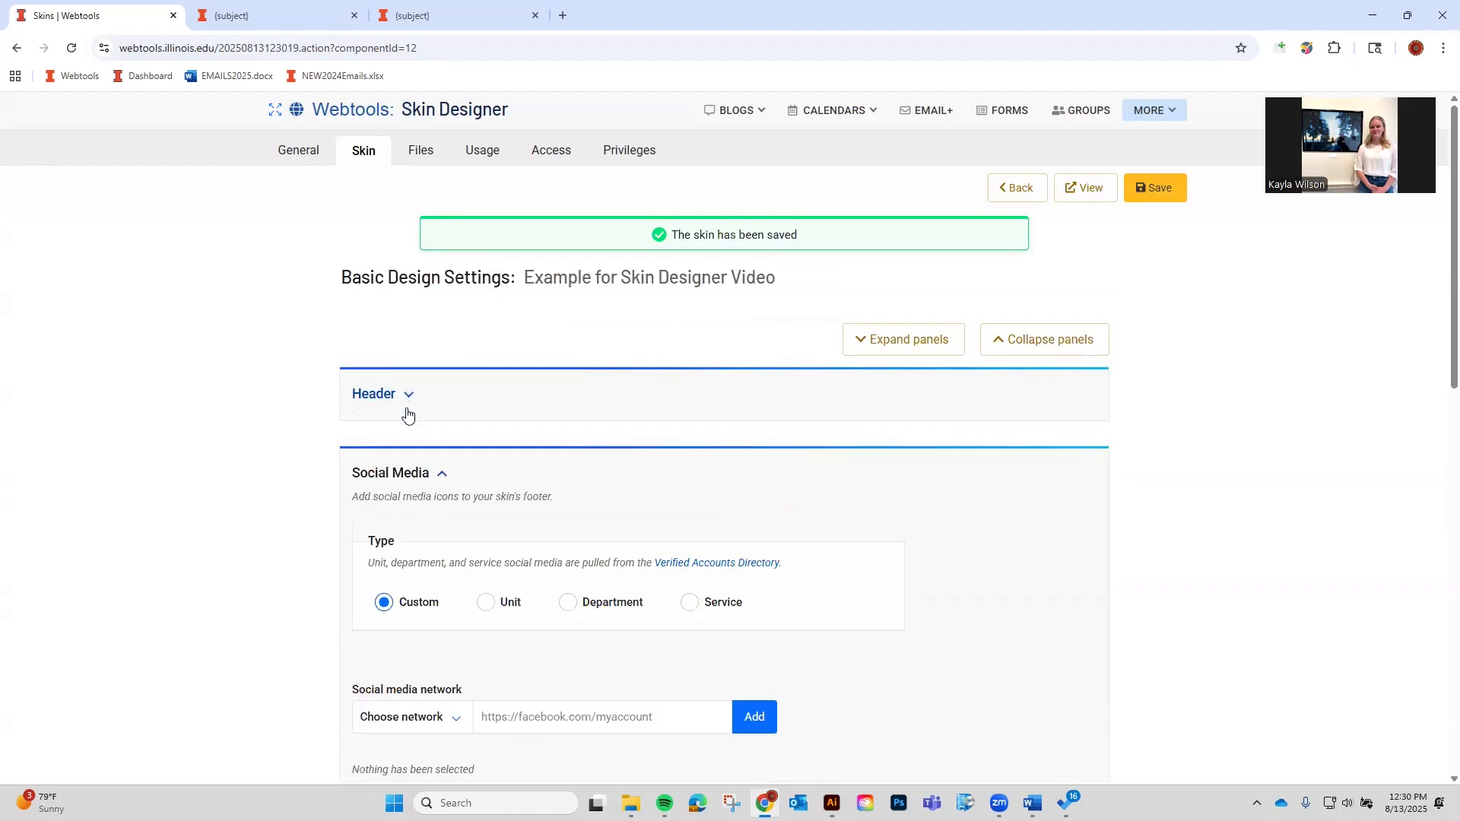
scroll(415, 410, "down", 2)
scroll(627, 406, "up", 2)
scroll(545, 566, "down", 1)
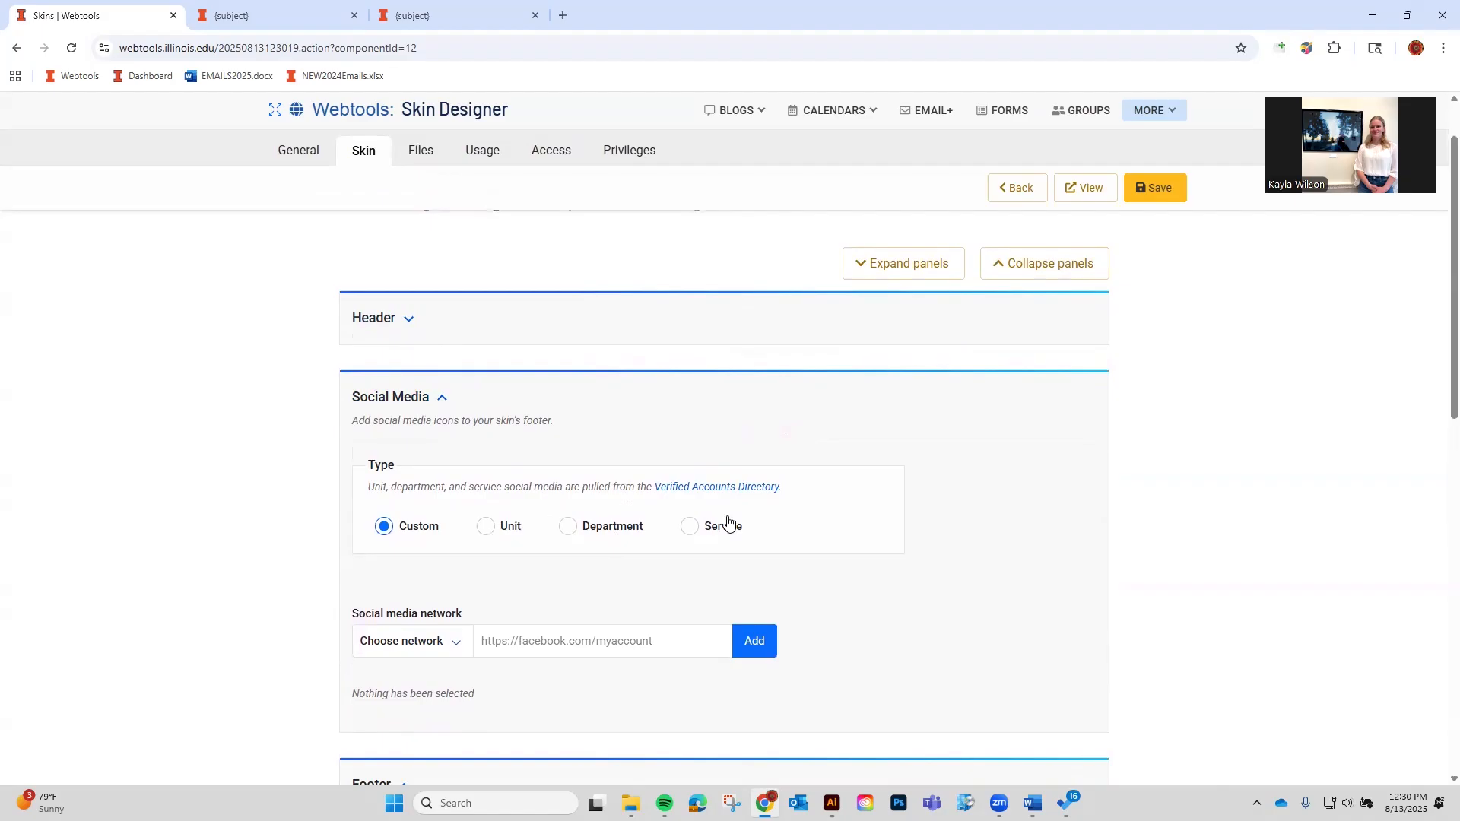
left_click(568, 637)
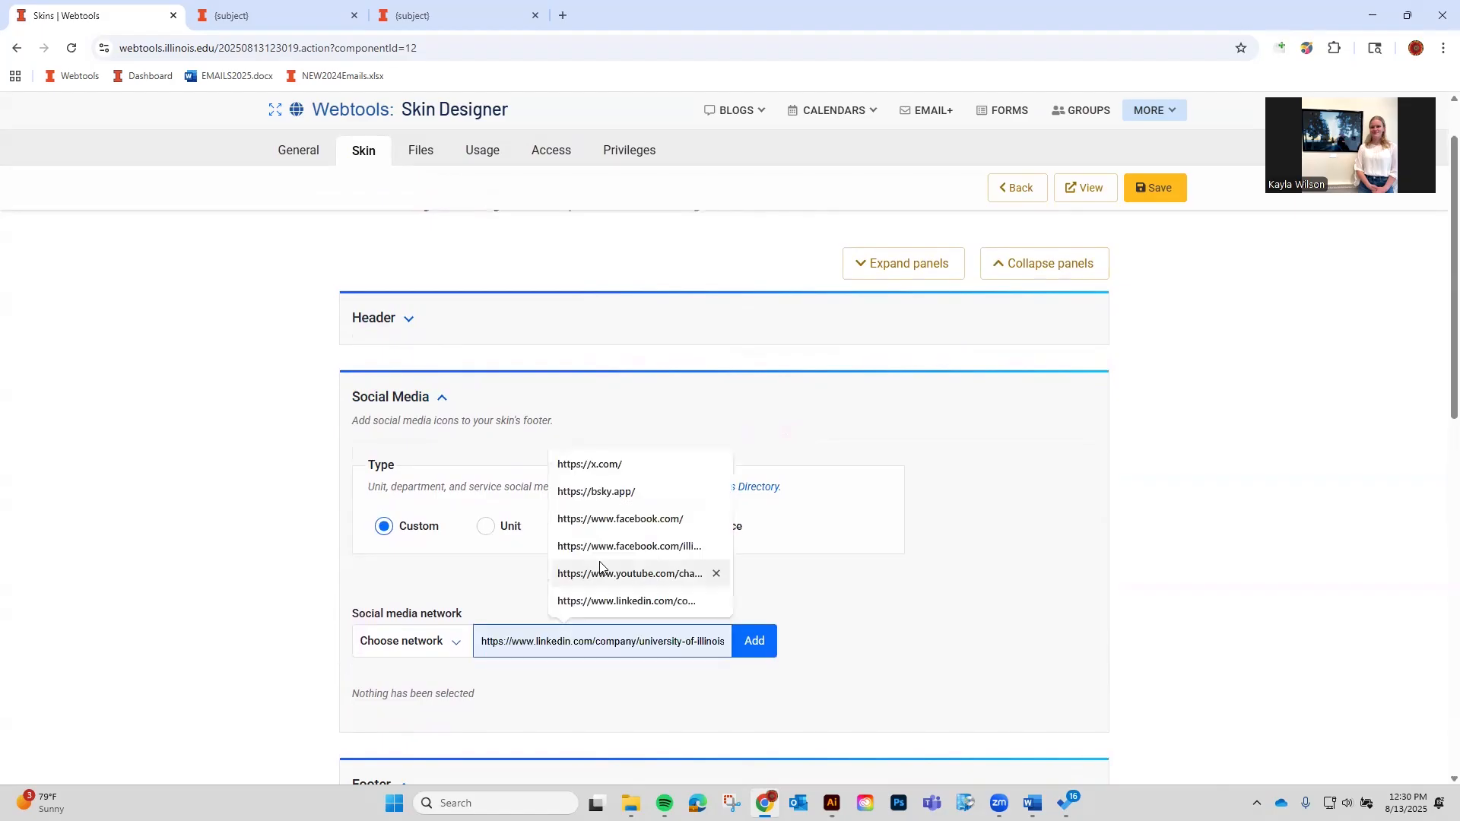
left_click(606, 472)
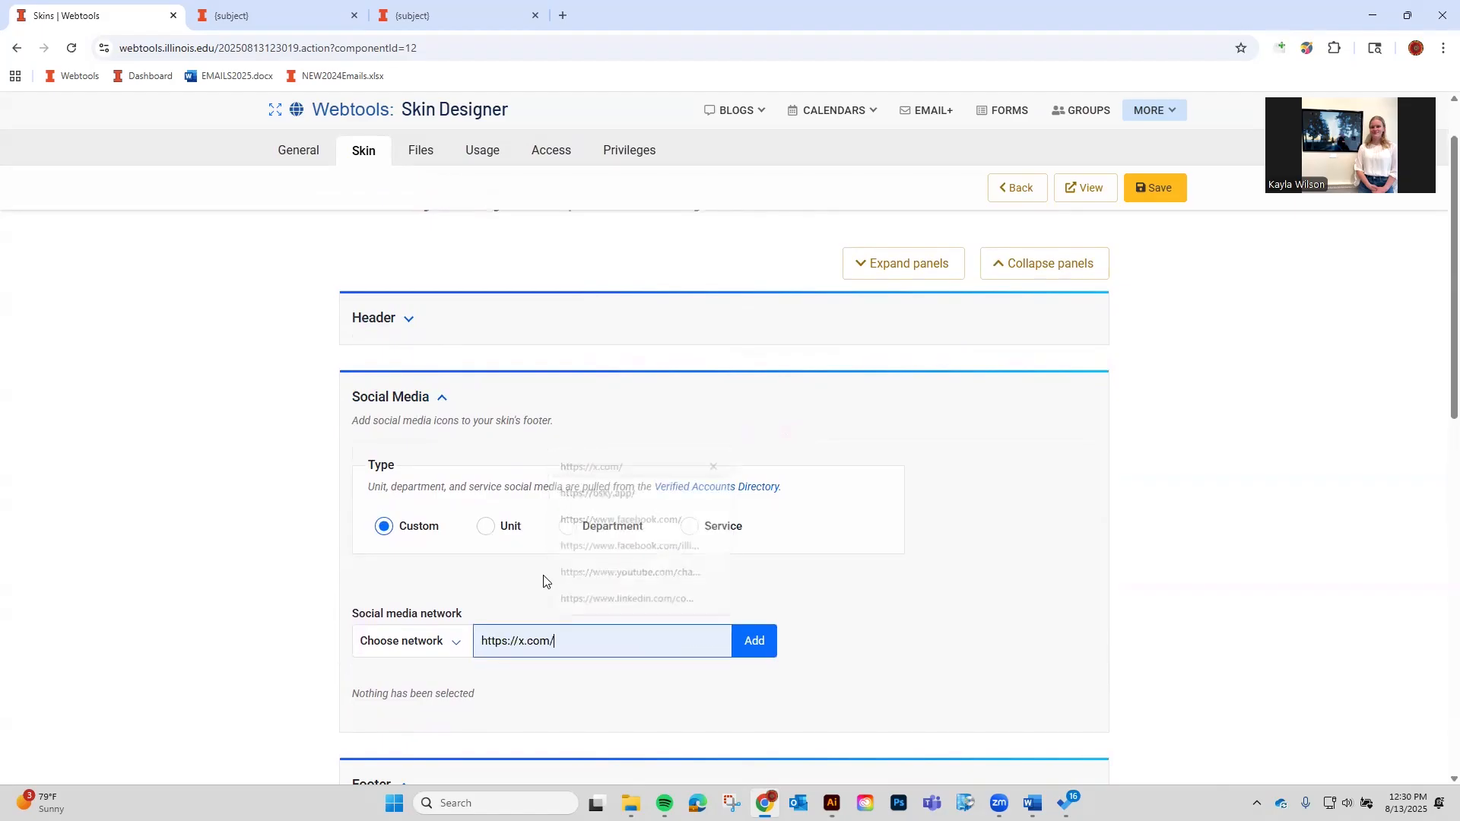
left_click(383, 643)
left_click(403, 497)
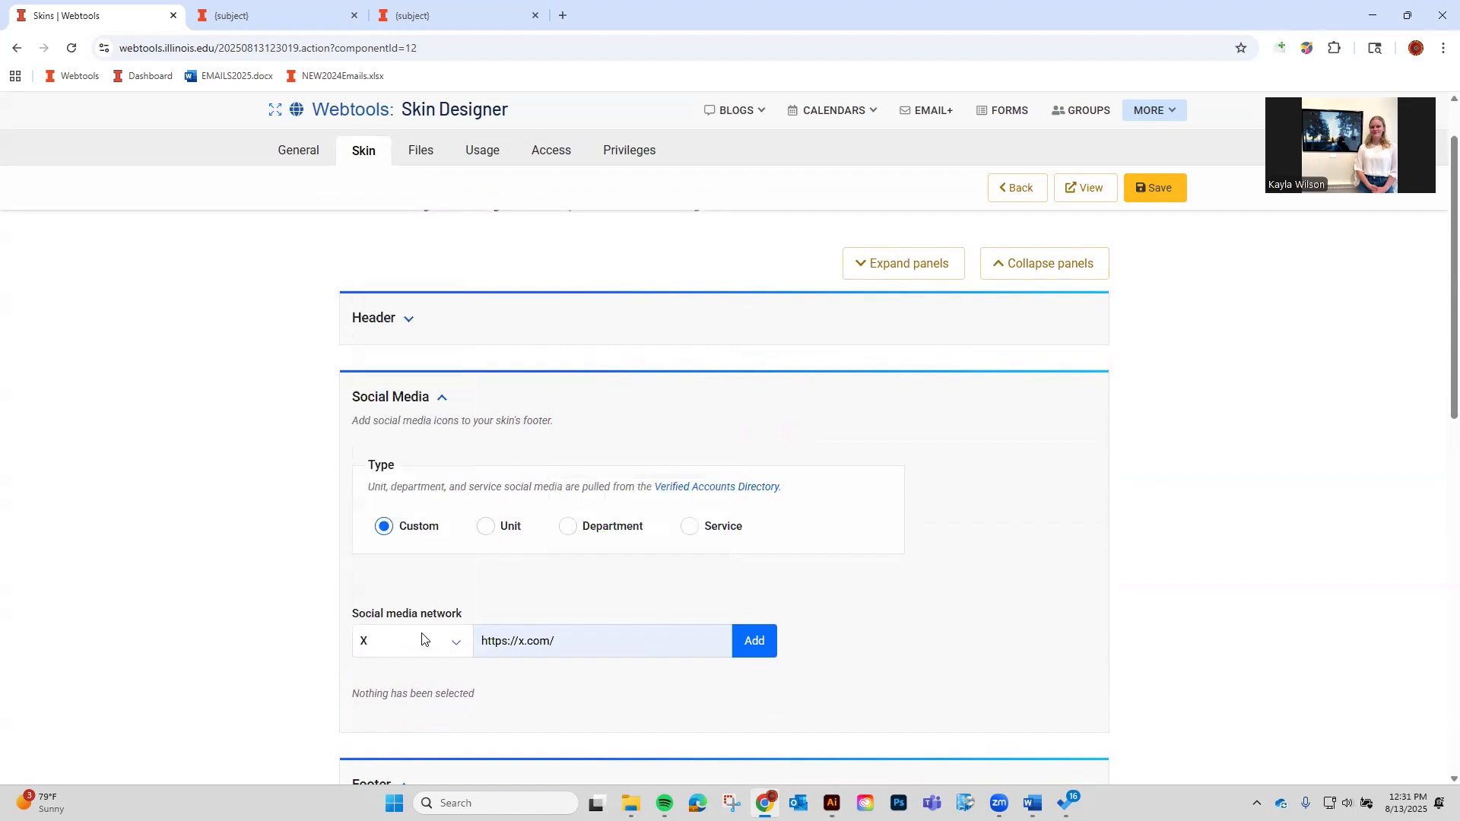
left_click(751, 646)
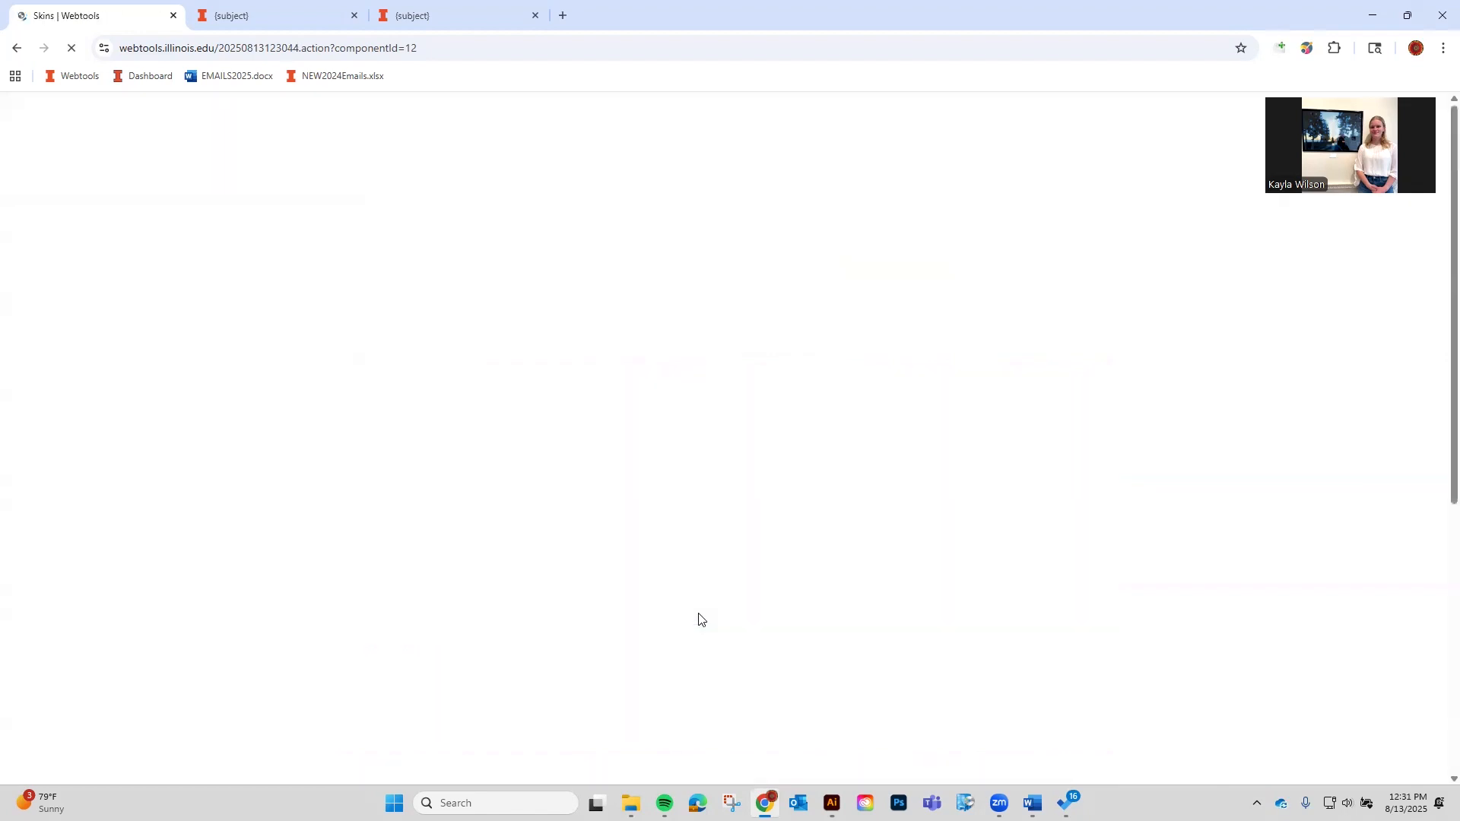
scroll(702, 621, "down", 2)
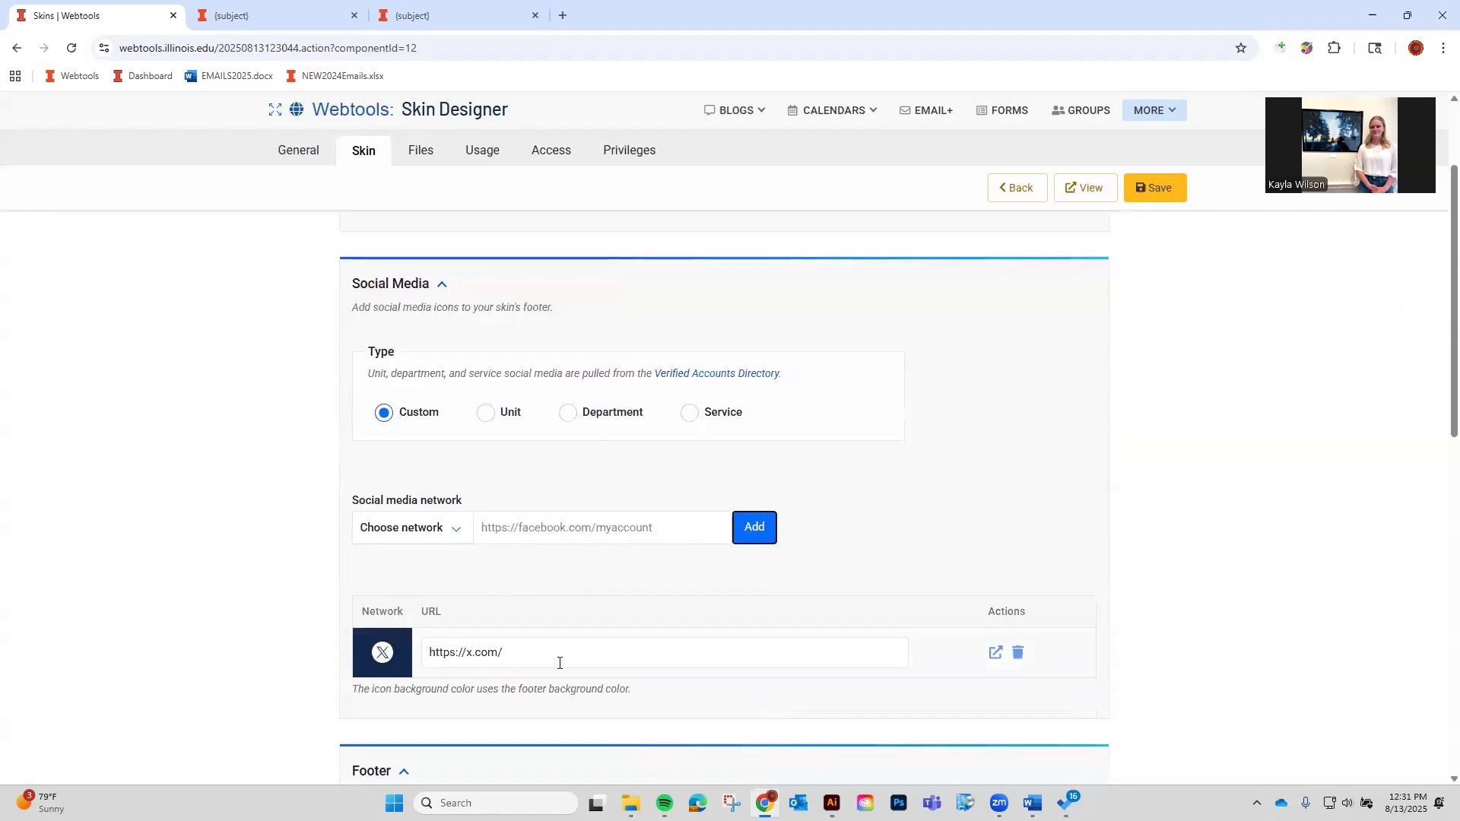
left_click(411, 528)
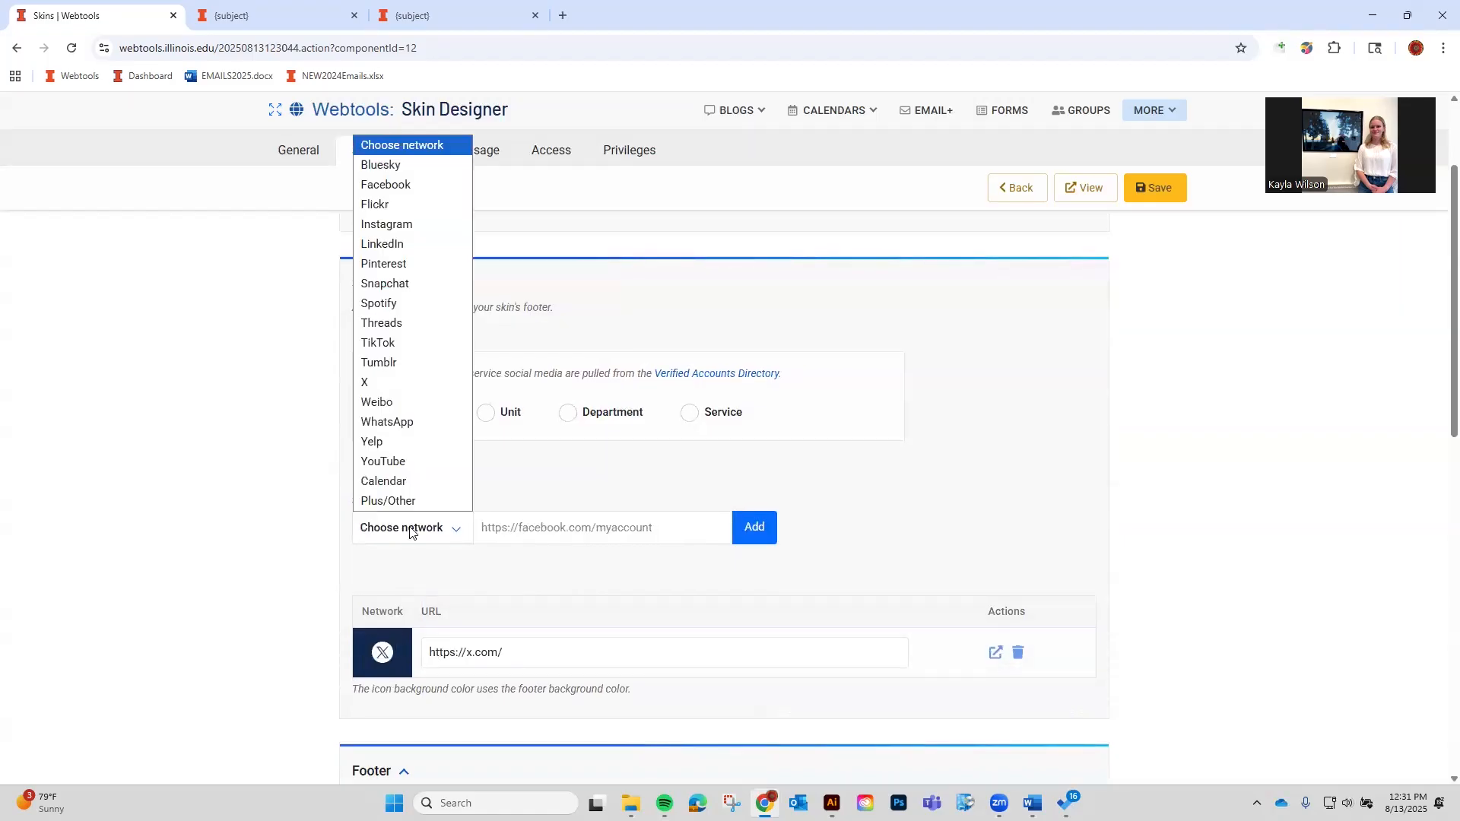
left_click(560, 526)
left_click(613, 598)
left_click(420, 538)
left_click(388, 167)
left_click(748, 538)
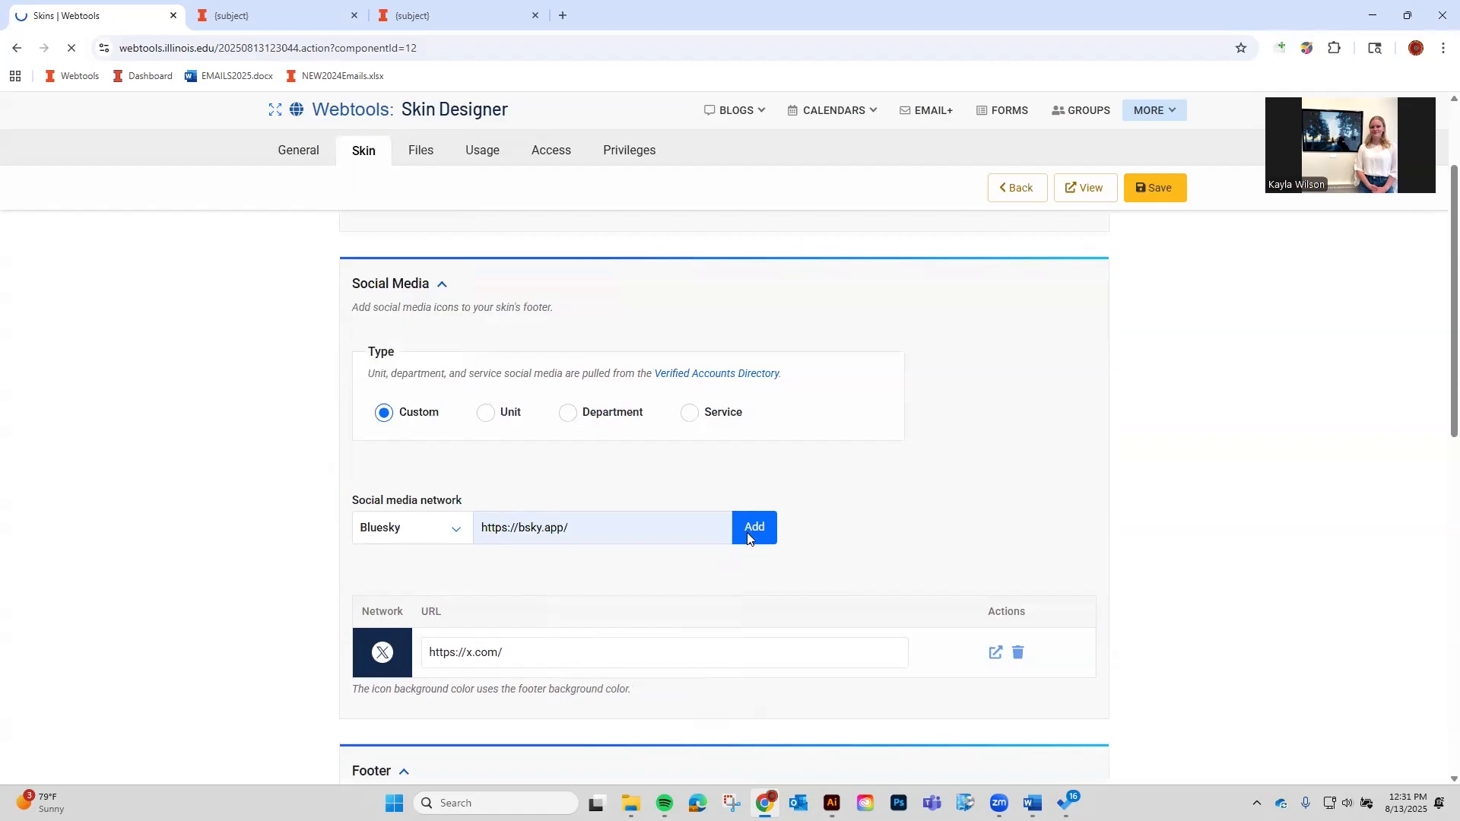
Save the skin with both social icons and preview it in a new tab.
left_click(1156, 190)
scroll(1146, 571, "down", 4)
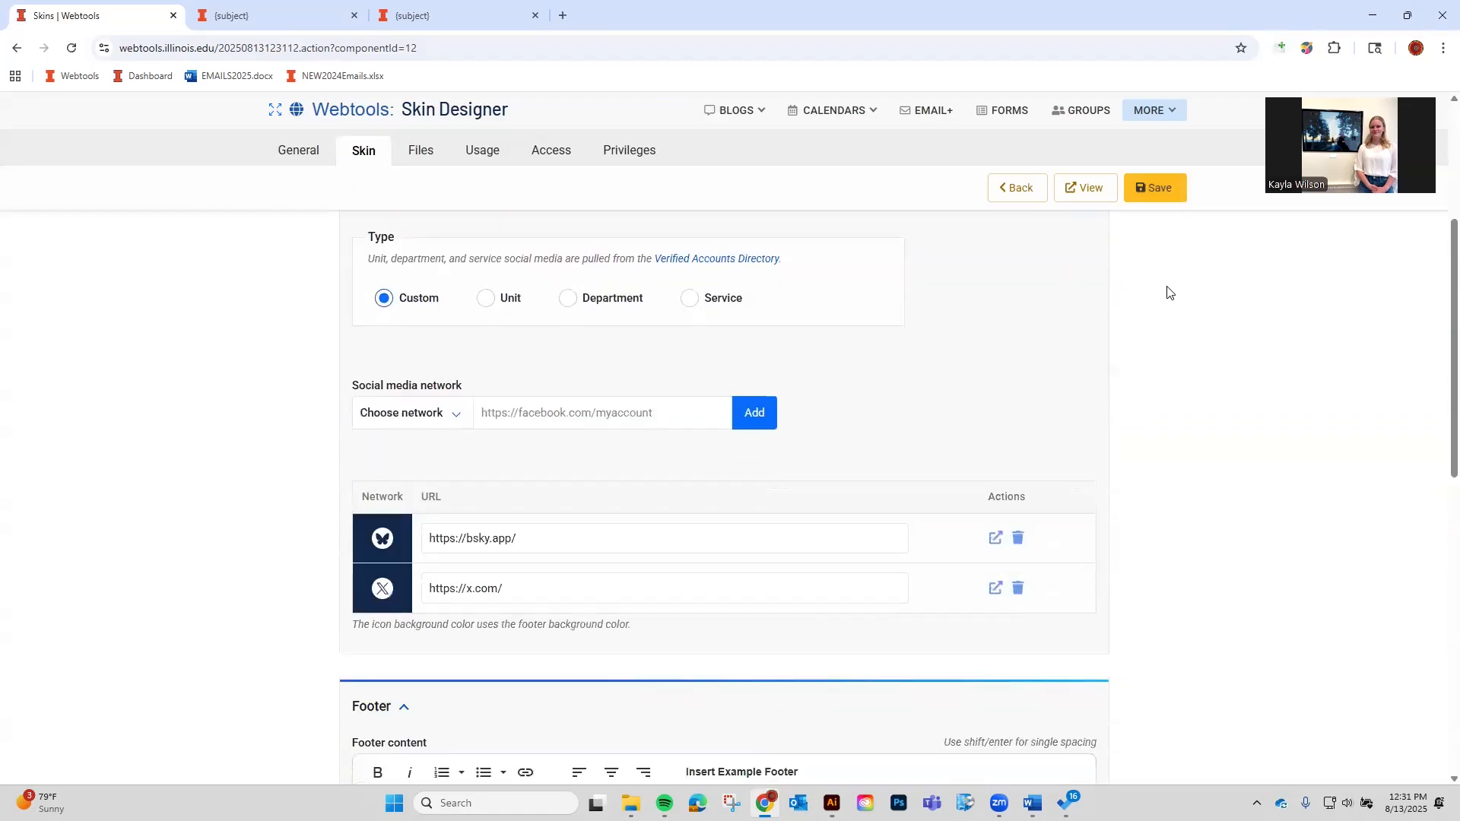
left_click(1087, 190)
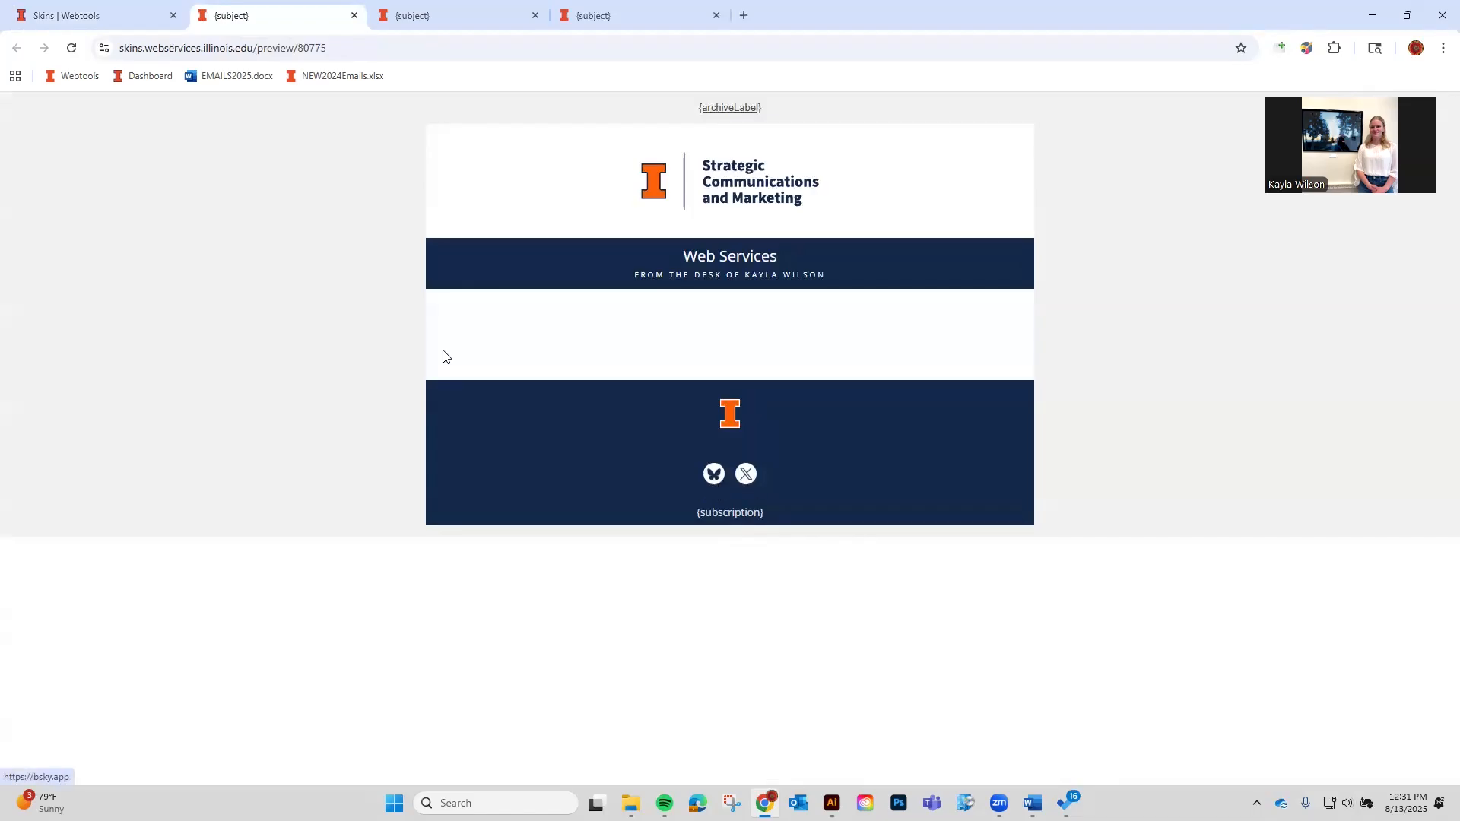
Back in the skin's settings, set the social media type to Unit.
left_click(83, 16)
scroll(422, 535, "up", 2)
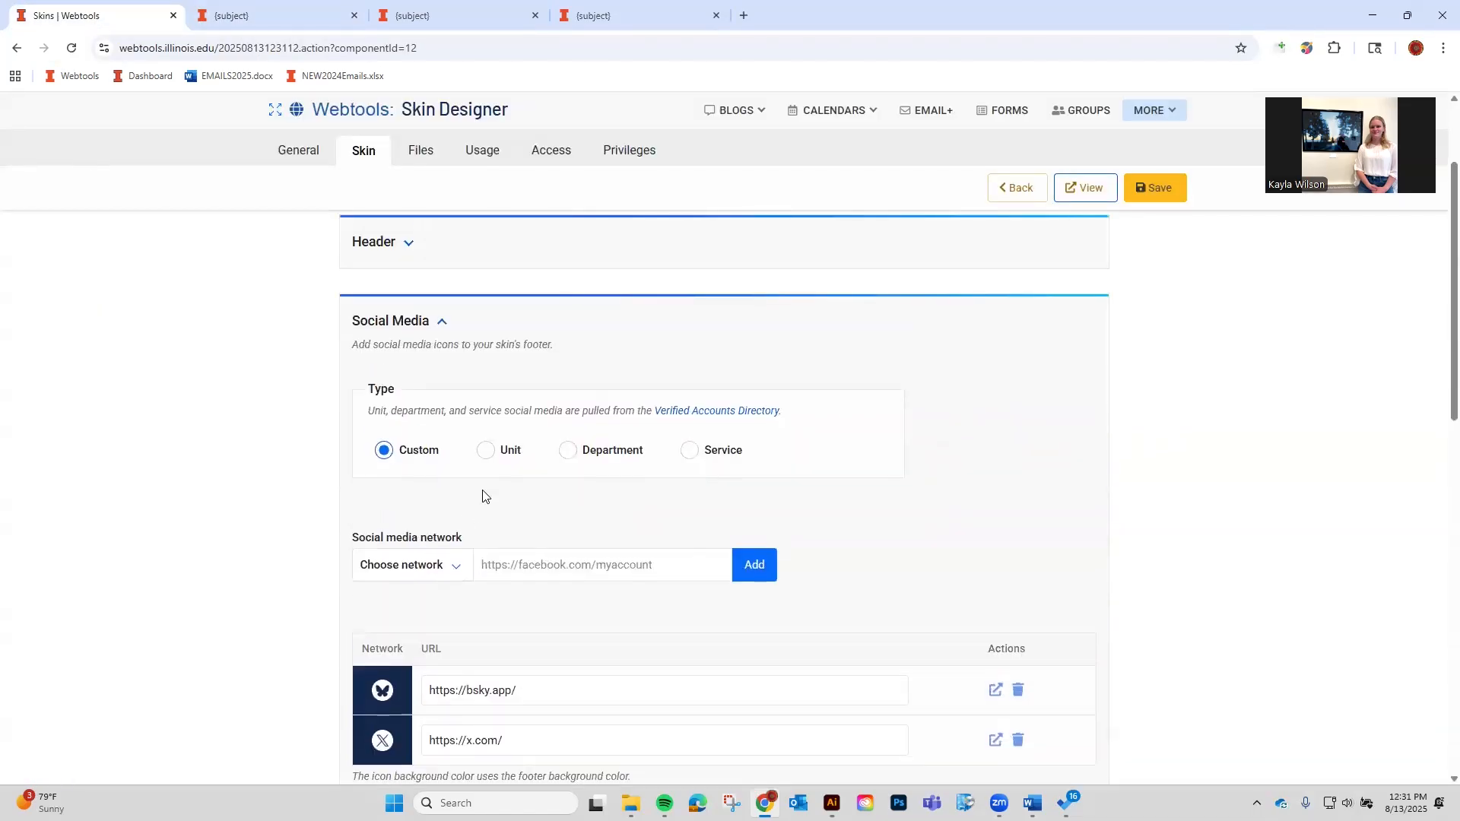
left_click(484, 455)
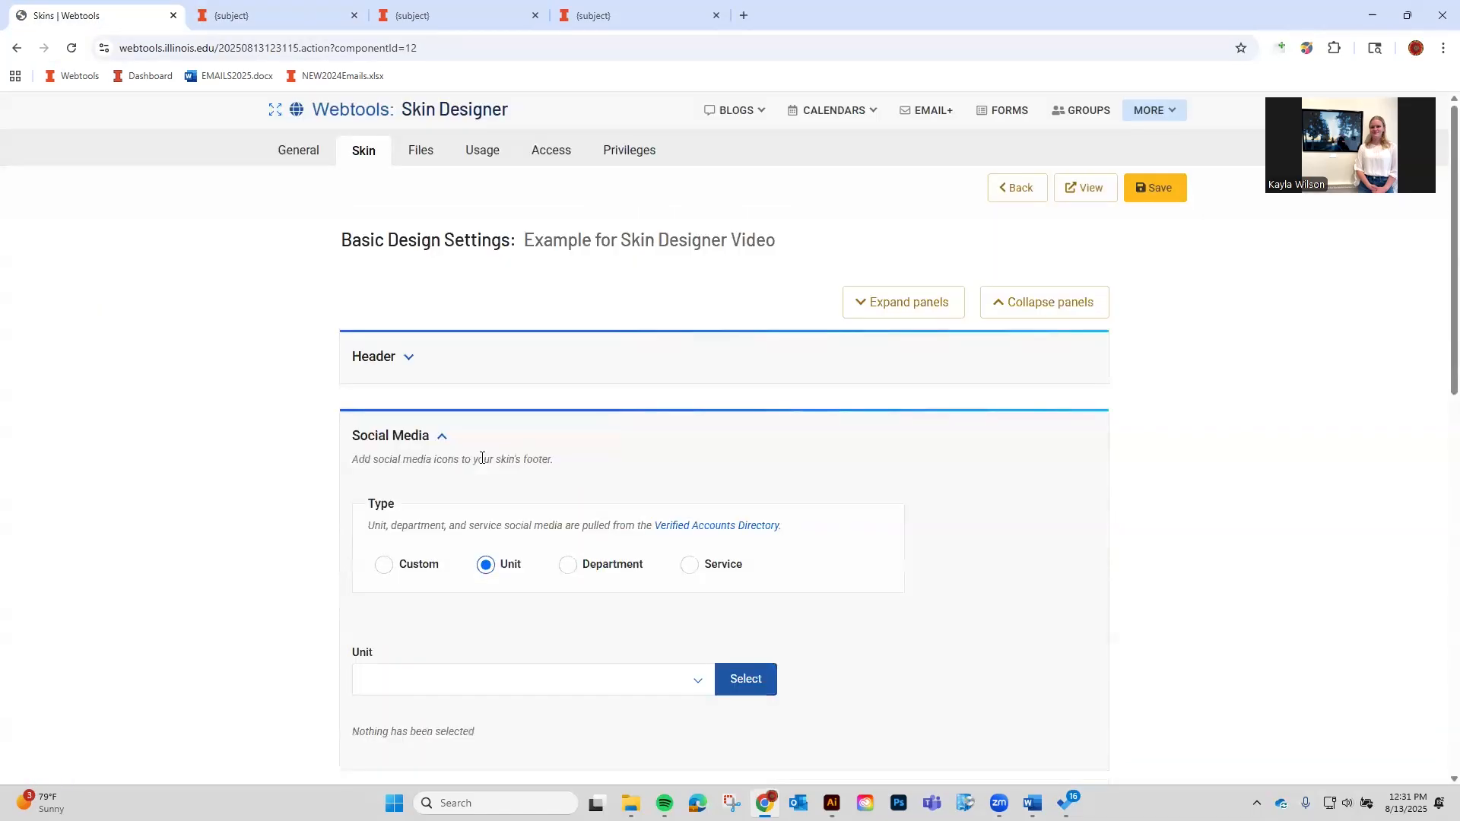
Browse the list of available units without choosing one.
left_click(435, 536)
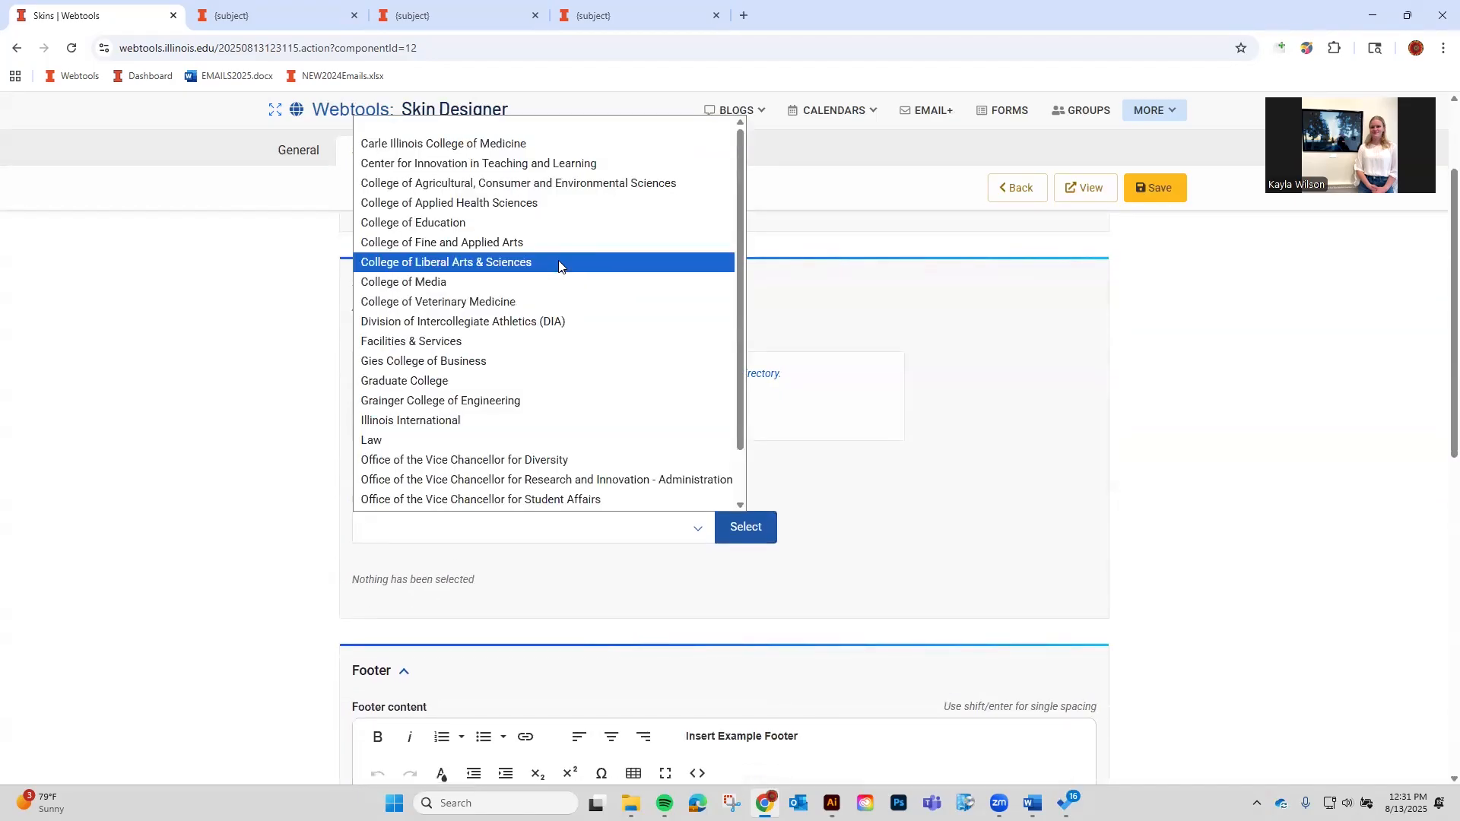
scroll(630, 272, "down", 1)
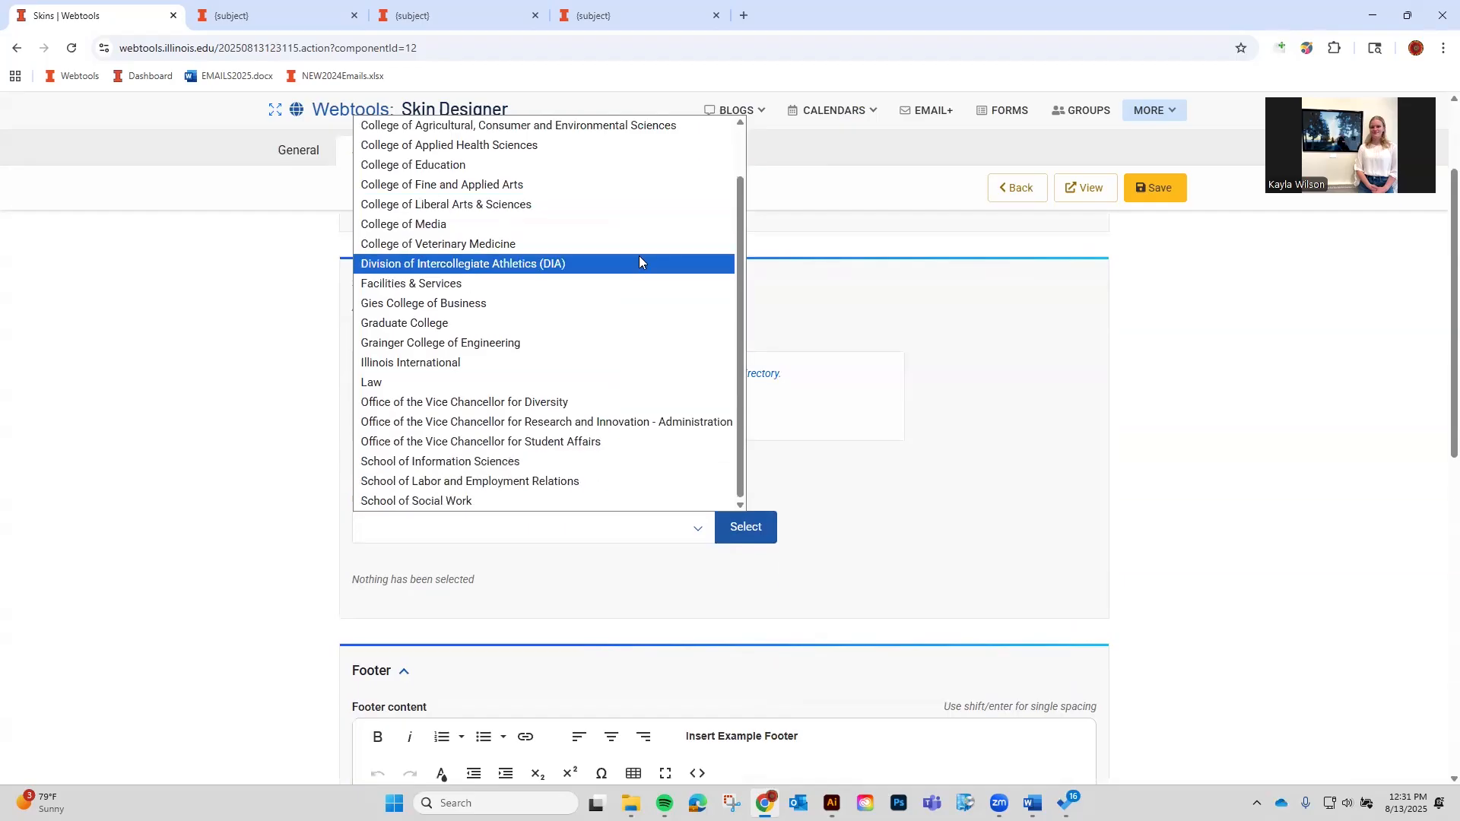
left_click(998, 298)
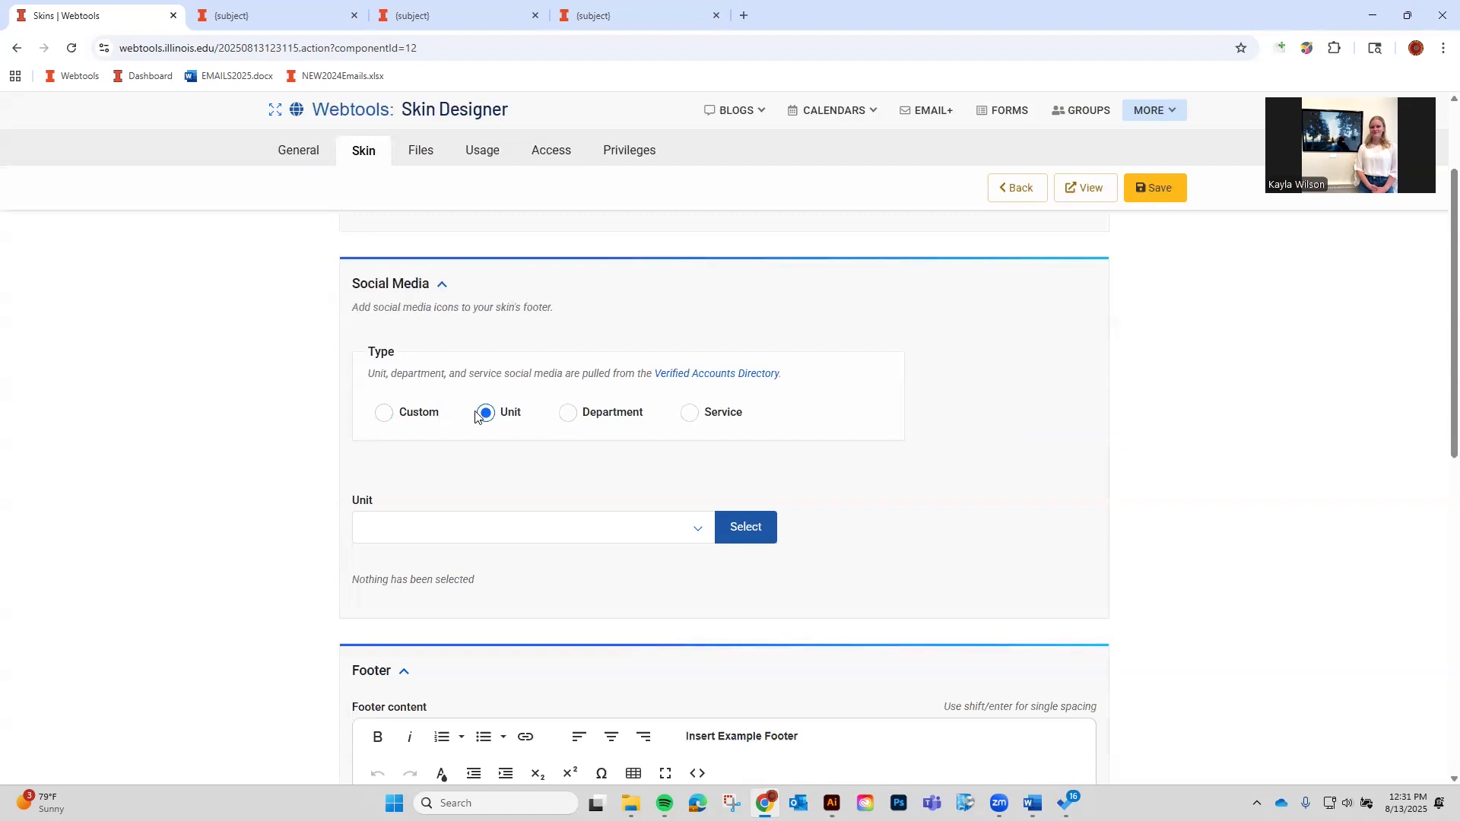
left_click(484, 527)
scroll(486, 528, "up", 2)
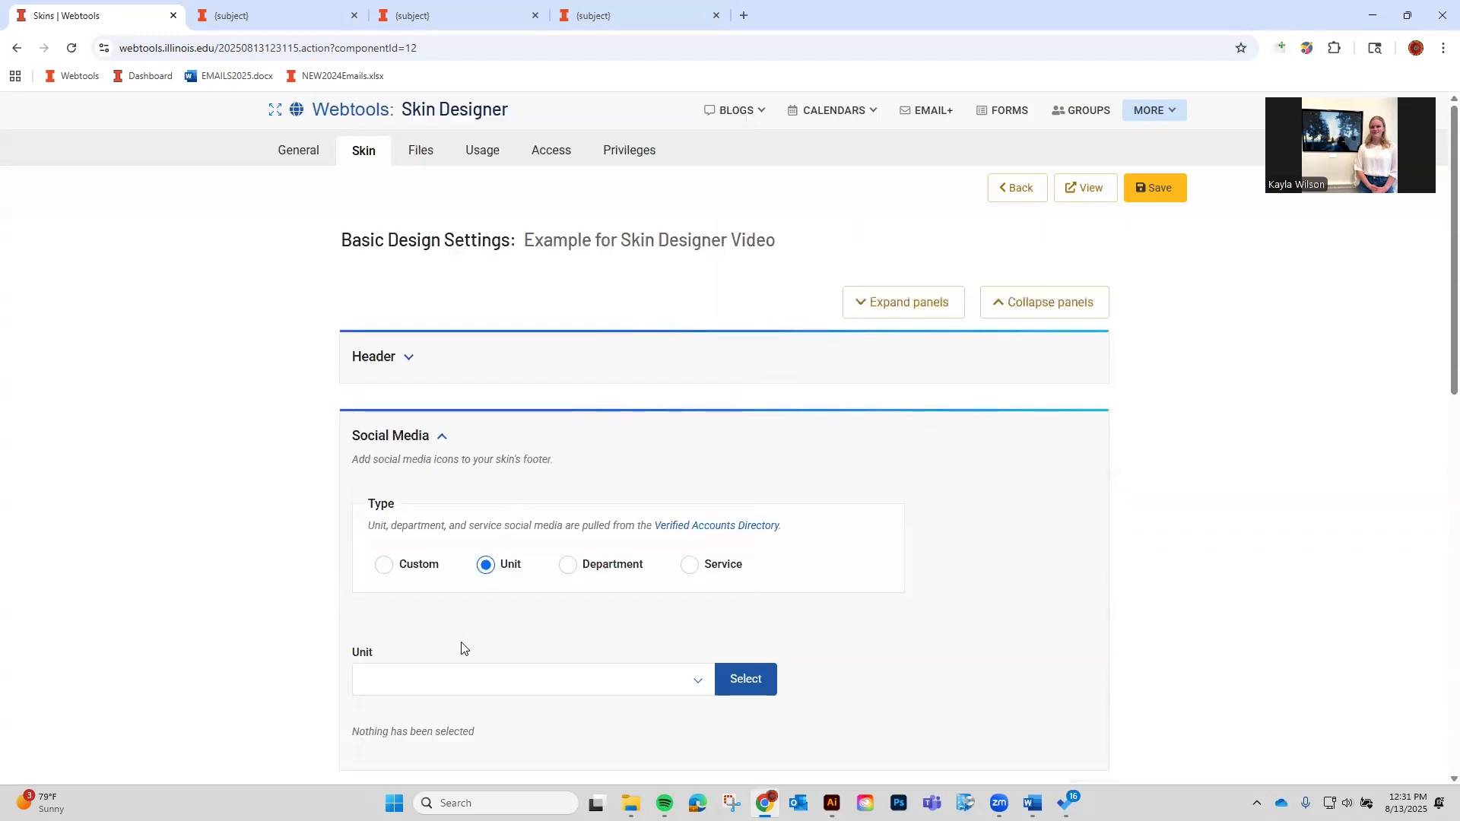
left_click(502, 419)
left_click(472, 682)
scroll(495, 593, "down", 1)
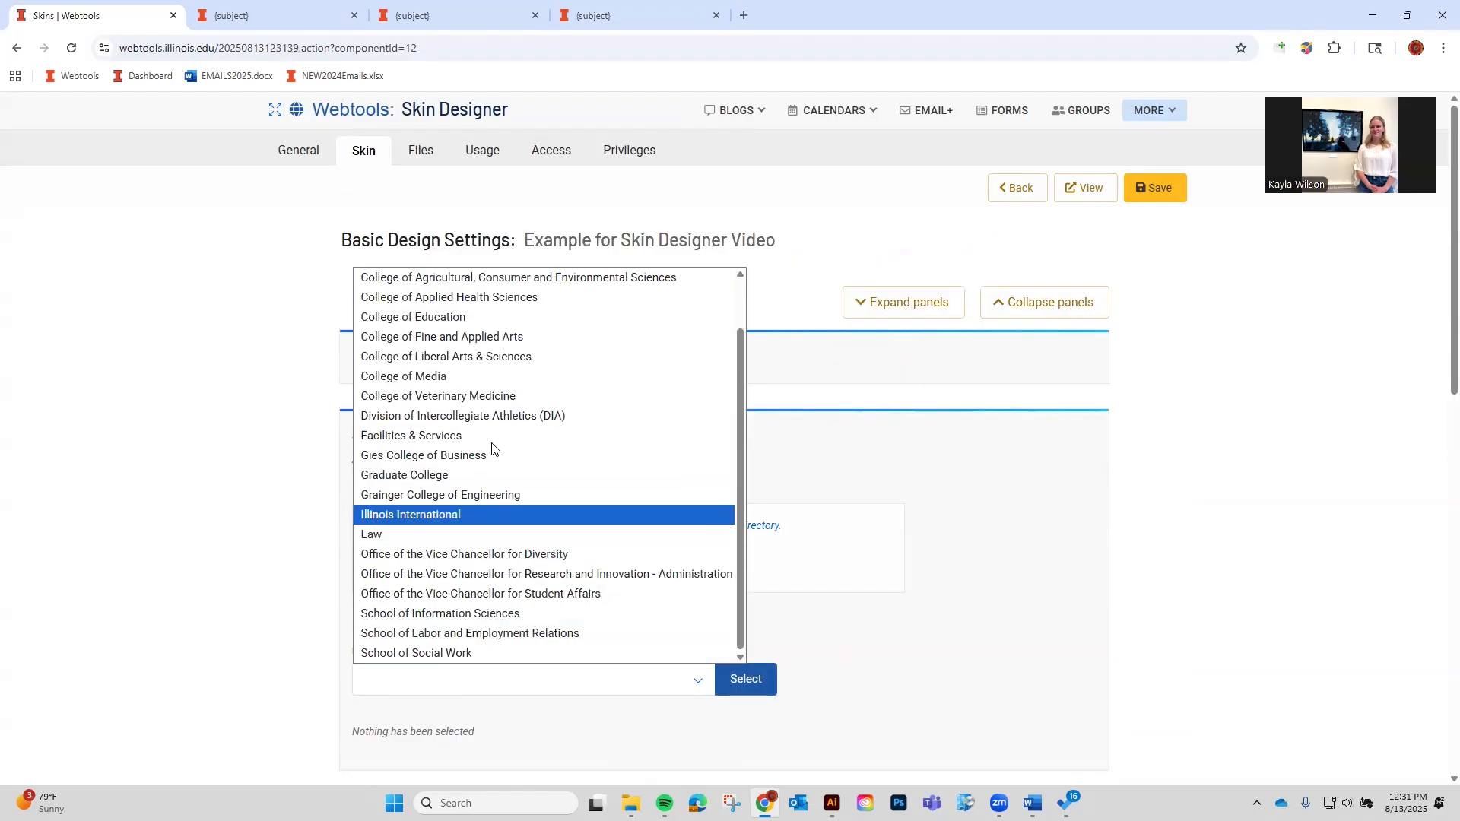
scroll(463, 565, "up", 1)
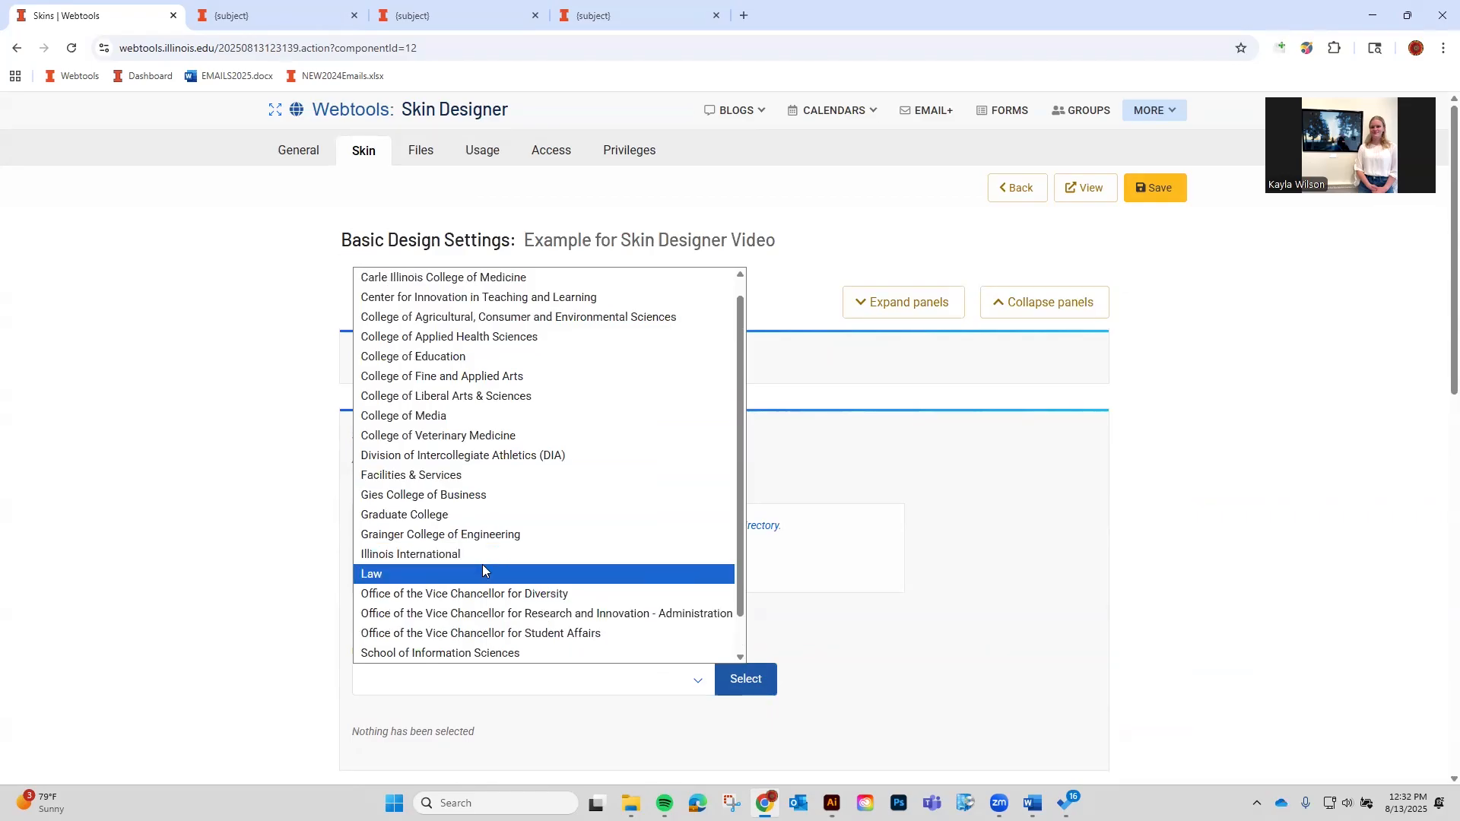
left_click(102, 647)
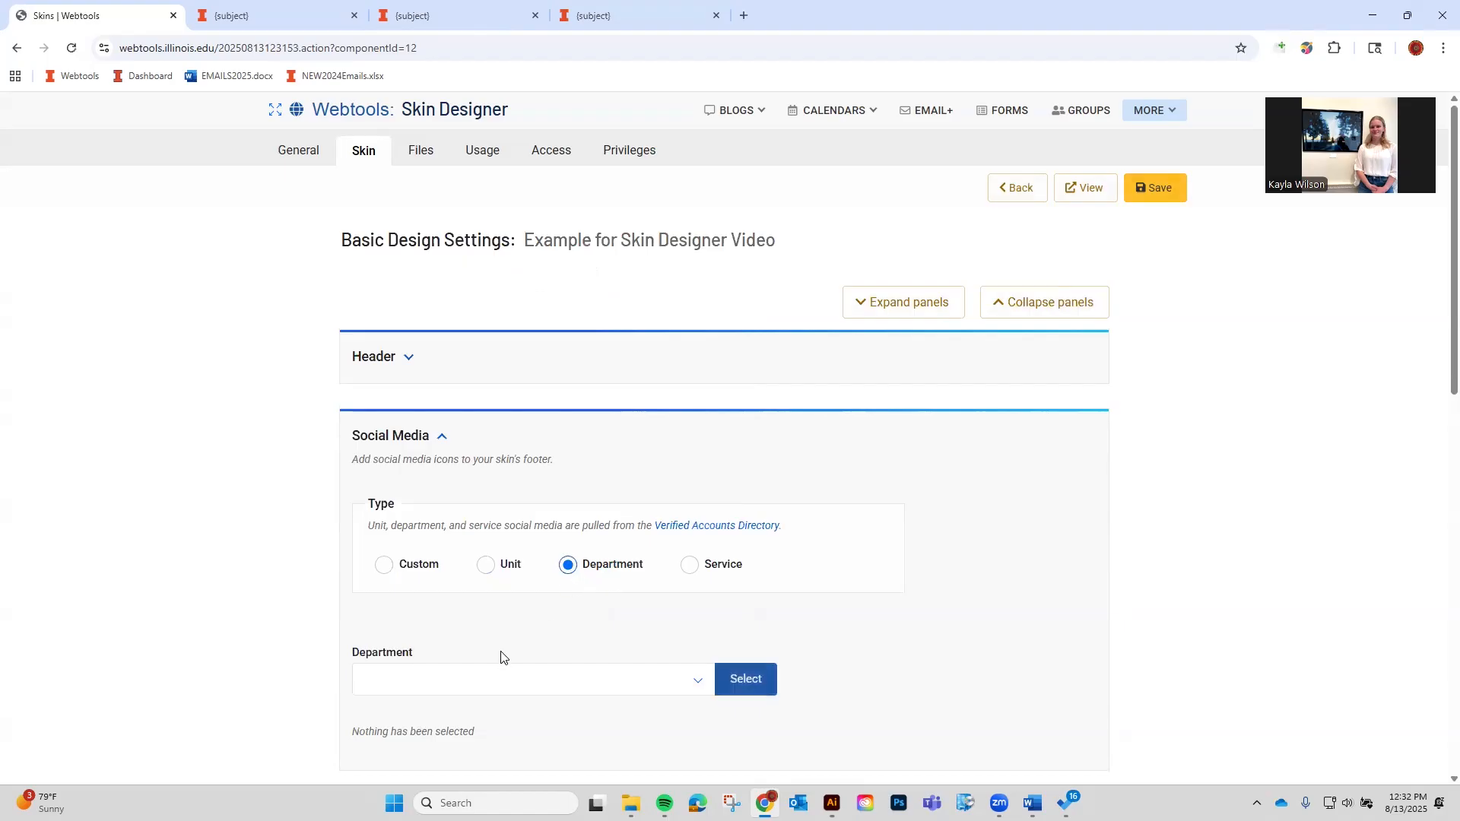
Browse the department and service lists without choosing any.
left_click(502, 684)
scroll(499, 609, "down", 5)
scroll(499, 614, "down", 4)
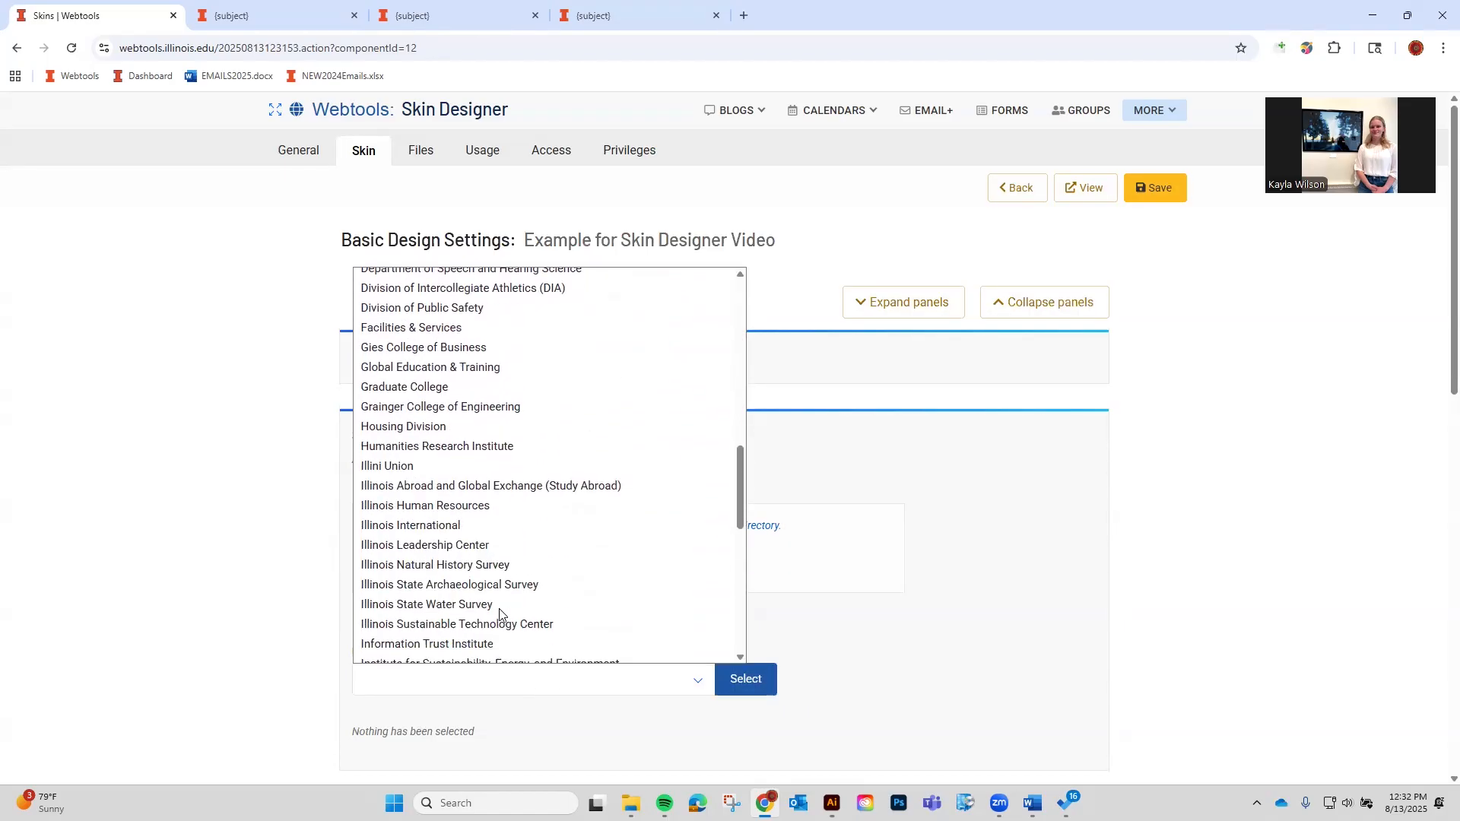
scroll(499, 614, "down", 5)
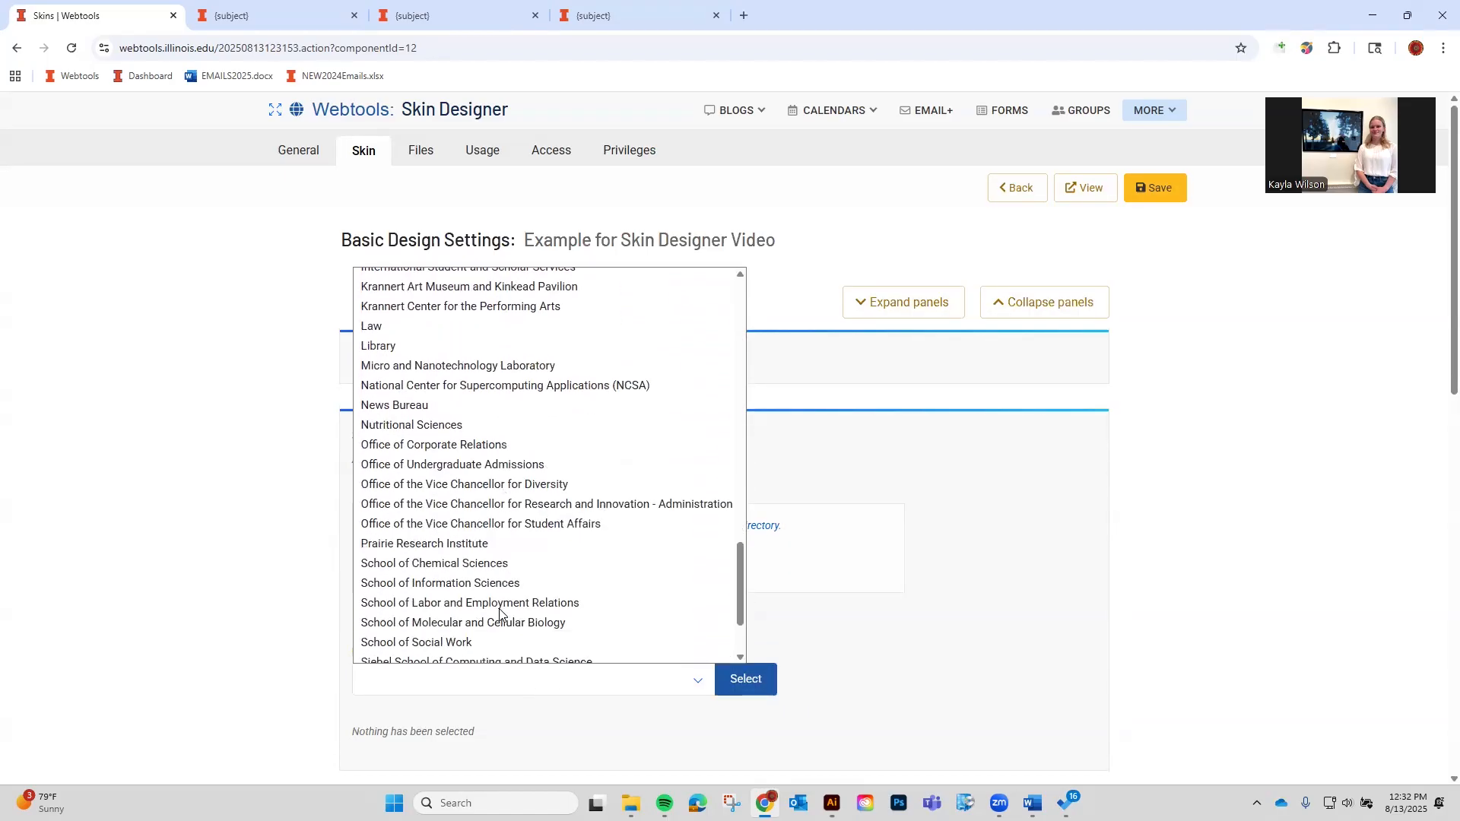
left_click(608, 731)
left_click(689, 564)
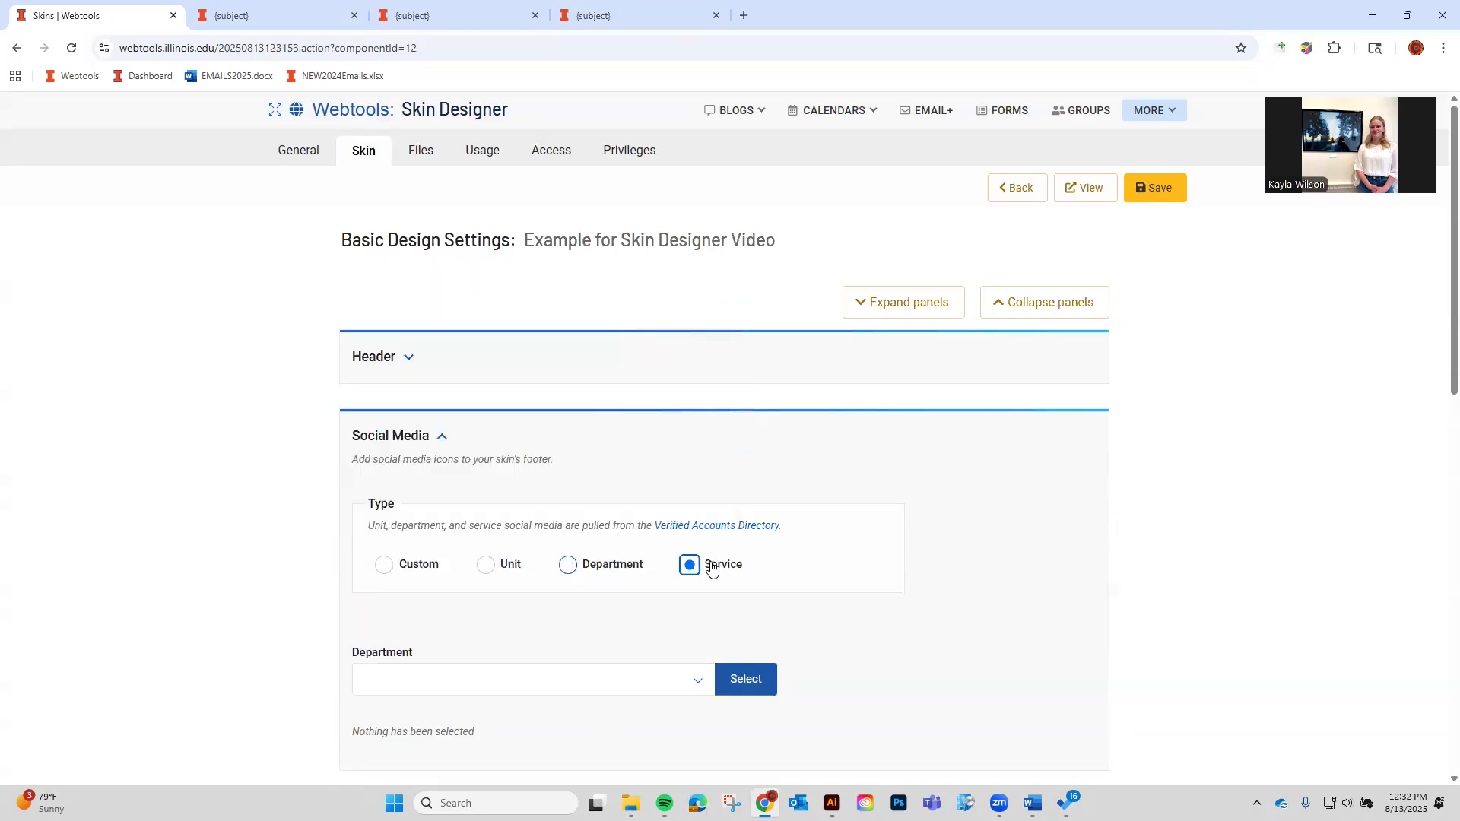
left_click(574, 687)
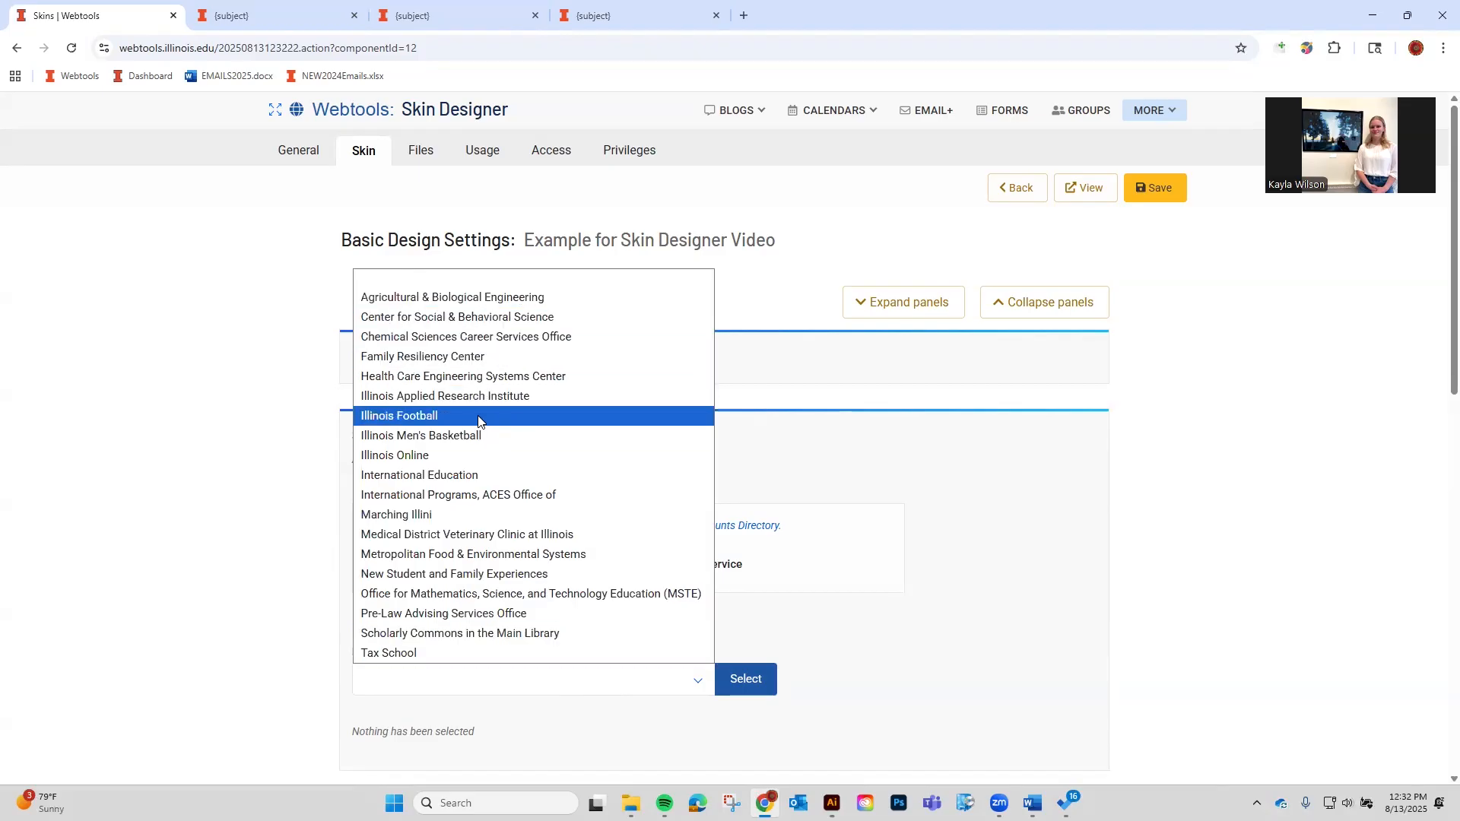
left_click(288, 650)
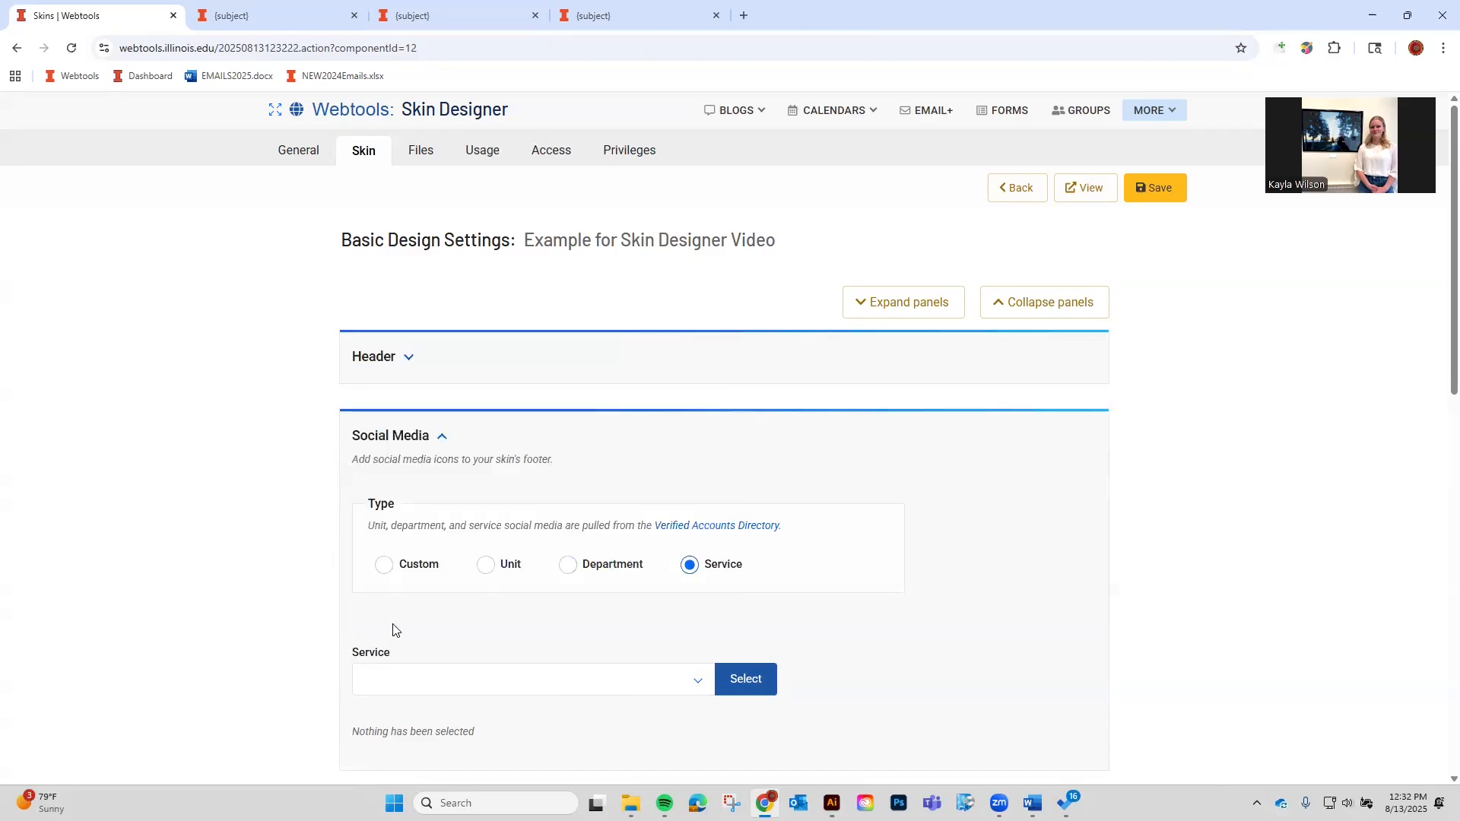
Set social media back to Custom and open the Strategic Communications site's footer.
left_click(386, 566)
left_click(215, 7)
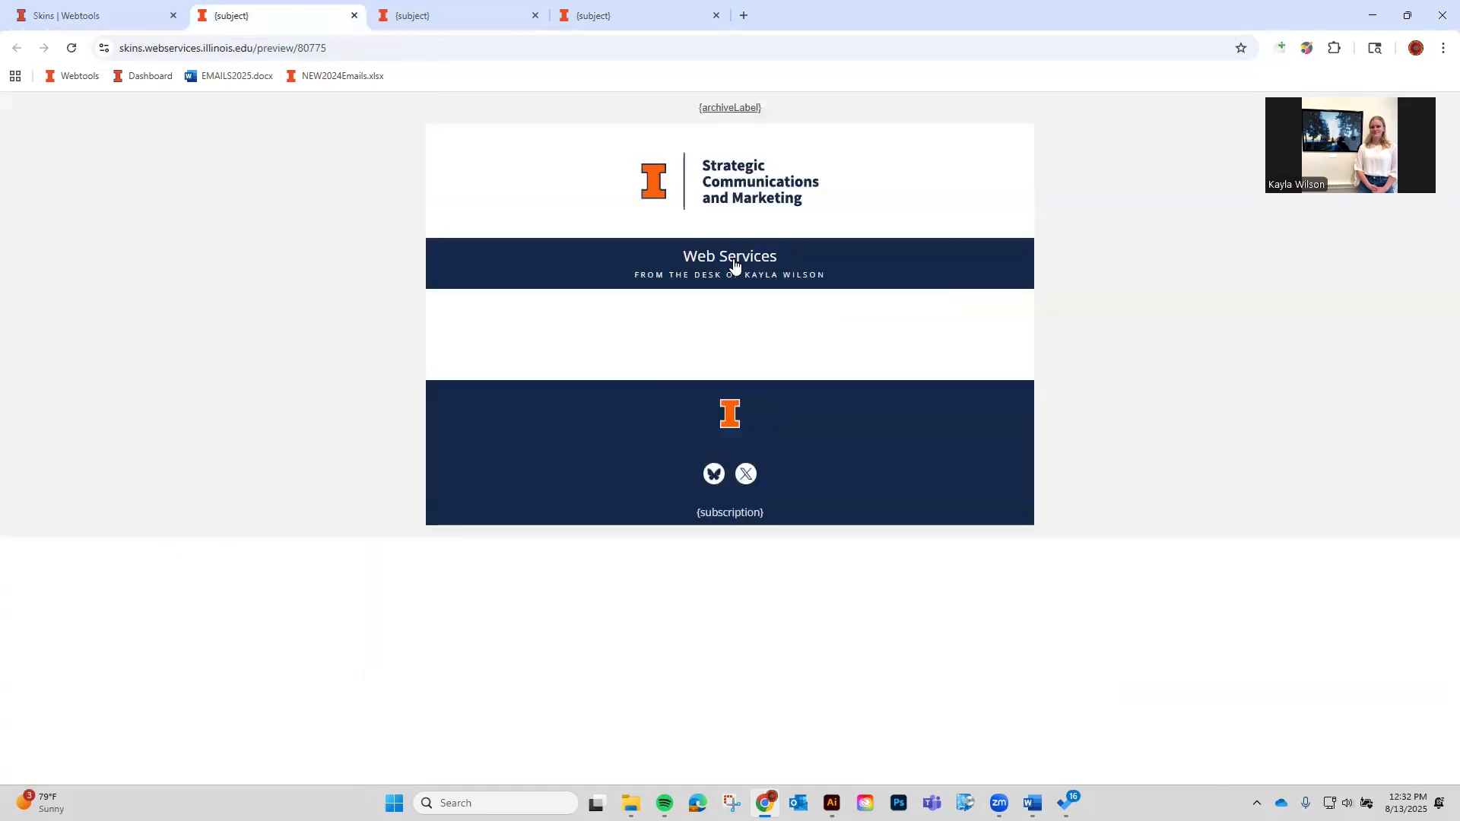
left_click(779, 175)
scroll(502, 586, "down", 20)
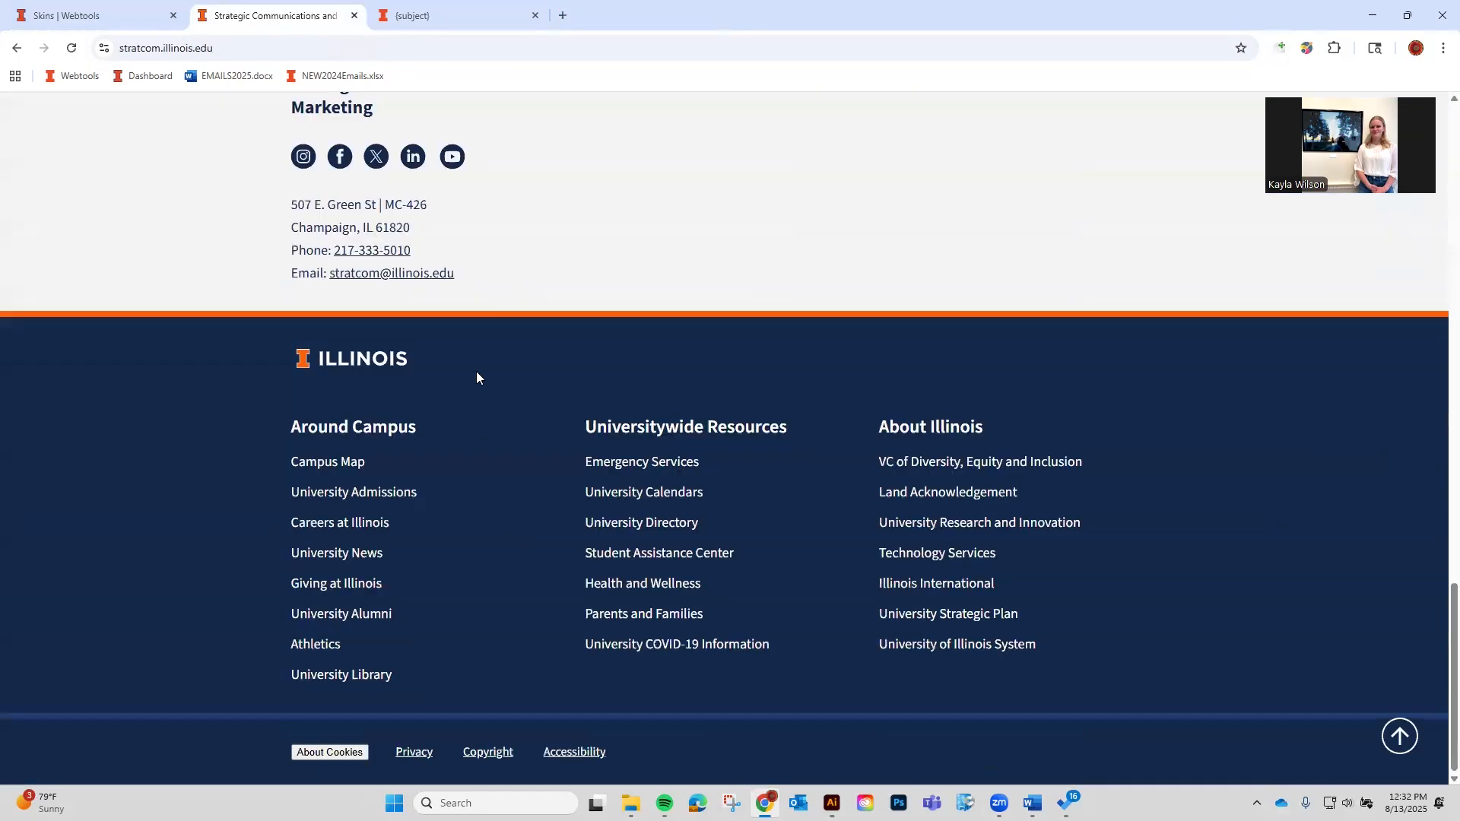
Copy the site's Instagram link and add it as an Instagram icon in the skin.
scroll(477, 377, "up", 1)
right_click(306, 241)
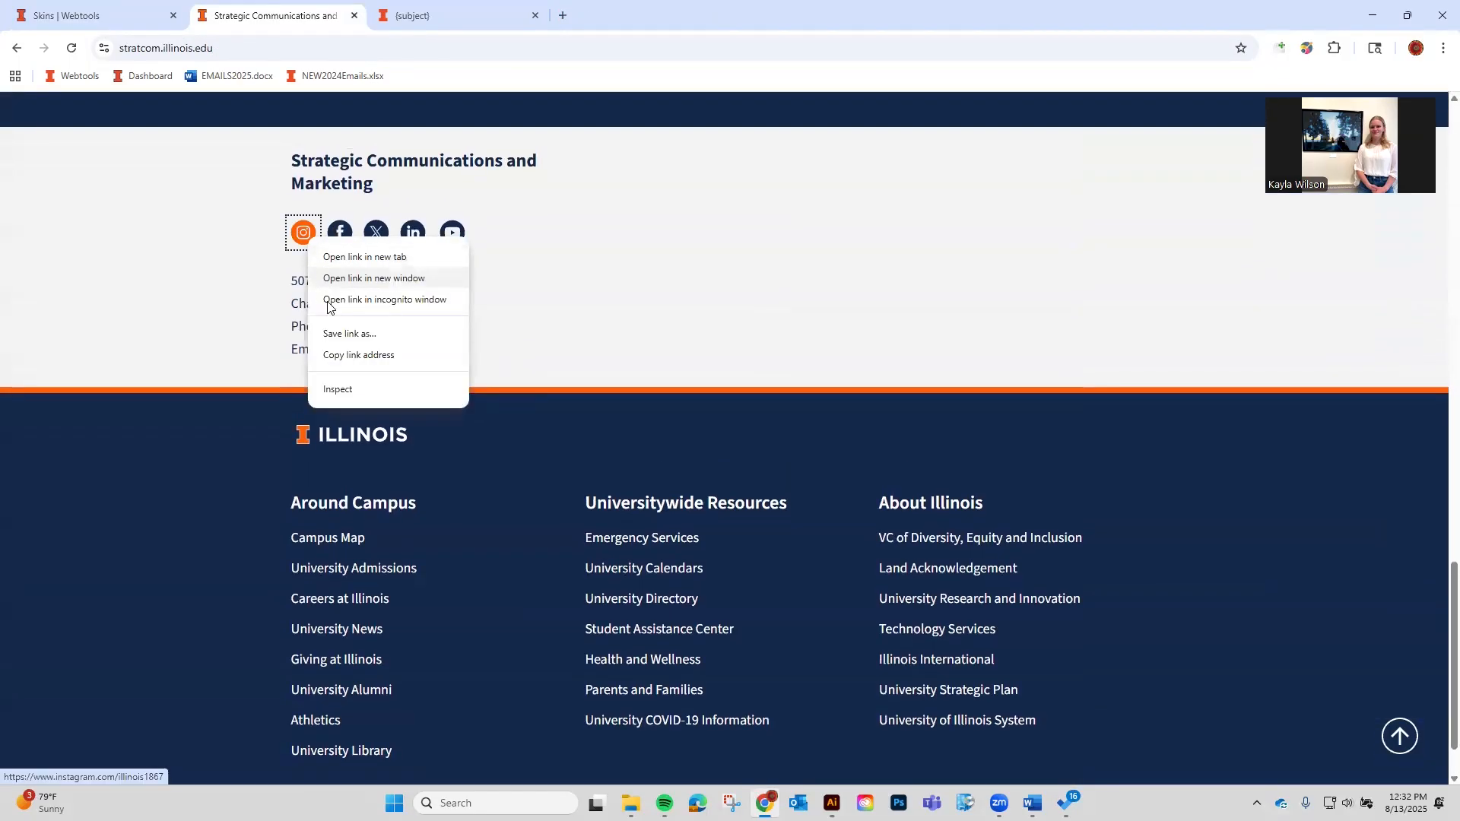
left_click(351, 356)
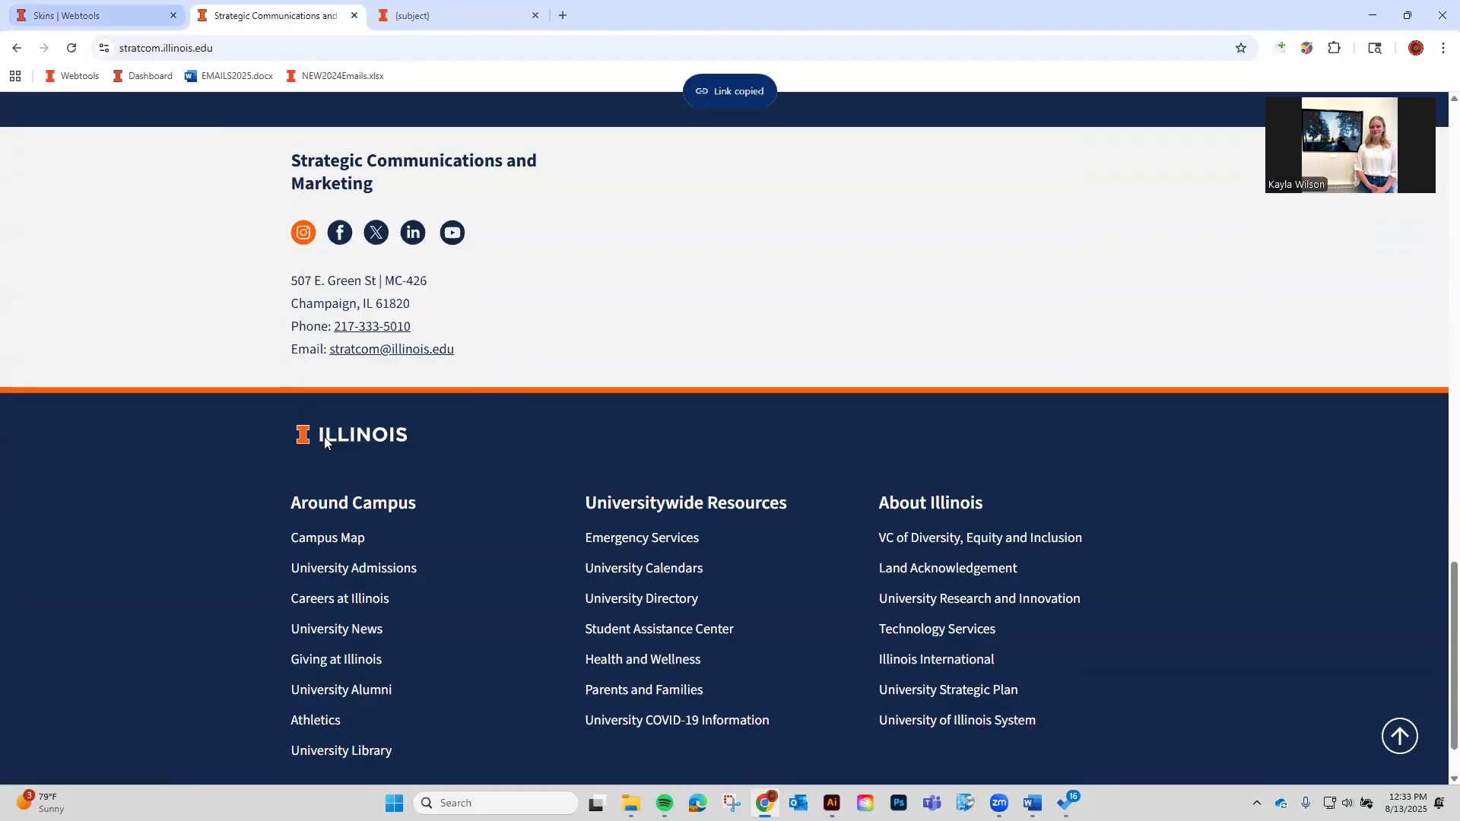
left_click(68, 16)
scroll(456, 457, "down", 4)
scroll(457, 456, "up", 2)
left_click(430, 527)
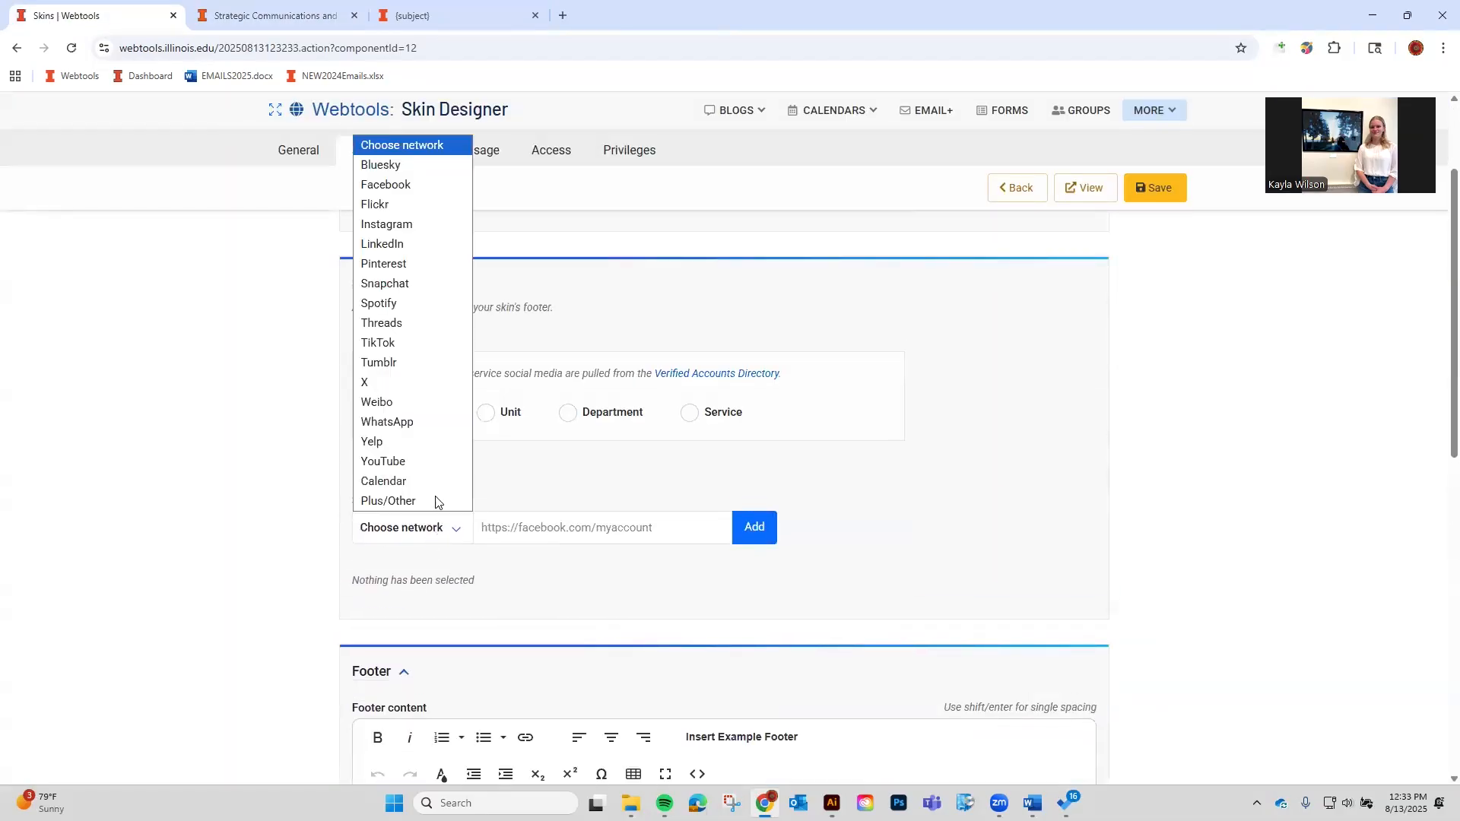
left_click(414, 225)
left_click(694, 526)
key("ctrl+v")
left_click(755, 527)
Copy the site's Facebook link and add it as a Facebook icon in the skin.
left_click(331, 13)
right_click(343, 231)
left_click(379, 350)
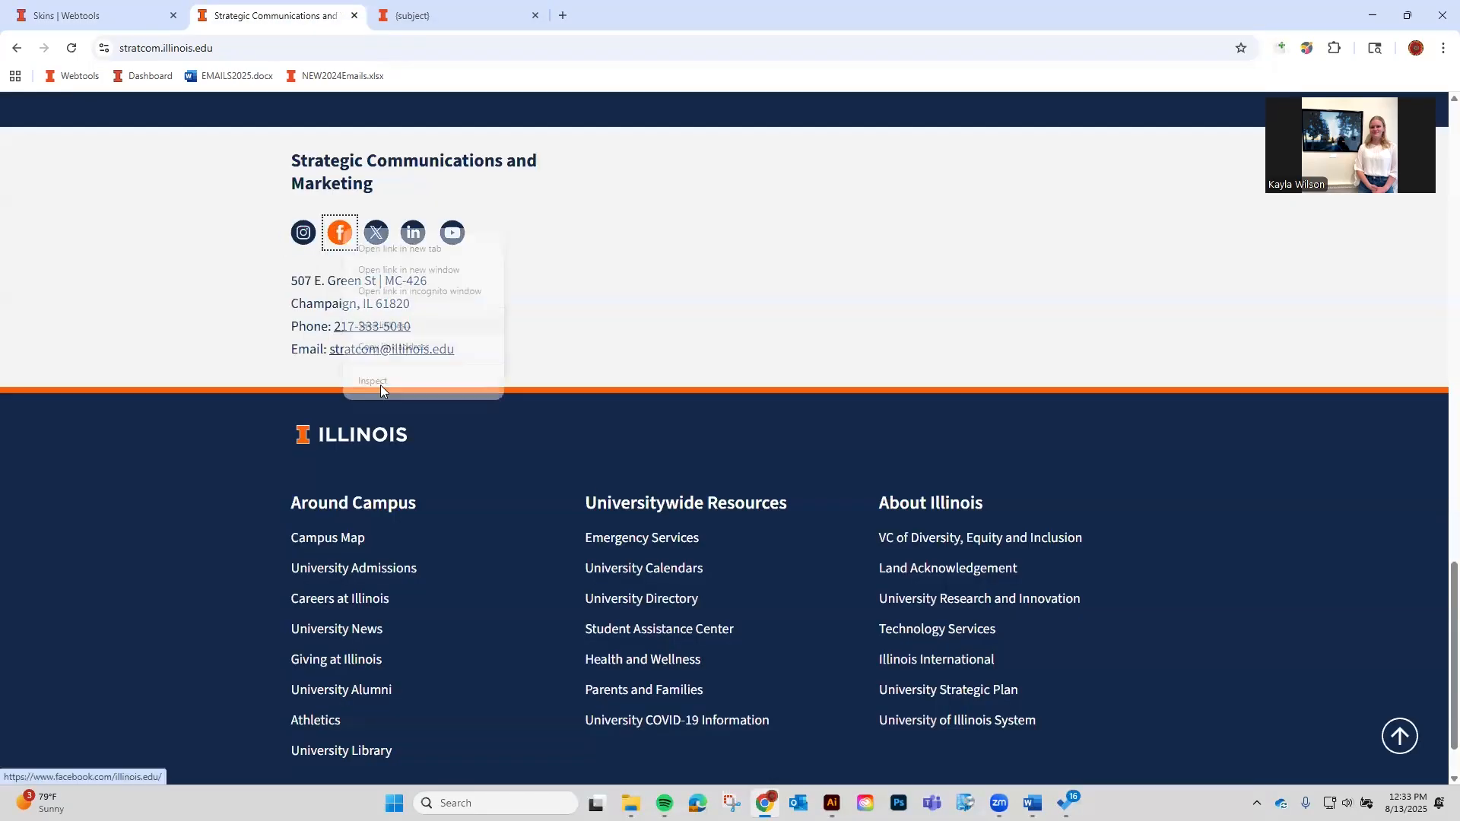
left_click(711, 10)
right_click(340, 234)
left_click(387, 352)
left_click(69, 16)
left_click(601, 679)
key("ctrl+v")
left_click(410, 679)
left_click(422, 336)
left_click(752, 684)
scroll(1114, 261, "down", 1)
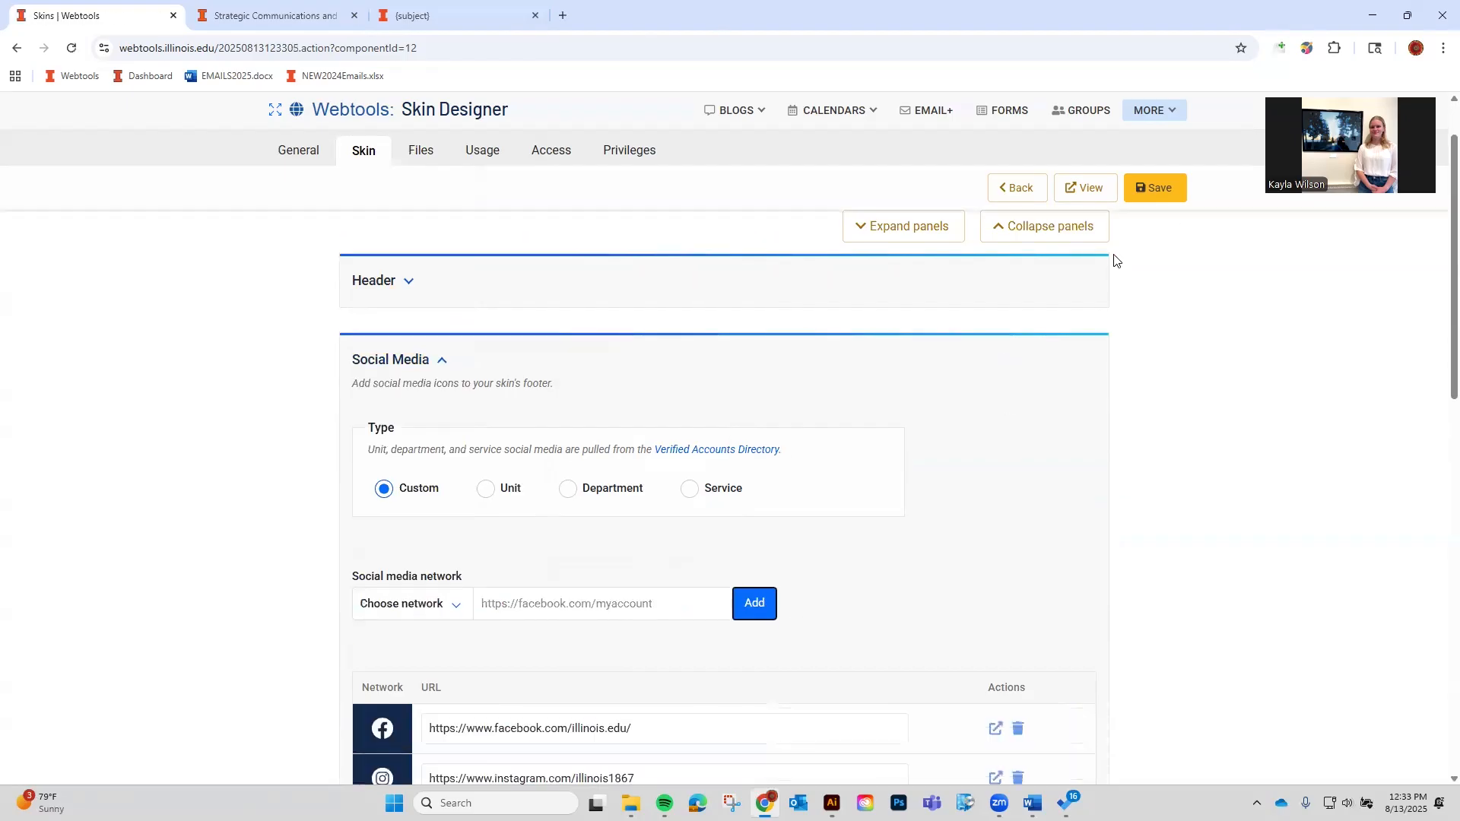
Save the skin, collapse the Social Media panel, and start editing the empty footer content.
left_click(1179, 187)
scroll(841, 576, "down", 3)
scroll(632, 511, "up", 4)
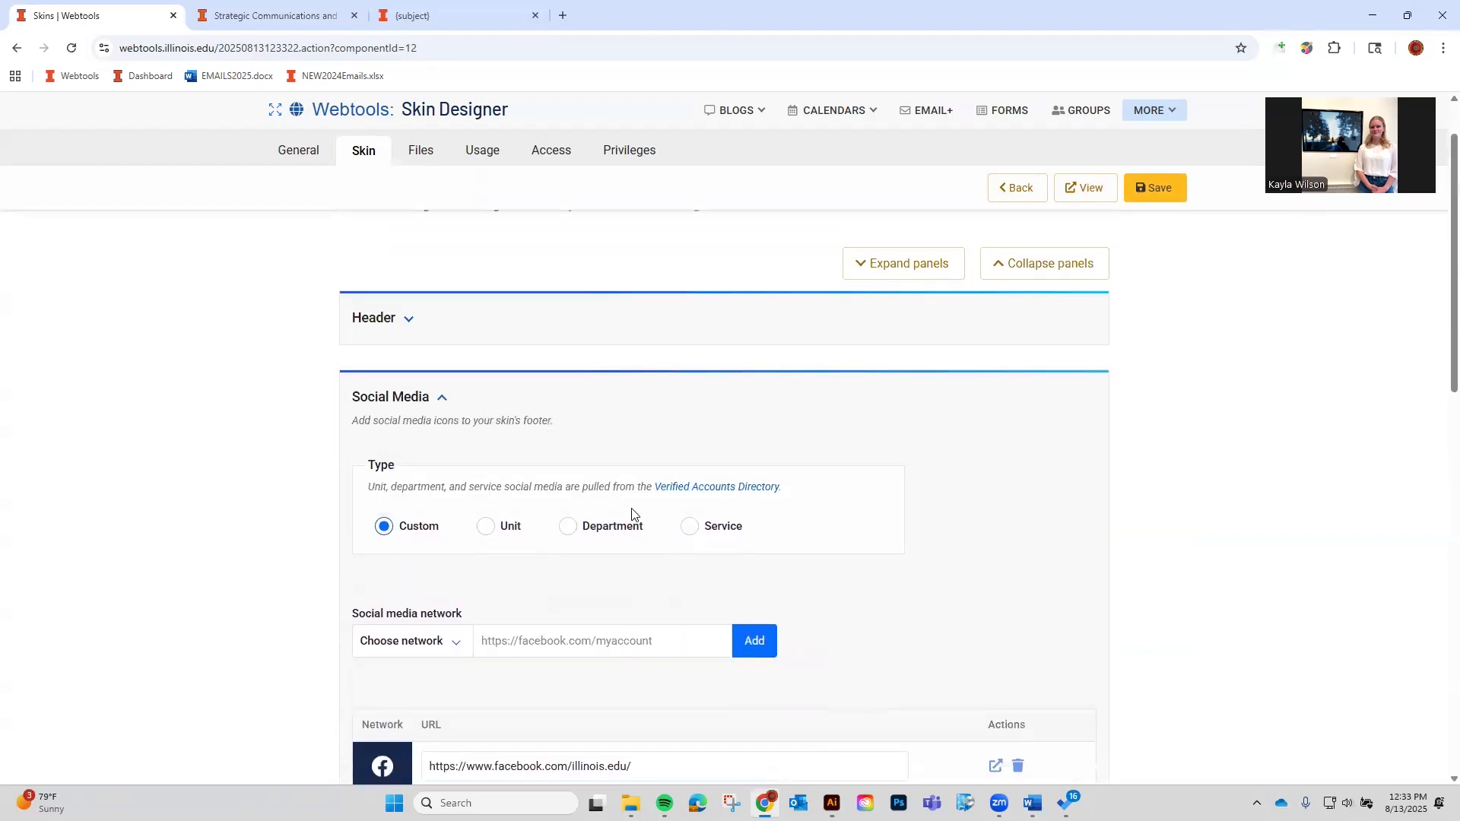
left_click(441, 397)
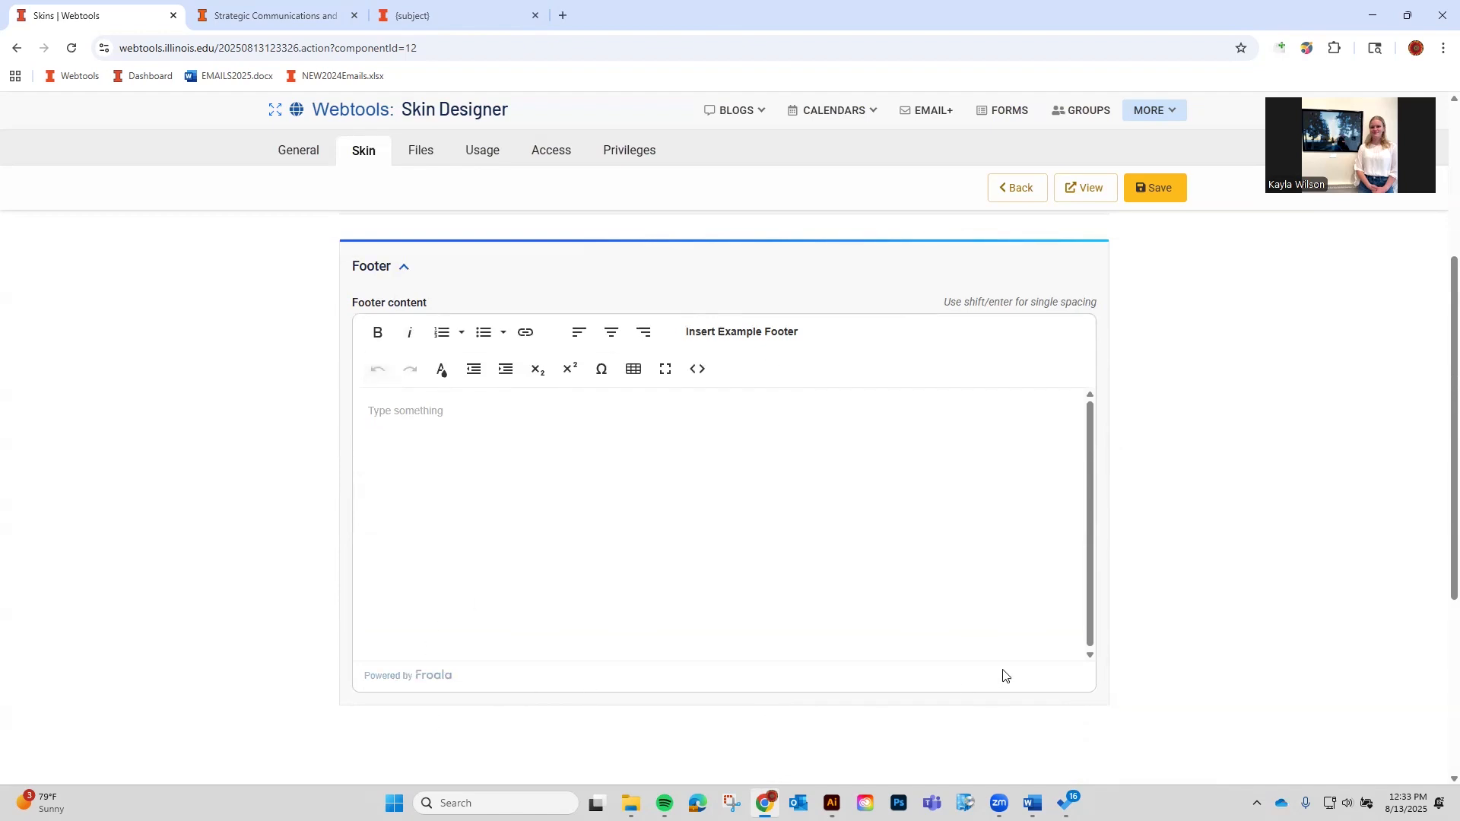
left_click(733, 448)
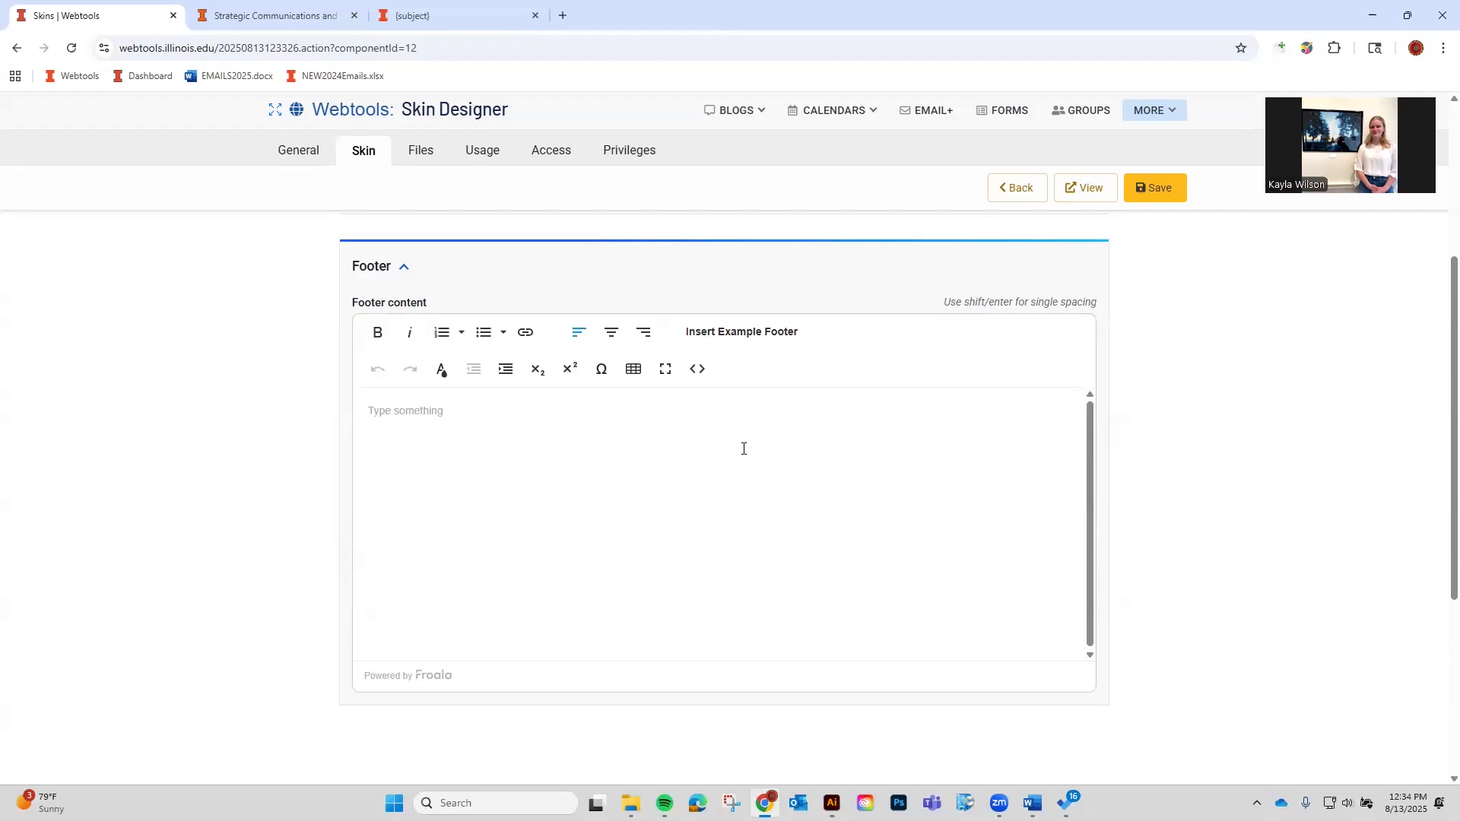
Save the skin and fill the empty footer with the example footer content.
left_click(1154, 189)
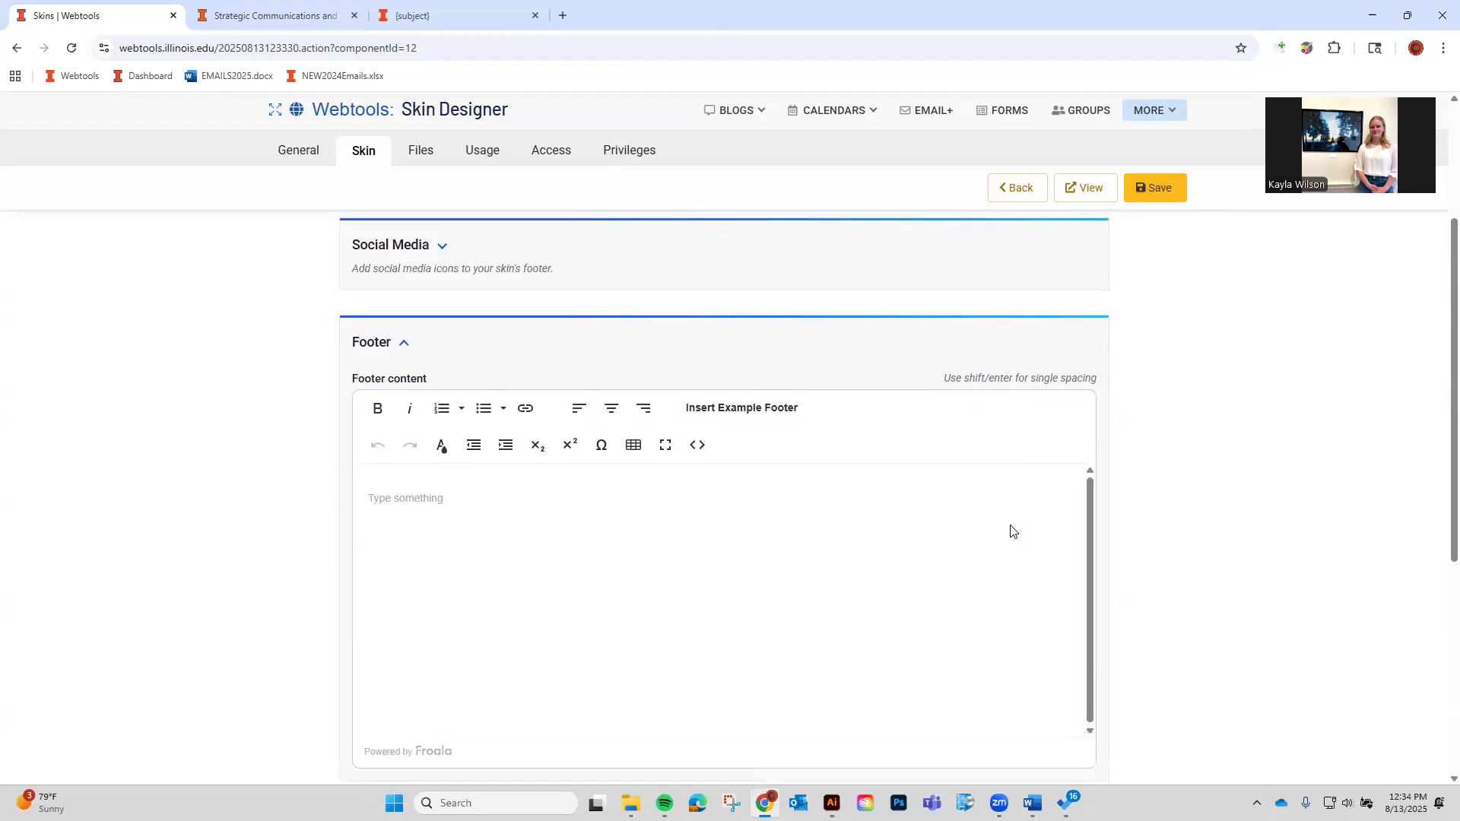
left_click(596, 631)
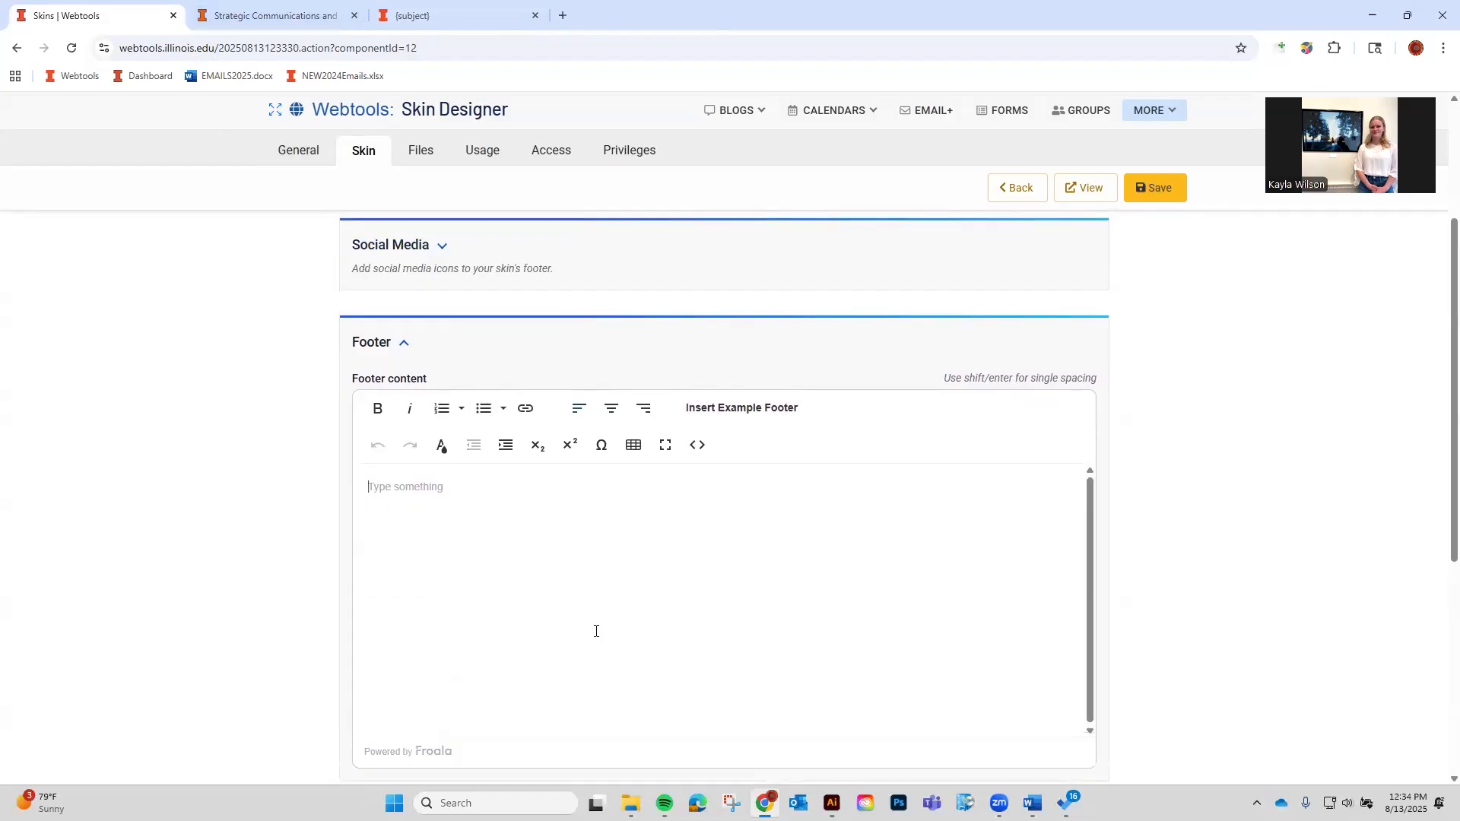
left_click(742, 416)
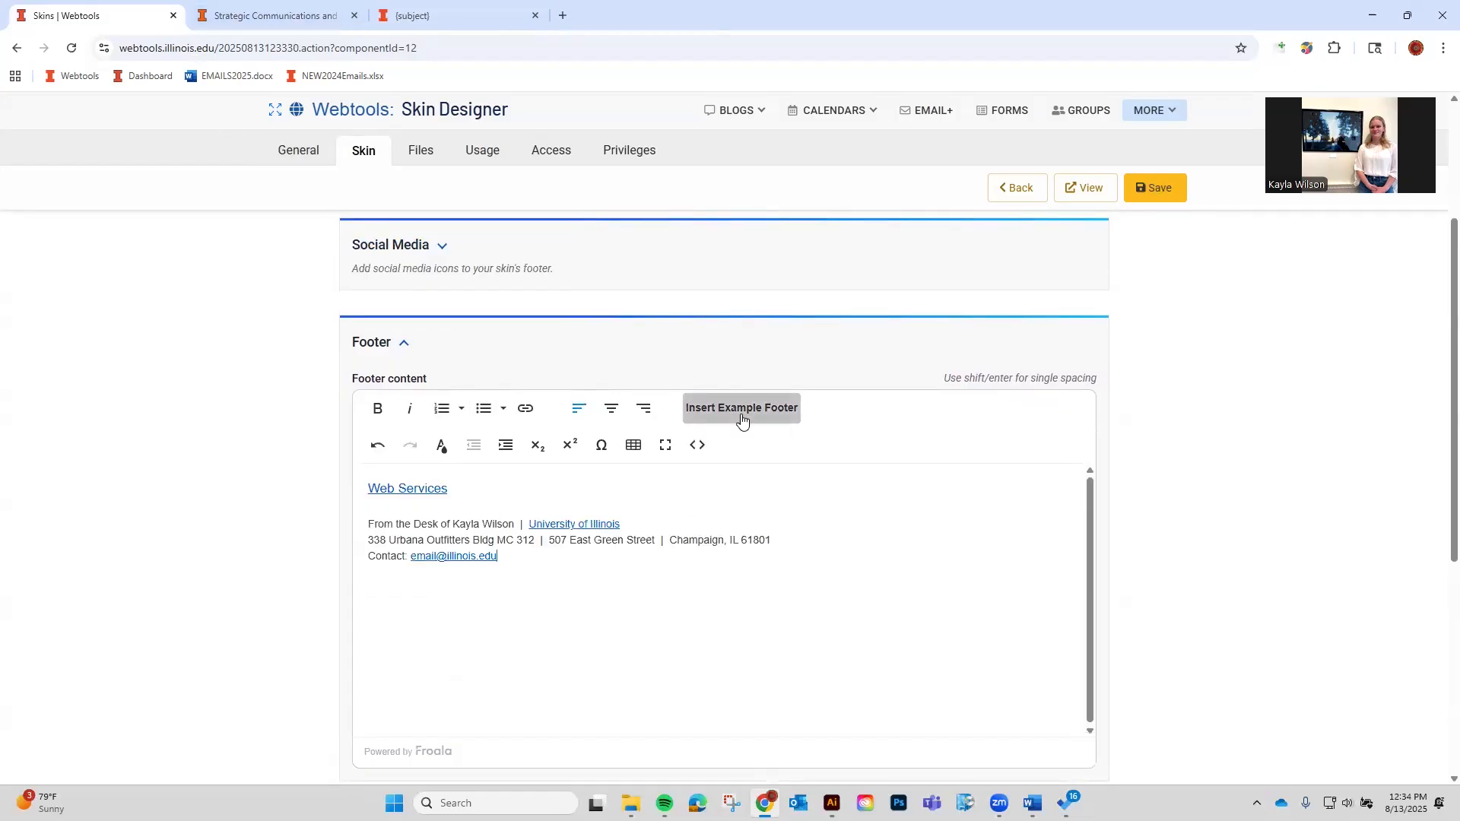
Review the example footer's address line, Web Services link, header settings and sender line.
left_click(750, 545)
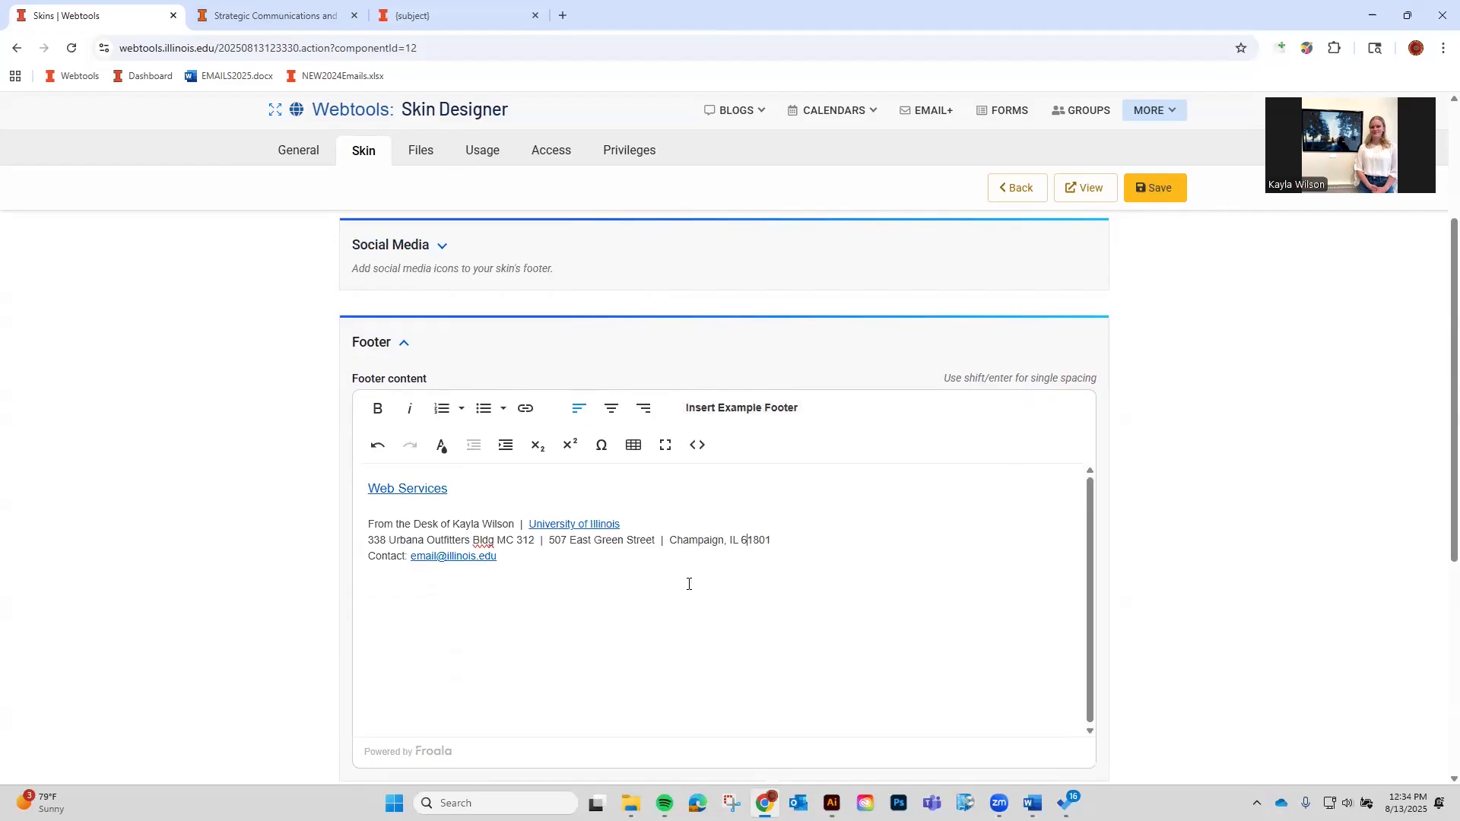
left_click(444, 491)
scroll(445, 542, "up", 3)
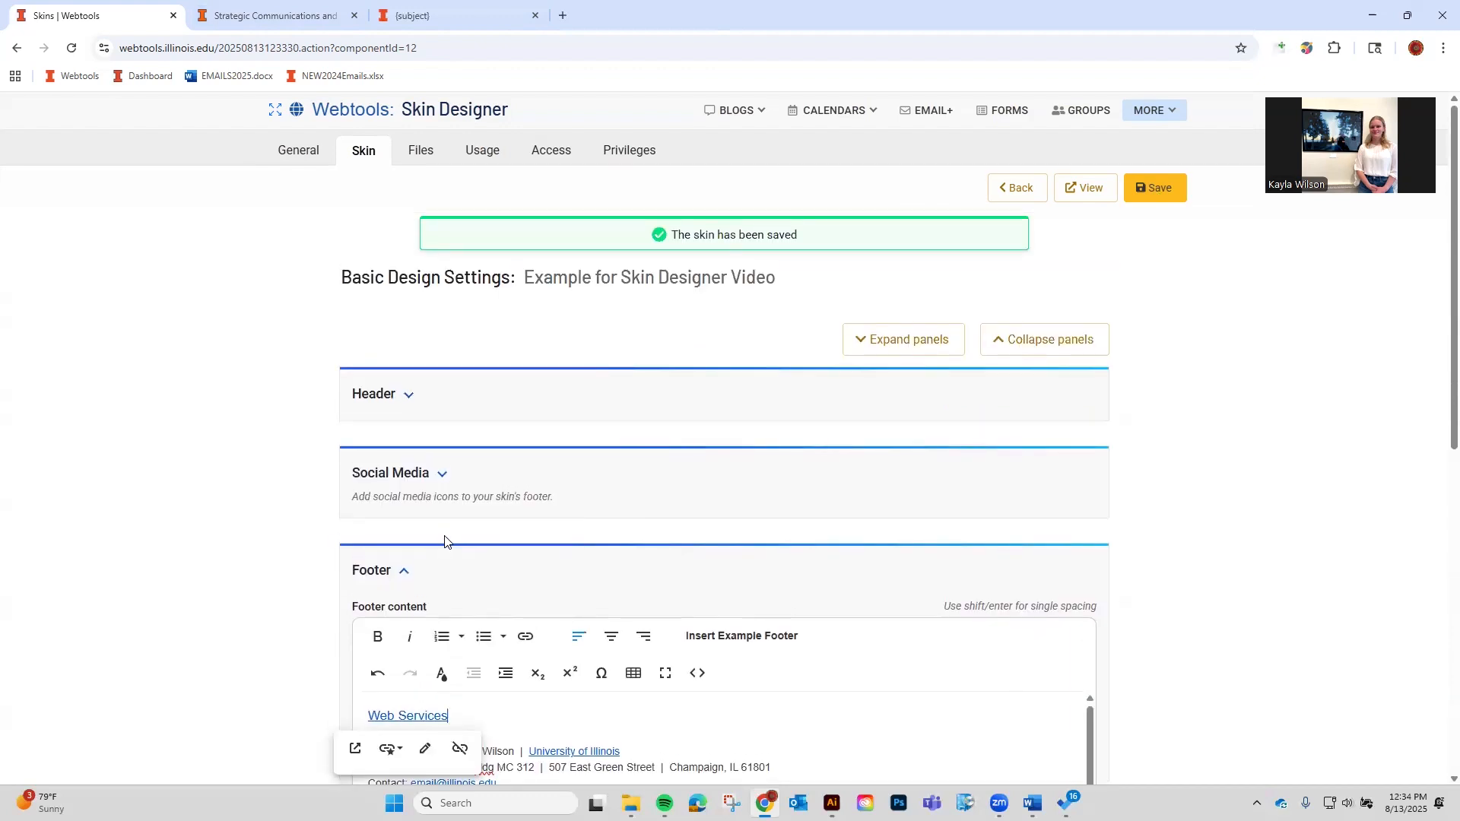
left_click(470, 392)
scroll(464, 395, "down", 1)
scroll(449, 533, "down", 8)
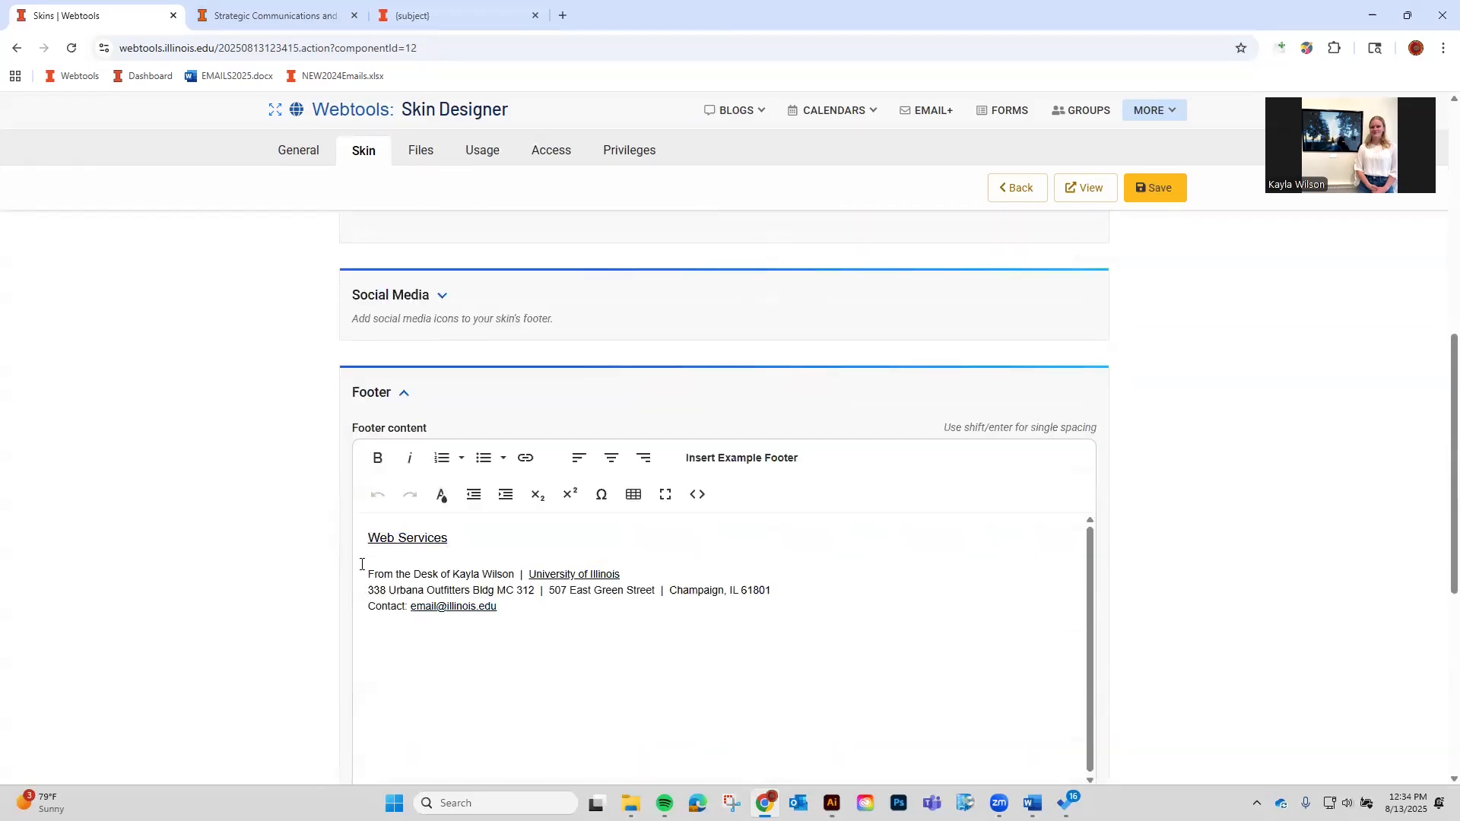
left_click_drag(370, 573, 505, 575)
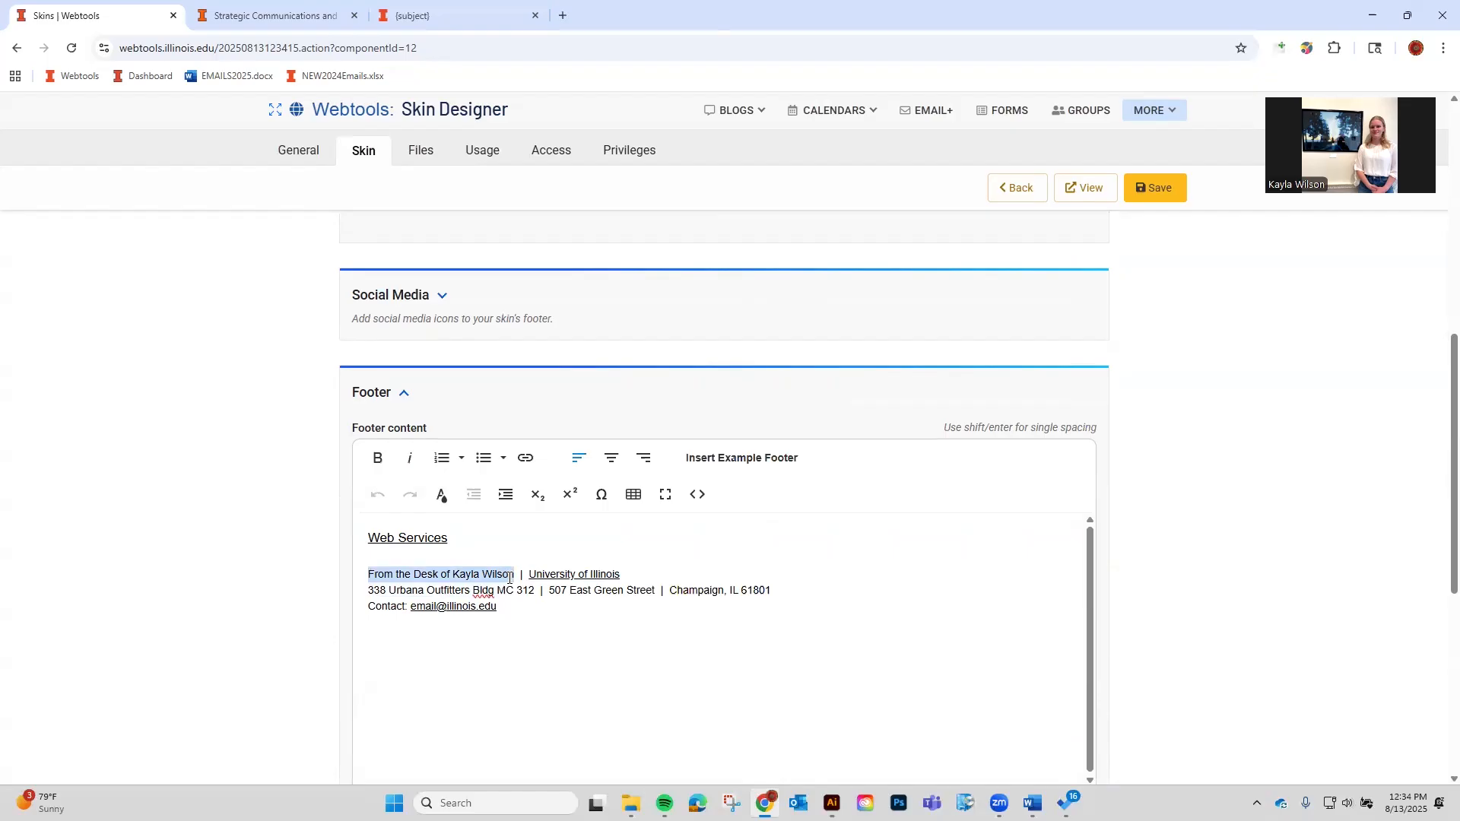
left_click(528, 591)
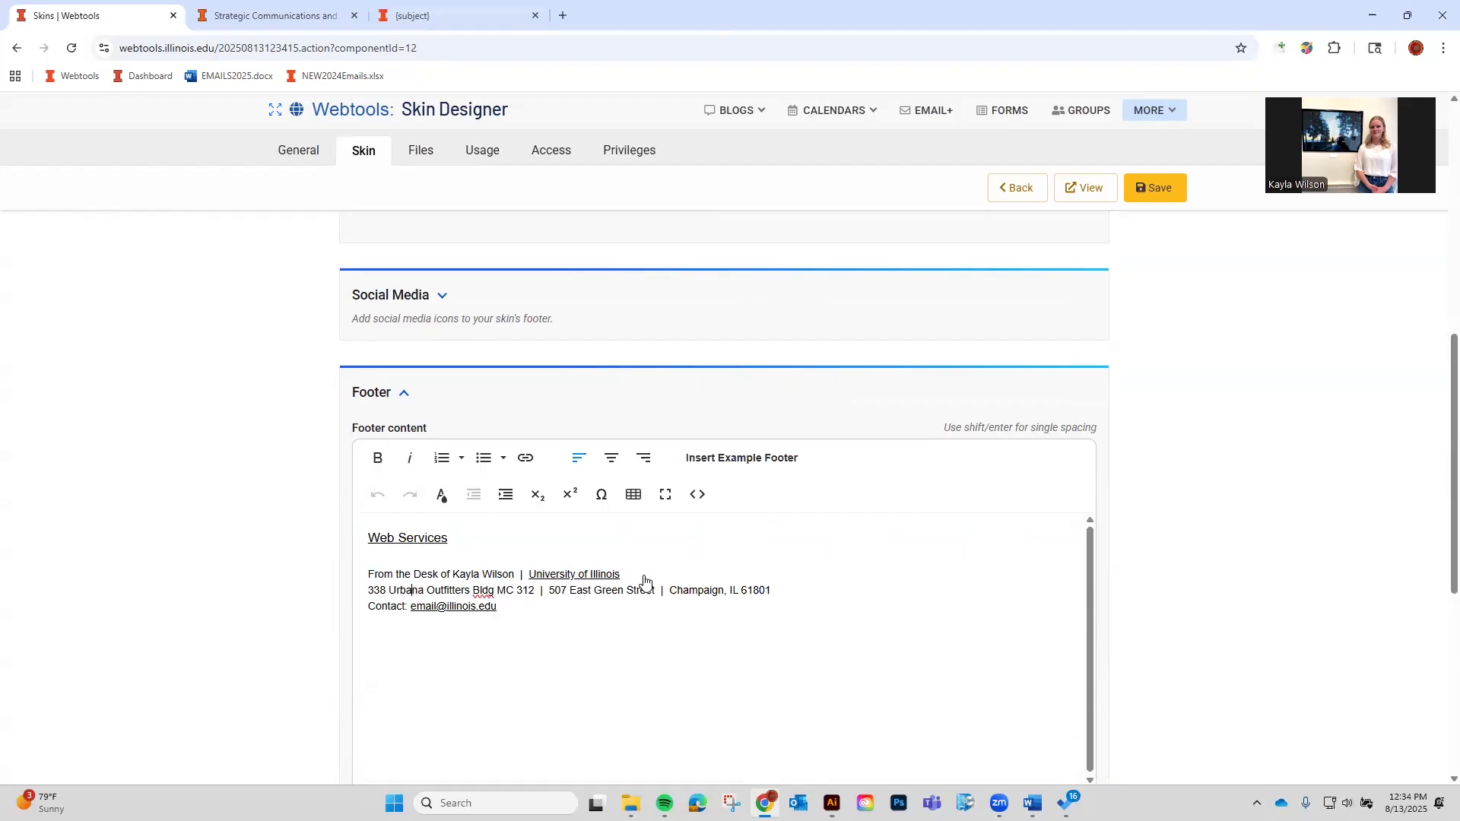
Copy the Strategic Communications address and contact block and paste it below the footer's contact line.
left_click(328, 7)
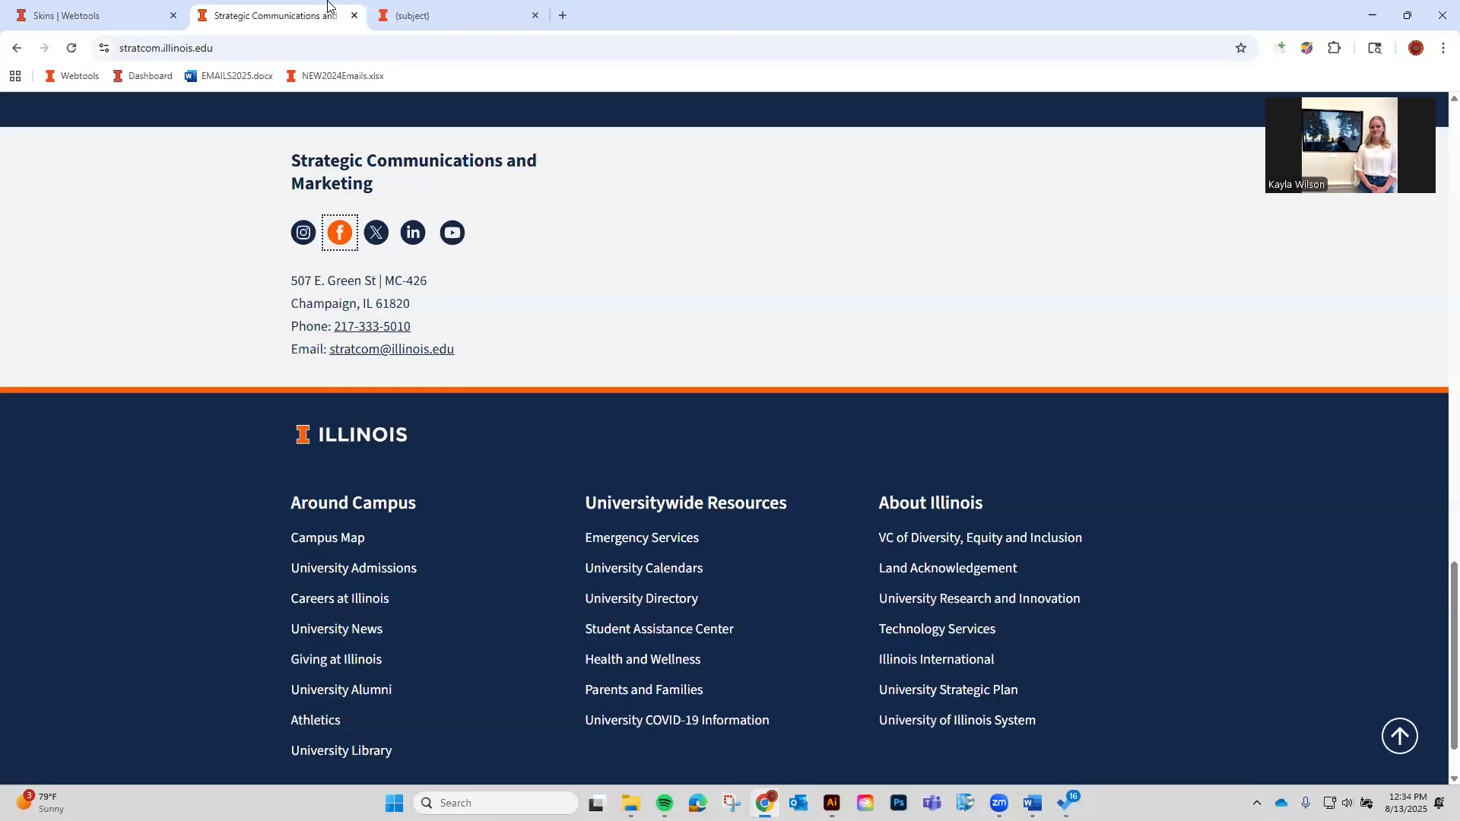
scroll(527, 450, "up", 1)
left_click_drag(518, 420, 285, 366)
key("ctrl+c")
left_click(75, 6)
left_click(571, 613)
key("Return")
key("ctrl+v")
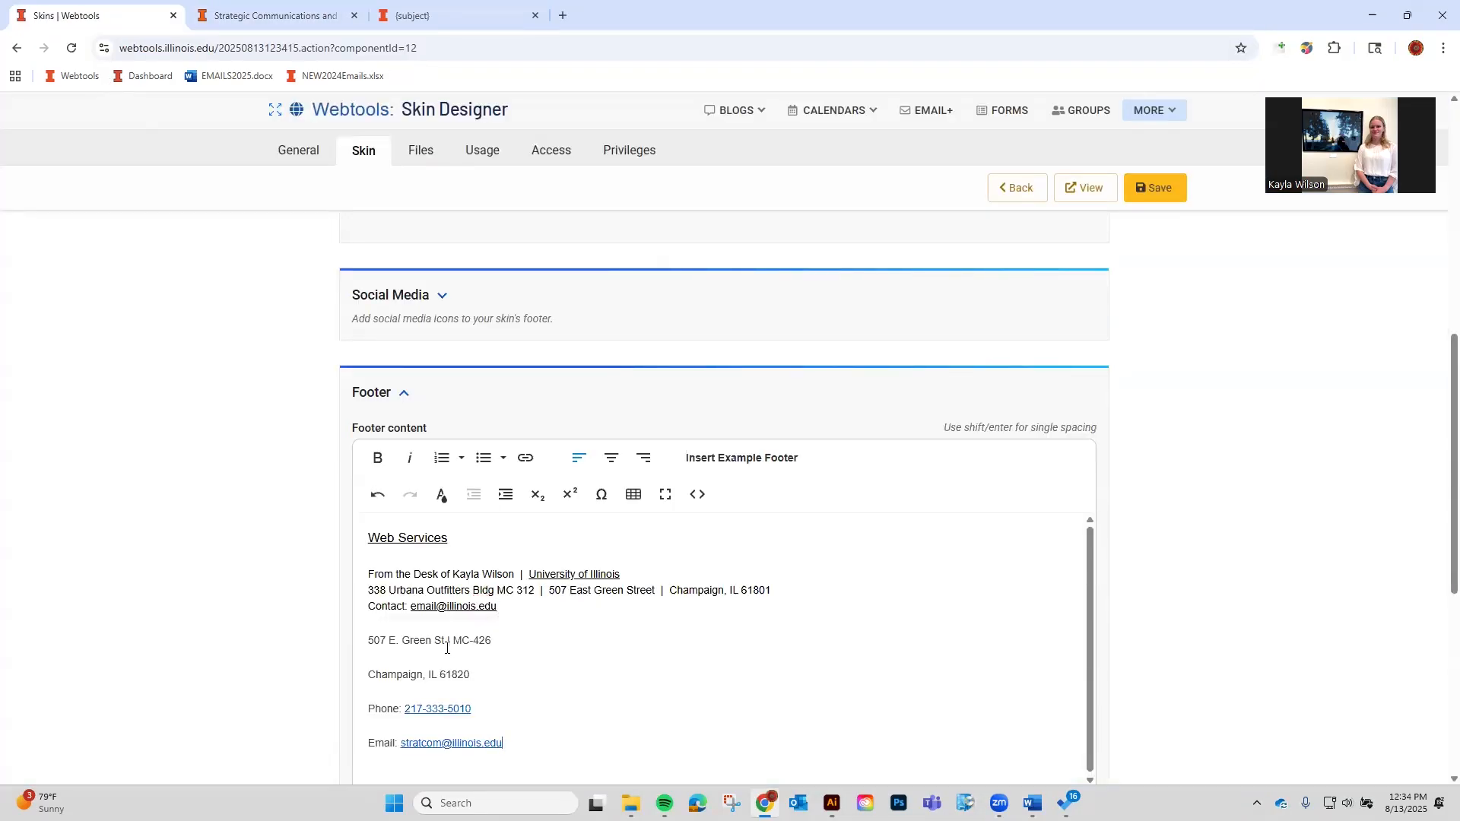
Replace the example address with the Strategic Communications street address and ZIP 61820, removing leftover lines.
left_click_drag(493, 641, 361, 644)
key("ctrl+c")
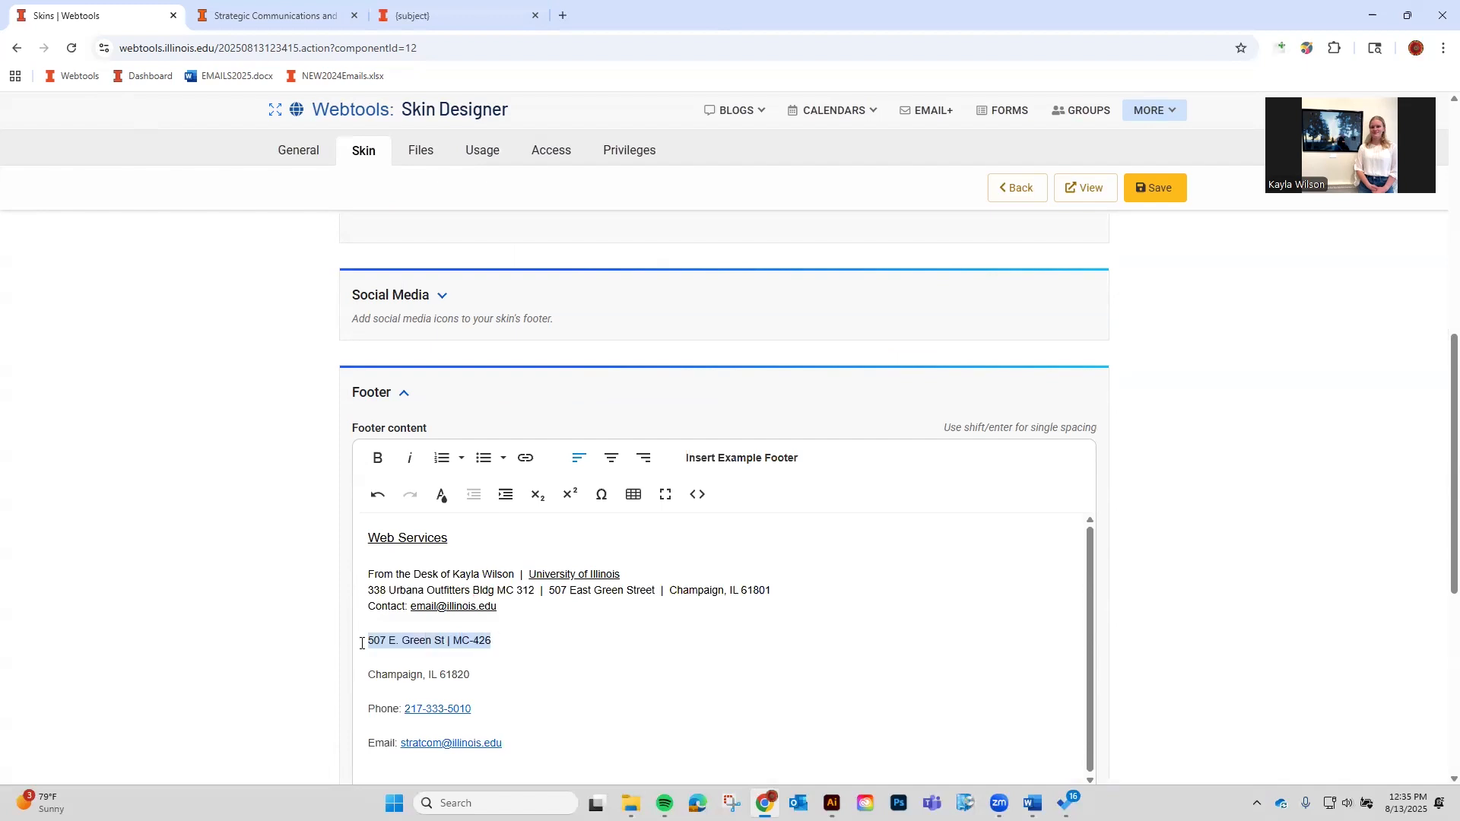
left_click(660, 595)
left_click_drag(657, 594, 374, 595)
key("ctrl+v")
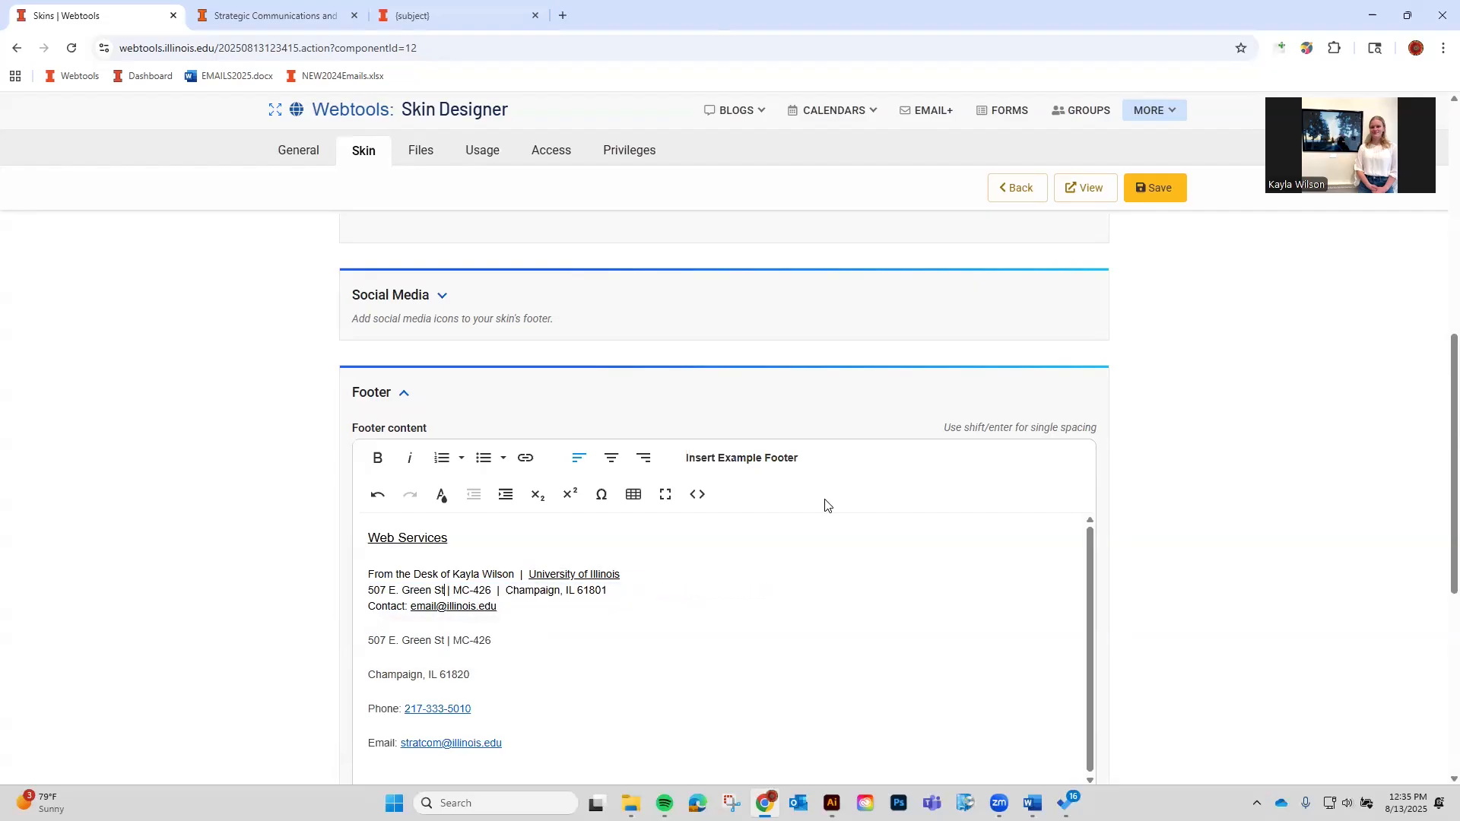
key("Right")
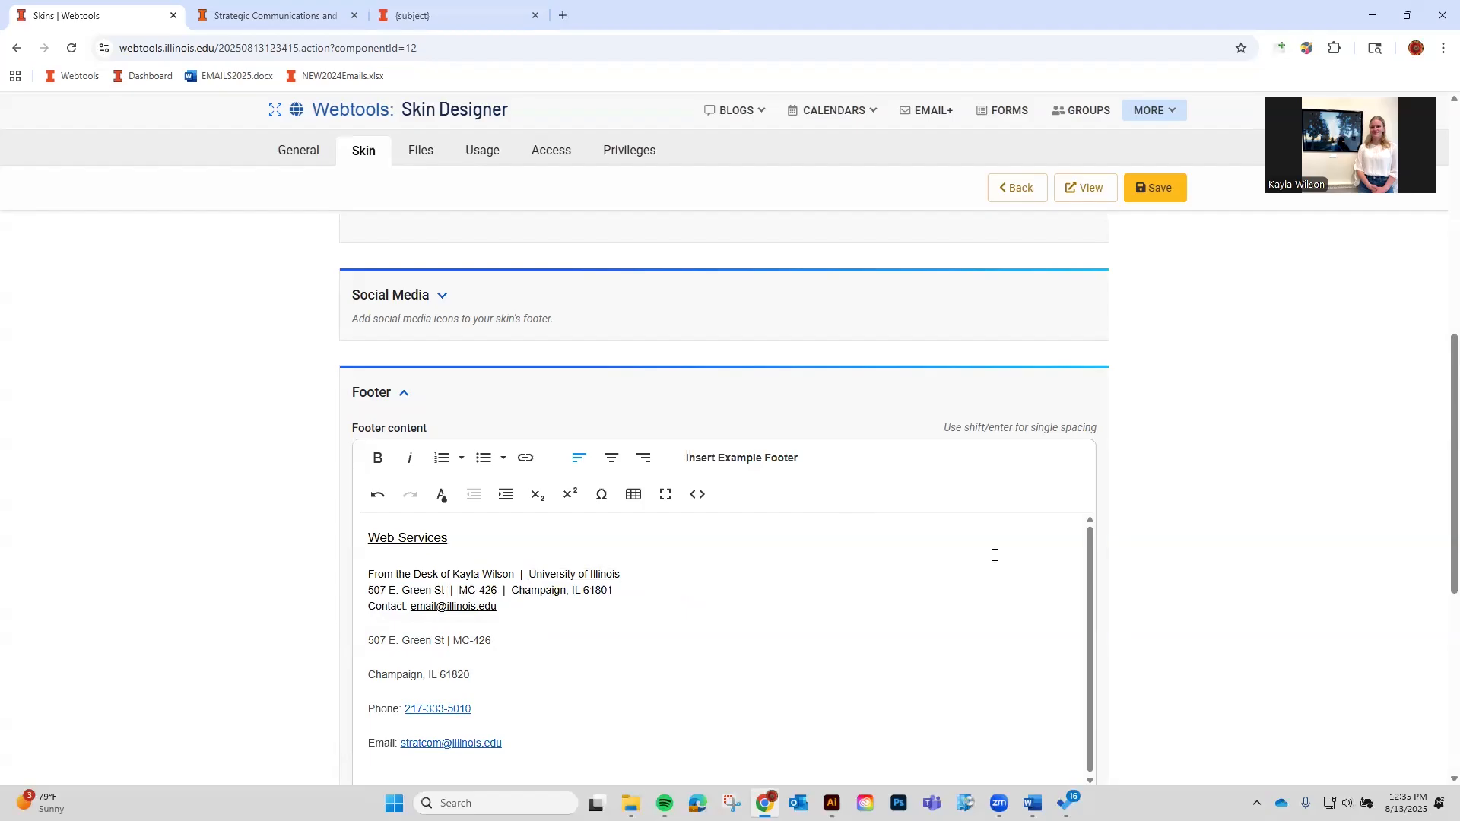
left_click_drag(540, 645, 494, 679)
key("BackSpace")
double_click(455, 675)
key("ctrl+c")
double_click(598, 590)
key("ctrl+v")
key("BackSpace")
Delete the example contact line and join phone and email on one line with a '|' separator.
left_click_drag(368, 708, 411, 704)
left_click_drag(369, 609, 369, 672)
key("BackSpace")
key("BackSpace")
key("Delete")
key("shift+Return")
left_click(499, 606)
type("|")
key("Delete")
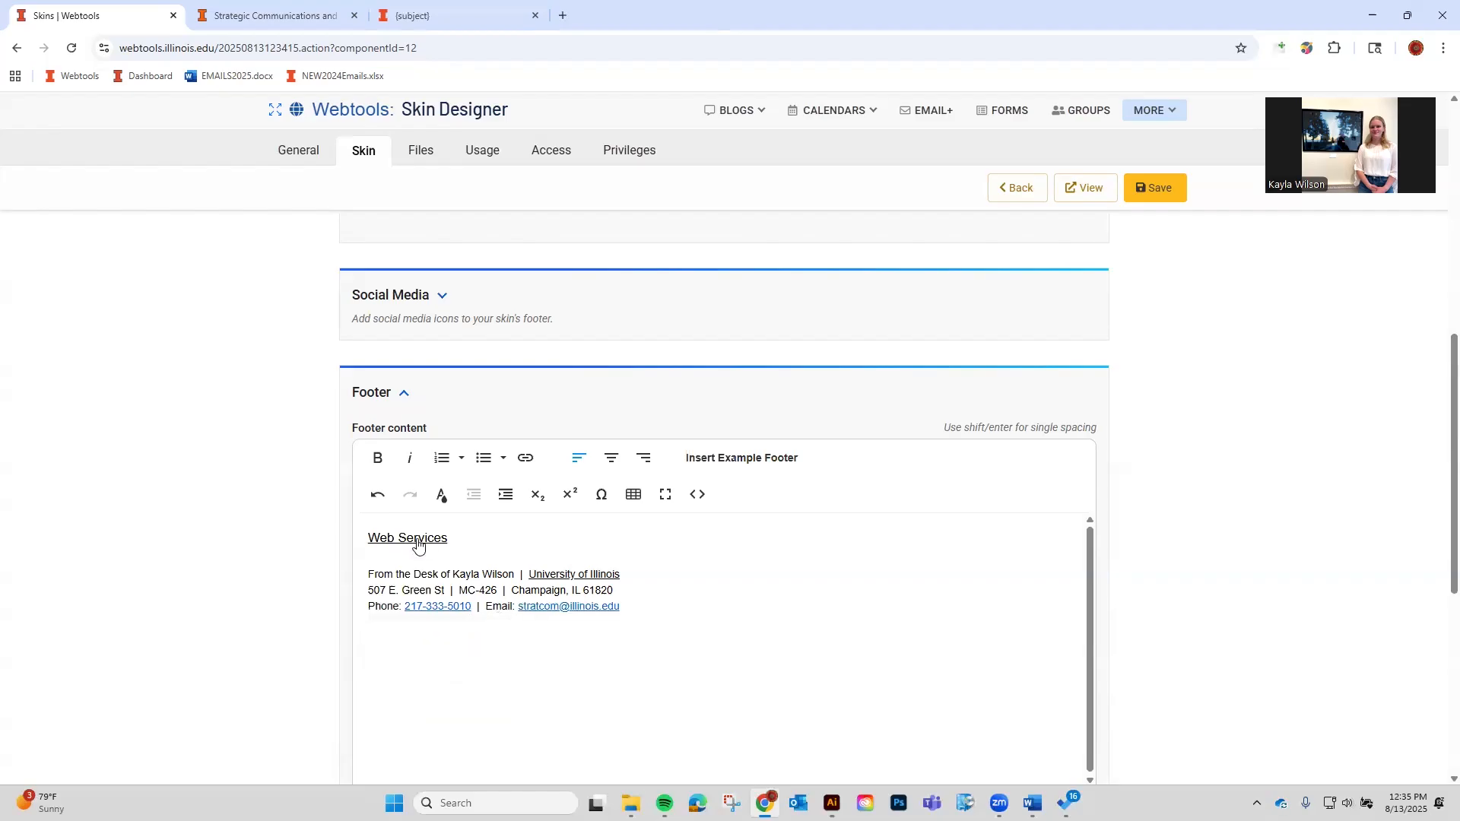
Check the footer's phone number and Web Services links.
scroll(692, 551, "down", 1)
left_click(441, 618)
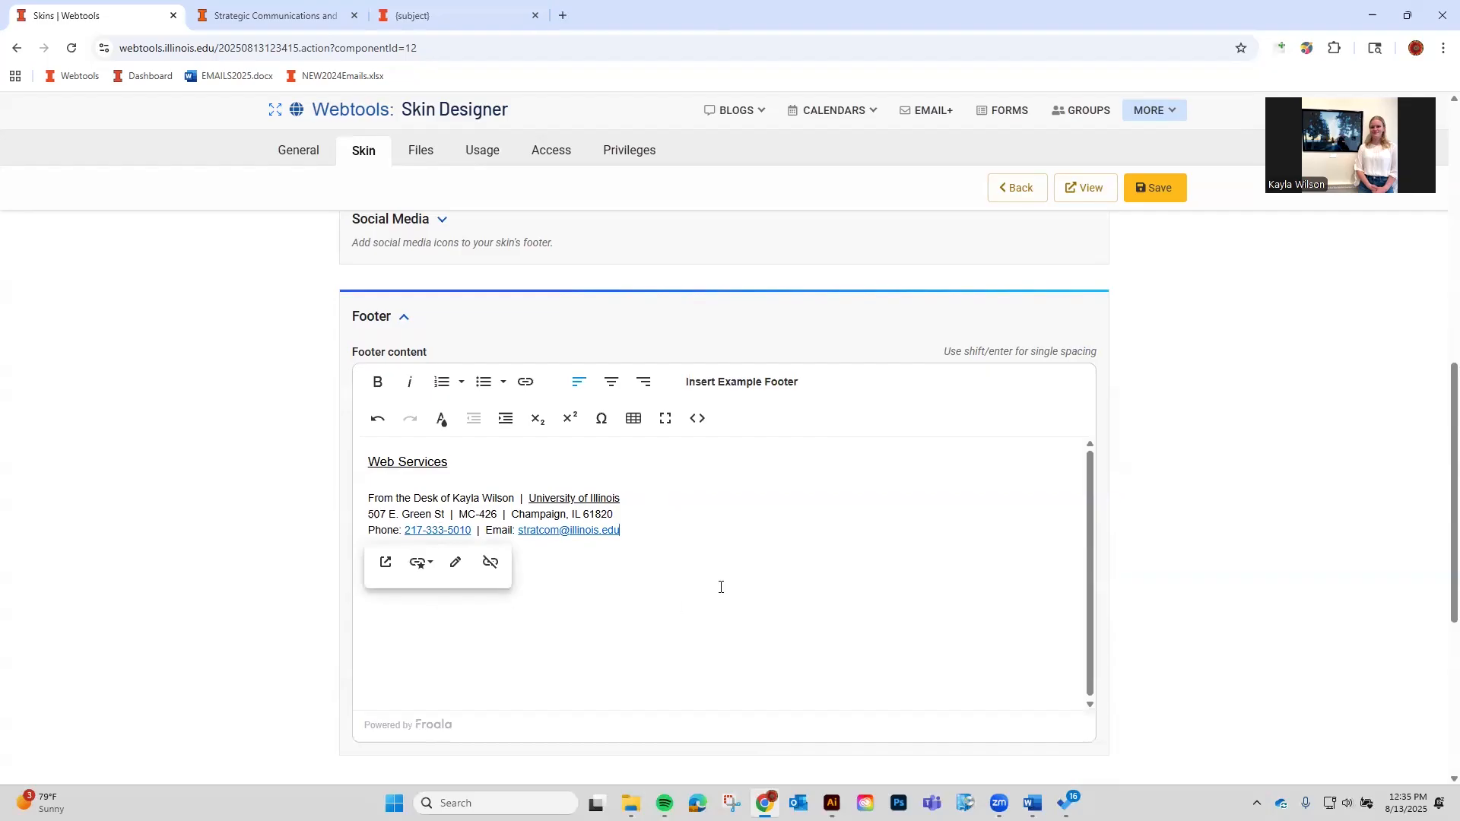
key("Return")
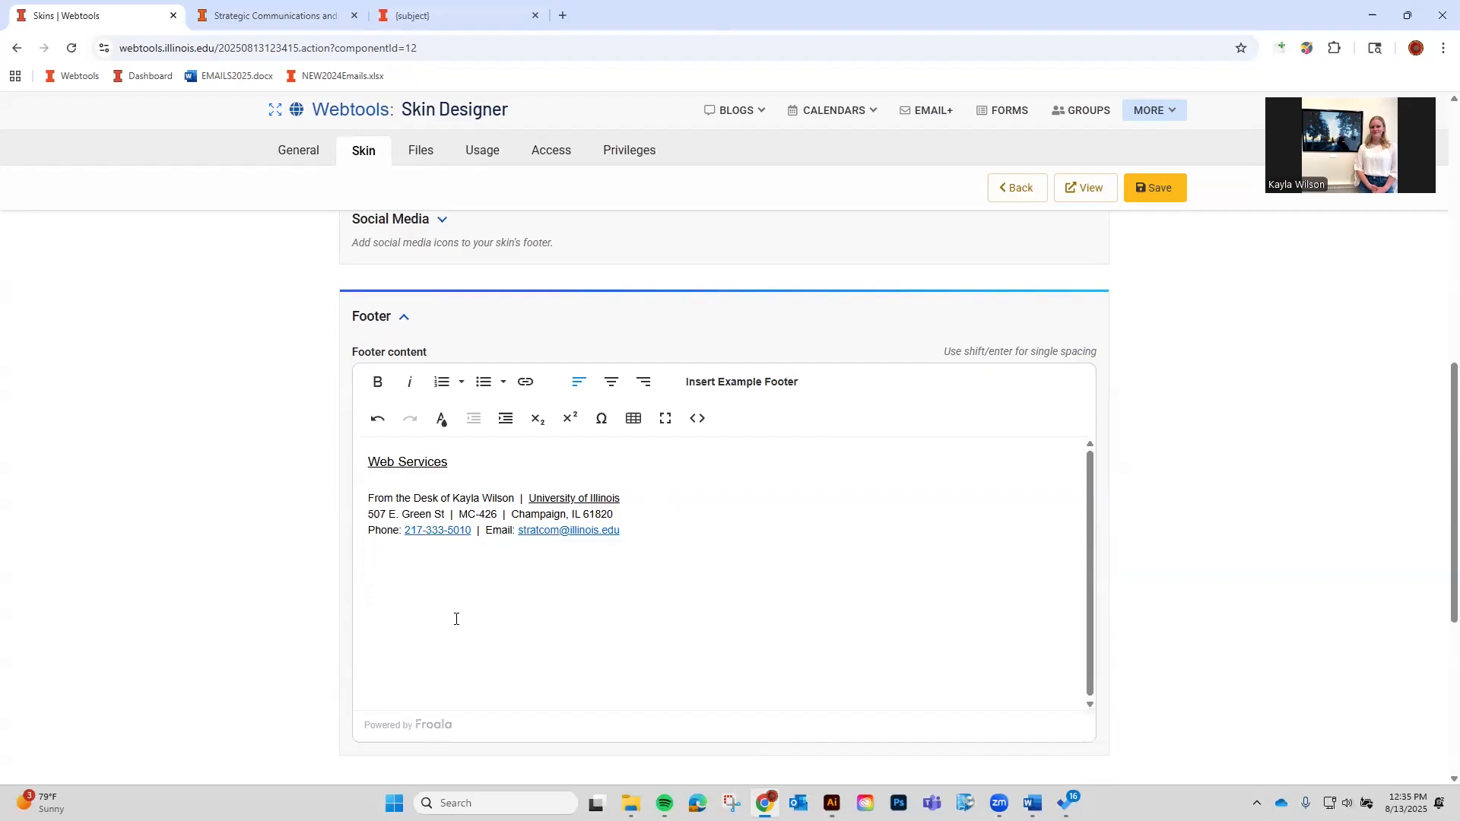
left_click(471, 458)
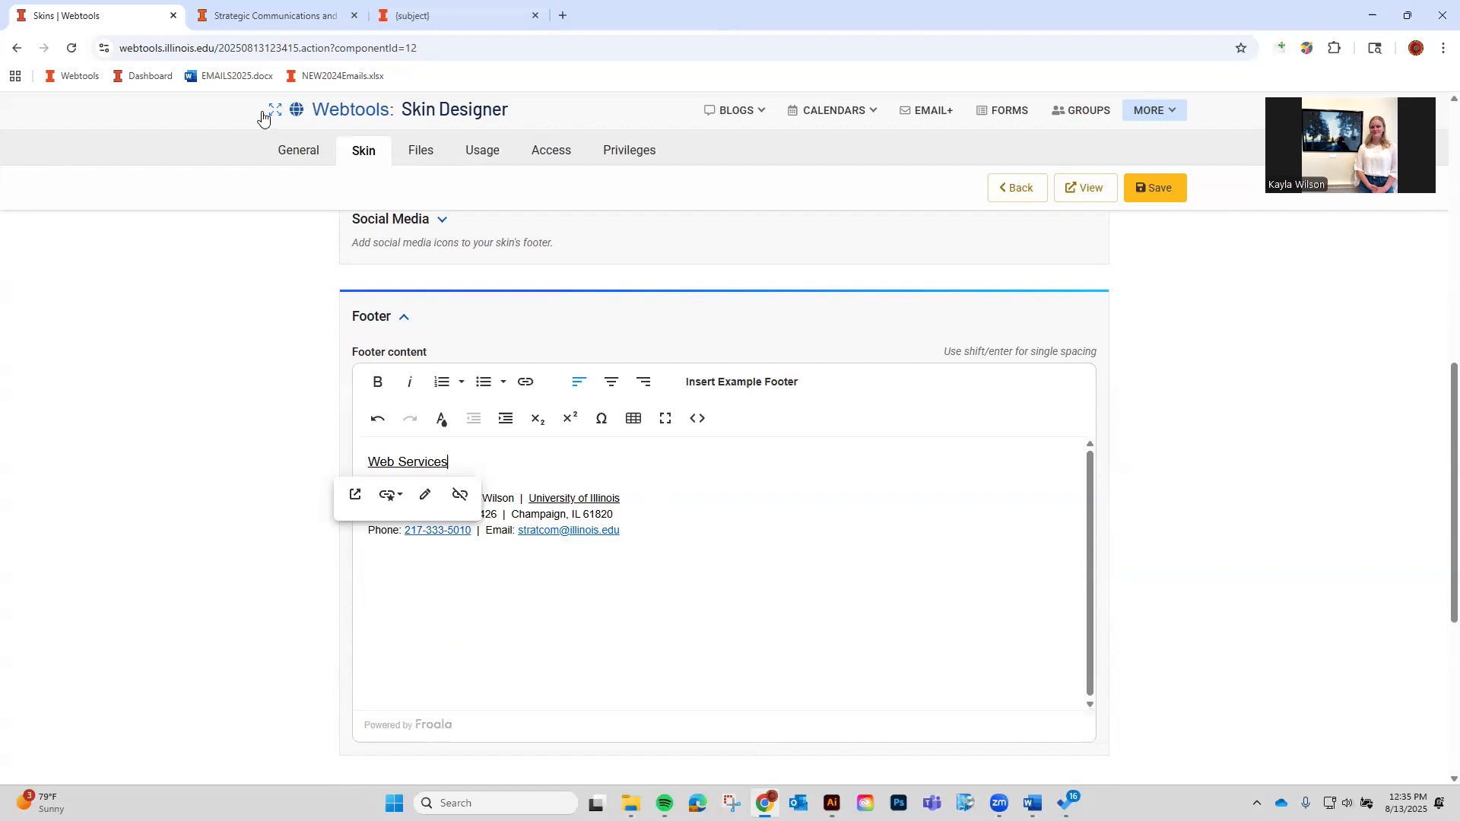
left_click(423, 685)
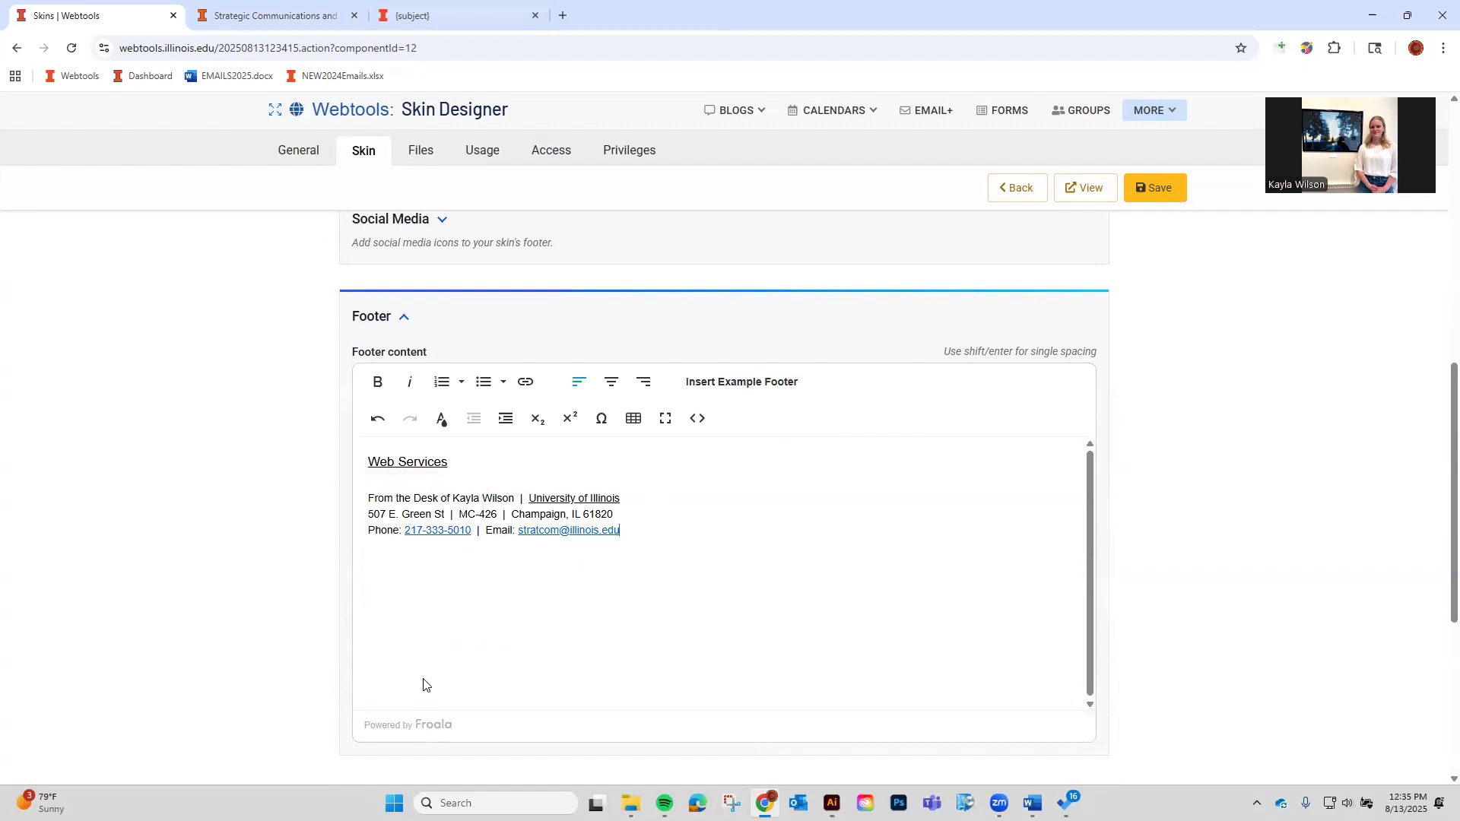
Save the skin, open its preview, and return to the skin editor.
left_click(1132, 187)
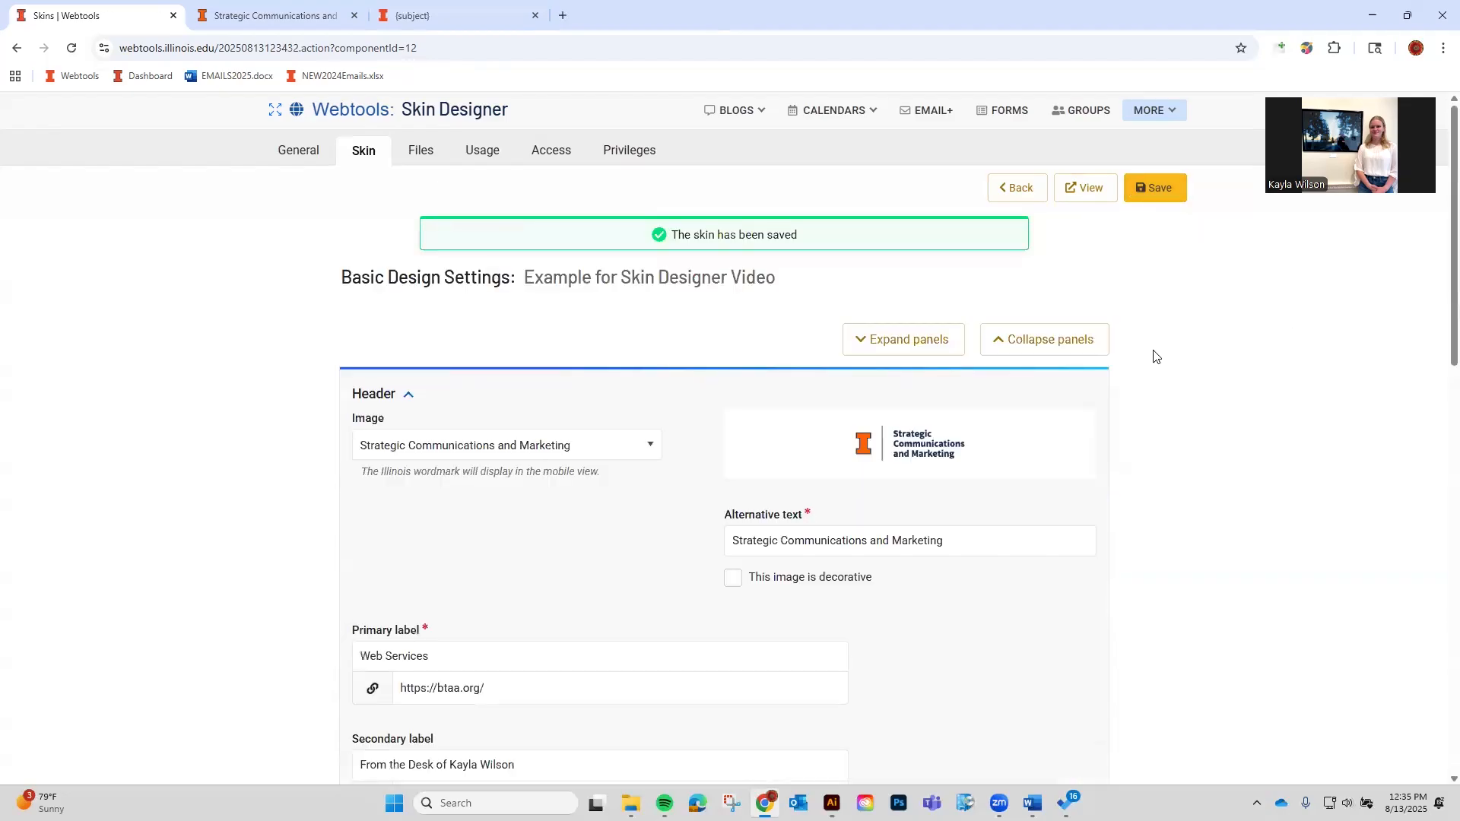
left_click(1085, 187)
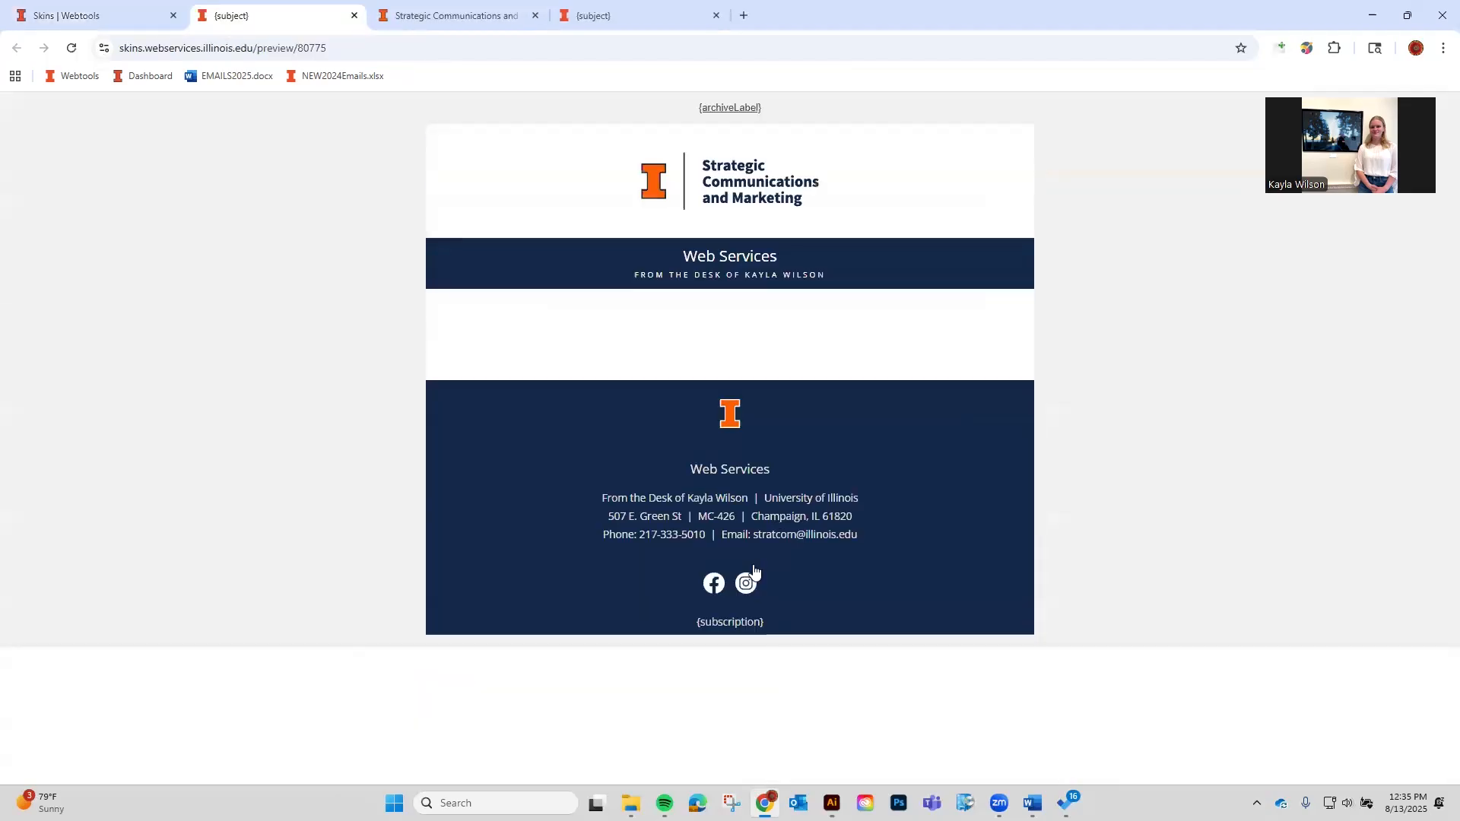
left_click(128, 14)
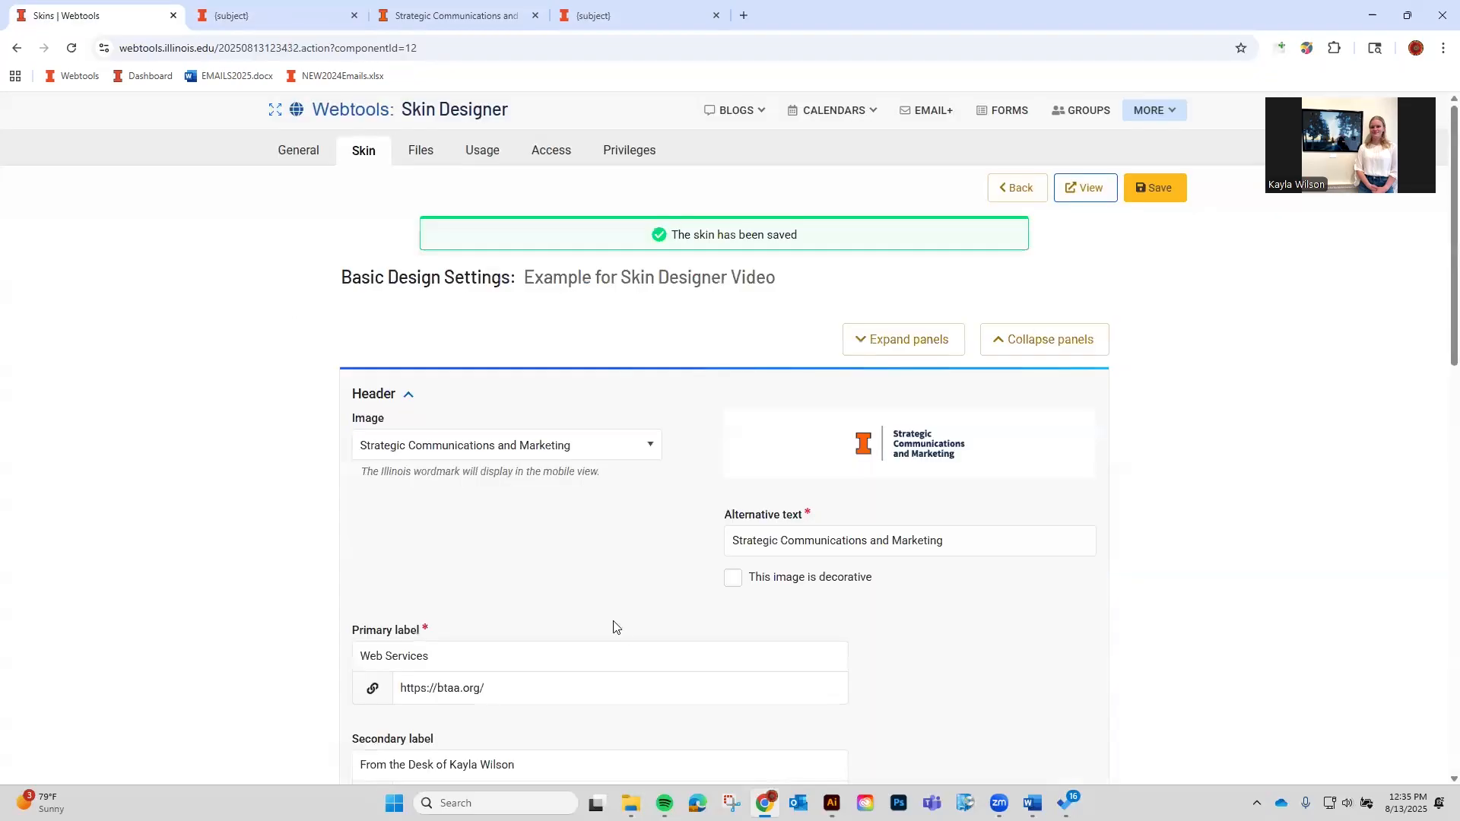
scroll(612, 626, "down", 15)
scroll(530, 591, "up", 5)
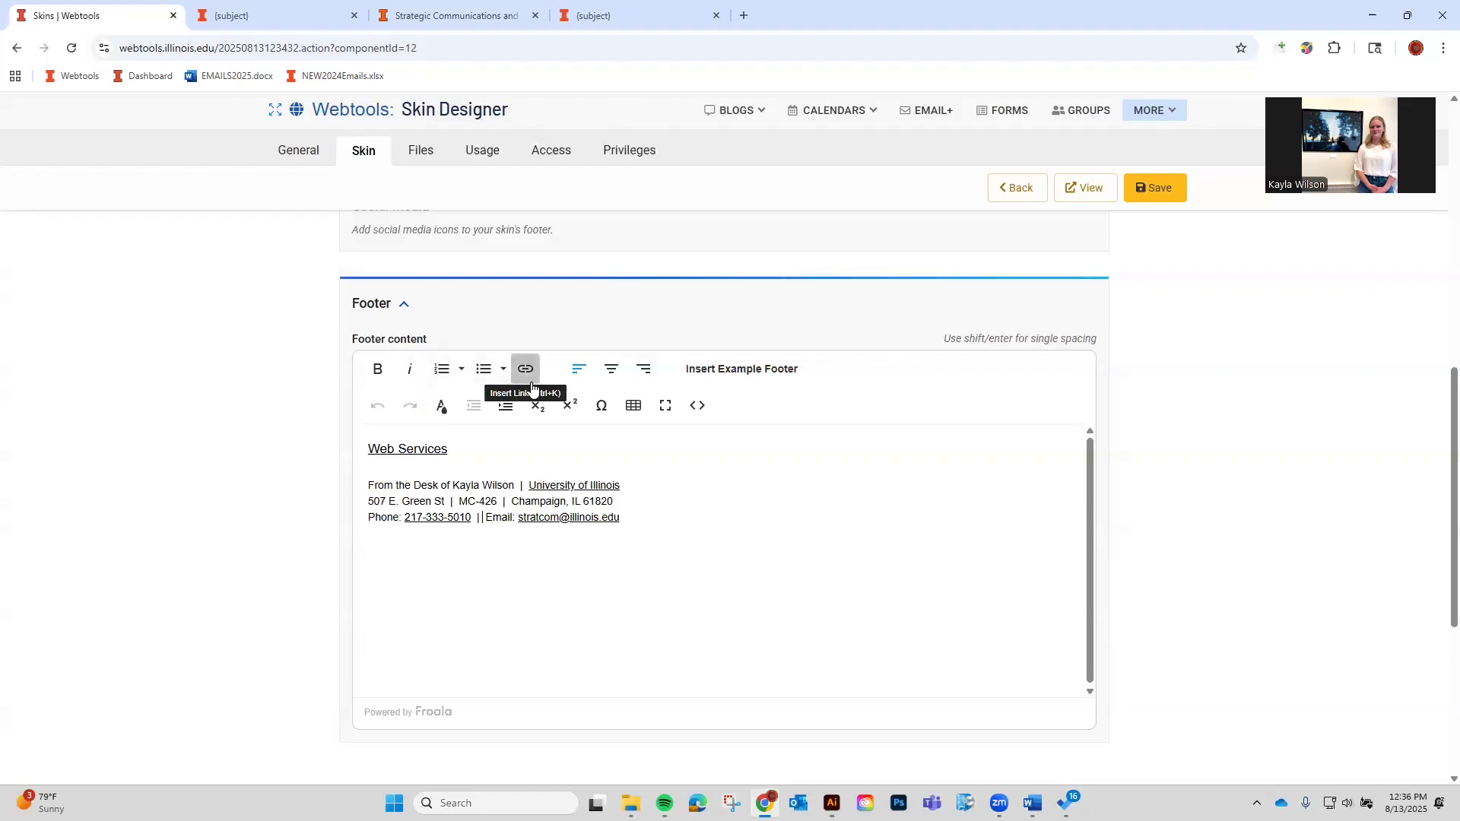
Inspect the footer's HTML in Code View, switch back to the formatted view, and save the skin.
left_click(687, 409)
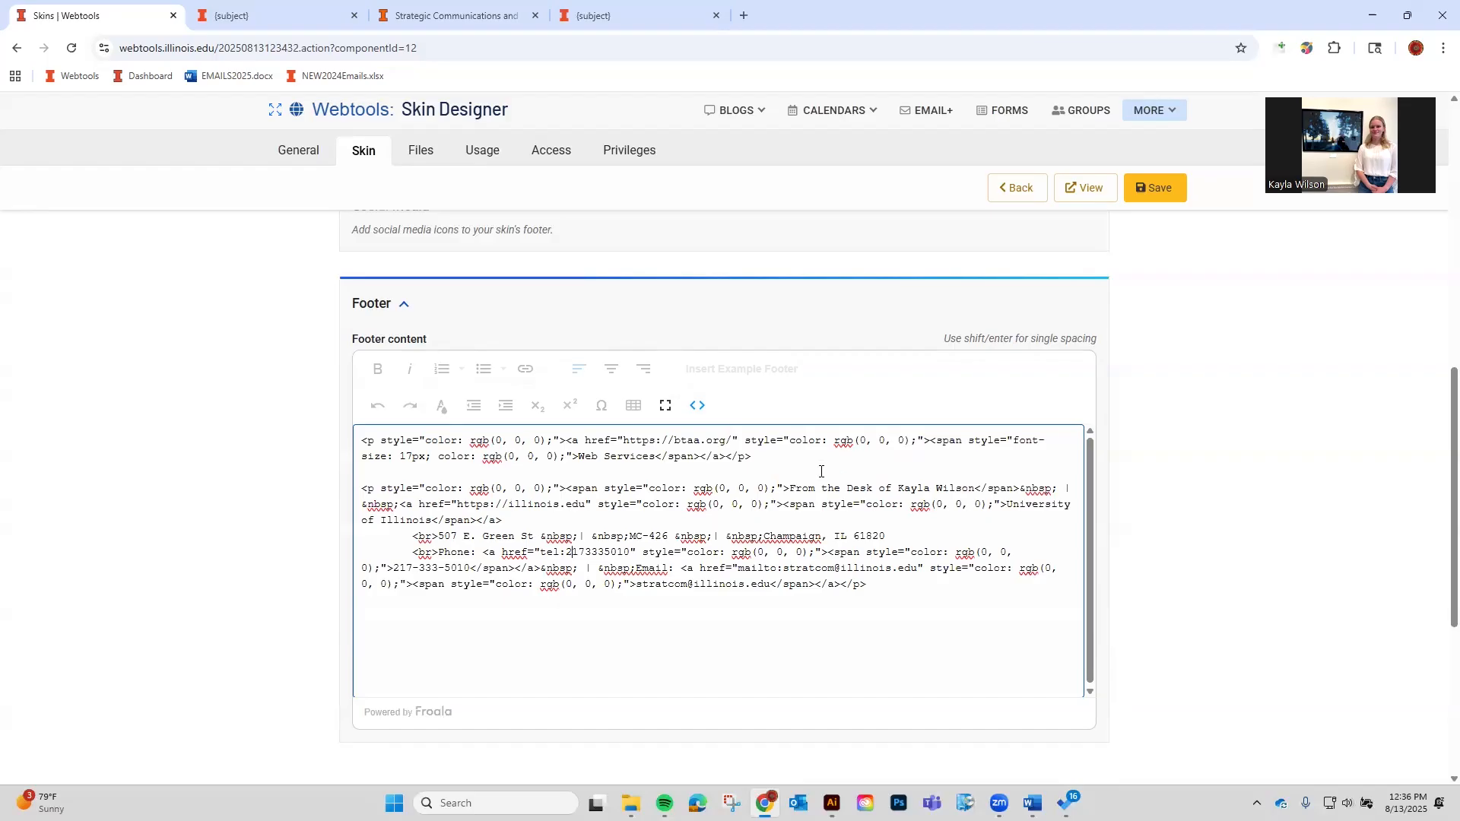
left_click(766, 456)
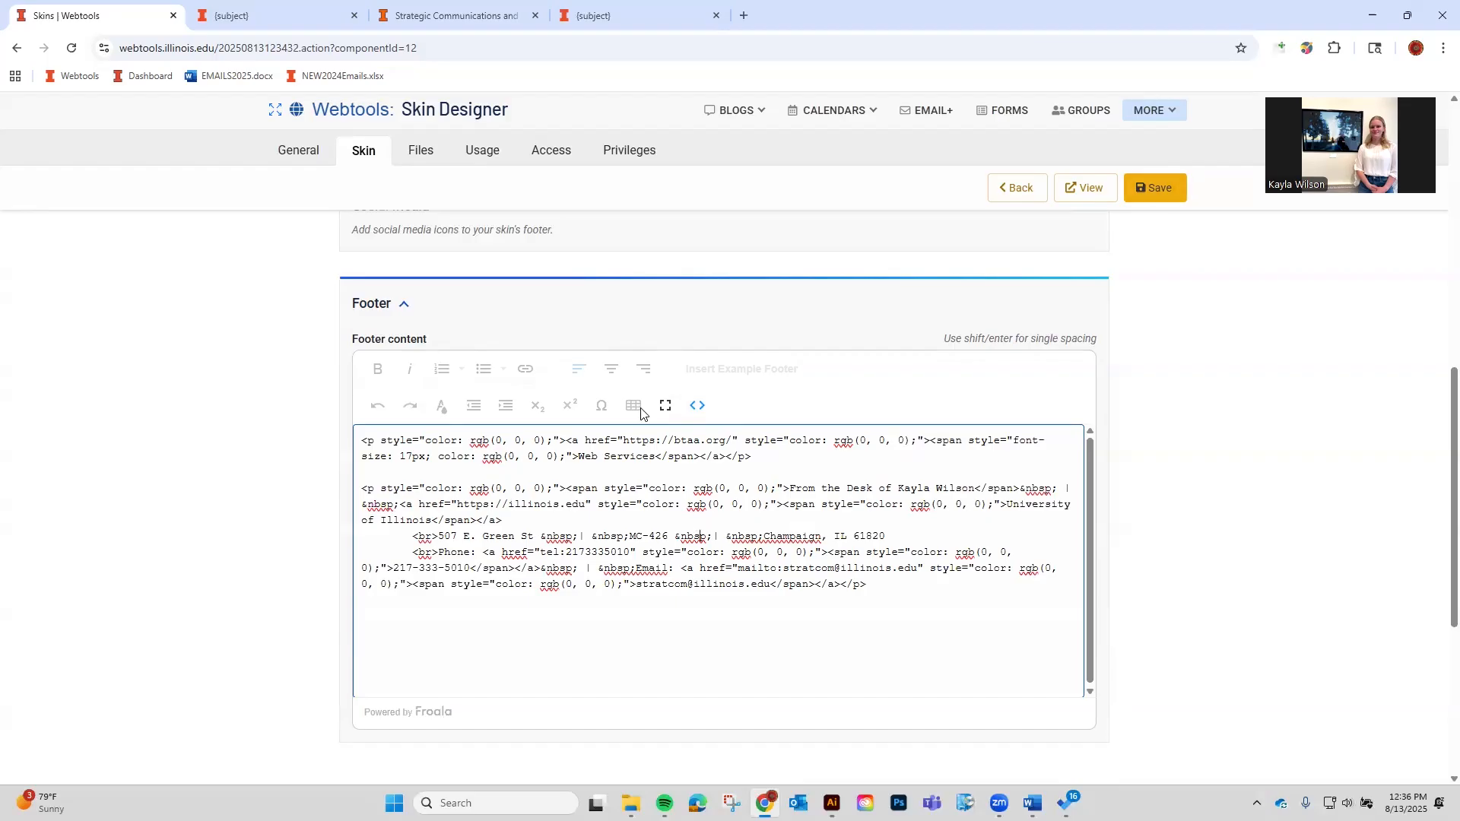
left_click(700, 411)
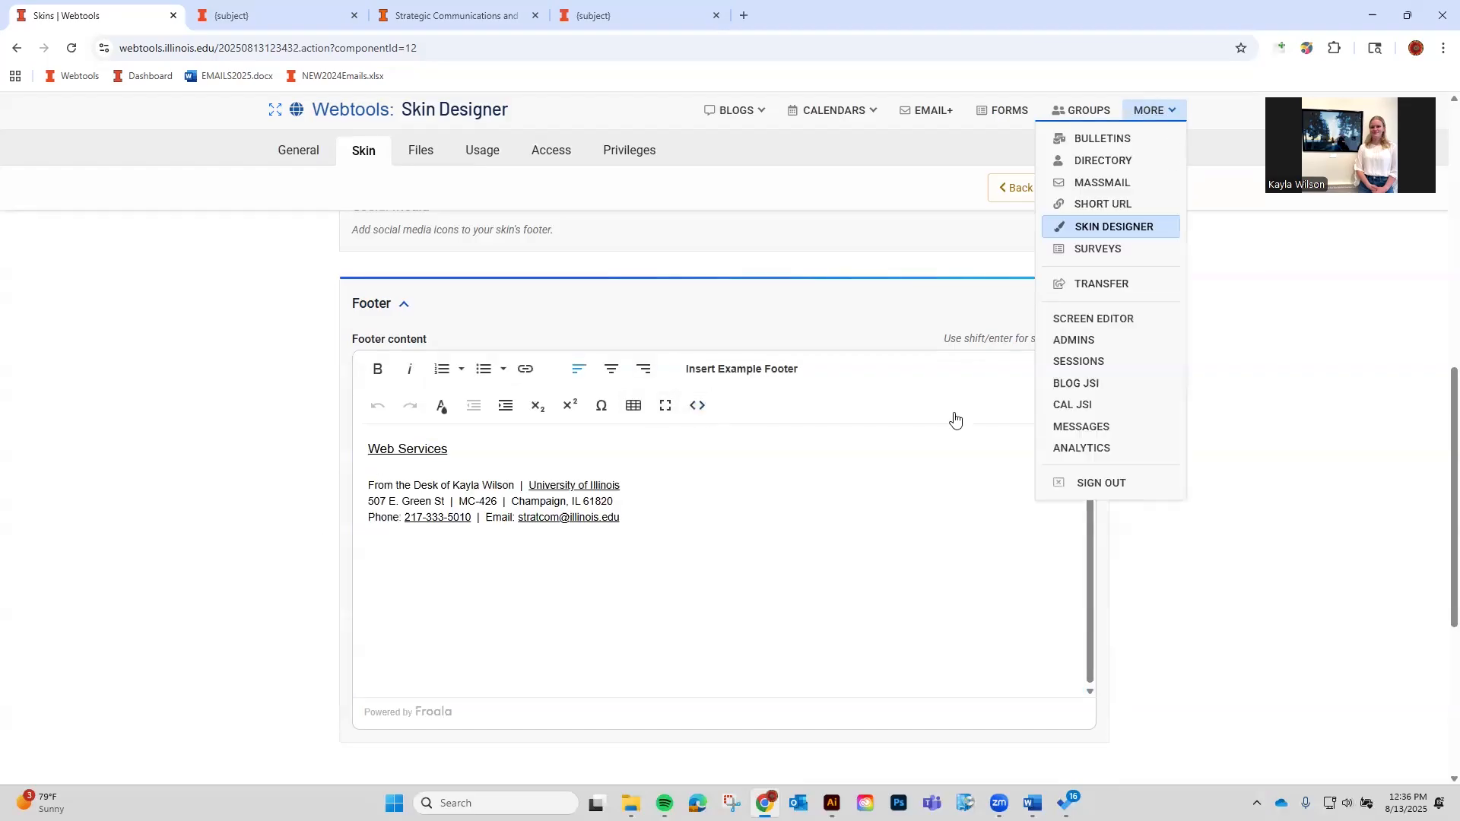
scroll(1156, 228, "down", 1)
left_click(1155, 188)
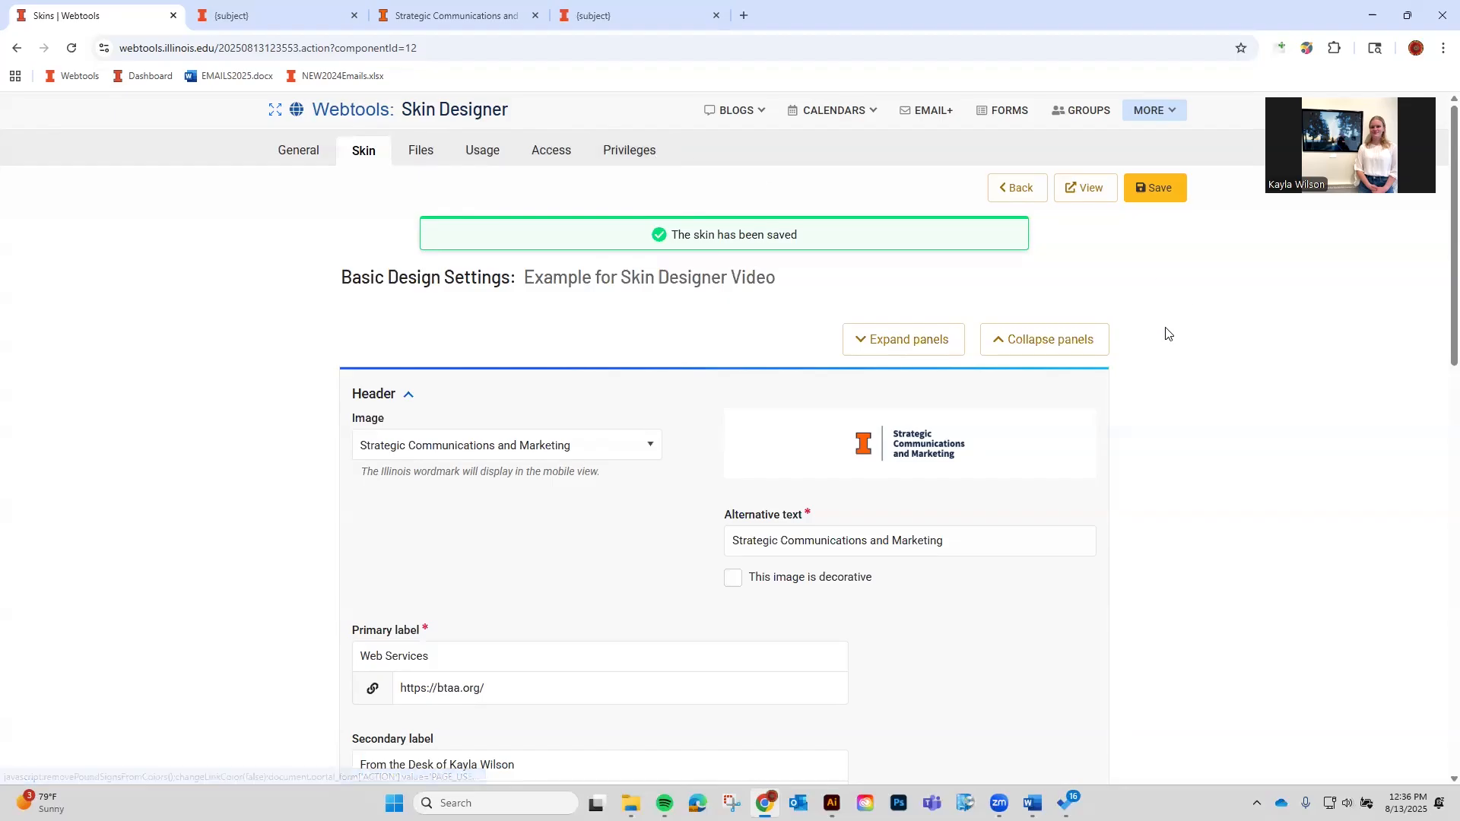
Create a new Email+ Wizard skin with the individual User ID as skin administrator.
left_click(1021, 186)
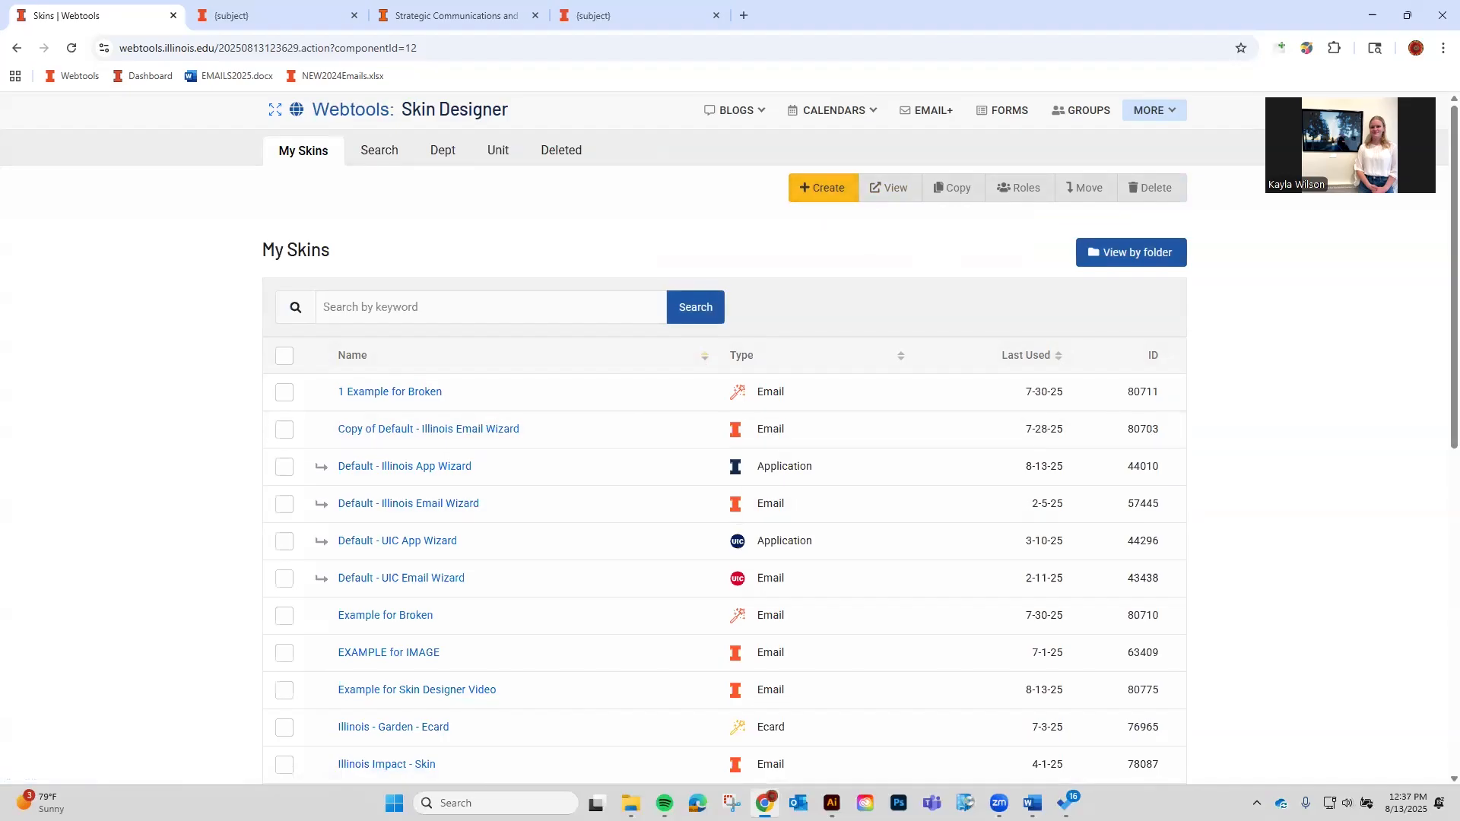
left_click(833, 192)
scroll(572, 355, "down", 1)
left_click(437, 459)
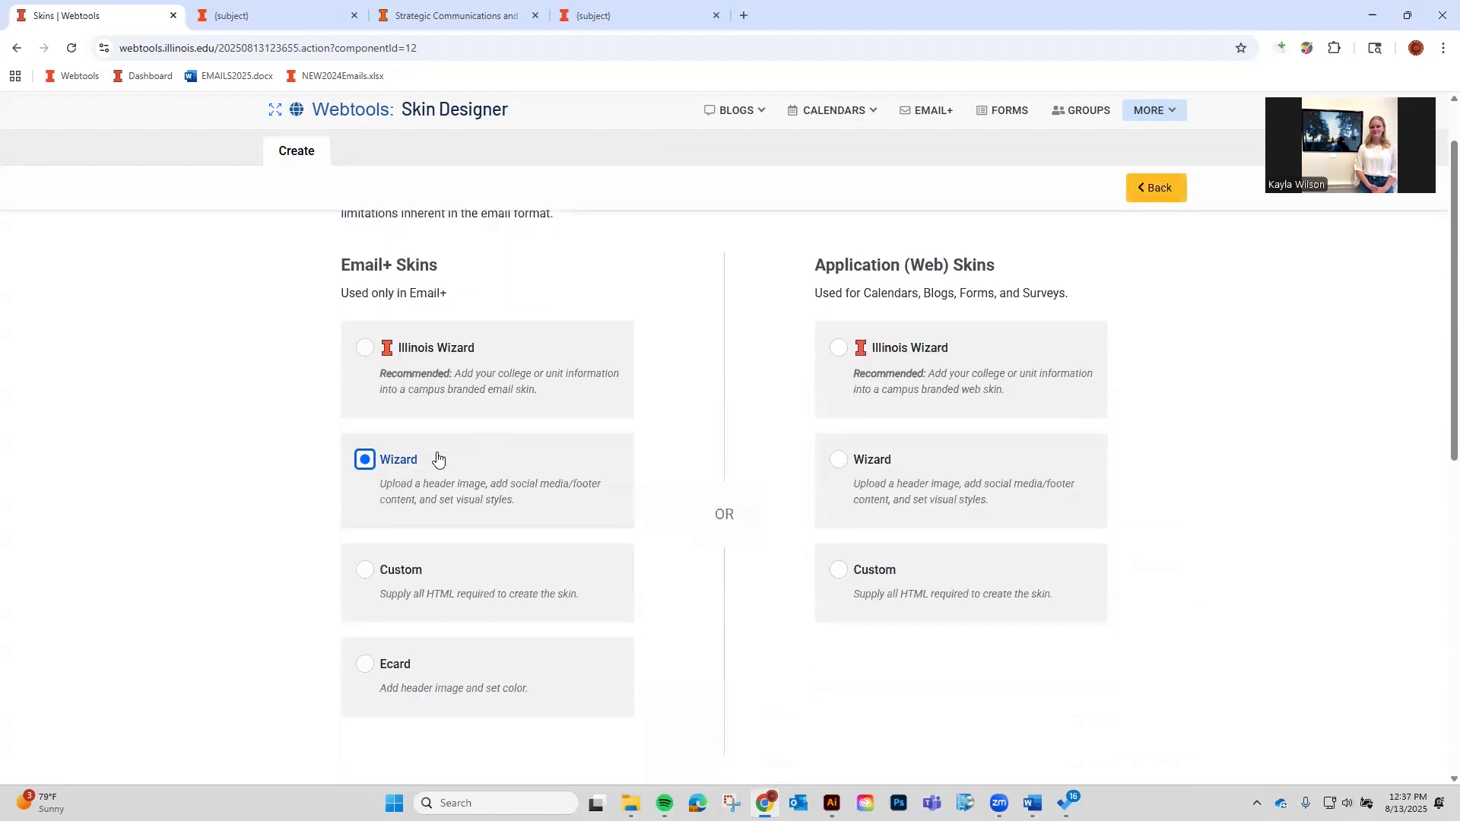
scroll(415, 475, "down", 3)
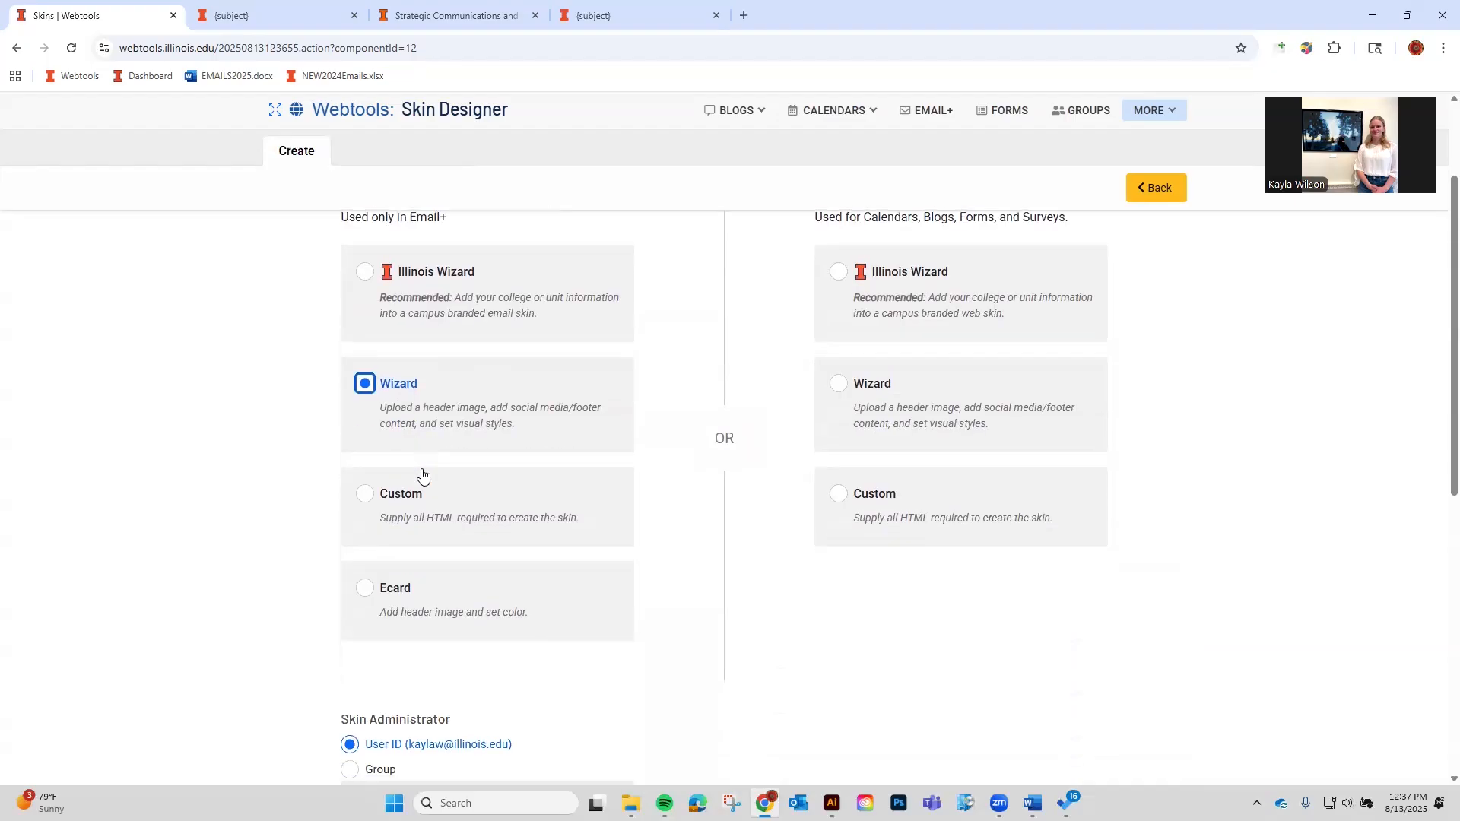
left_click(348, 624)
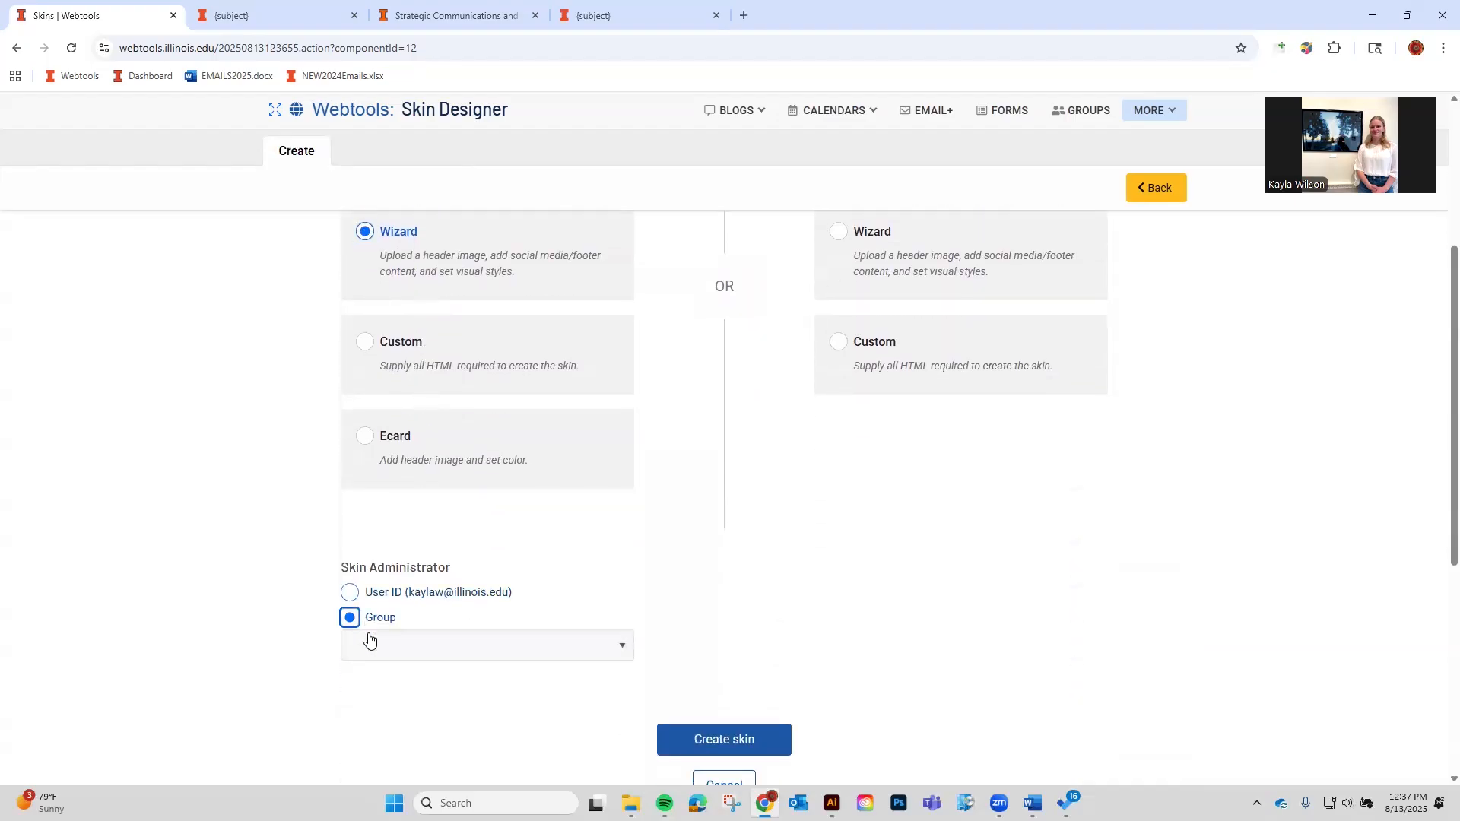
left_click(385, 596)
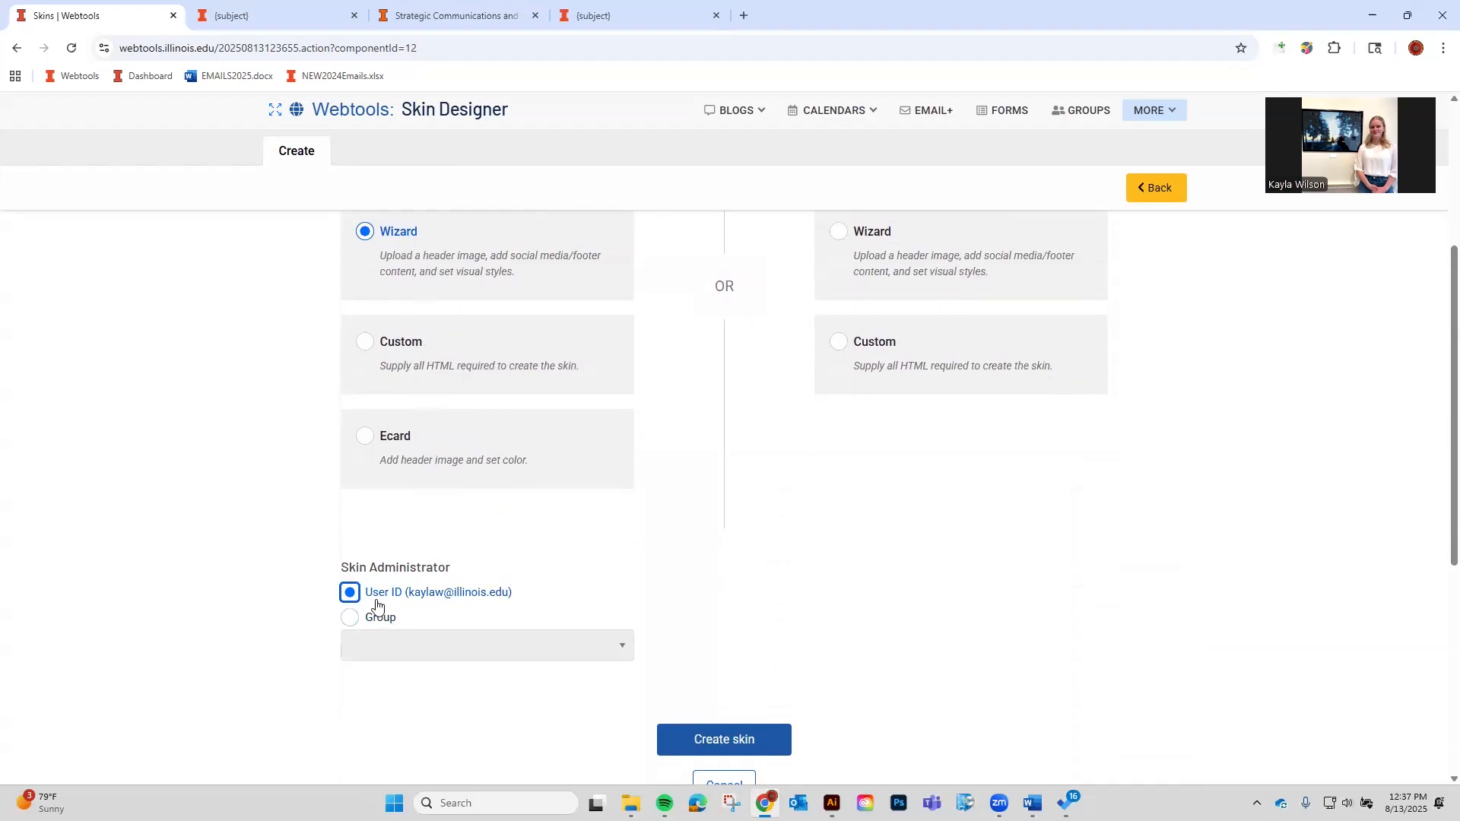
left_click(730, 743)
Name the skin 'Wizard Example for Skin Designer Video' and save it.
type("Example")
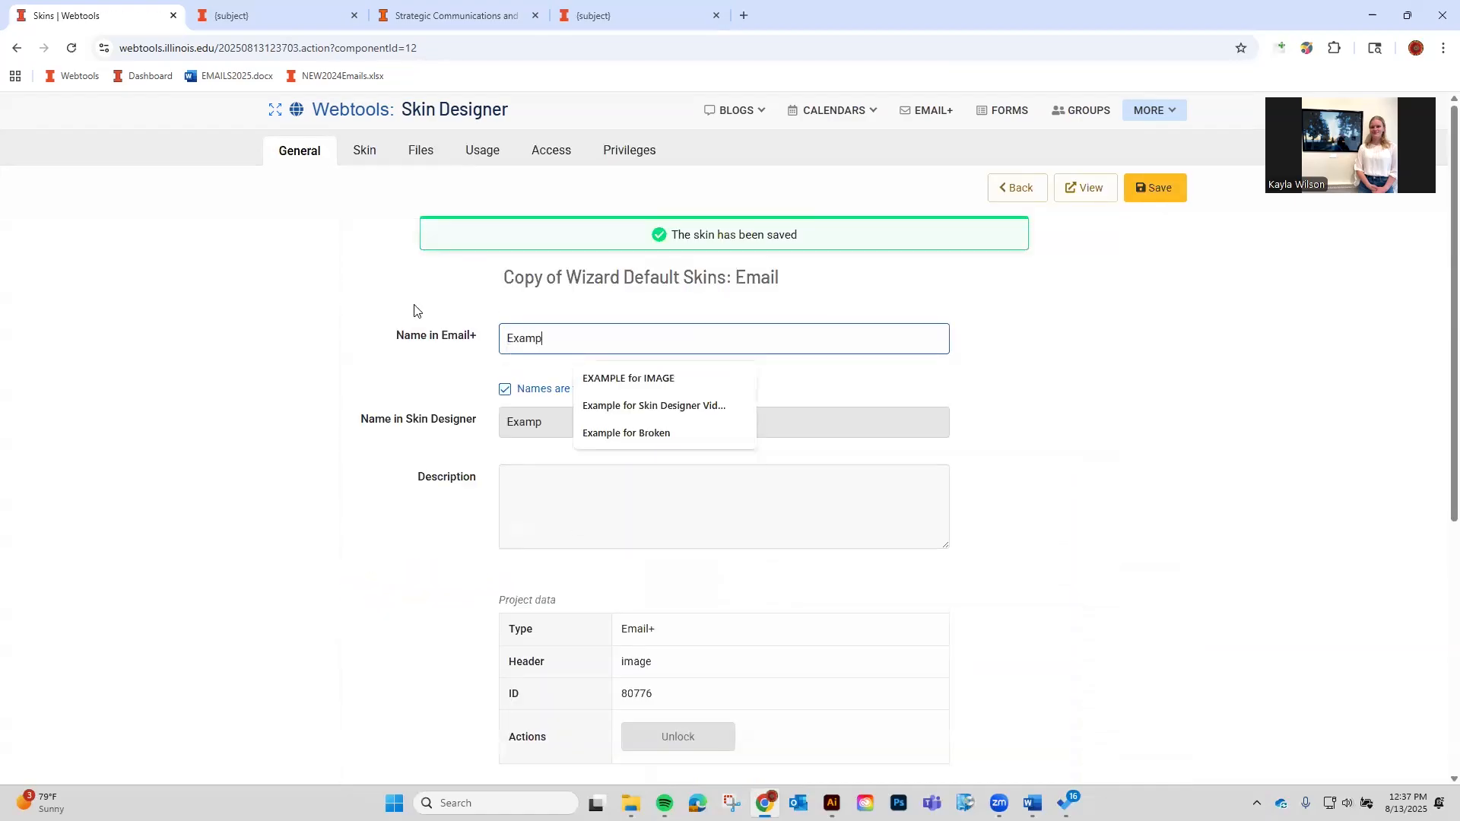
key("Down")
key("Down")
key("Return")
left_click(506, 336)
type("Wizard")
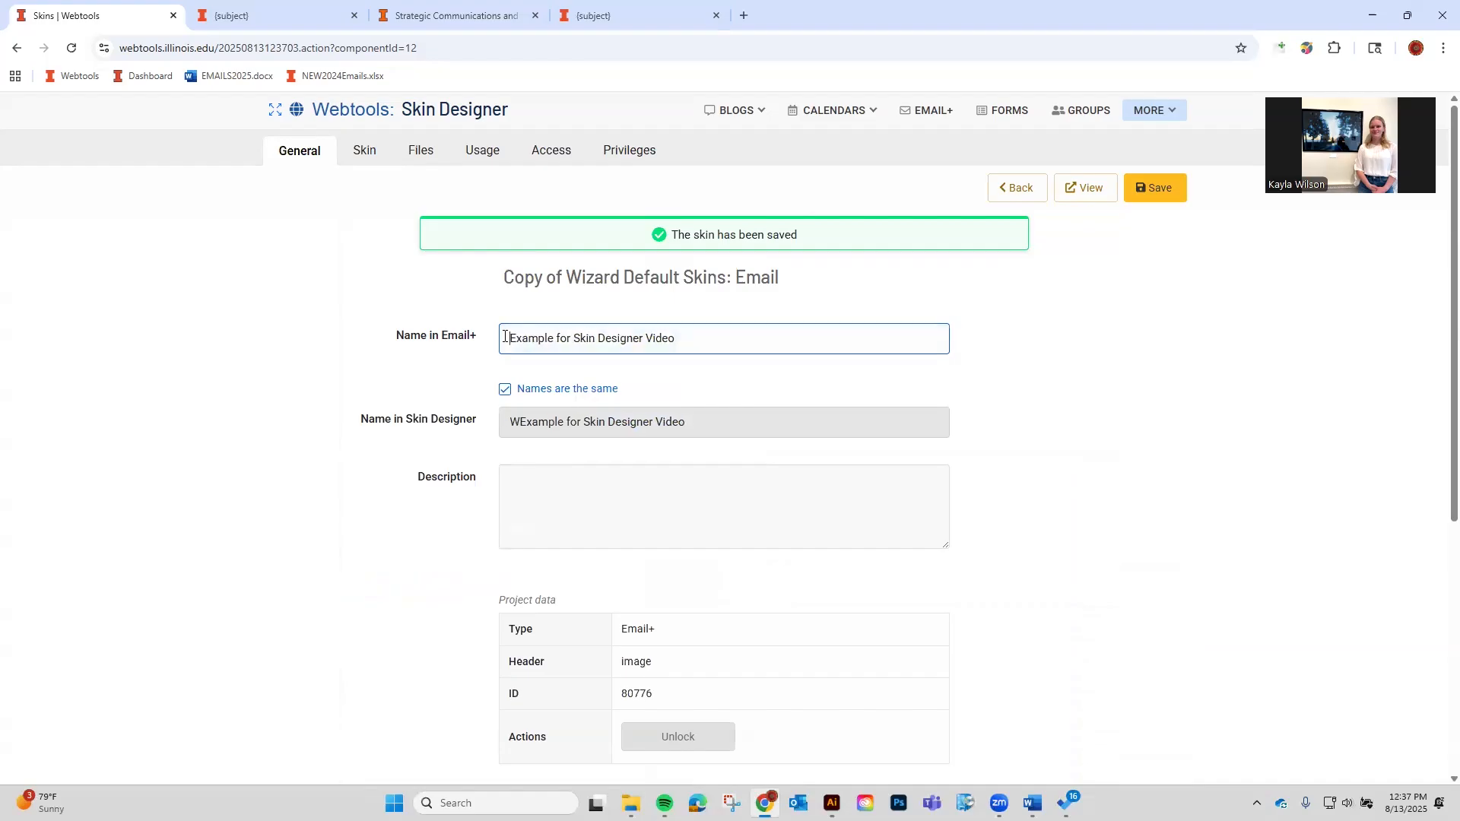
left_click(1155, 189)
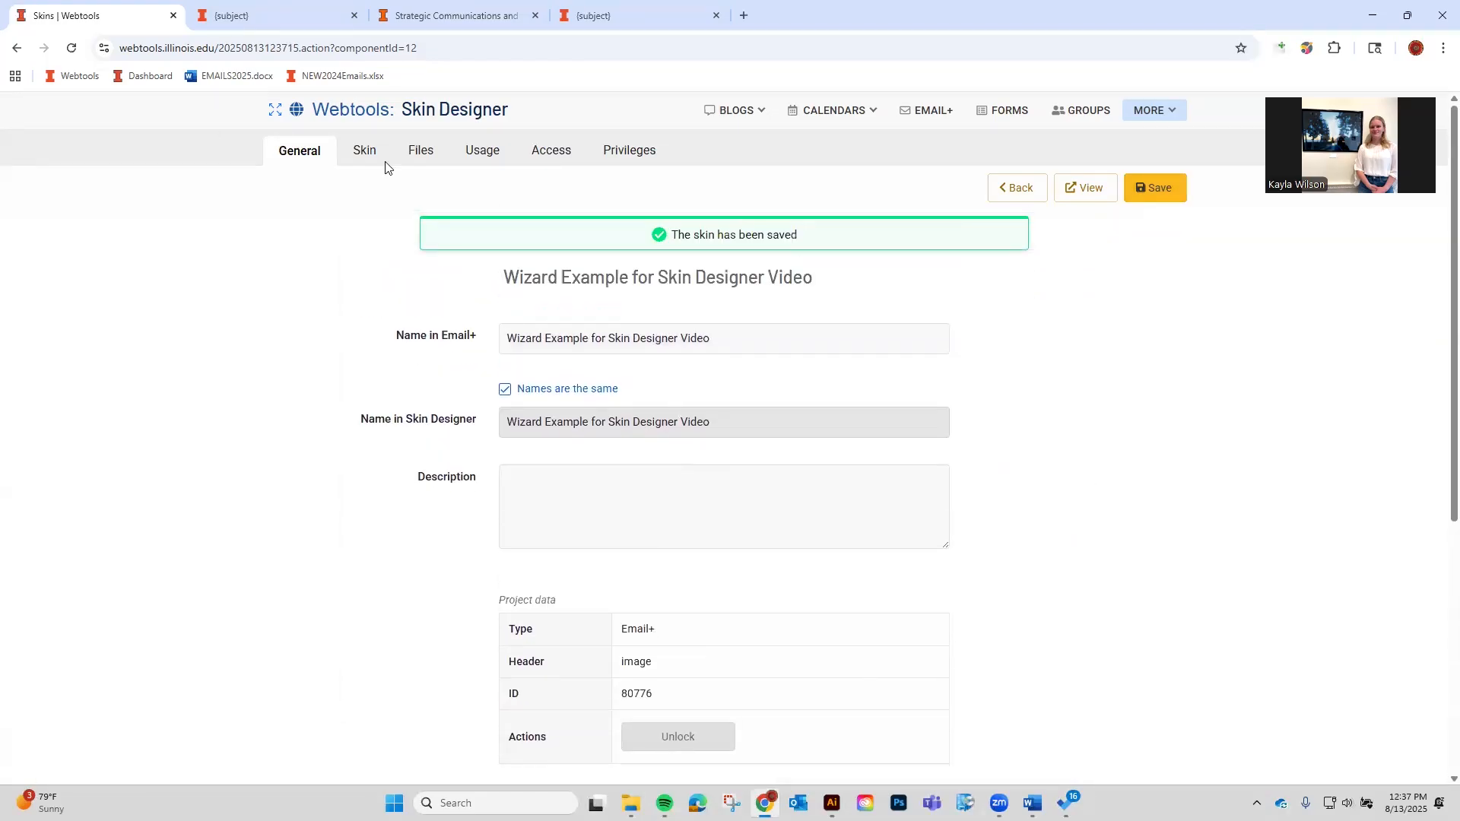
Save the skin again from the Skin tab and open its preview.
left_click(362, 149)
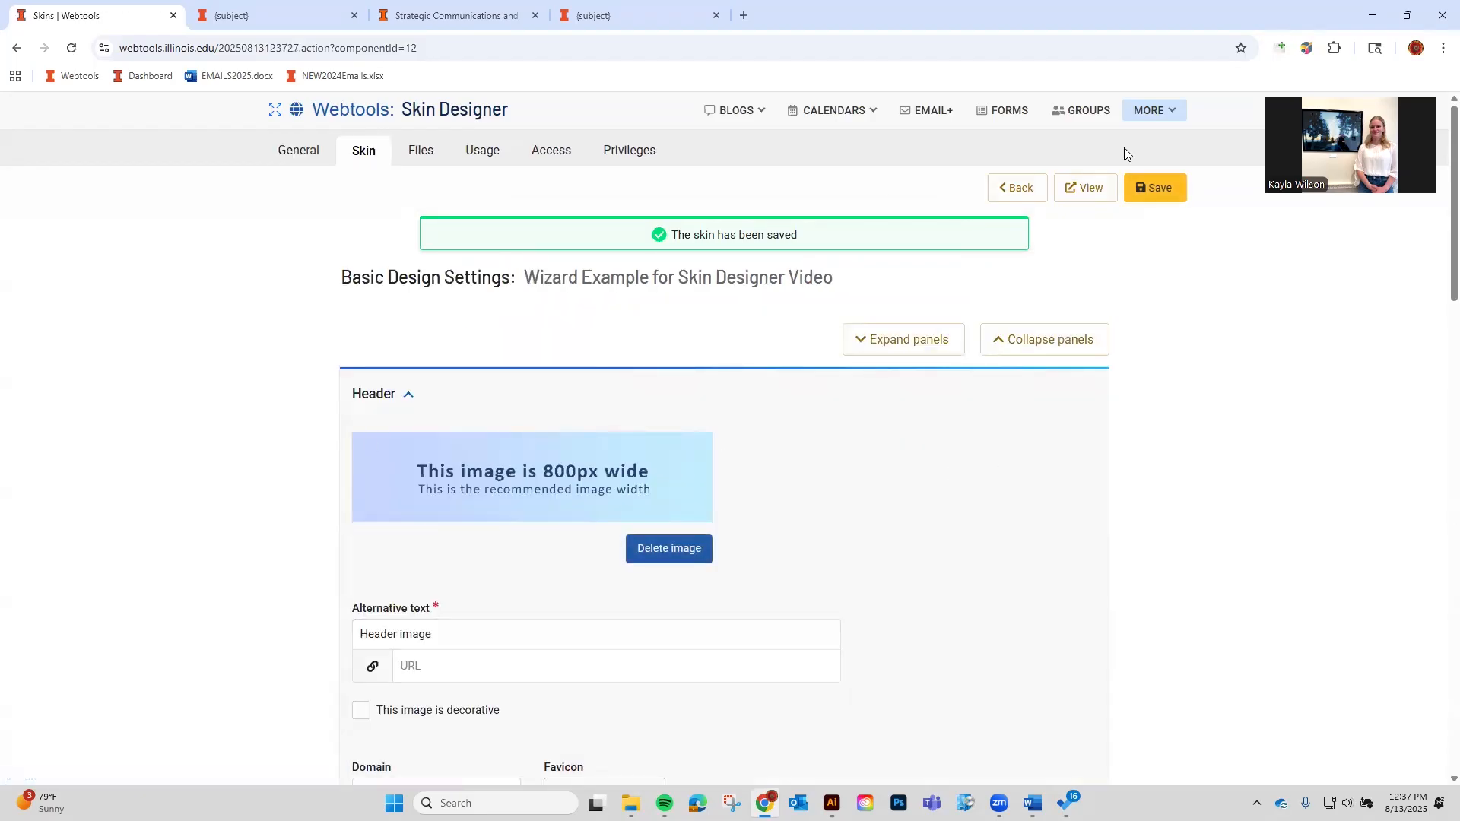
left_click(1139, 184)
left_click(1089, 188)
Close the older preview and Strategic Communications browser tabs.
middle_click(500, 13)
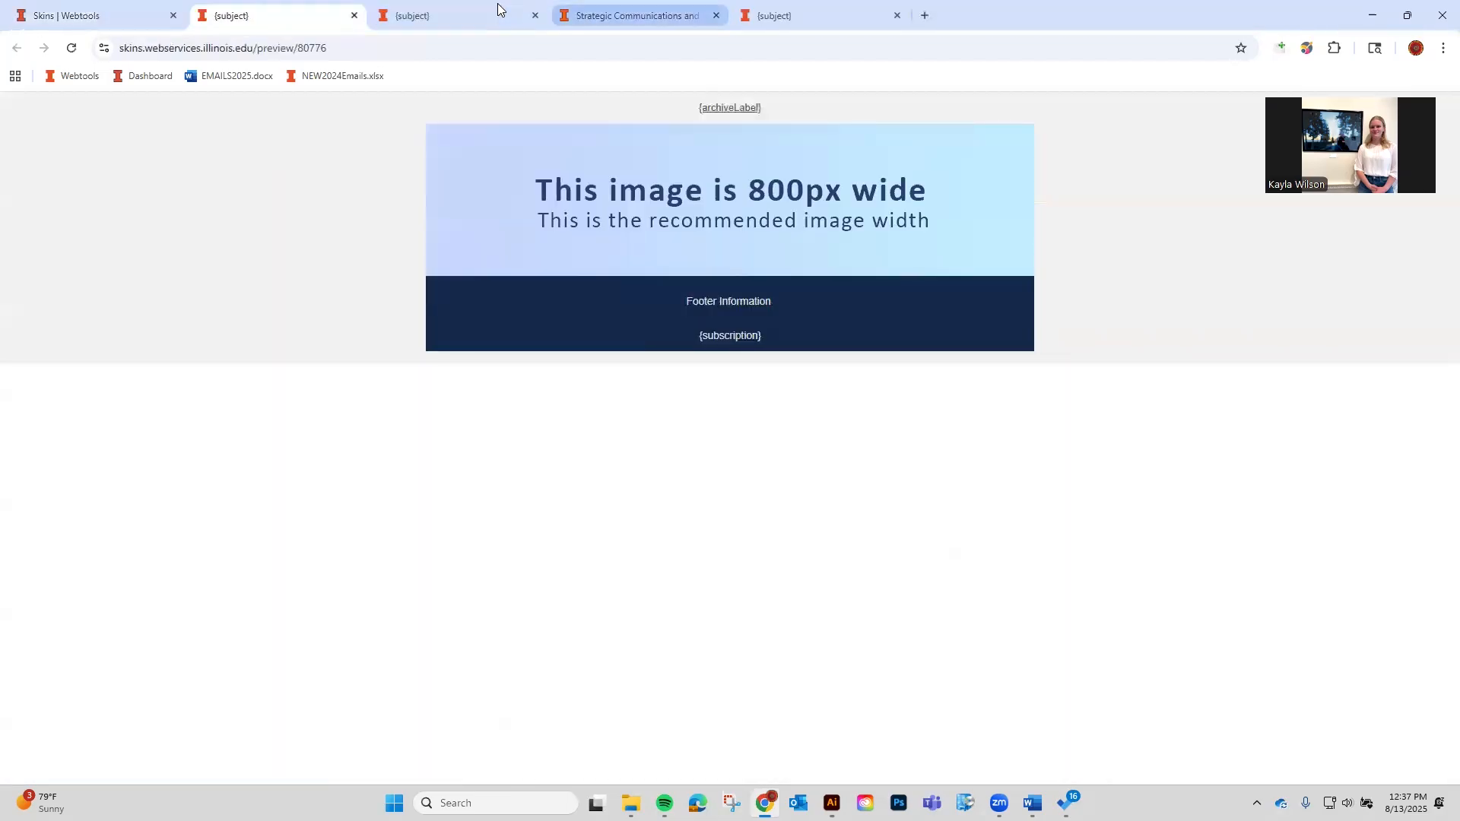
middle_click(498, 6)
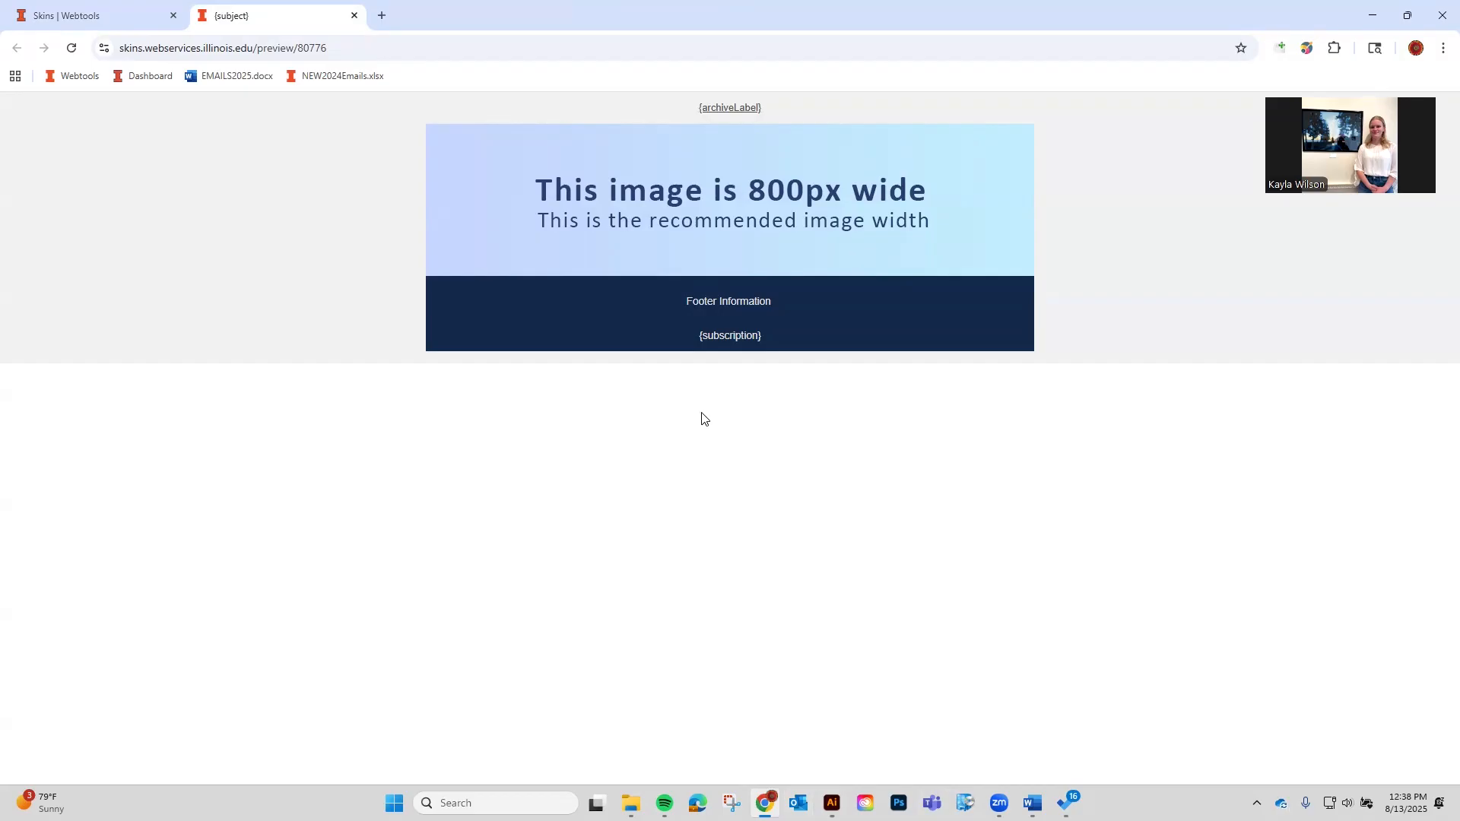
left_click(61, 17)
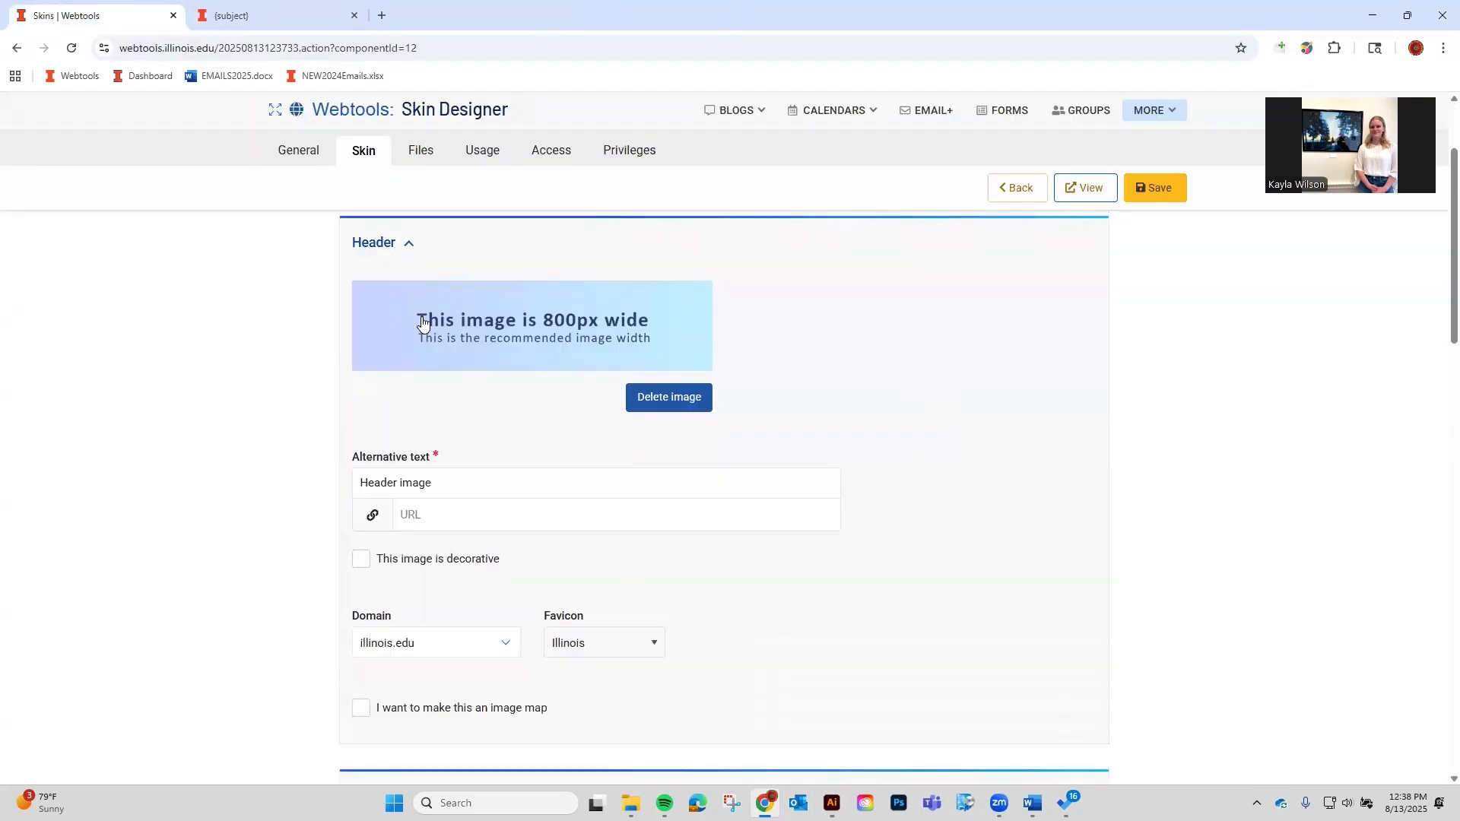
scroll(1048, 766, "down", 1)
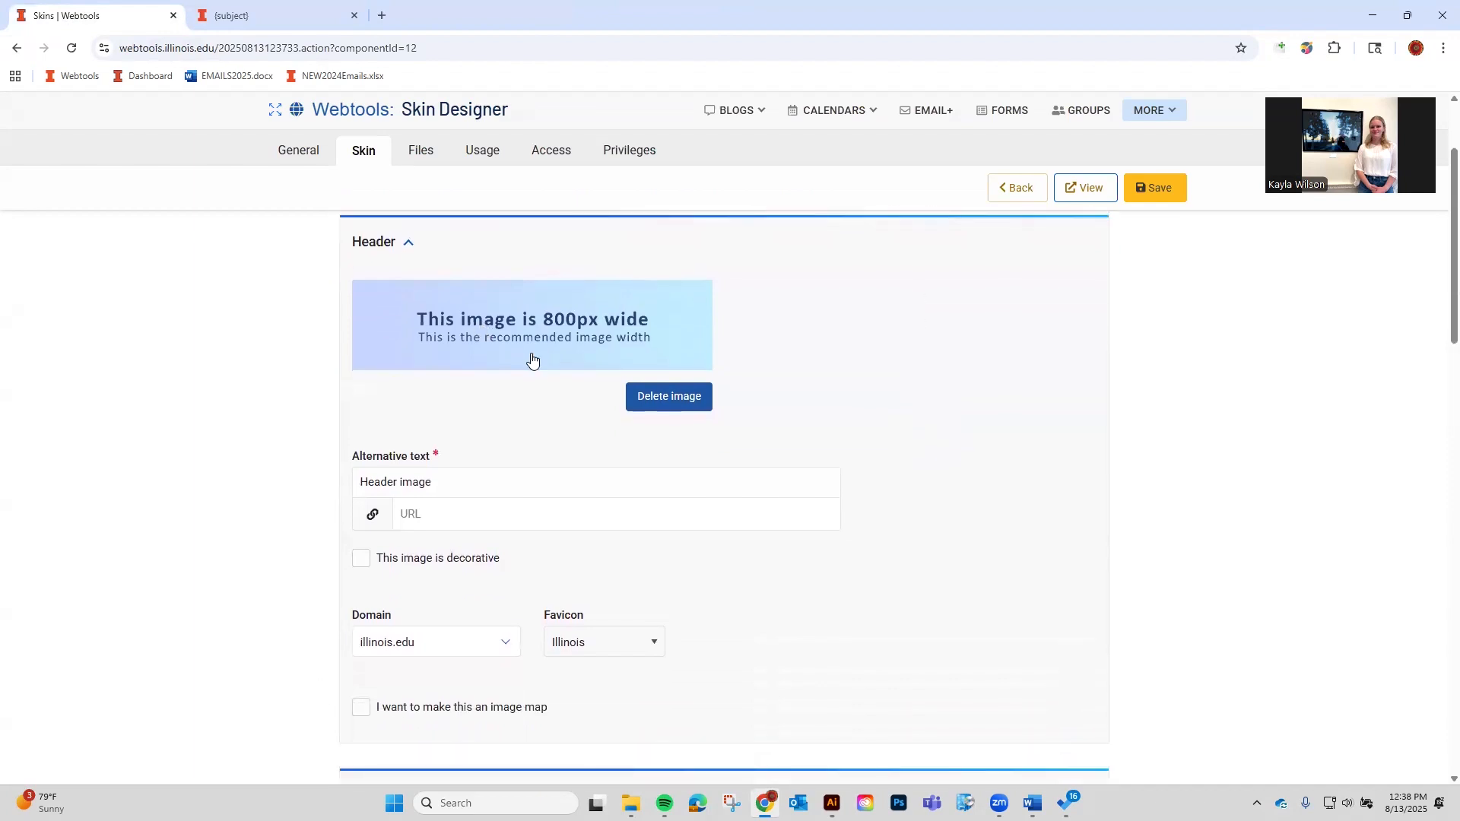
left_click(695, 401)
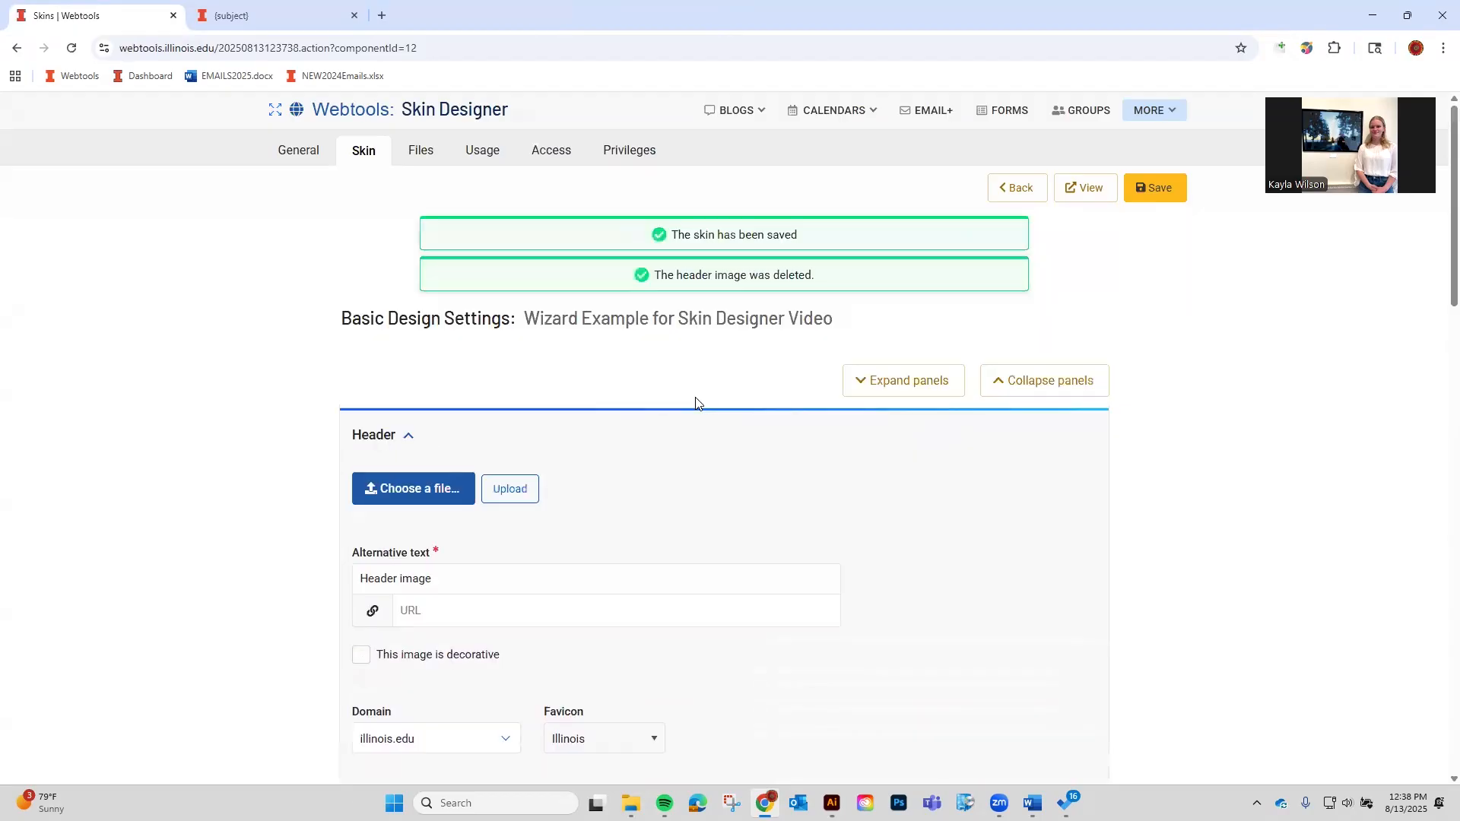
scroll(696, 403, "down", 1)
left_click(520, 533)
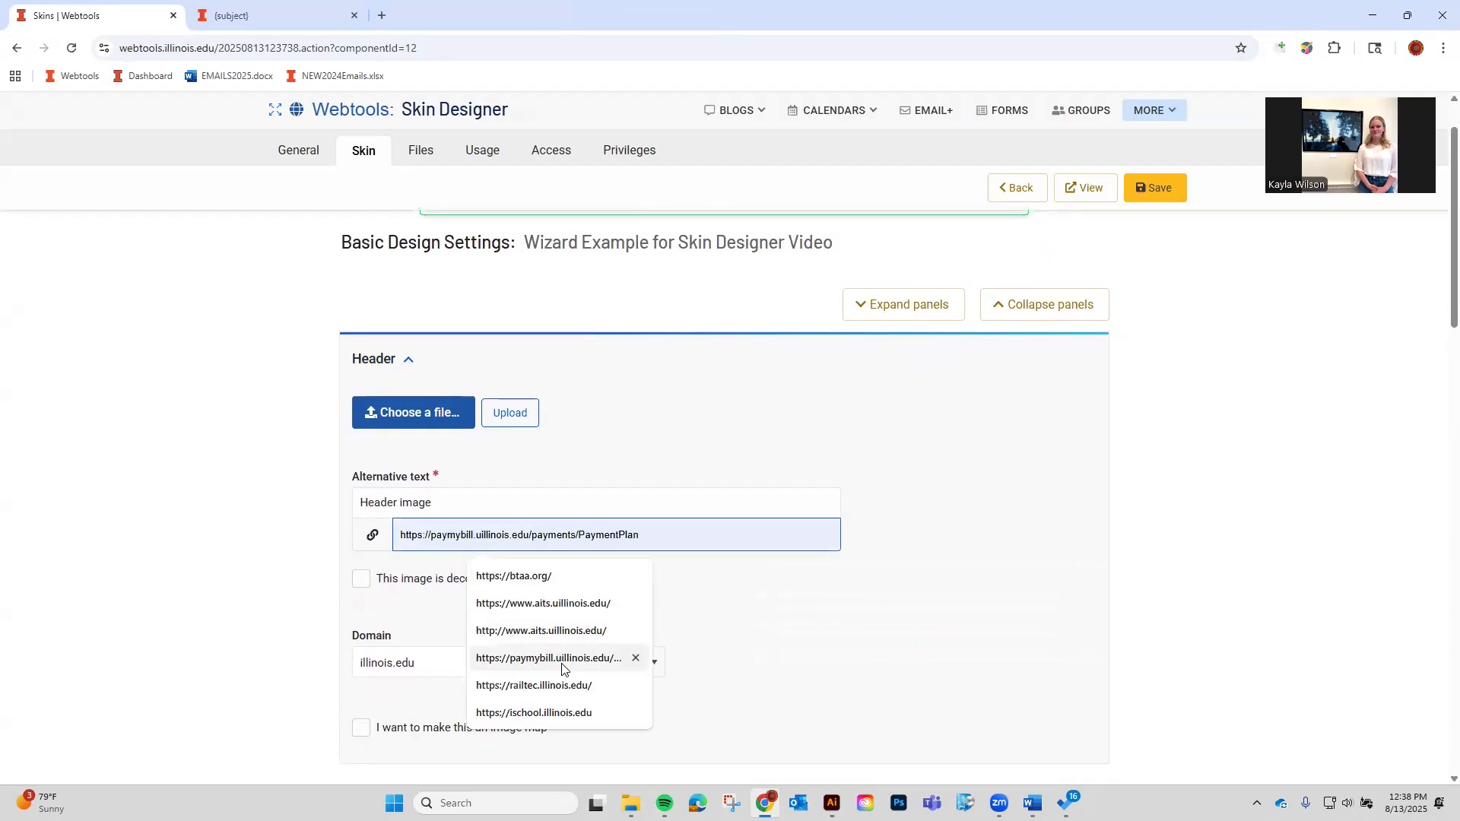
left_click(540, 575)
Upload 900headercollegeofnursingbadge.png from the Headers folder as the new header image.
left_click(413, 413)
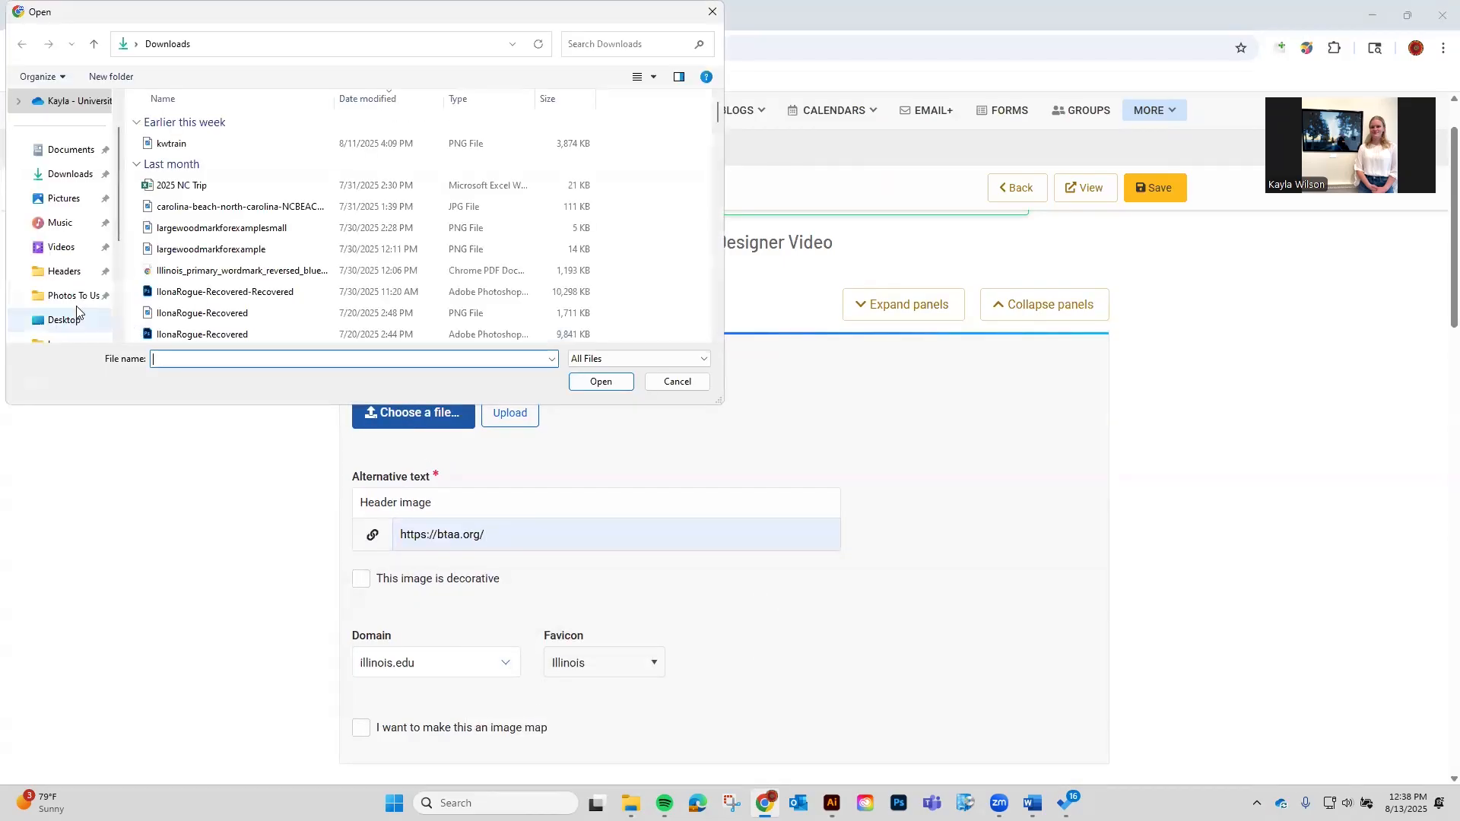
left_click(76, 279)
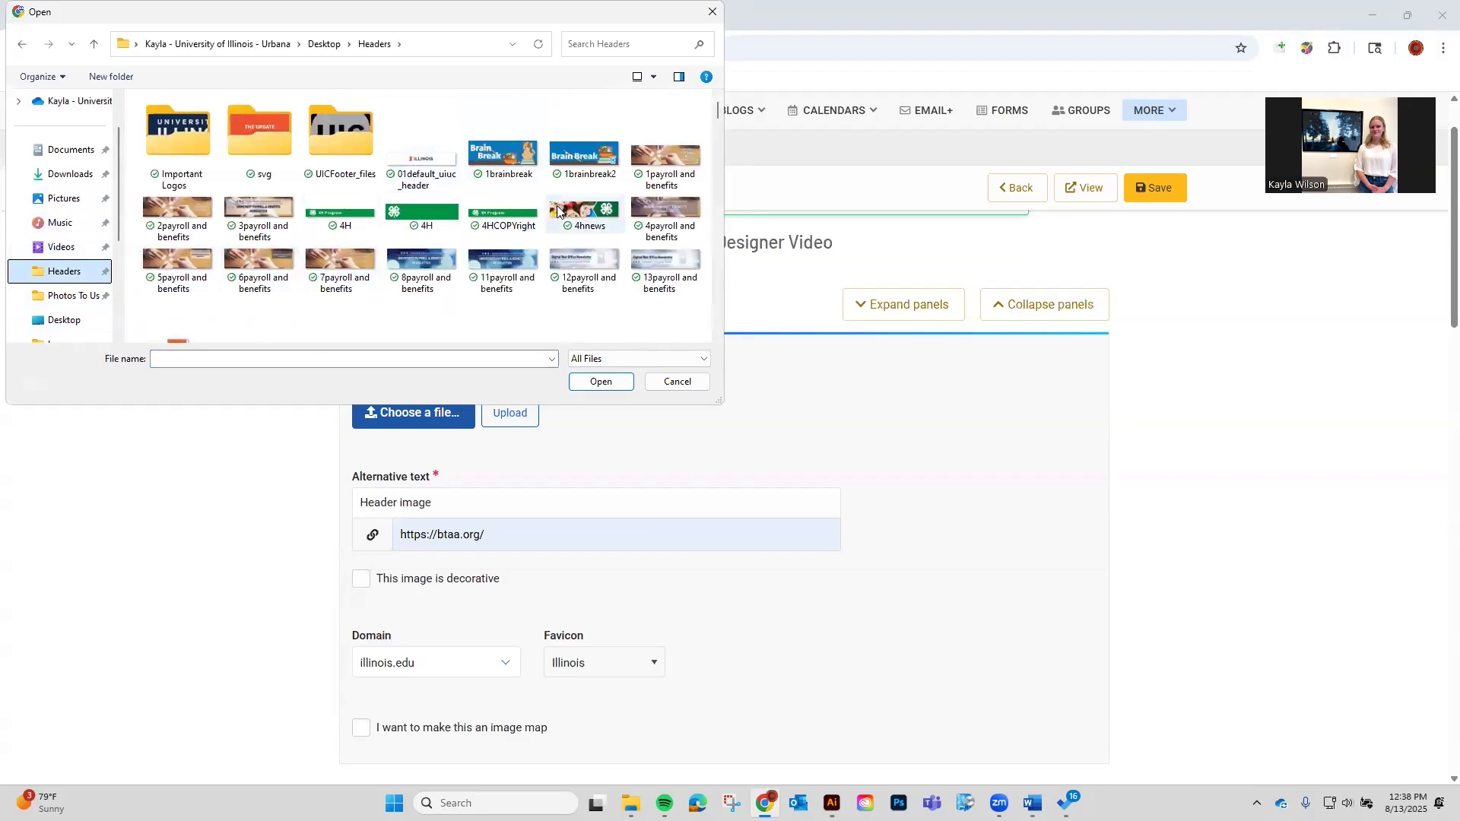
scroll(559, 211, "down", 3)
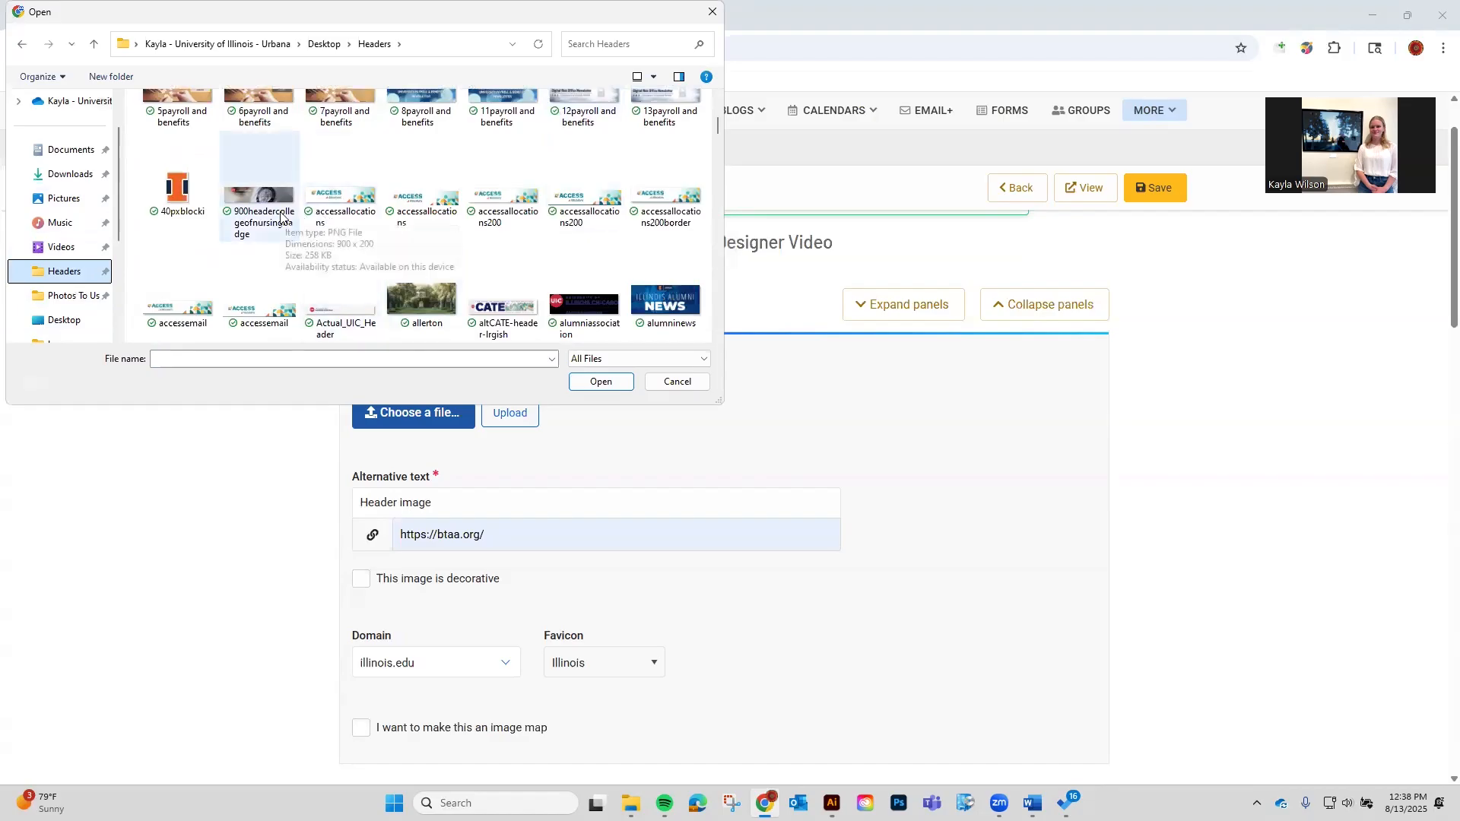
left_click(280, 216)
left_click(601, 381)
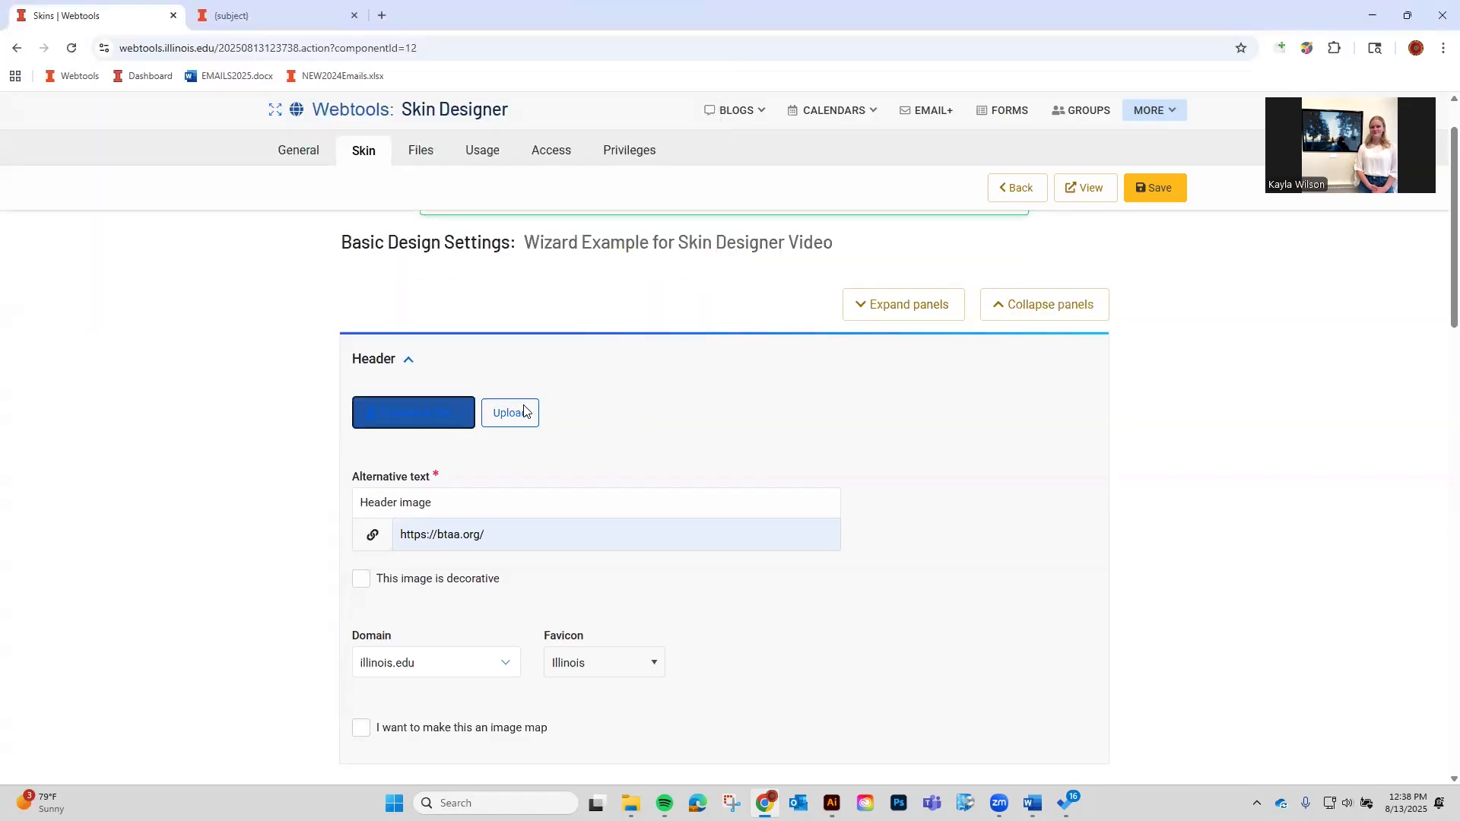
left_click(638, 413)
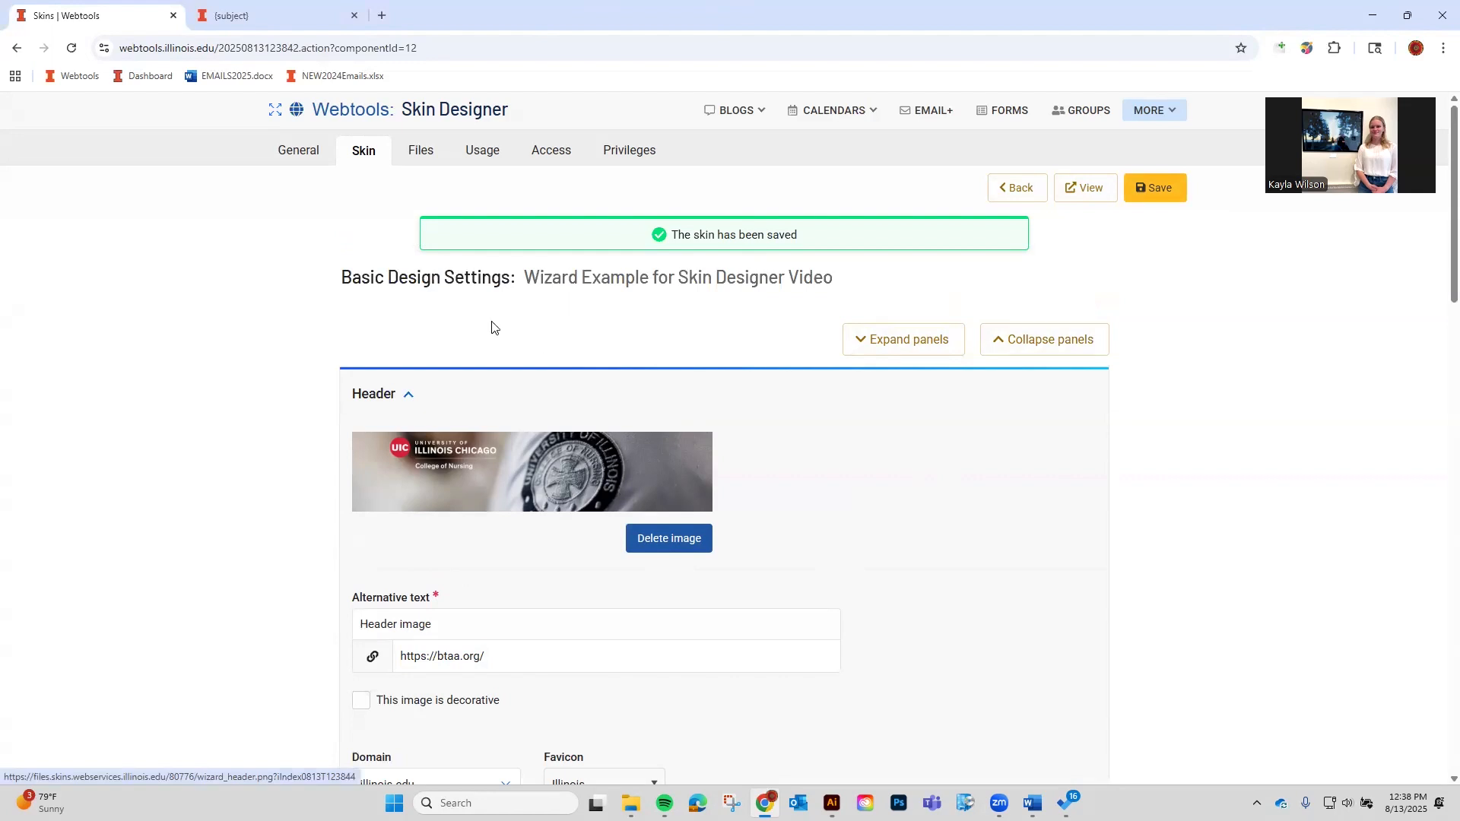
left_click(1066, 203)
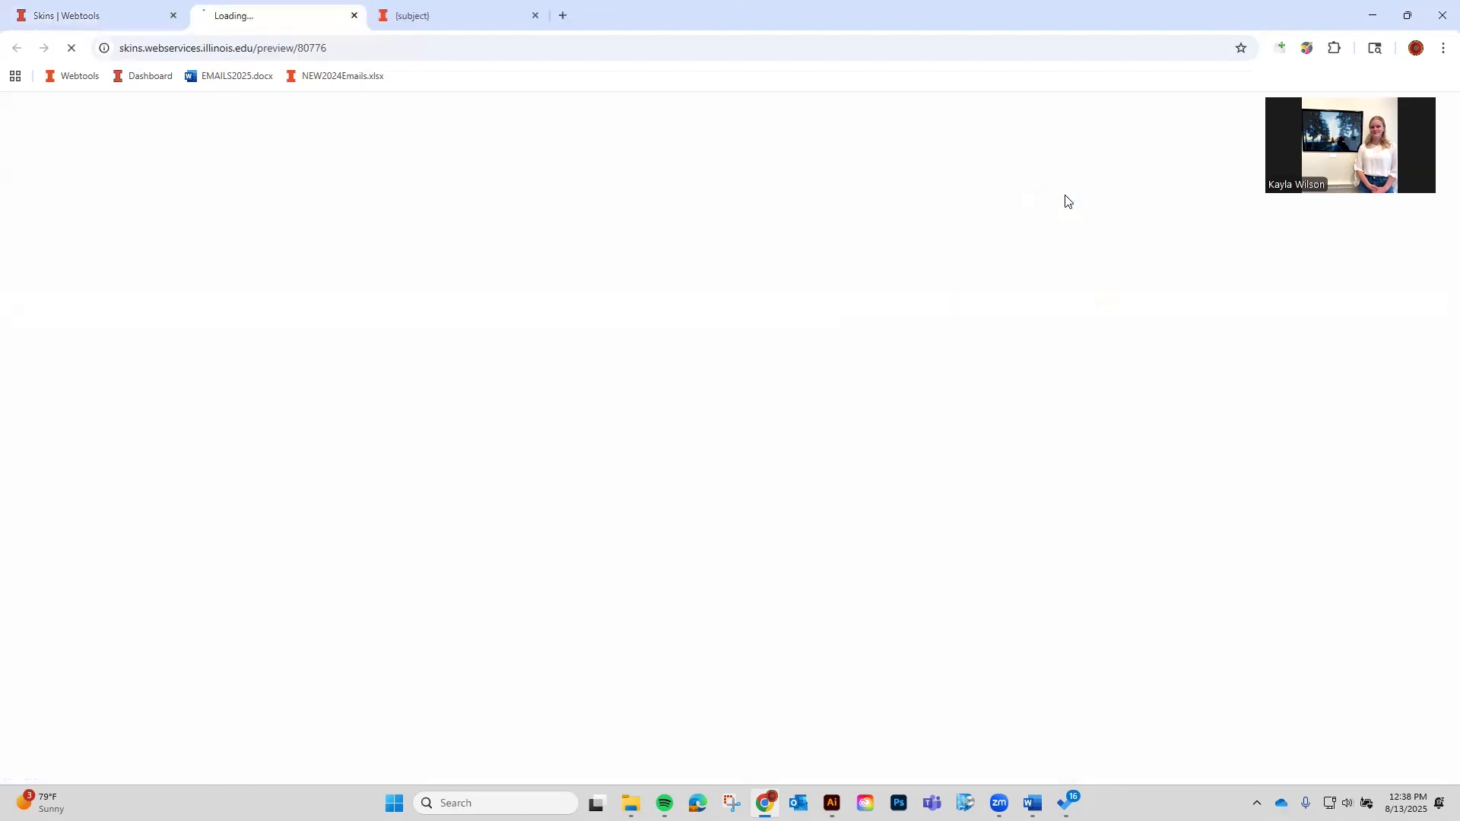
right_click(901, 190)
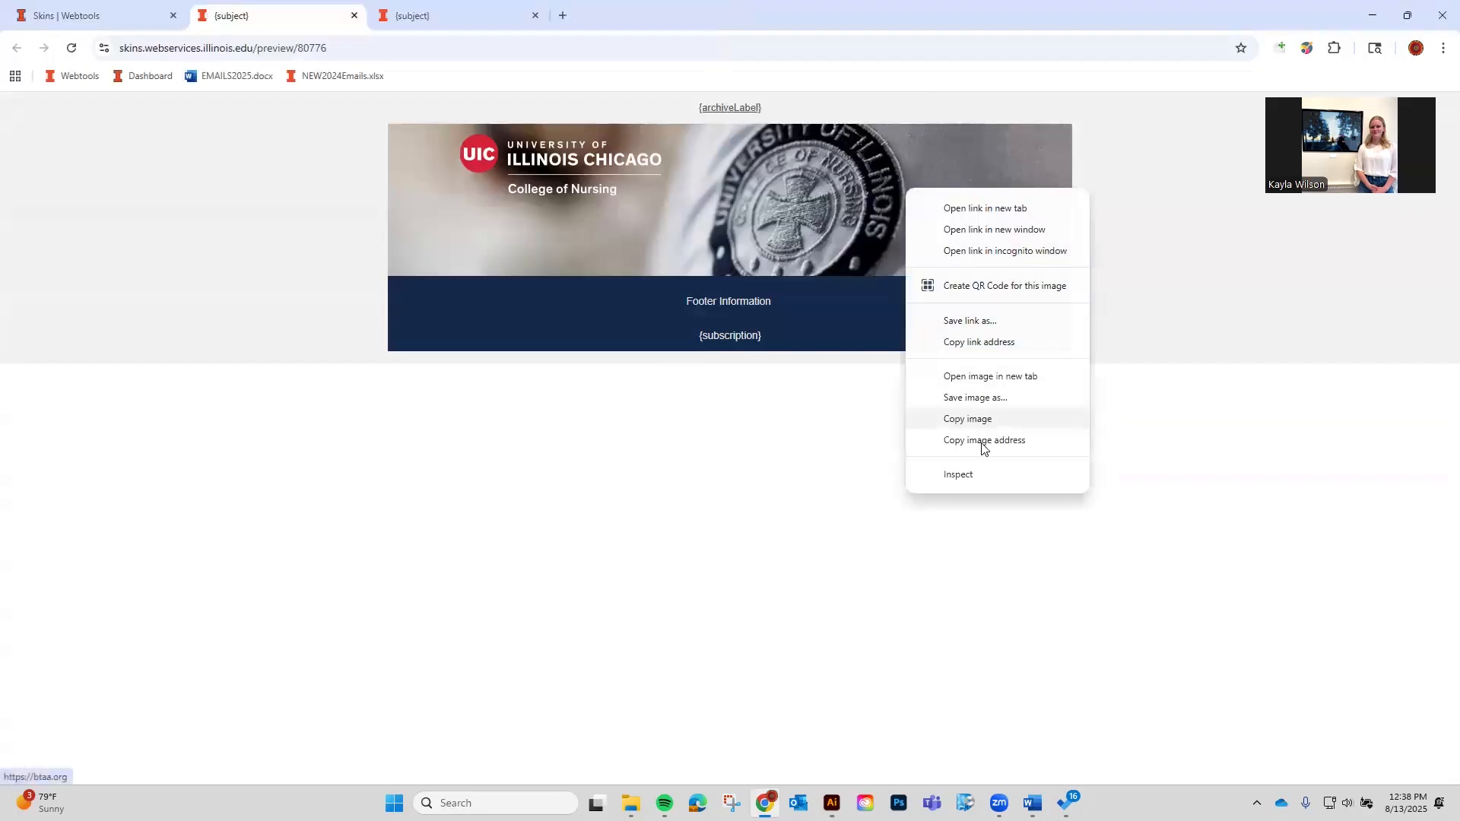
left_click(981, 469)
scroll(928, 658, "up", 1)
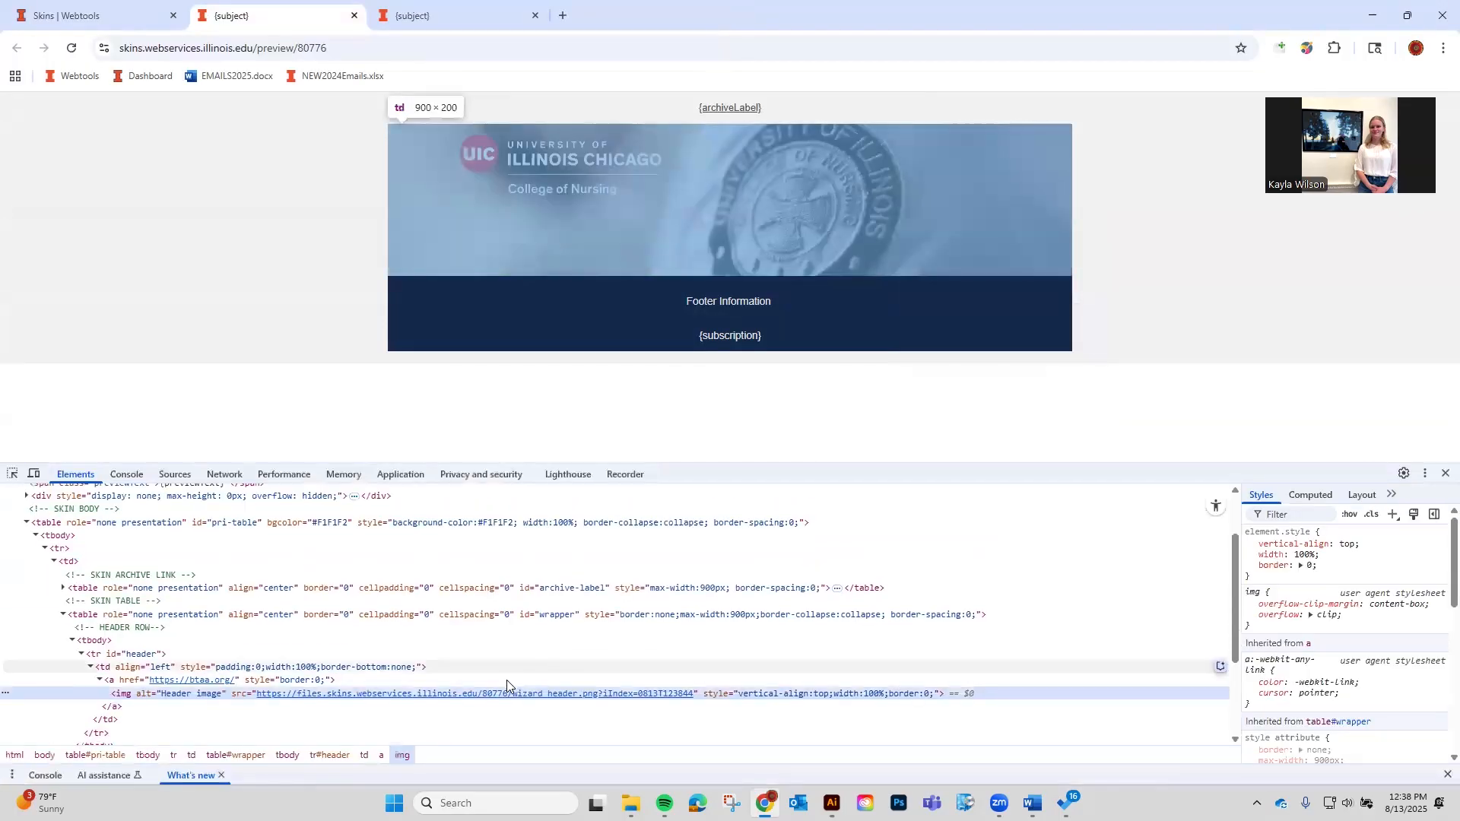
mouse_move(504, 691)
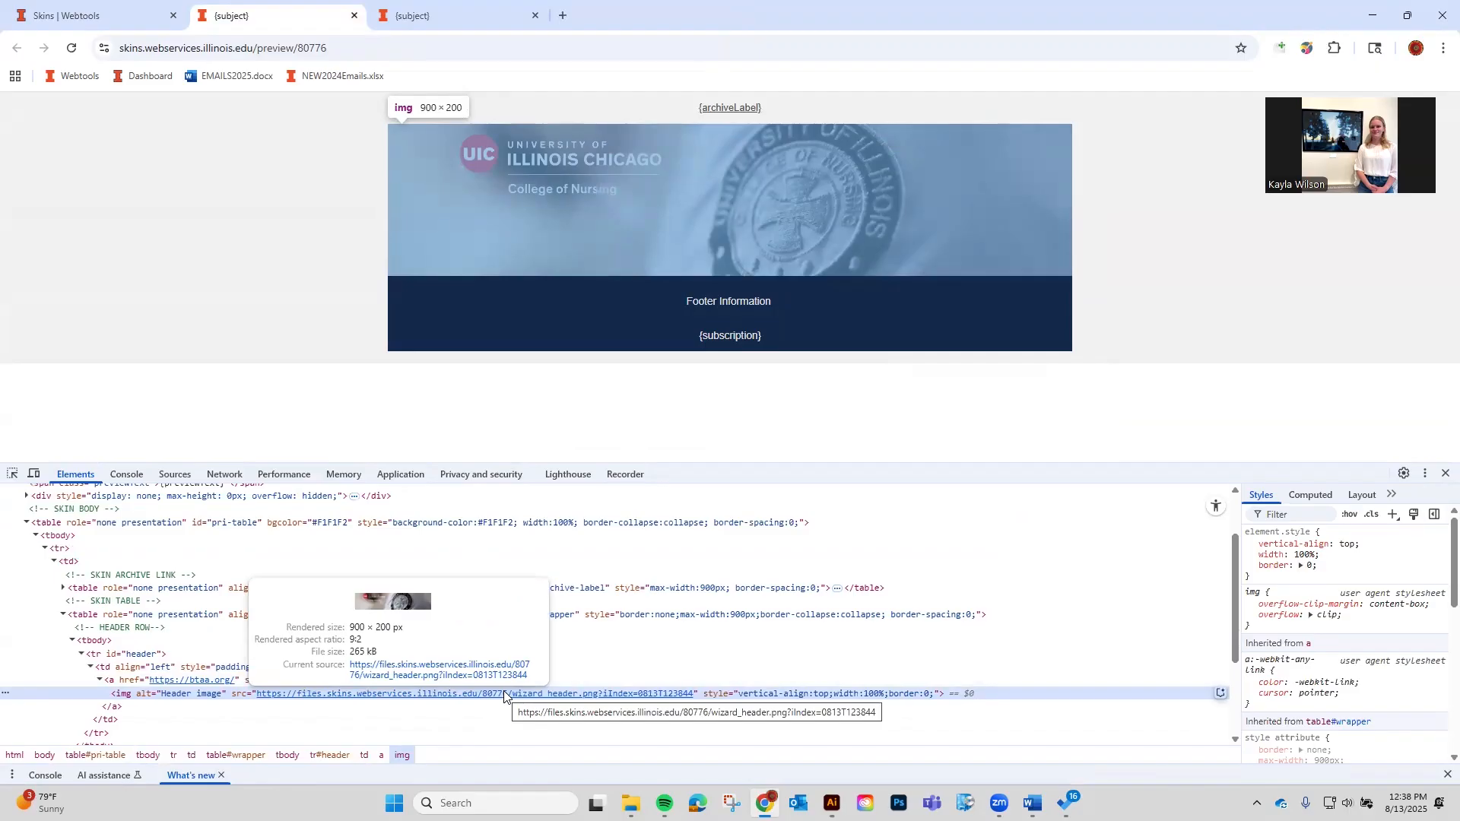
left_click(1447, 473)
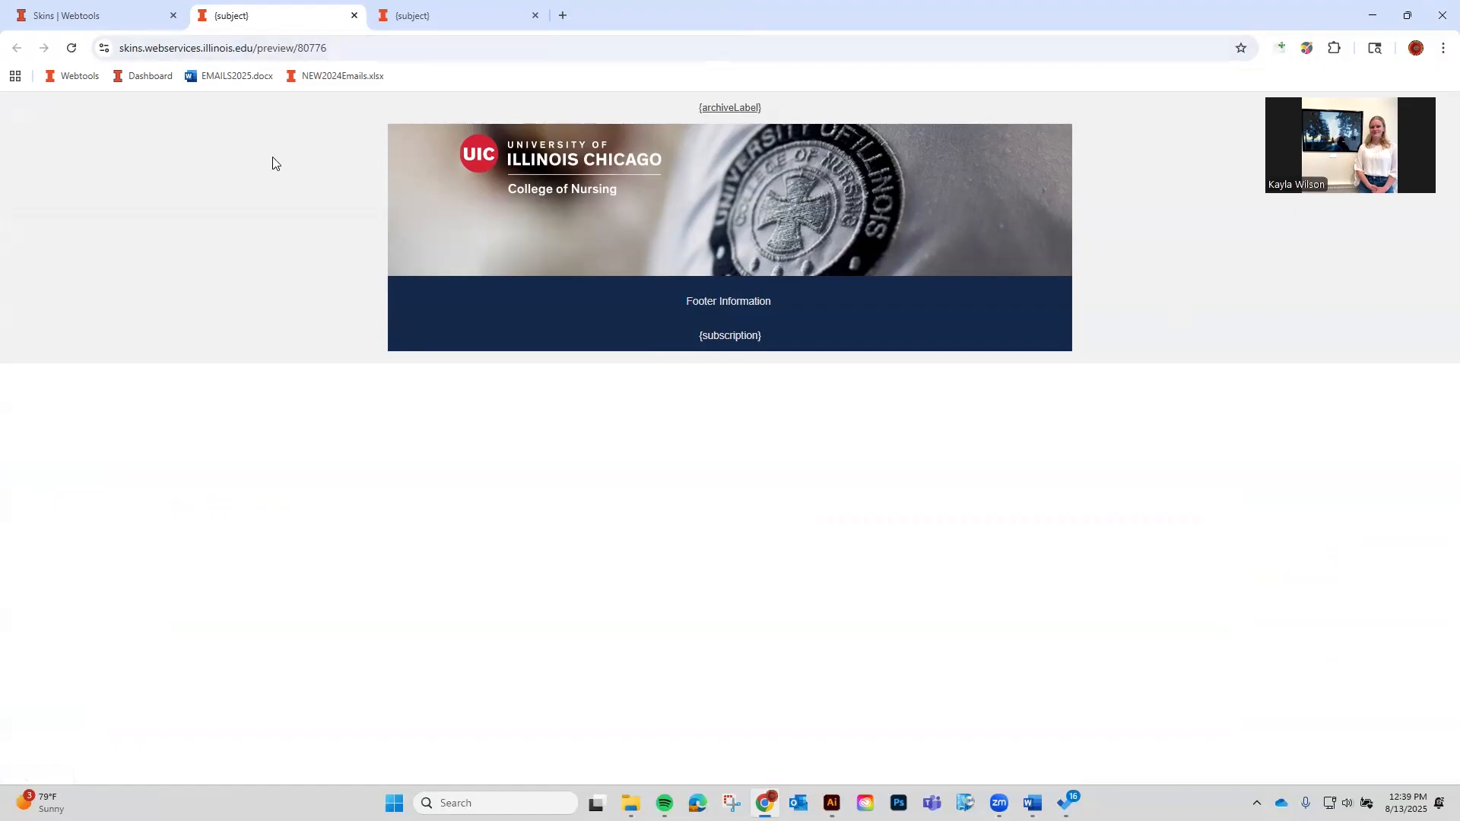
left_click(89, 16)
left_click(293, 14)
Upload the boardoftrustees banner from Headers as the header, save, and preview the skin.
left_click(46, 17)
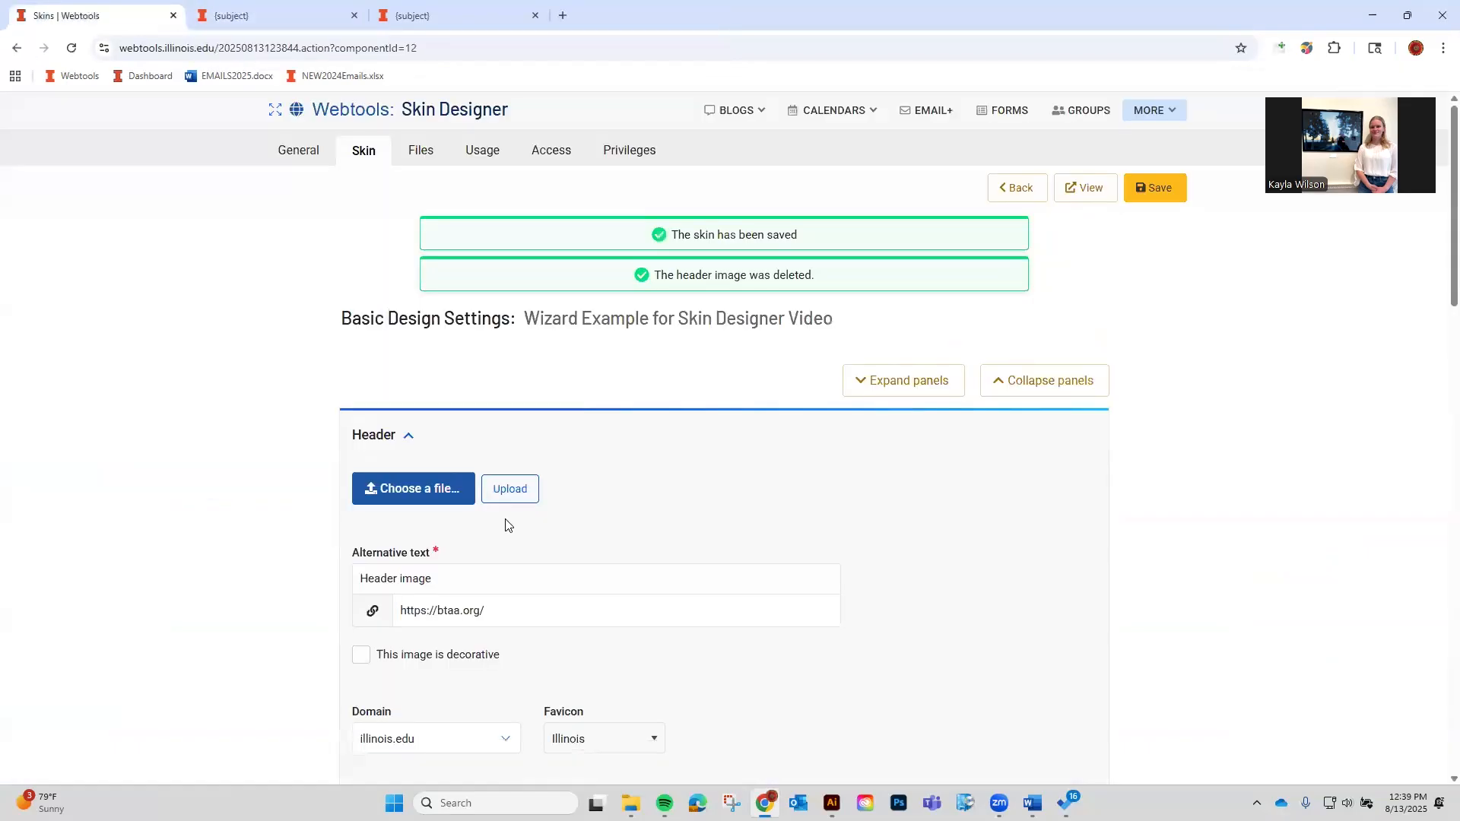
left_click(381, 482)
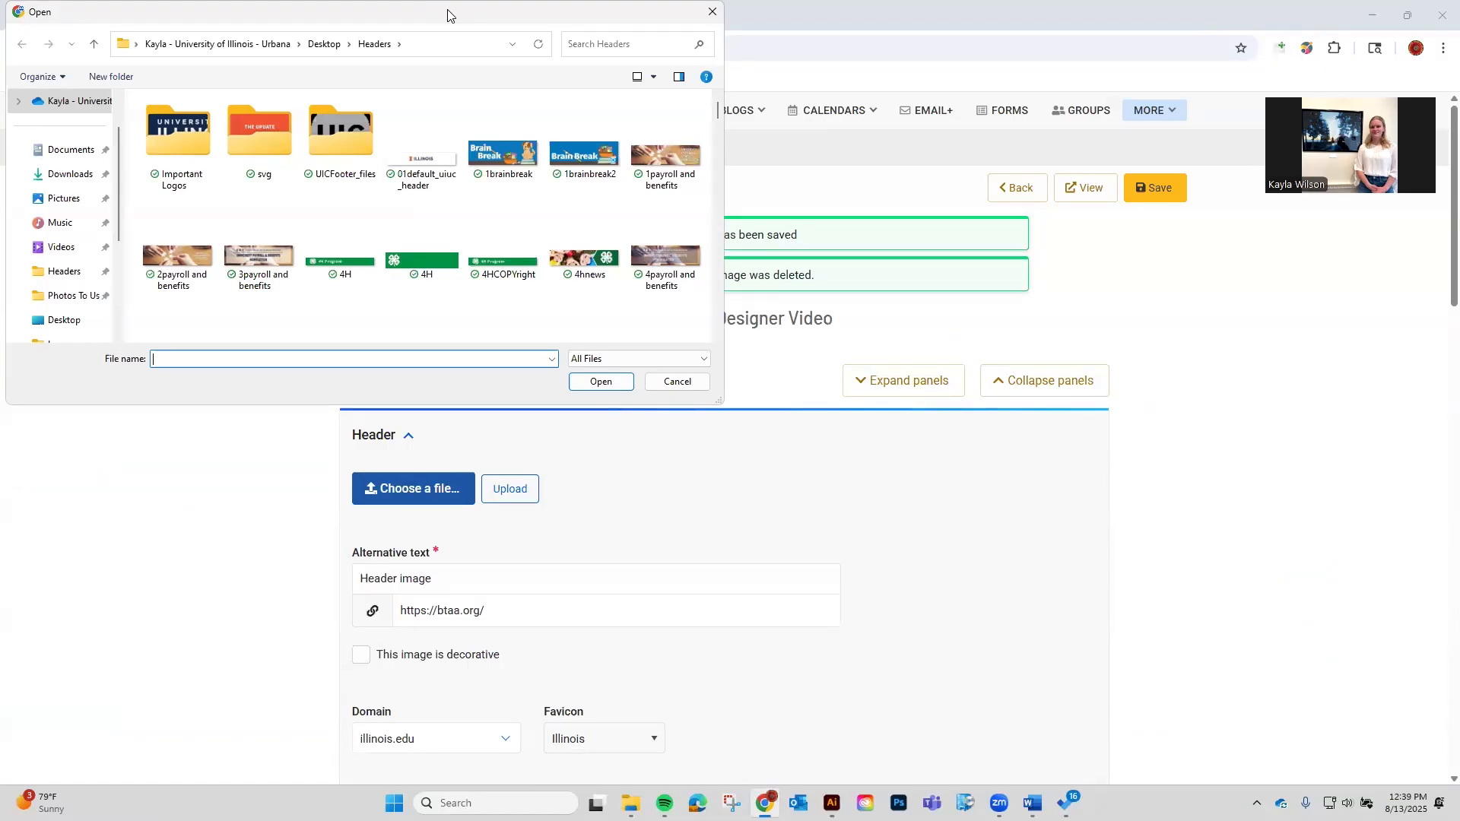
scroll(507, 234, "down", 6)
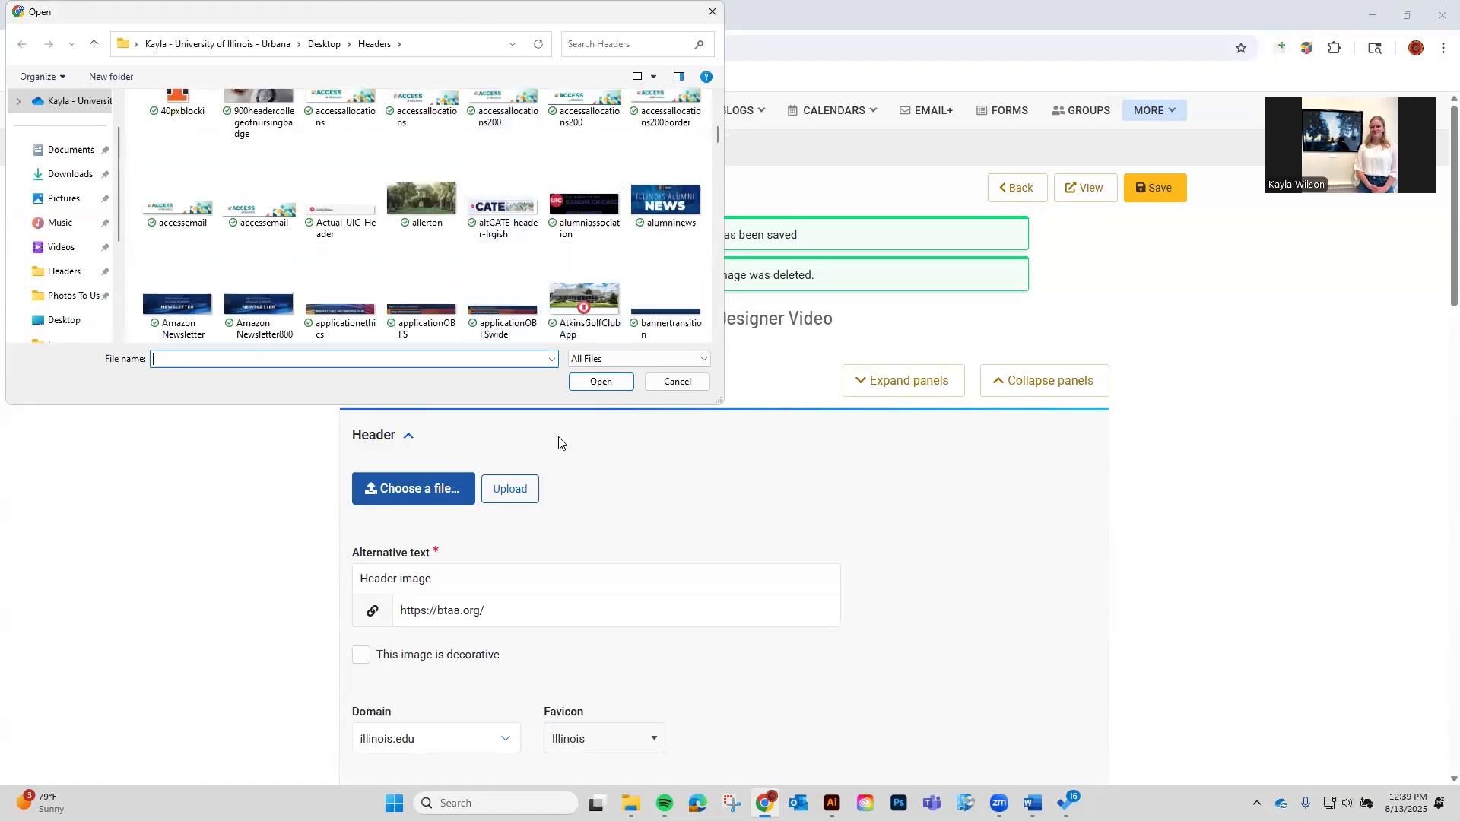
scroll(578, 228, "down", 3)
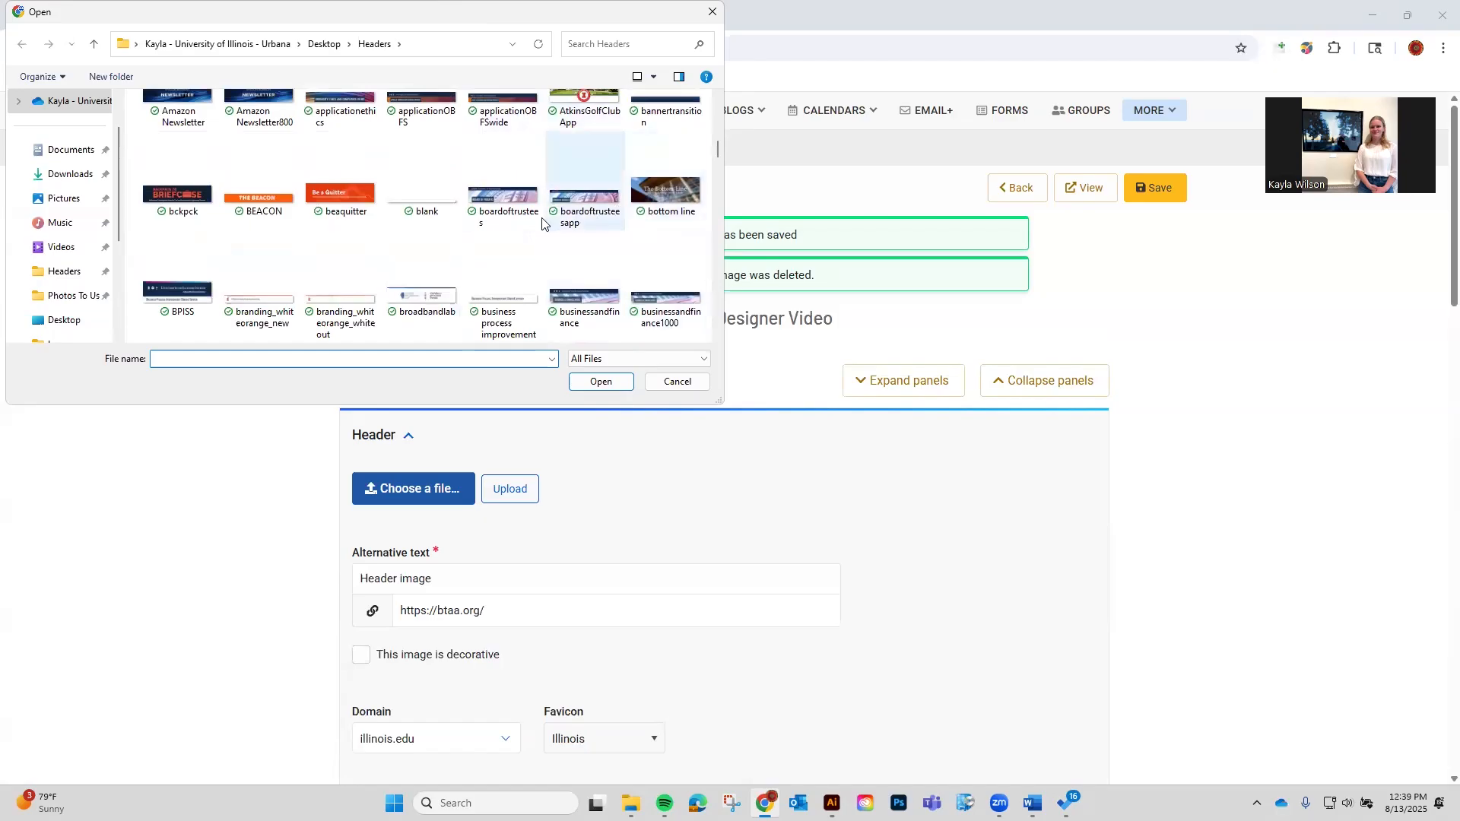
left_click(522, 222)
left_click(587, 385)
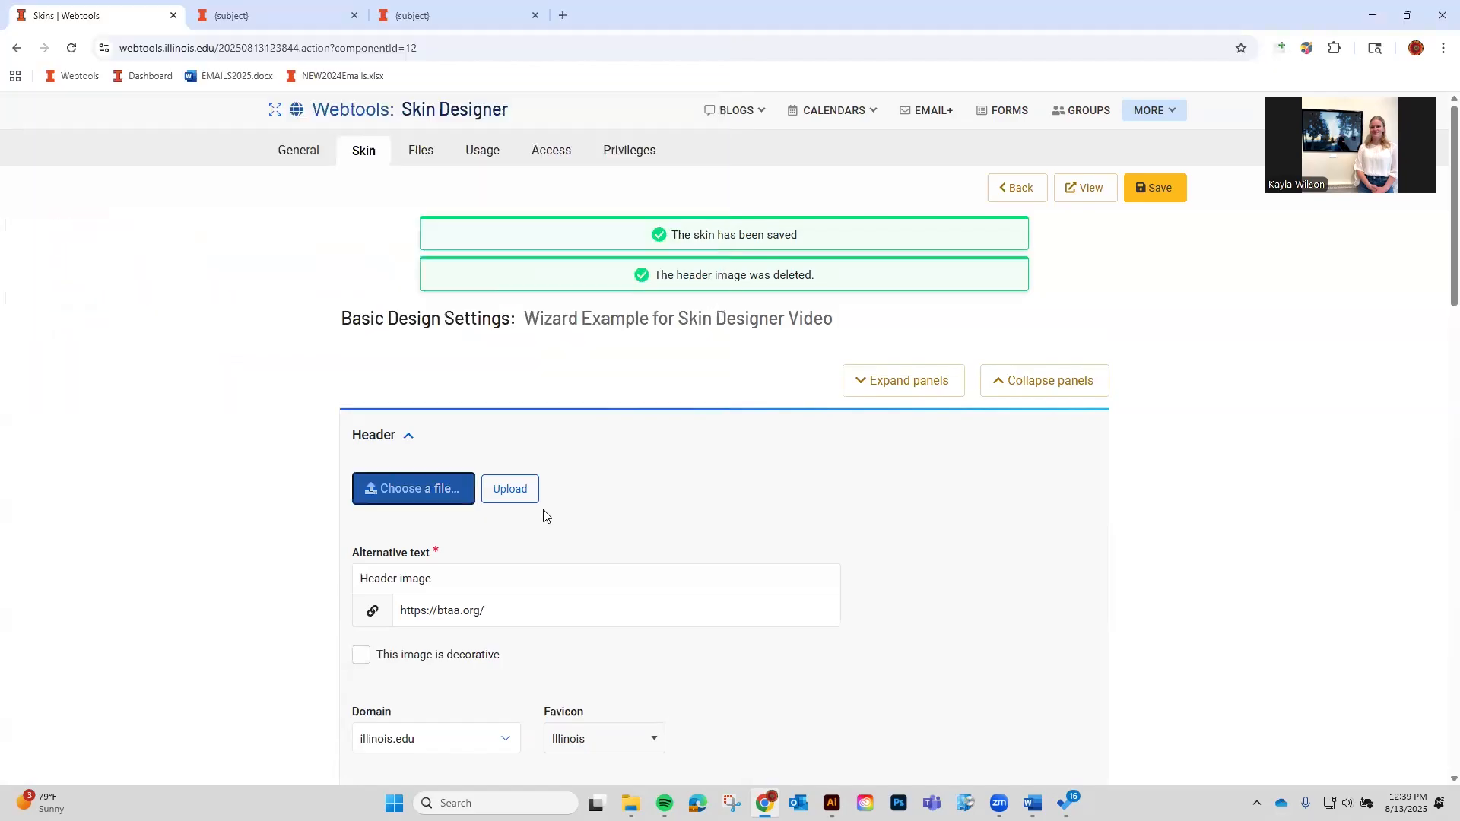
left_click(524, 494)
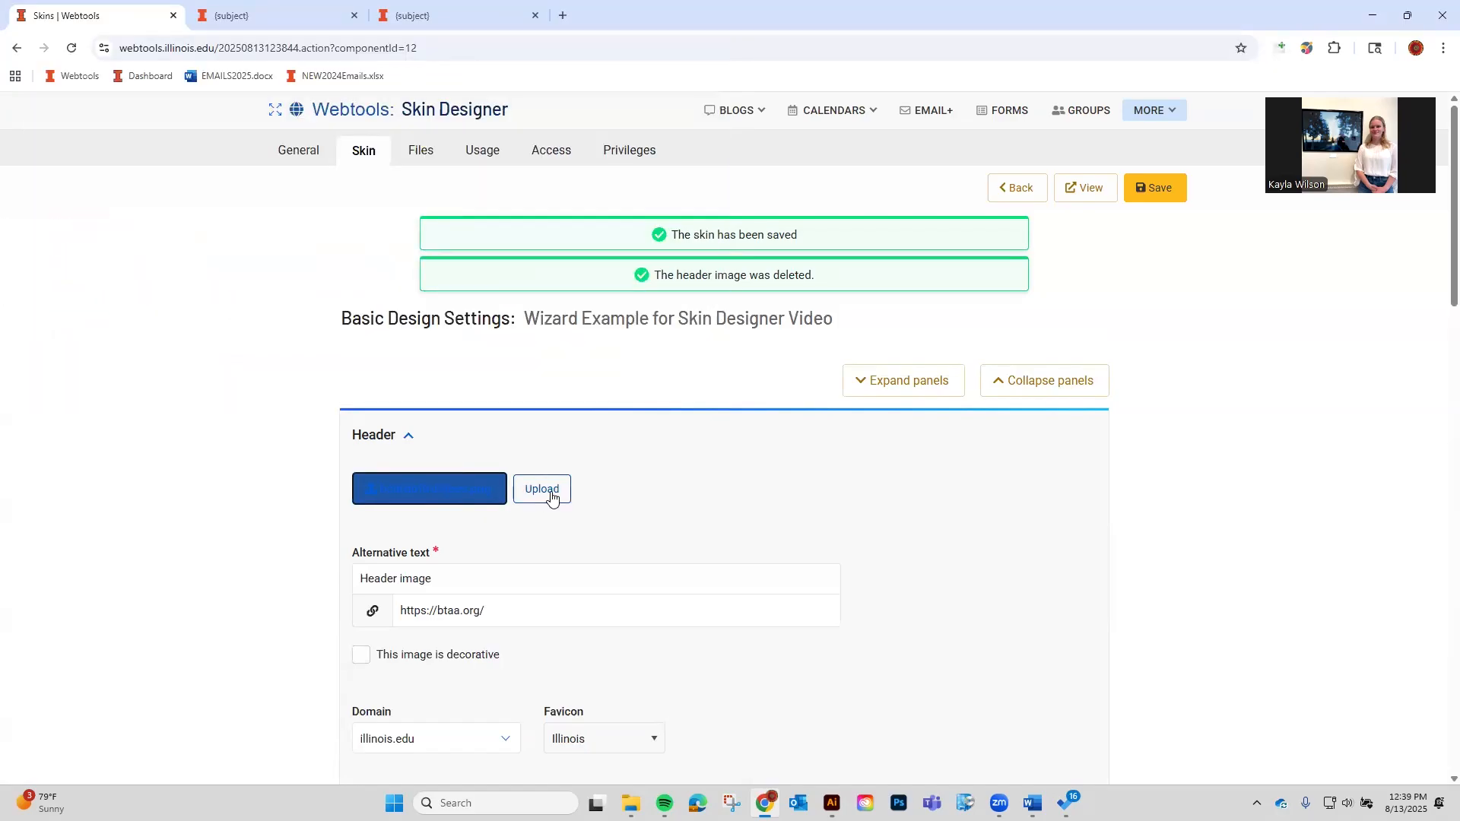
left_click(1162, 186)
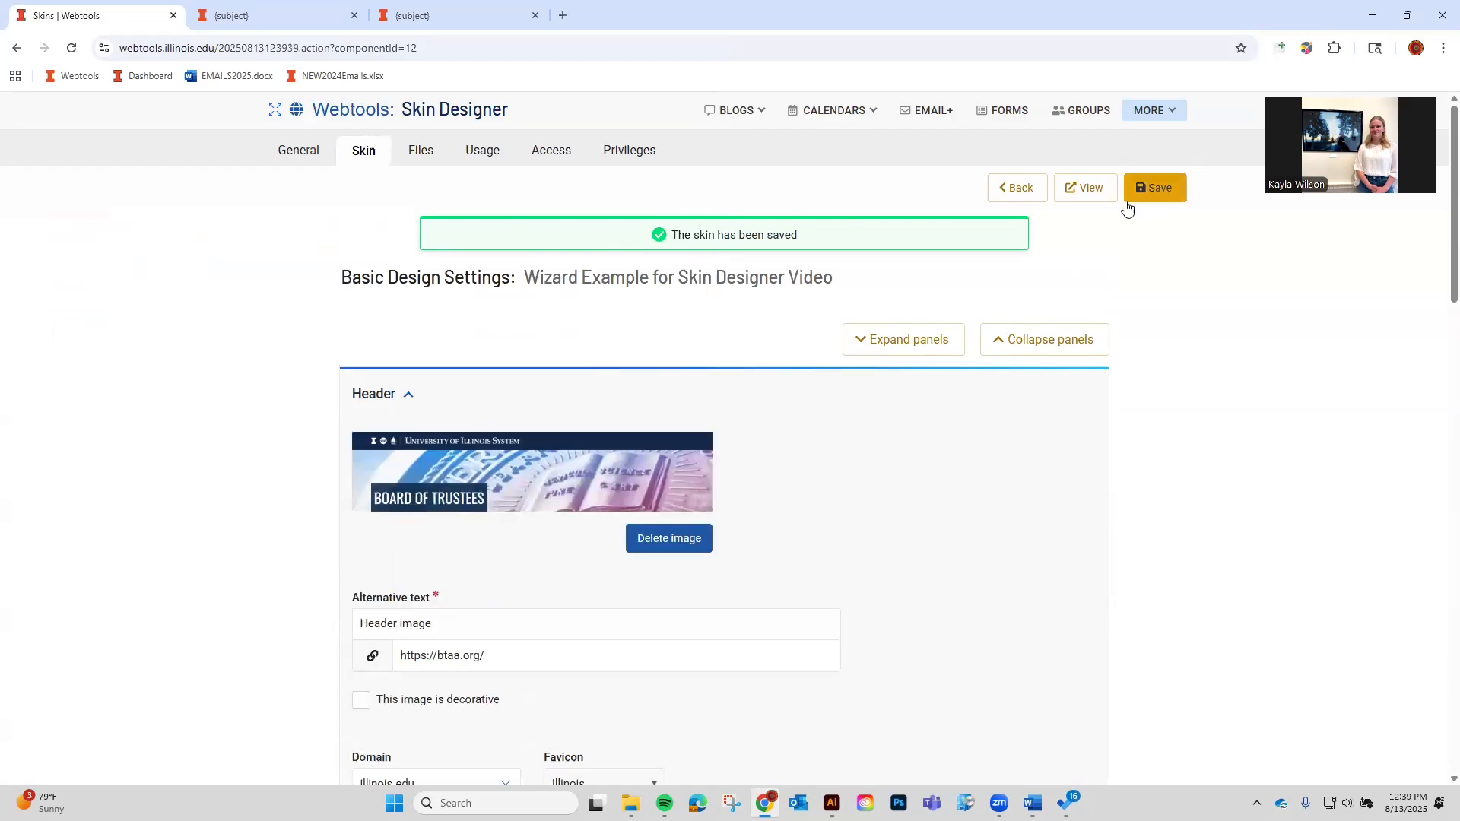
left_click(1106, 191)
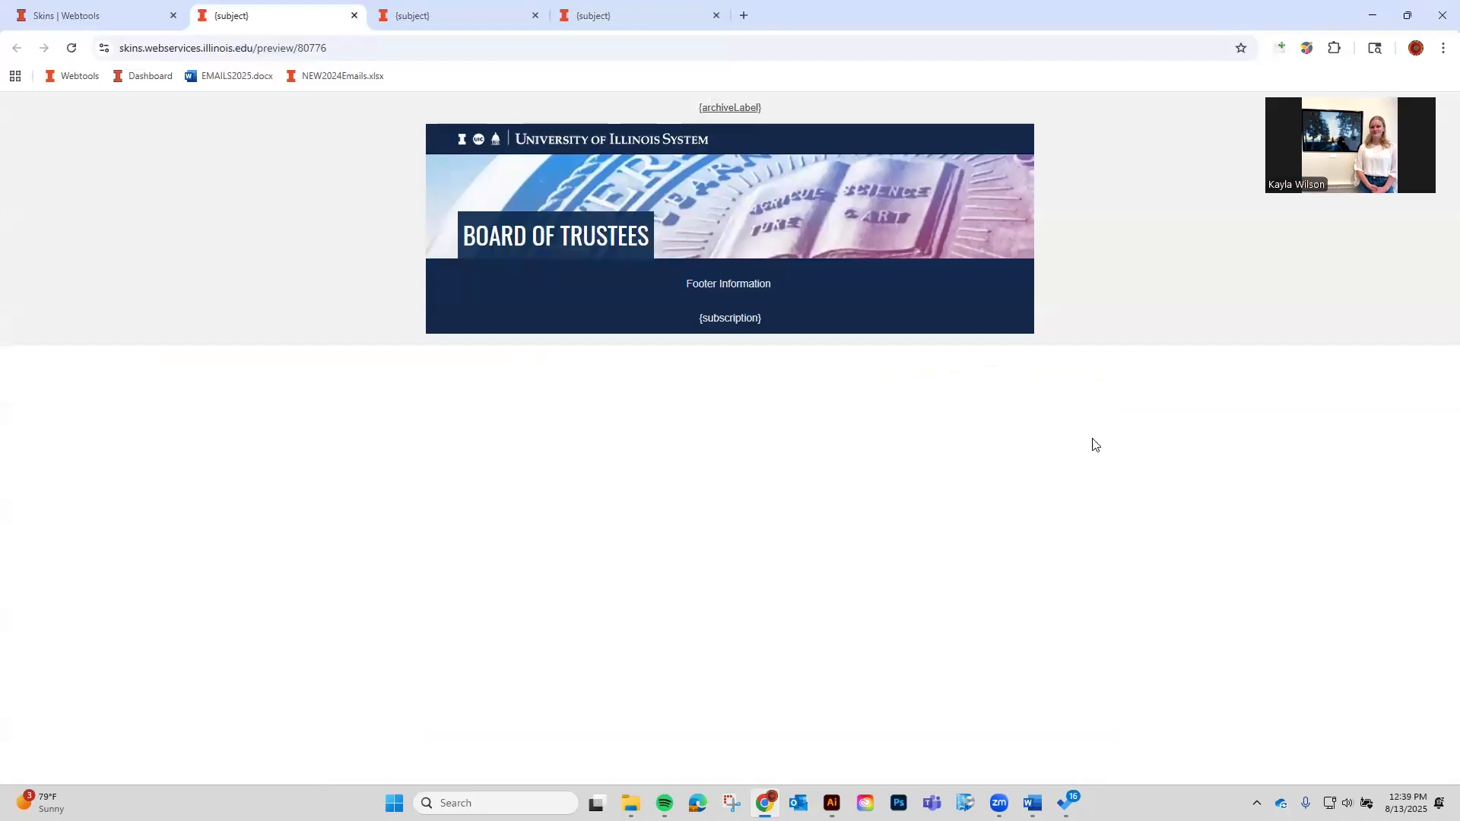
Change the header image's alternative text to 'Board of Trustees'.
left_click(122, 16)
scroll(850, 510, "down", 1)
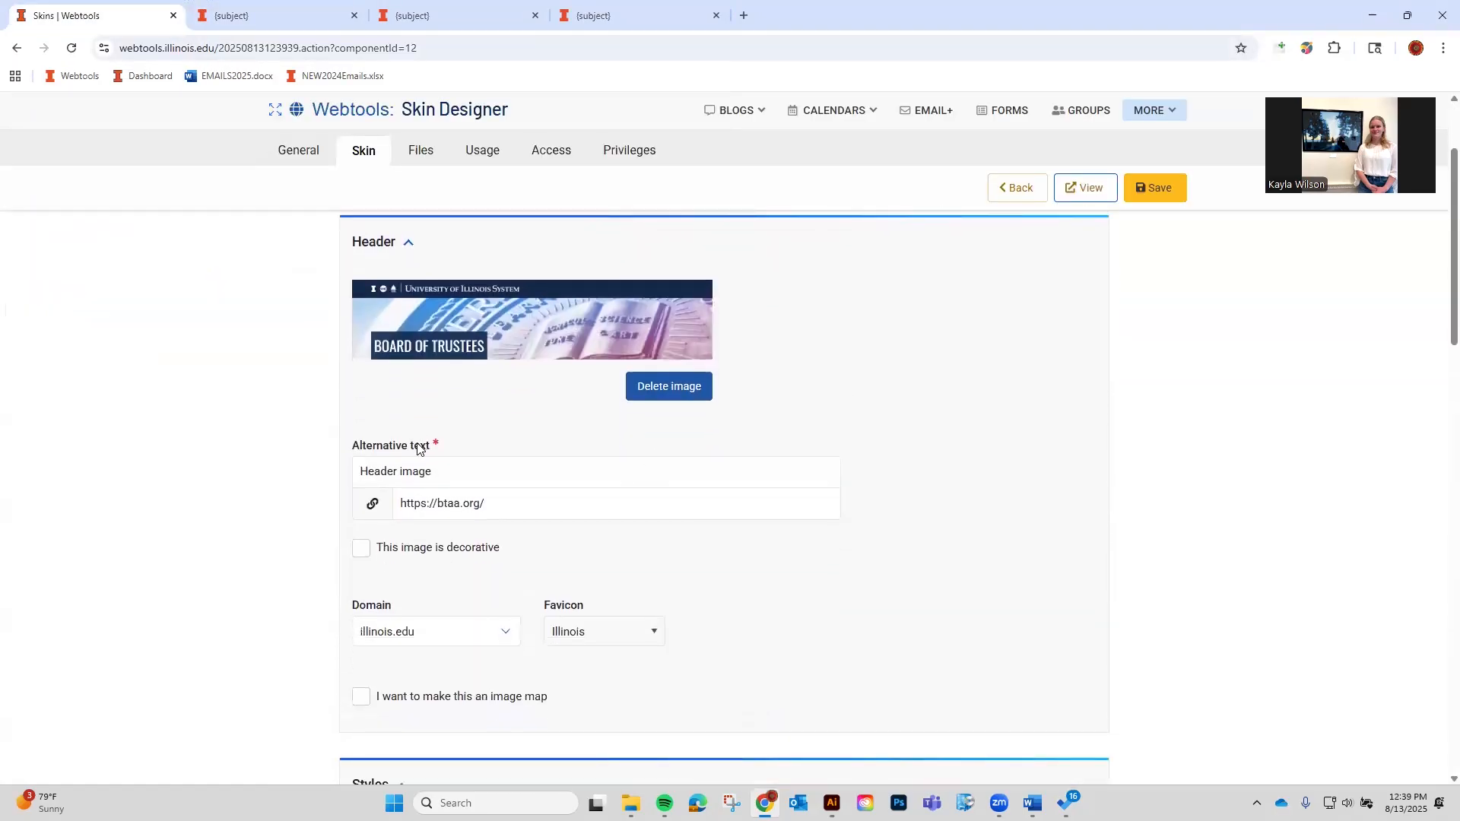
triple_click(400, 471)
type("Board of Trustees")
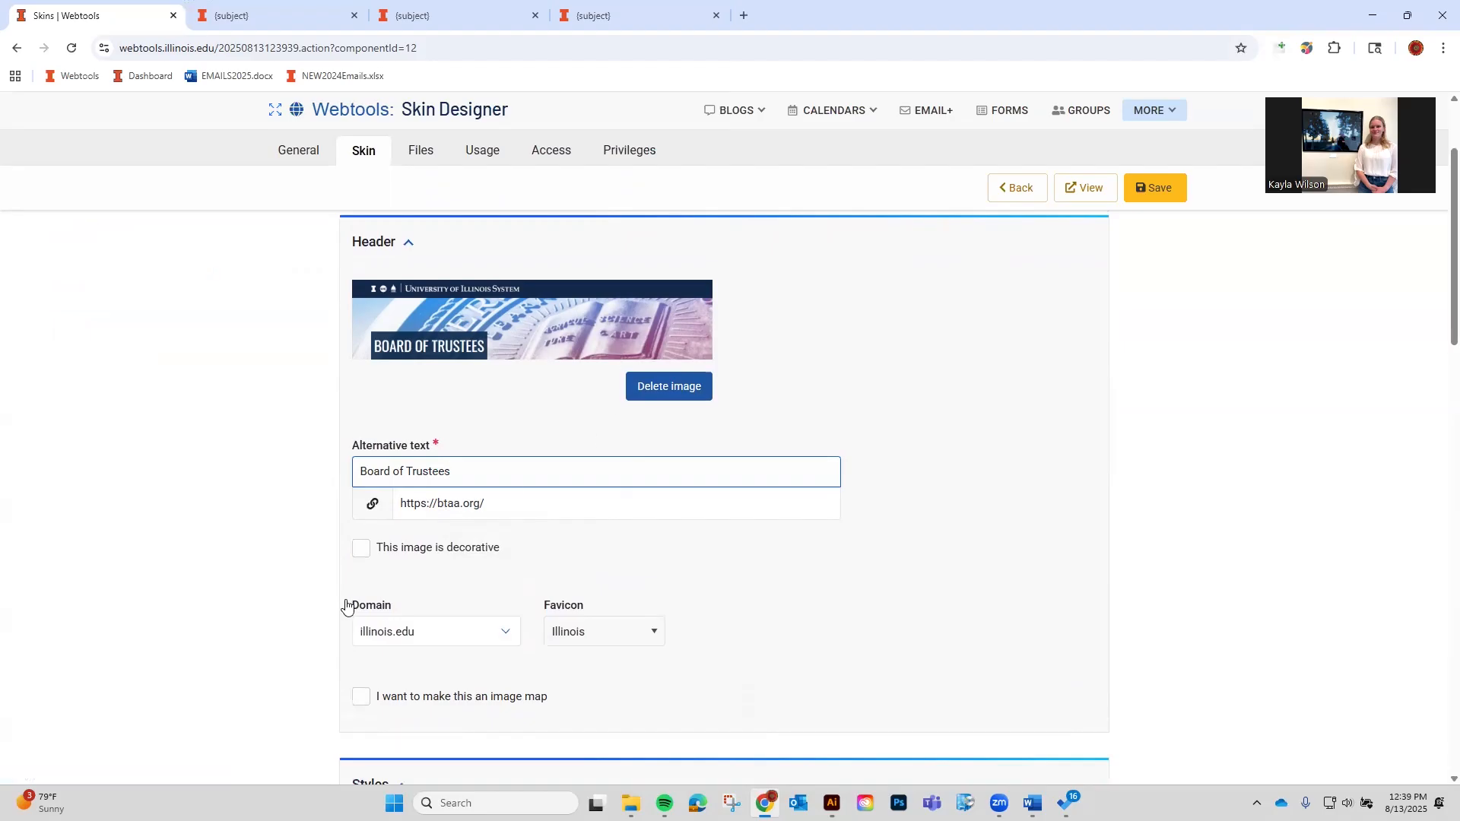
left_click(511, 583)
scroll(508, 580, "down", 1)
scroll(509, 580, "up", 1)
Set the skin's domain to uillinois.edu and save.
left_click(470, 643)
left_click(370, 603)
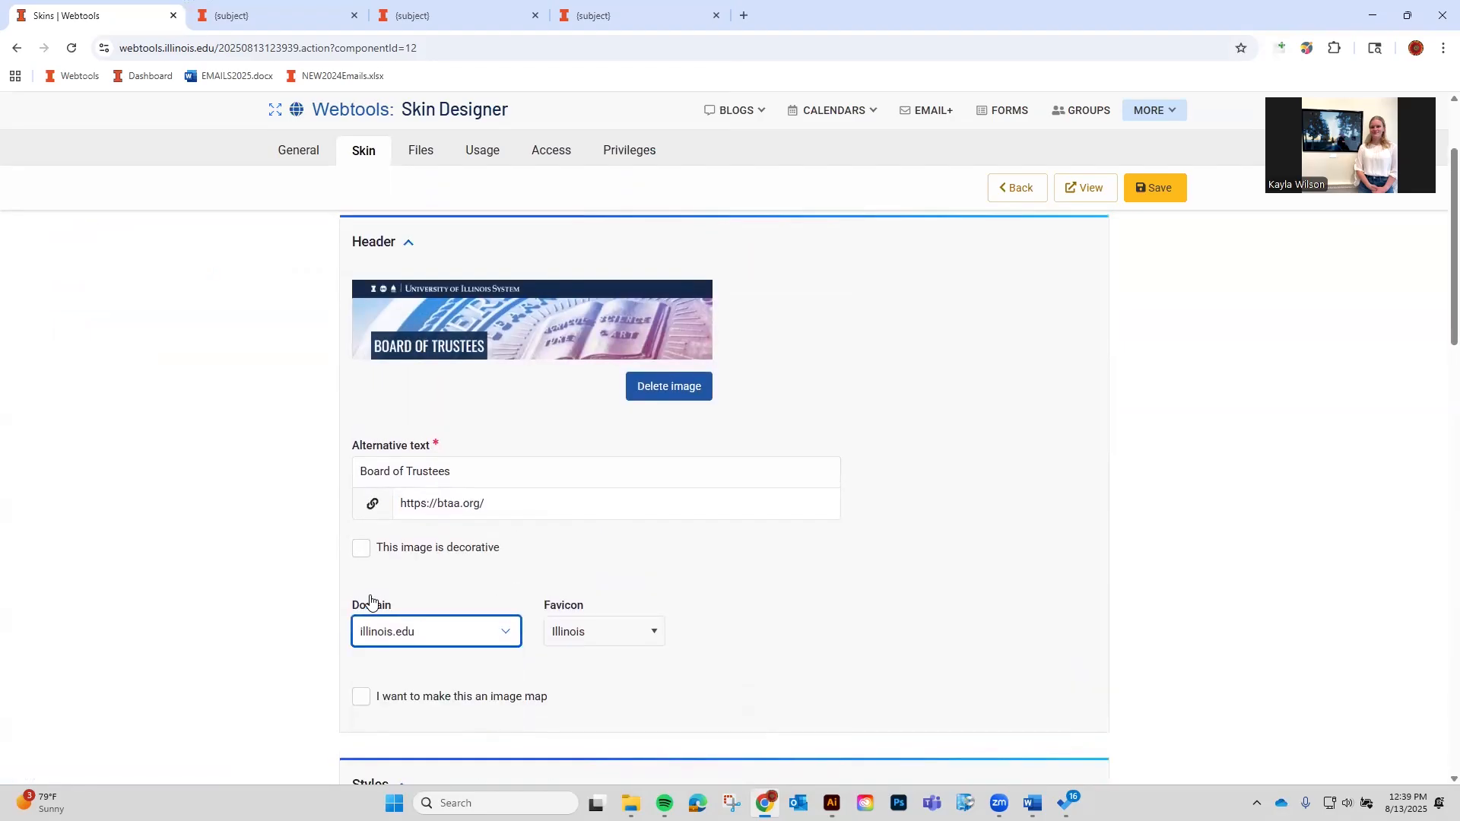
left_click(462, 634)
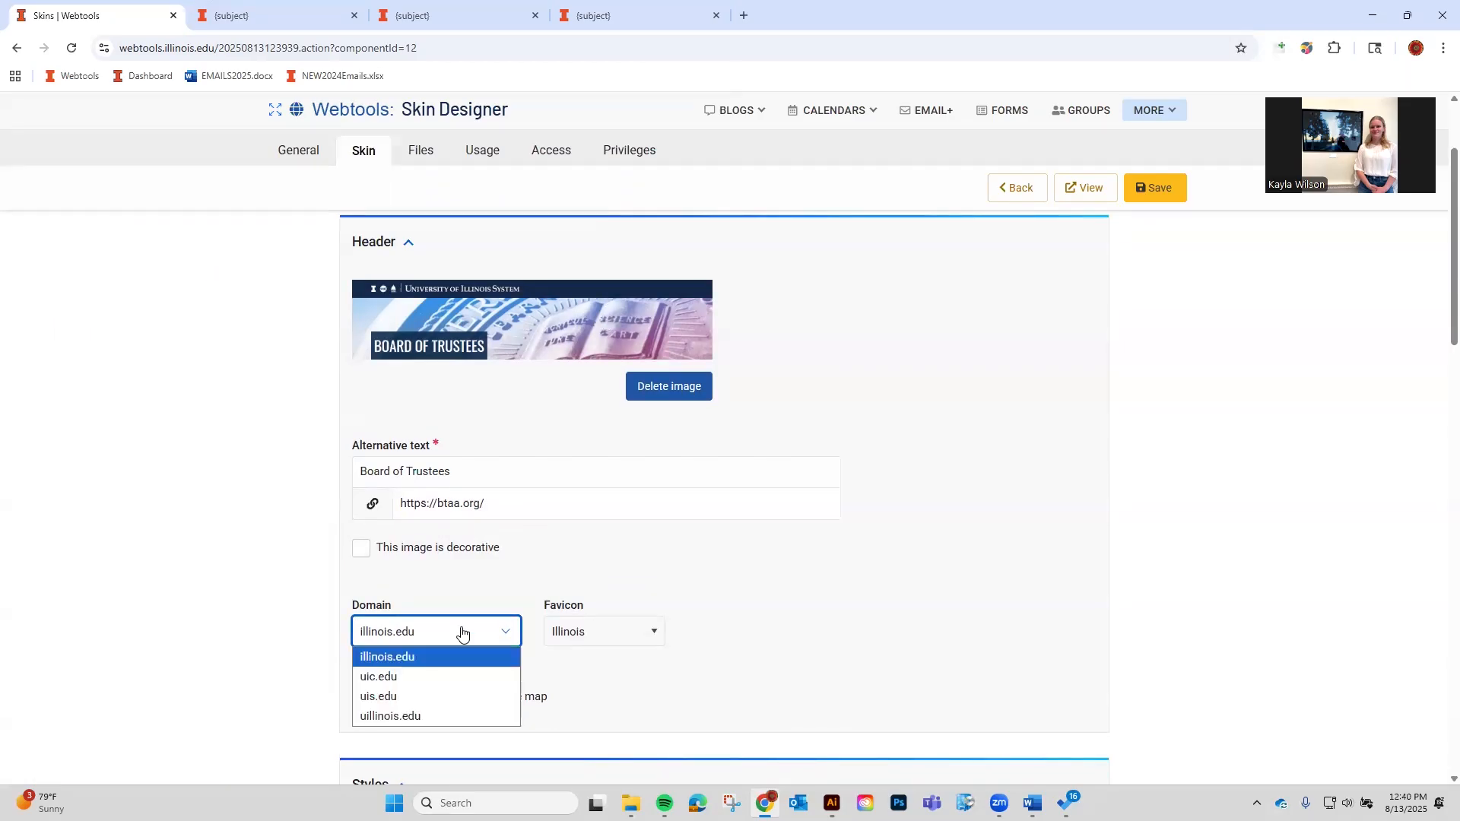
left_click(428, 715)
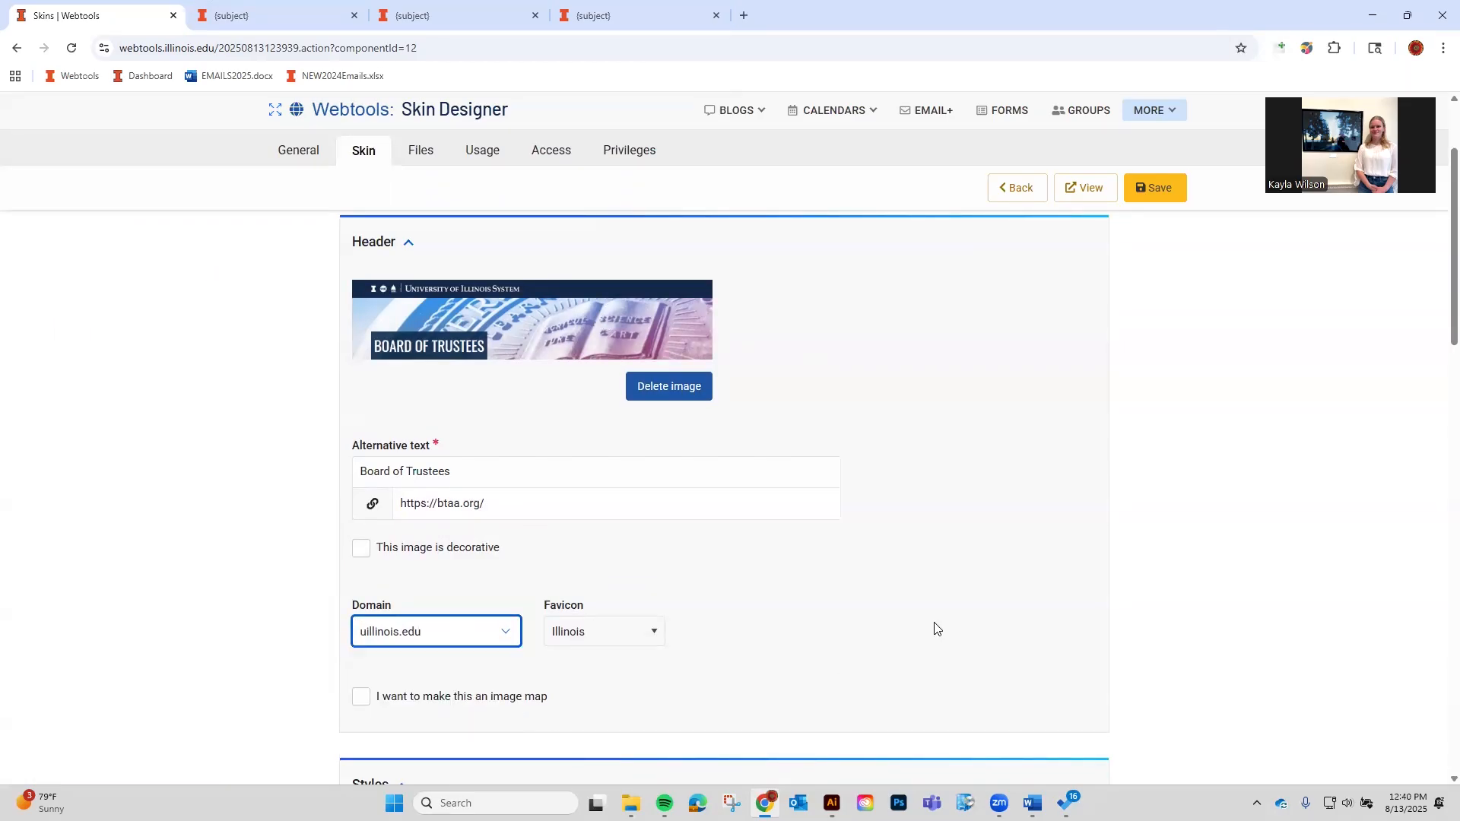
scroll(1153, 202, "down", 1)
left_click(1153, 190)
Turn on the image map option and look at its code and name fields.
scroll(905, 469, "down", 2)
scroll(905, 469, "down", 2)
left_click(396, 551)
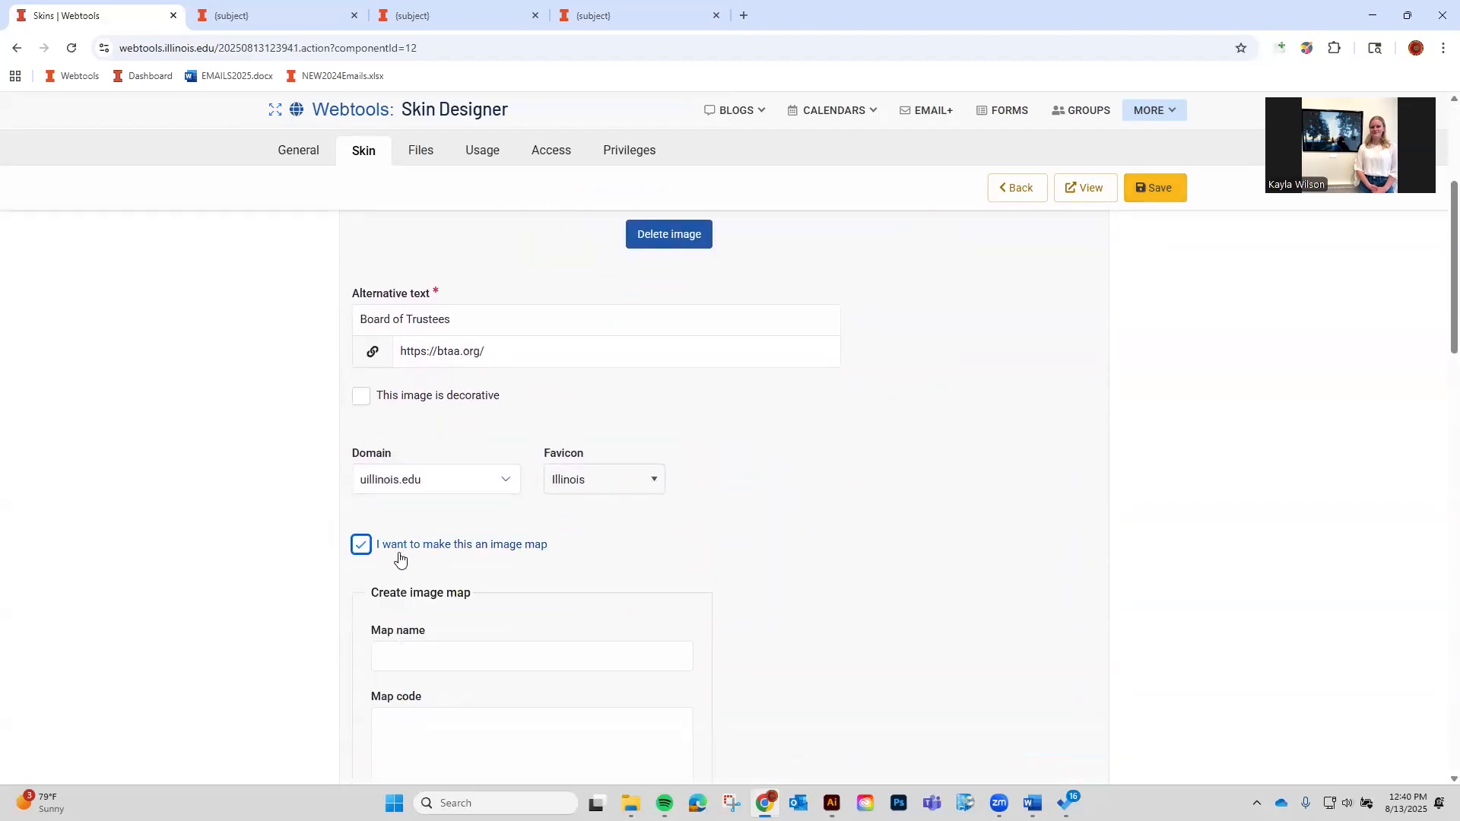
scroll(708, 244, "up", 2)
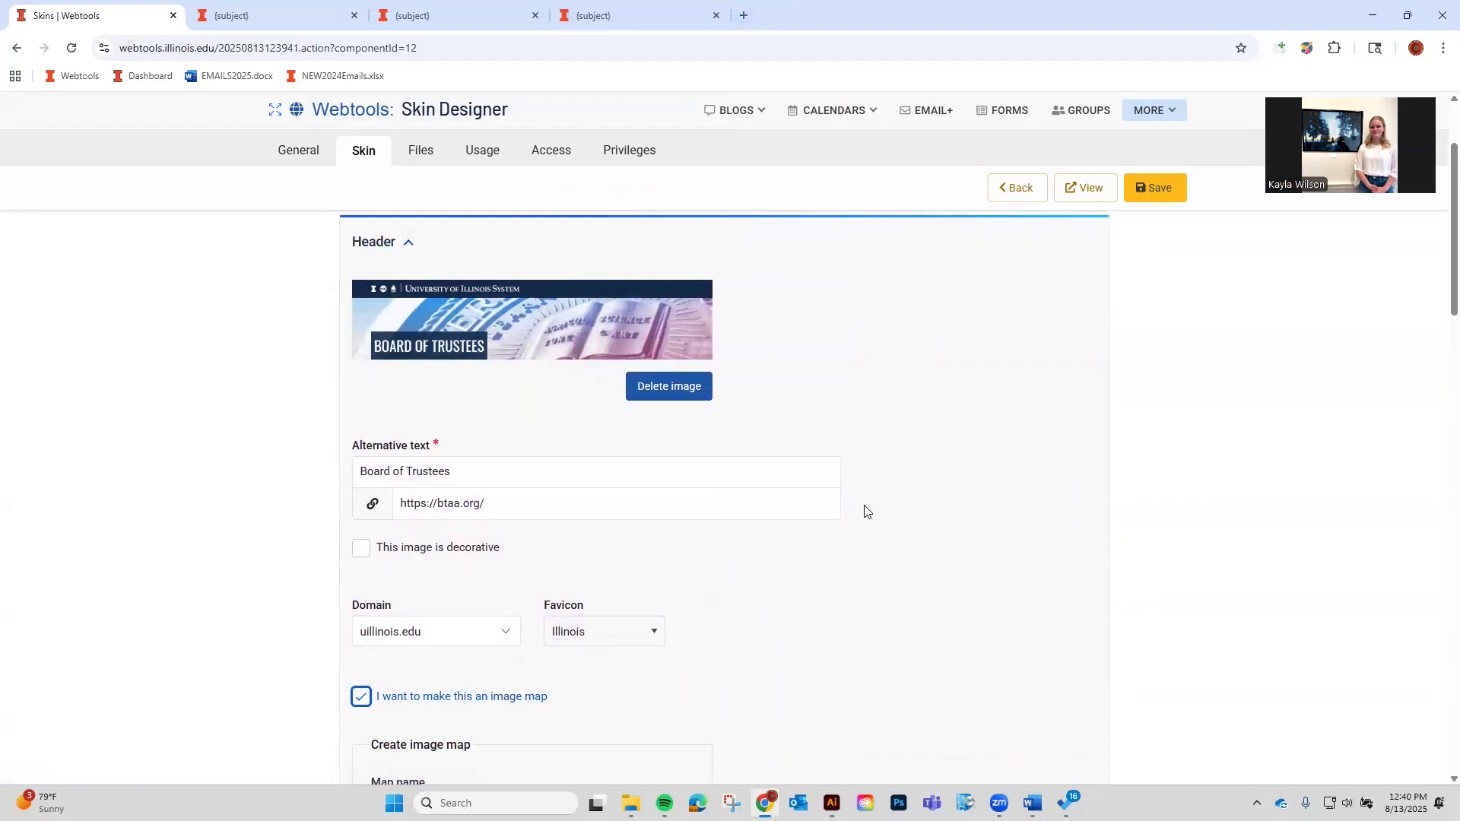
scroll(864, 511, "down", 3)
left_click(535, 651)
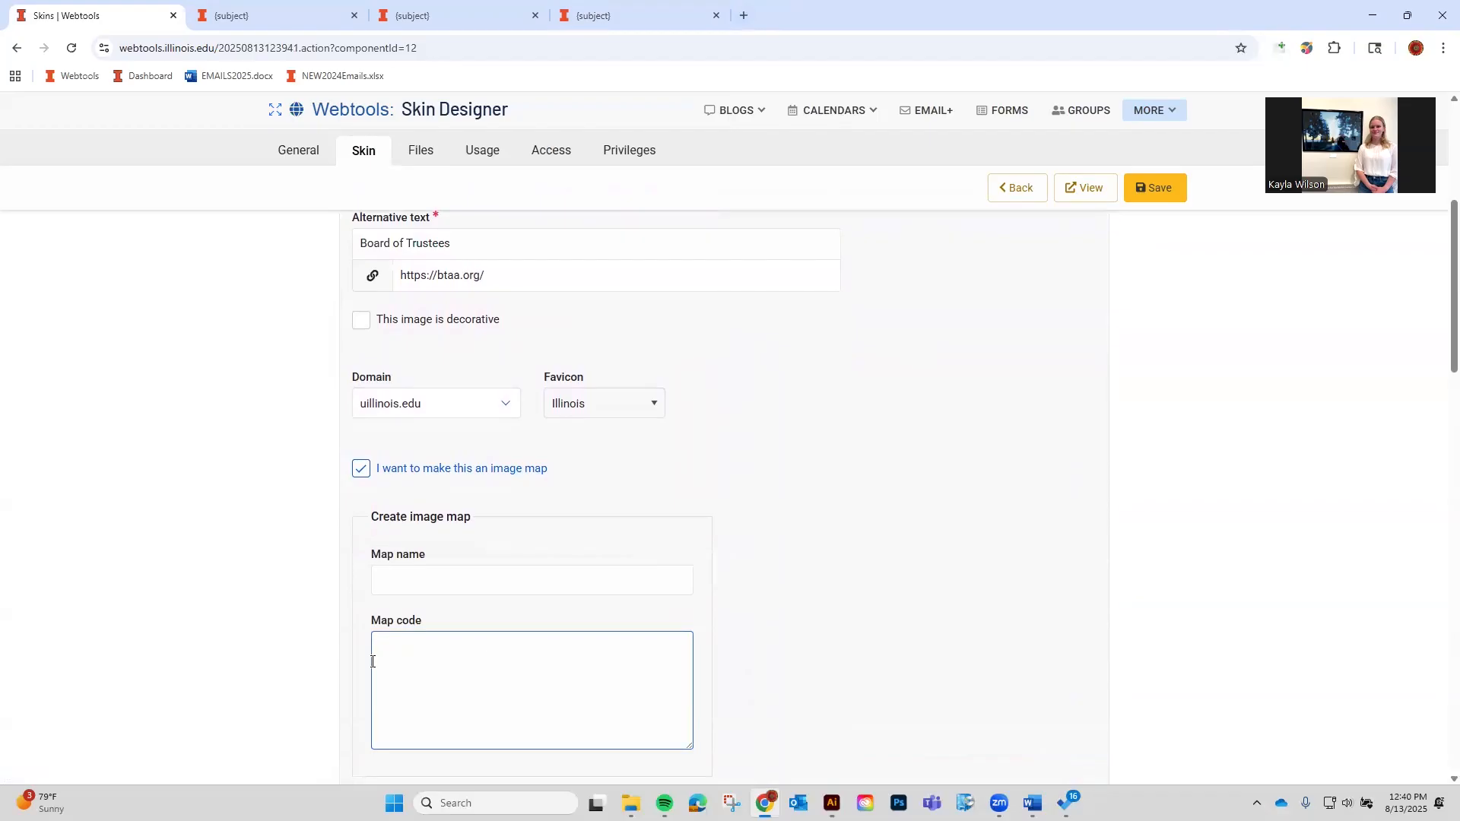
left_click(470, 594)
scroll(505, 495, "up", 2)
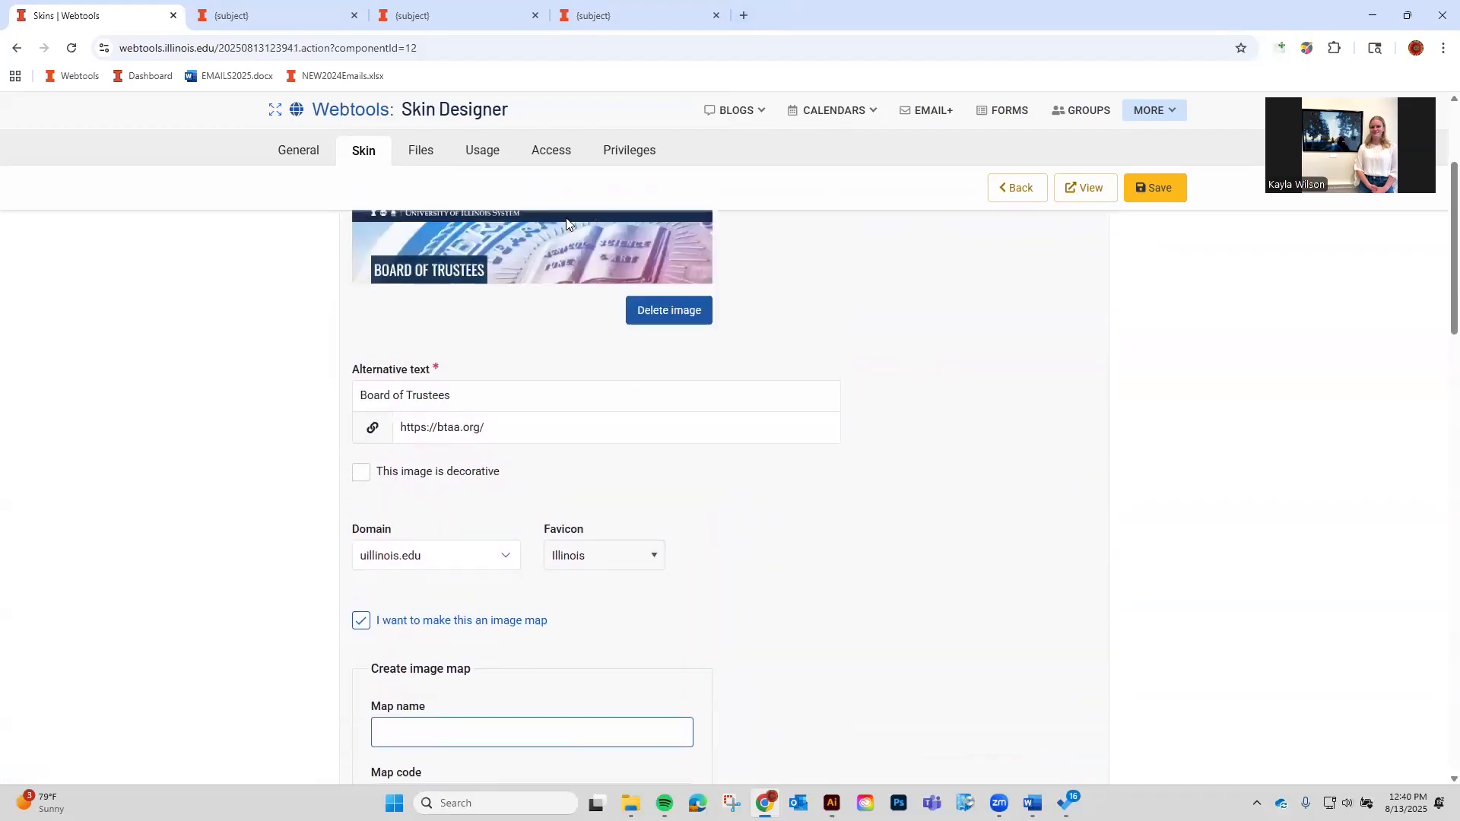
scroll(478, 728, "up", 1)
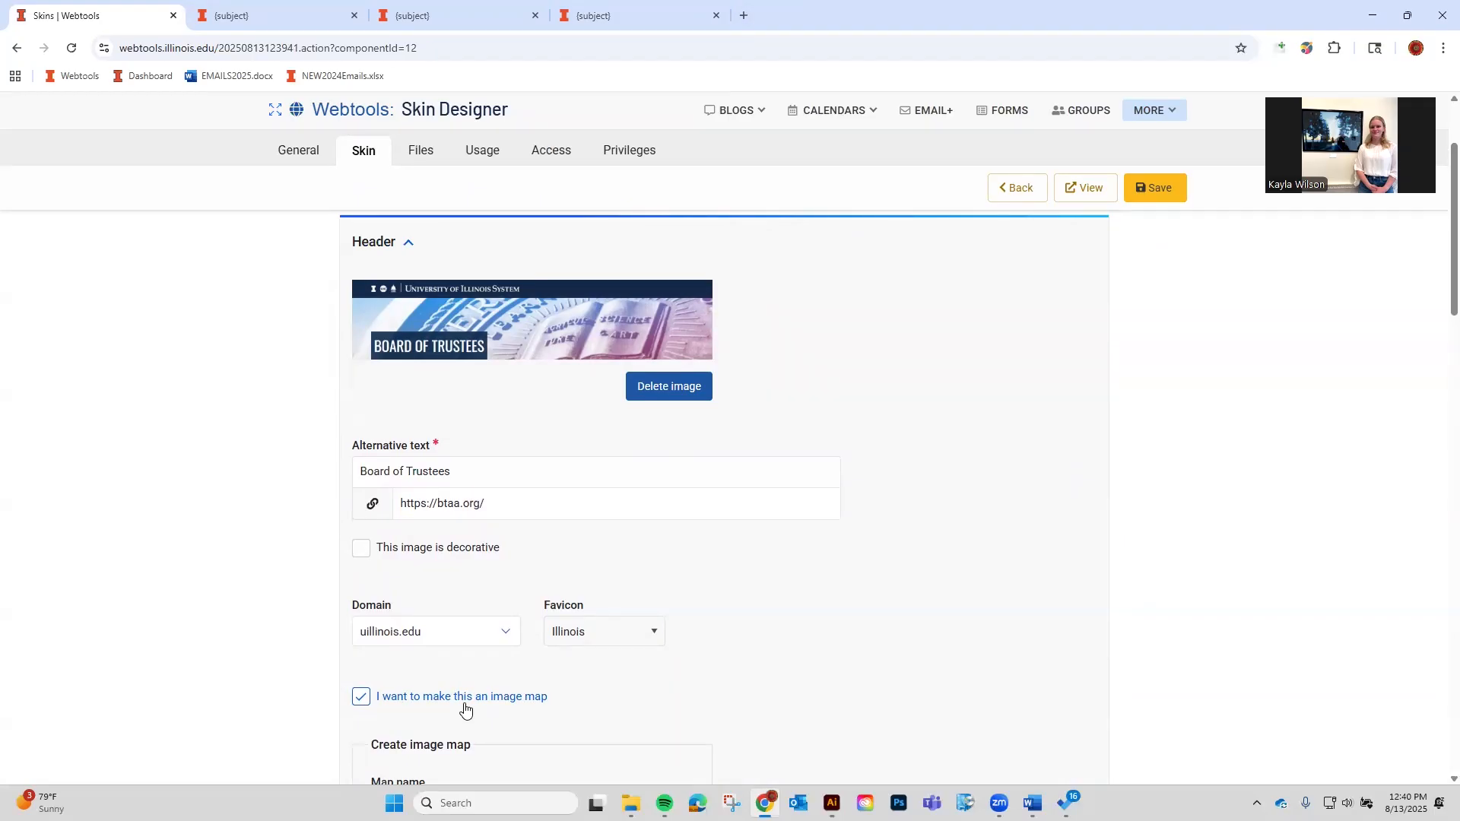
Turn the image map option back off and save the skin.
scroll(956, 695, "down", 10)
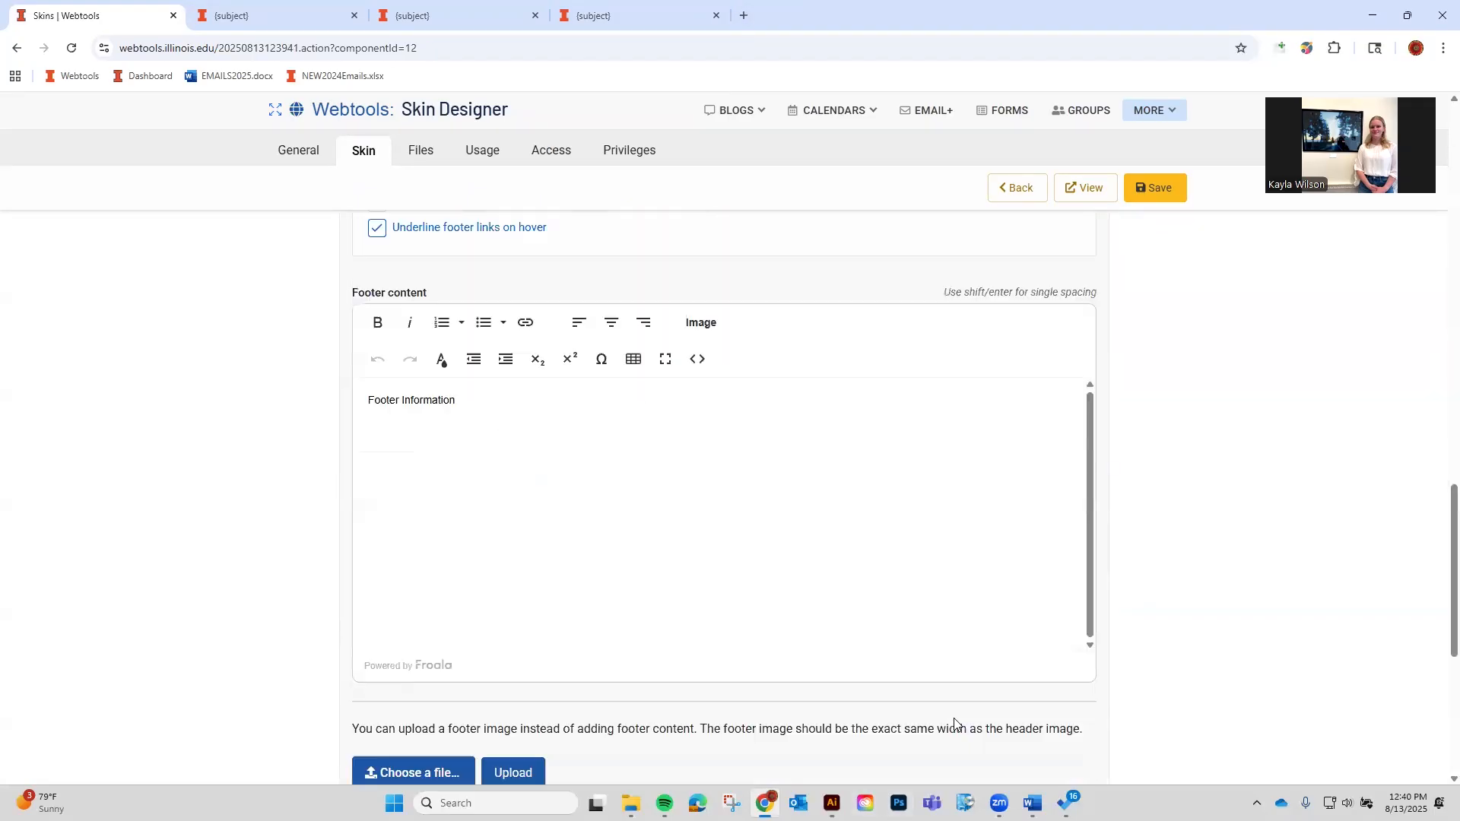
scroll(851, 557, "down", 5)
scroll(829, 533, "up", 15)
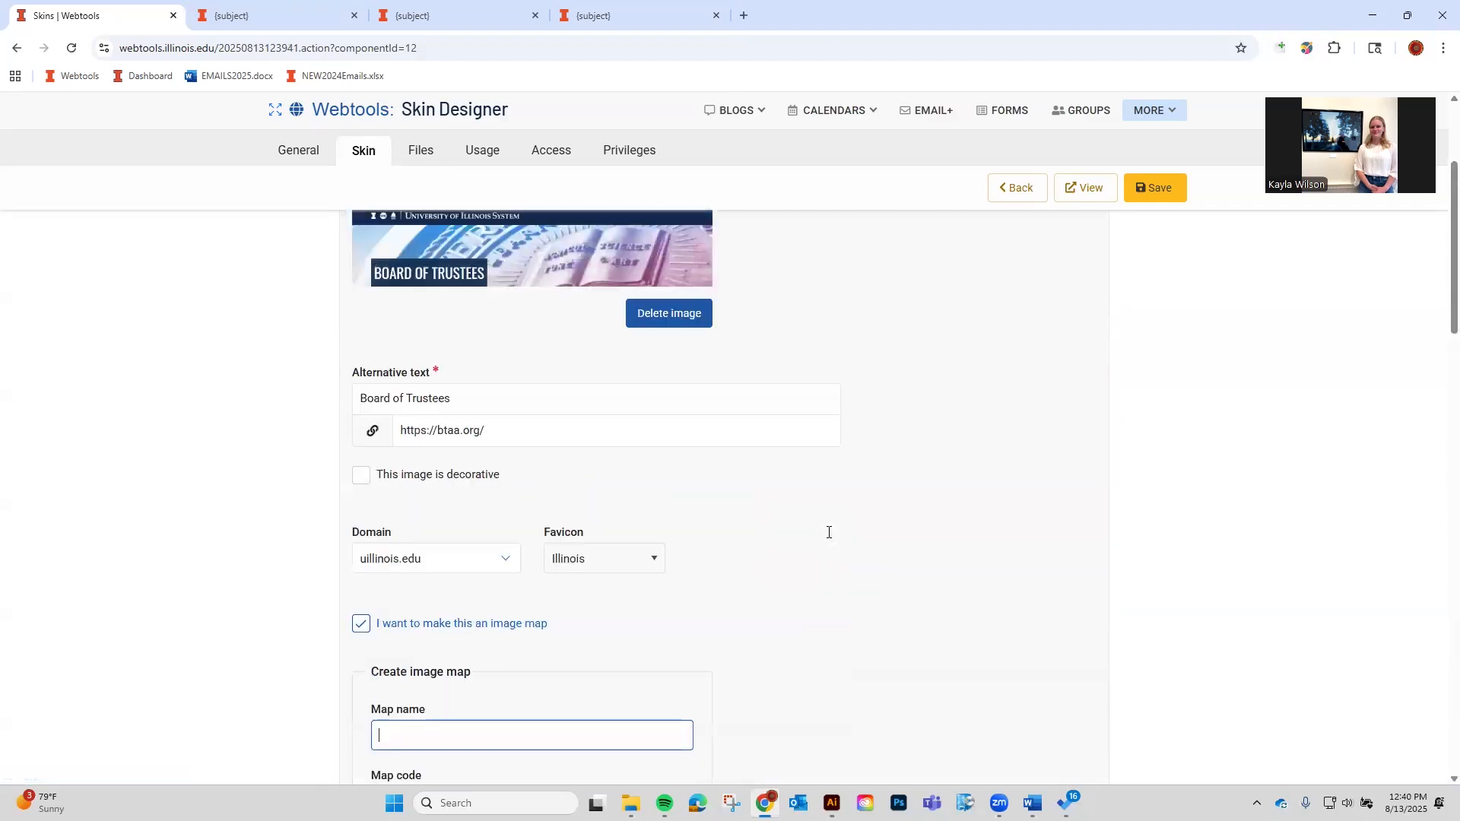
scroll(829, 533, "up", 4)
scroll(828, 532, "down", 4)
left_click(441, 623)
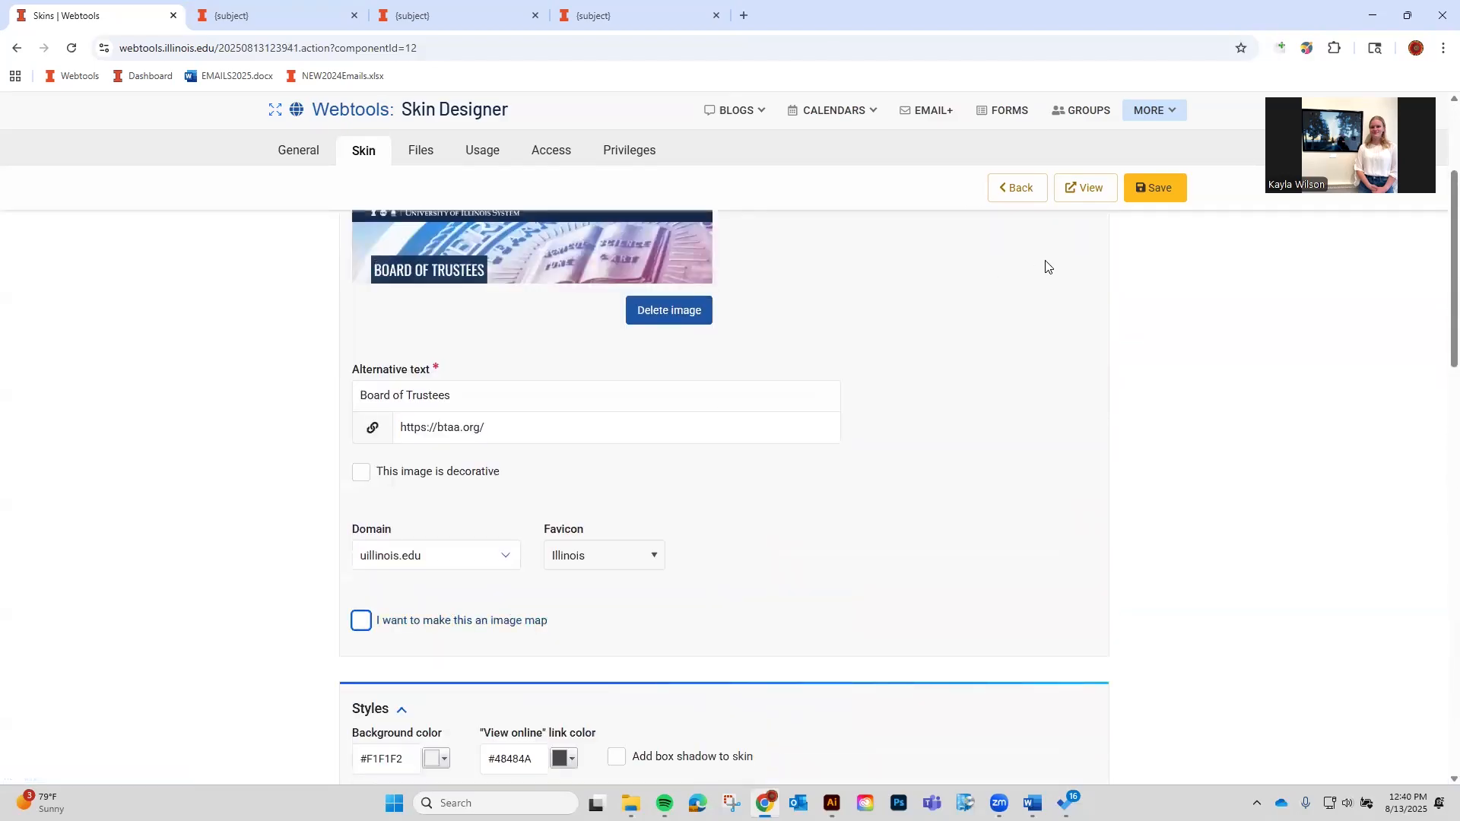
left_click(1153, 190)
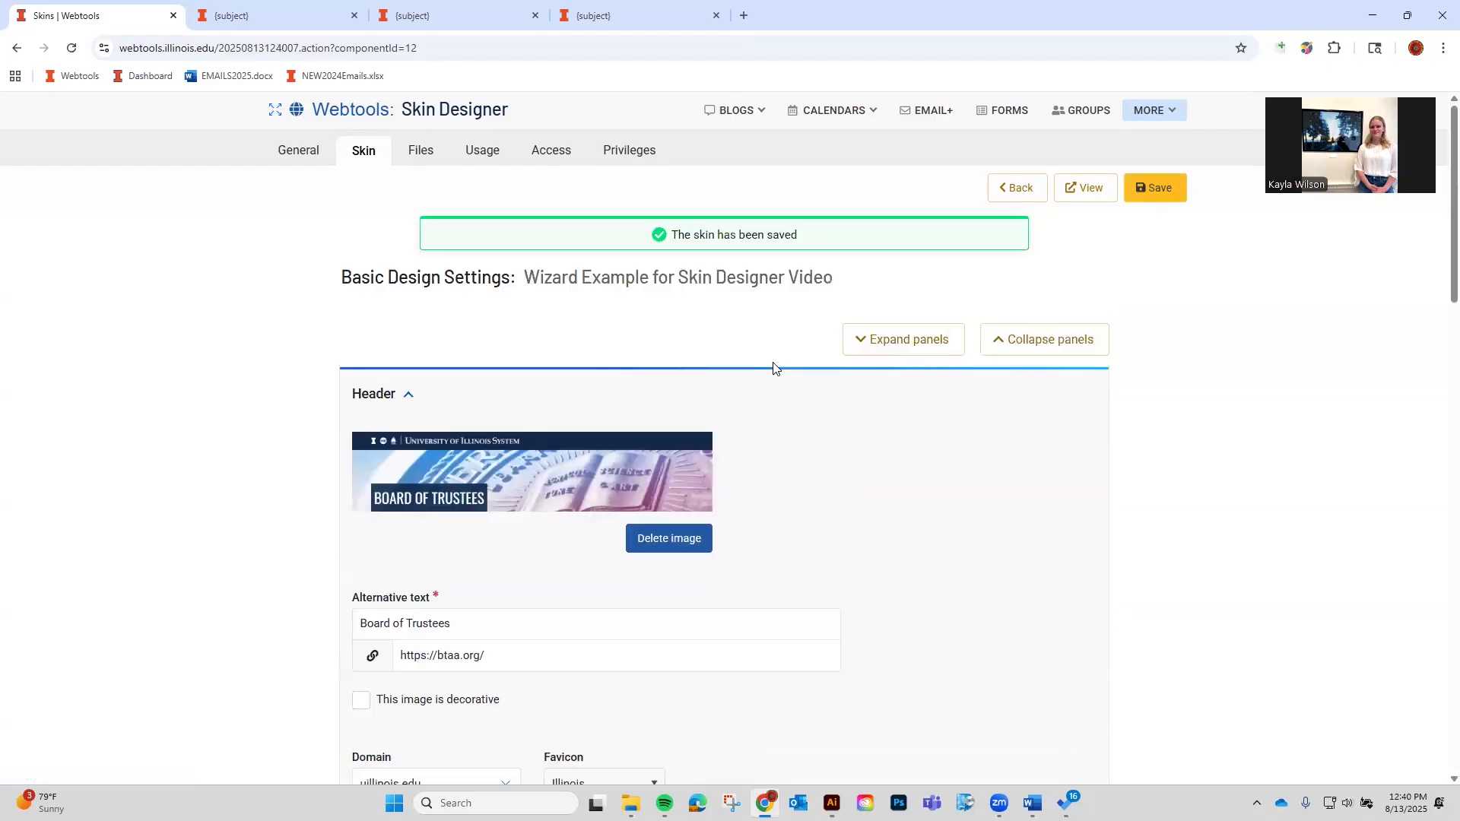
Set the skin background to dark purple, save, and preview it.
scroll(612, 476, "down", 7)
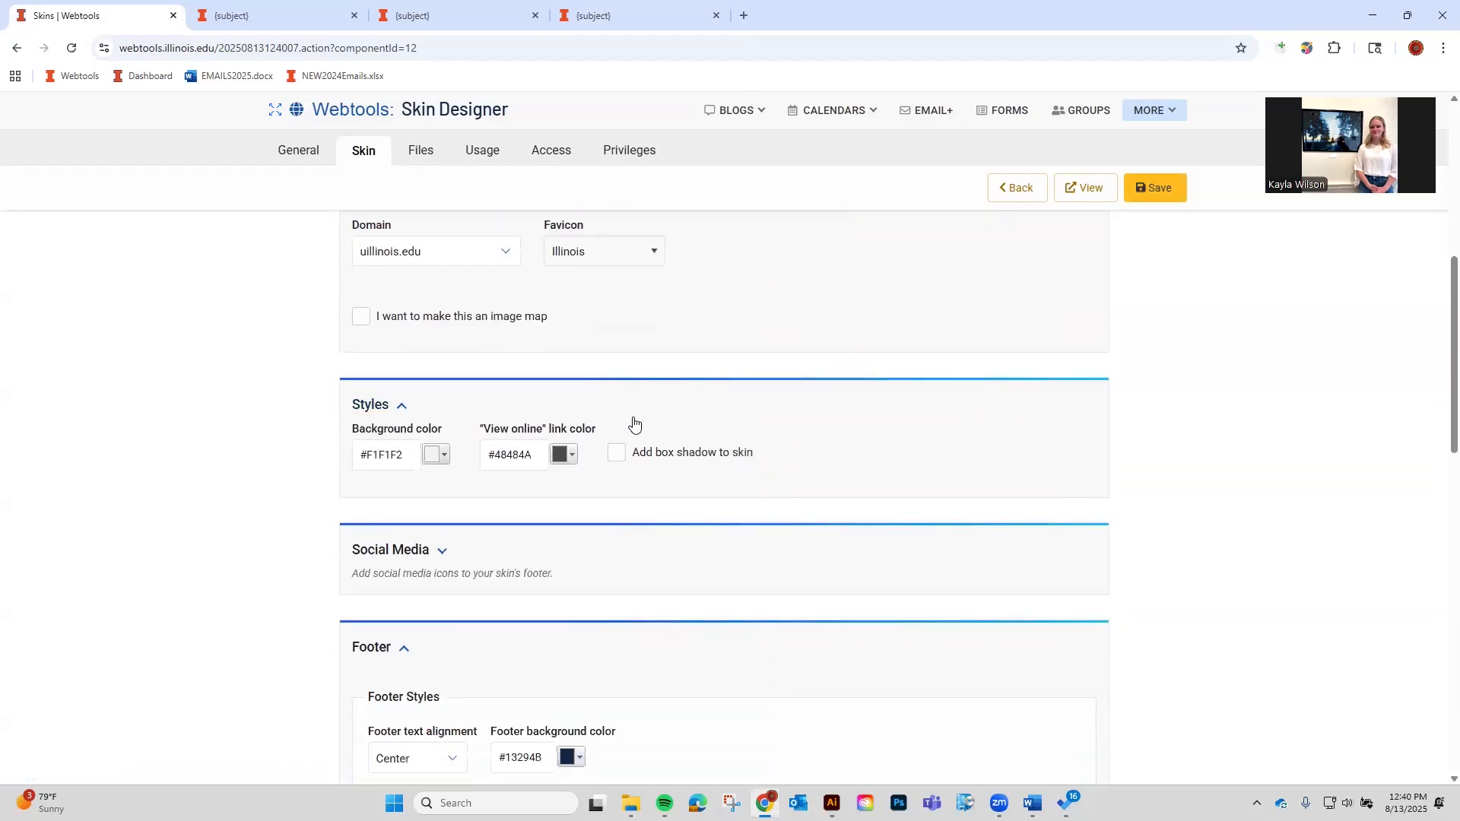
scroll(441, 441, "up", 3)
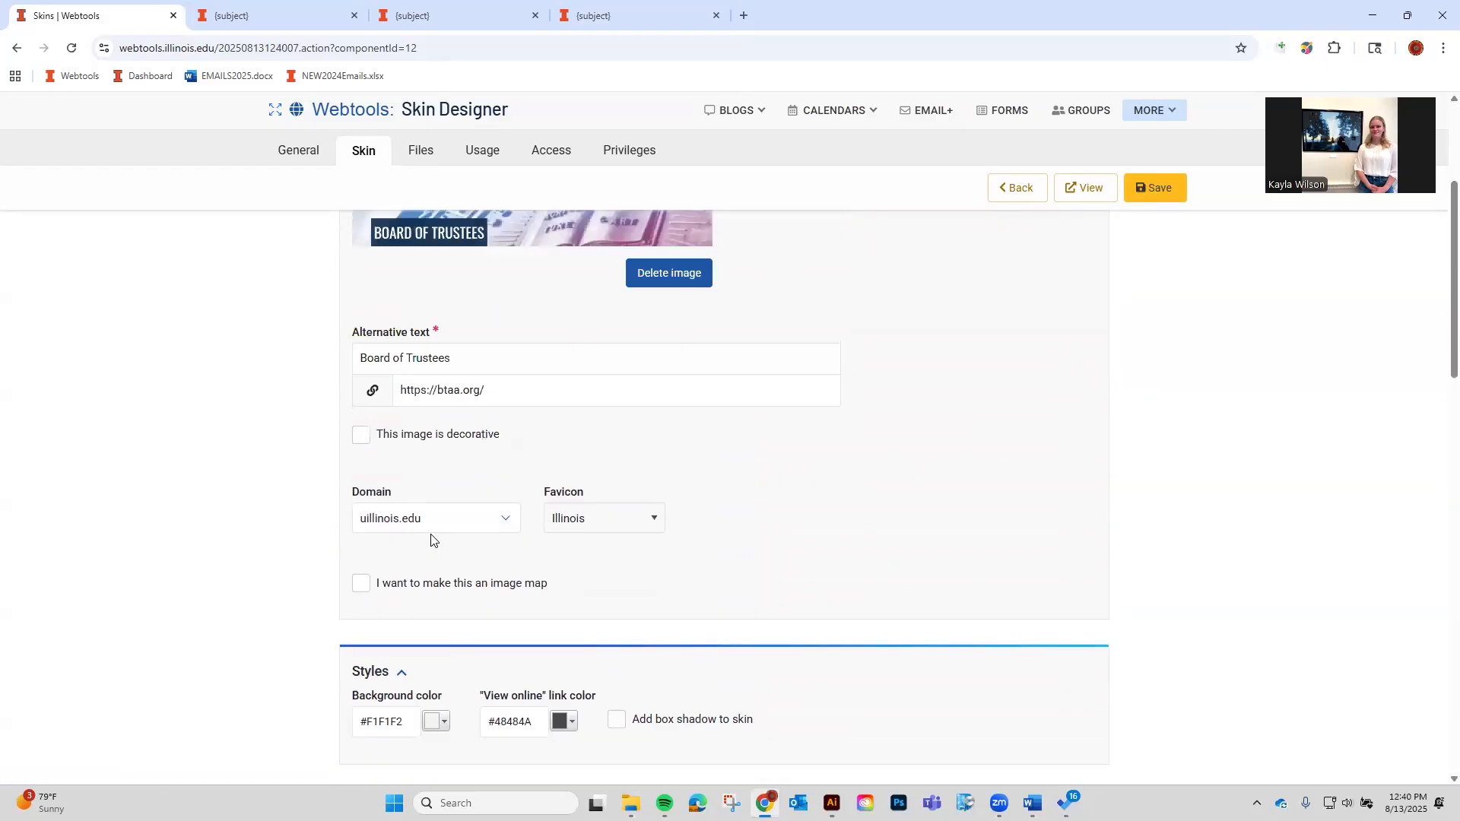
scroll(431, 540, "up", 3)
left_click(376, 318)
scroll(490, 596, "down", 1)
double_click(393, 522)
left_click(434, 523)
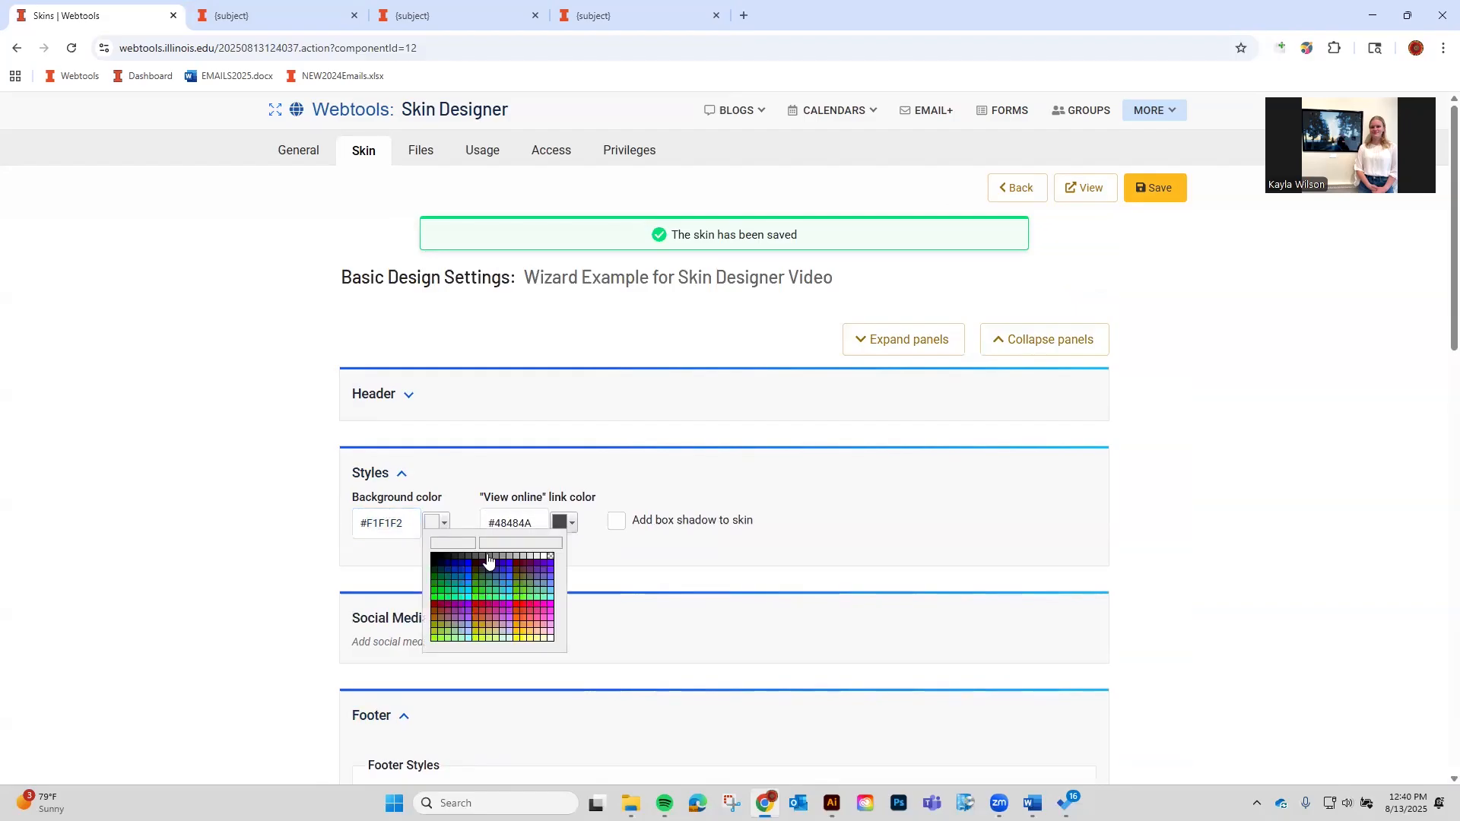
double_click(382, 527)
key("ctrl+c")
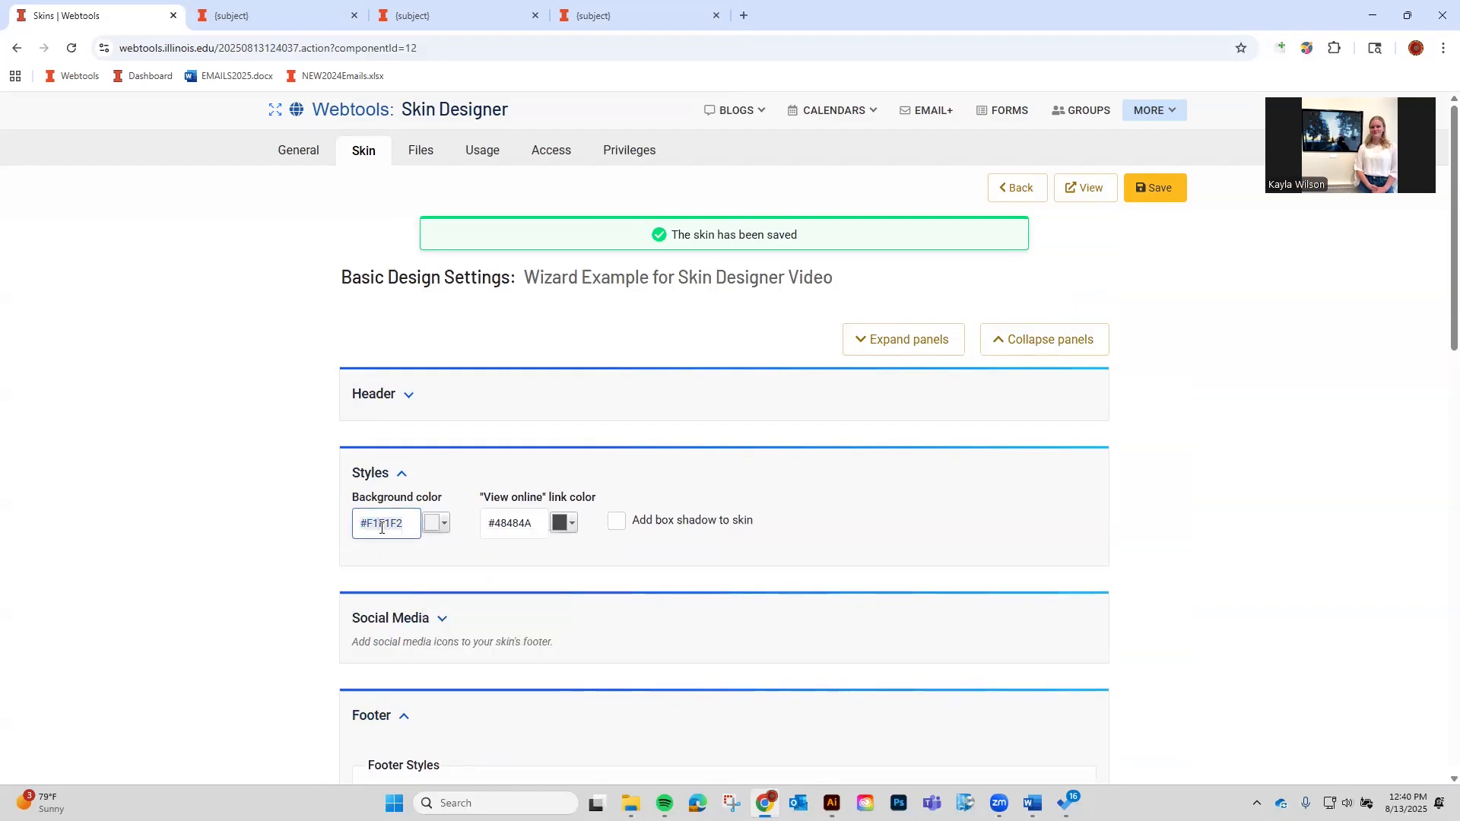
left_click(446, 524)
left_click(547, 635)
left_click(1175, 189)
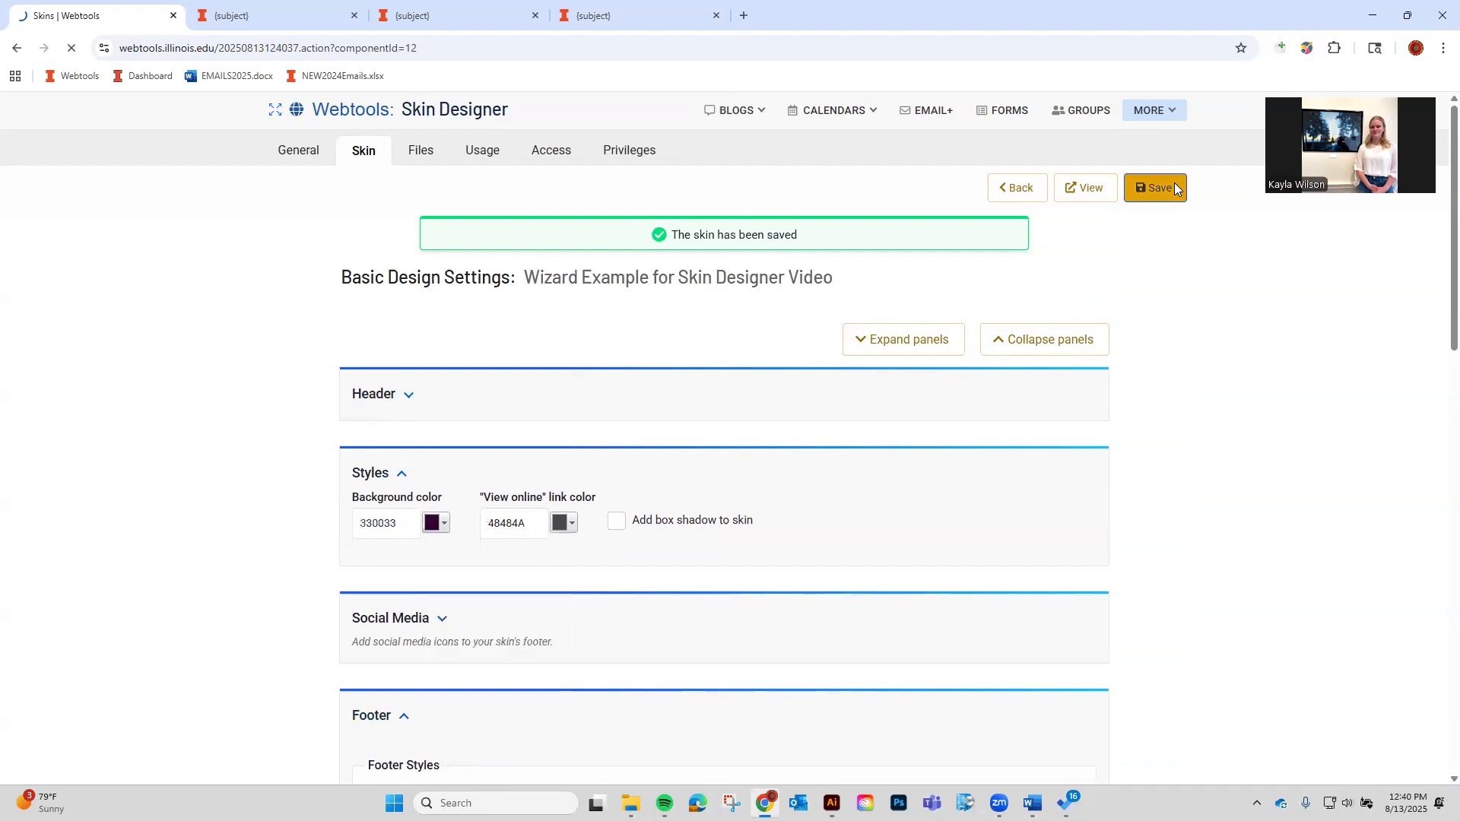
left_click(1086, 190)
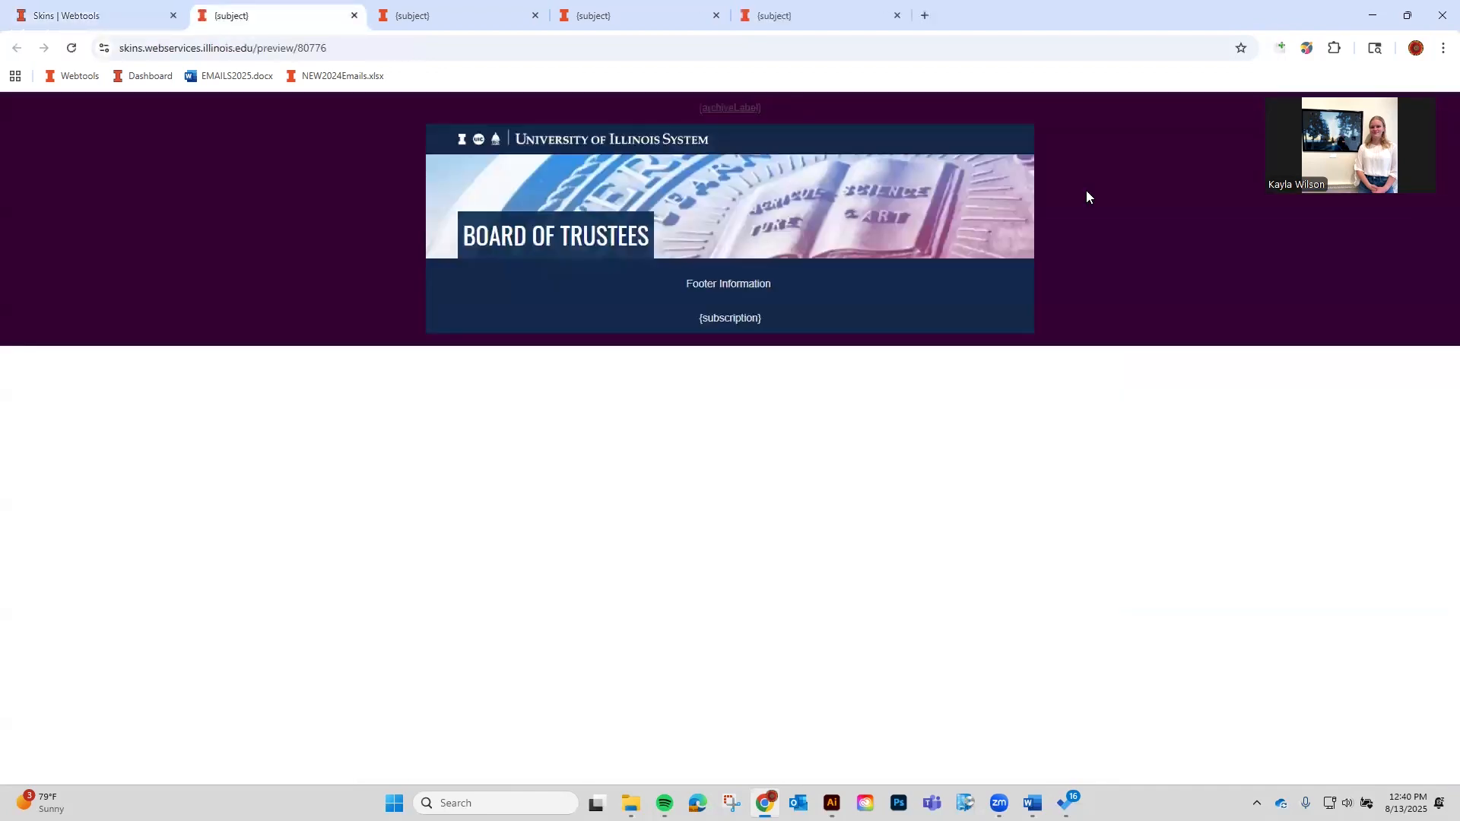
Make the 'View online' link colour white, save, and preview it.
left_click(91, 15)
scroll(457, 548, "down", 2)
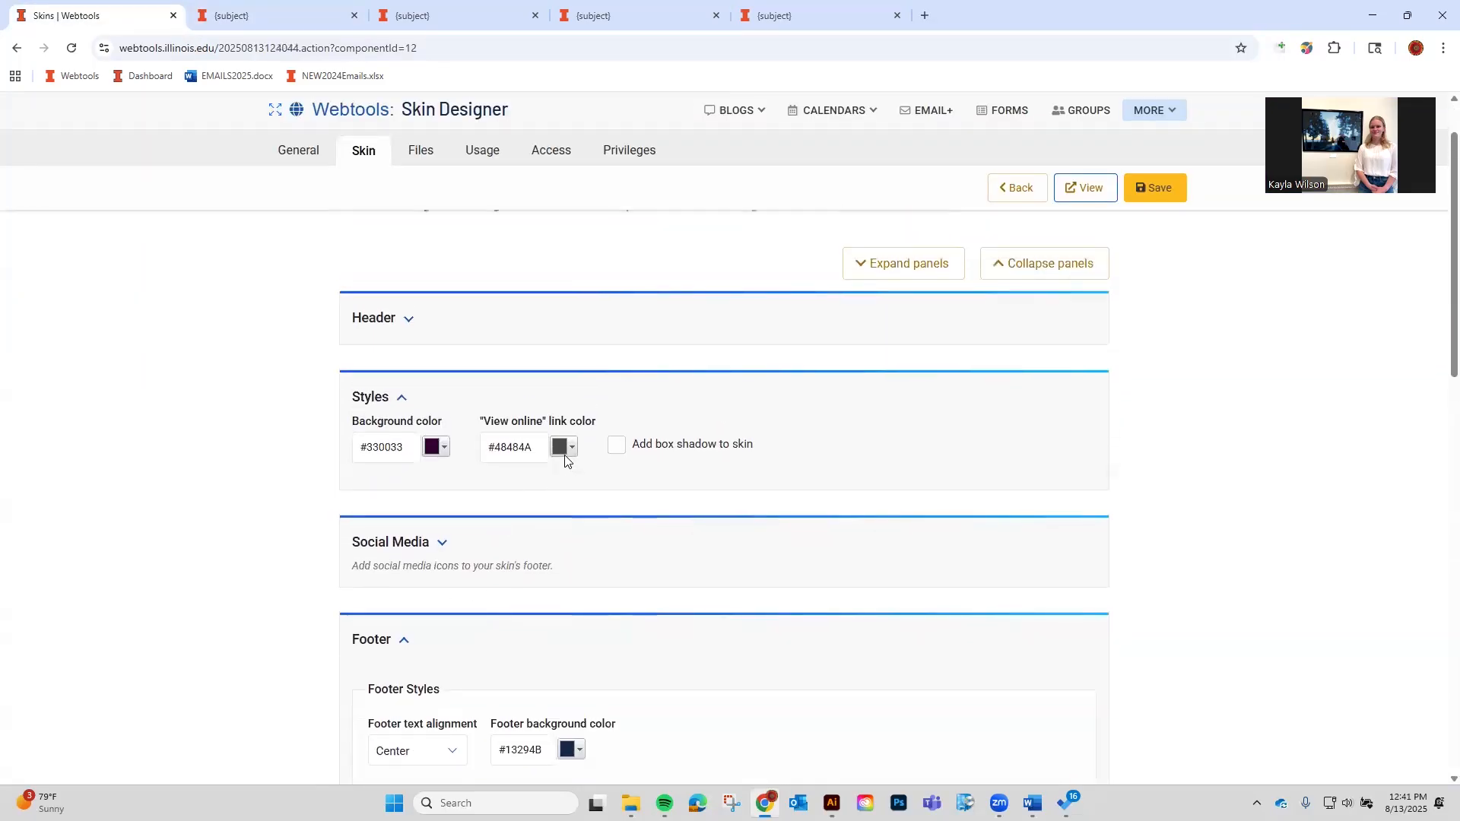
left_click(564, 450)
left_click(683, 468)
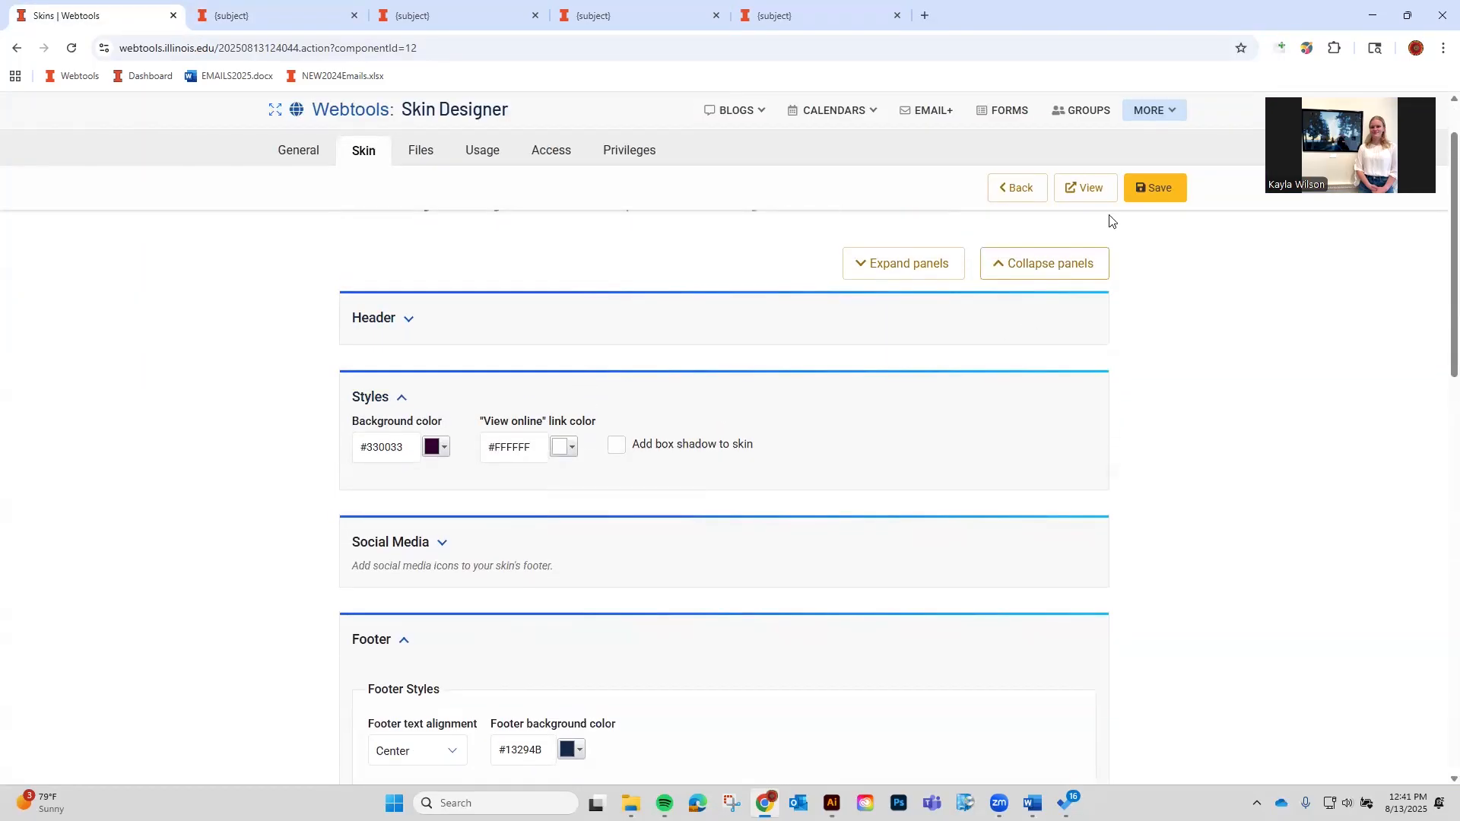
left_click(1143, 178)
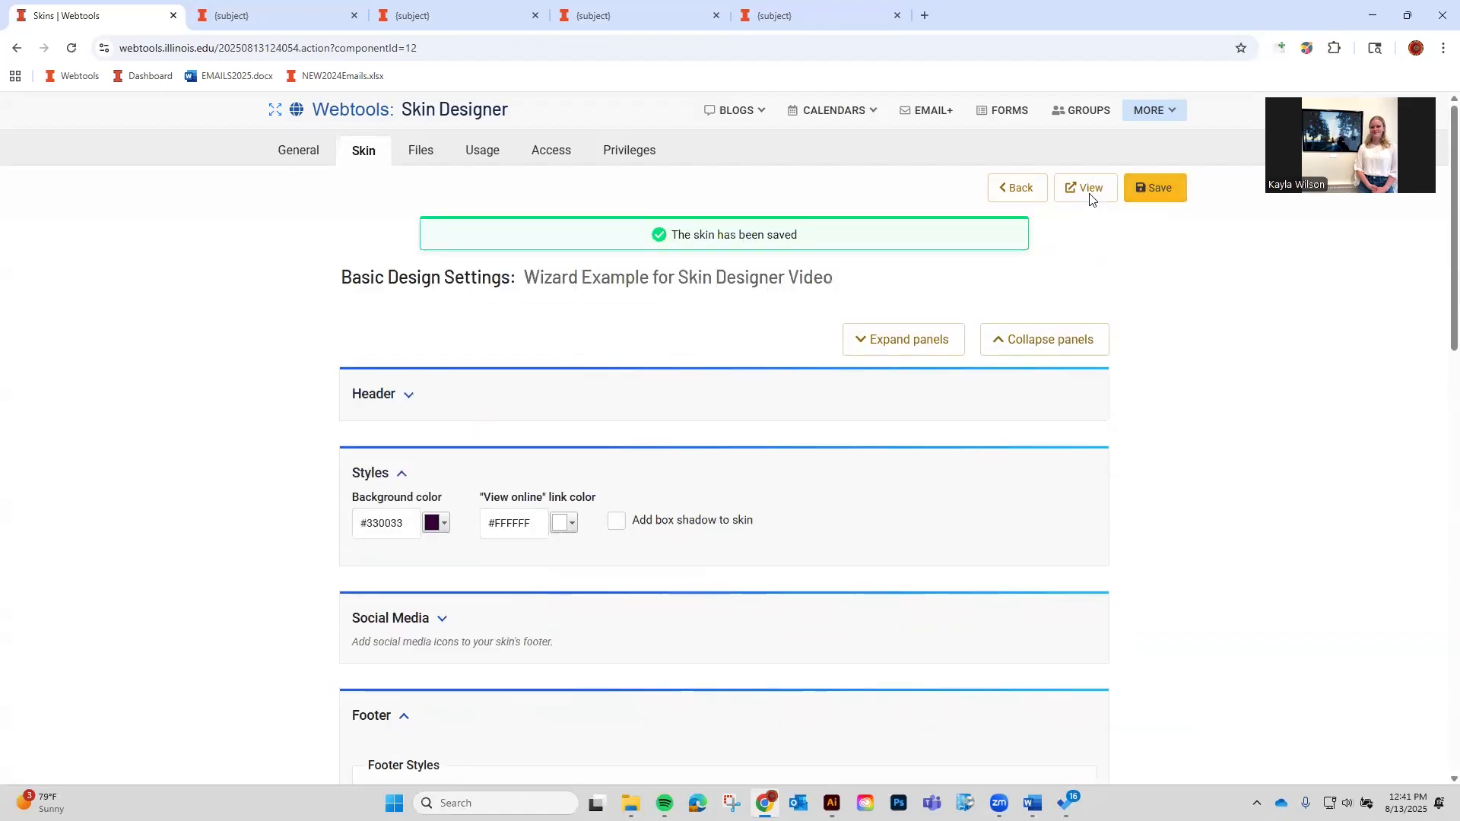
left_click(1088, 190)
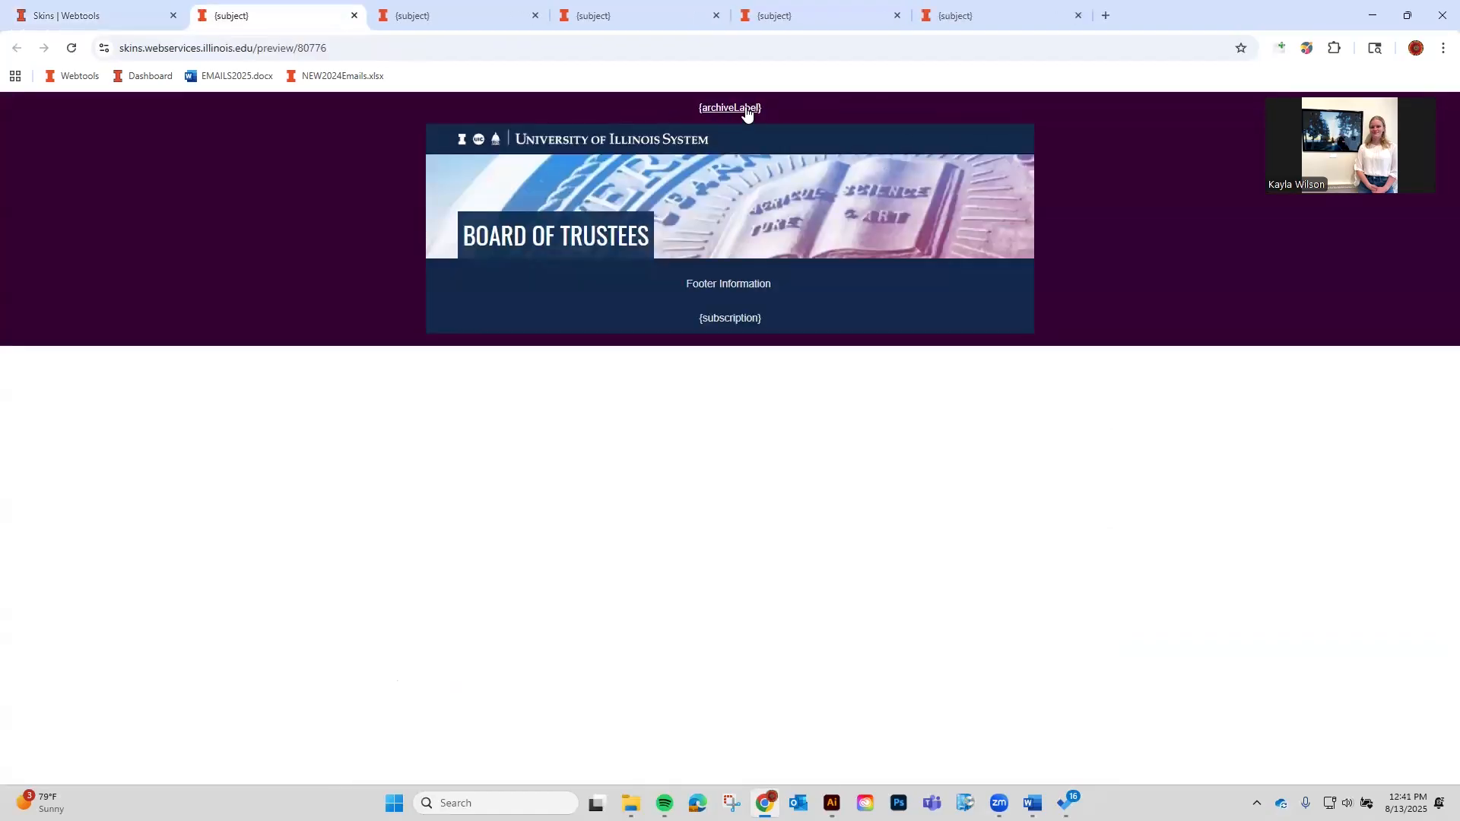
Restore the background to #F1F1F2 and the link colour to #48484A, then save.
left_click(95, 13)
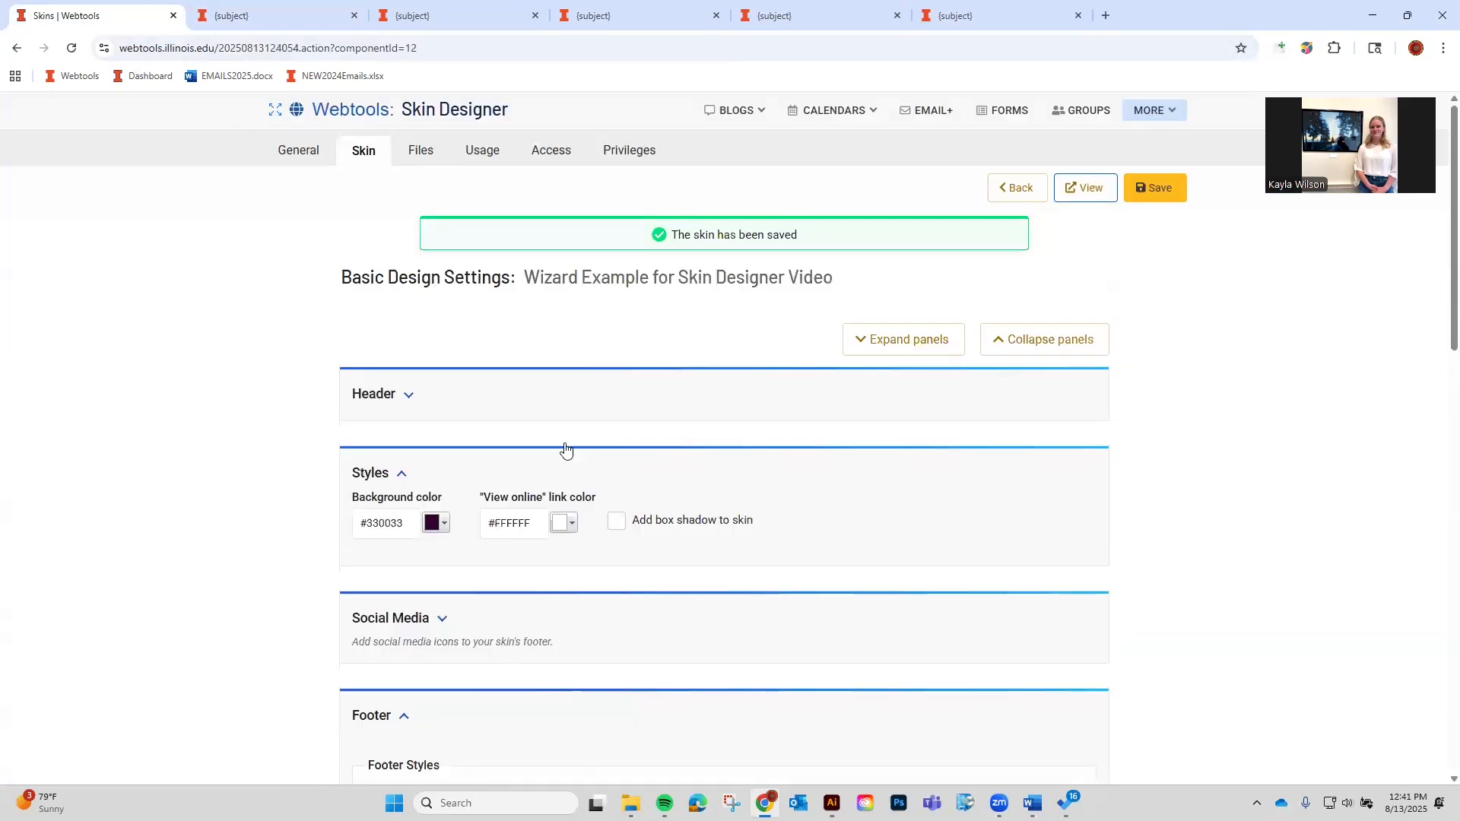
left_click(406, 520)
key("ctrl+v")
left_click(576, 584)
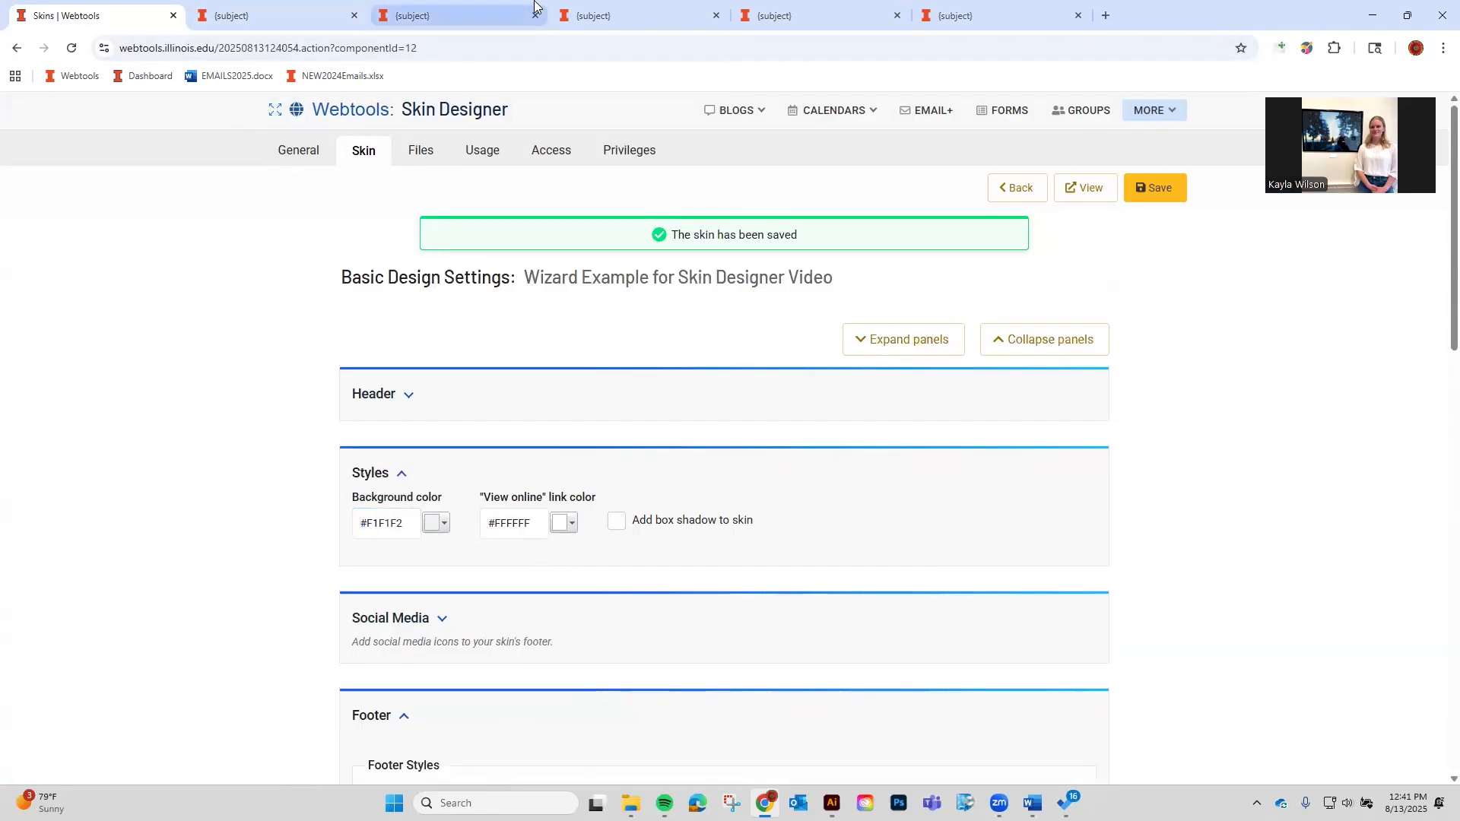
left_click(608, 9)
right_click(730, 107)
left_click(759, 260)
left_click(1320, 544)
key("ctrl+c")
left_click(145, 11)
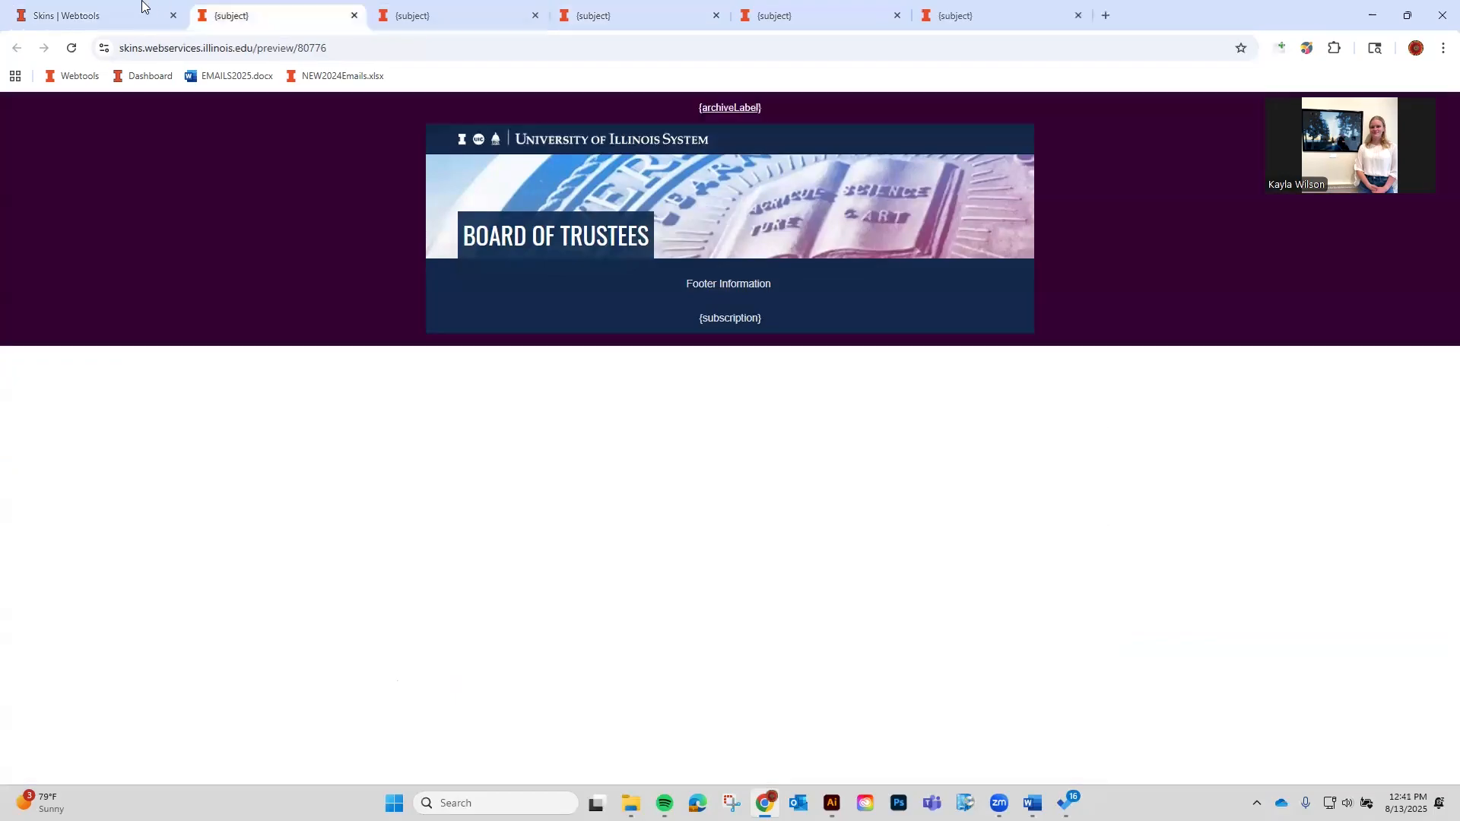
triple_click(498, 523)
key("ctrl+v")
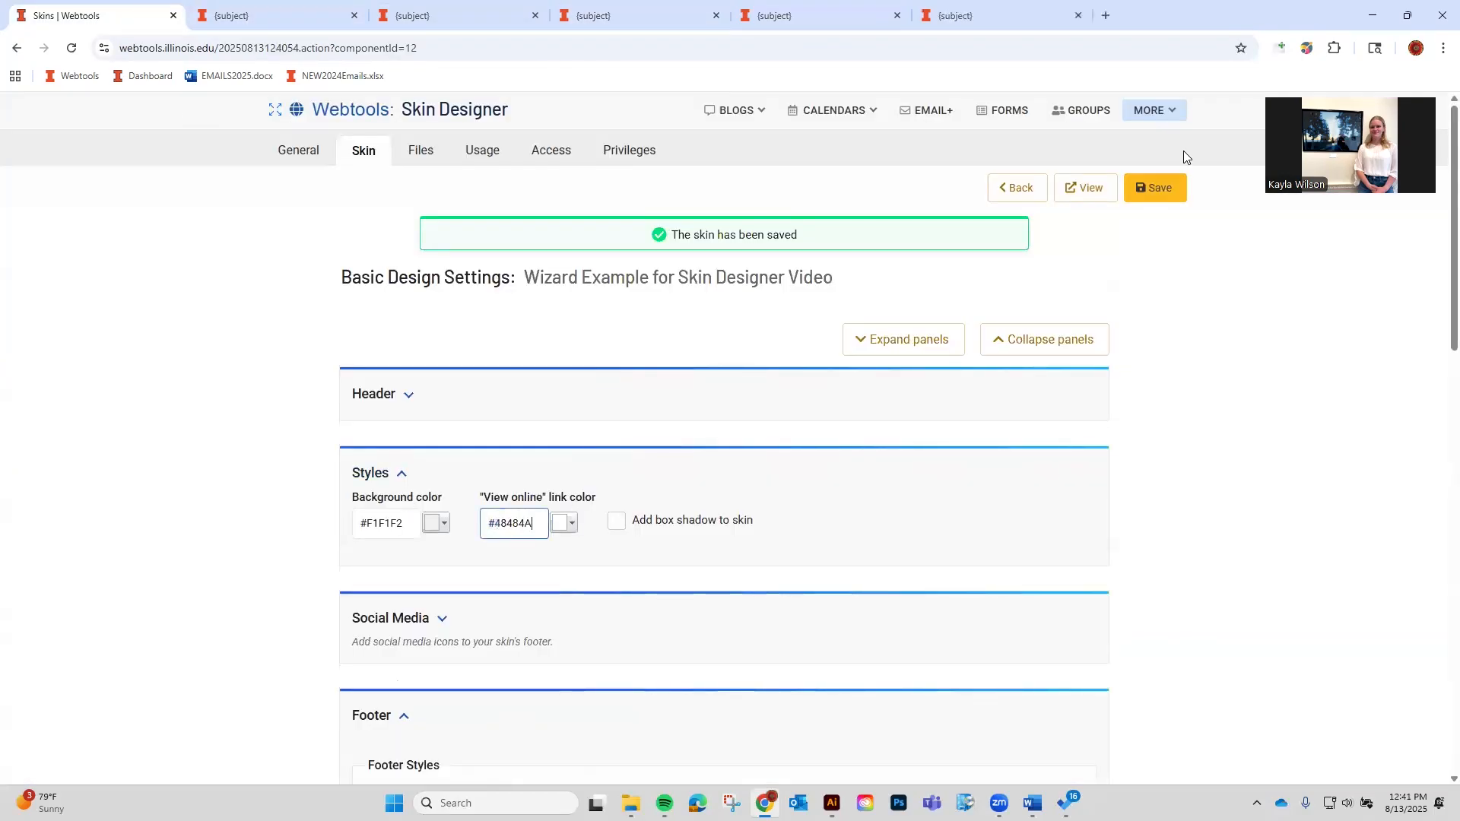
left_click(1165, 190)
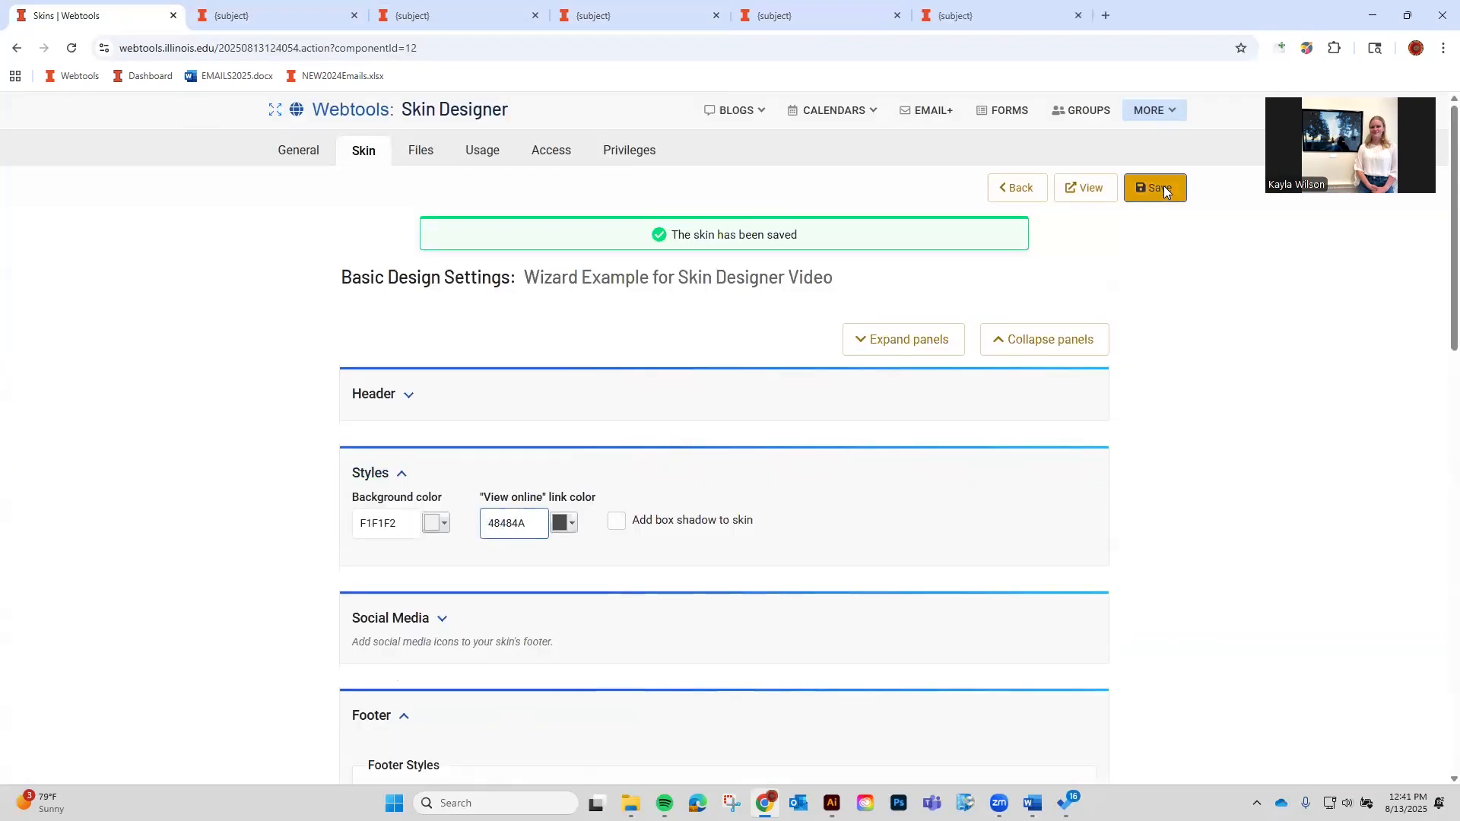
Close the old preview tabs and preview the restored skin.
left_click(355, 16)
left_click(354, 15)
left_click(354, 15)
left_click(354, 15)
left_click(355, 15)
left_click(1085, 187)
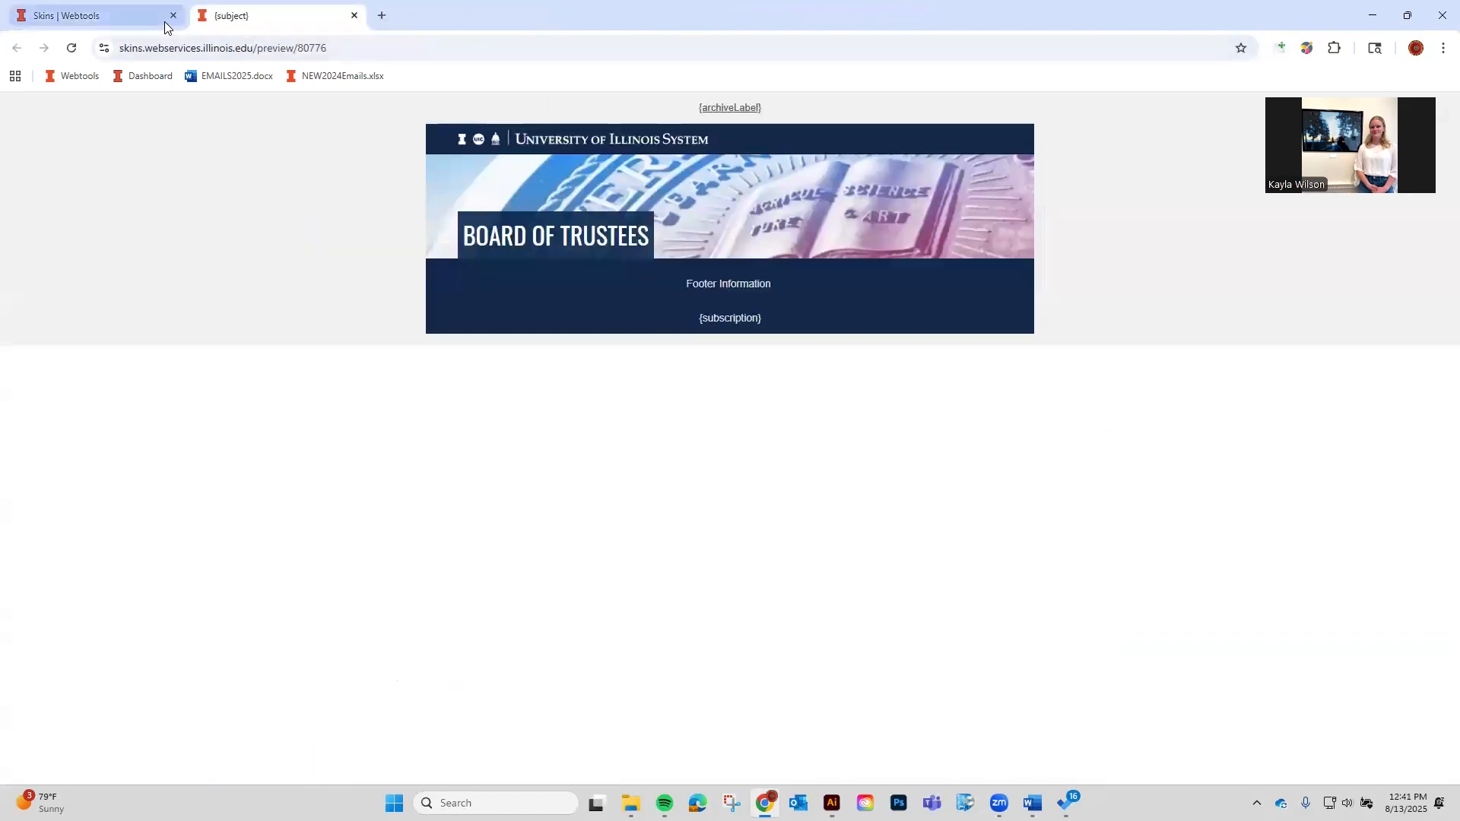
Turn on 'Add box shadow to skin', save and preview, then turn it off and save.
left_click(167, 28)
left_click(648, 524)
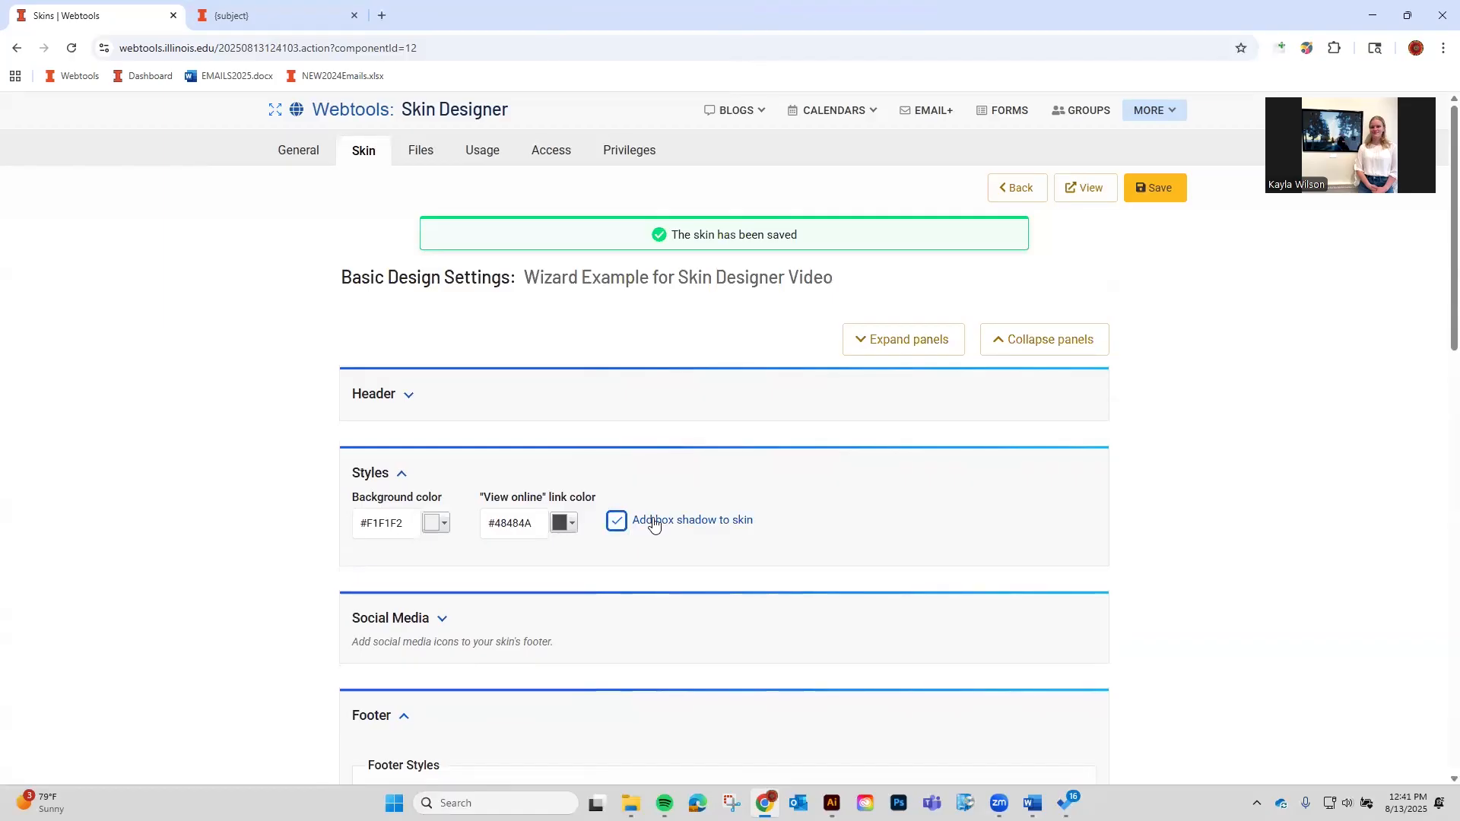
left_click(1170, 189)
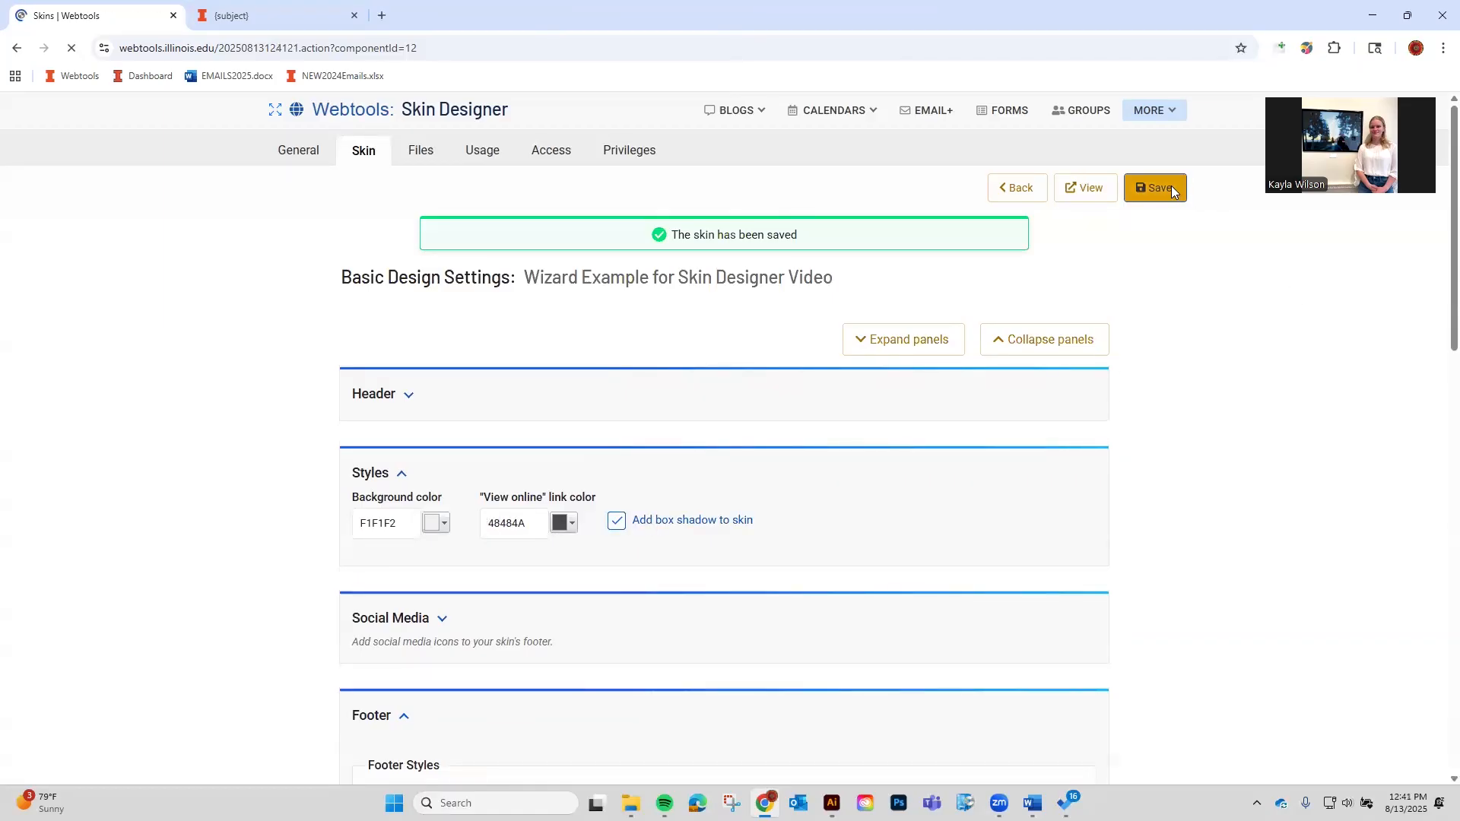
left_click(1104, 194)
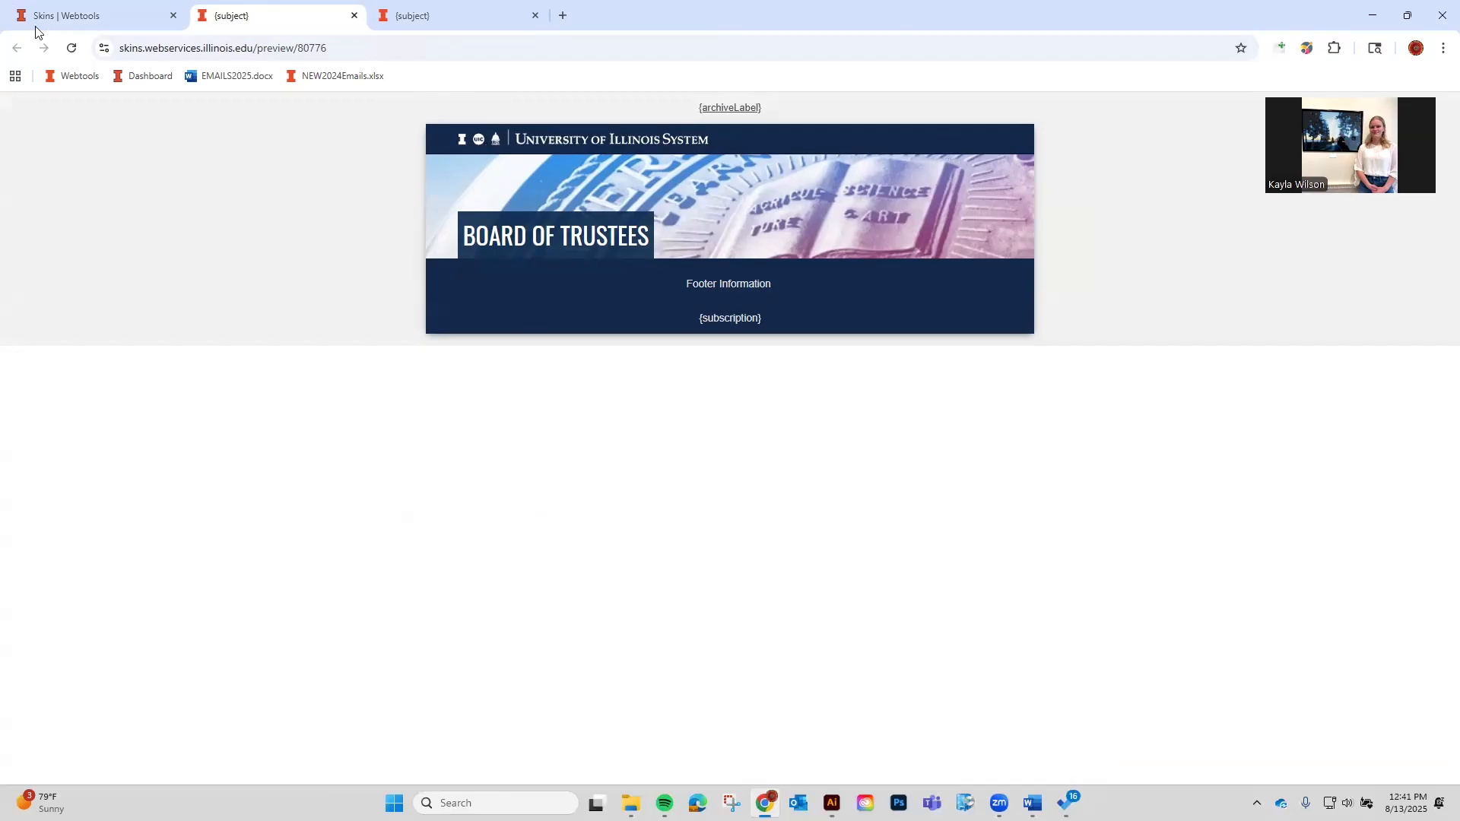
left_click(61, 16)
left_click(617, 520)
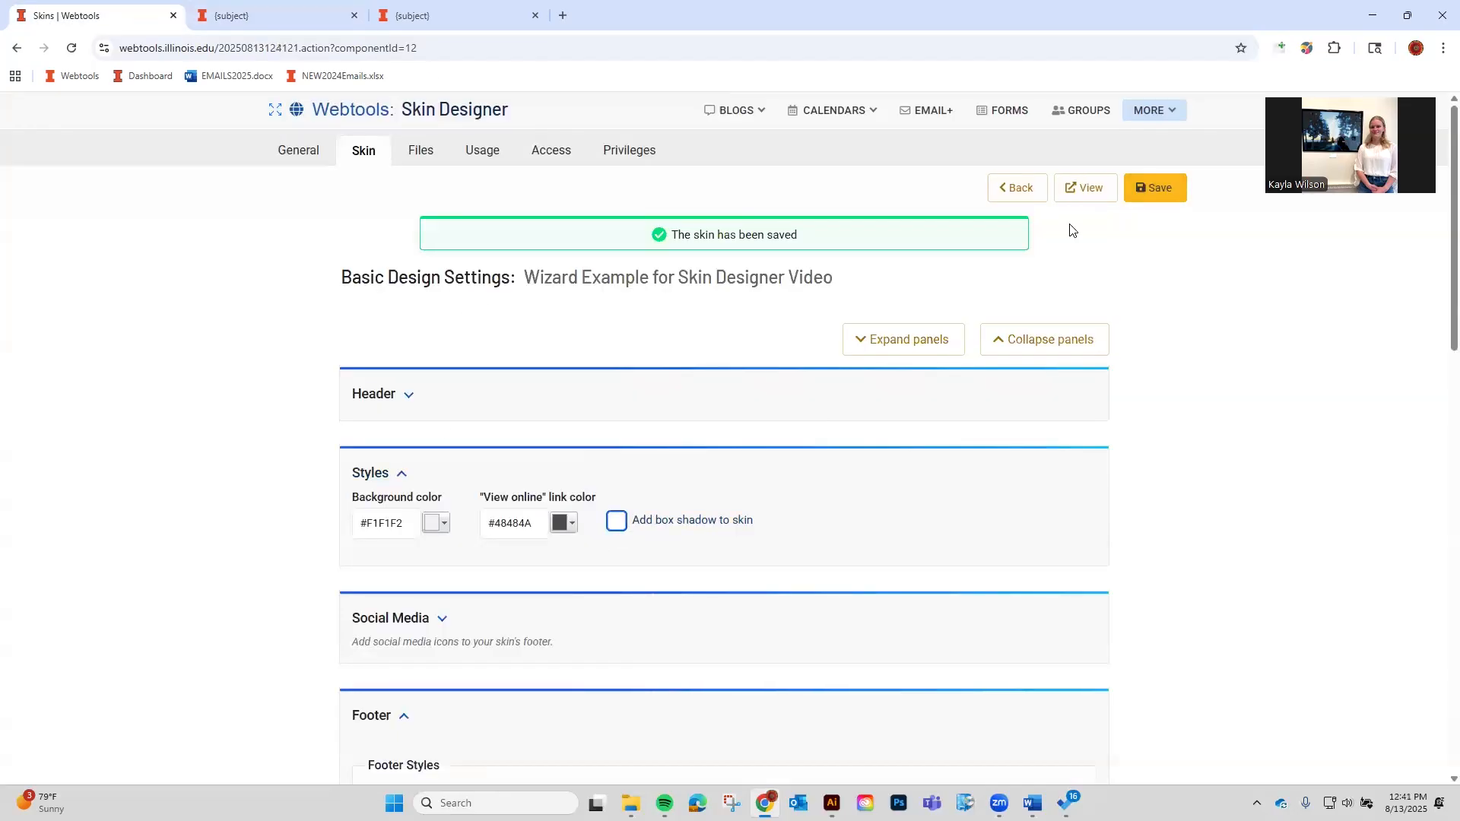
left_click(1156, 188)
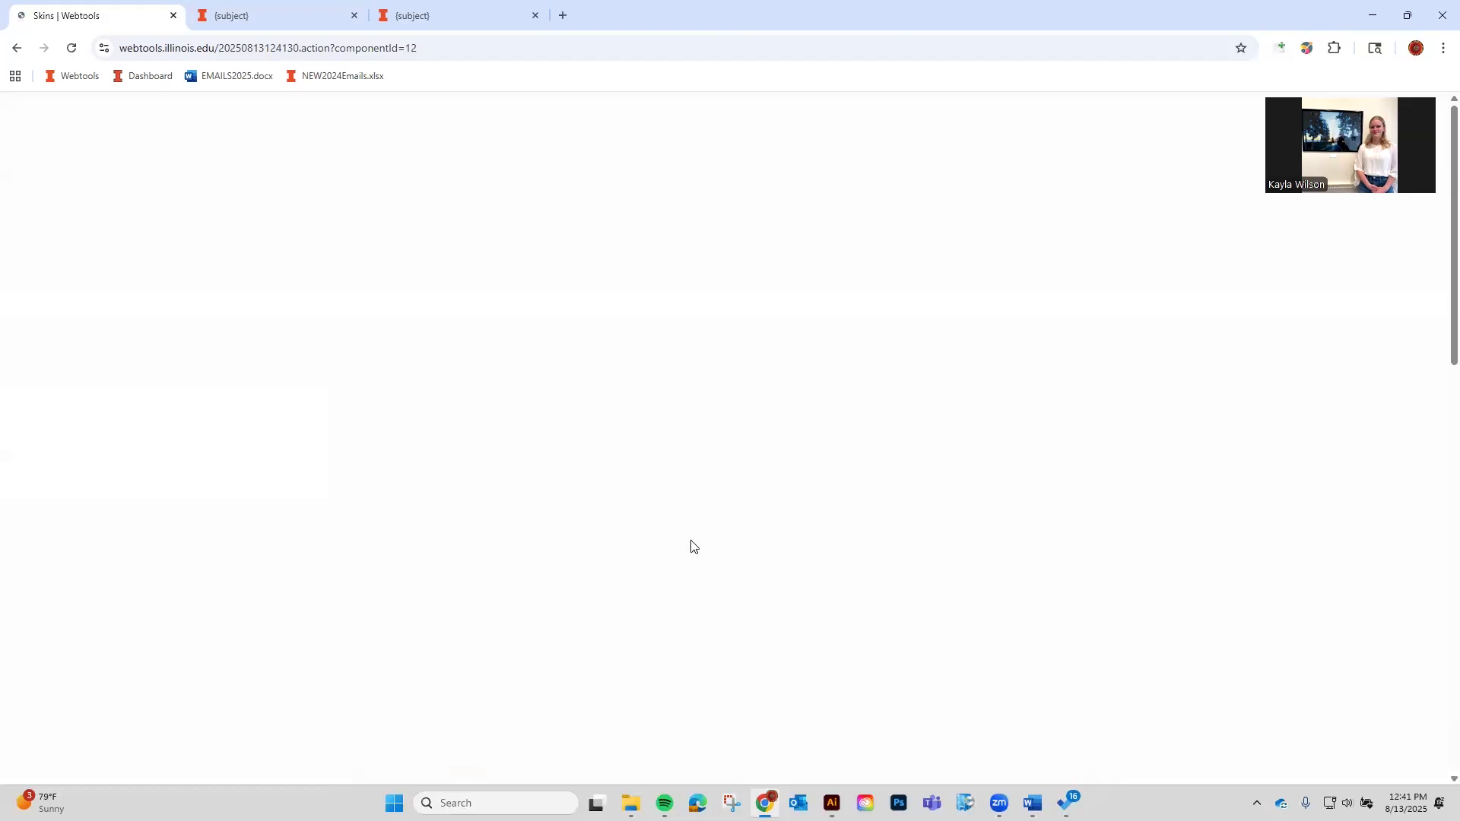
scroll(687, 549, "down", 1)
left_click(439, 470)
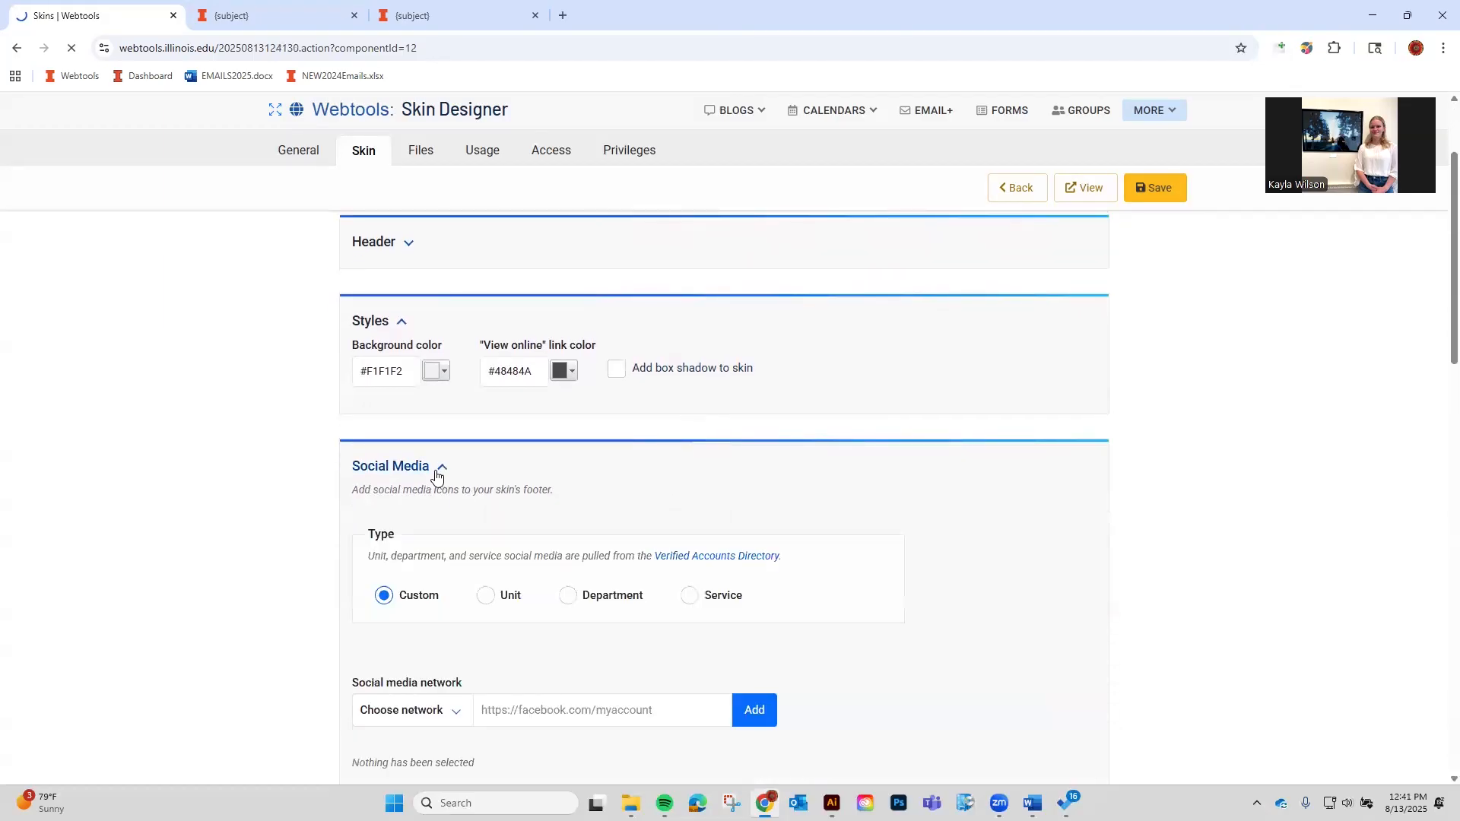
scroll(495, 482, "down", 2)
scroll(367, 529, "down", 3)
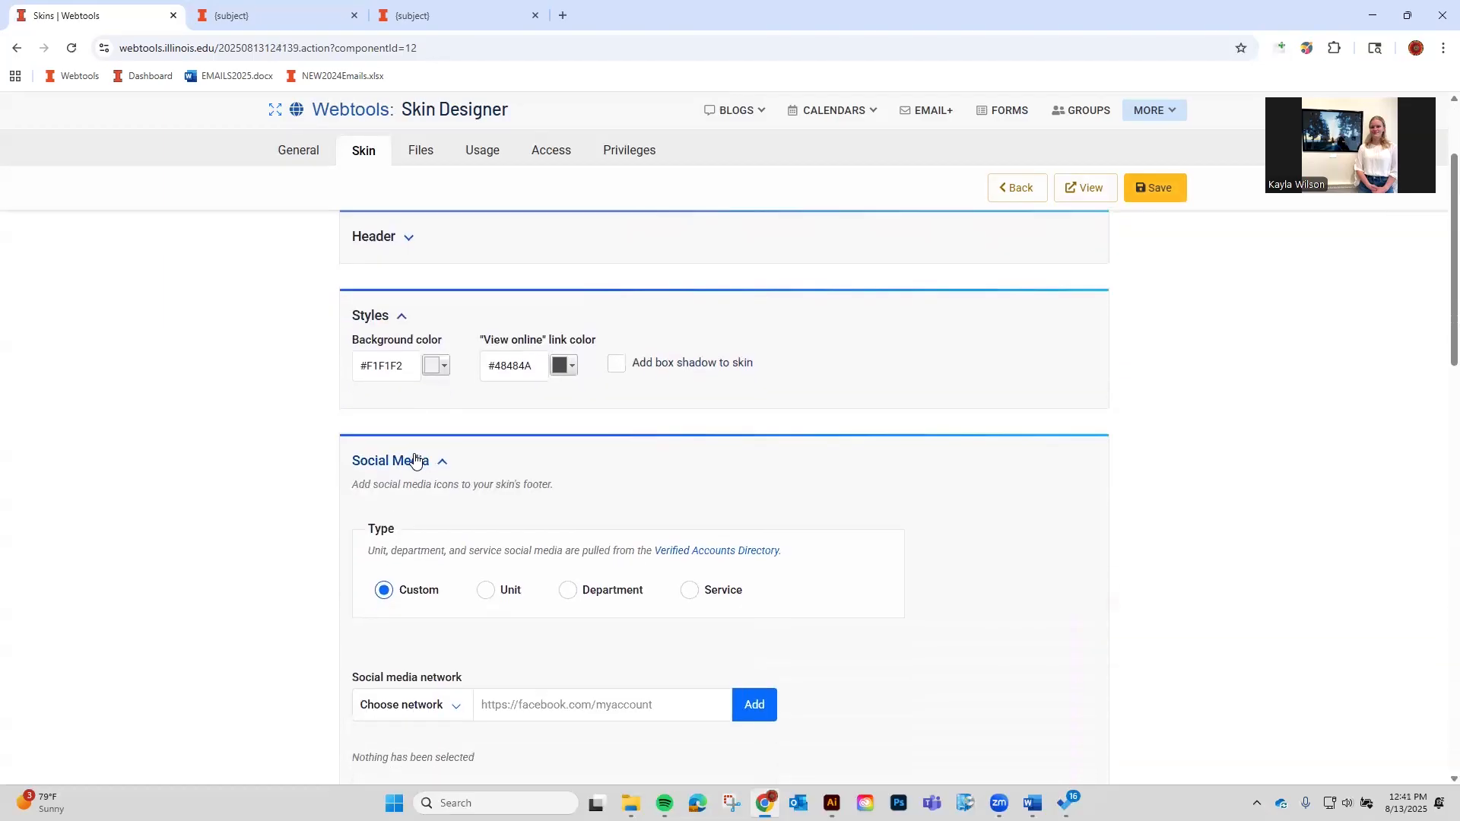
left_click(441, 390)
scroll(880, 649, "down", 1)
scroll(880, 646, "down", 5)
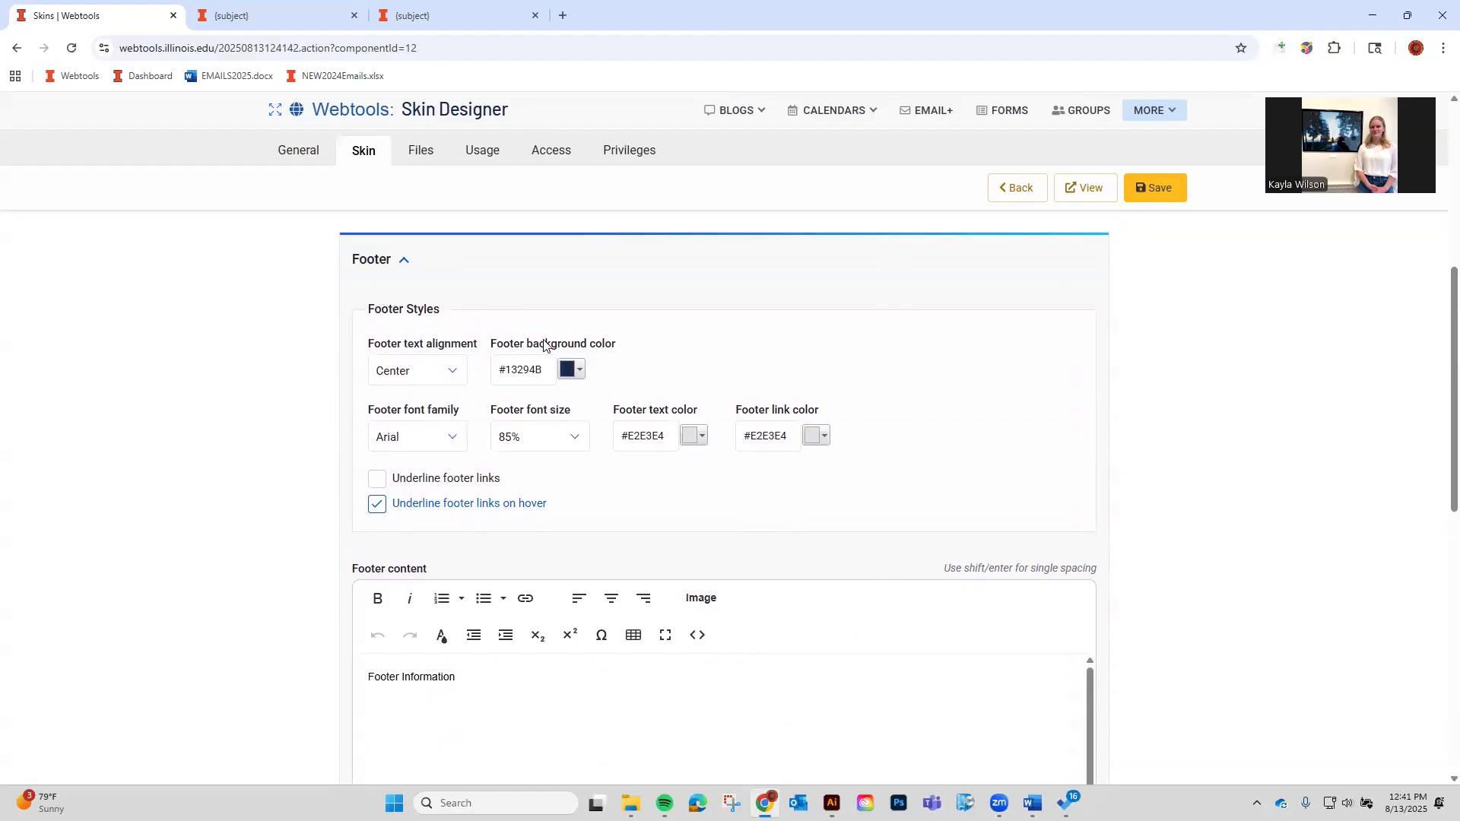
left_click(407, 372)
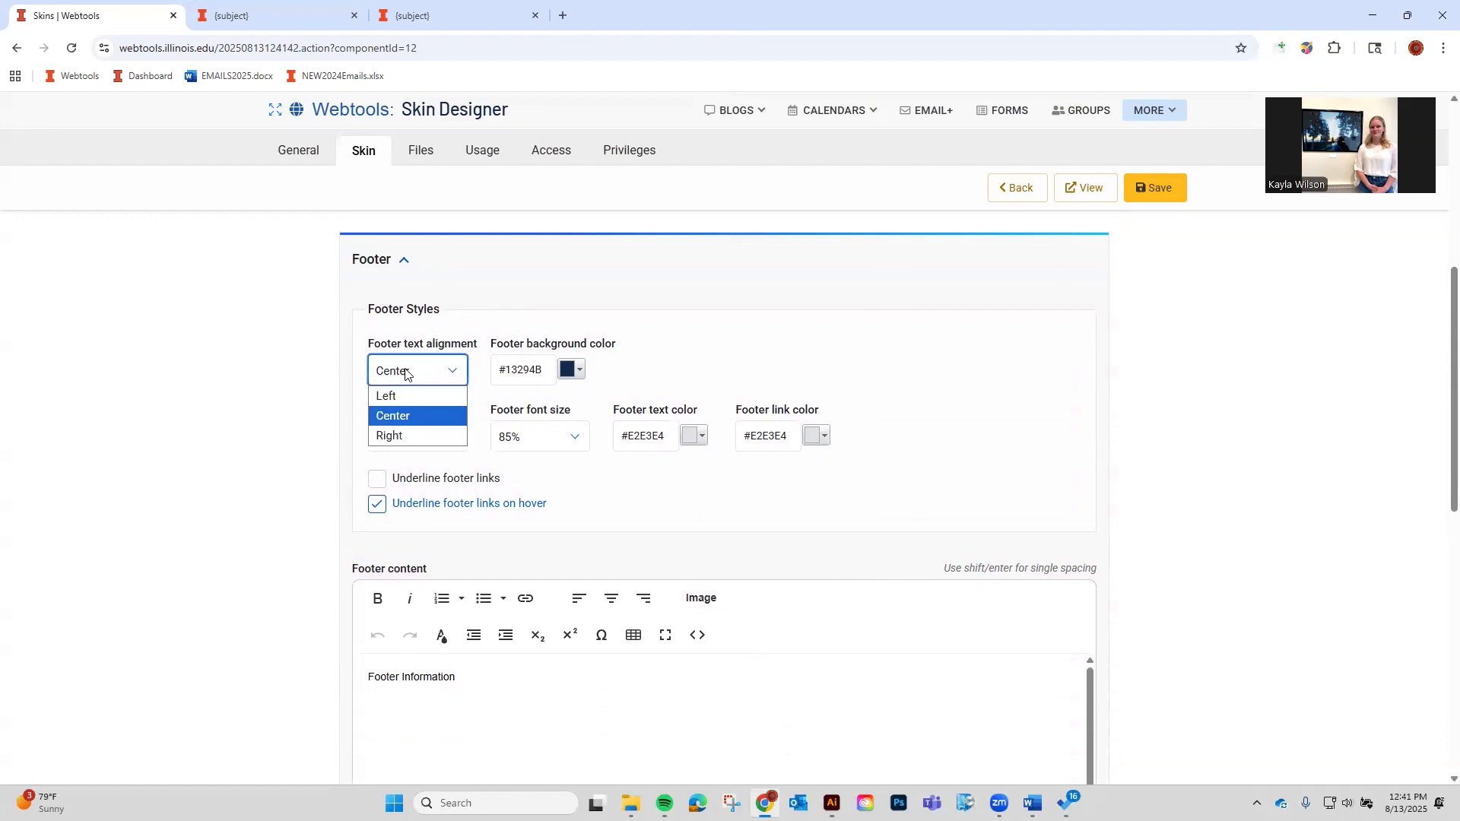
left_click(407, 373)
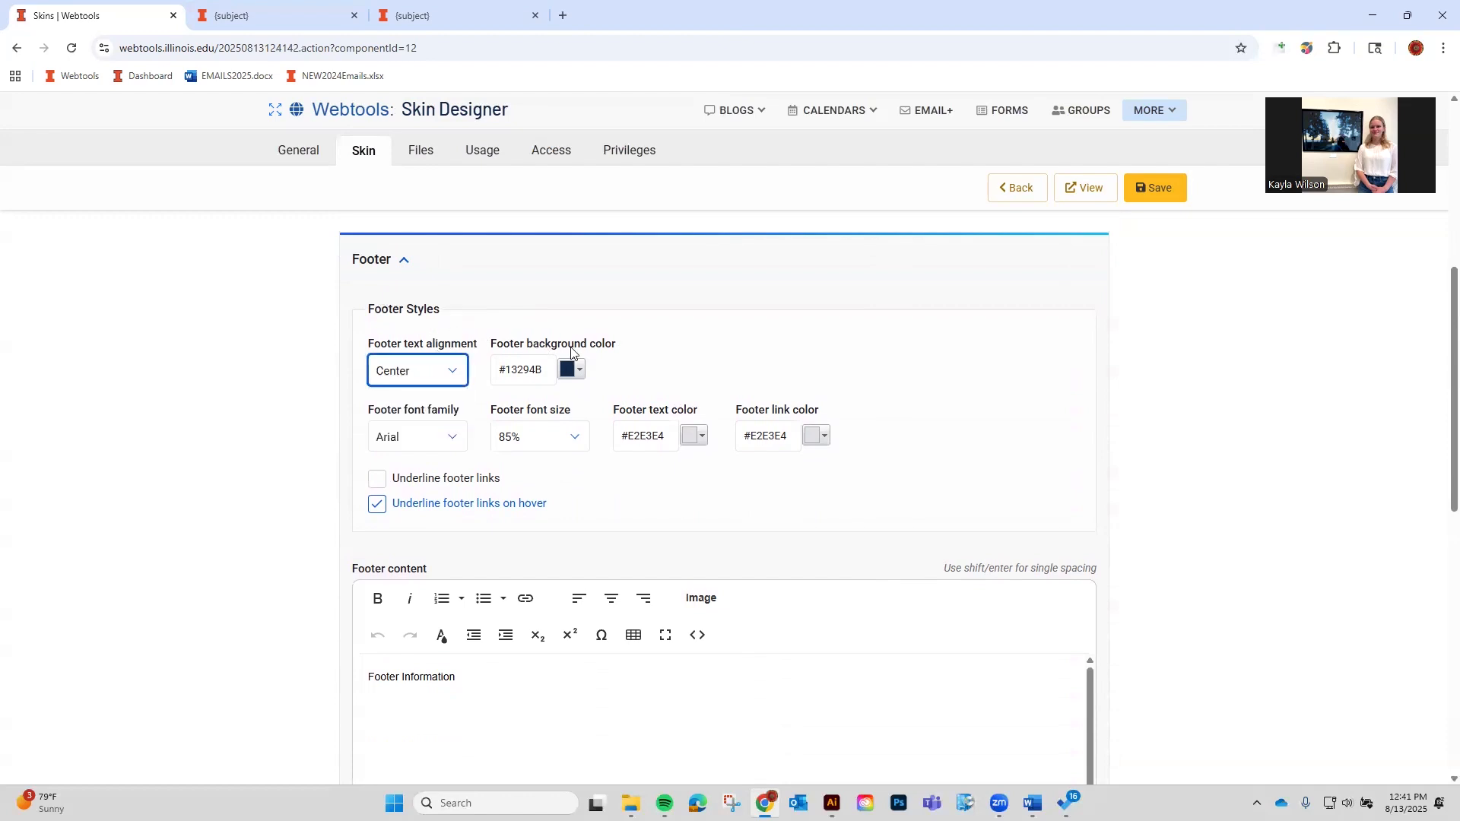
left_click(556, 438)
left_click(541, 448)
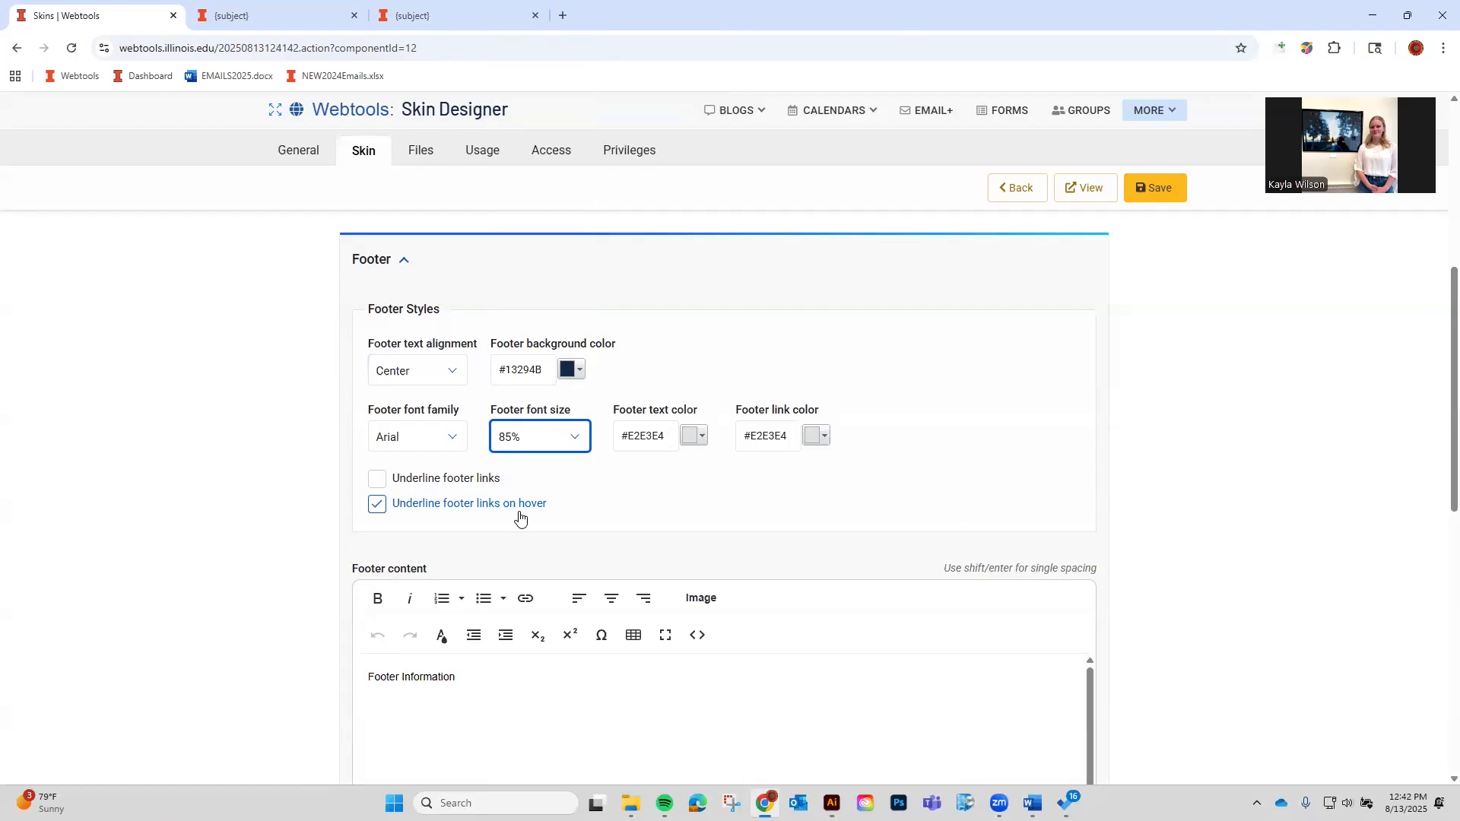
scroll(532, 521, "down", 1)
scroll(560, 561, "down", 2)
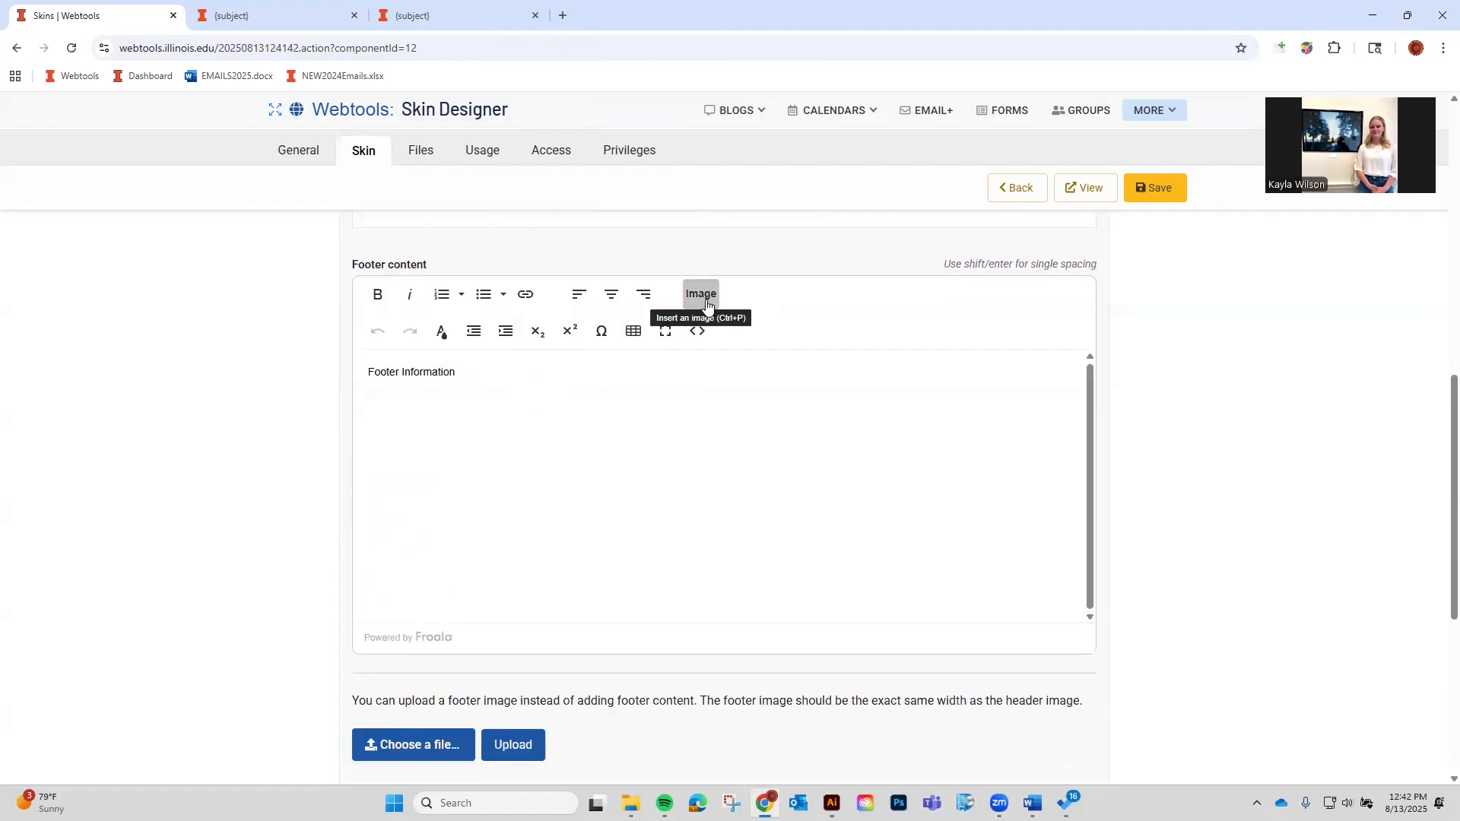
Load stratcom.illinois.edu in another tab and copy its footer address block.
left_click(537, 391)
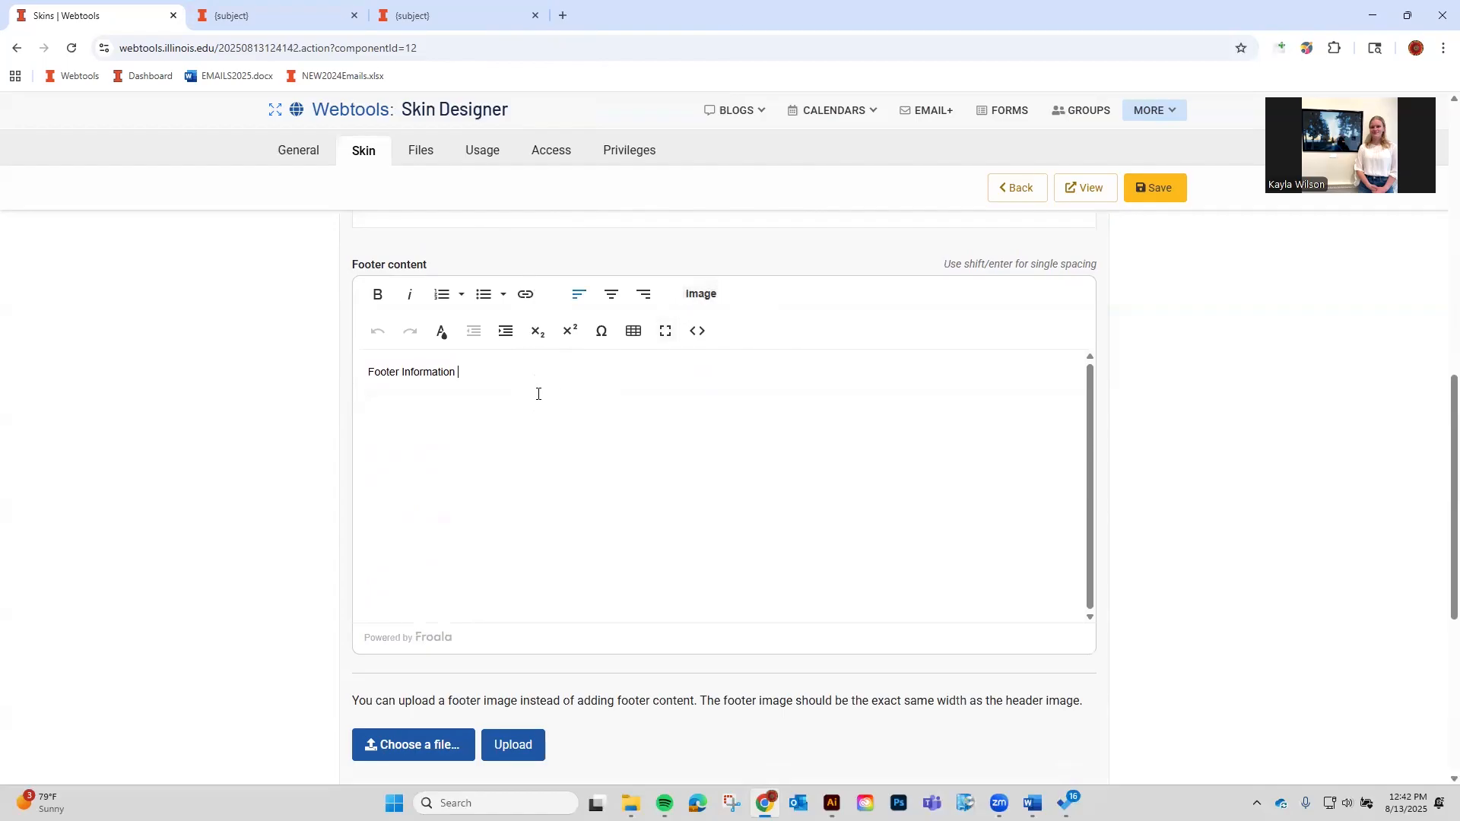
left_click(203, 6)
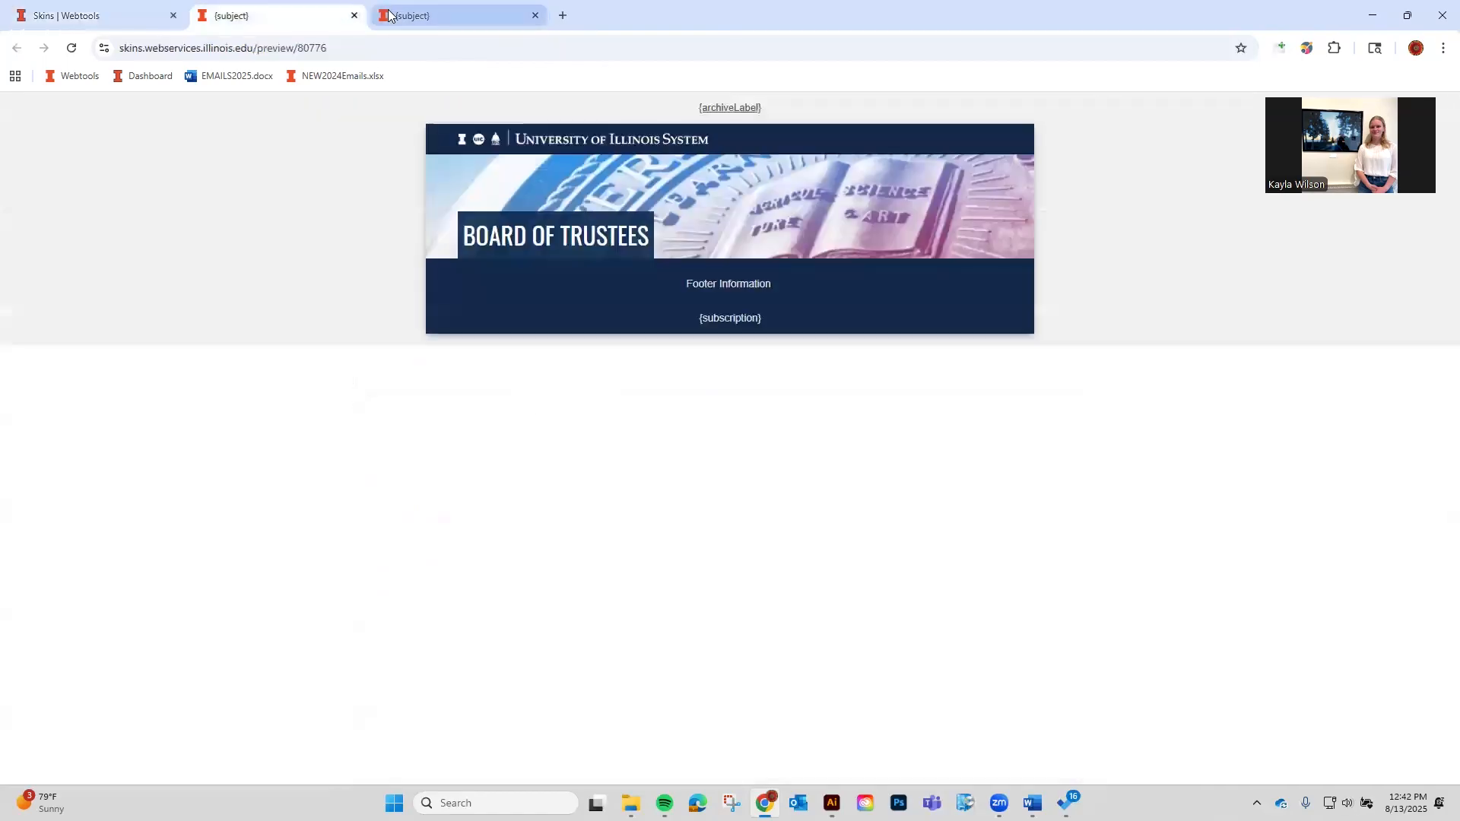
left_click(444, 24)
left_click(418, 46)
type("stra")
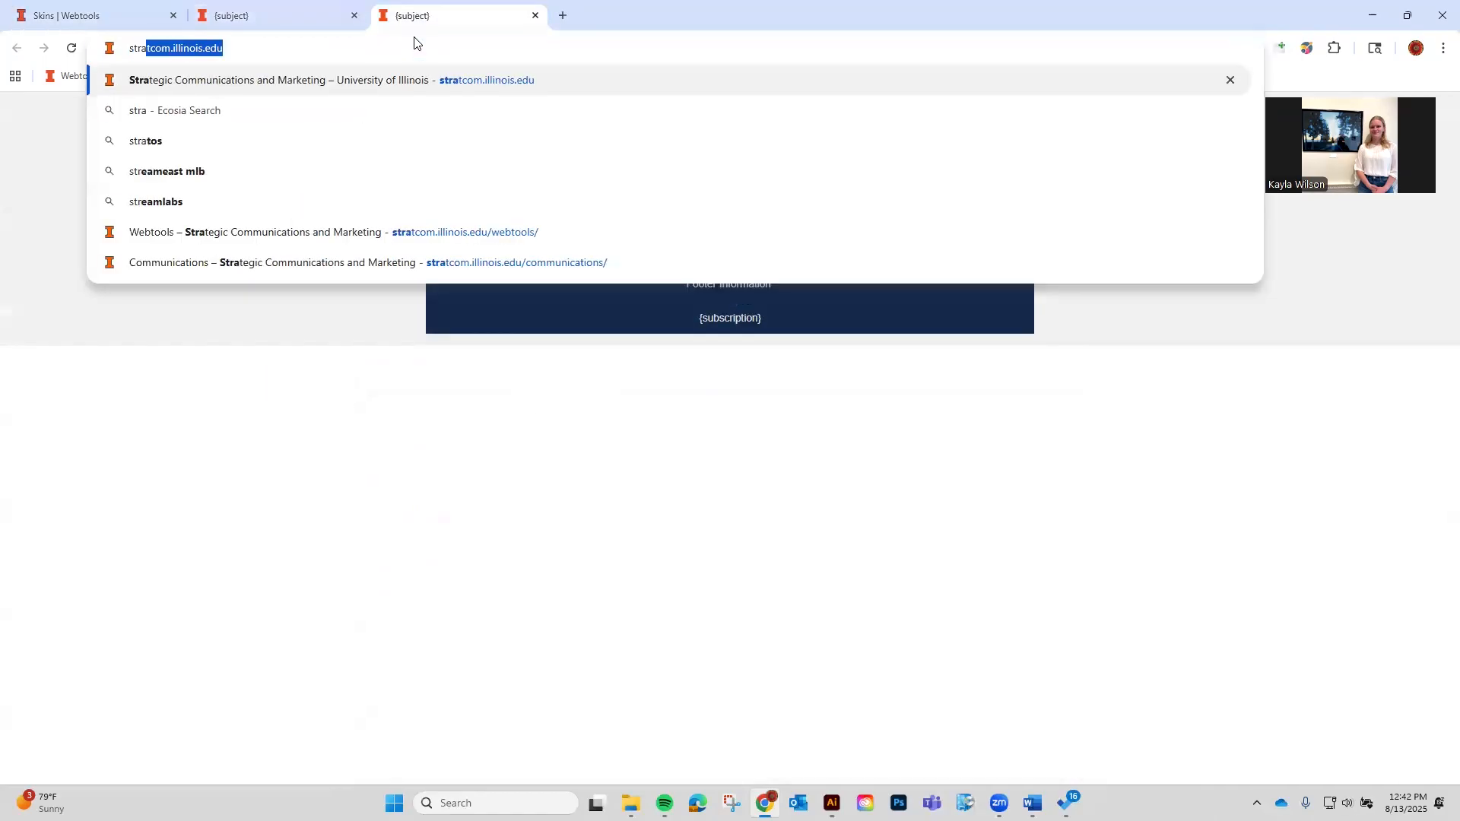
key("Return")
scroll(551, 489, "down", 20)
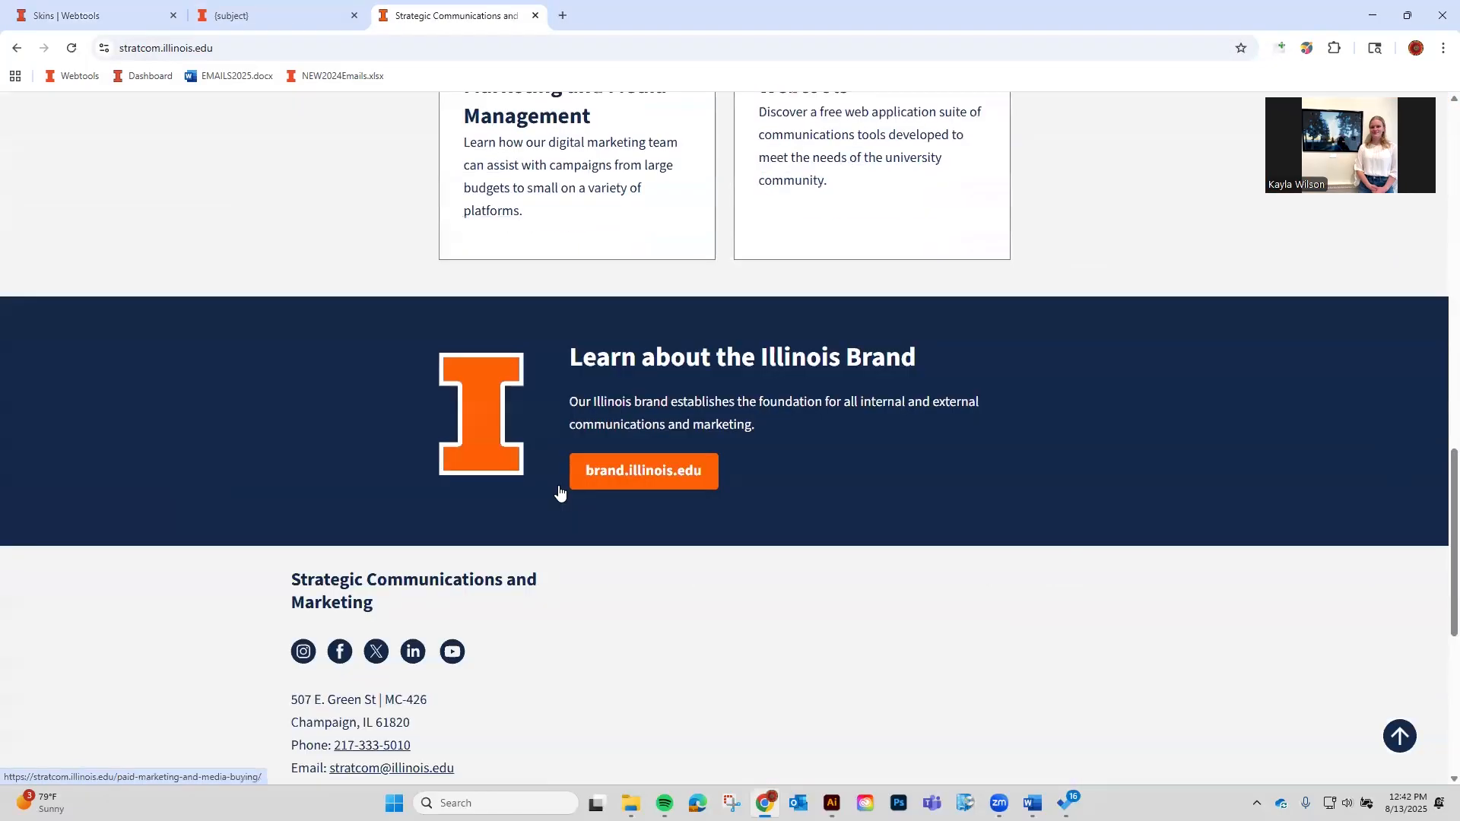
left_click_drag(555, 426, 248, 367)
key("ctrl+c")
Replace the Footer content placeholder text with the pasted Strategic Communications contact details.
left_click(89, 7)
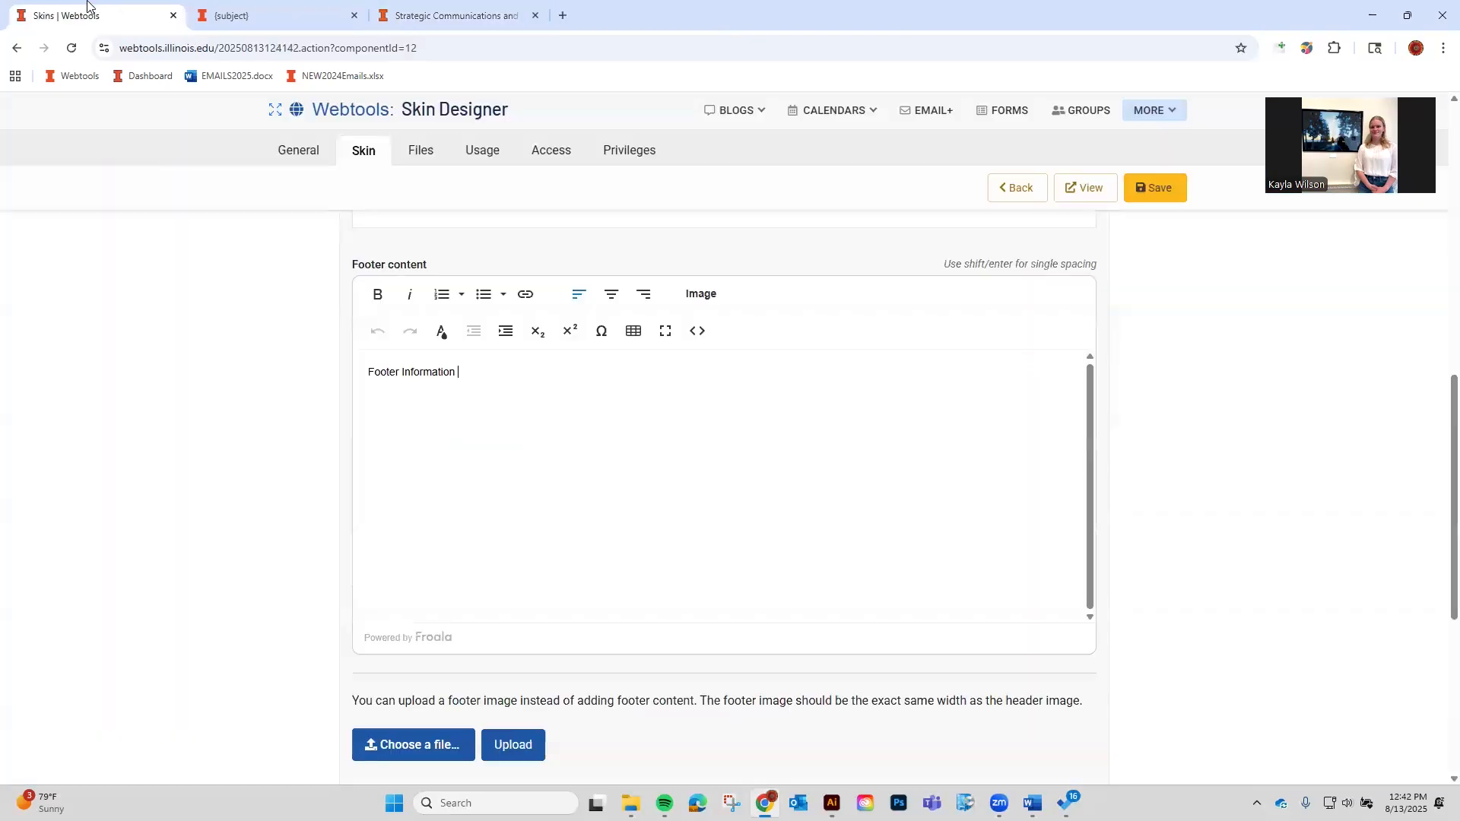
key("ctrl+a")
key("ctrl+v")
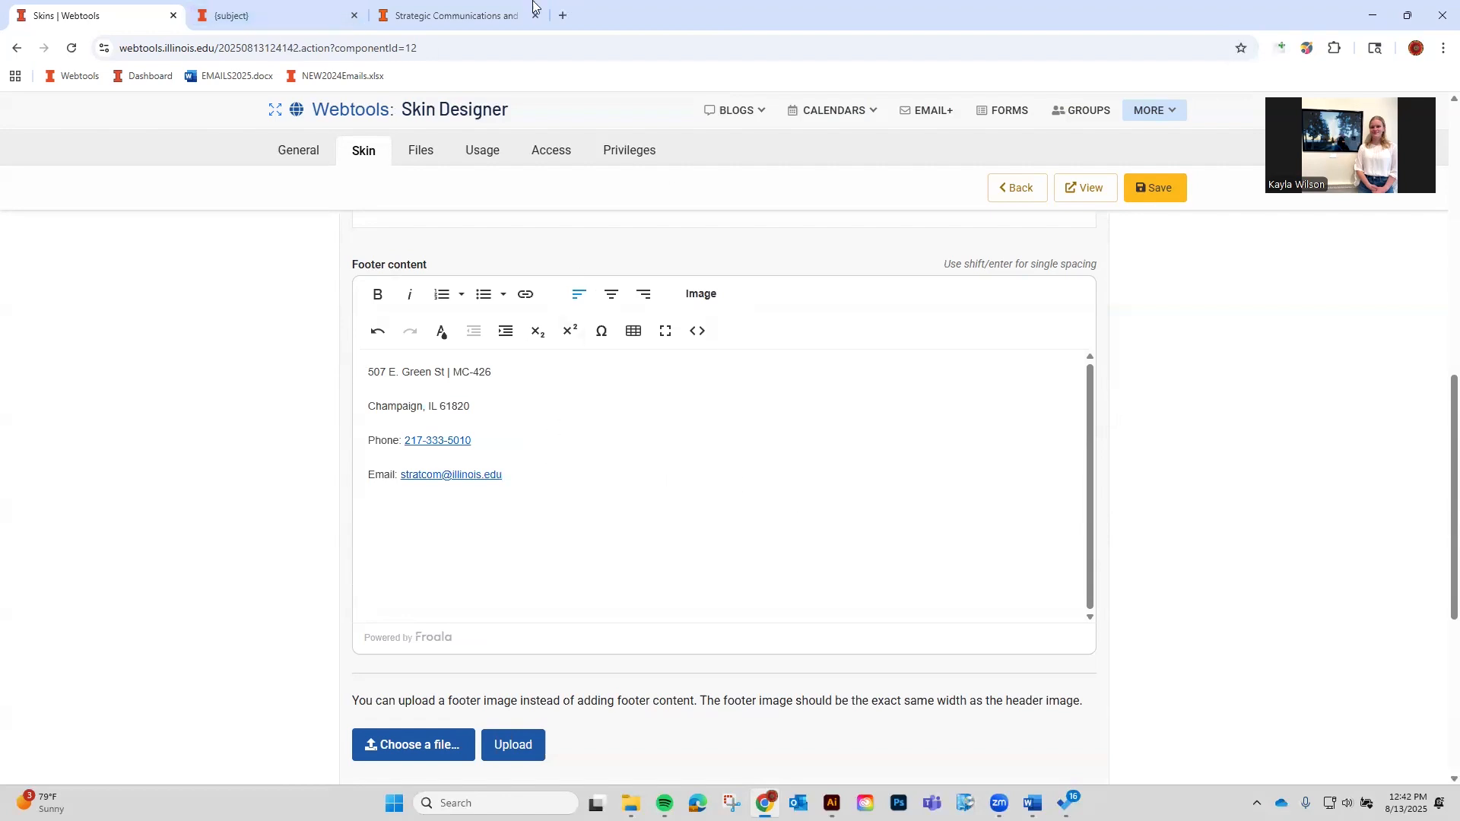
left_click(487, 7)
left_click(114, 12)
key("ctrl+a")
key("ctrl+c")
key("BackSpace")
key("ctrl+v")
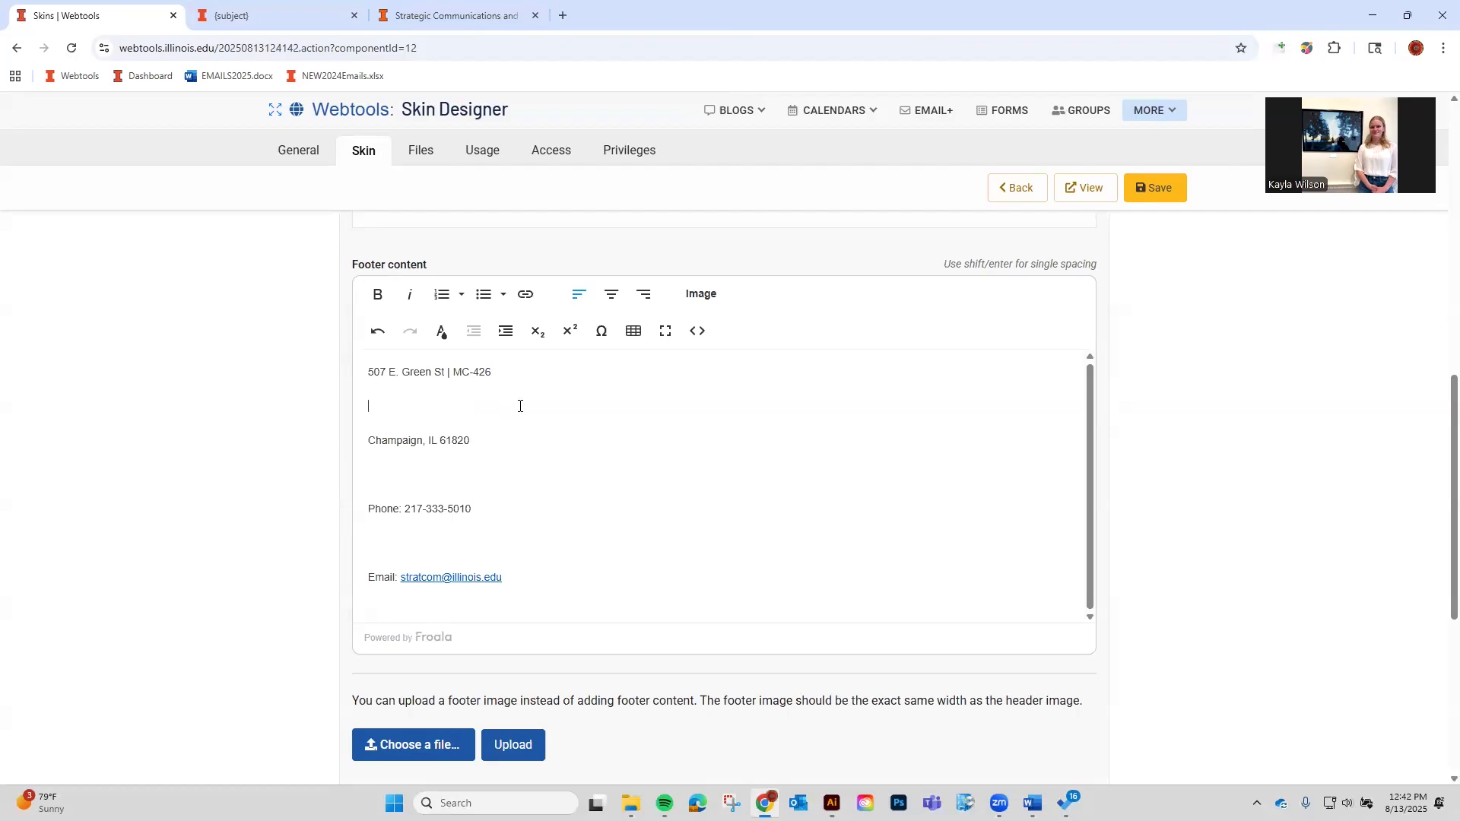
Remove blank lines and add a | separator to fit the address onto three lines, then save.
key("Delete")
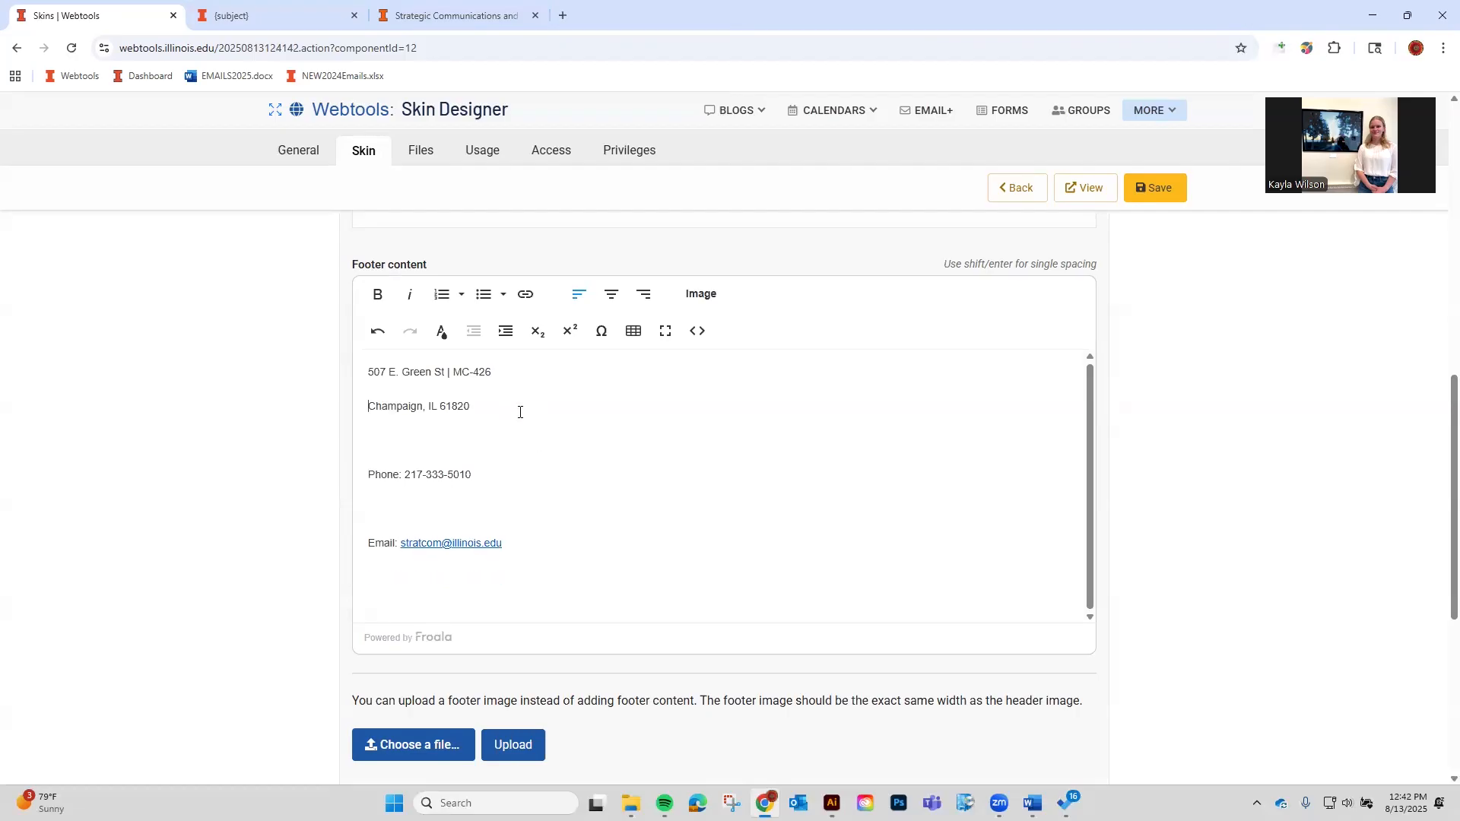
key("Delete")
key("Delete")
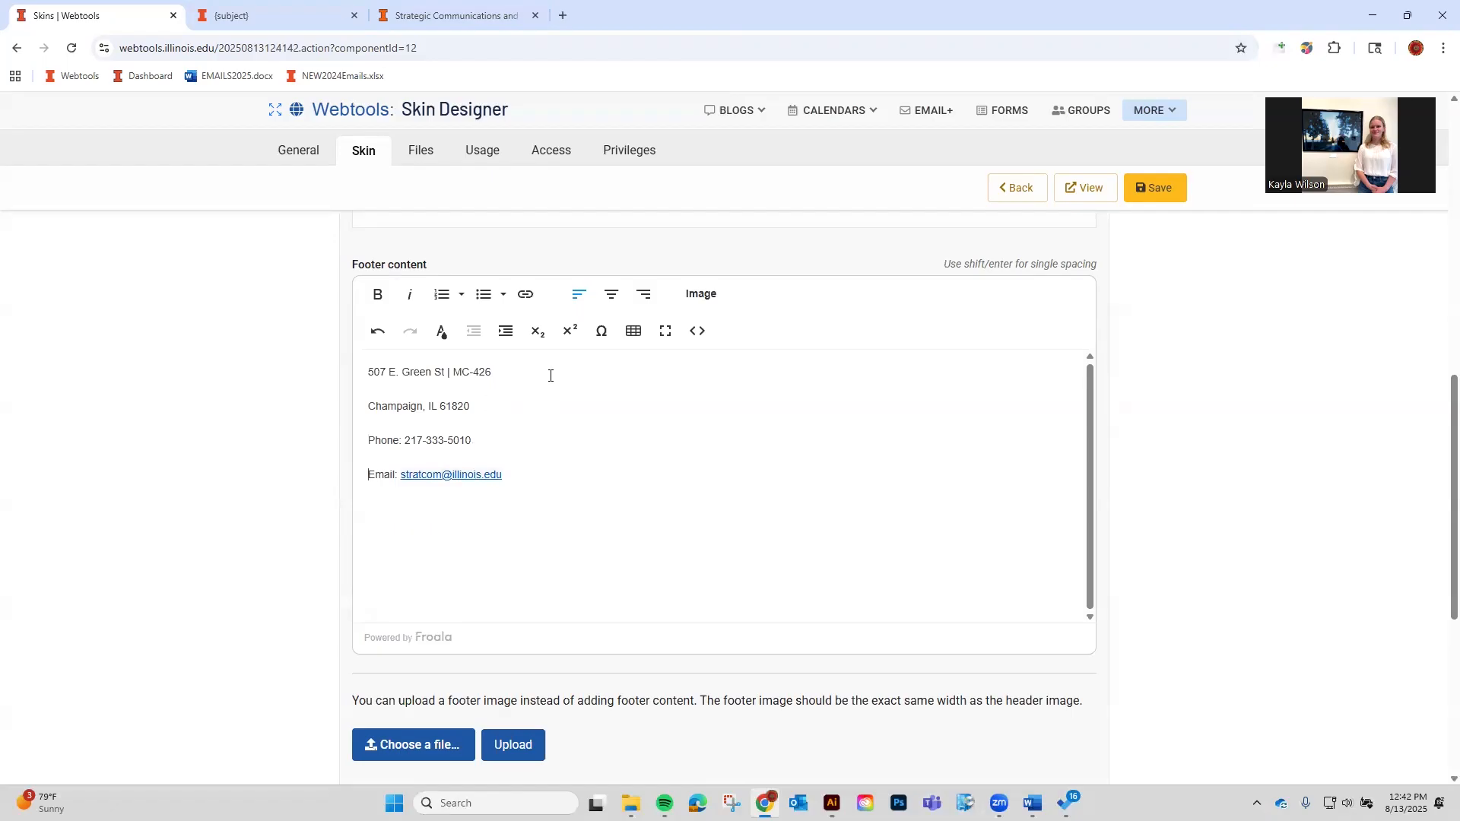
left_click(447, 370)
type("|")
key("shift+Return")
key("Delete")
key("Delete")
left_click(534, 415)
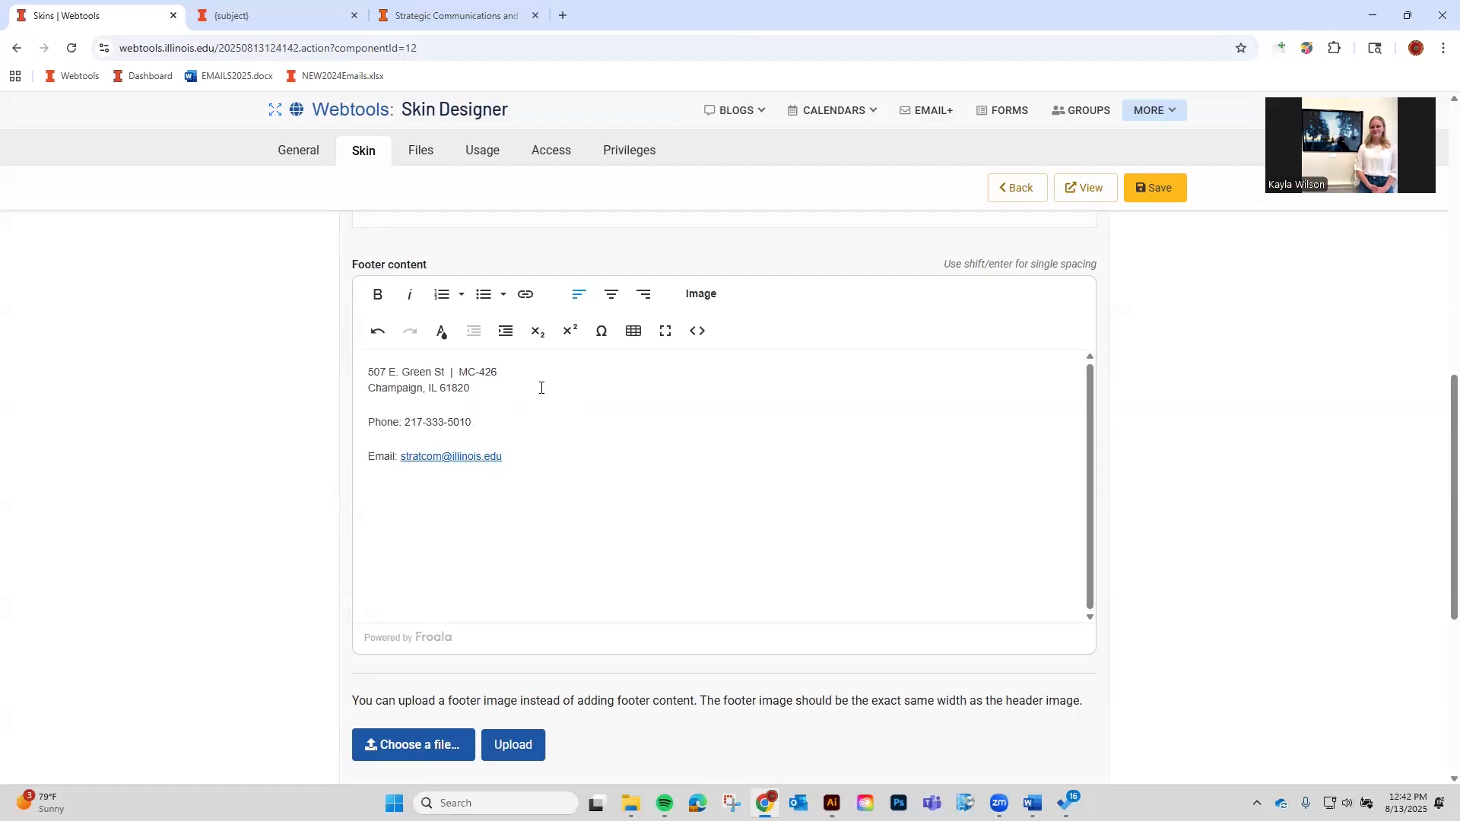
key("Delete")
key("shift+Return")
key("Delete")
key("Delete")
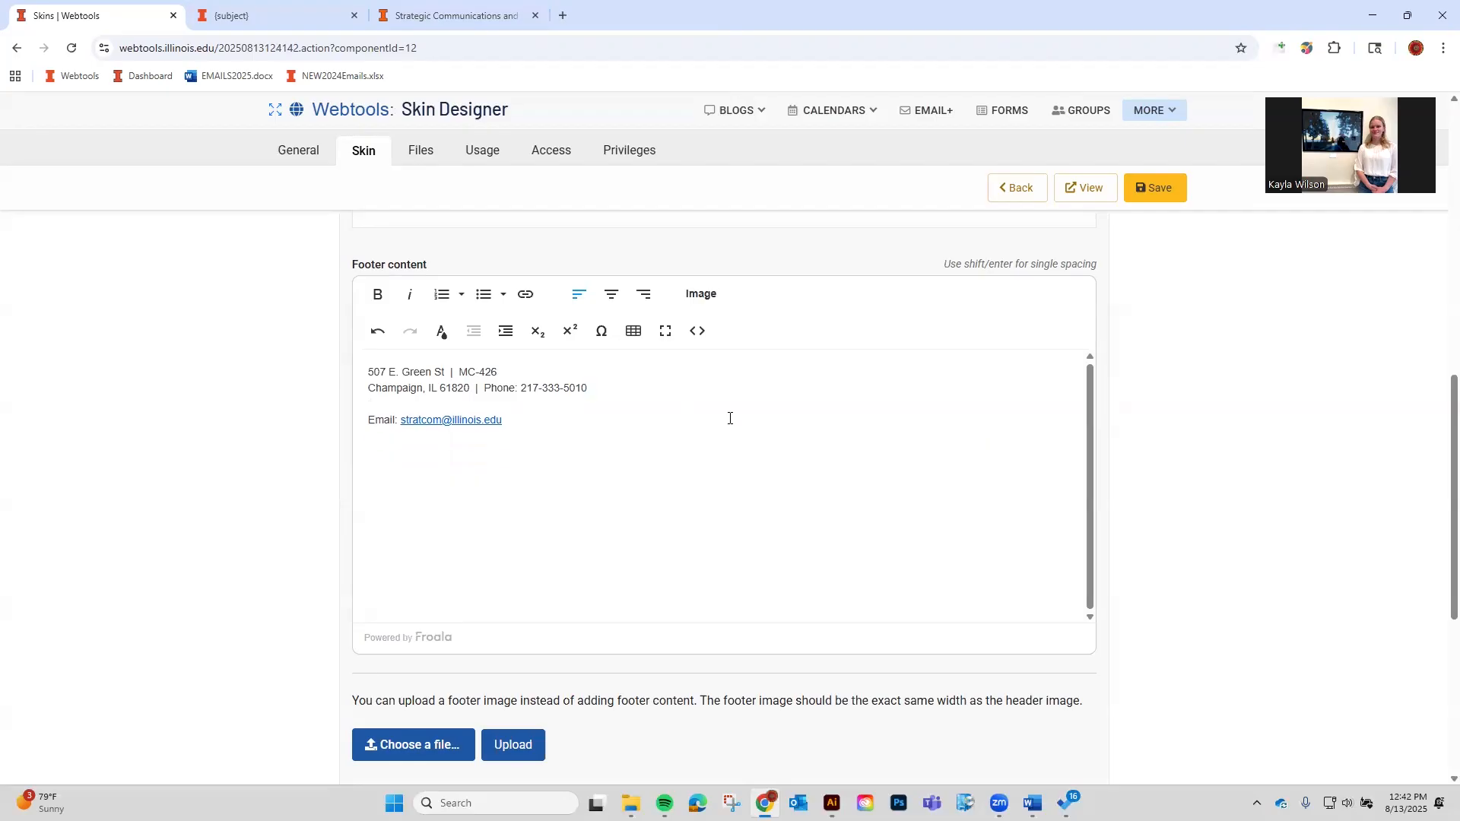
left_click(1139, 187)
scroll(1042, 440, "up", 2)
Upload the Amazon Newsletter800 image as the footer image and preview the skin.
scroll(1045, 439, "down", 1)
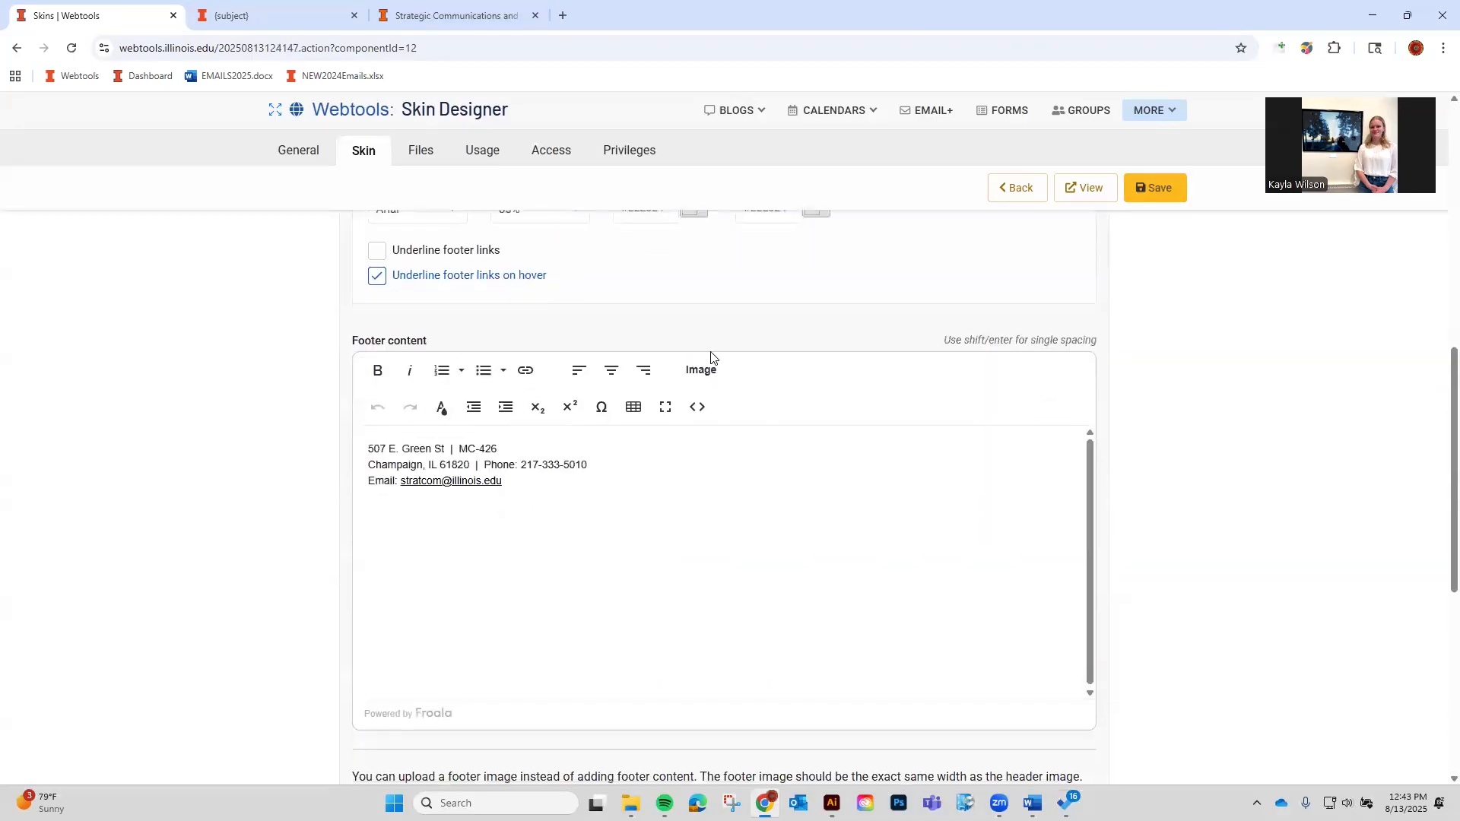
scroll(903, 648, "down", 2)
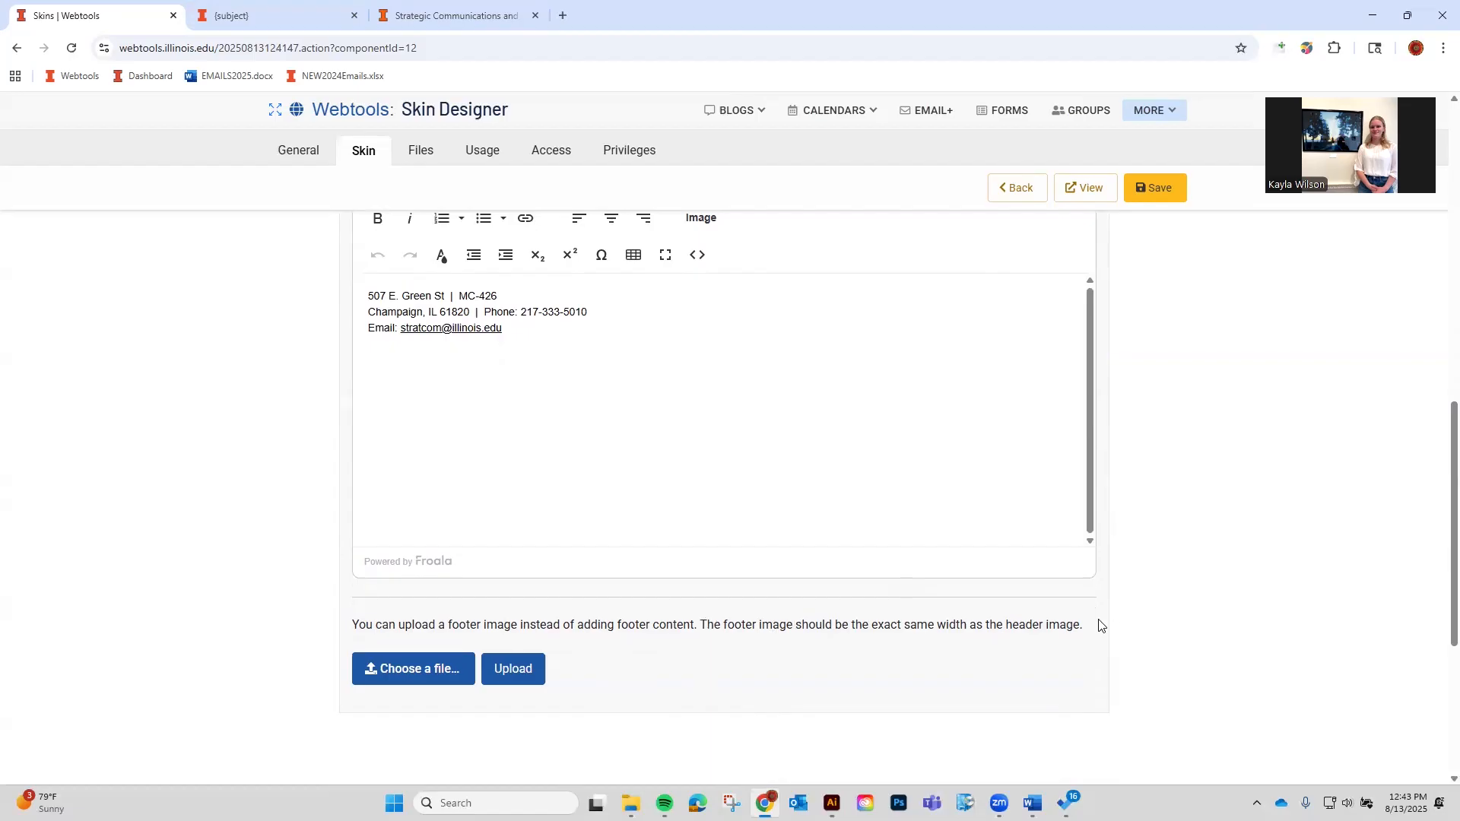
left_click(409, 669)
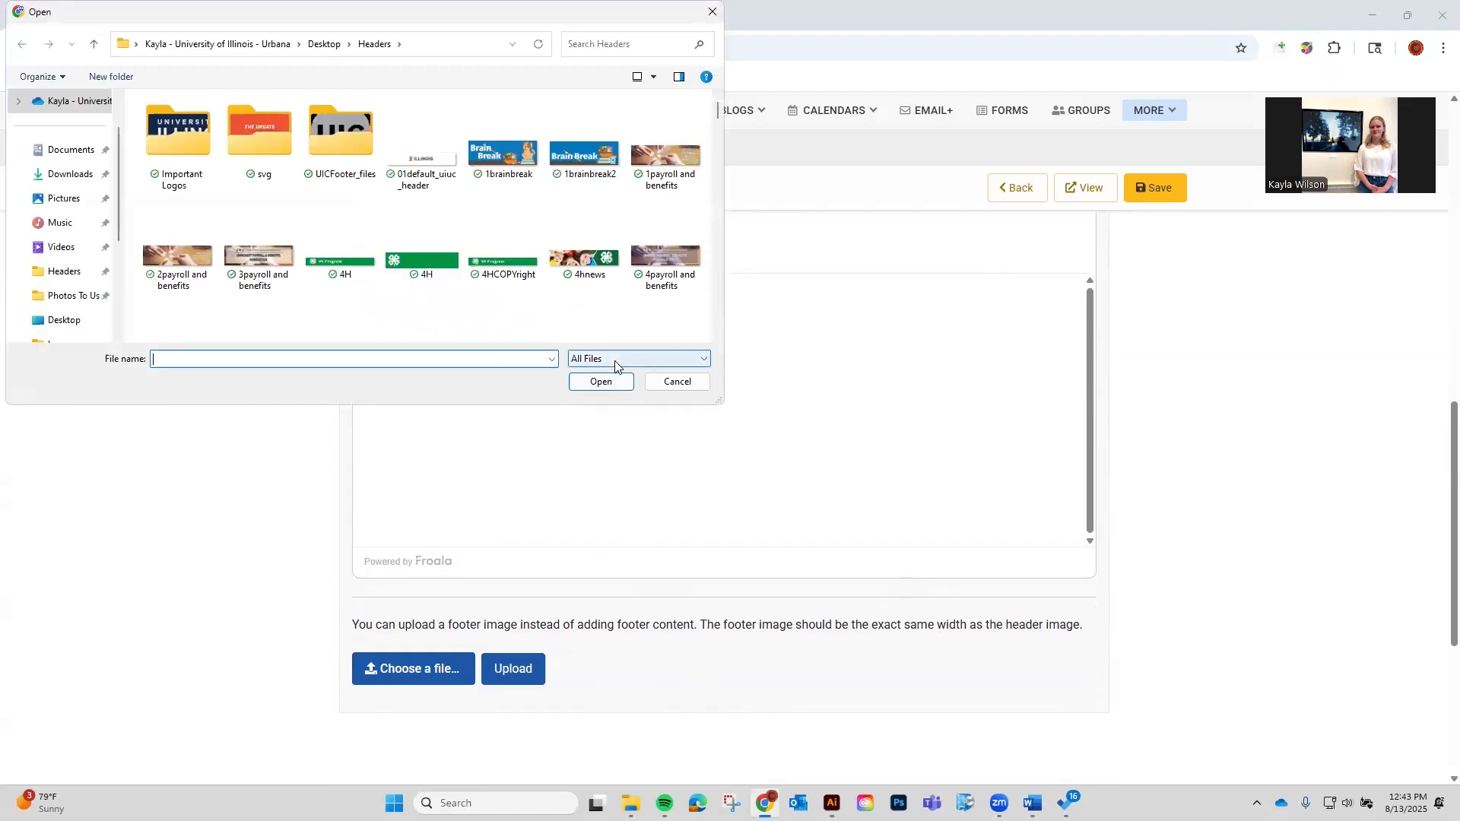
scroll(696, 268, "down", 2)
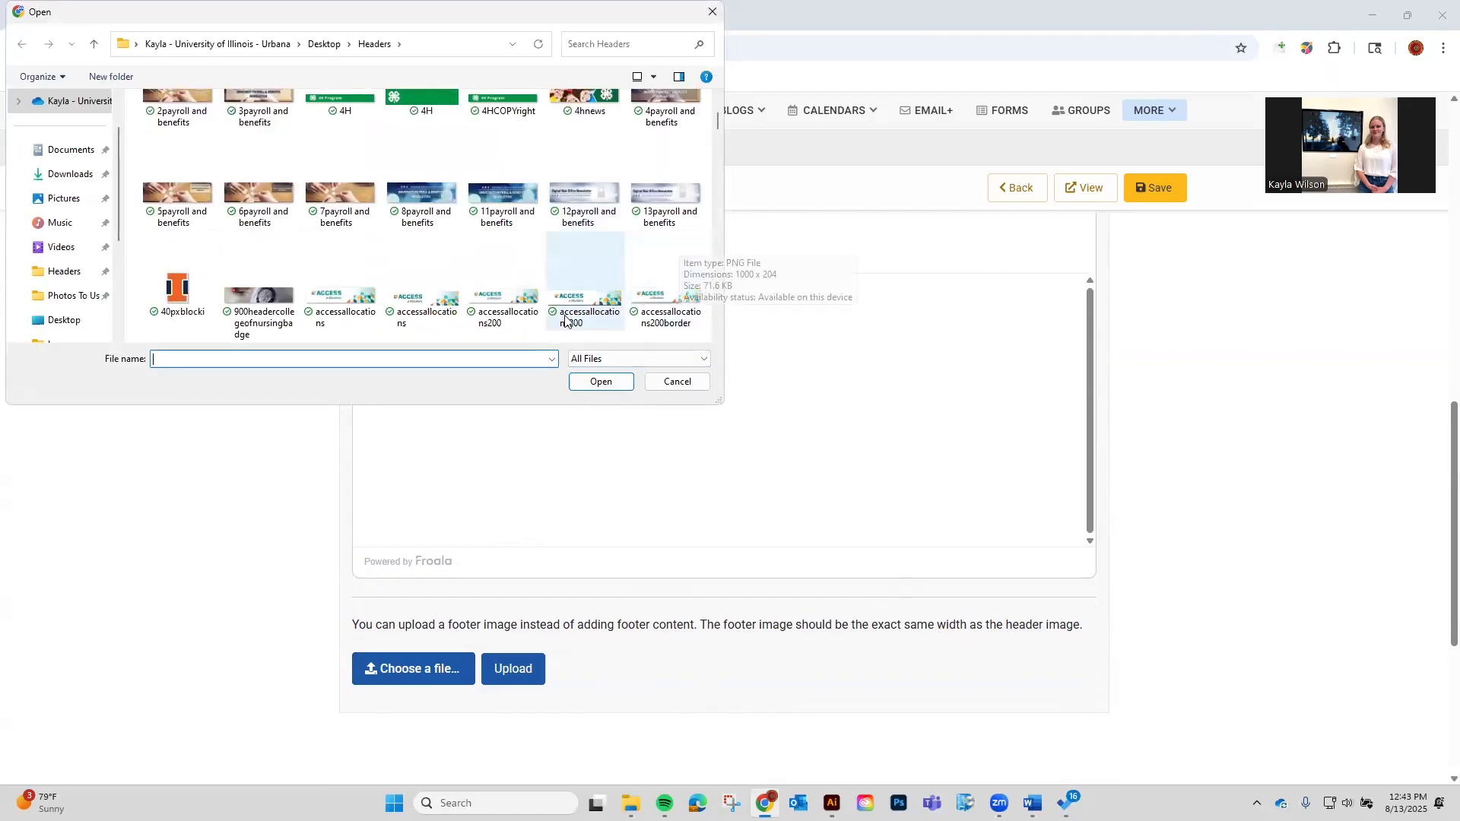
scroll(415, 320, "down", 2)
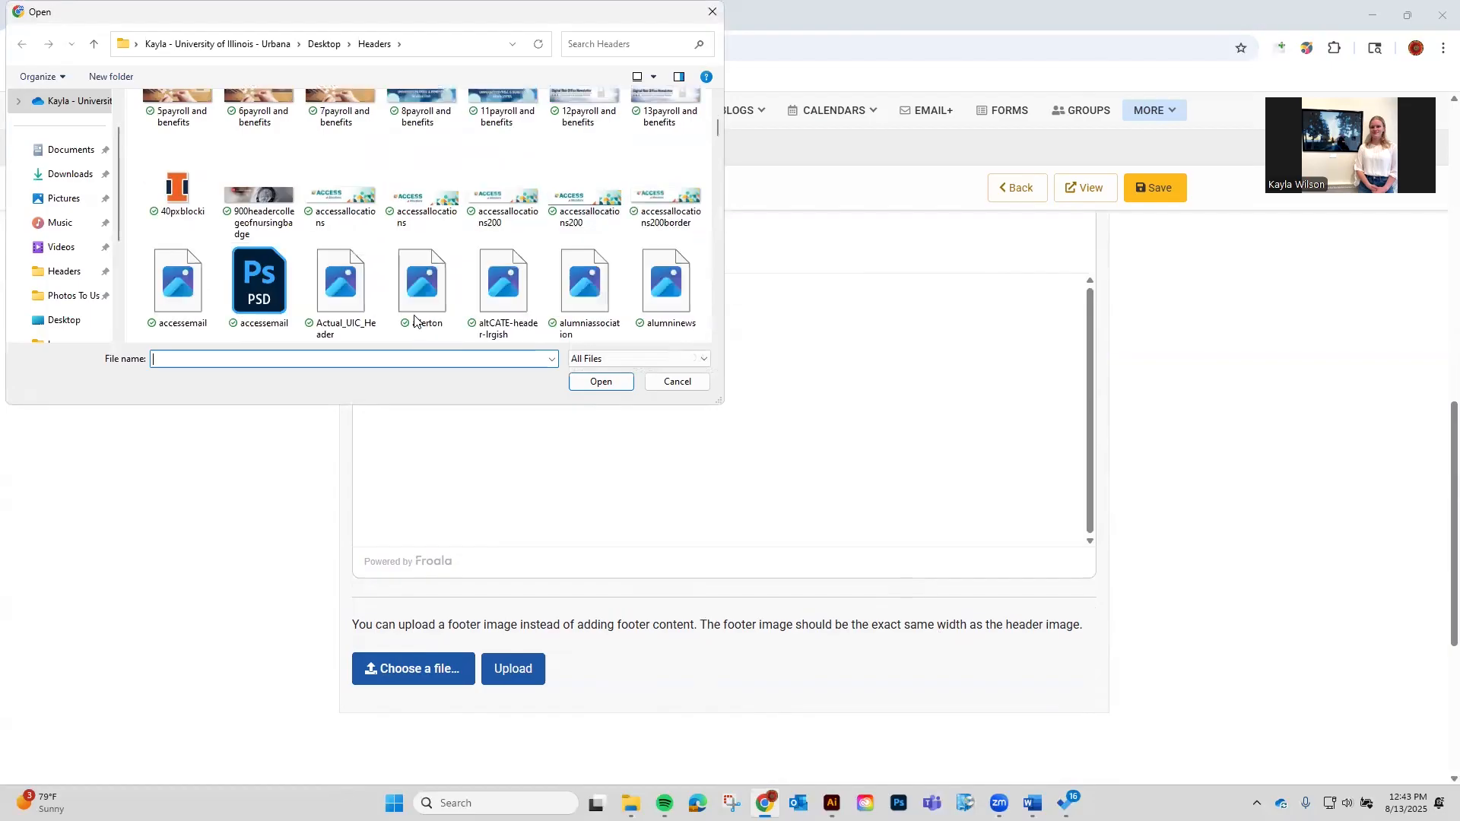
scroll(414, 319, "down", 1)
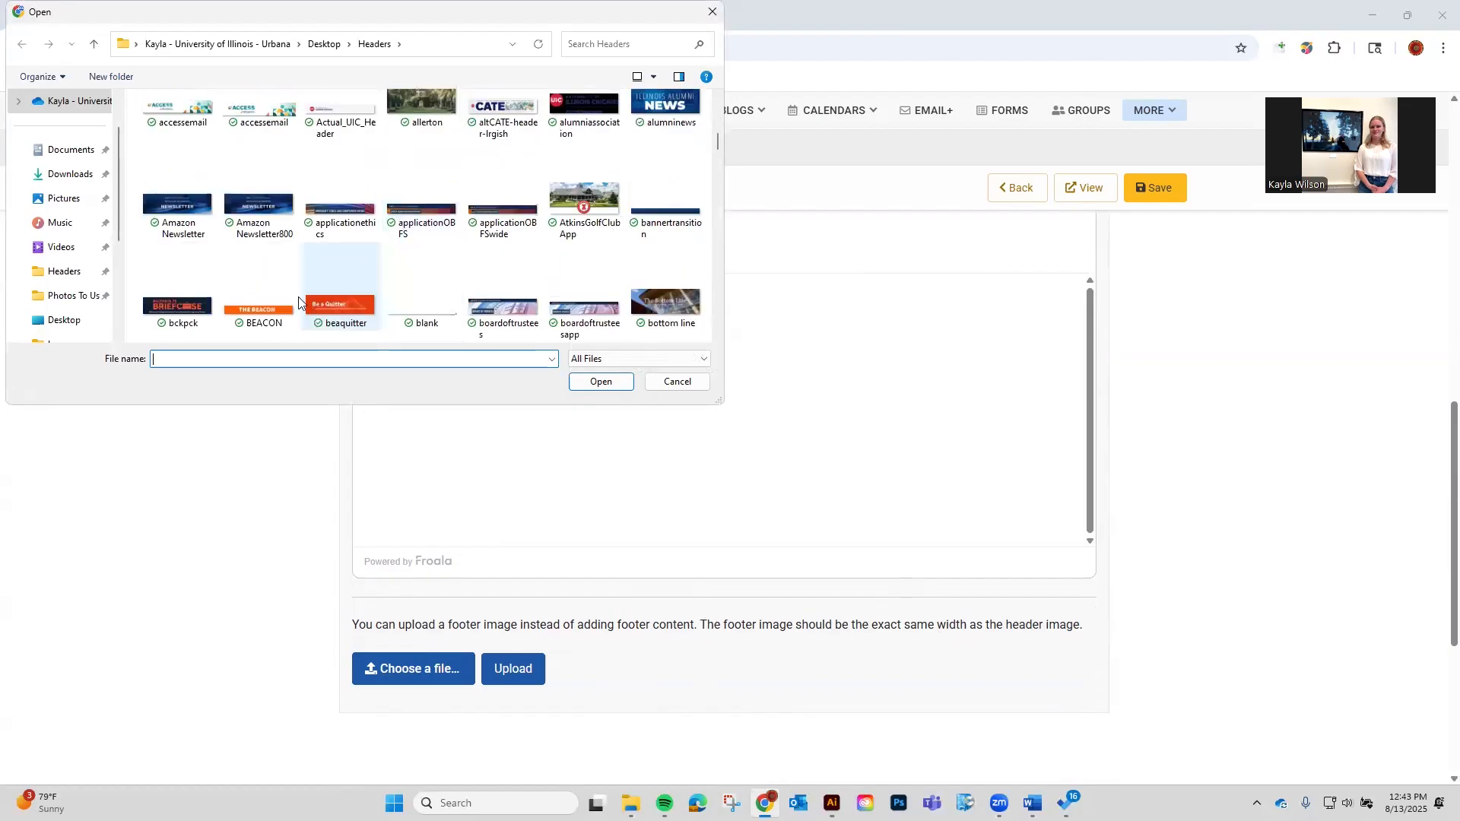
left_click(259, 202)
left_click(589, 383)
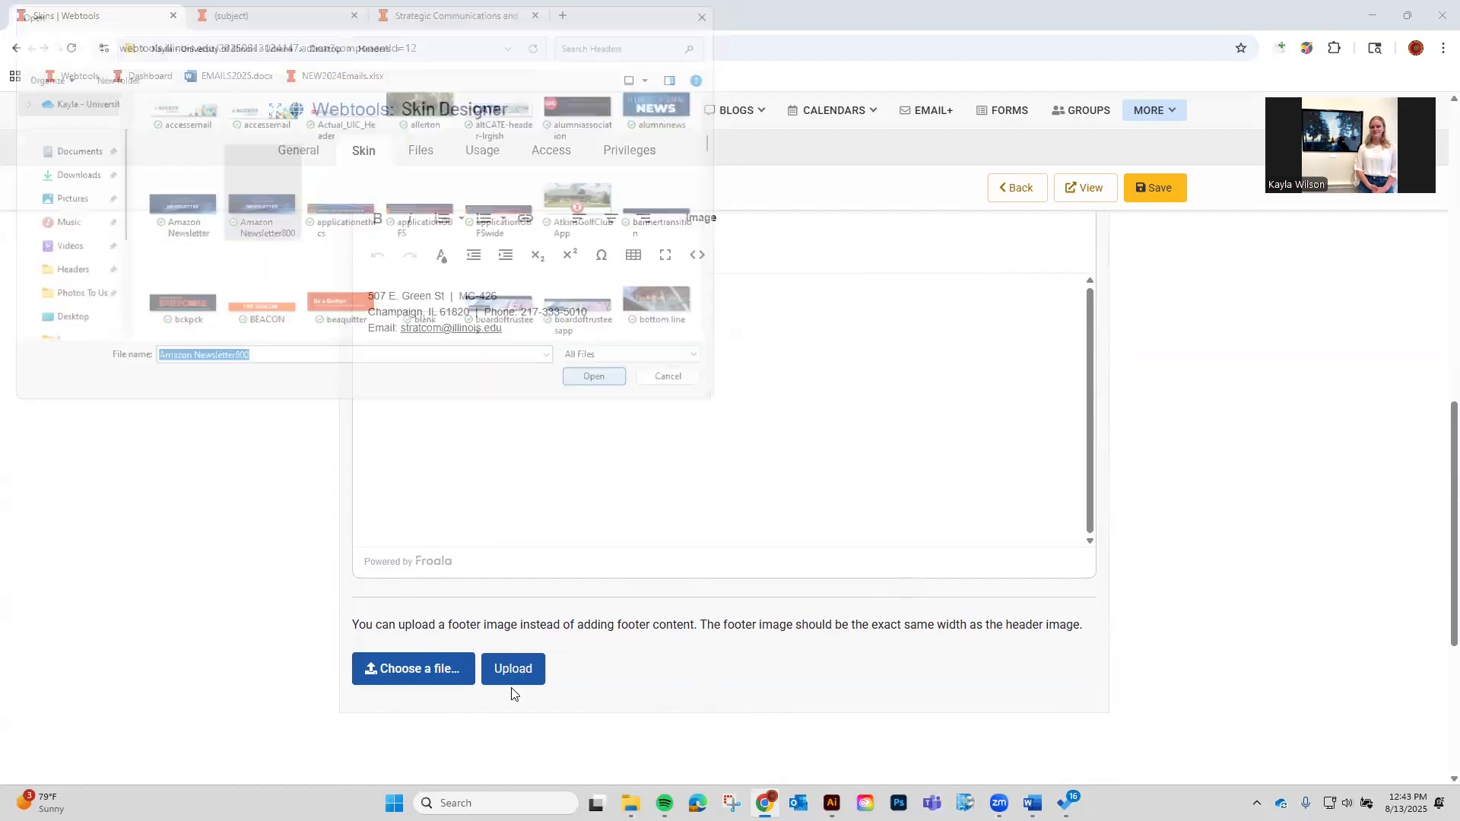
scroll(560, 615, "up", 4)
scroll(563, 612, "down", 5)
left_click(597, 587)
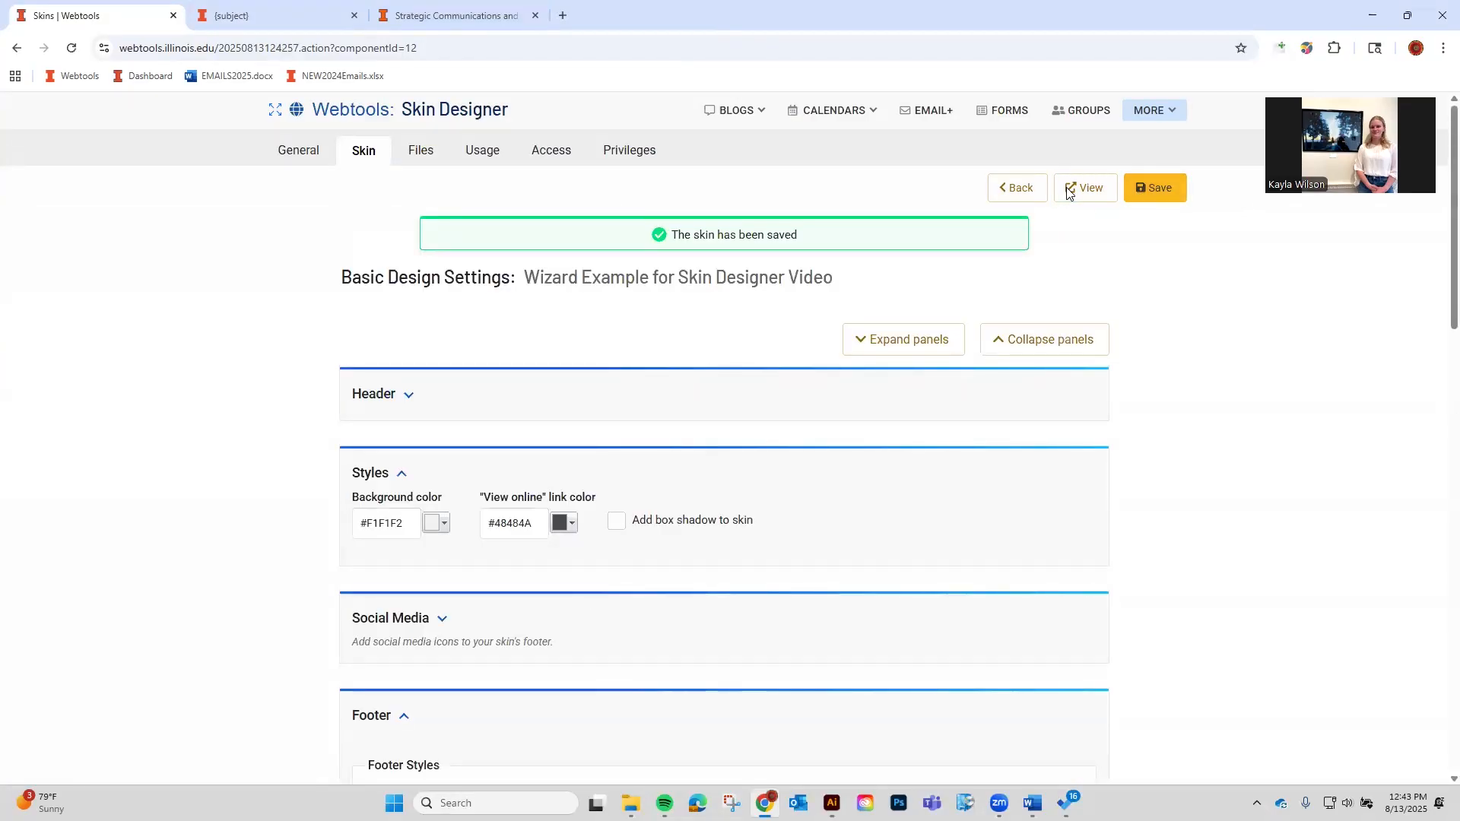
left_click(1067, 187)
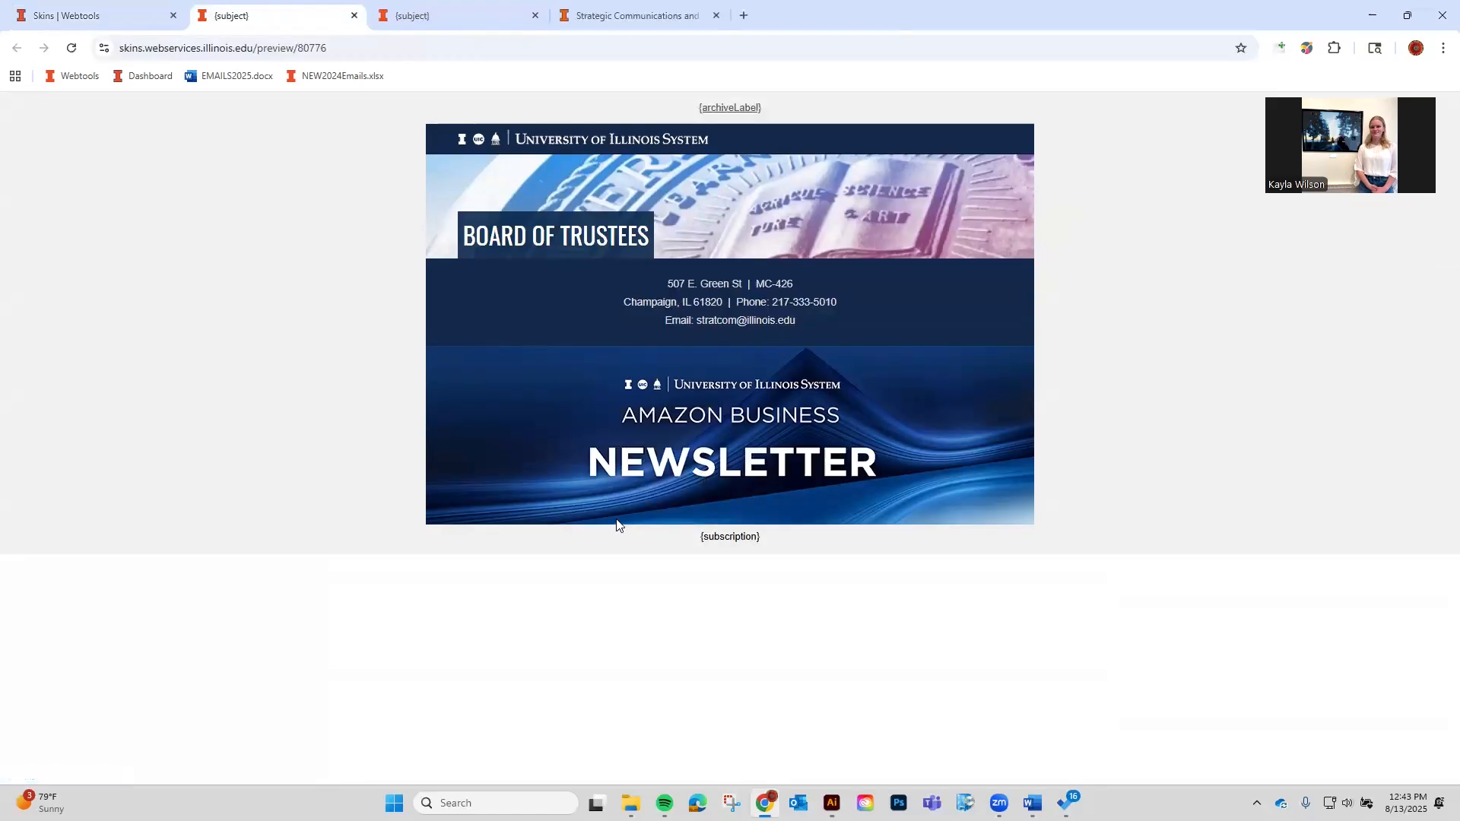
Delete the uploaded footer image and save the skin's design.
left_click(69, 15)
scroll(1079, 546, "down", 5)
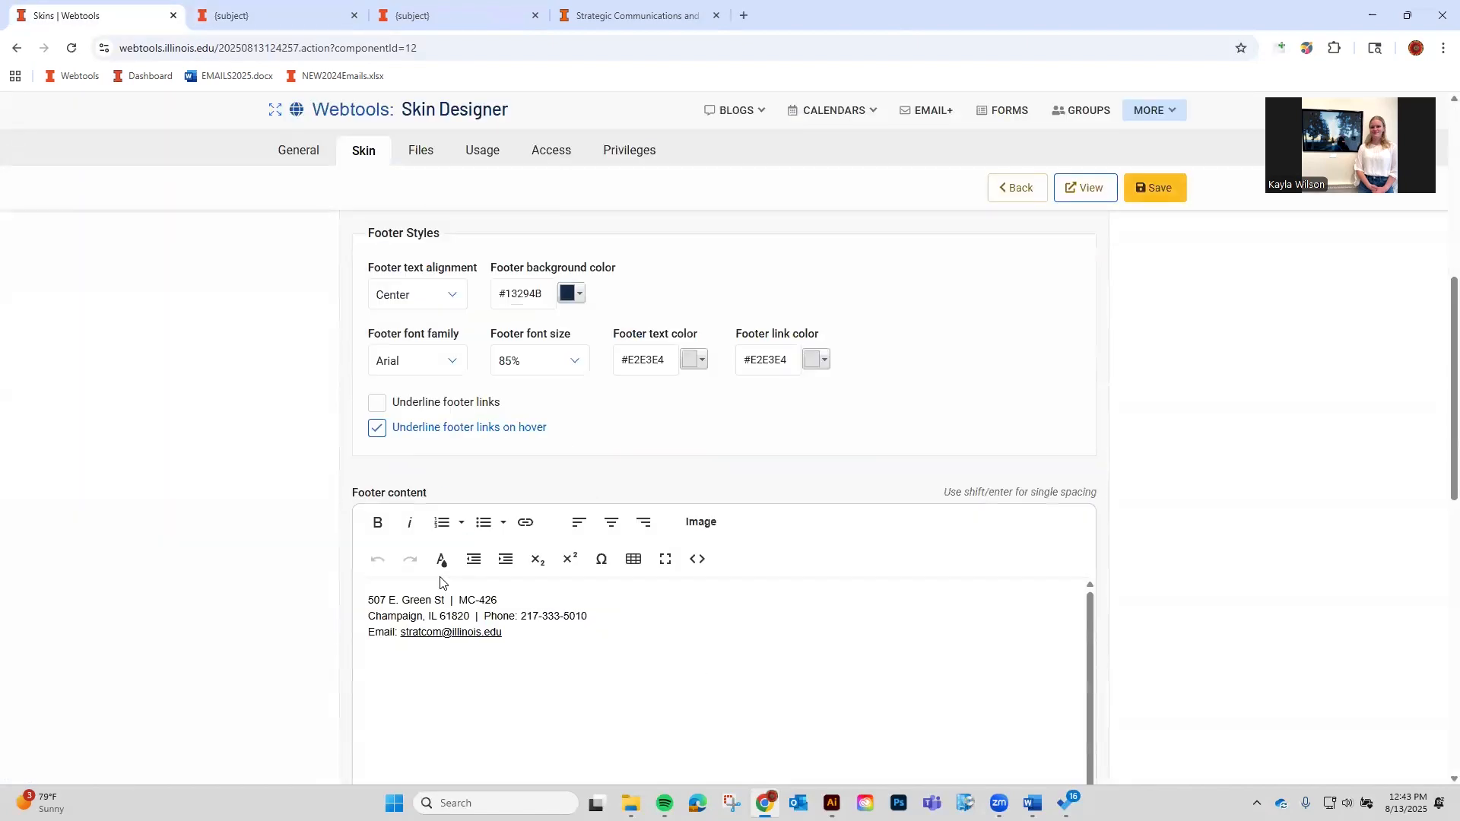
scroll(1140, 547, "down", 10)
scroll(1229, 570, "up", 2)
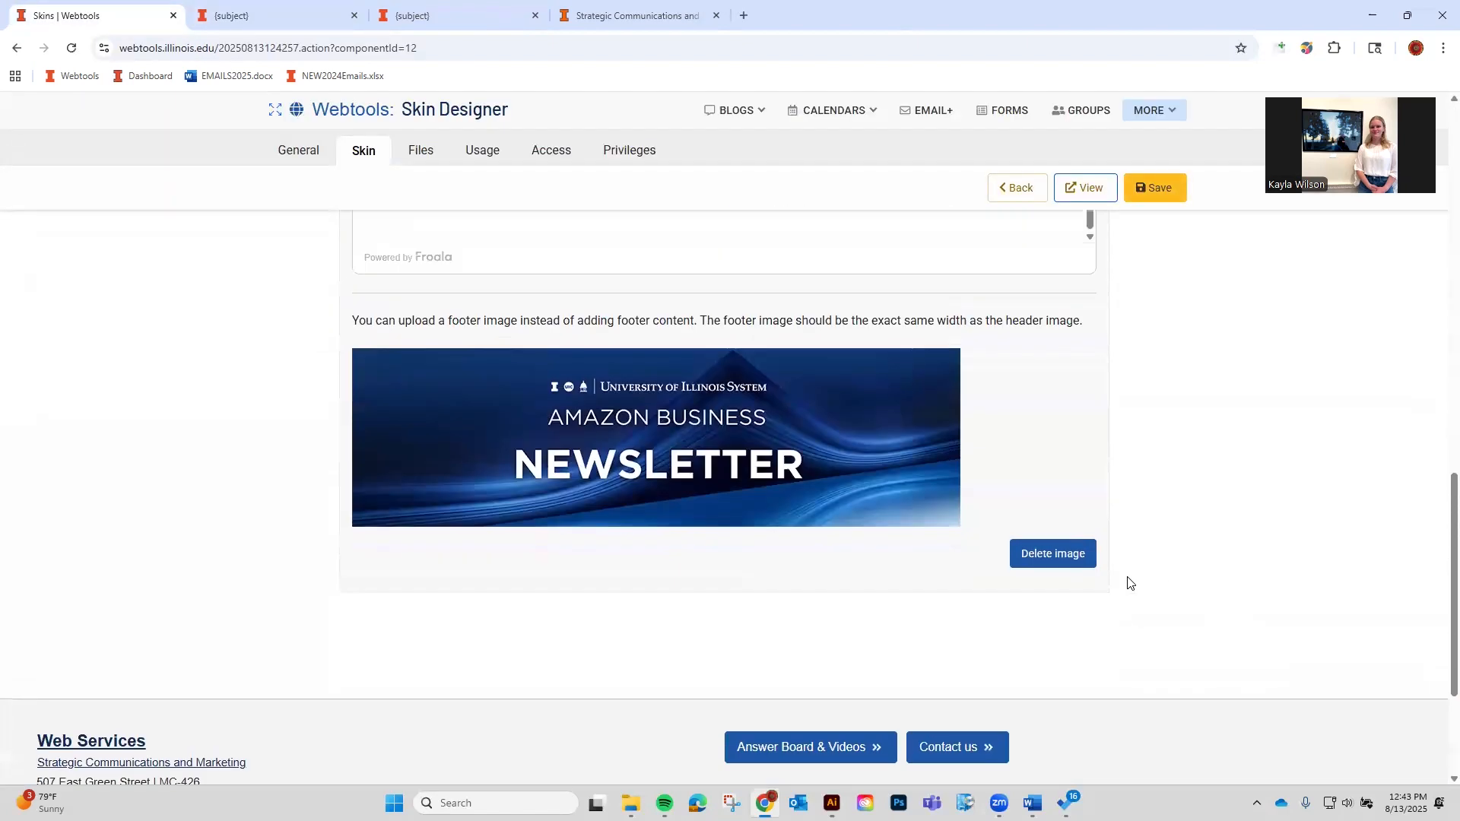
left_click(1078, 568)
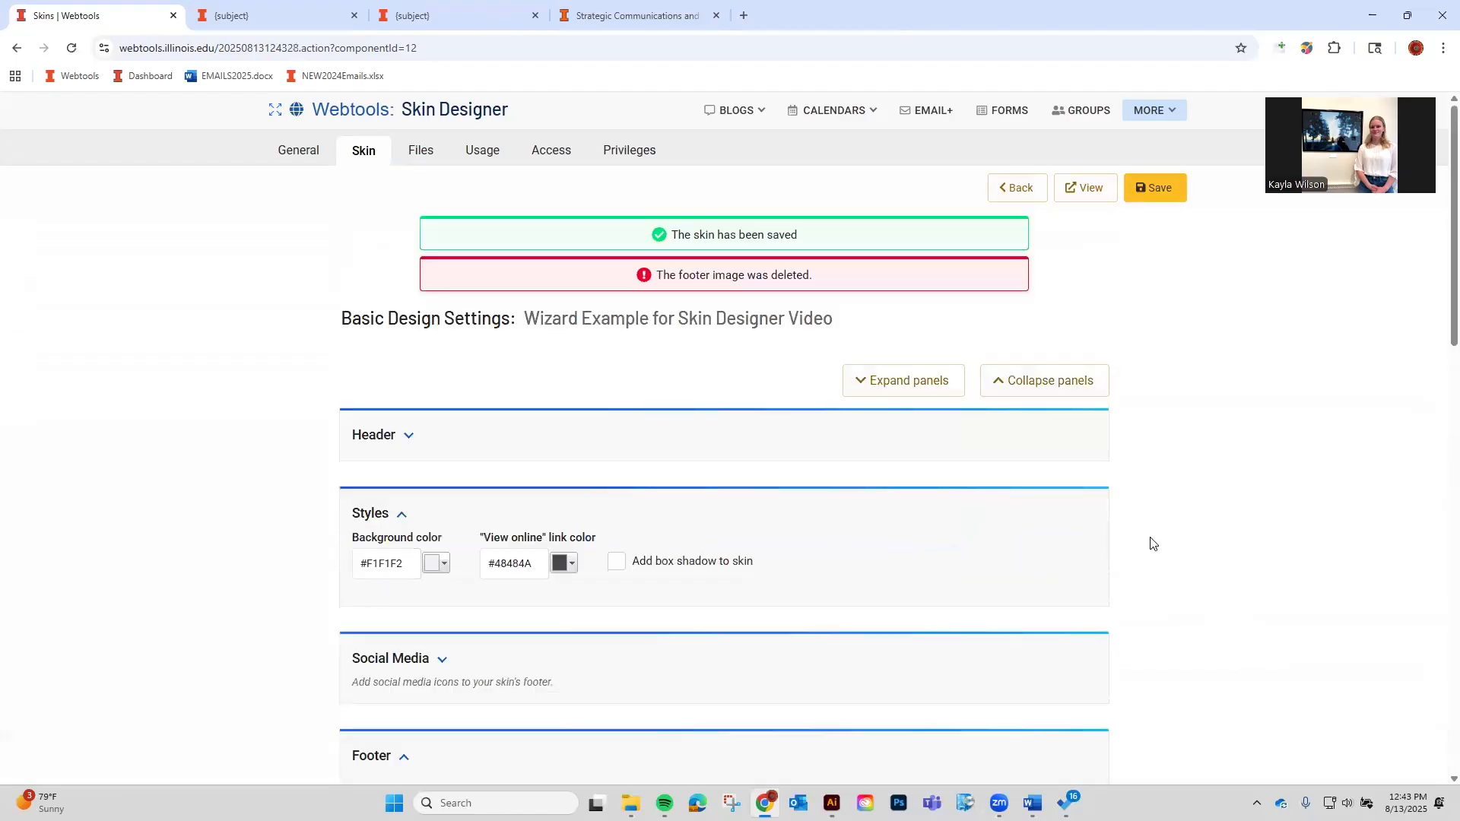
left_click(1160, 205)
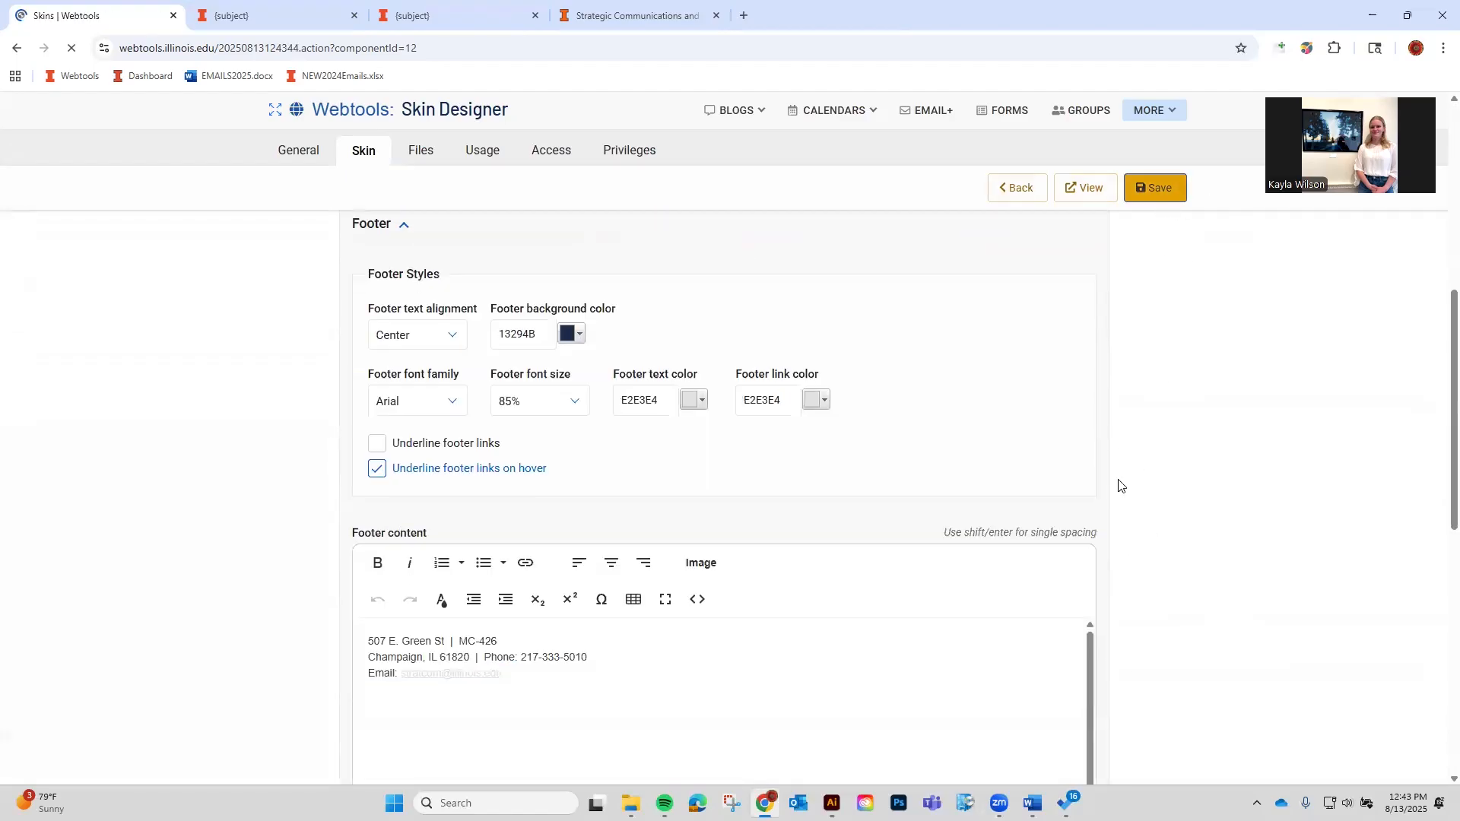
scroll(290, 388, "down", 7)
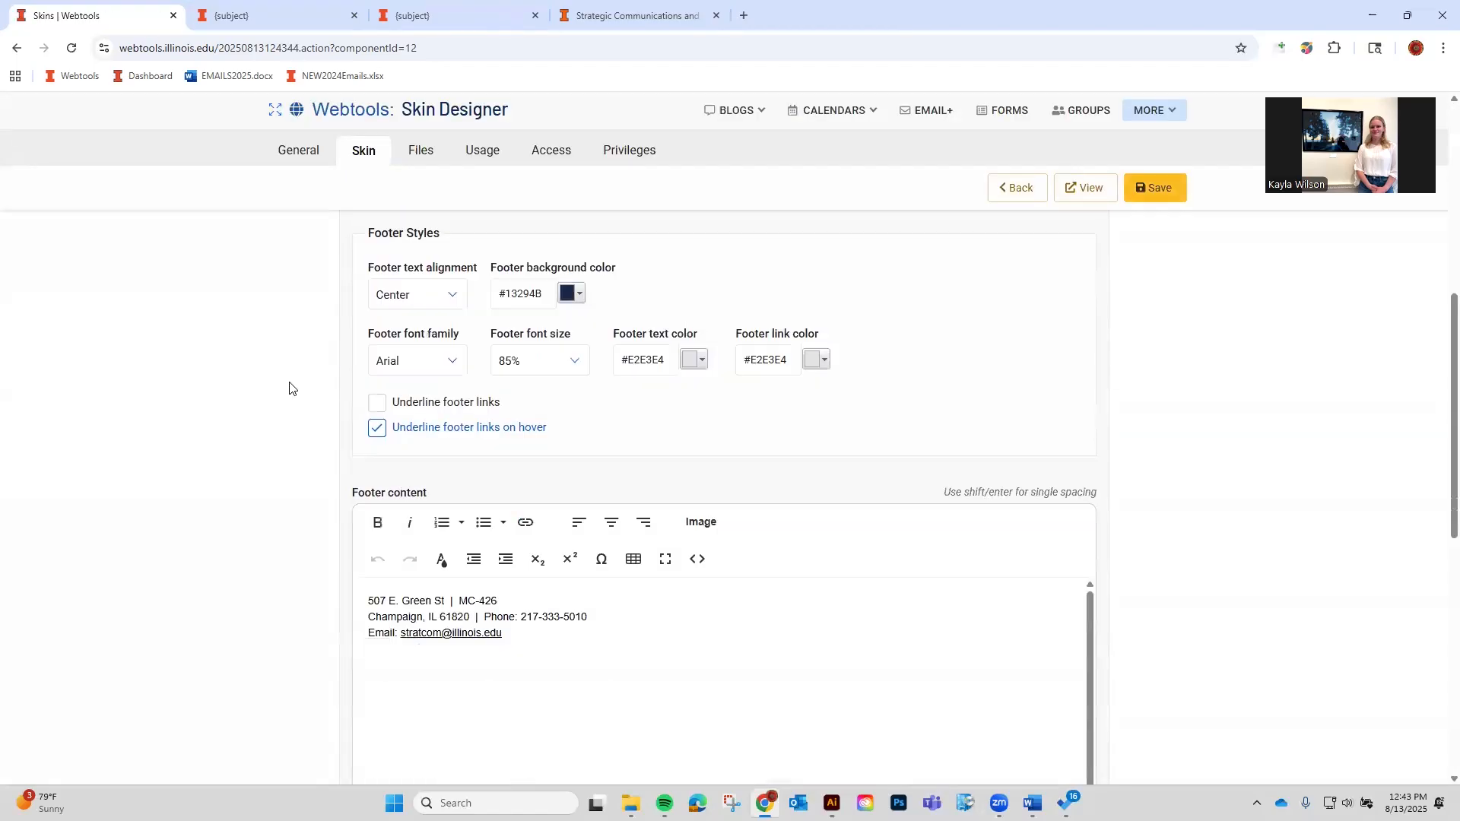
scroll(338, 370, "down", 1)
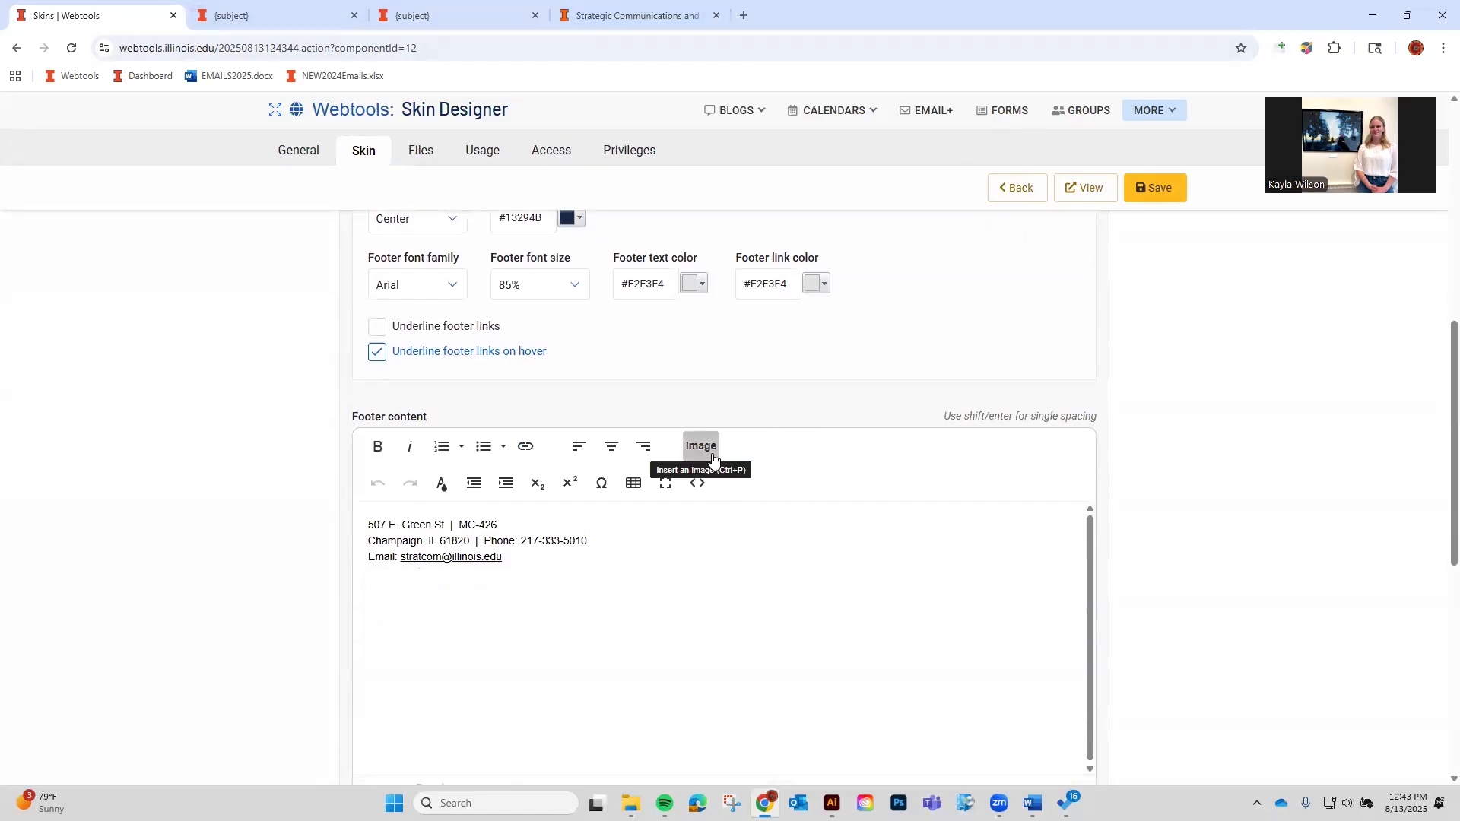
Upload largewoodmarkforexamplesmall.png from Downloads to the skin's files and copy its URL.
left_click(666, 579)
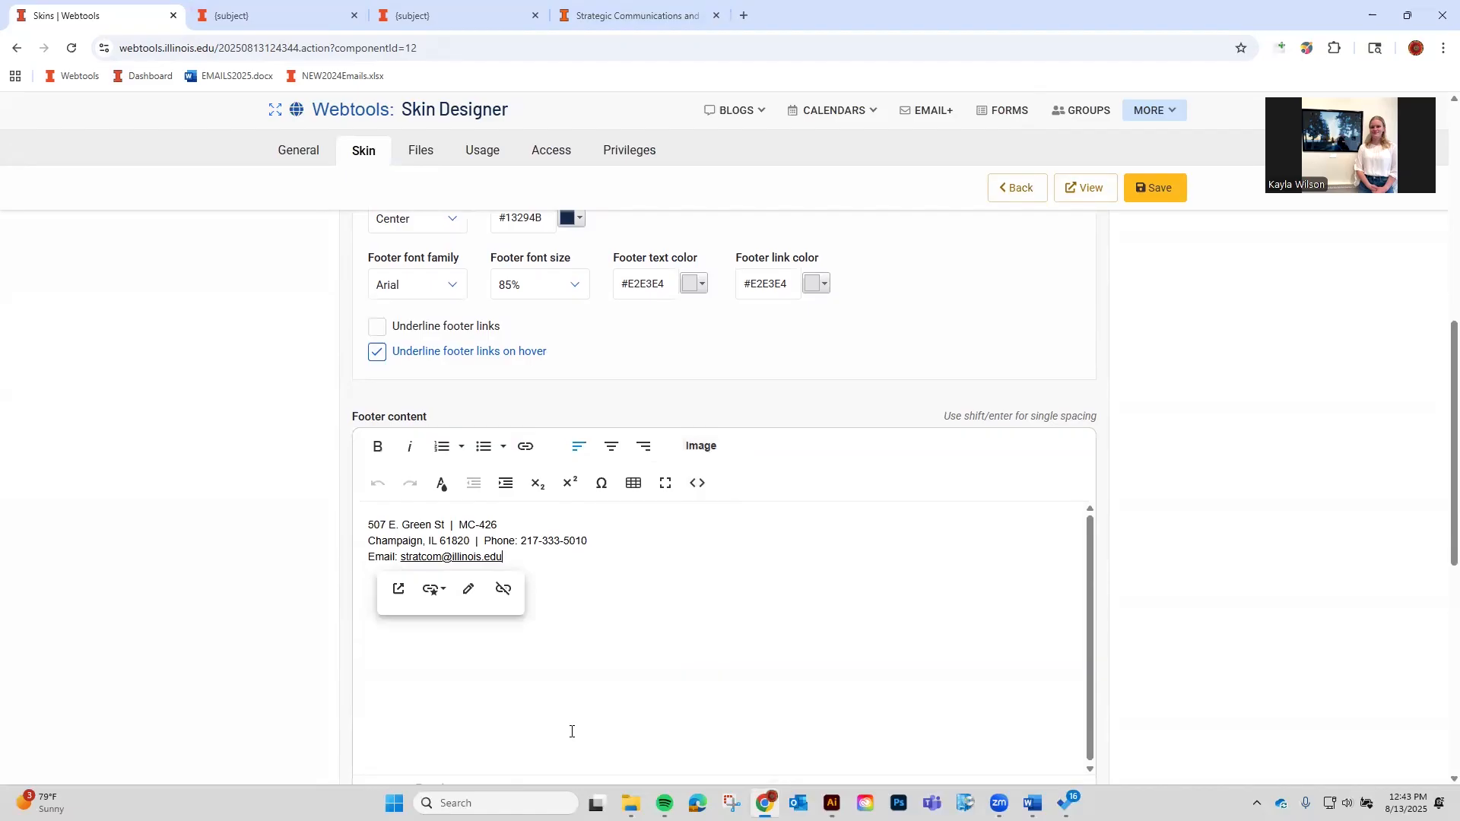
scroll(338, 631, "down", 3)
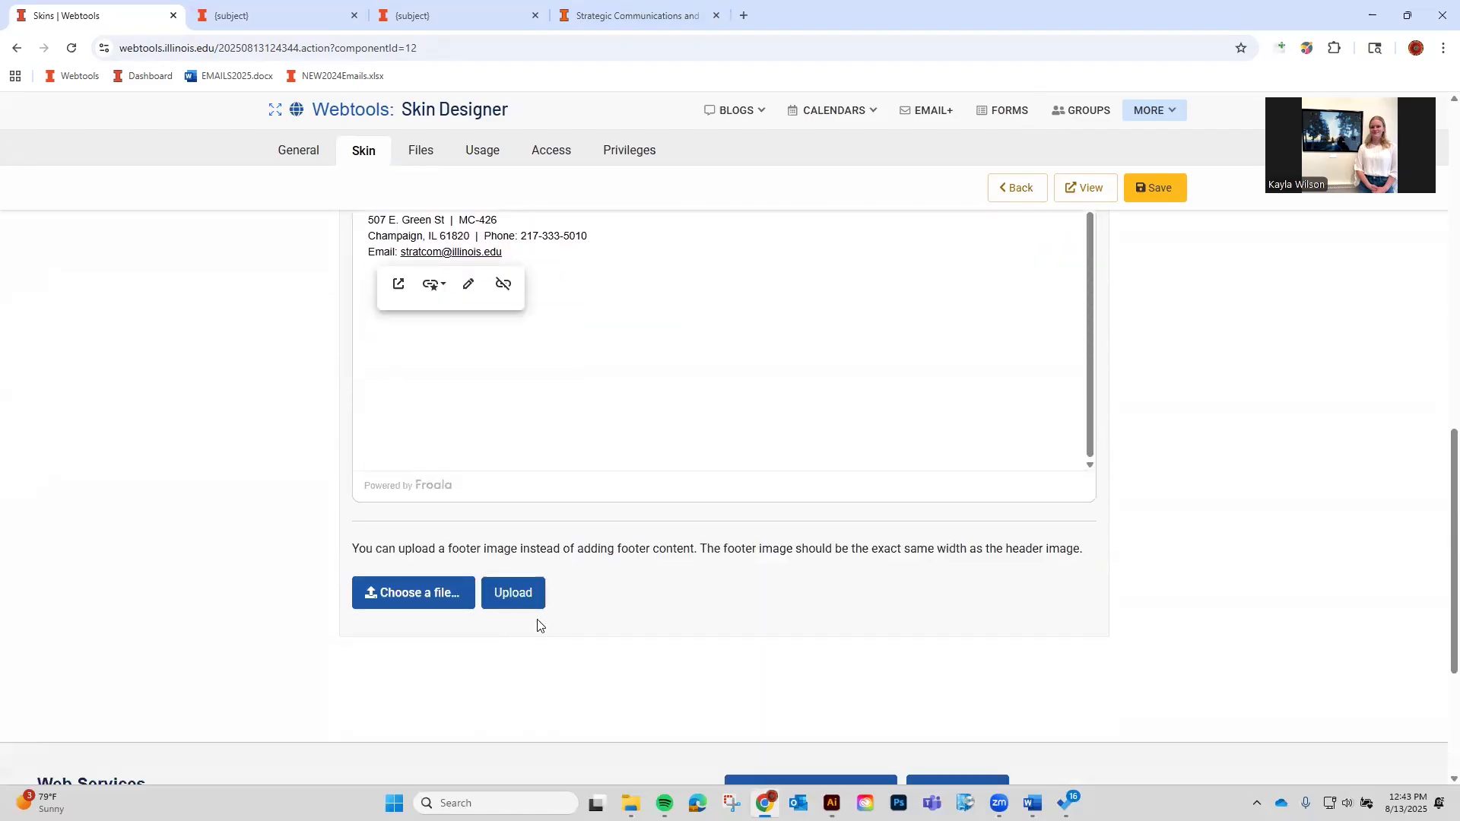
scroll(746, 520, "up", 2)
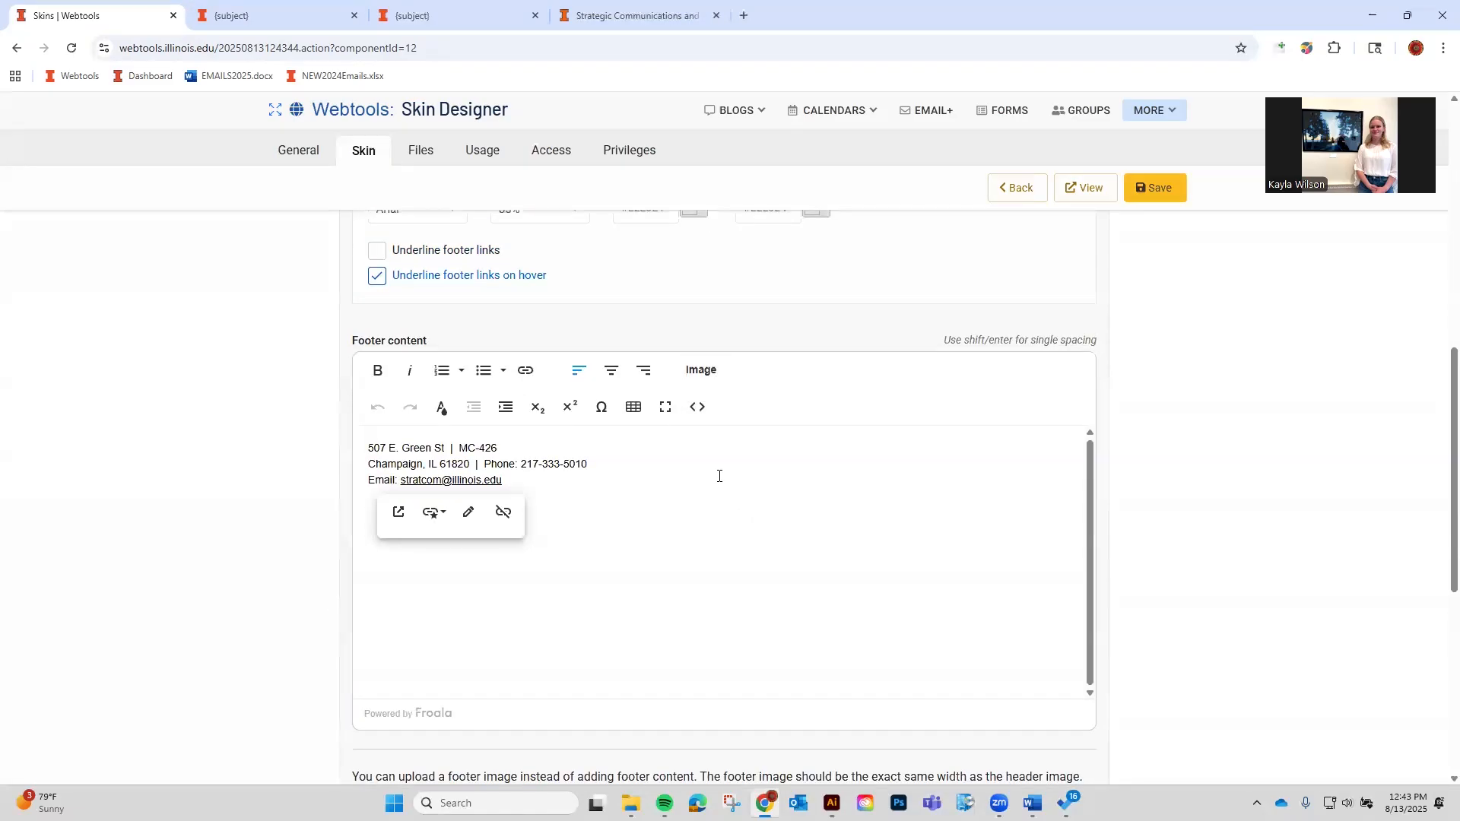
left_click(198, 541)
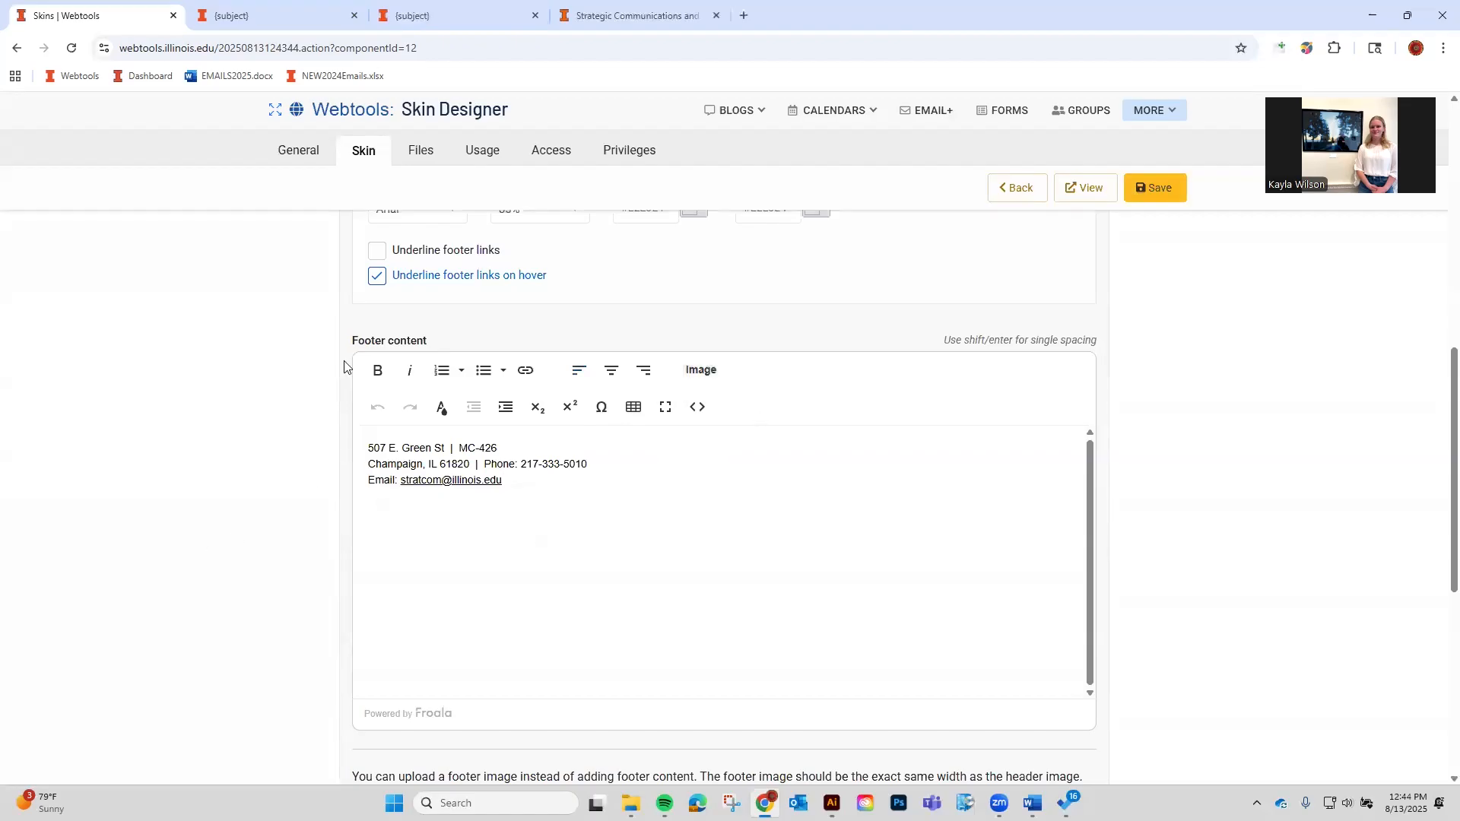
left_click(411, 160)
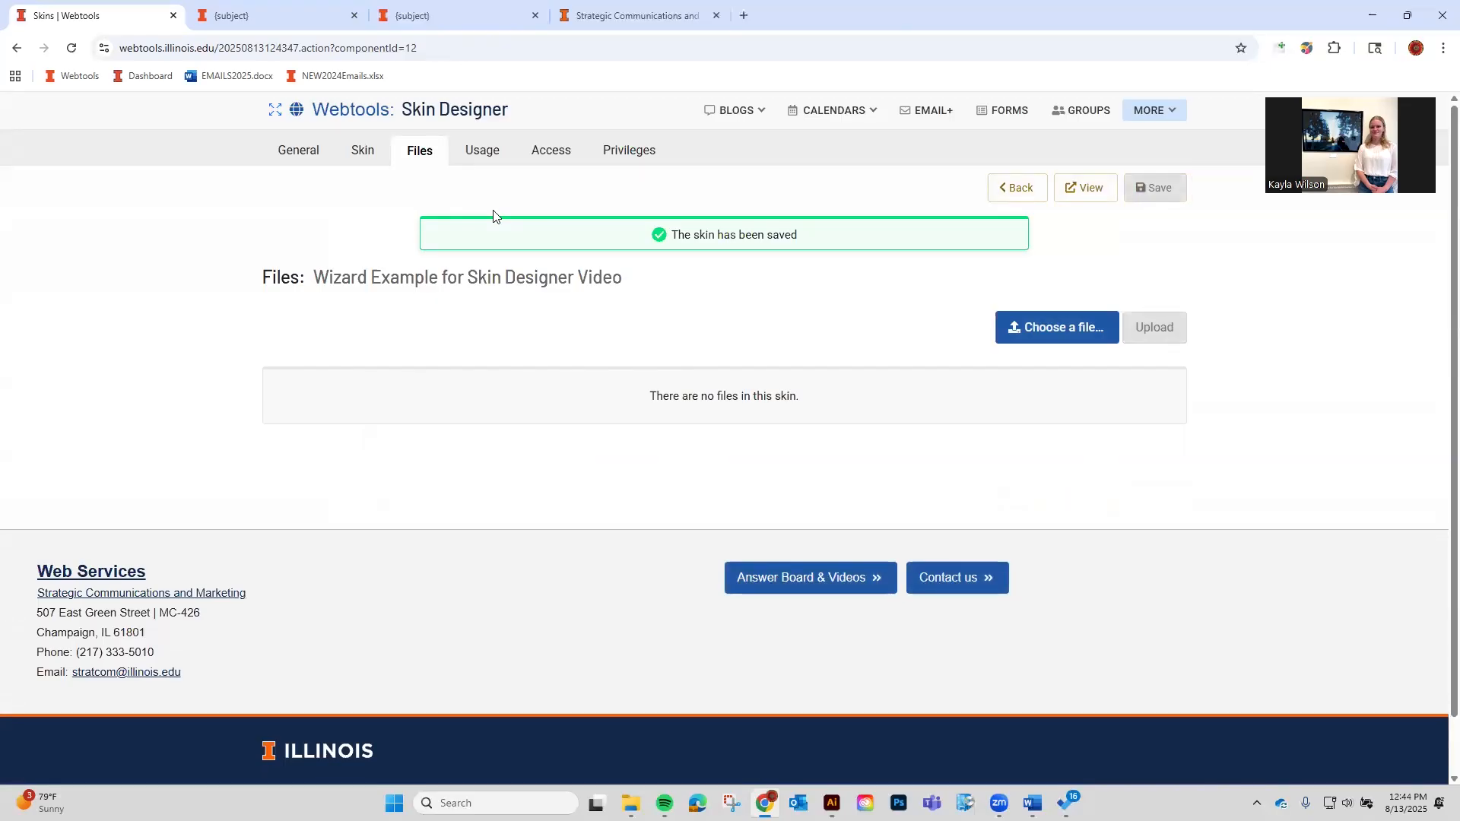
left_click(1061, 339)
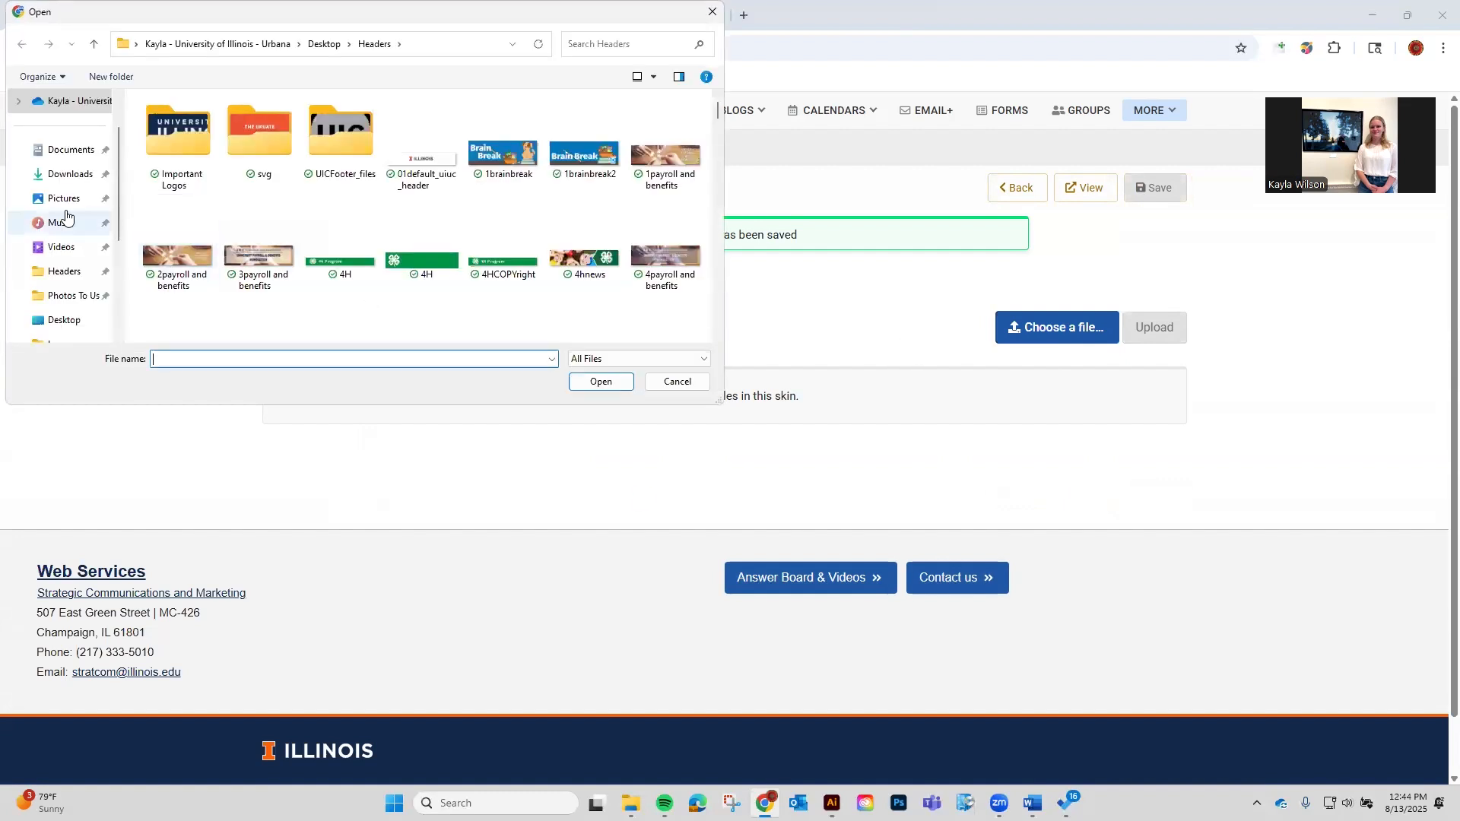
left_click(70, 175)
left_click(251, 228)
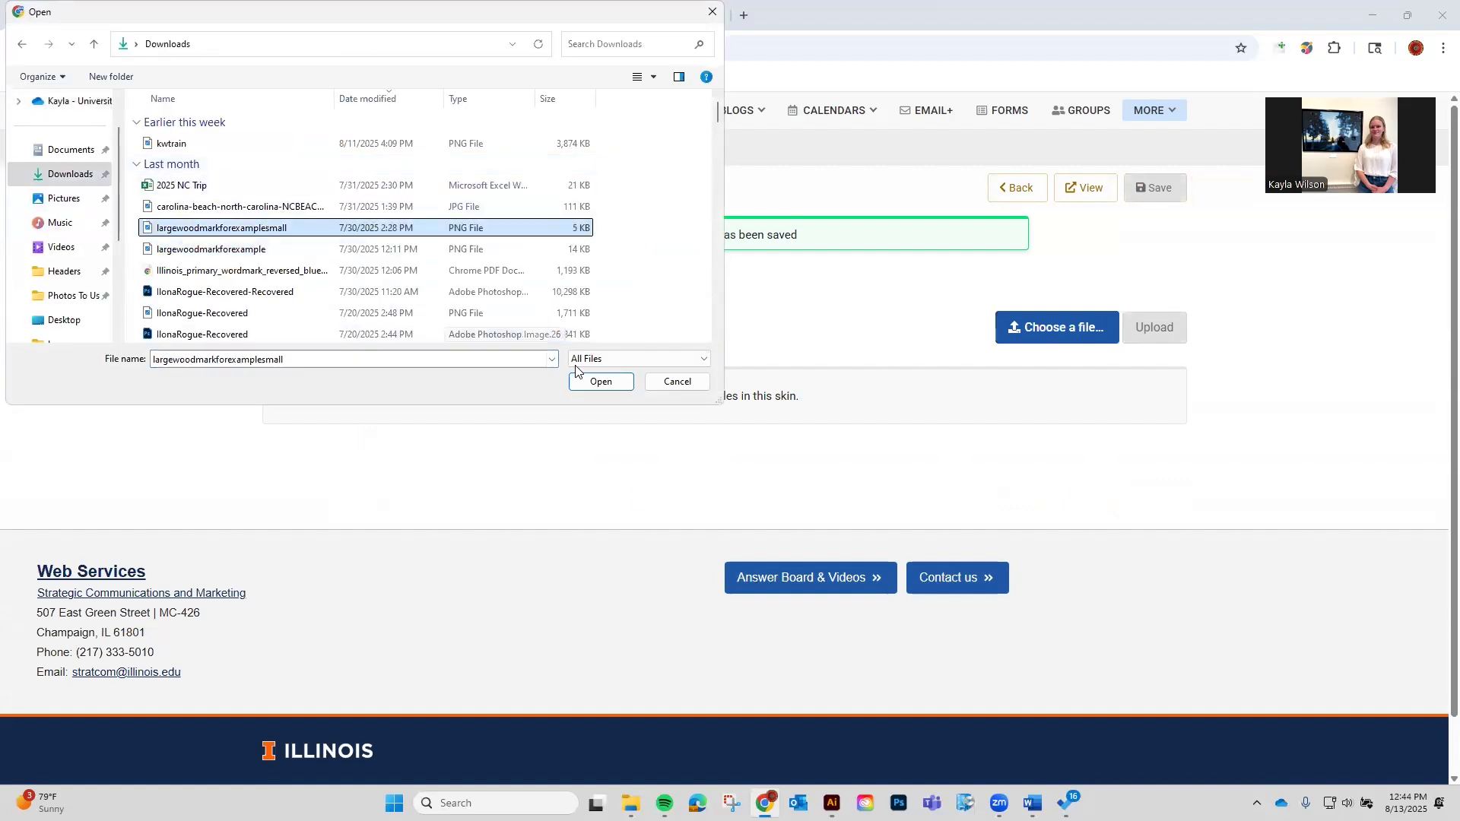
left_click(600, 381)
left_click(1157, 333)
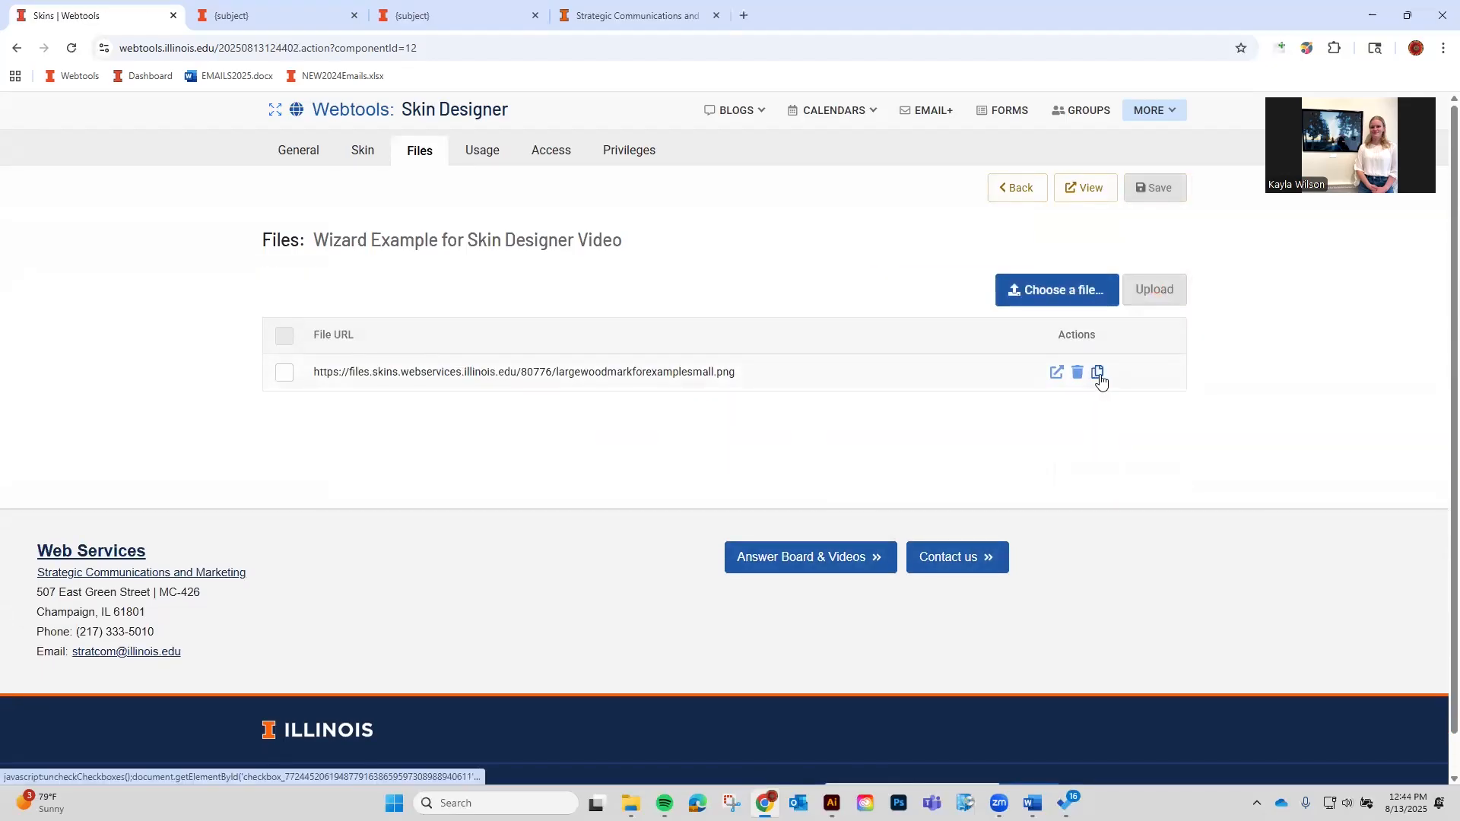
left_click(1065, 374)
left_click(374, 158)
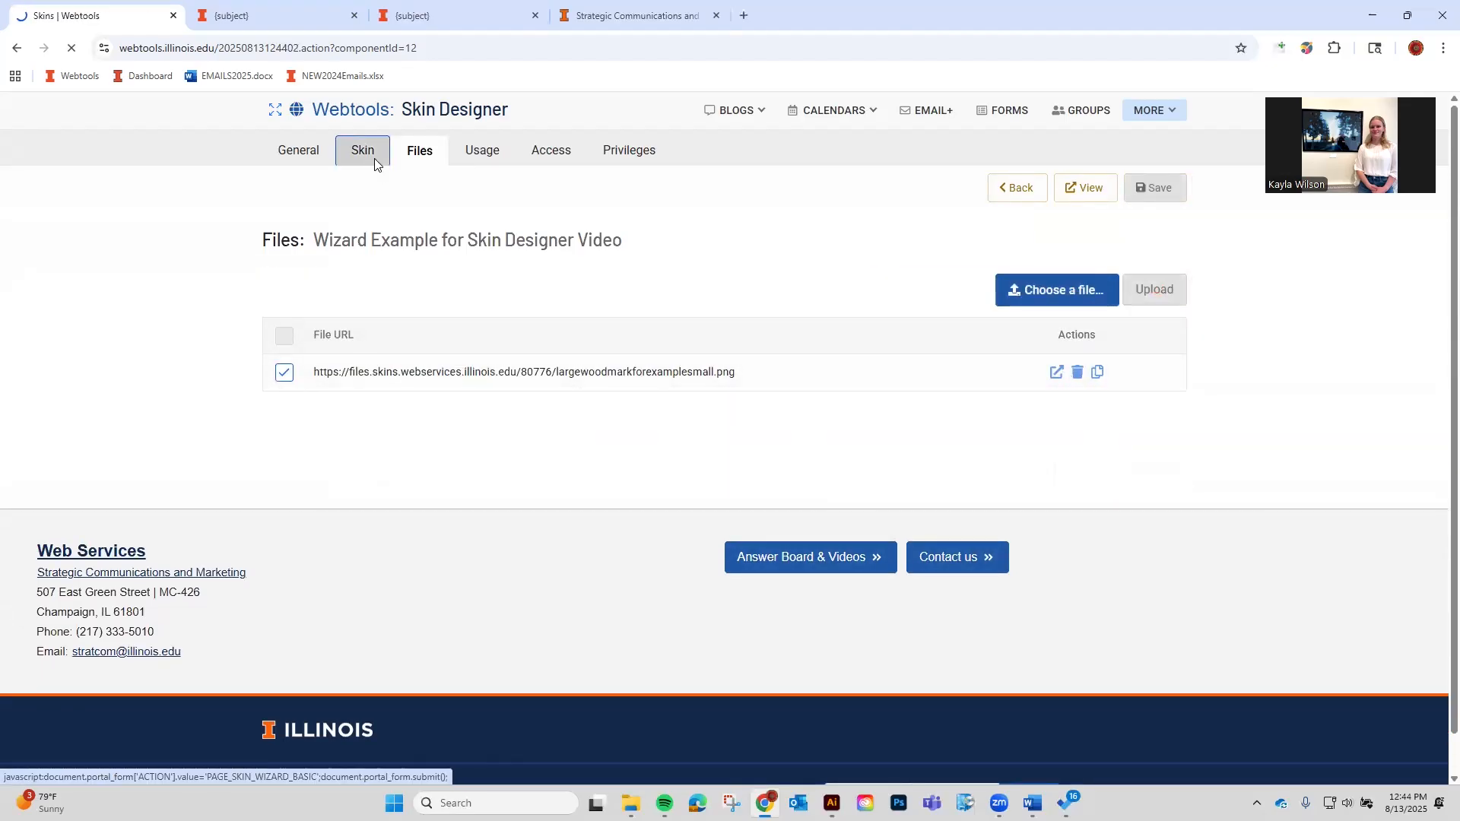
Insert the copied wordmark URL after the footer email with alt text 'Wordmark', save, and preview.
scroll(593, 487, "down", 10)
scroll(644, 425, "up", 2)
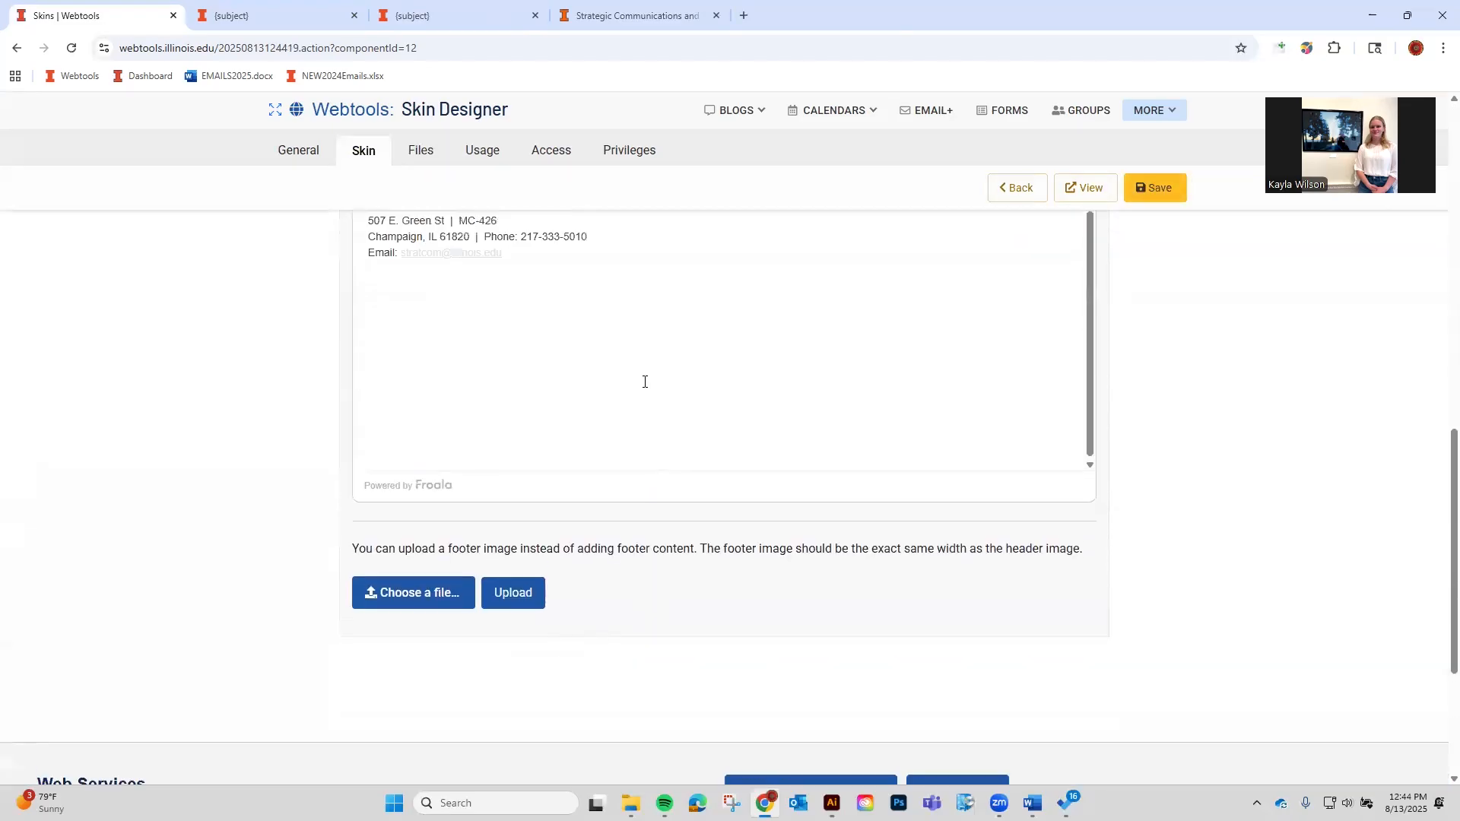
left_click(601, 400)
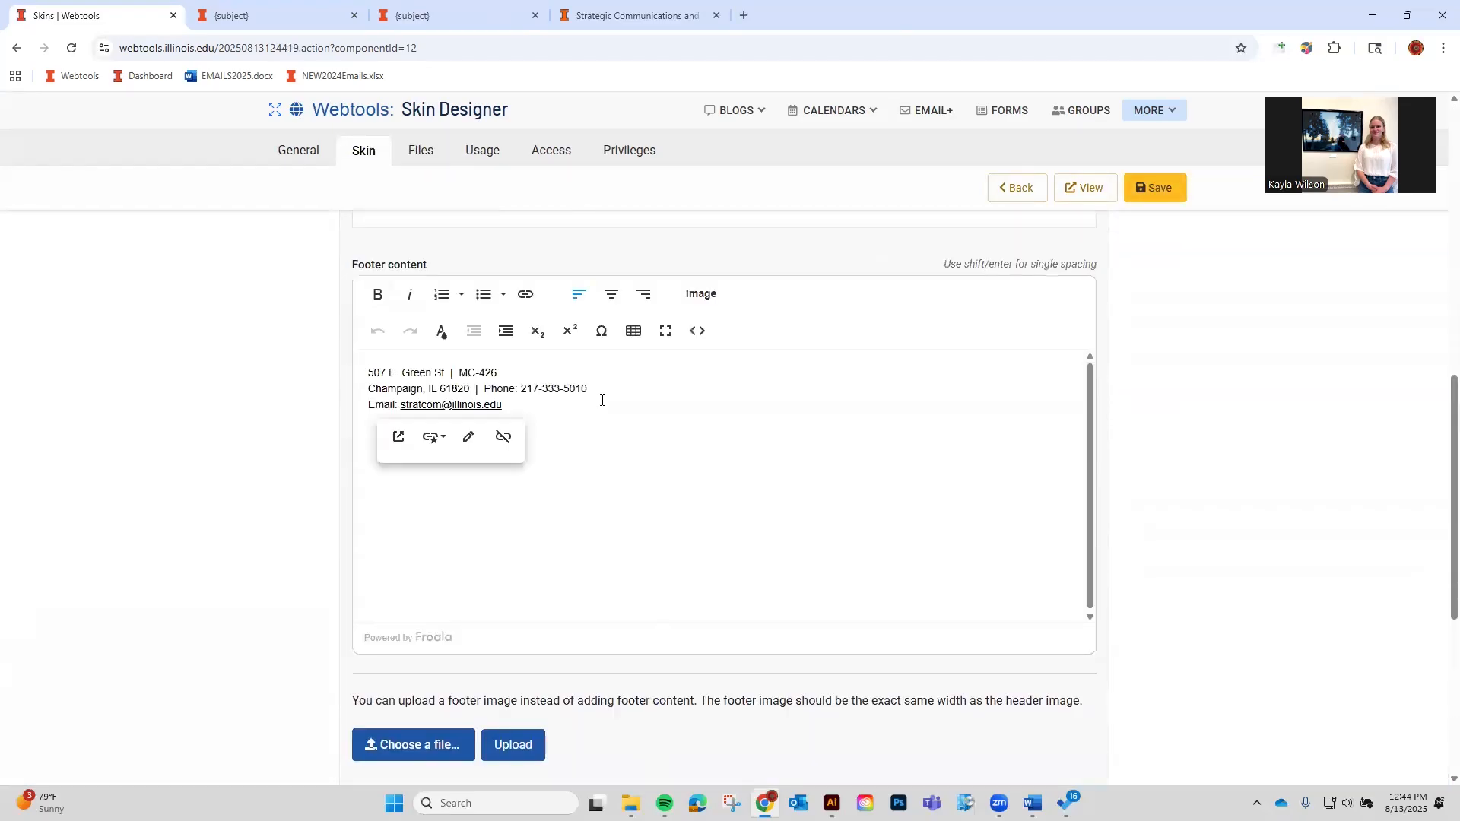
left_click(704, 294)
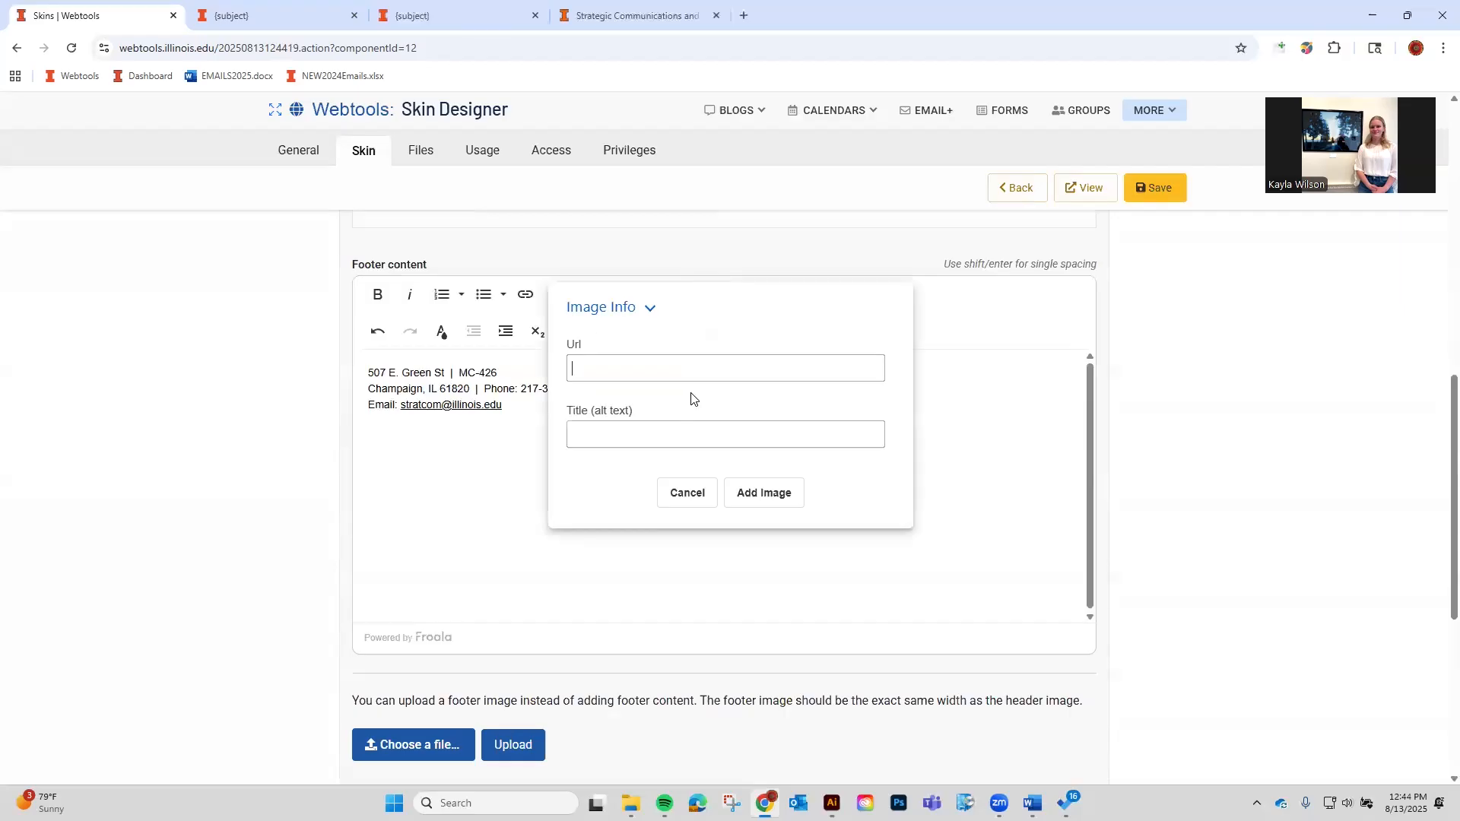
type("ebservices.illinois.edu/80776/largewoodmarkforexamplesmall.png")
left_click(662, 435)
left_click(676, 473)
left_click(772, 502)
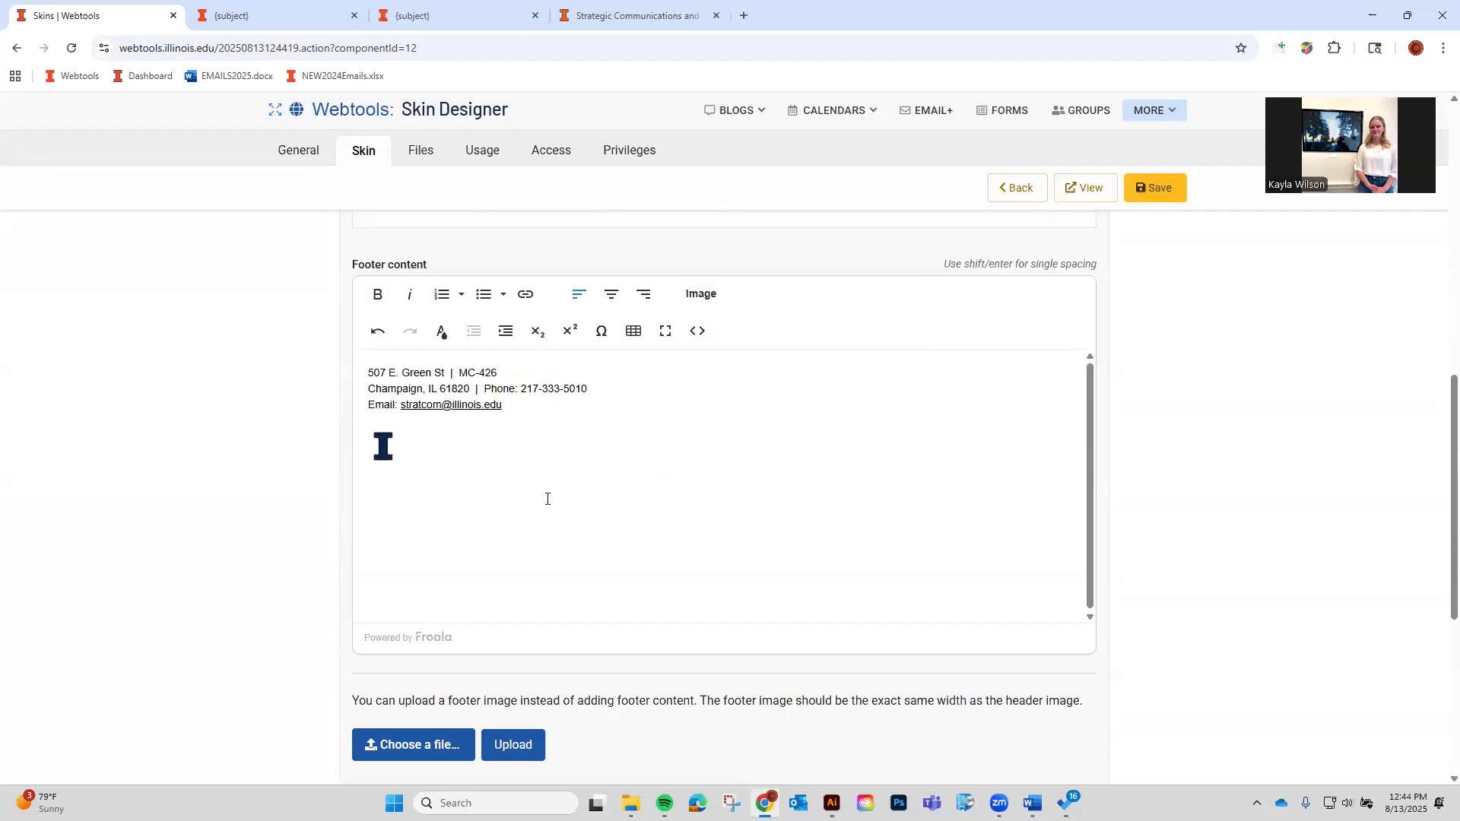
left_click(1134, 200)
left_click(1107, 200)
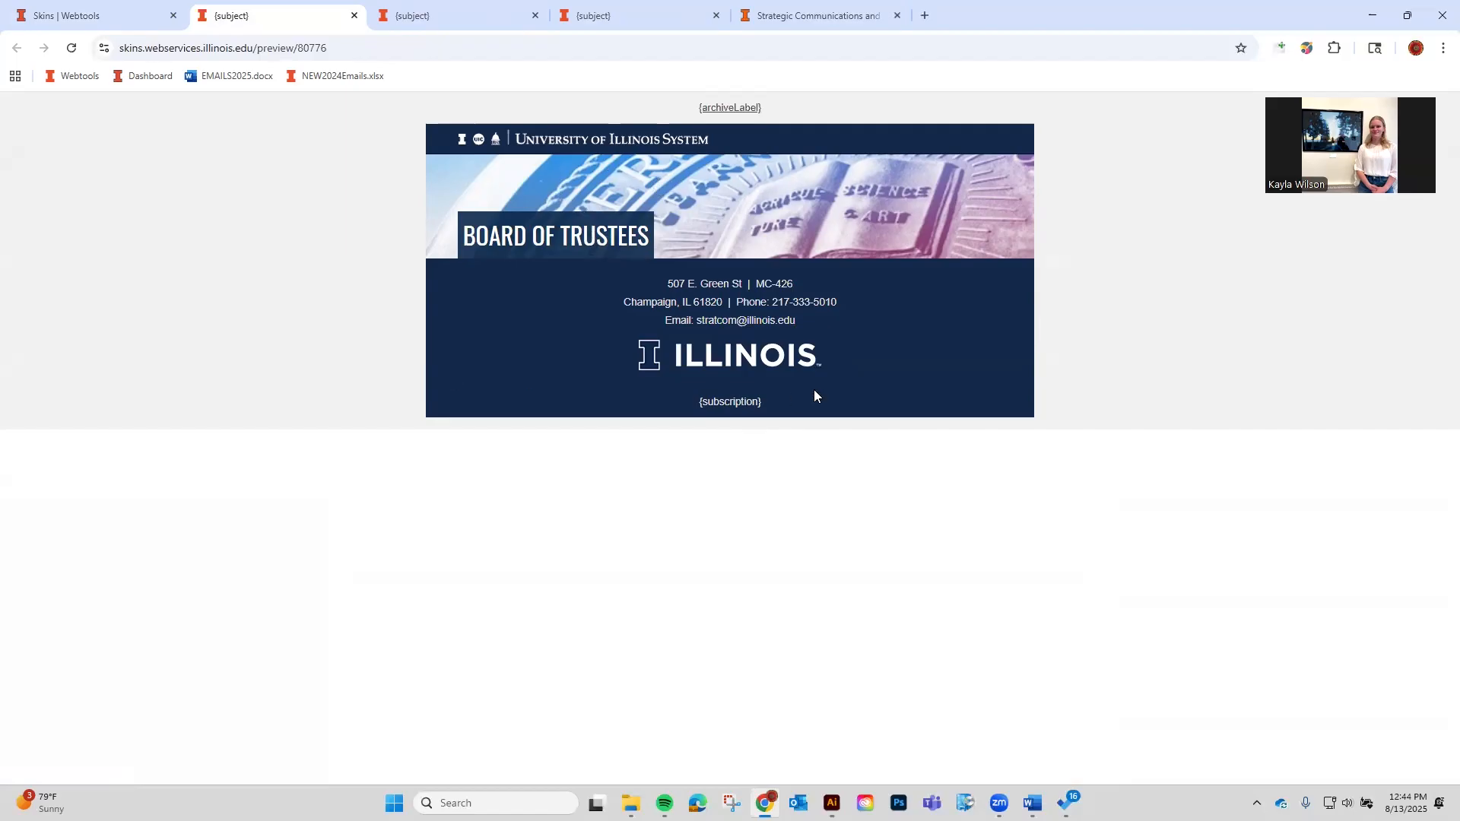
Inspect the ILLINOIS footer logo's markup in DevTools, close it, and return to the Skin Designer.
right_click(690, 336)
right_click(665, 347)
left_click(692, 486)
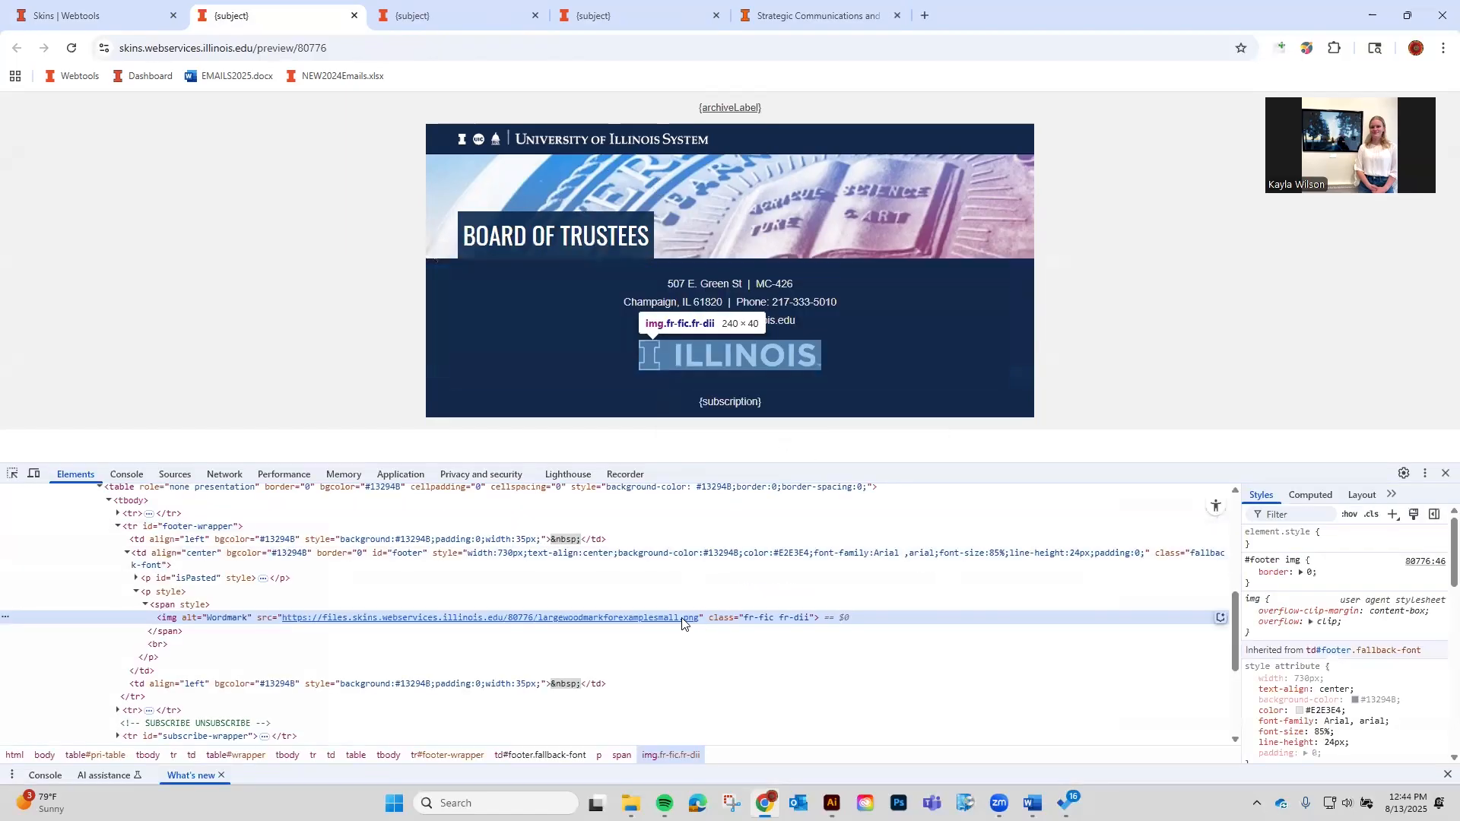
left_click(1438, 482)
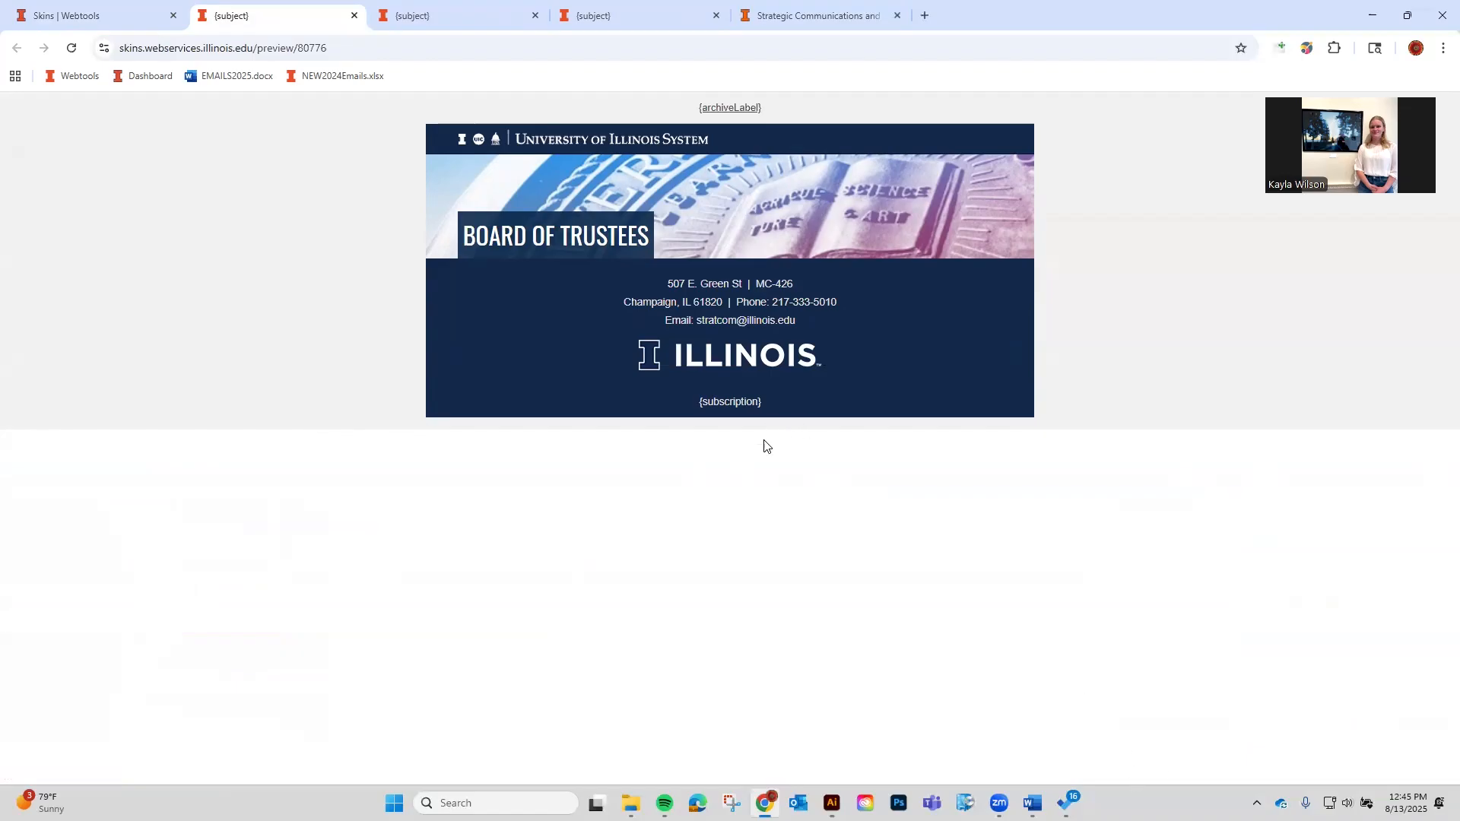
left_click(112, 6)
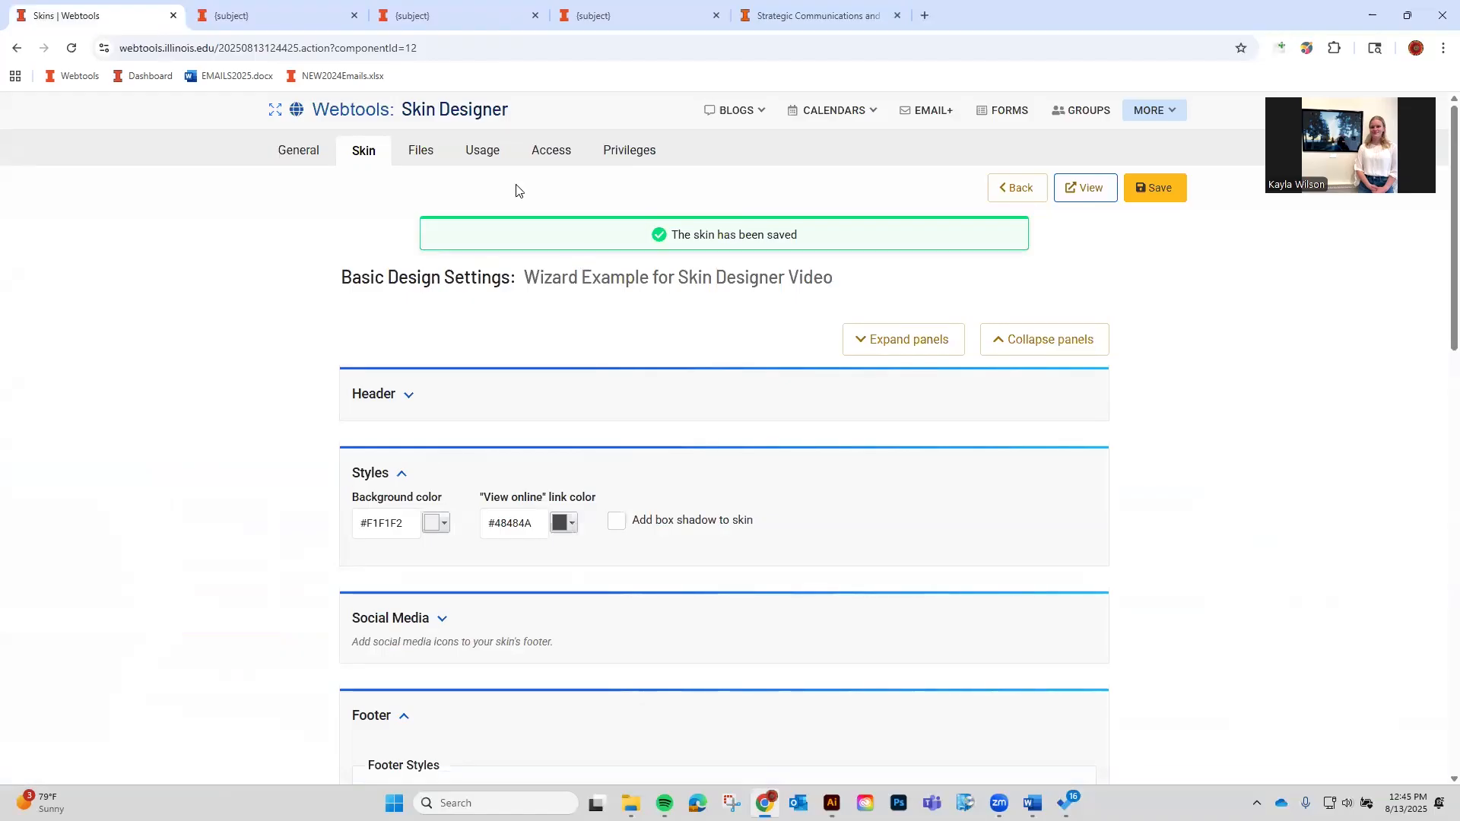
Upload largewoodmarkforexample.png to the skin's files.
left_click(496, 158)
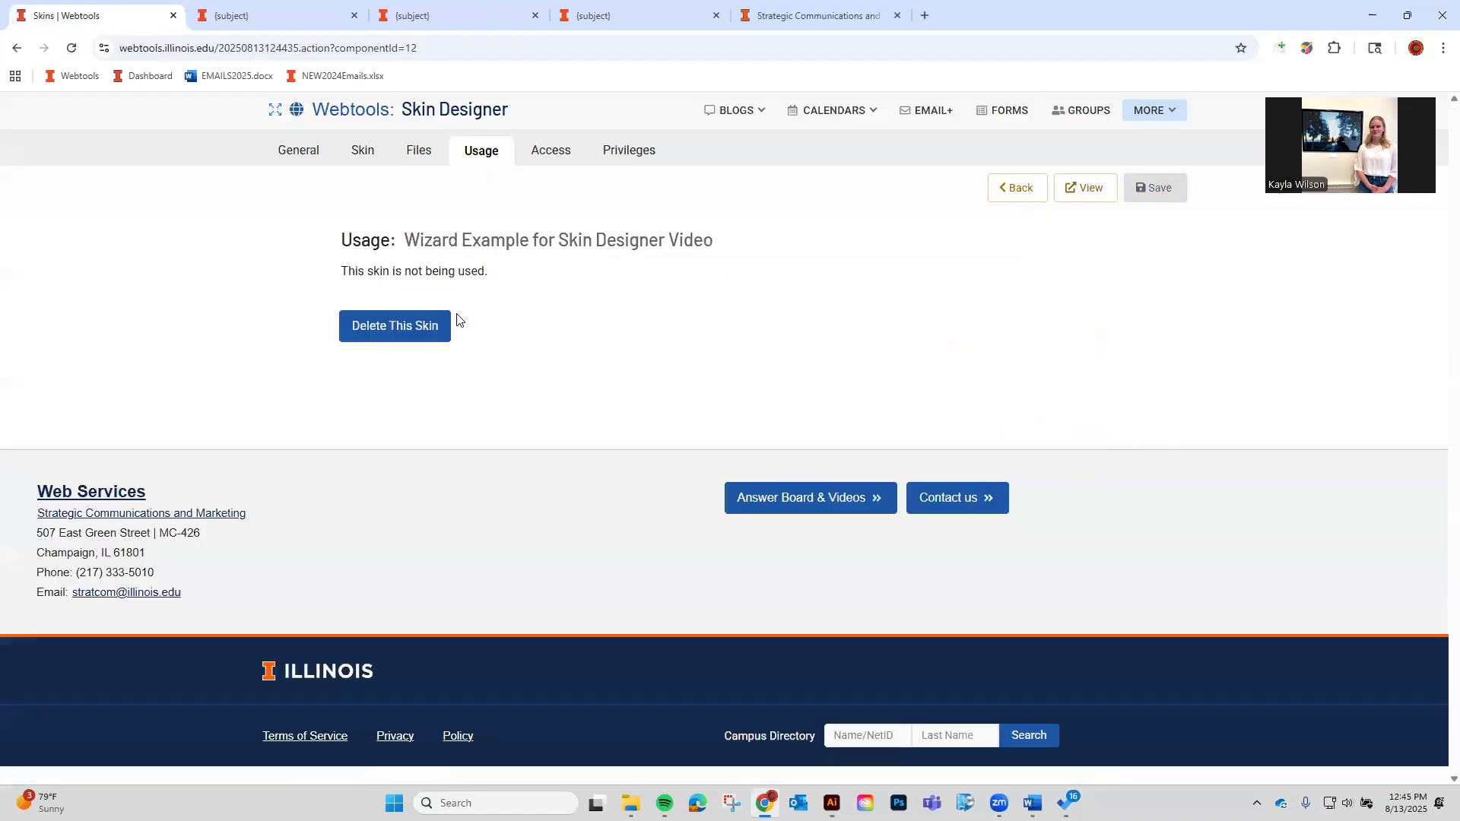
left_click(419, 162)
left_click(1046, 329)
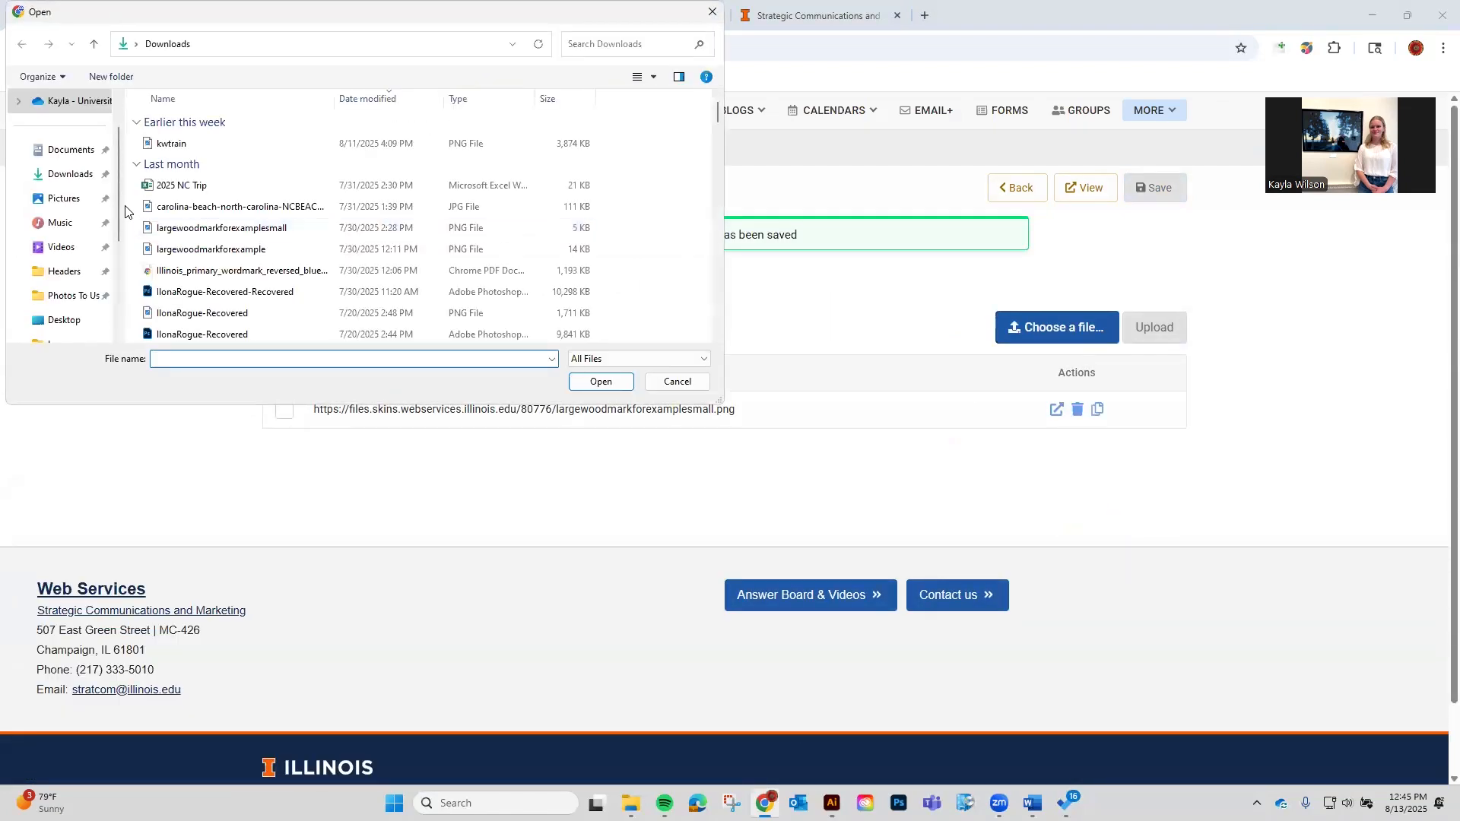
left_click(244, 247)
left_click(601, 381)
left_click(1169, 330)
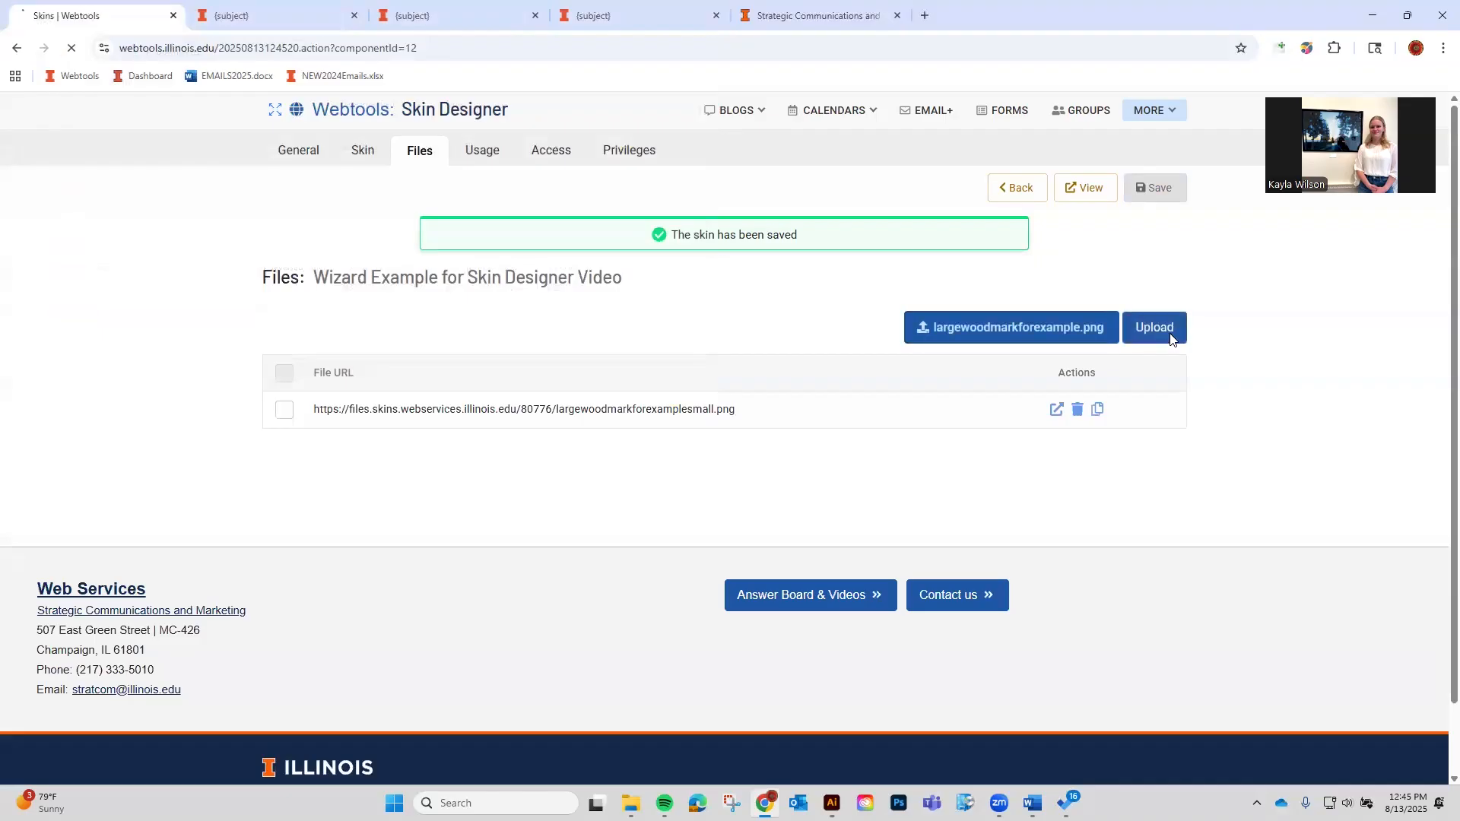
Swap the footer's small wordmark for the larger one, alt text 'Wordmark', then save and preview.
left_click(365, 154)
scroll(612, 362, "down", 10)
left_click(437, 464)
left_click(499, 473)
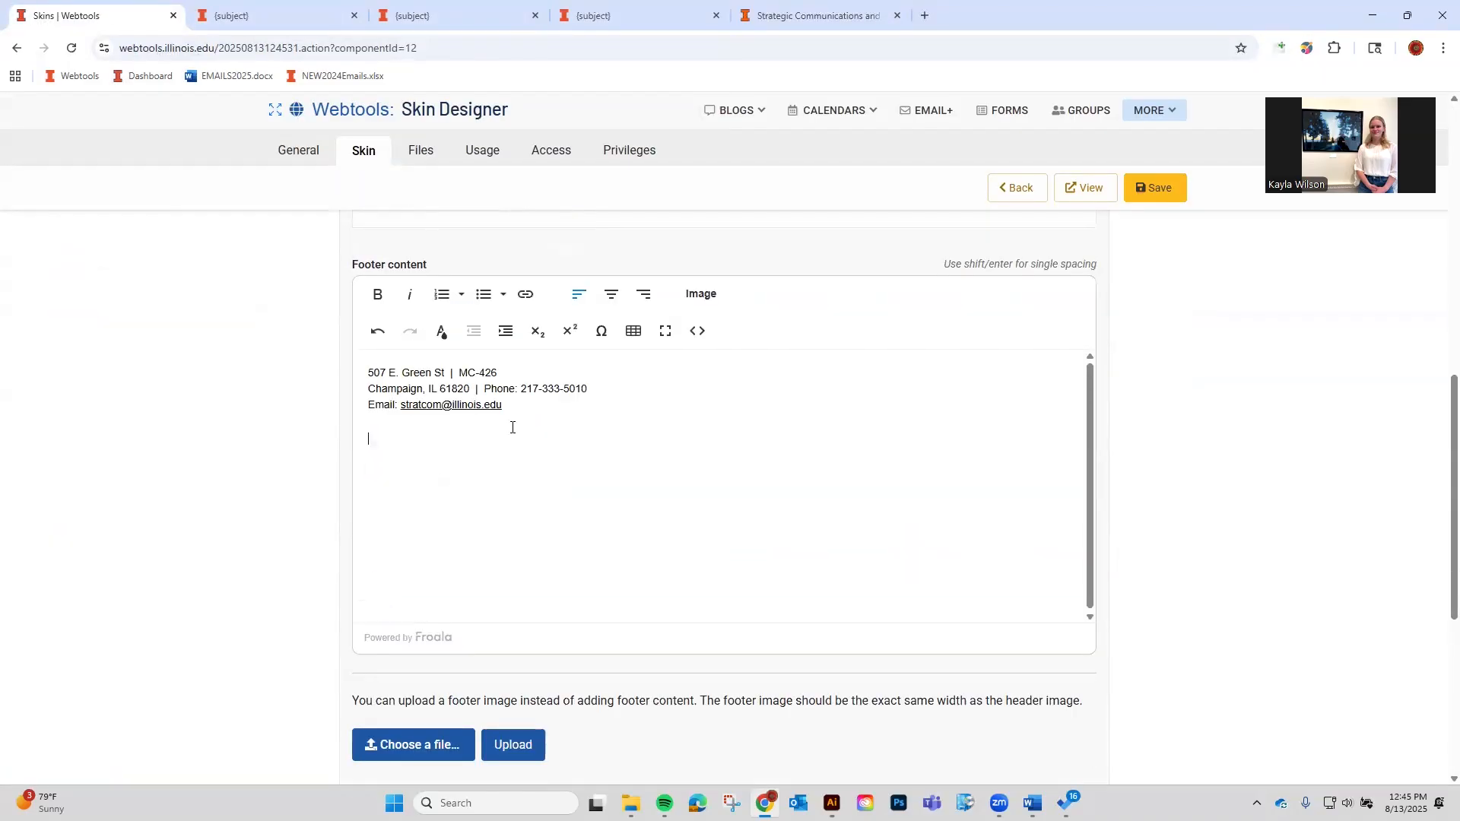
left_click(703, 300)
key("ctrl+v")
left_click(618, 437)
left_click(717, 480)
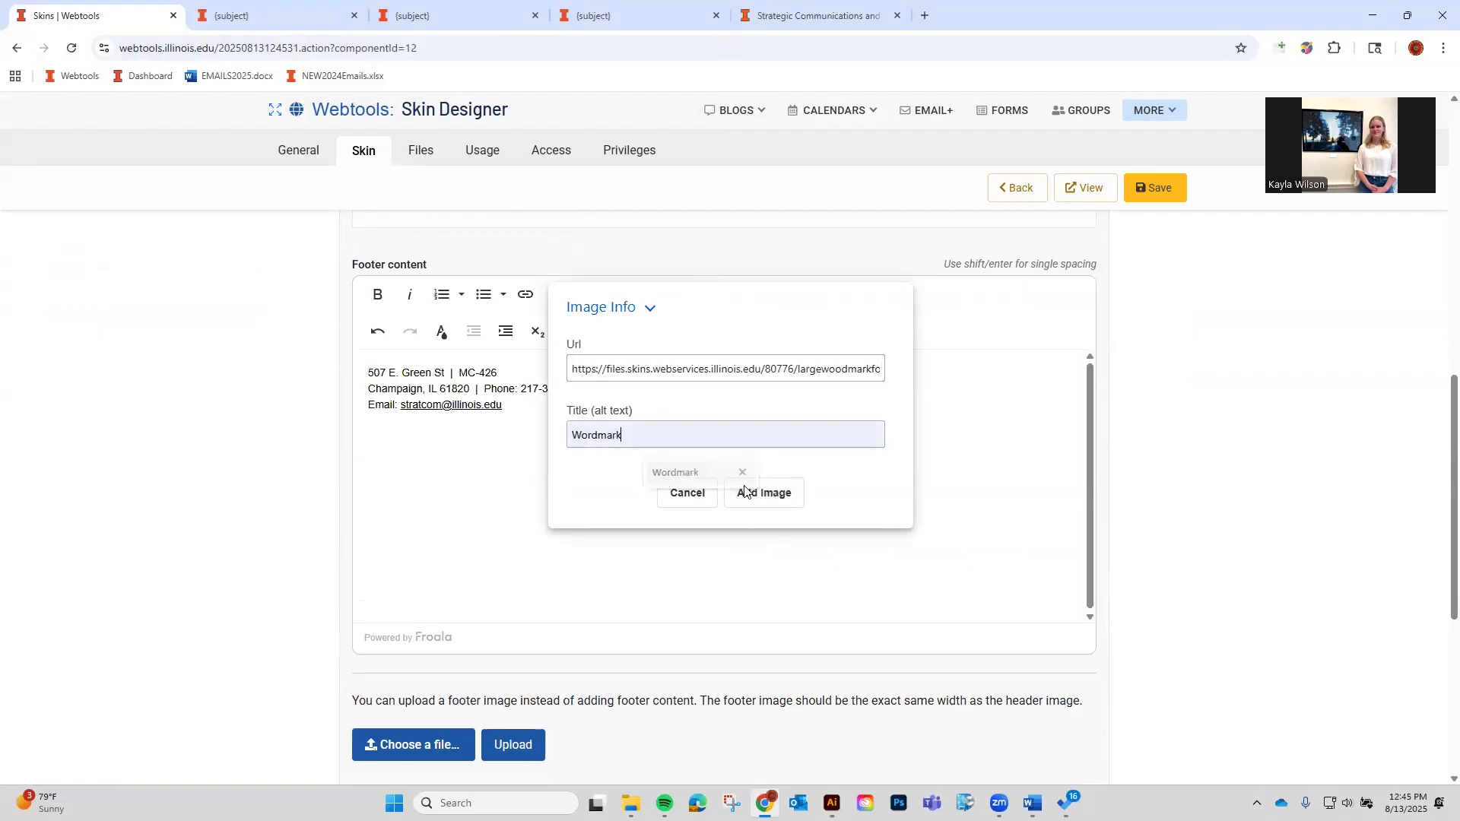
left_click(764, 493)
left_click(1148, 194)
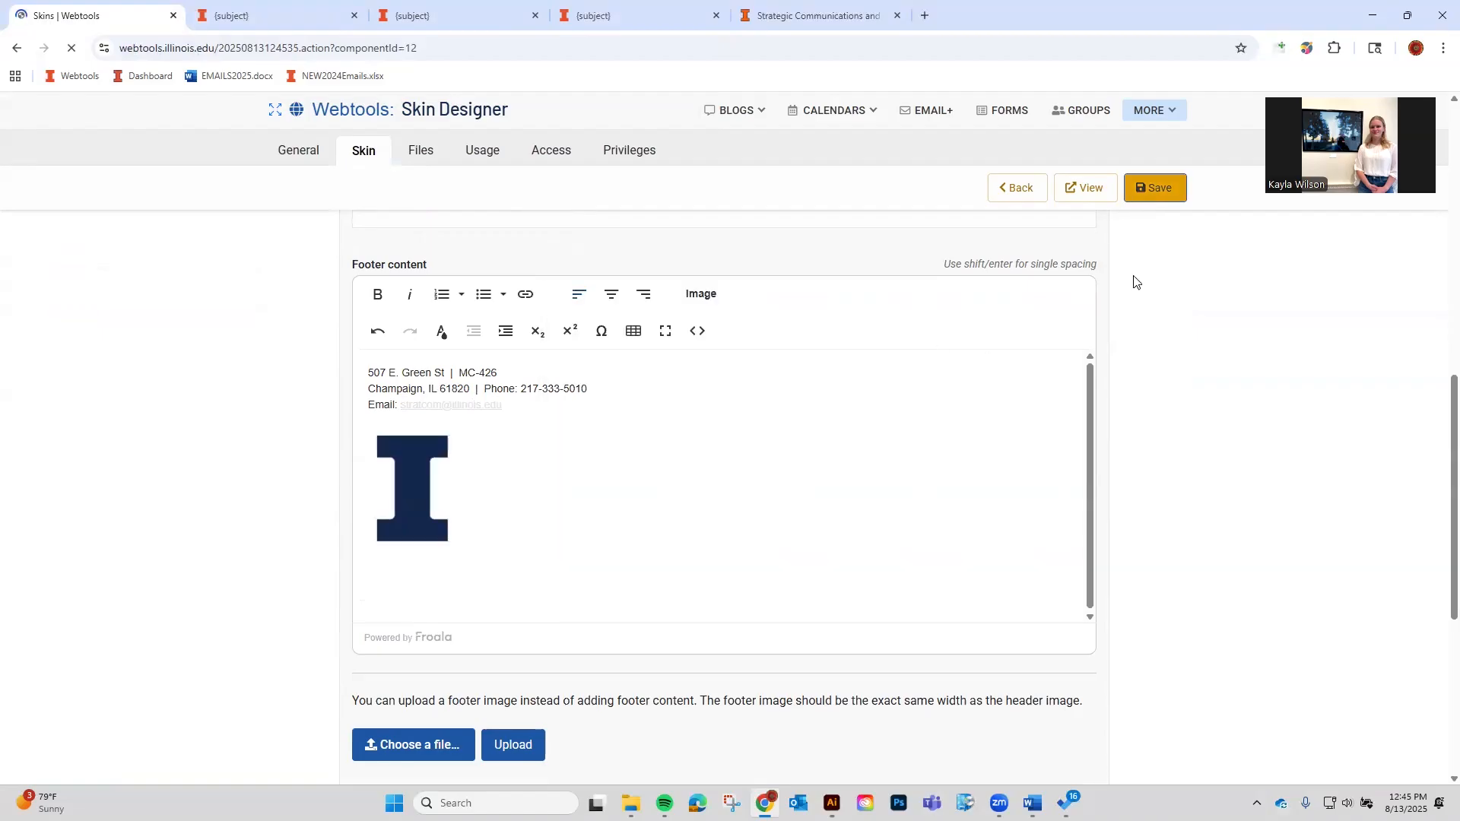
left_click(1085, 190)
Shrink the footer logo to a smaller width, save the skin and preview it in a new tab.
scroll(957, 361, "down", 1)
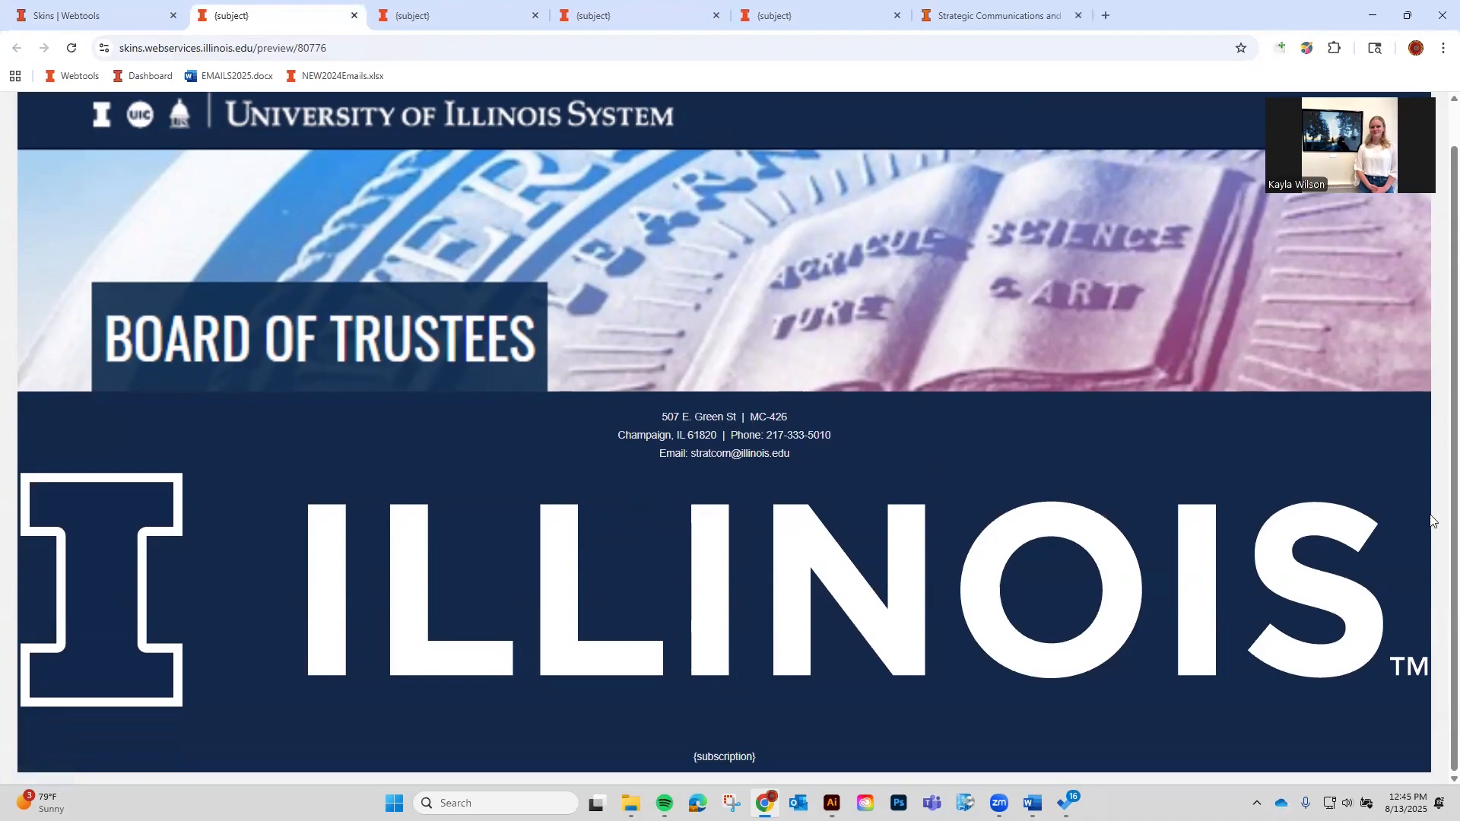
left_click(131, 11)
left_click(650, 407)
left_click_drag(1063, 350, 515, 446)
left_click(1167, 189)
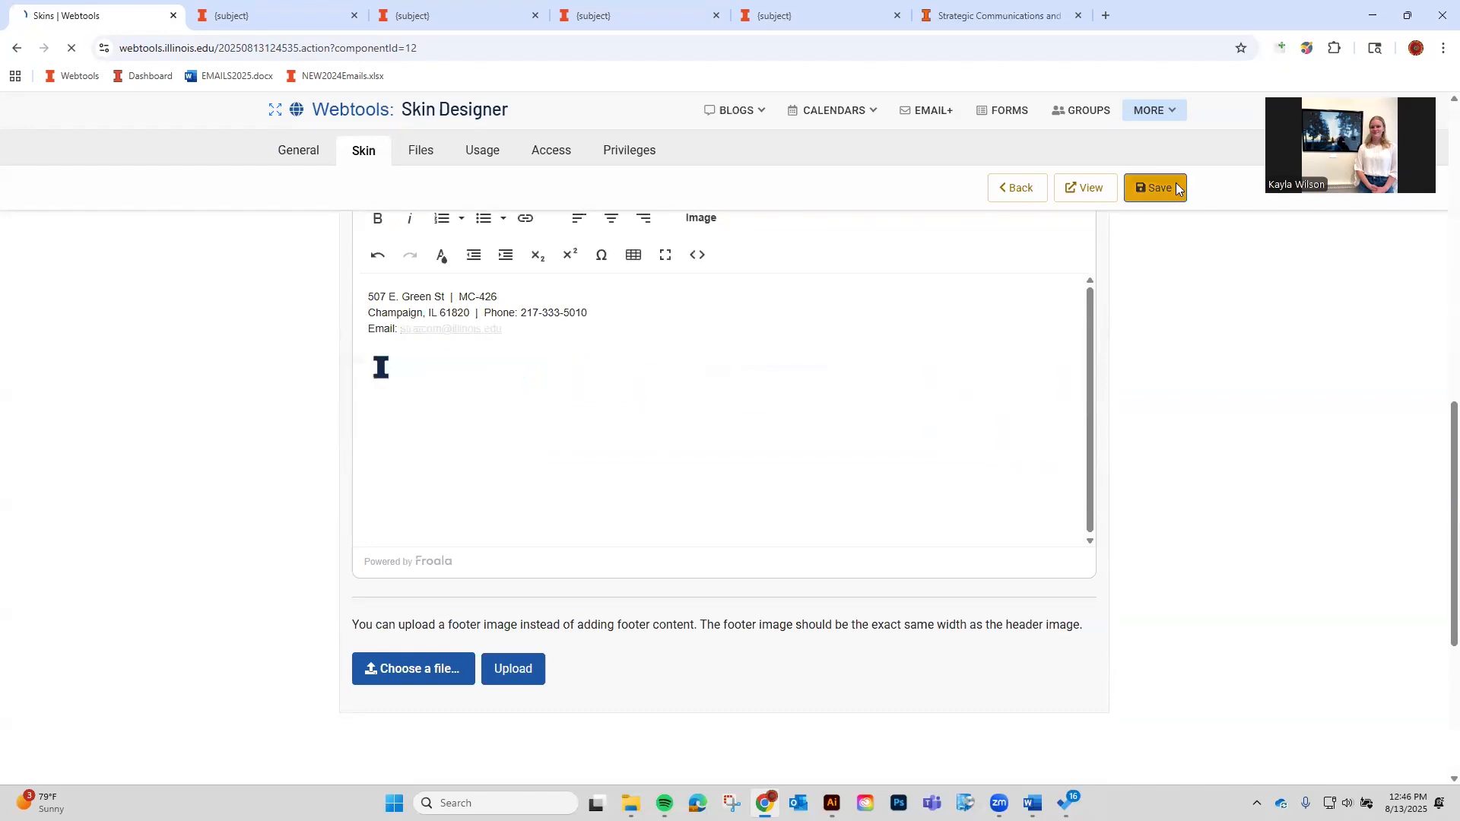
left_click(1095, 187)
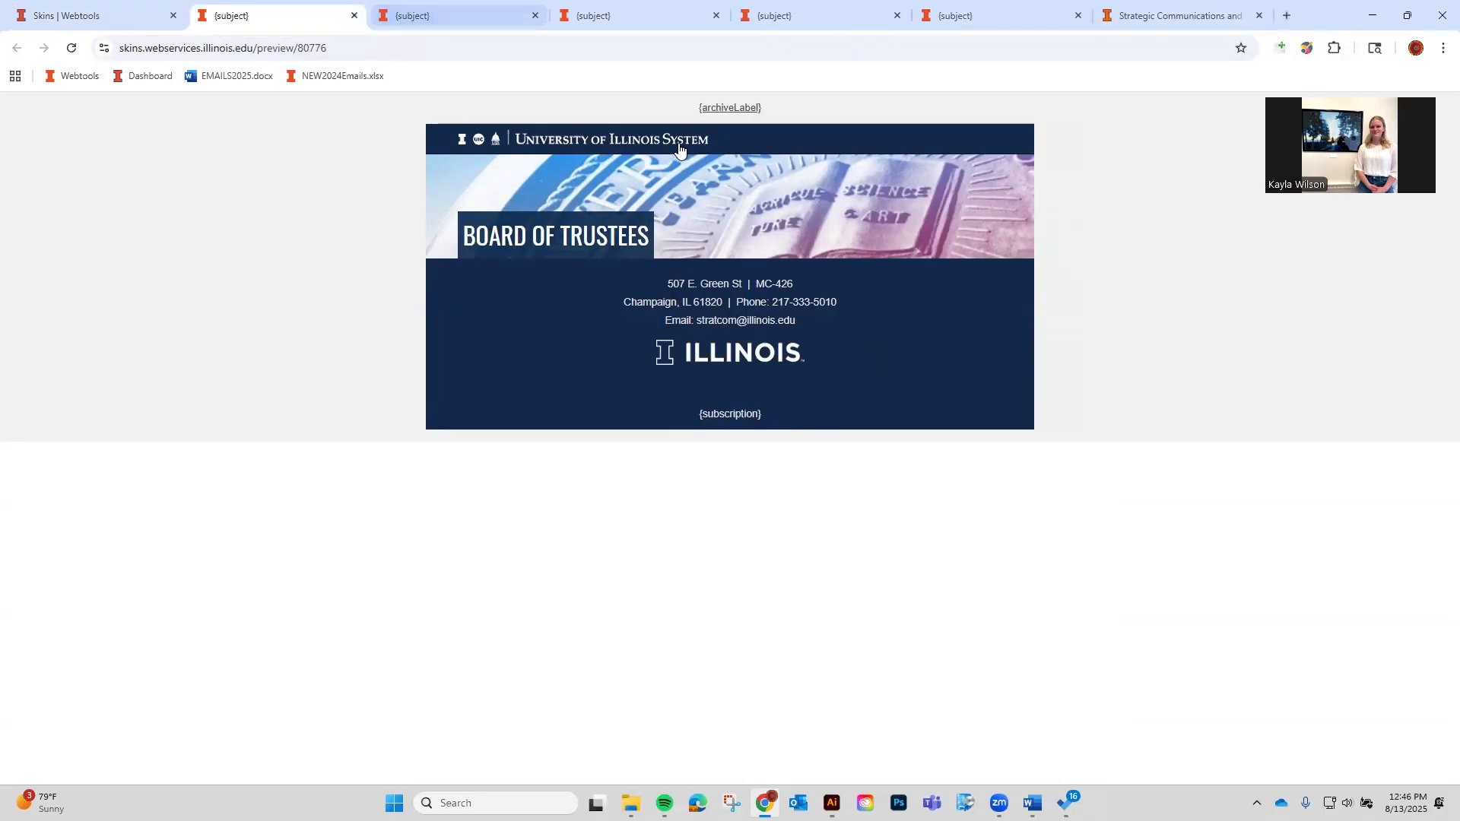
Compare the enlarged and smaller centred Board of Trustees previews across the open tabs.
left_click(419, 17)
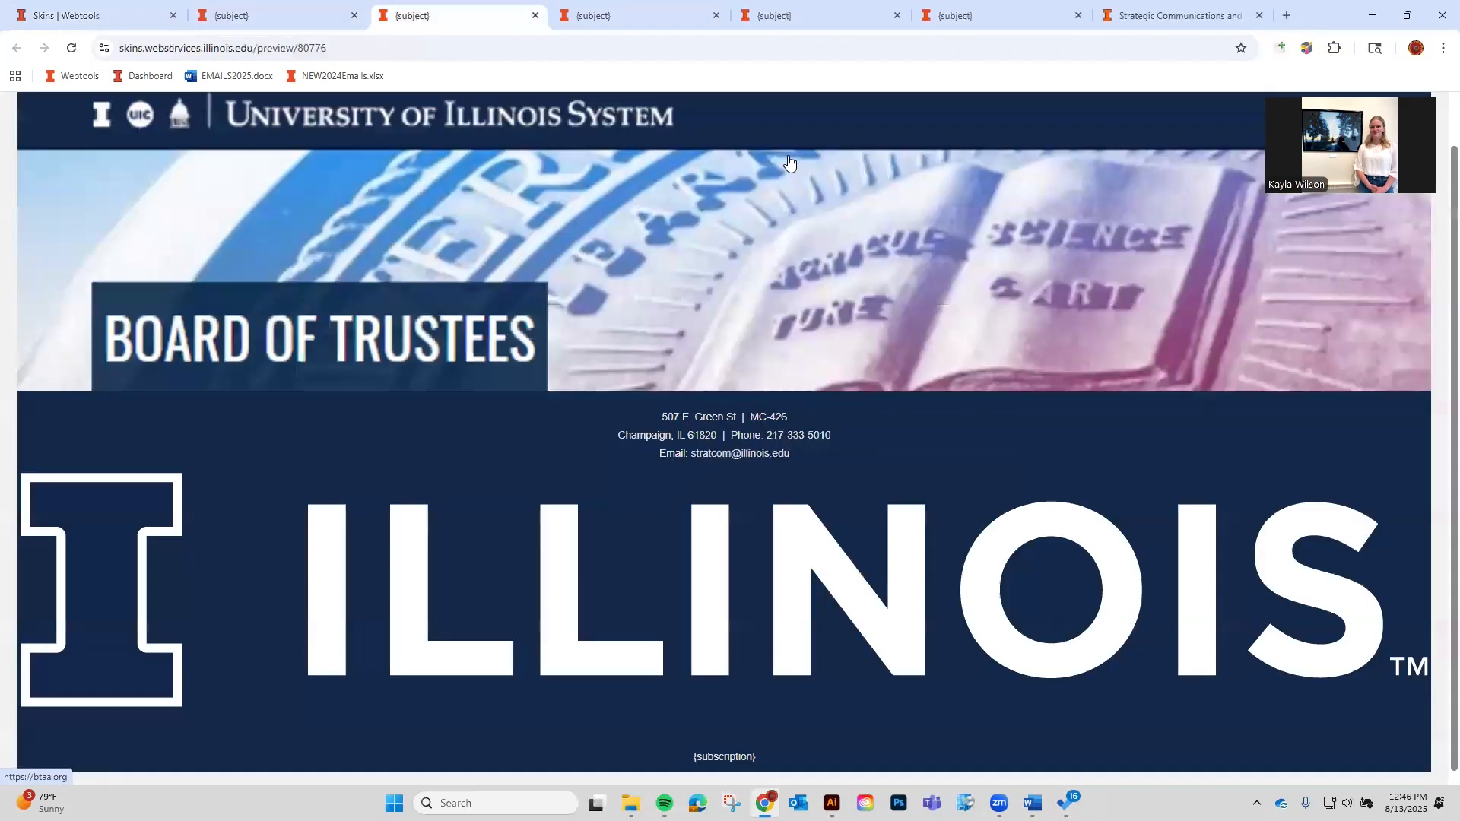
left_click(656, 9)
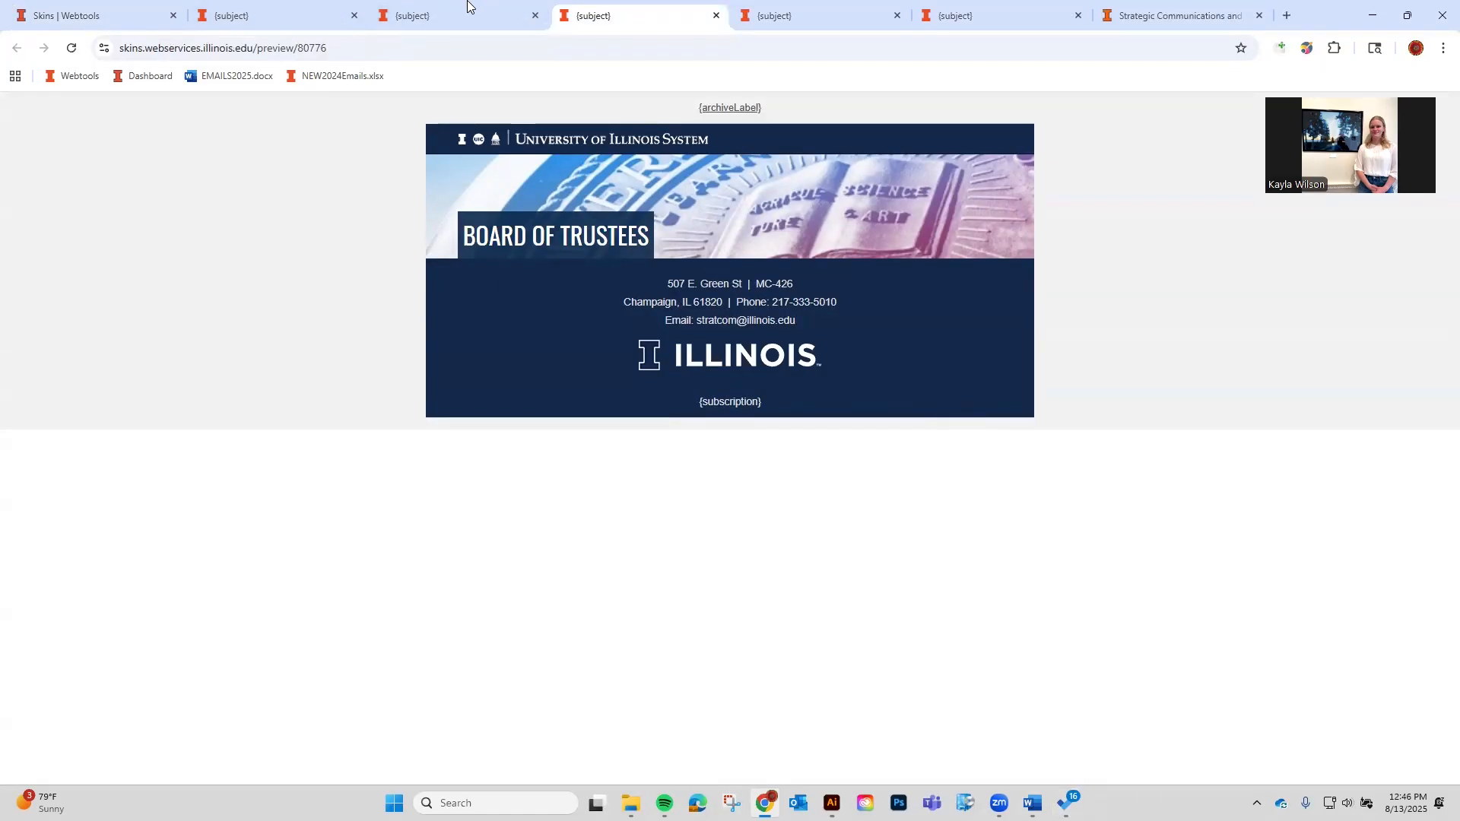
left_click(341, 11)
left_click(484, 6)
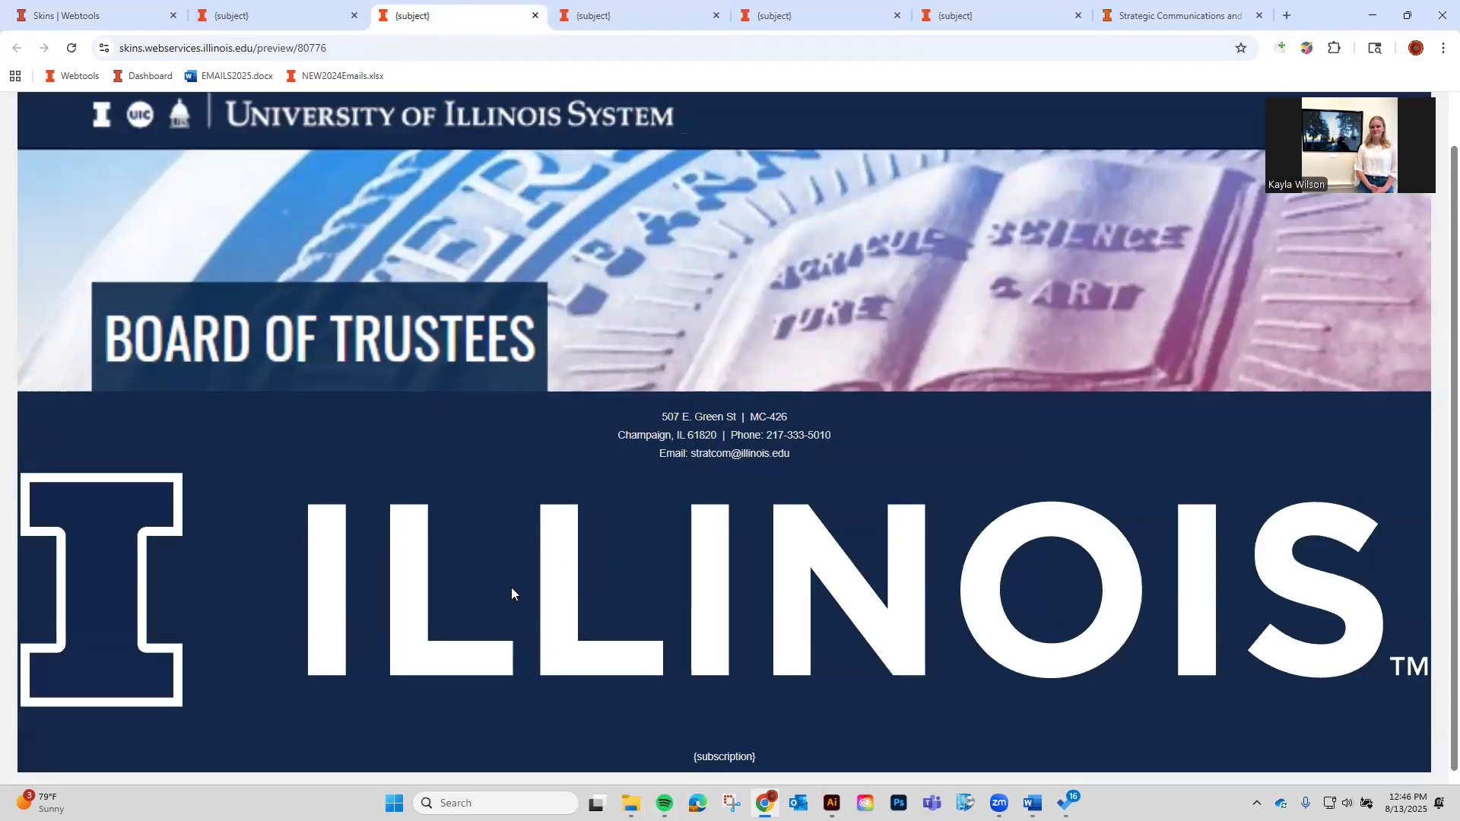
left_click(622, 9)
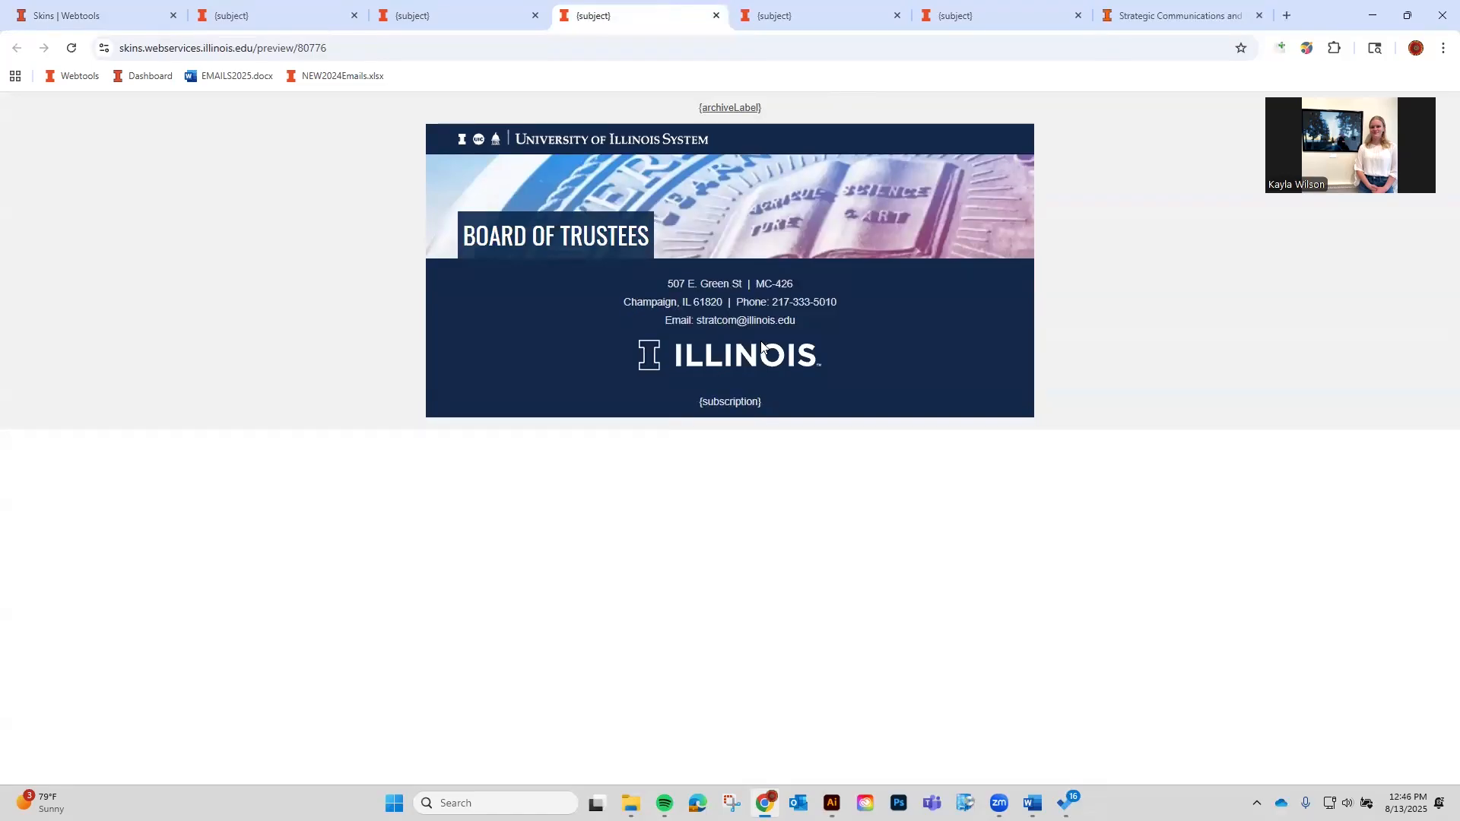
left_click(490, 9)
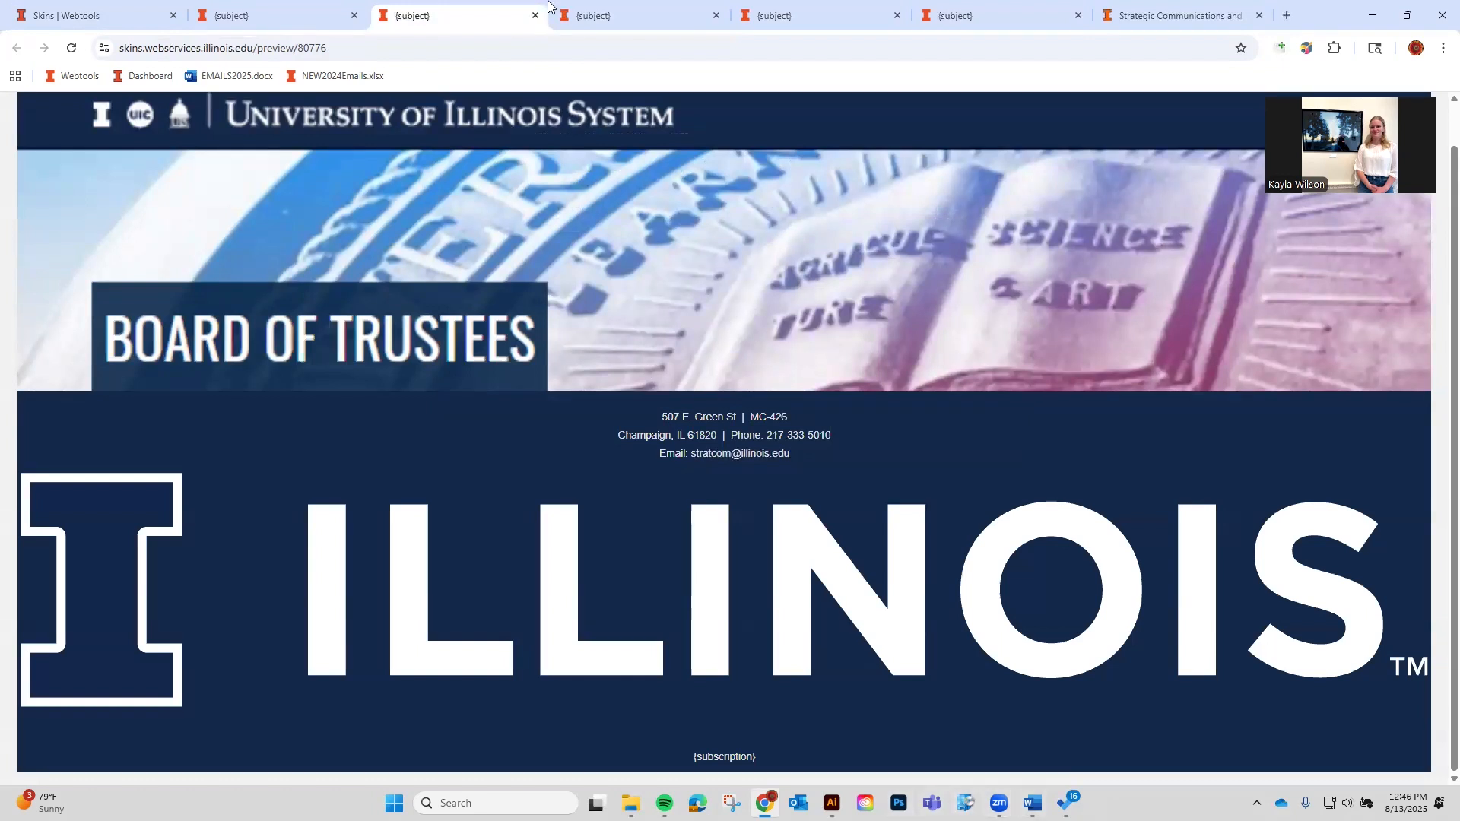
left_click(572, 11)
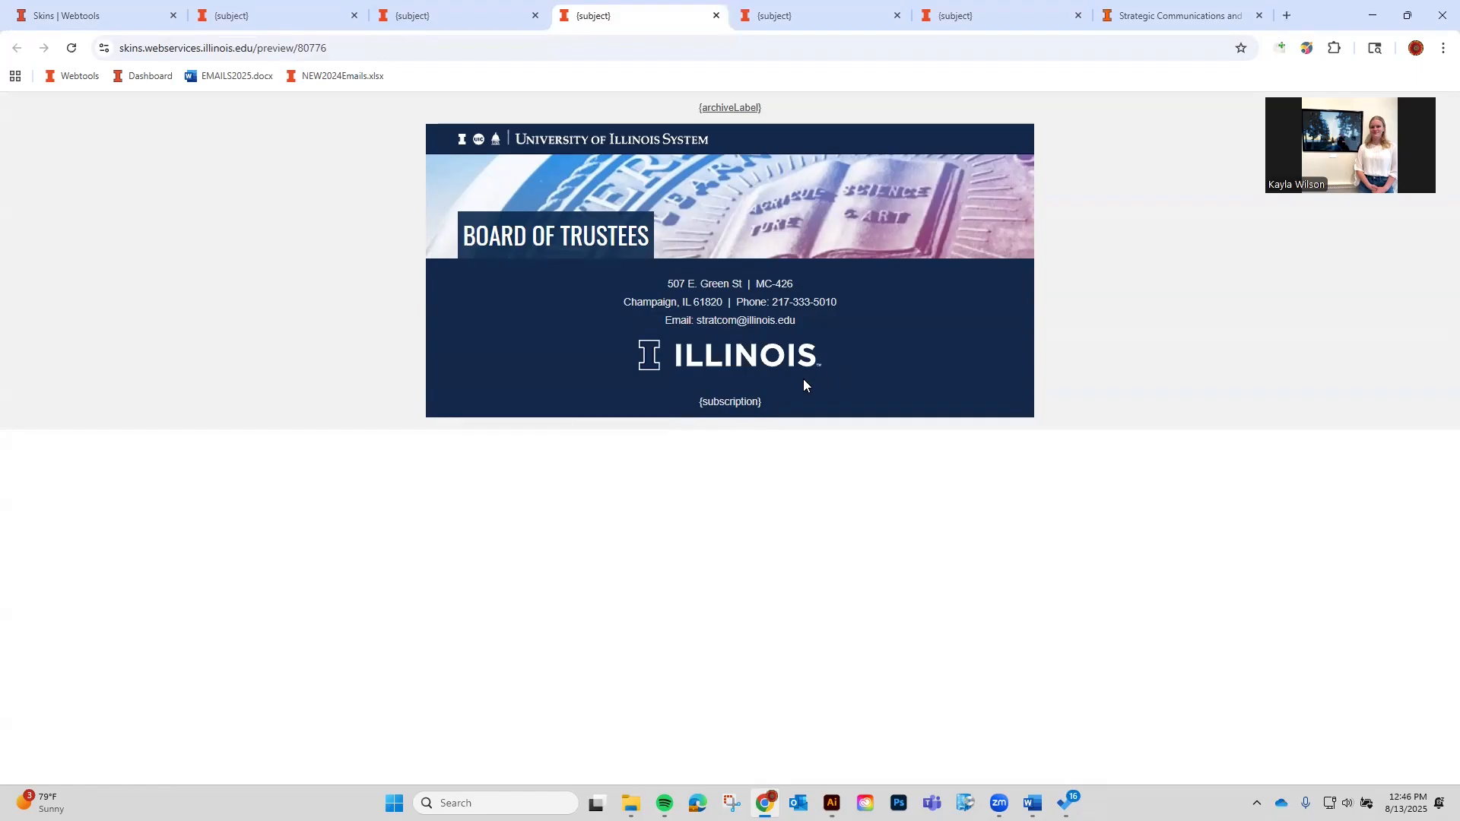
Close the five extra preview tabs.
left_click(355, 15)
left_click(355, 15)
left_click(355, 15)
left_click(355, 15)
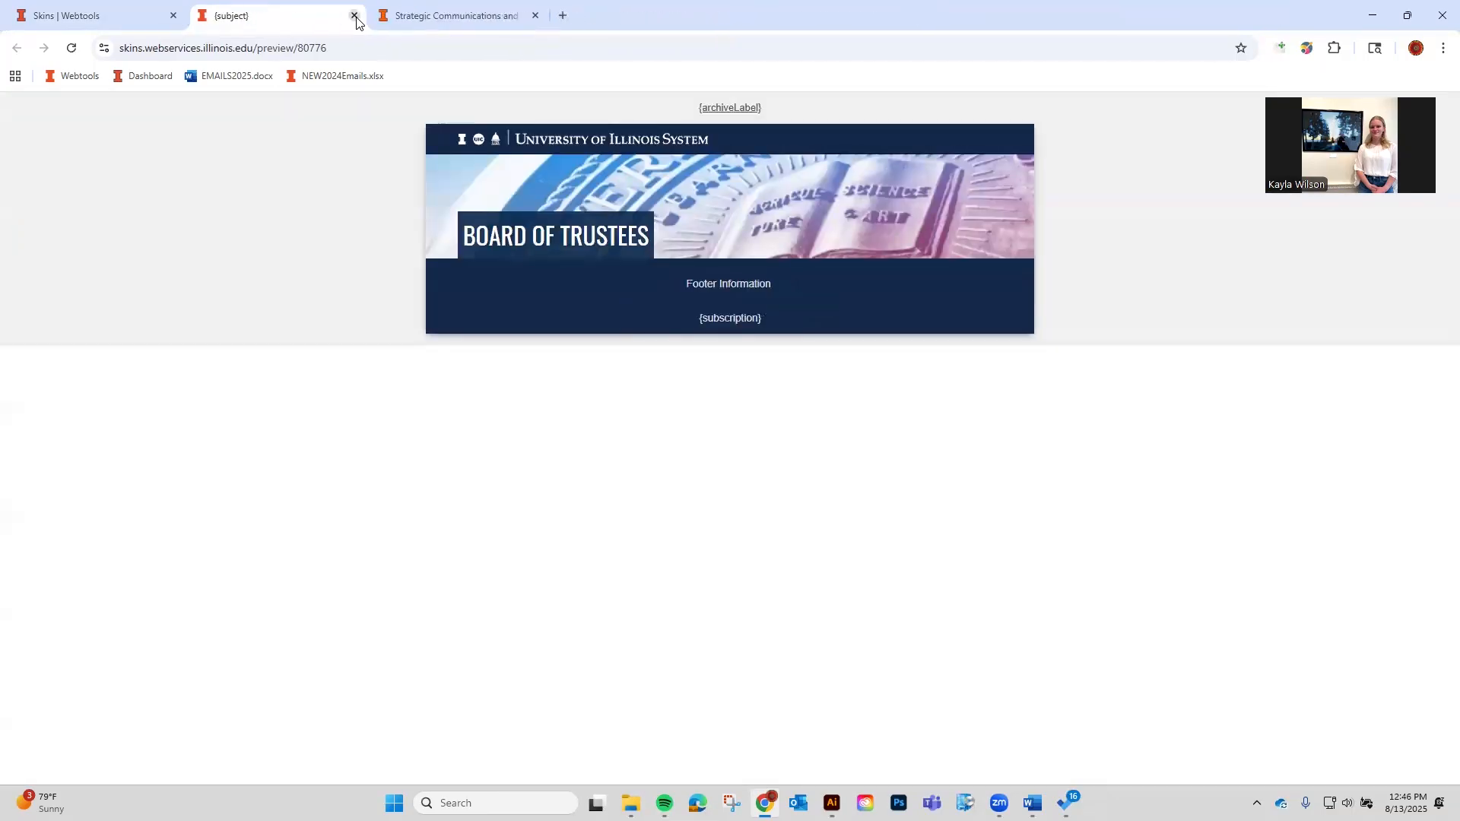
left_click(355, 15)
left_click(355, 15)
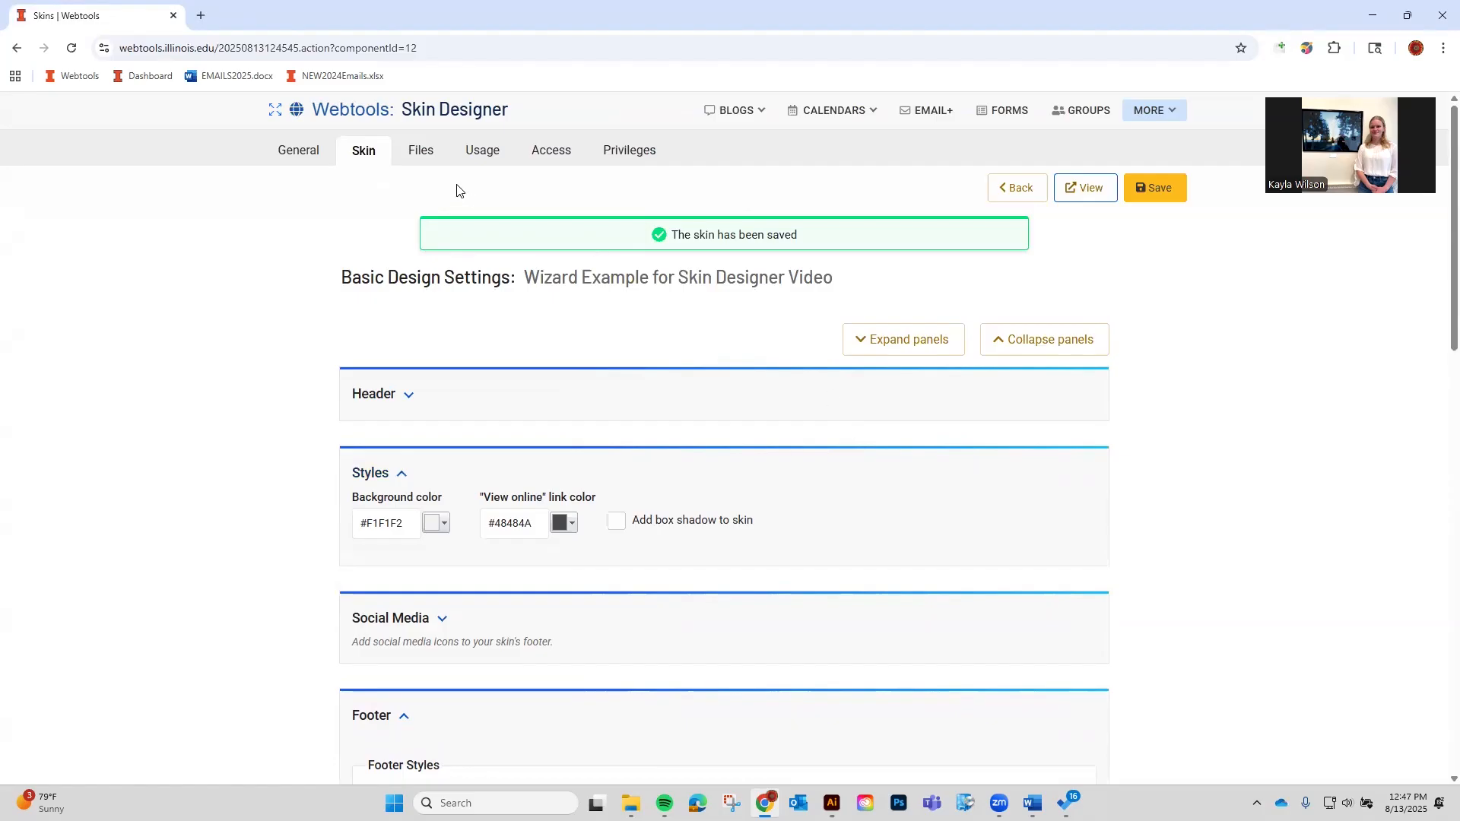
From the skin's Files list, view the small and large wordmark PNGs in new tabs.
left_click(417, 169)
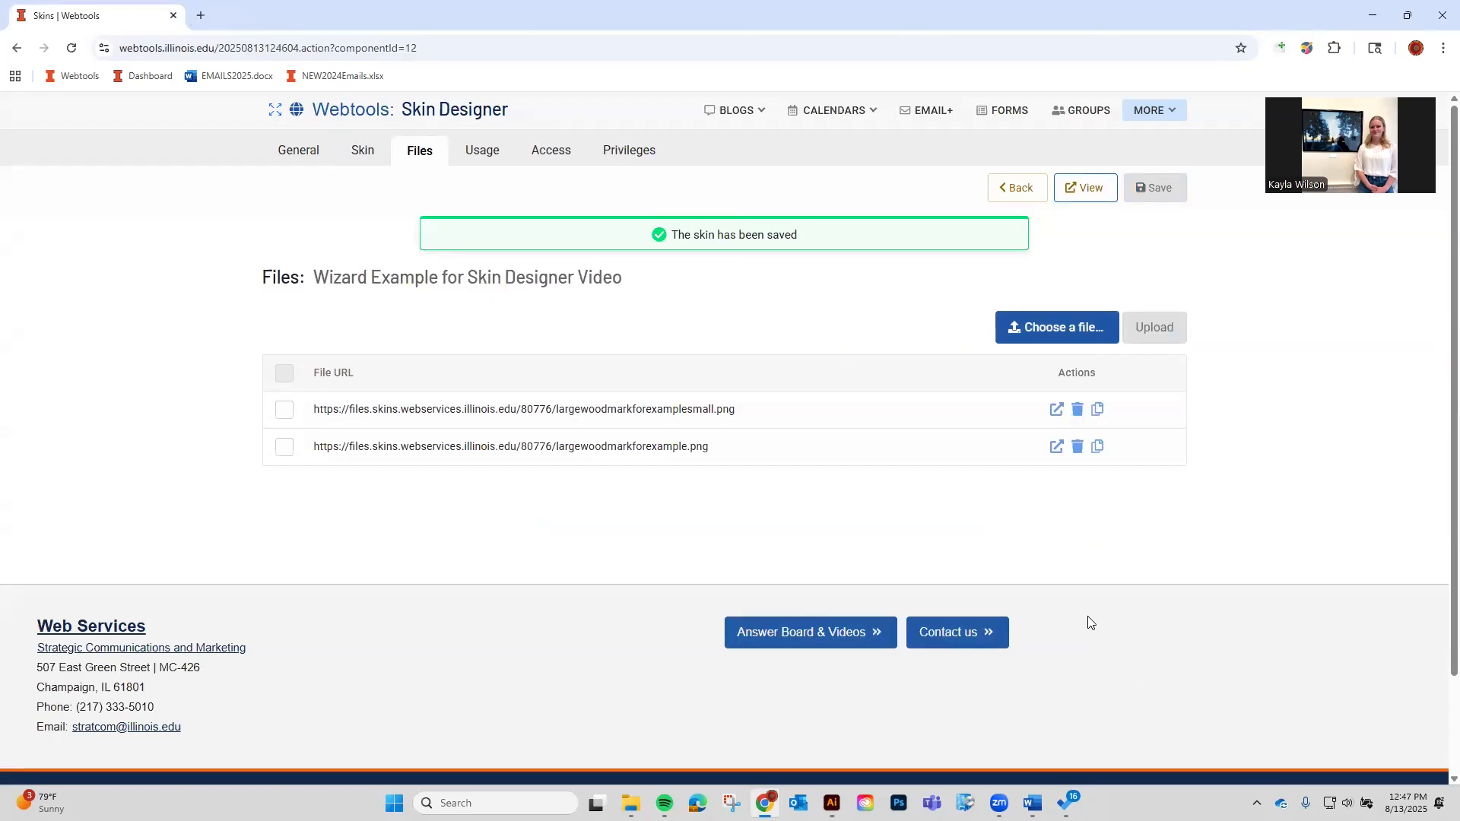
left_click(1057, 409)
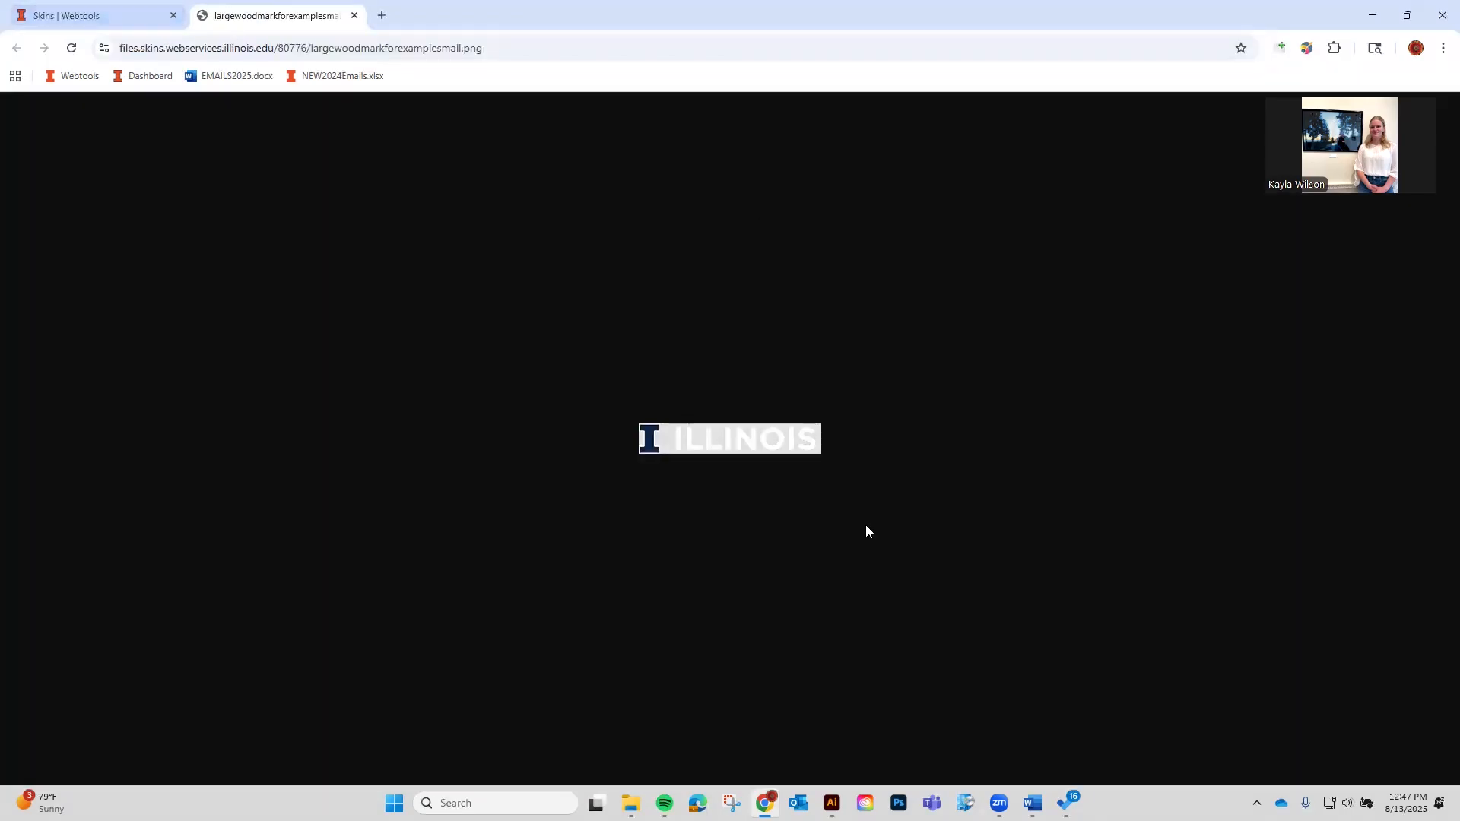
left_click(137, 11)
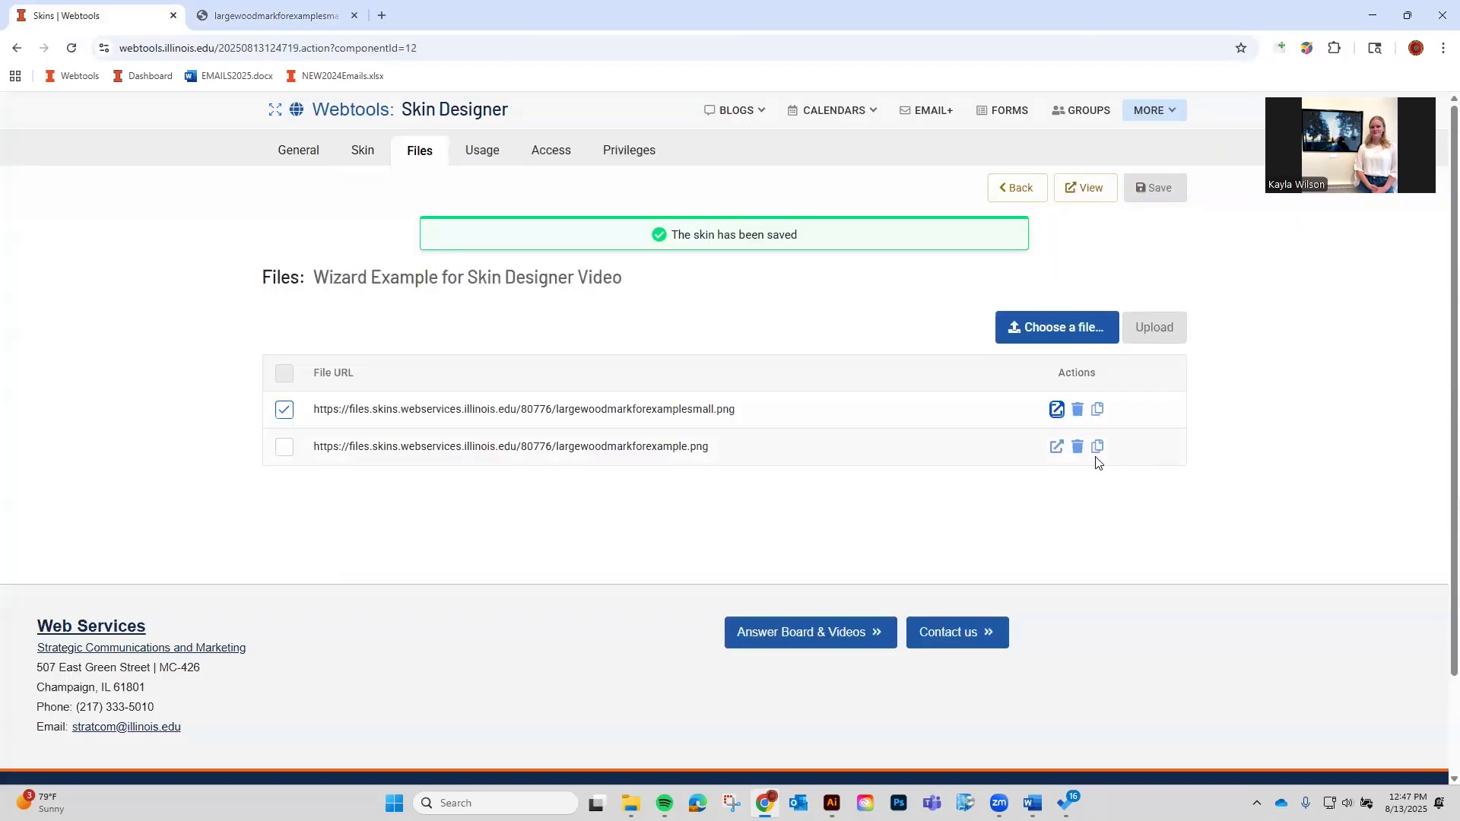
left_click(1056, 447)
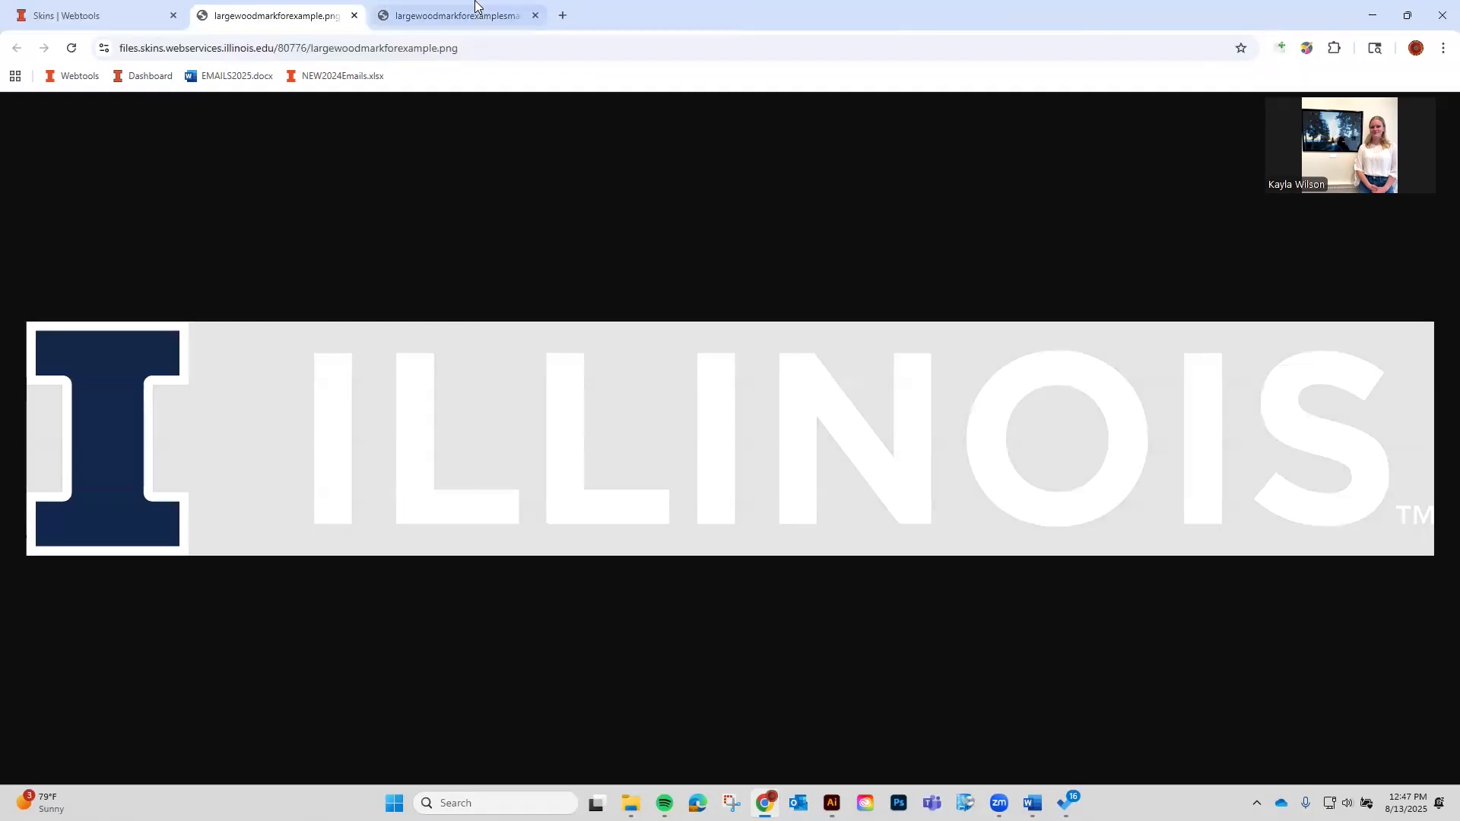
Close the wordmark image tabs and go to the skin's Usage tab.
left_click(413, 18)
left_click(344, 16)
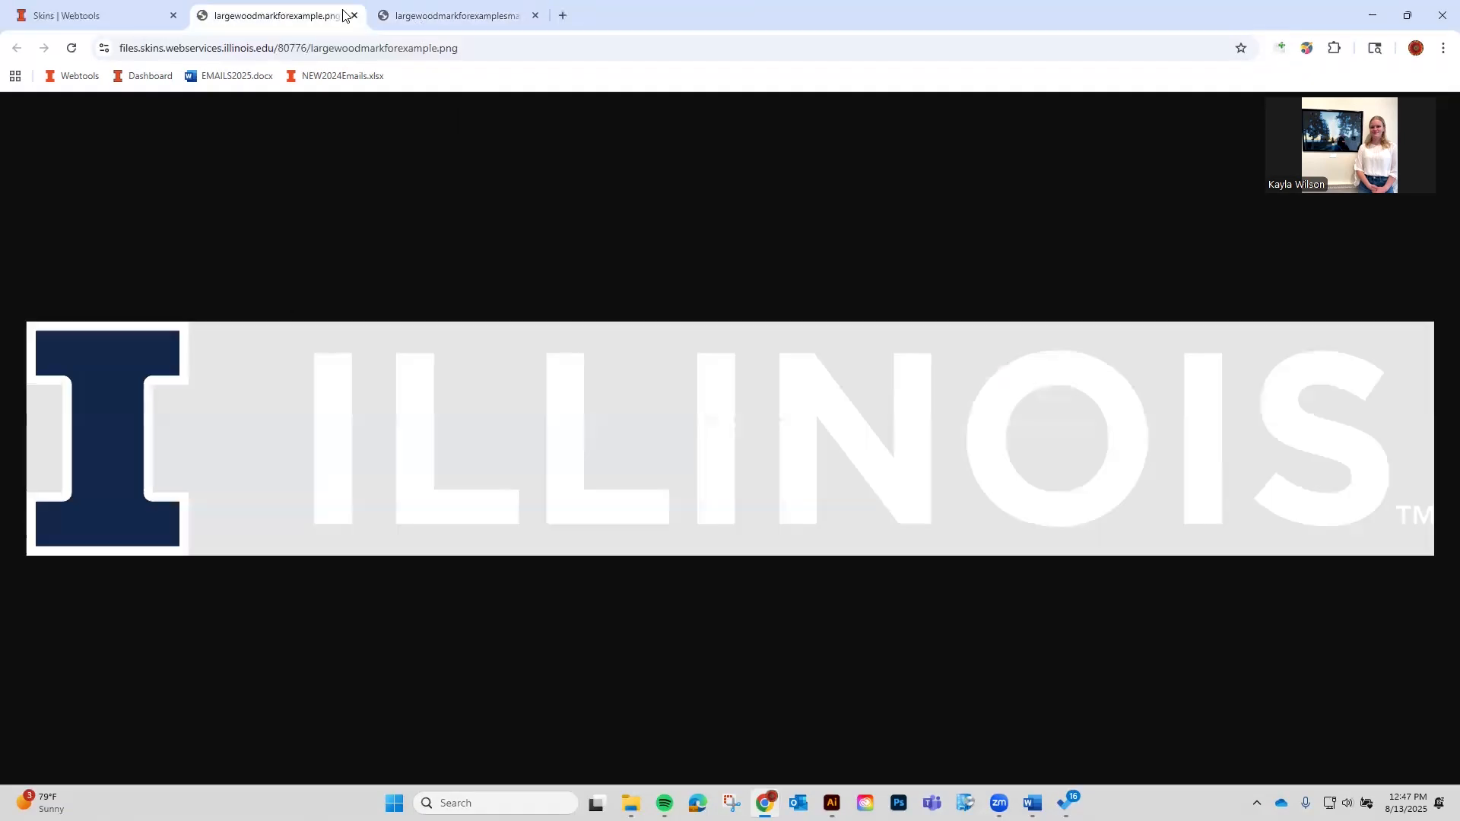
left_click(355, 15)
key("ctrl+w")
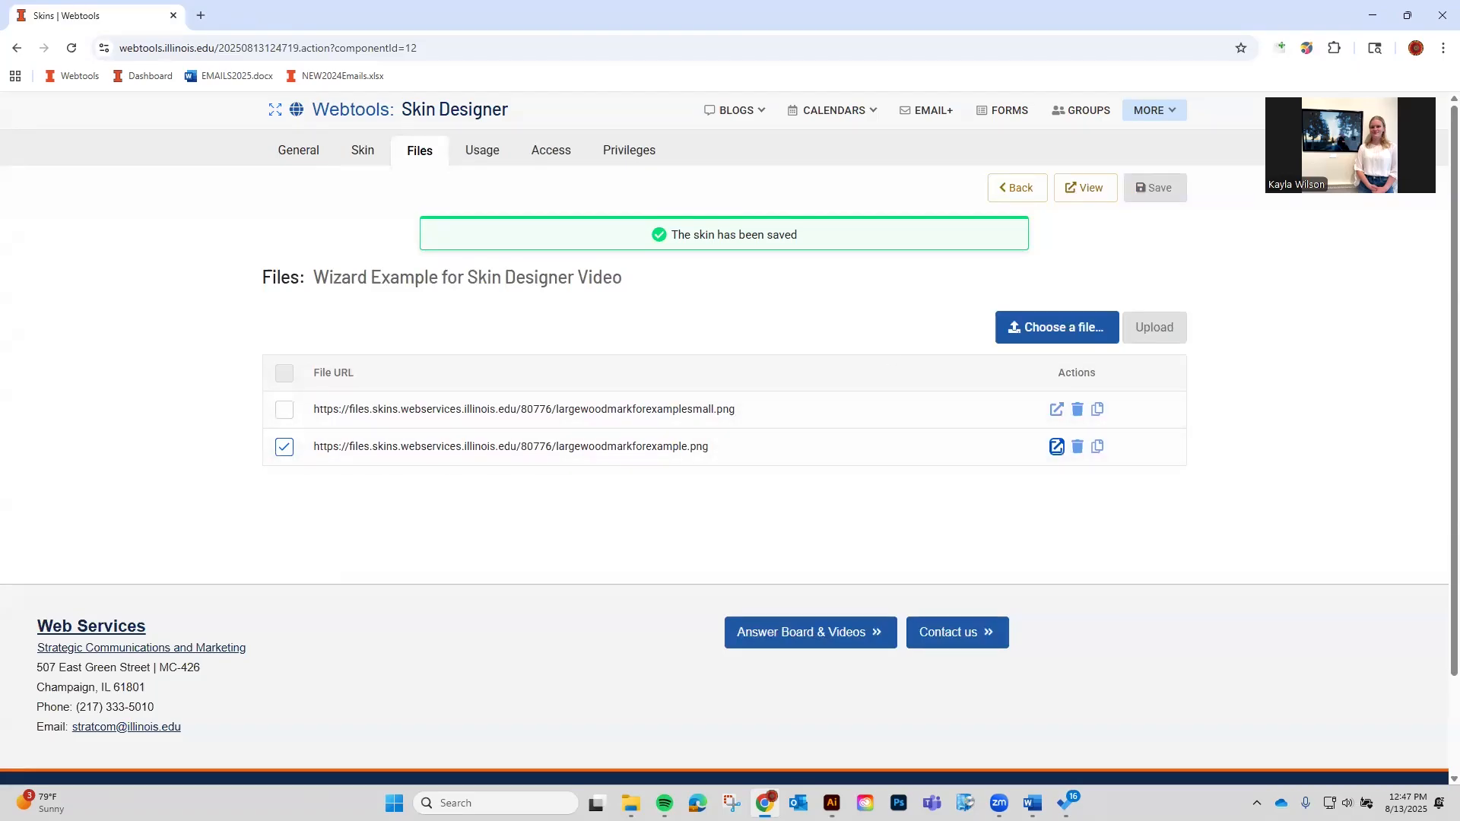
left_click(468, 151)
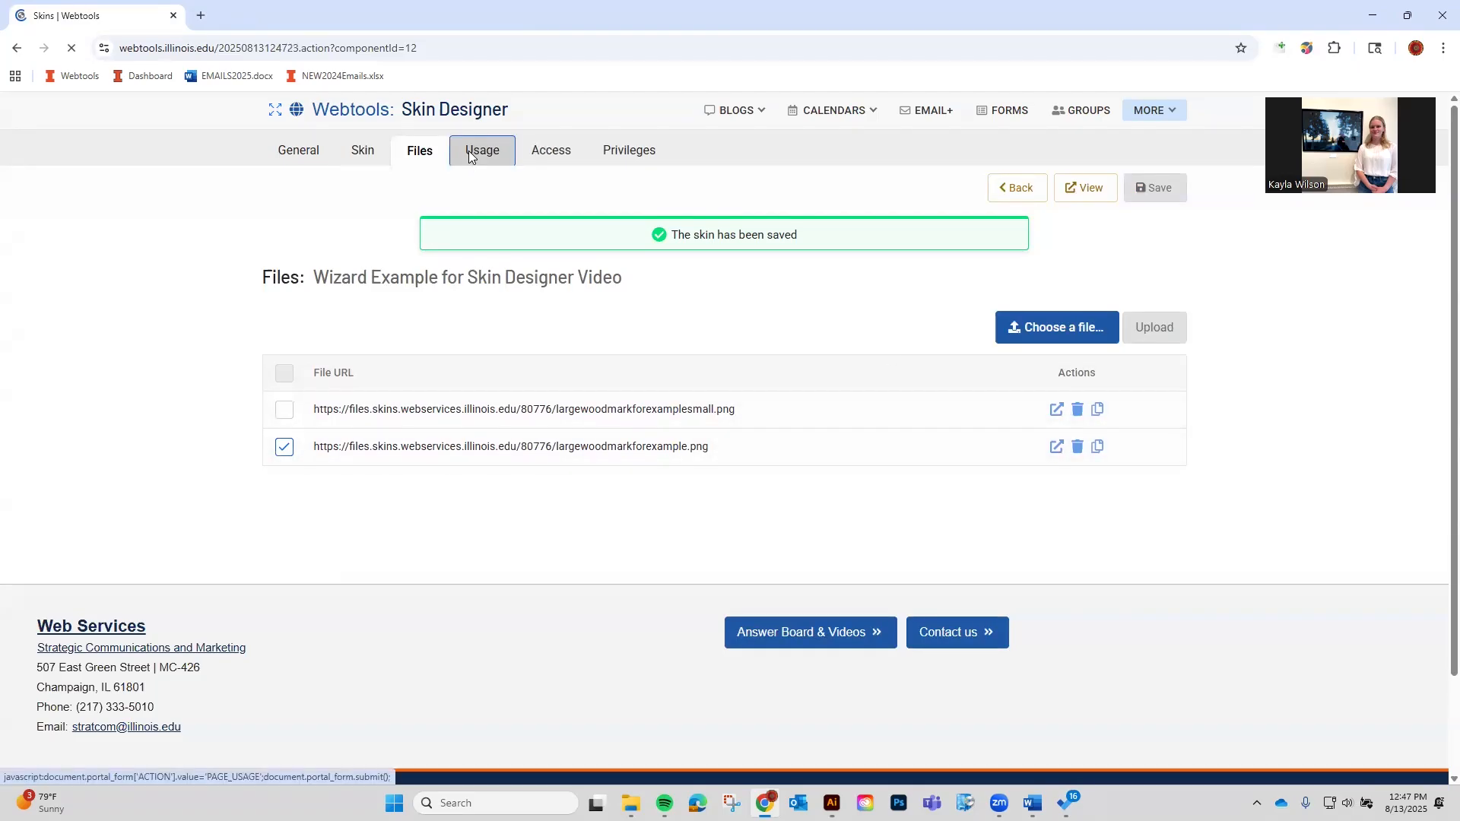
Confirm on the Usage page that the Wizard Example skin is not used, then go back to My Skins.
left_click(422, 169)
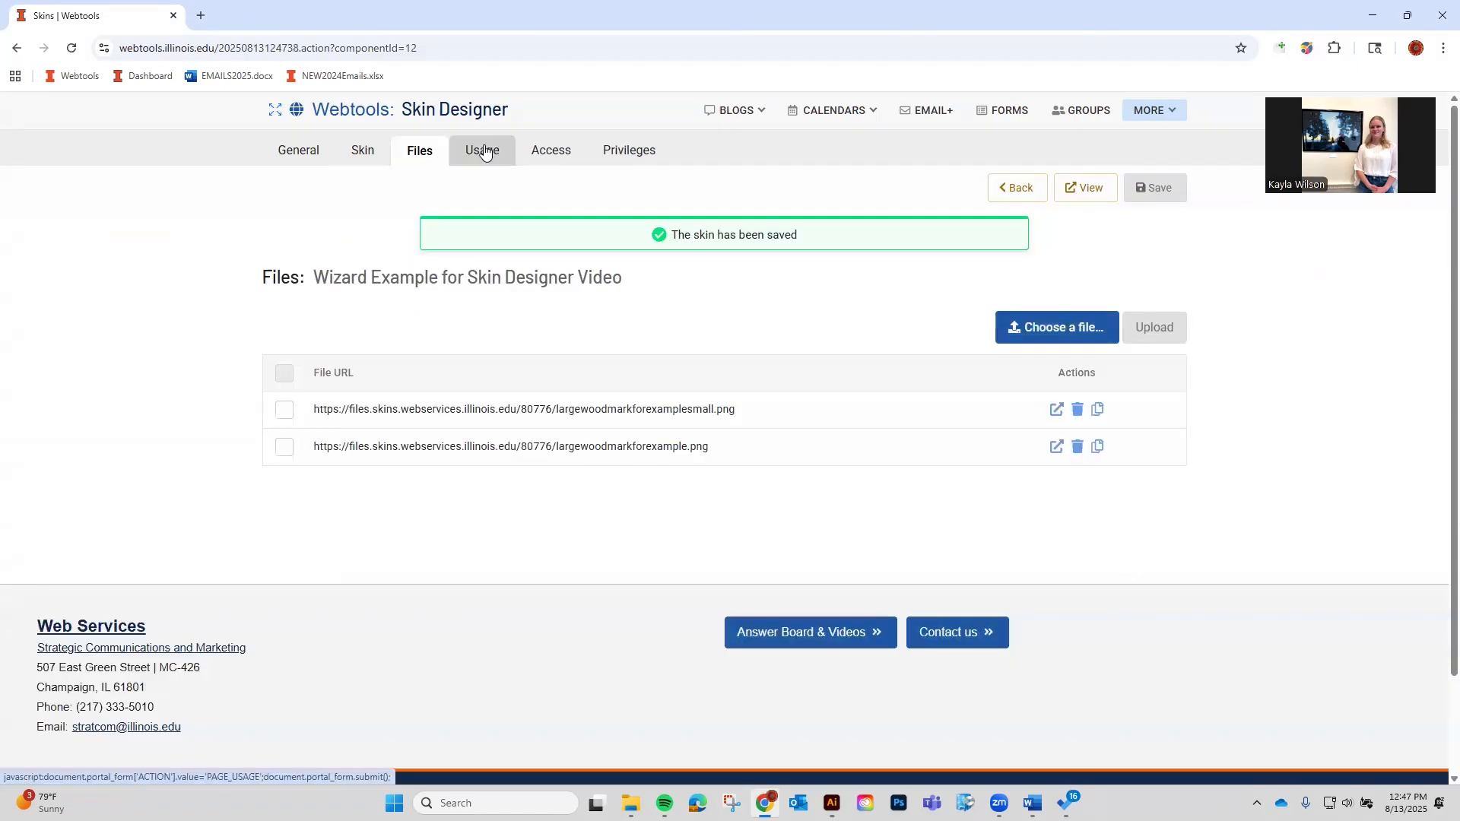
left_click(484, 152)
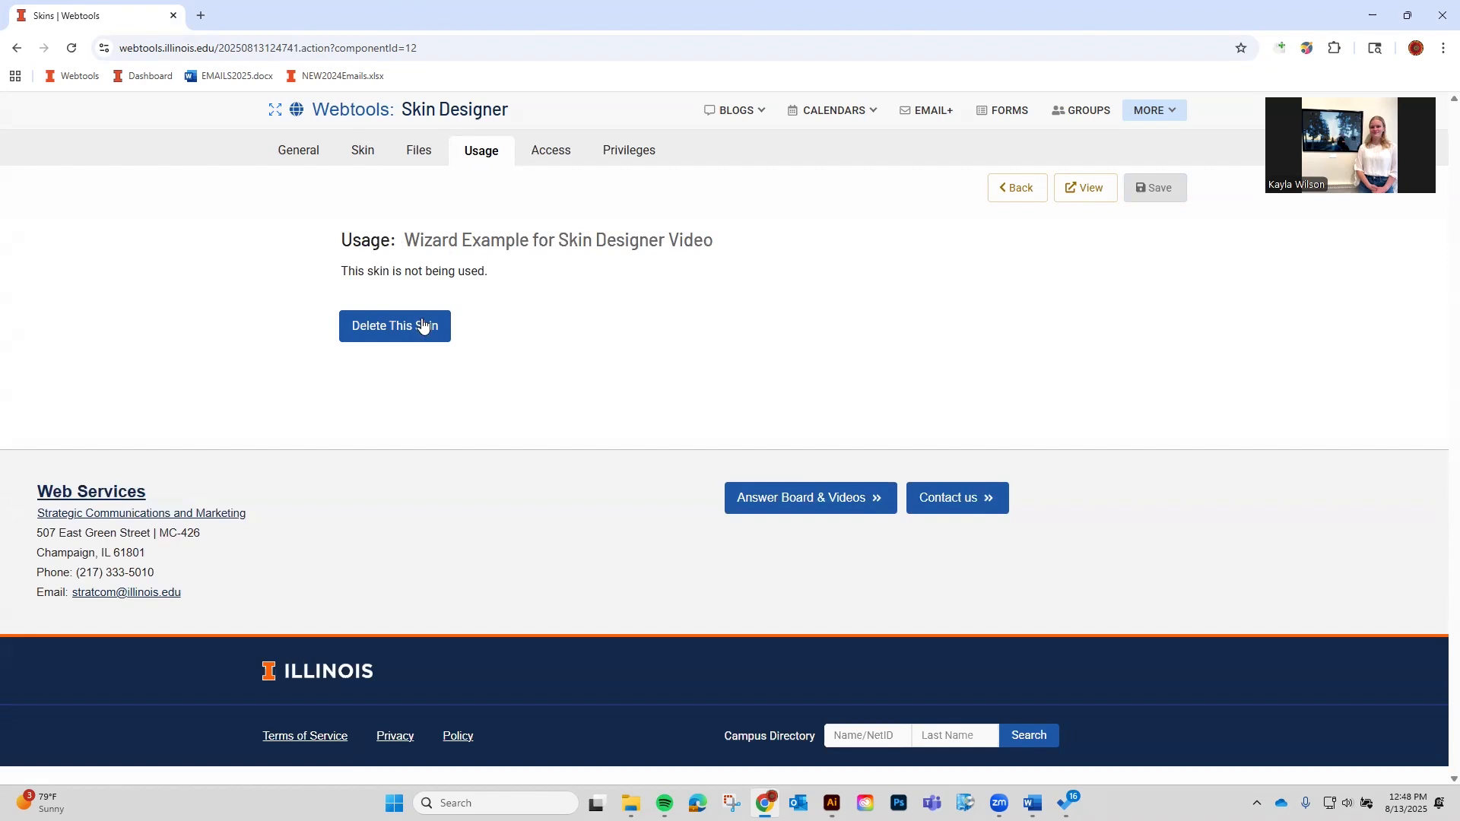
left_click(1000, 194)
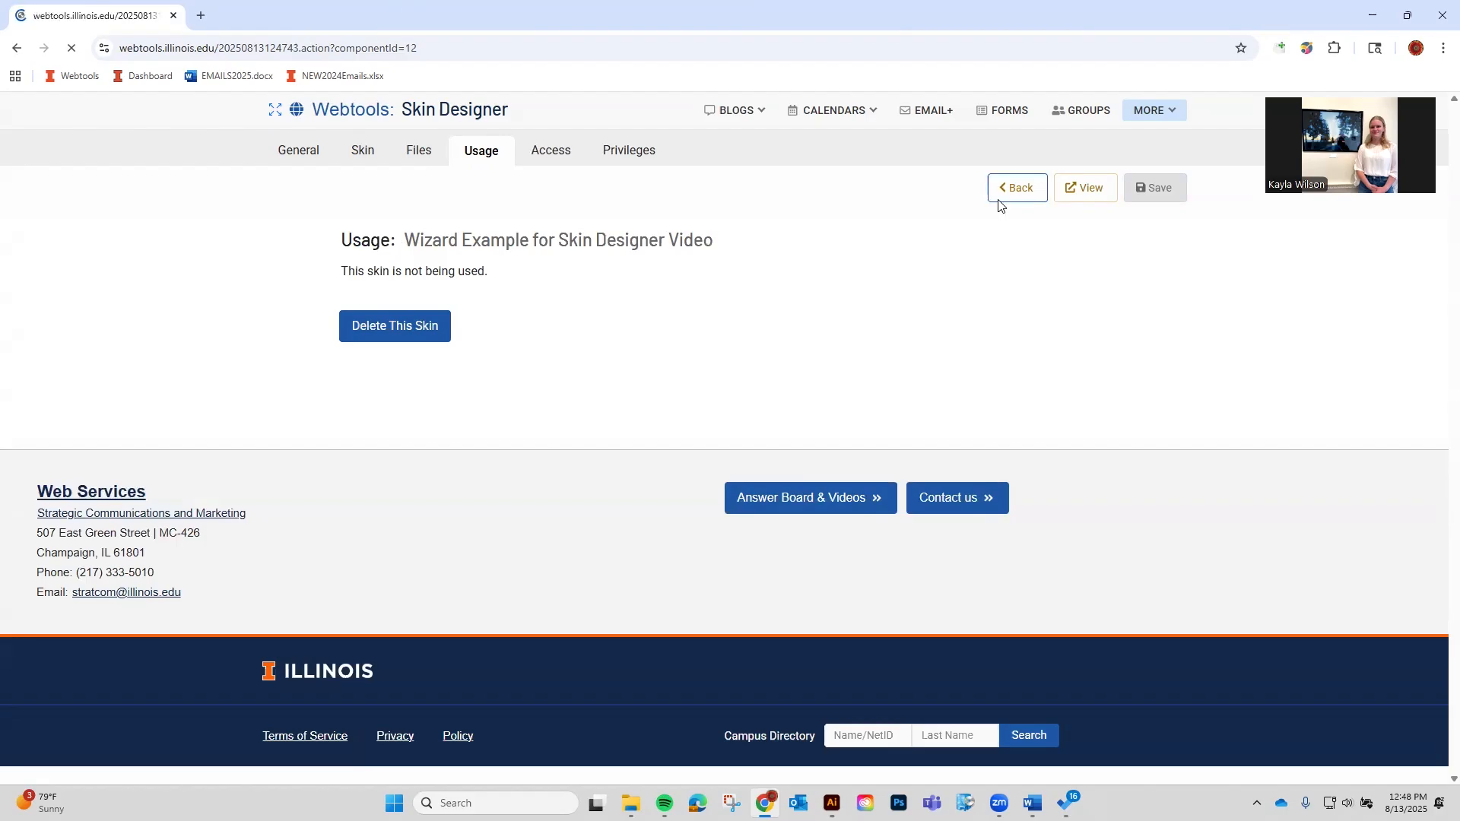
Check that Illinois Impact - Skin has one Email+ wizard use on 04/01/2025, then return to My Skins.
left_click(1141, 258)
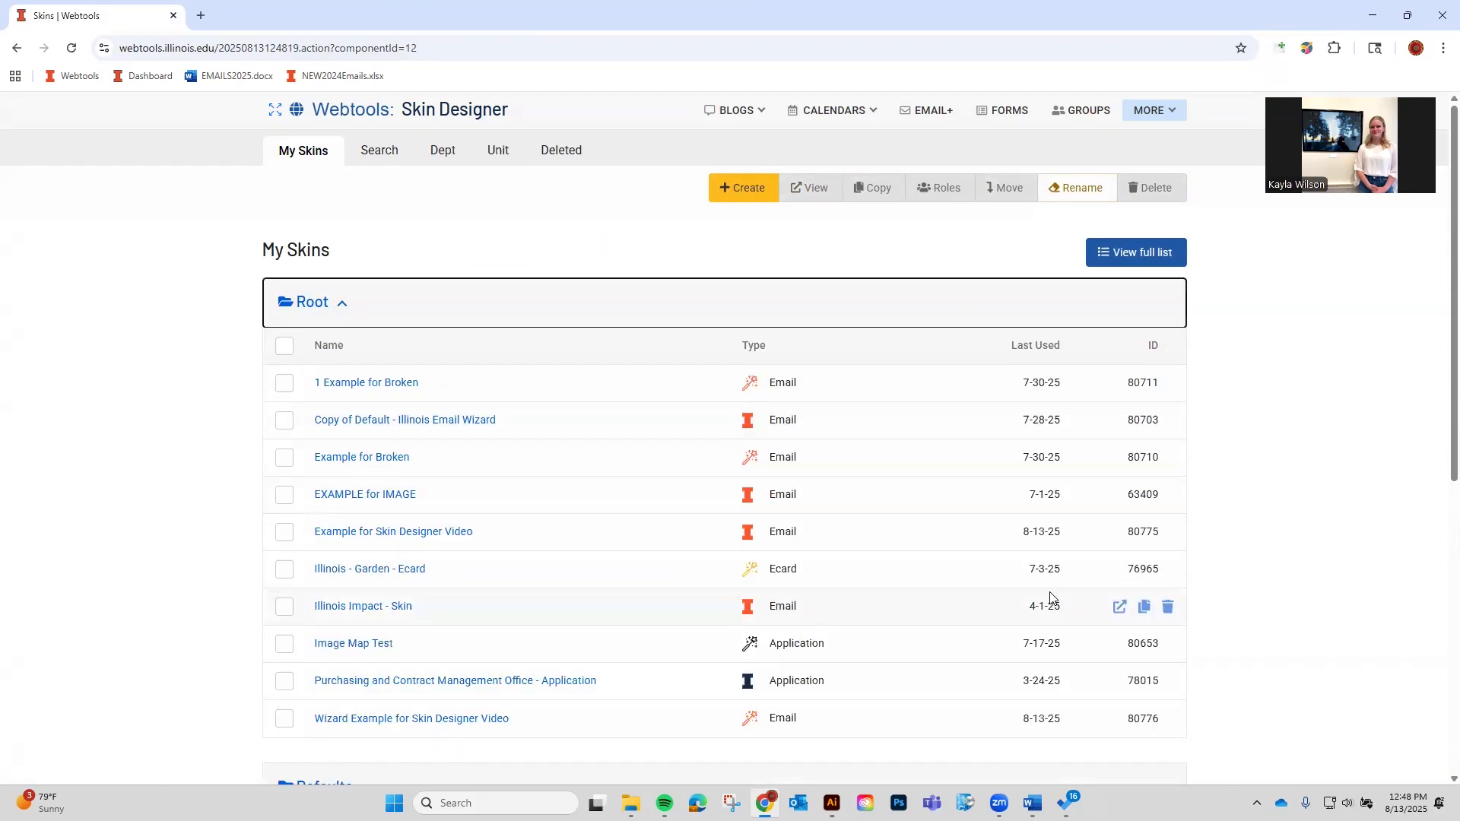
left_click(348, 605)
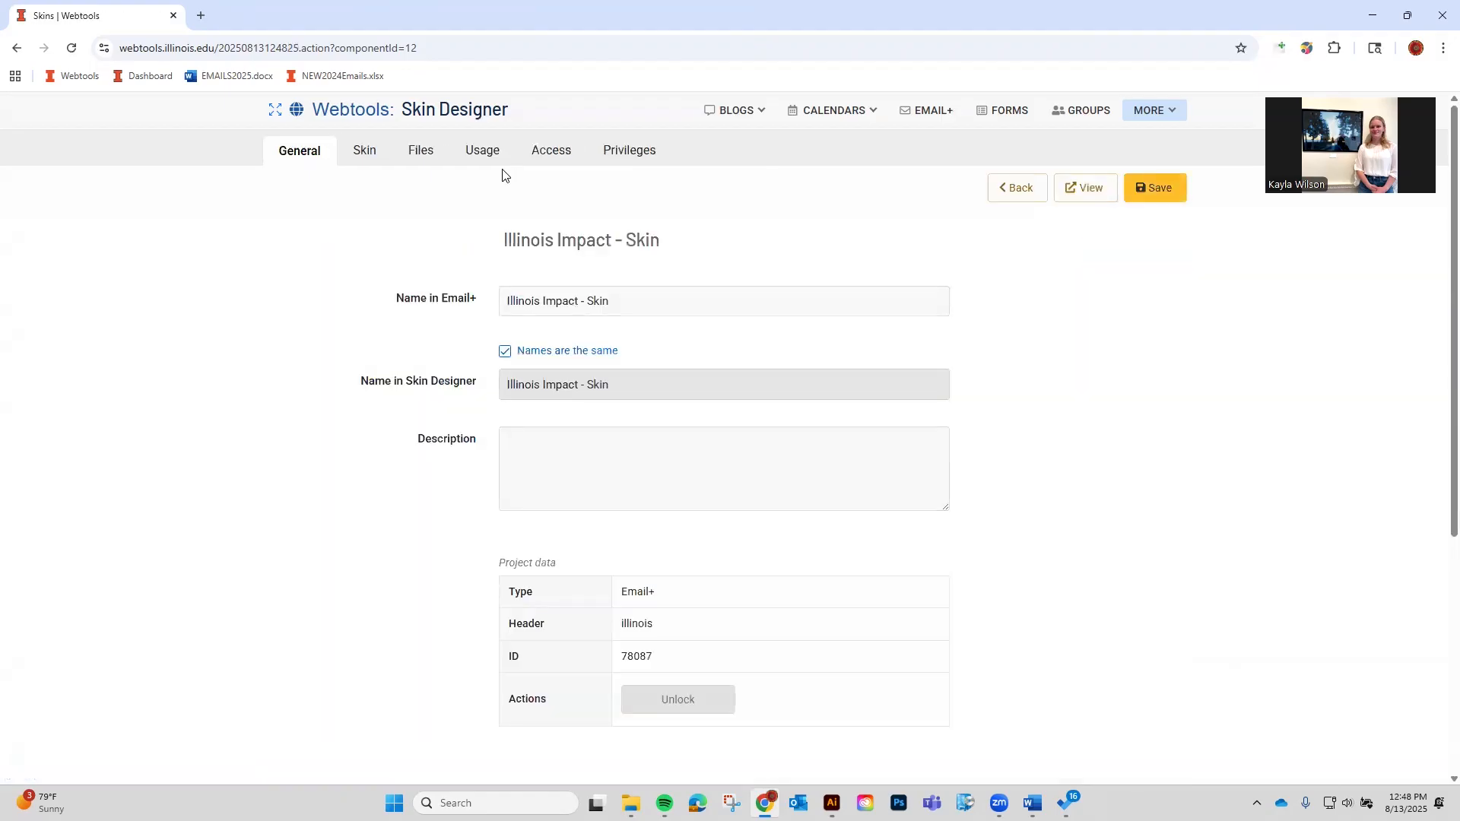
left_click(489, 166)
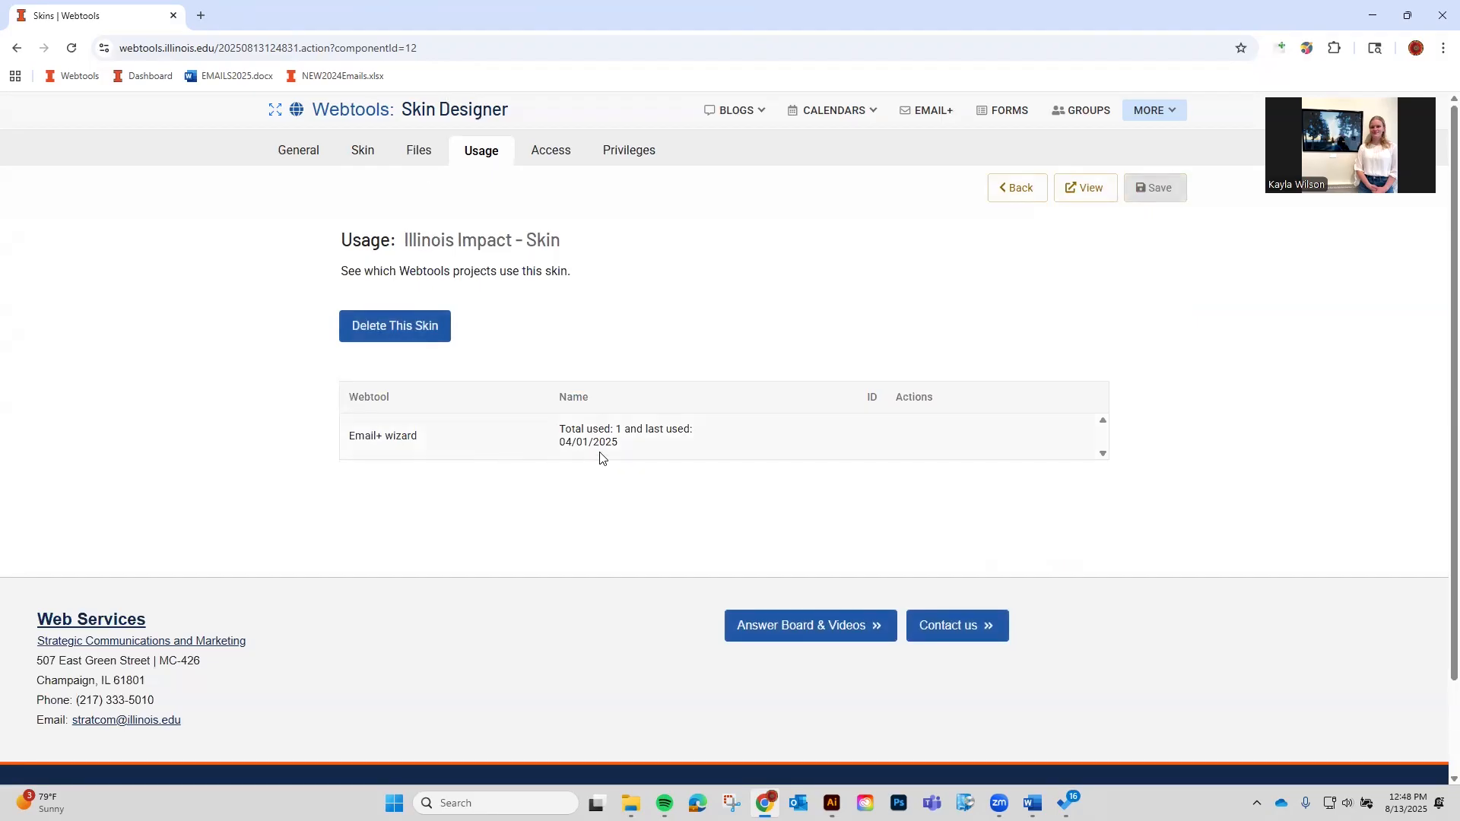
left_click_drag(564, 432, 671, 433)
left_click(632, 445)
left_click(1003, 199)
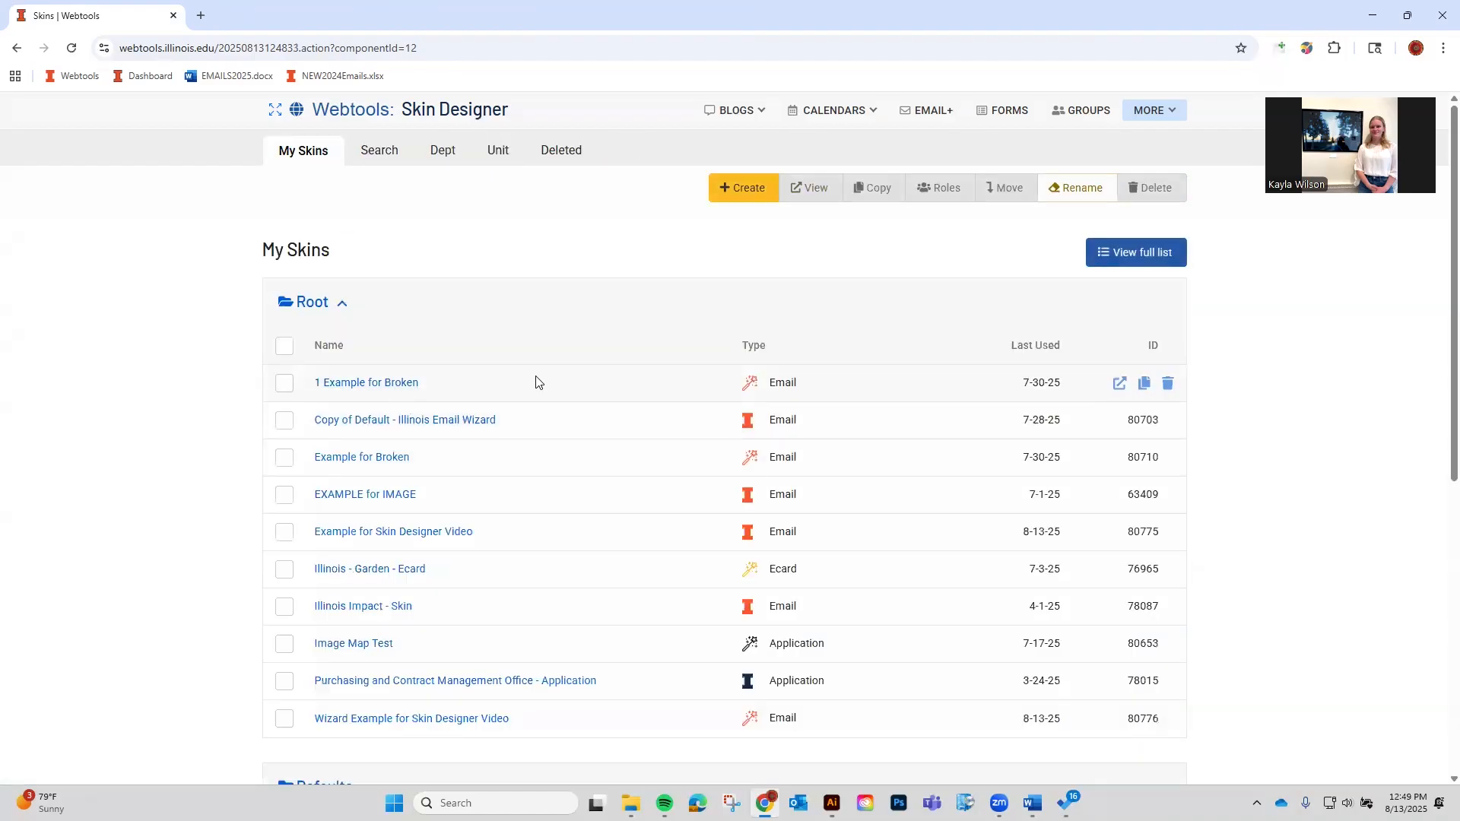
Open Wizard Example for Skin Designer Video's Usage, then its Access page, and review the empty access sections.
left_click(403, 719)
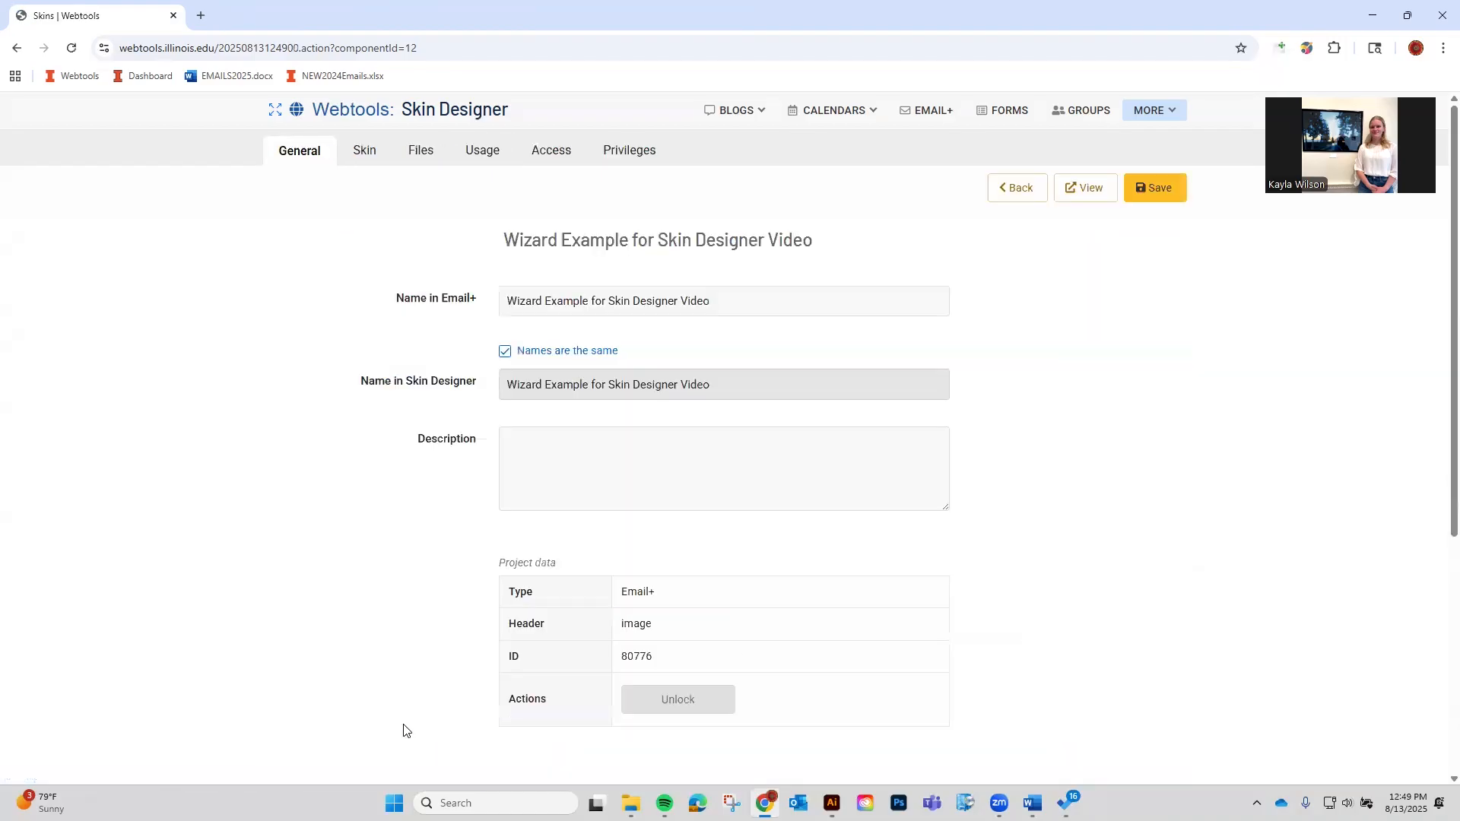
left_click(491, 168)
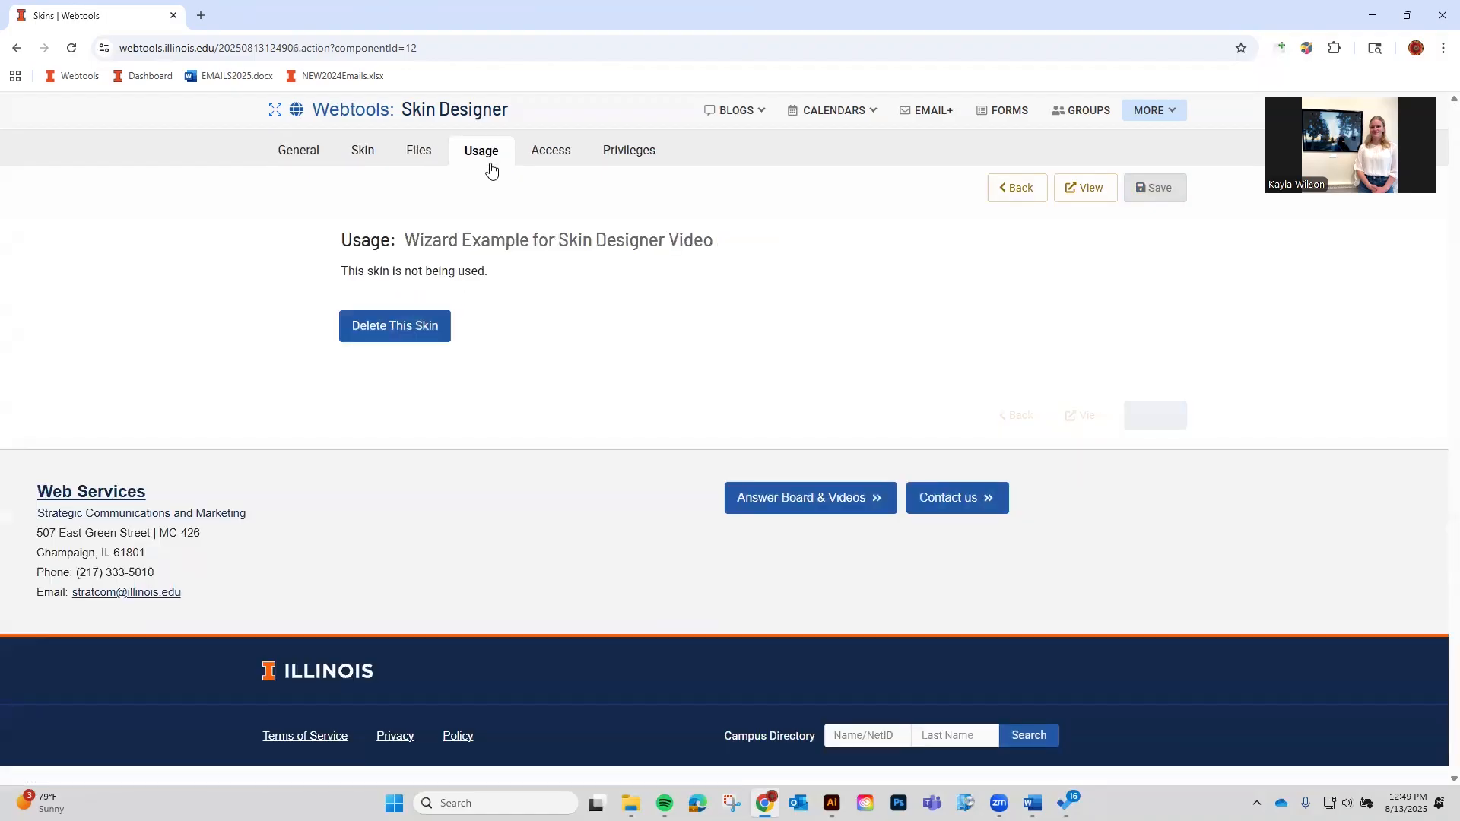
left_click(555, 156)
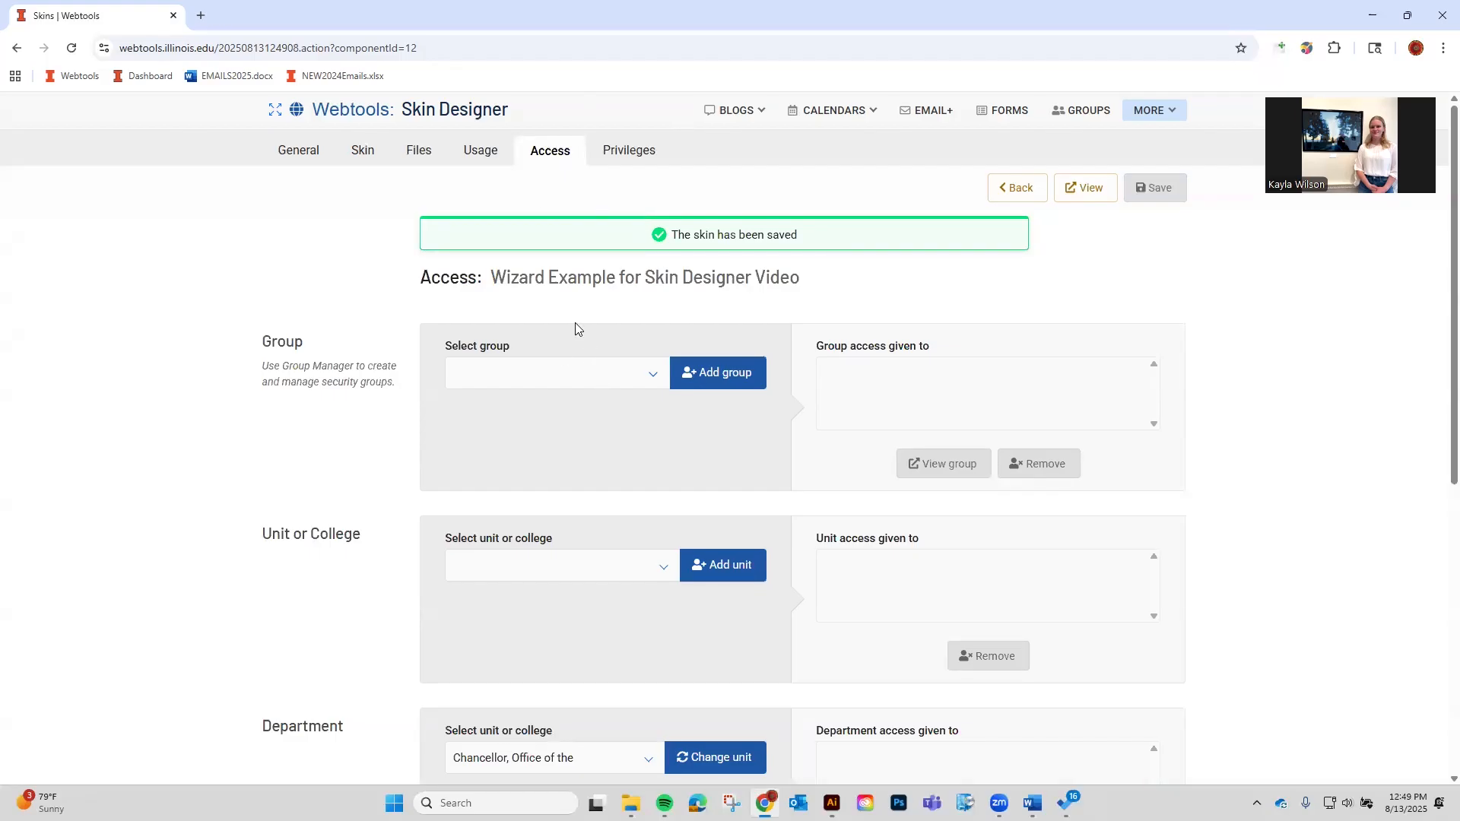
scroll(760, 470, "down", 1)
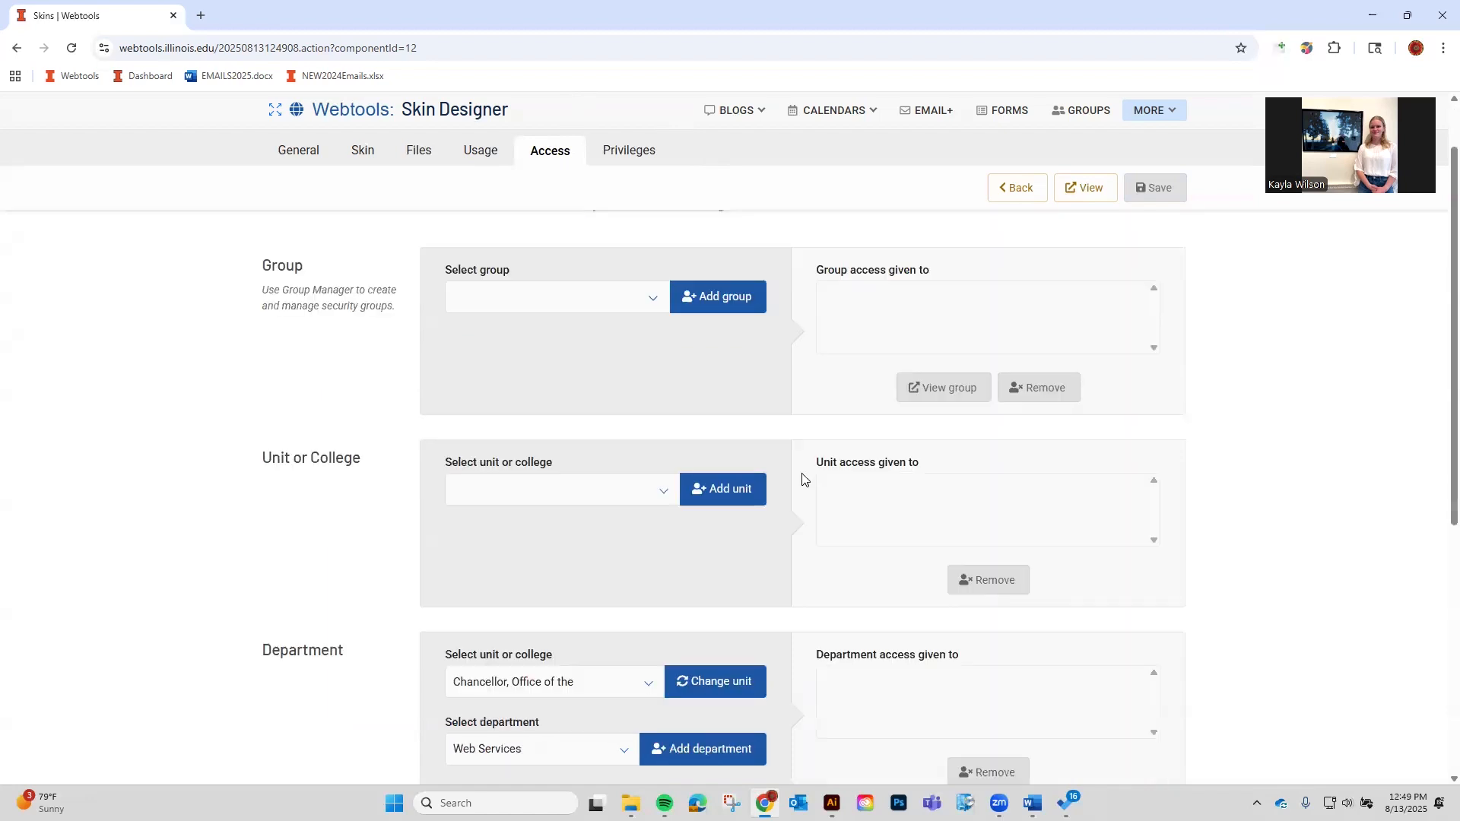
scroll(804, 479, "down", 1)
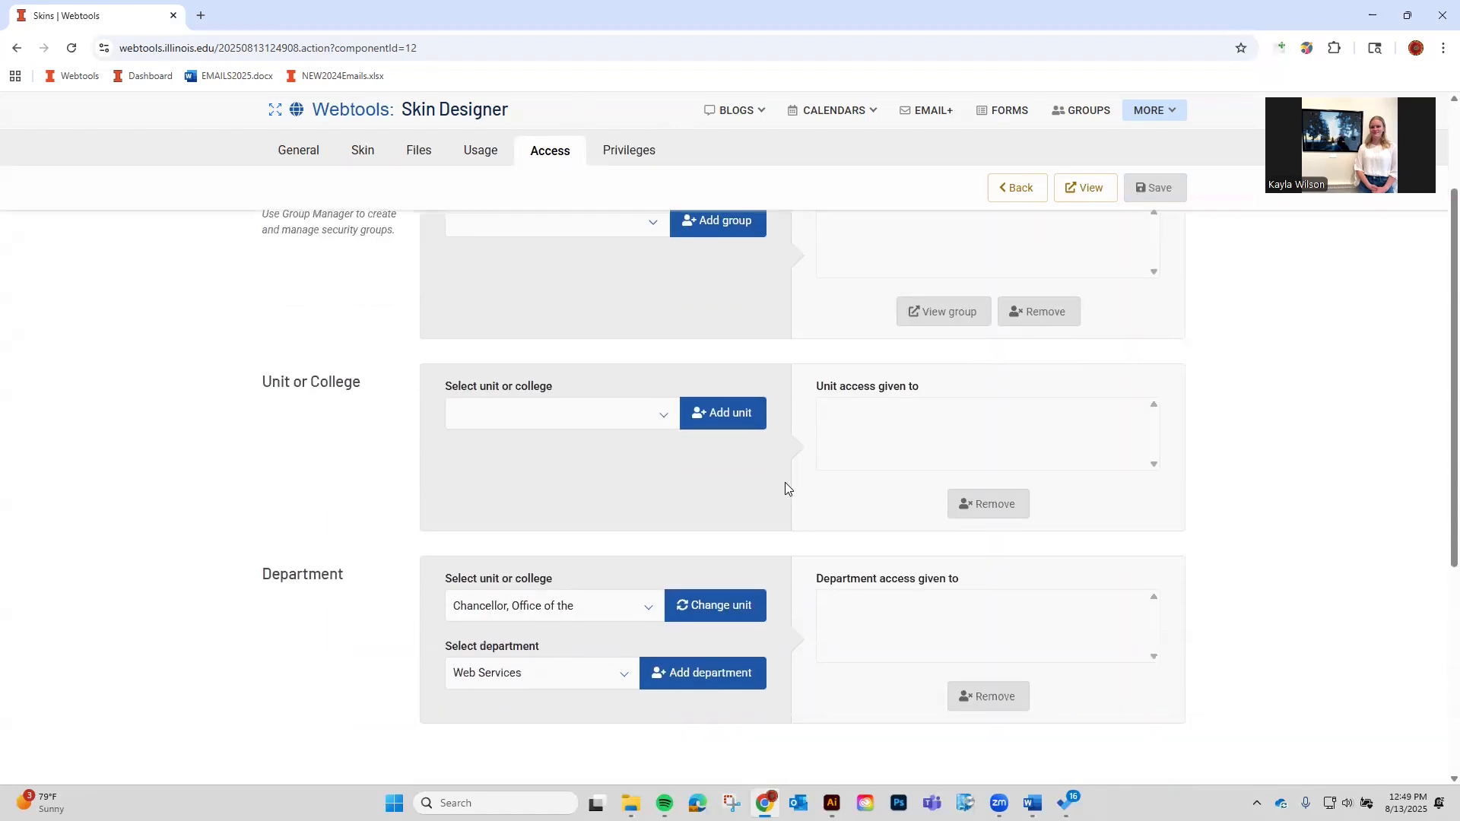
scroll(785, 487, "up", 1)
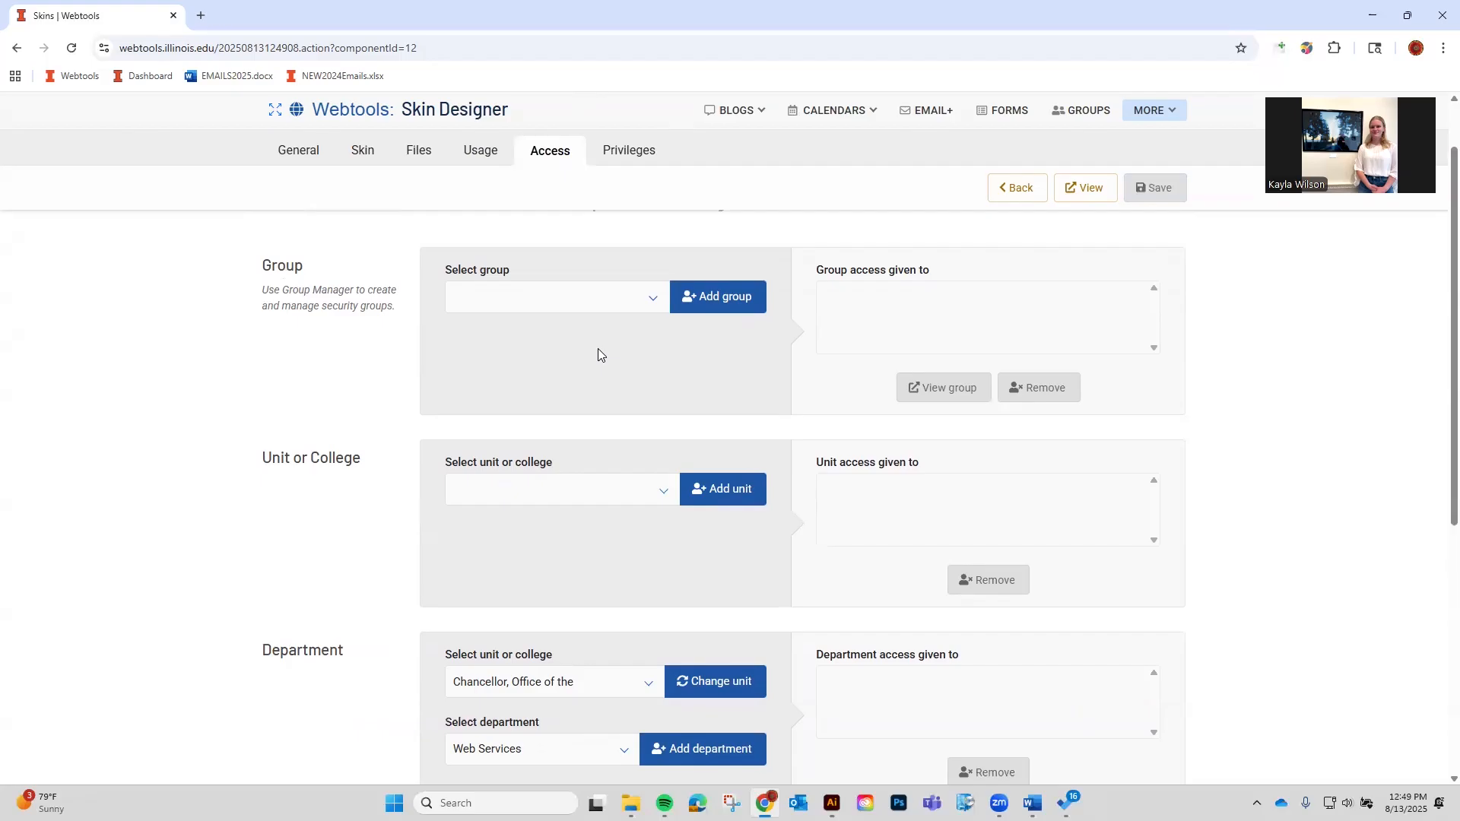
Apply the Wizard Example for Skin Designer Video skin in EMAIL+, then return to the Skin Designer.
left_click(911, 116)
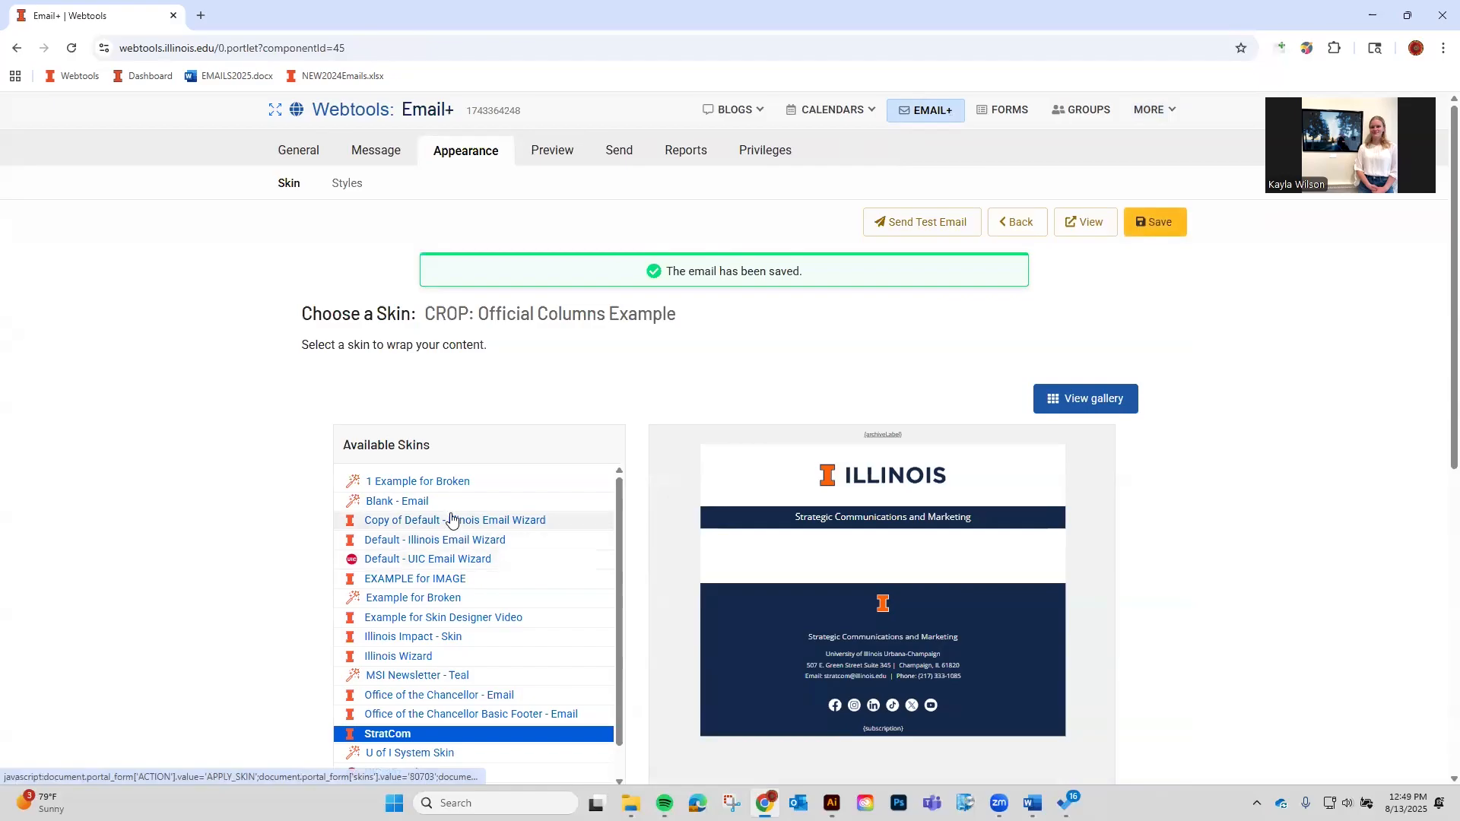
scroll(479, 709, "down", 2)
left_click(478, 707)
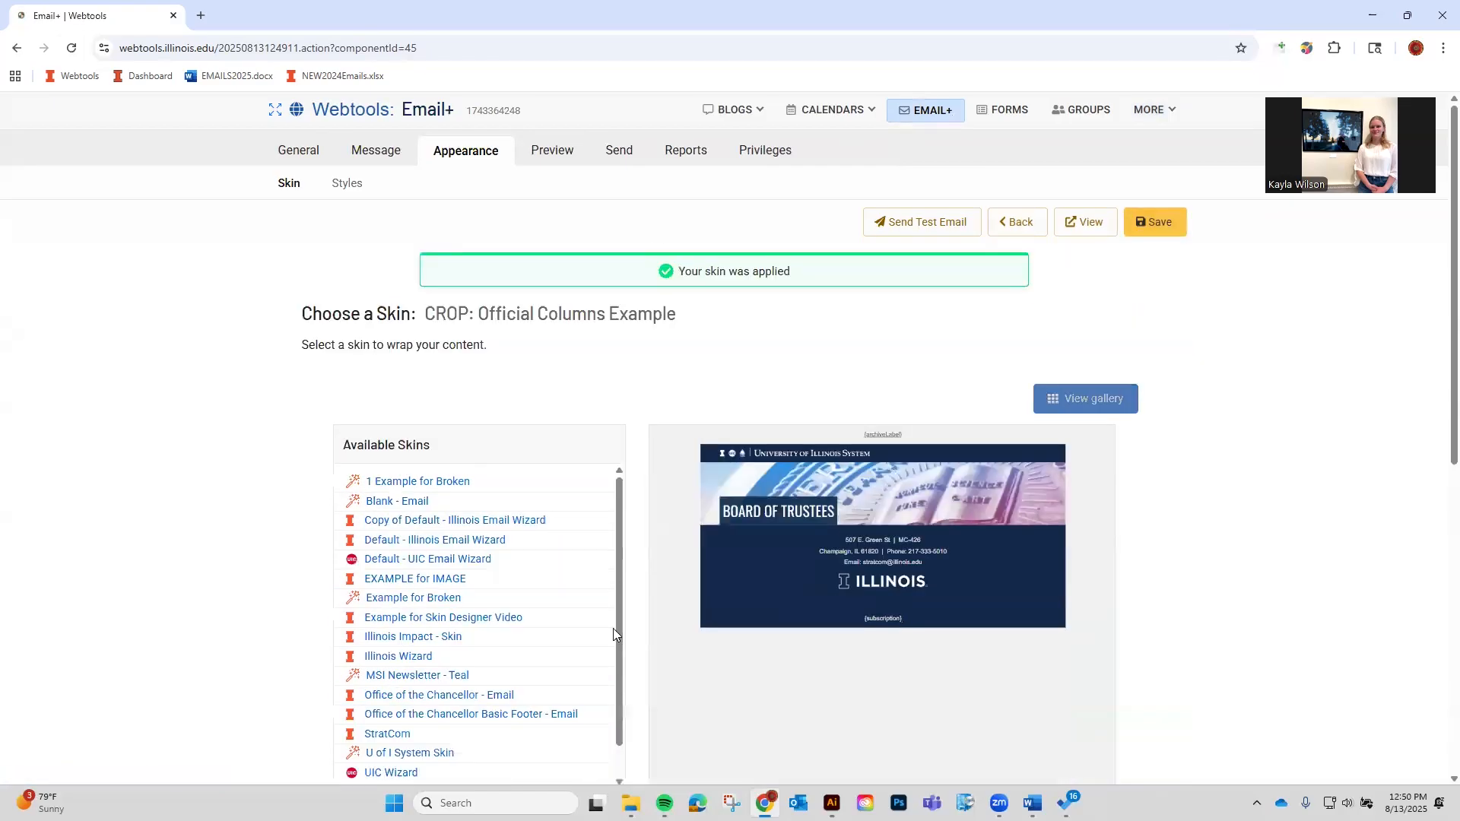
scroll(209, 416, "down", 4)
scroll(467, 453, "down", 1)
scroll(478, 515, "up", 2)
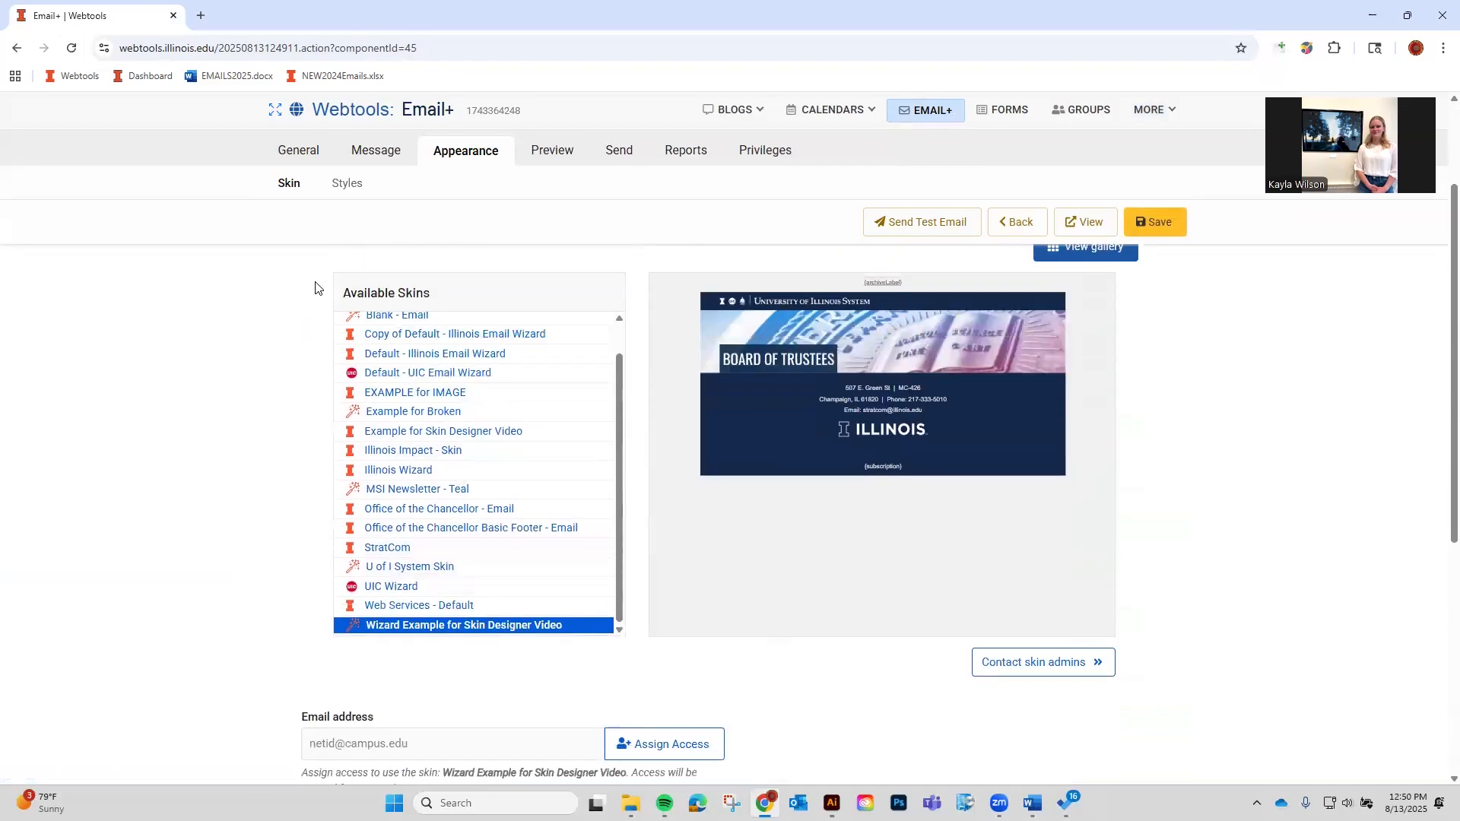
left_click(1153, 110)
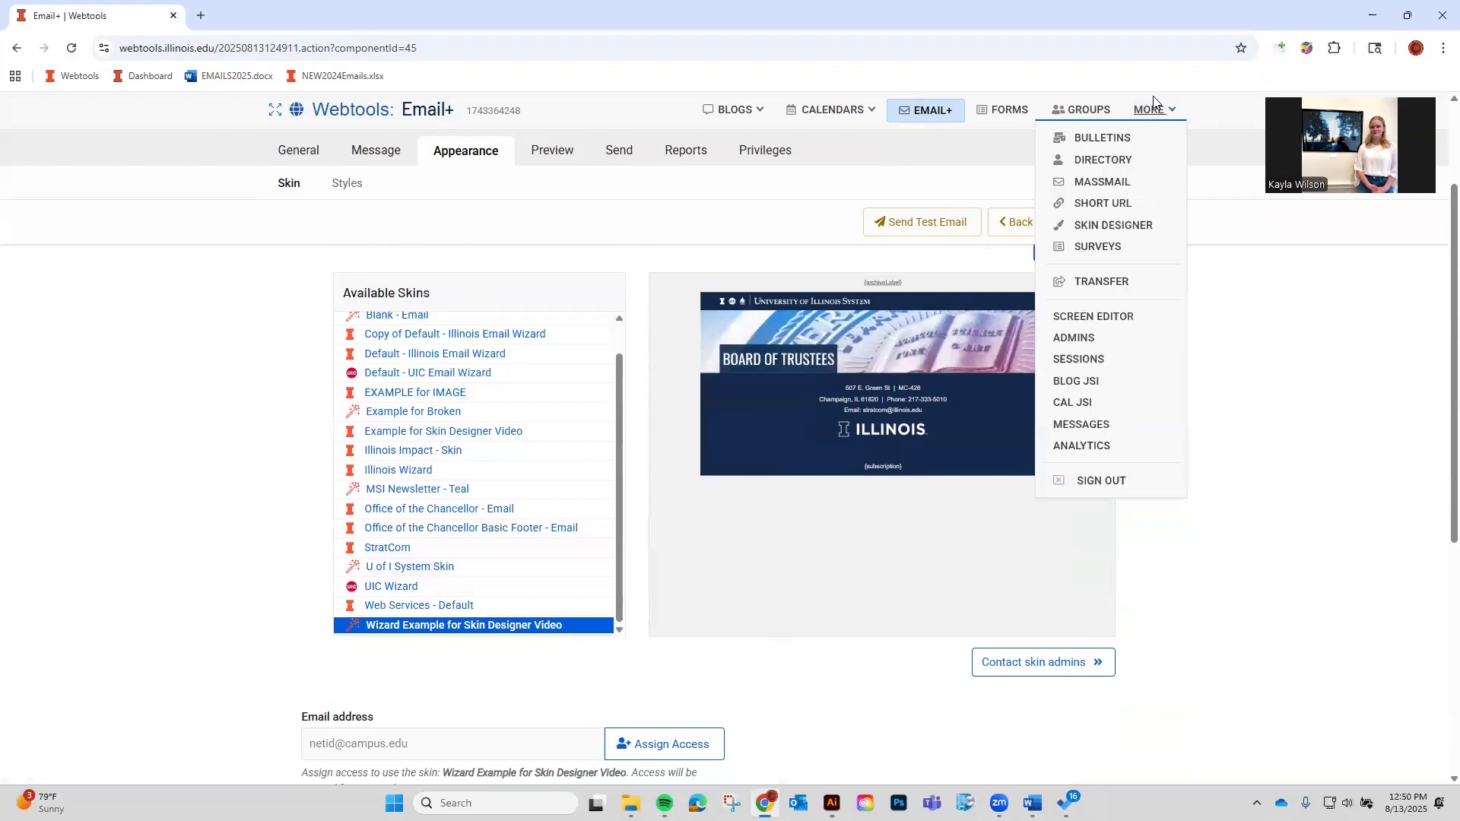
left_click(1118, 225)
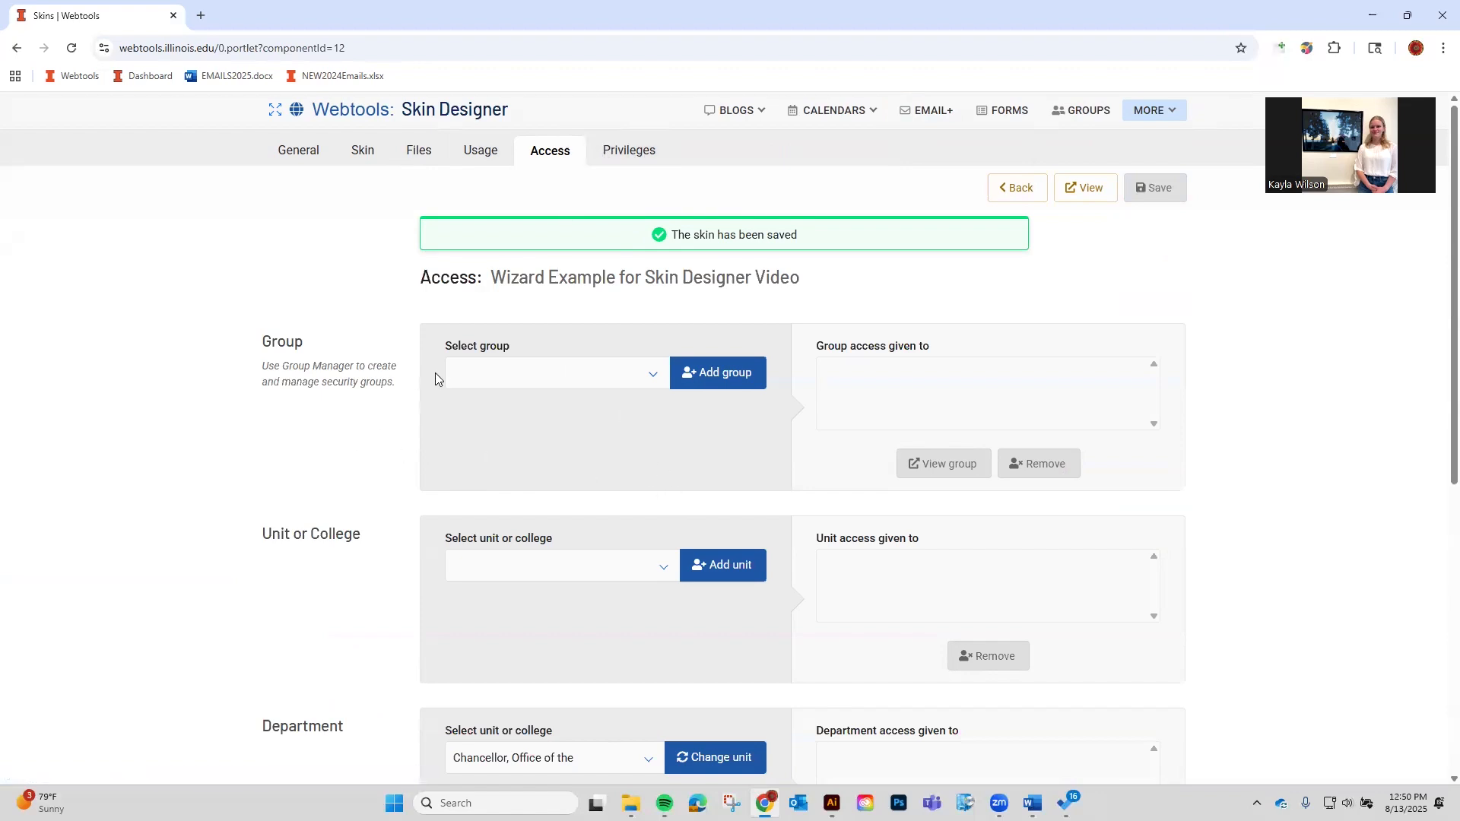
left_click(560, 374)
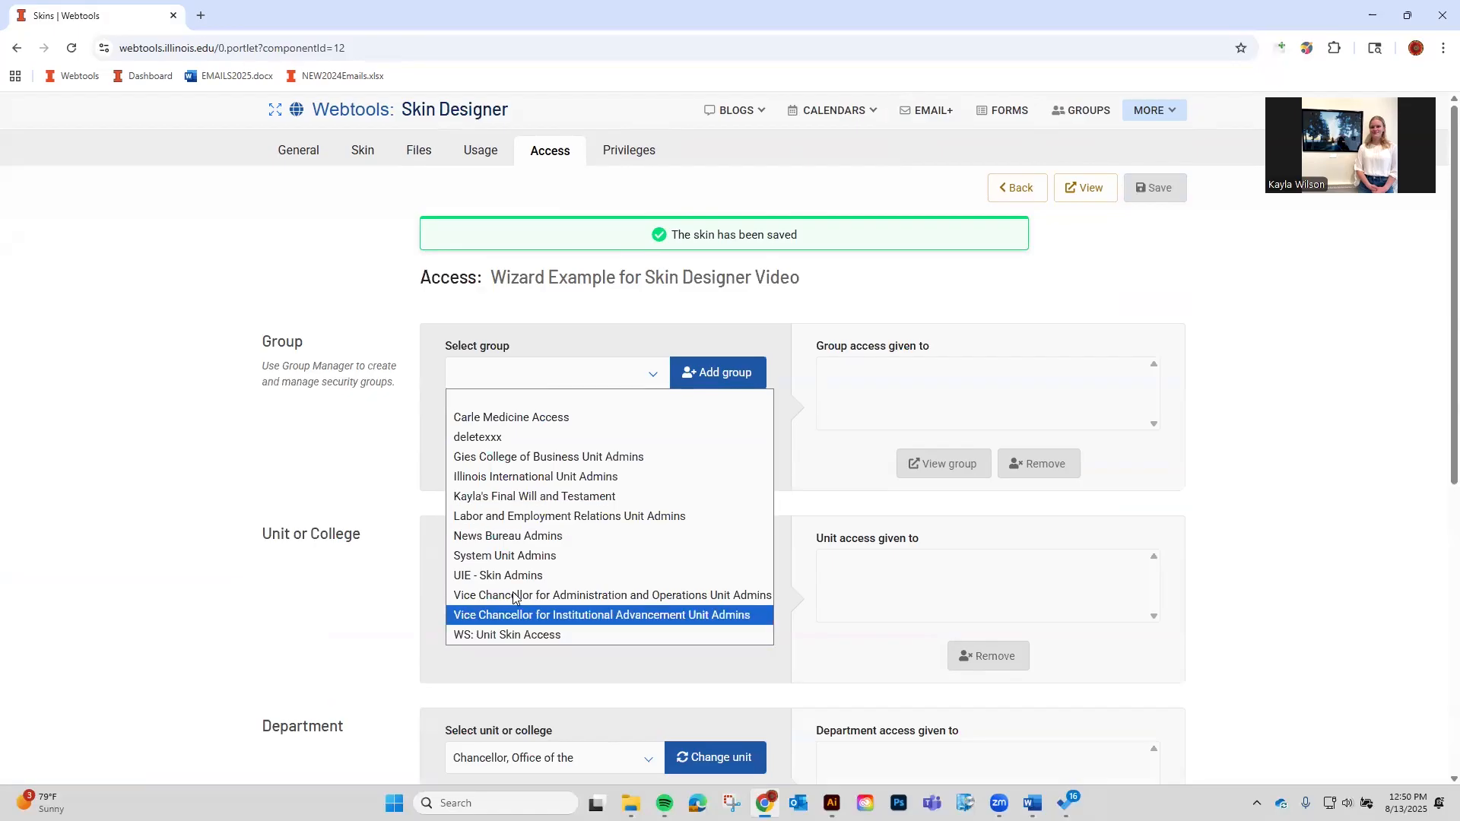
left_click(517, 635)
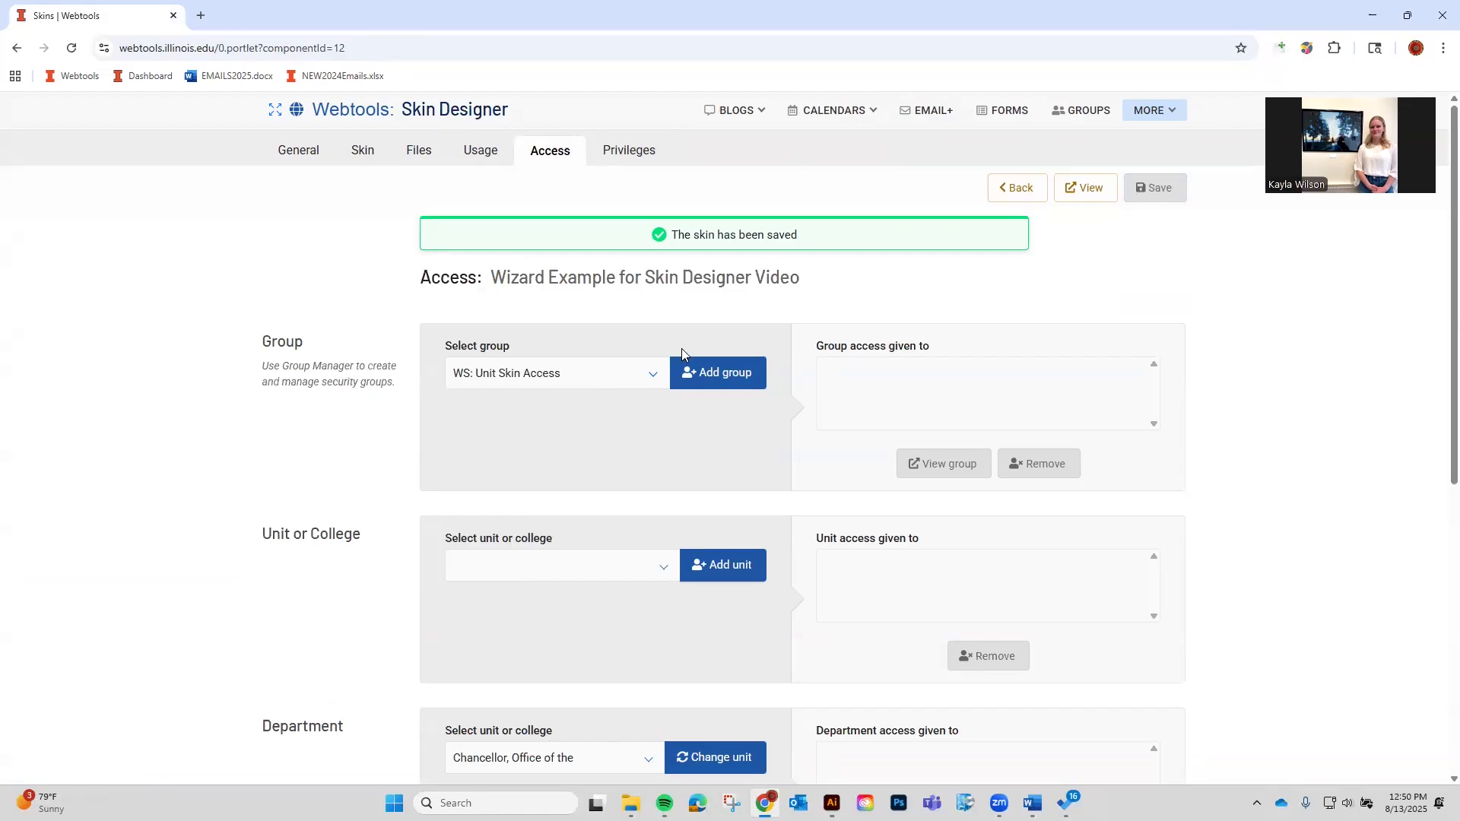
left_click(726, 384)
left_click(894, 384)
left_click(894, 376)
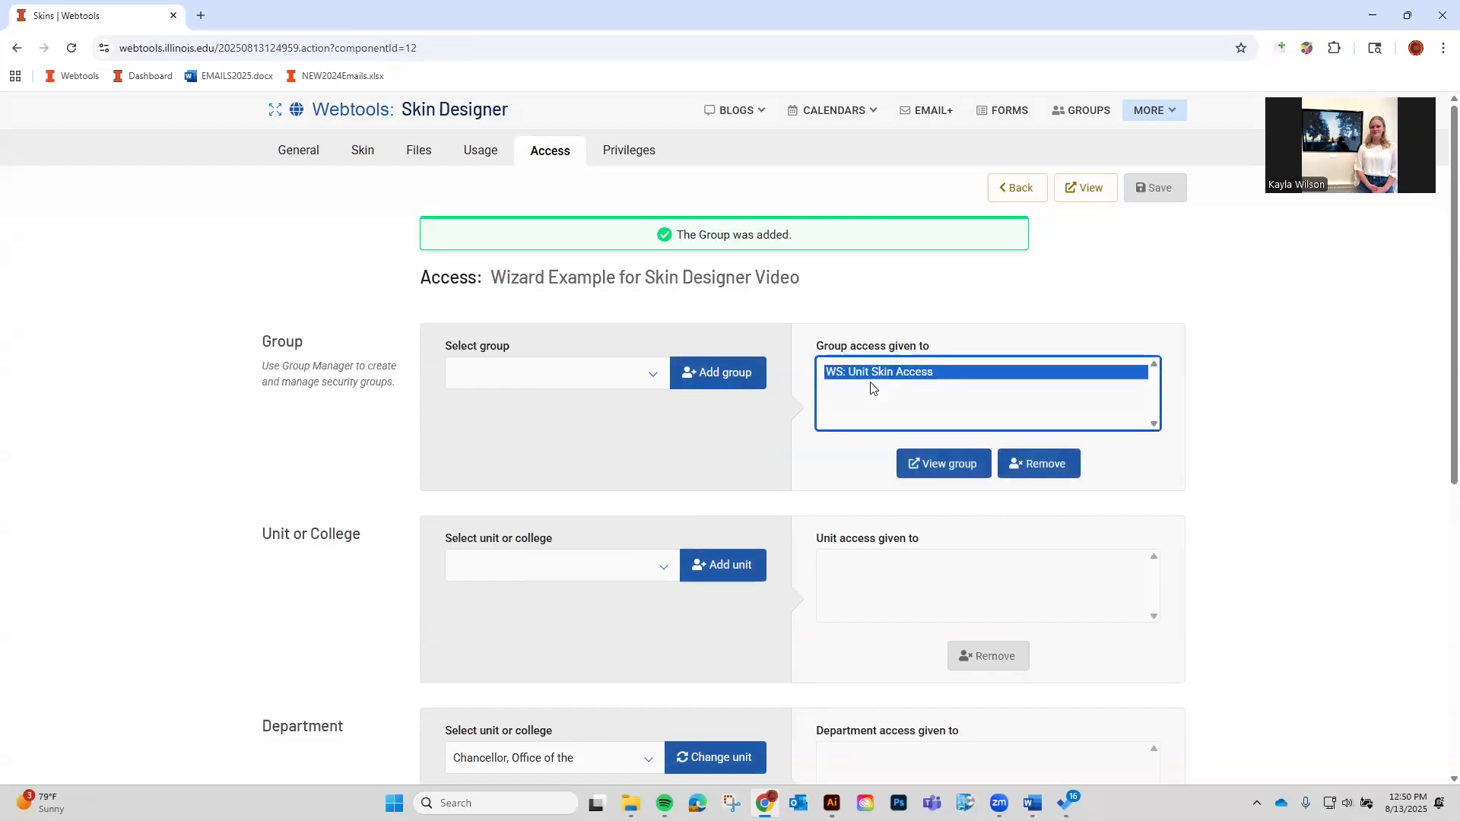
left_click(916, 458)
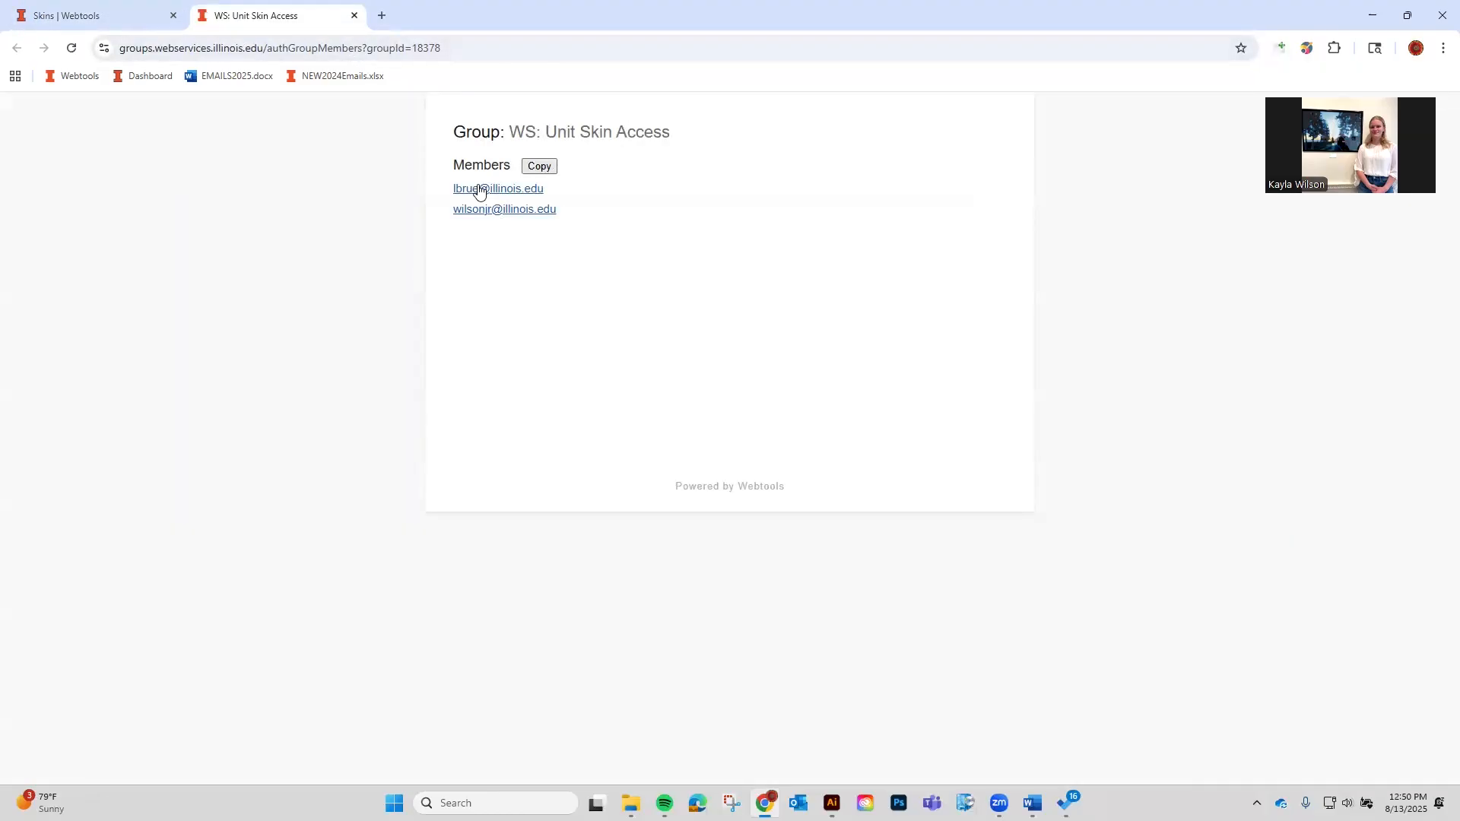
left_click(354, 15)
left_click(1054, 465)
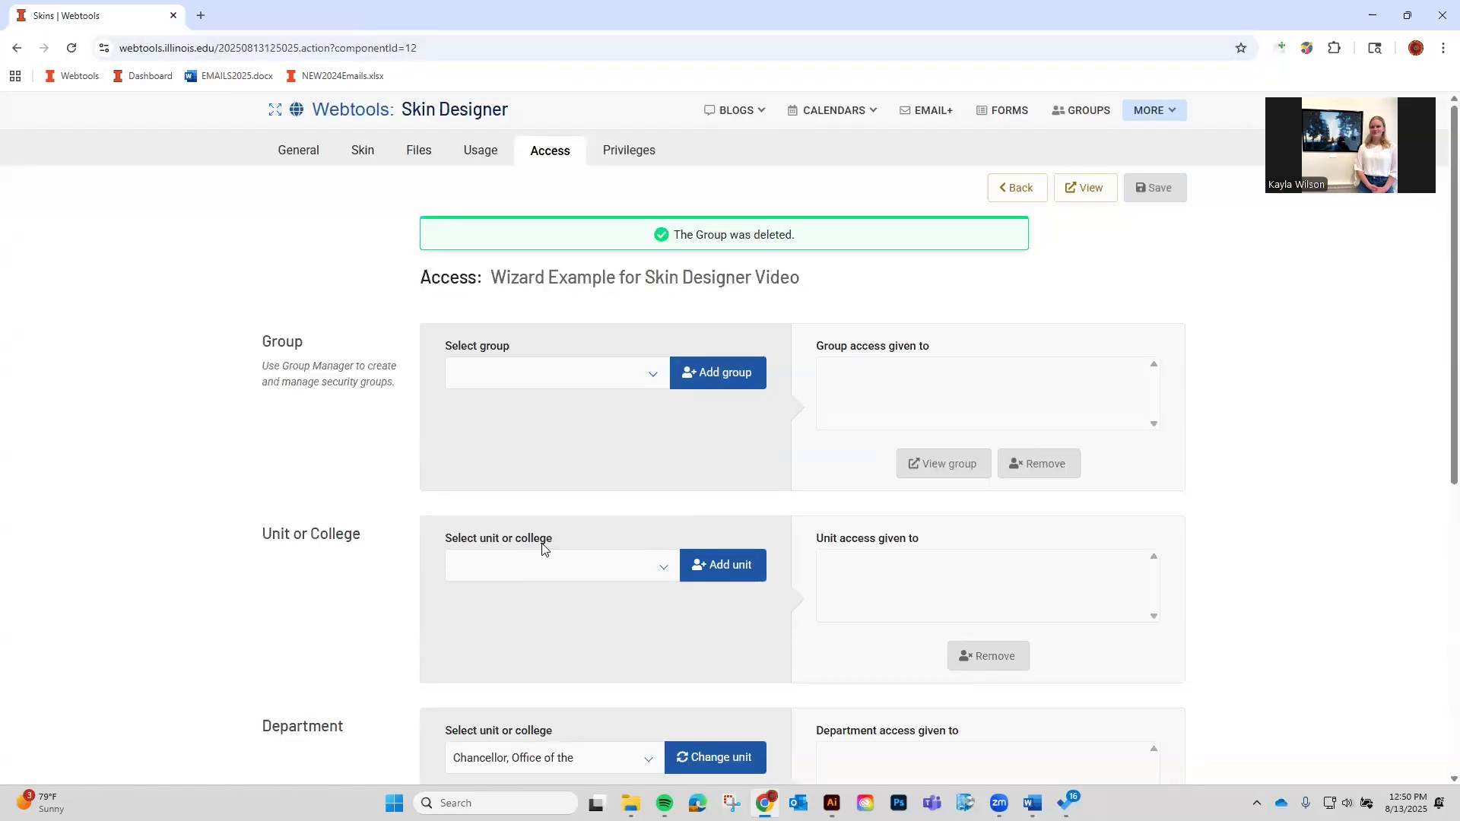
Select Carle Illinois College of Medicine in the unit or college dropdown, without adding it.
scroll(426, 534, "down", 3)
scroll(485, 564, "up", 1)
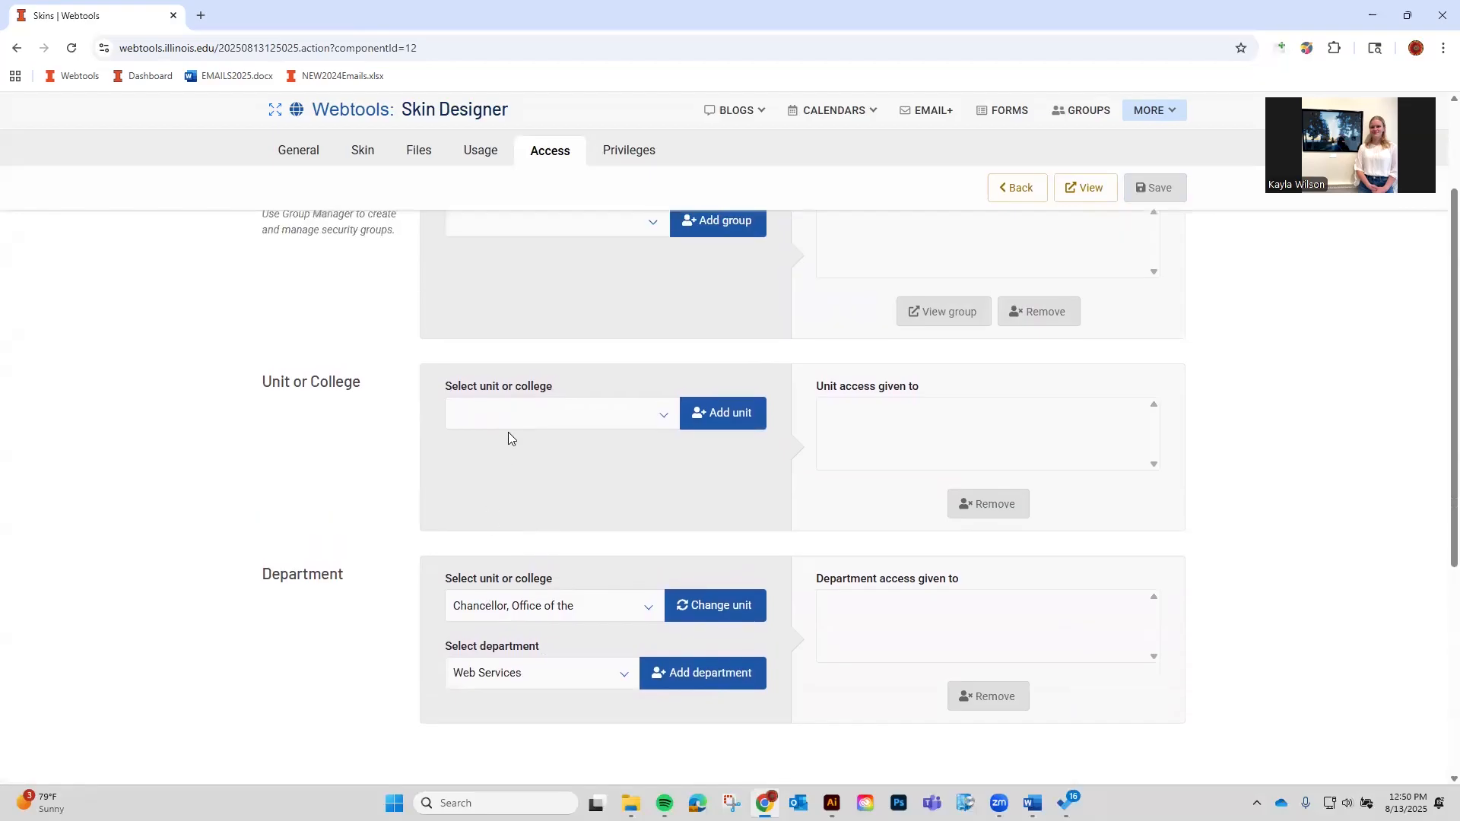
scroll(502, 456, "up", 1)
left_click(493, 498)
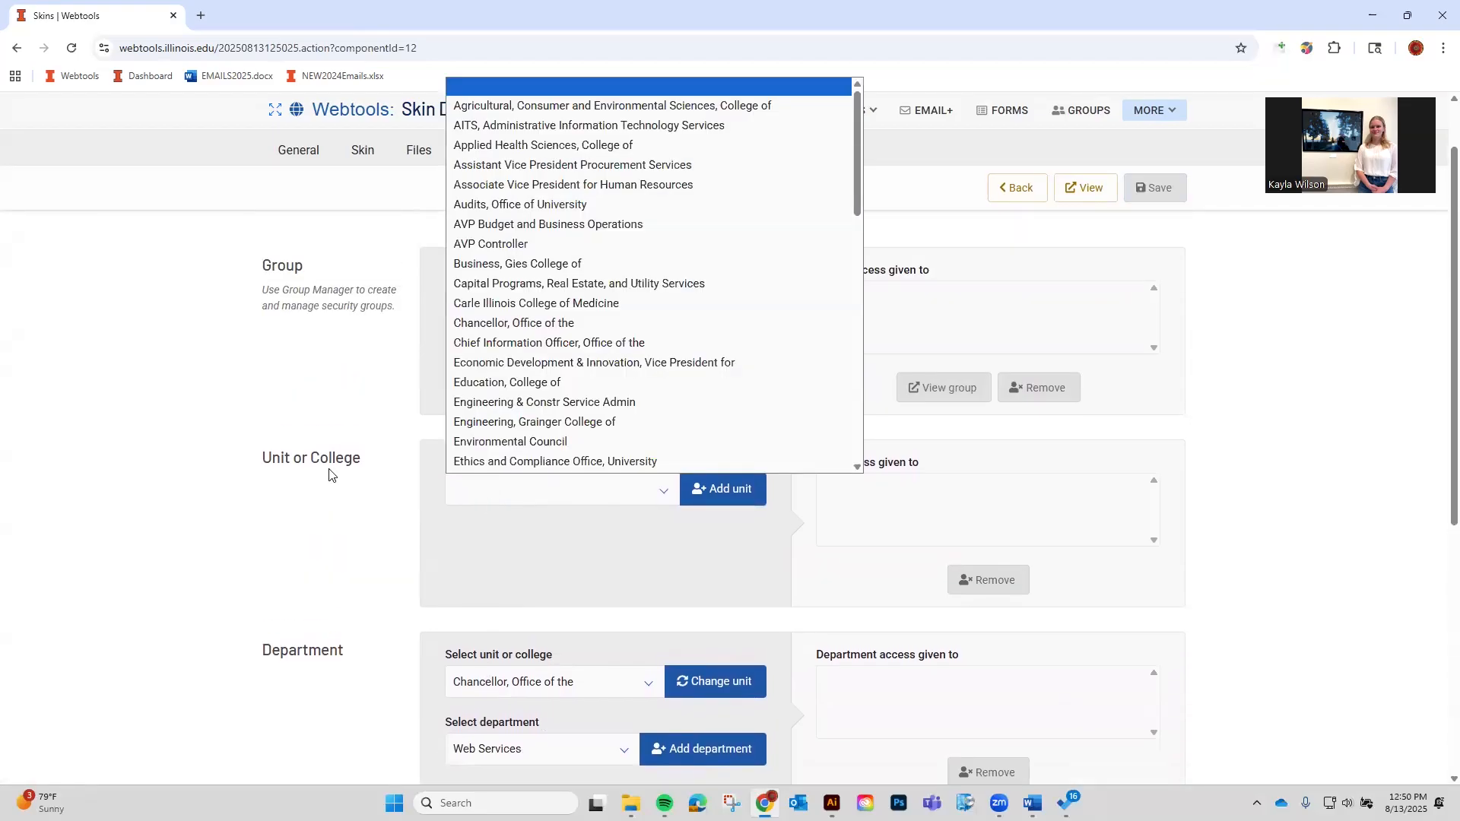
scroll(552, 289, "down", 6)
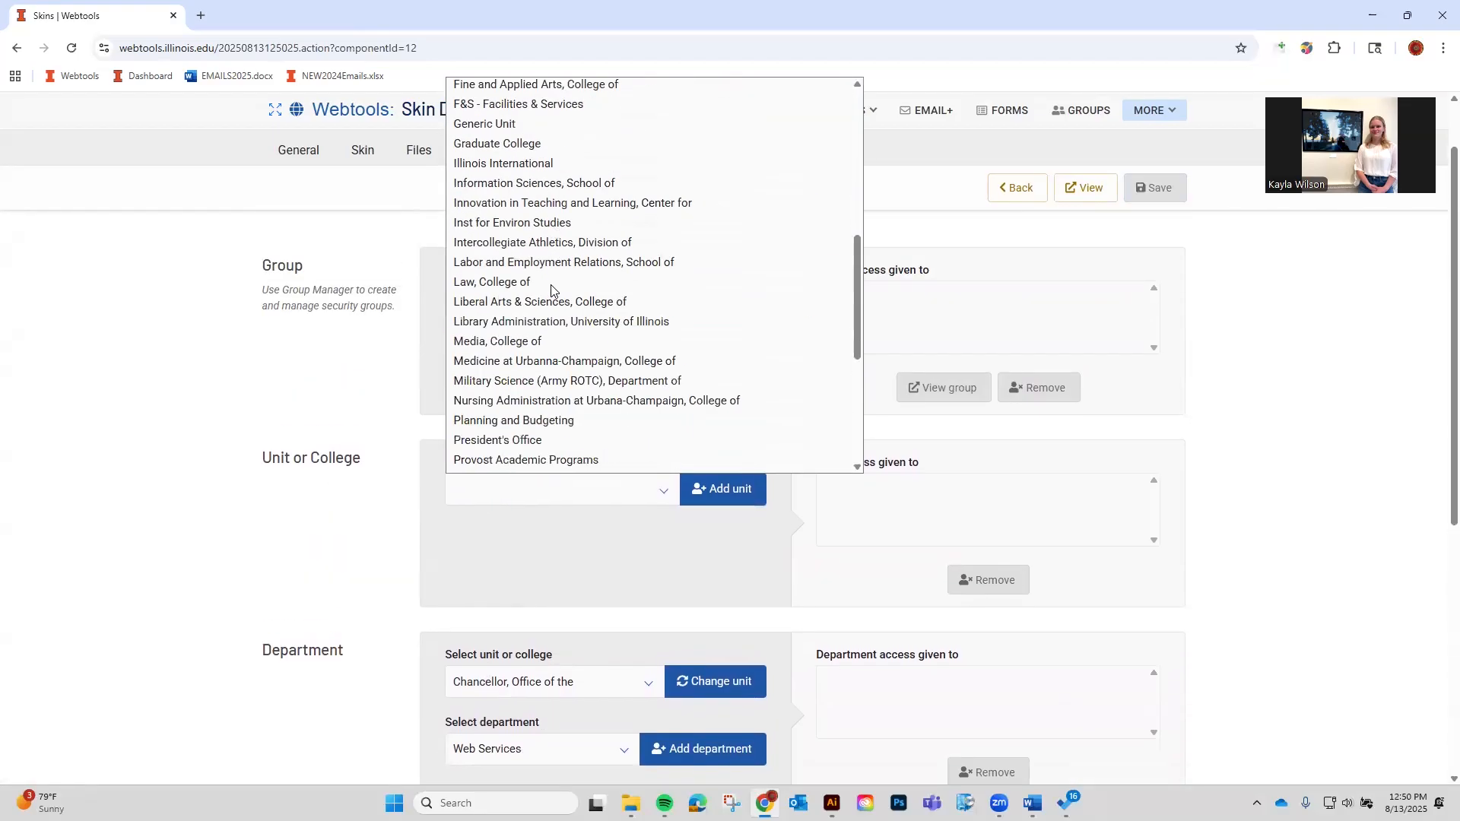
scroll(552, 289, "up", 6)
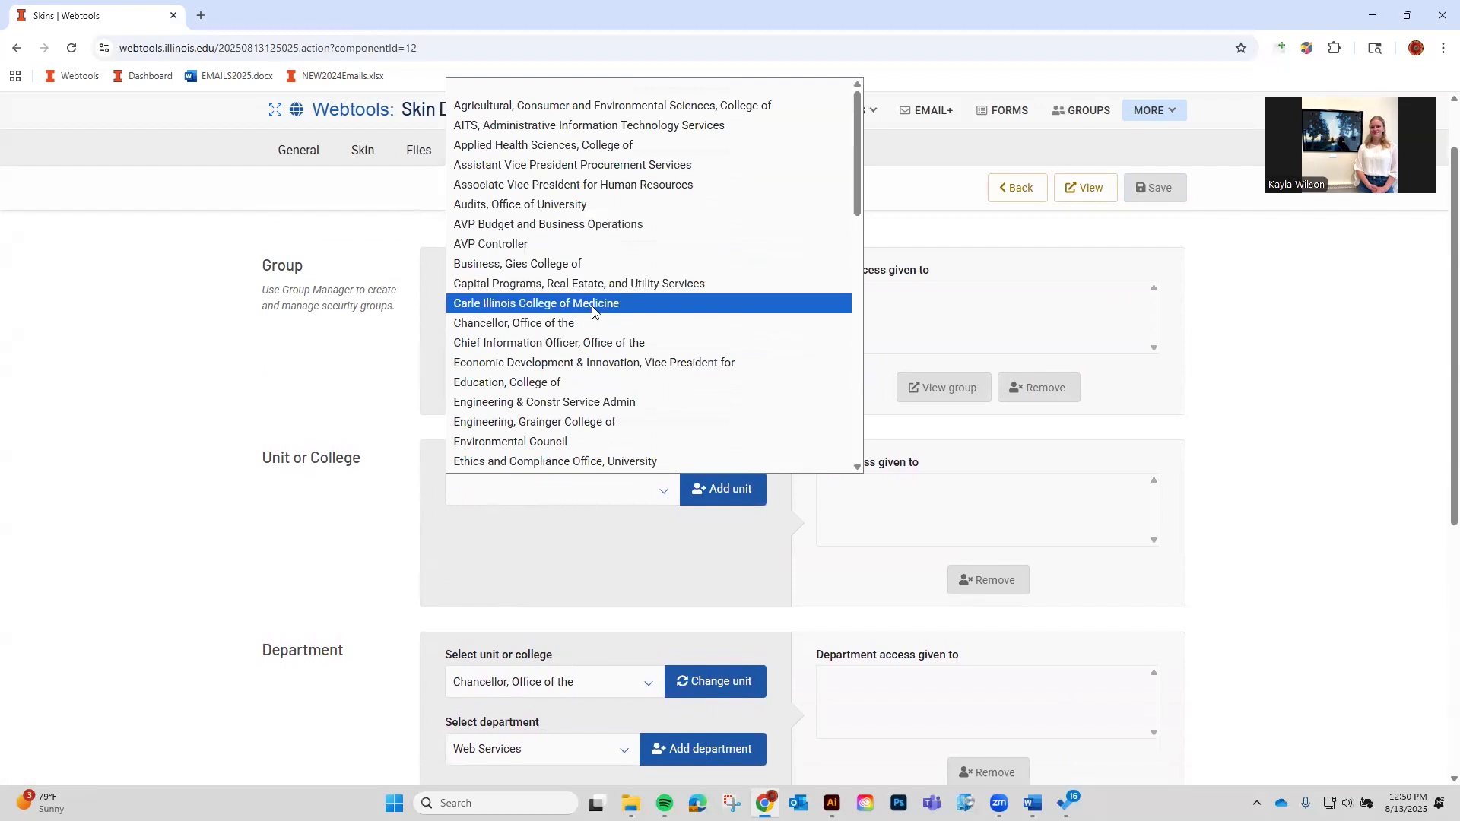
left_click(563, 308)
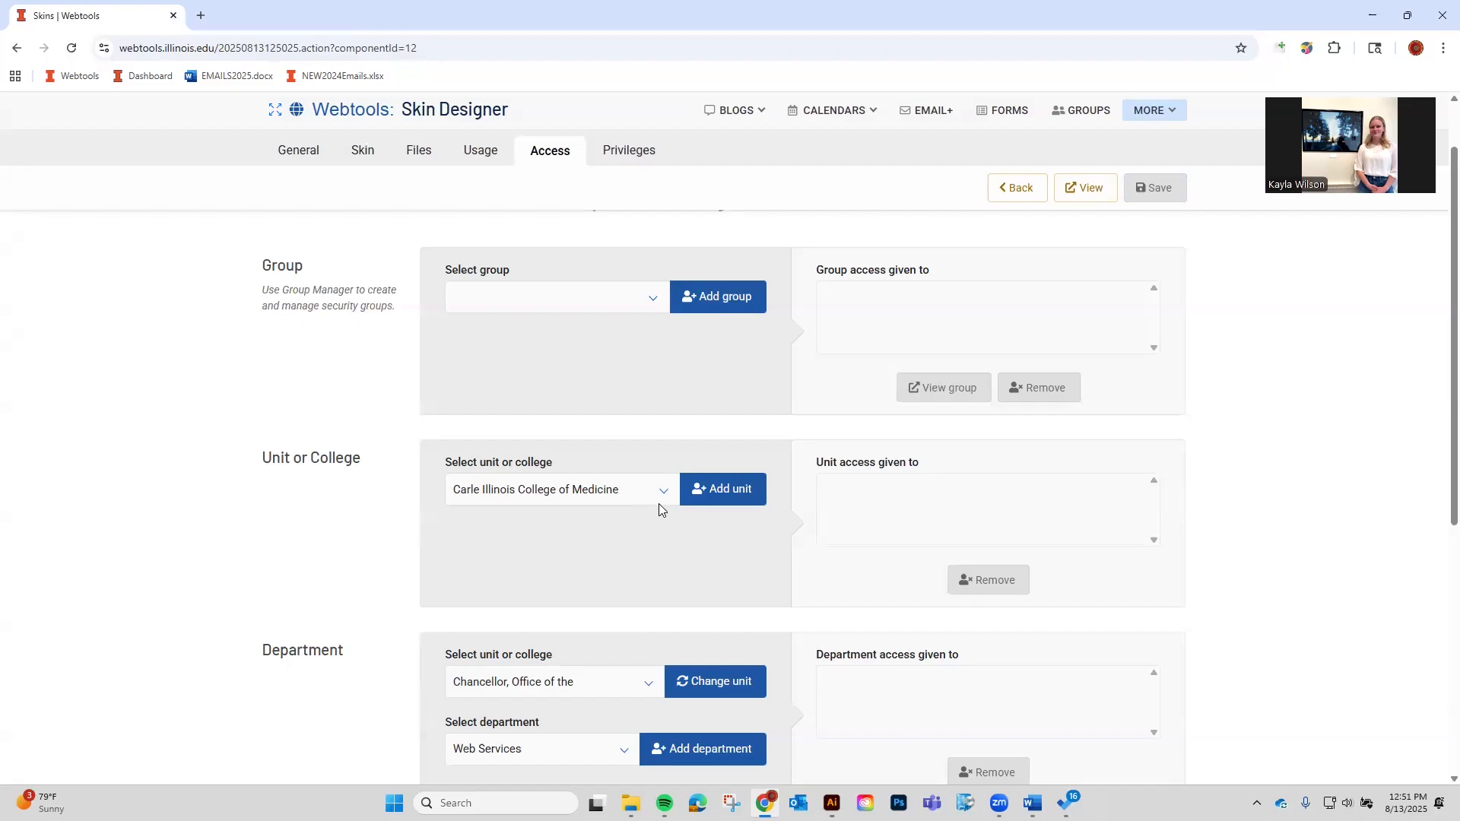
Highlight the Unit or College heading, then check the department's unit list without changing it.
scroll(658, 503, "up", 1)
left_click_drag(361, 552, 259, 543)
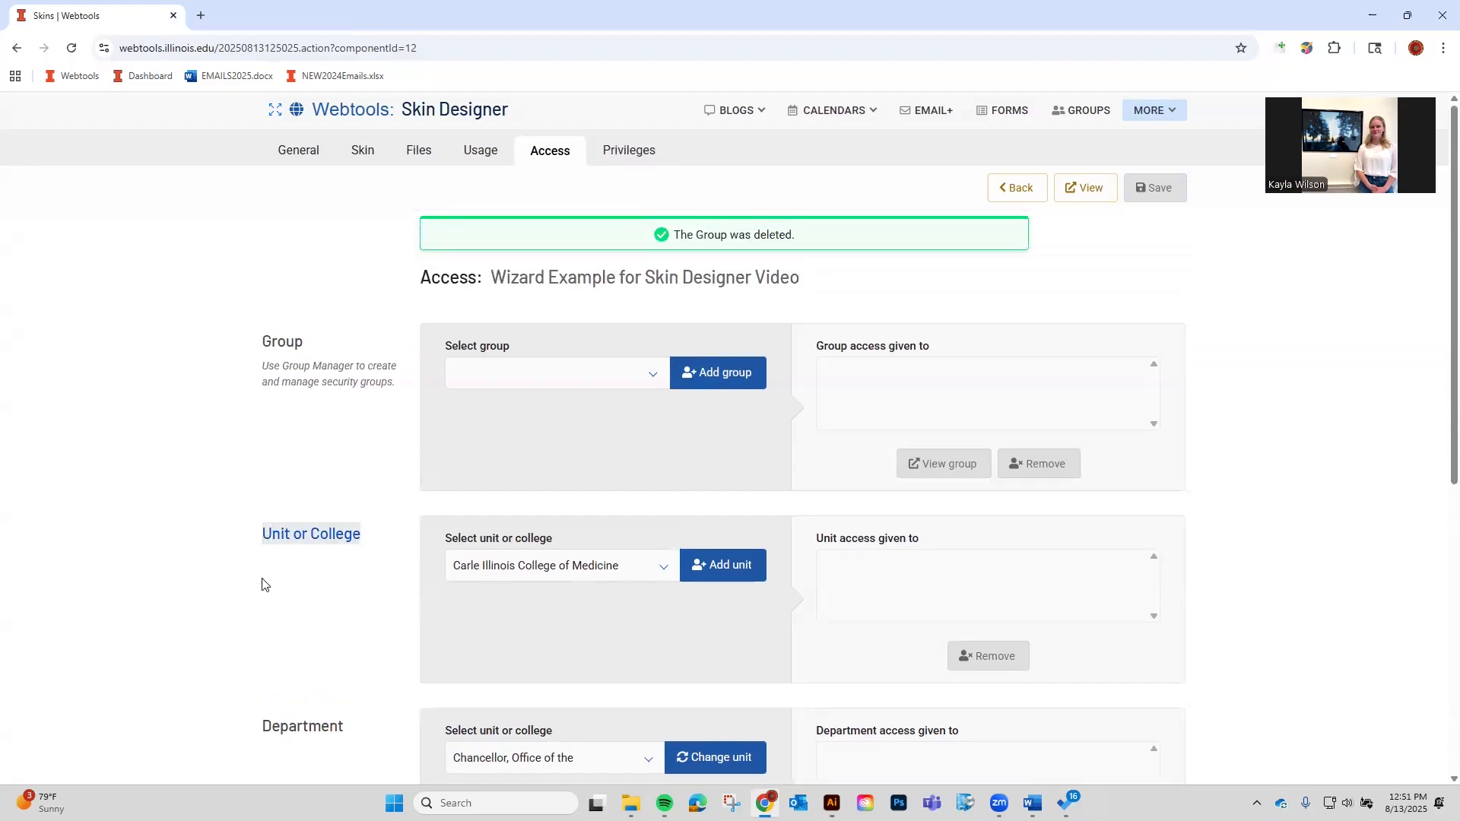
left_click(305, 533)
scroll(439, 546, "down", 3)
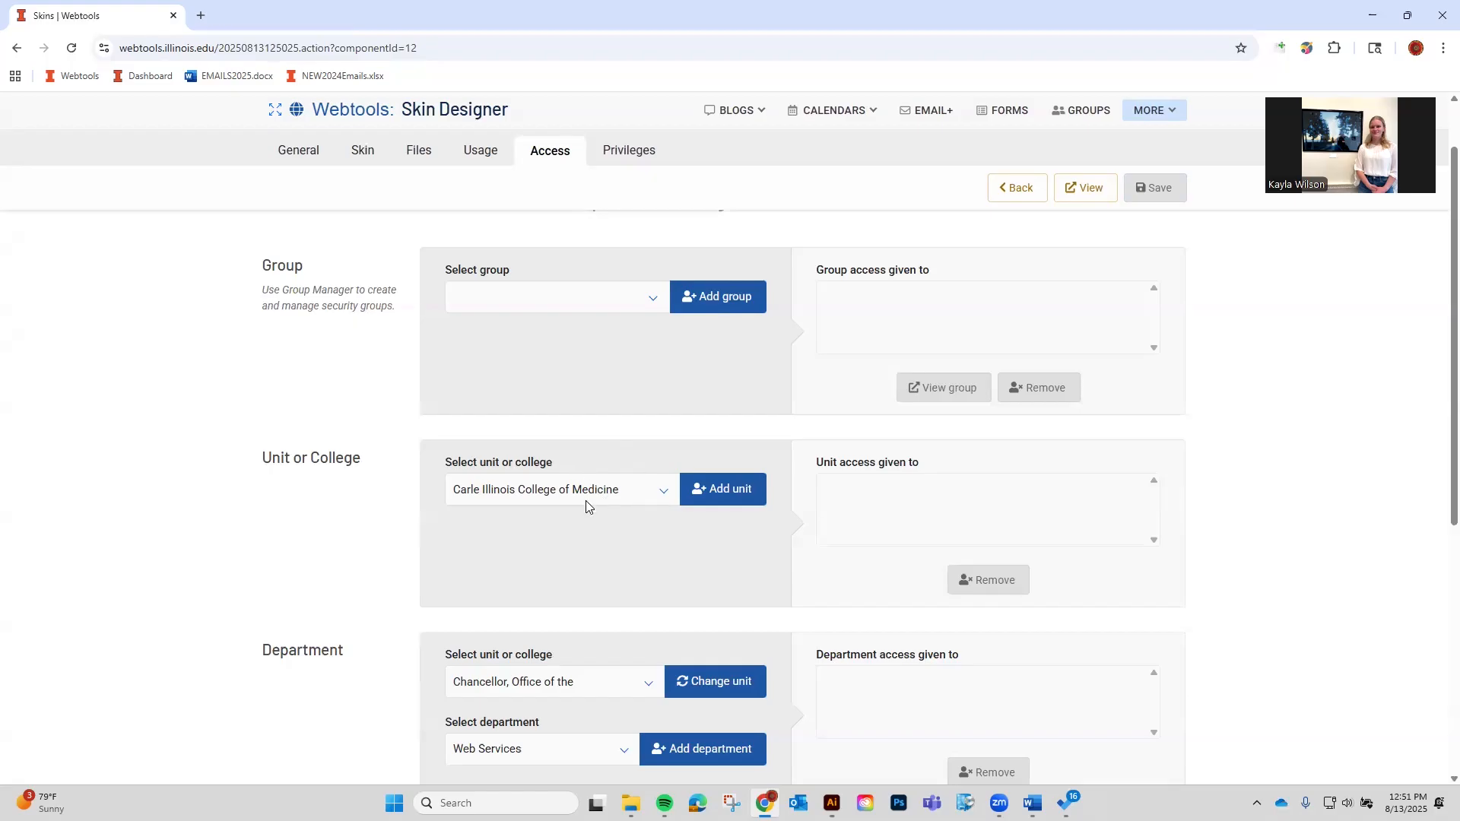
left_click(483, 542)
left_click(442, 544)
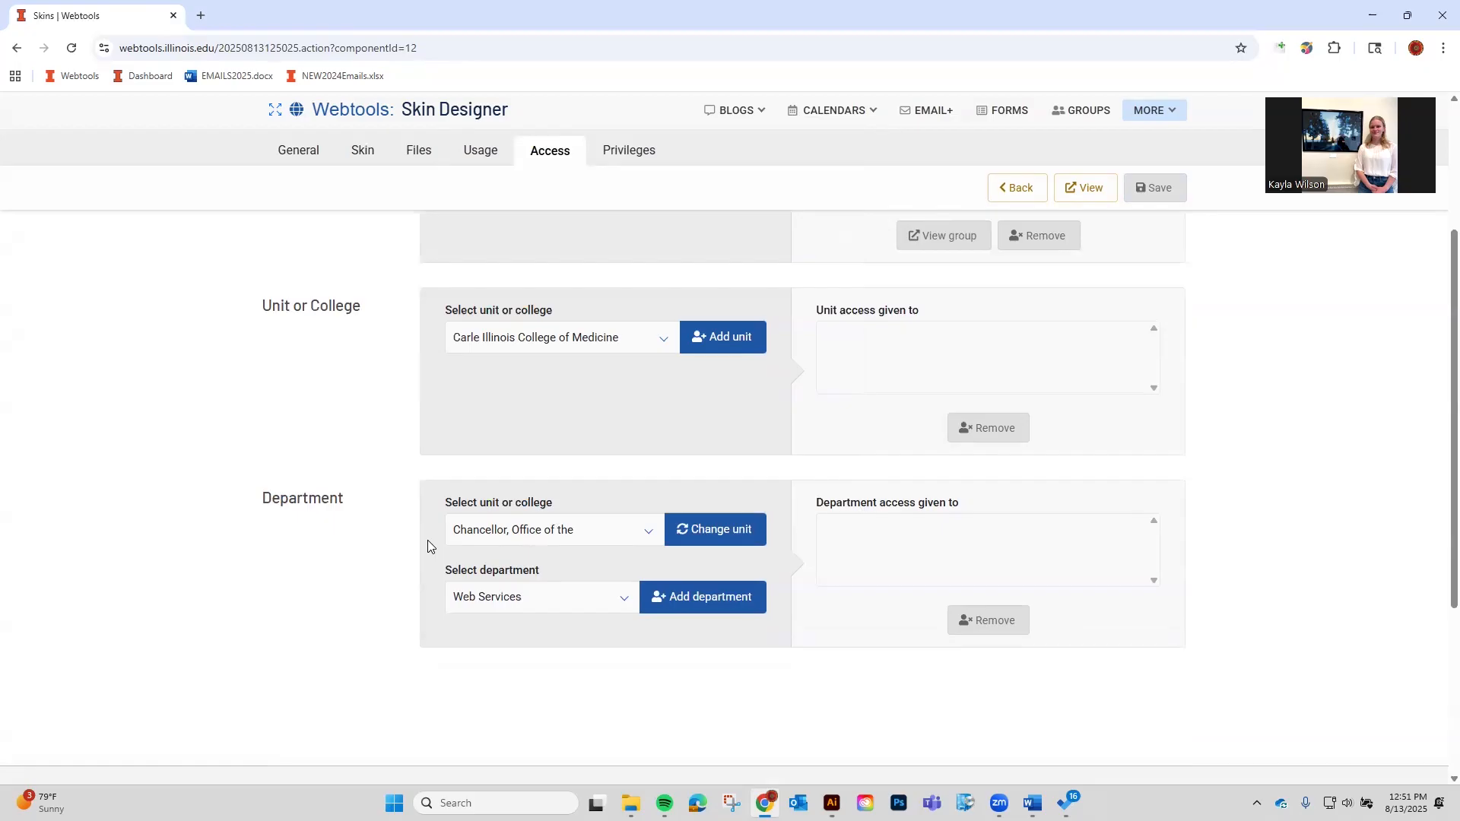
Change the department's unit to Law, College of.
left_click(486, 542)
scroll(592, 320, "down", 3)
scroll(592, 320, "down", 3)
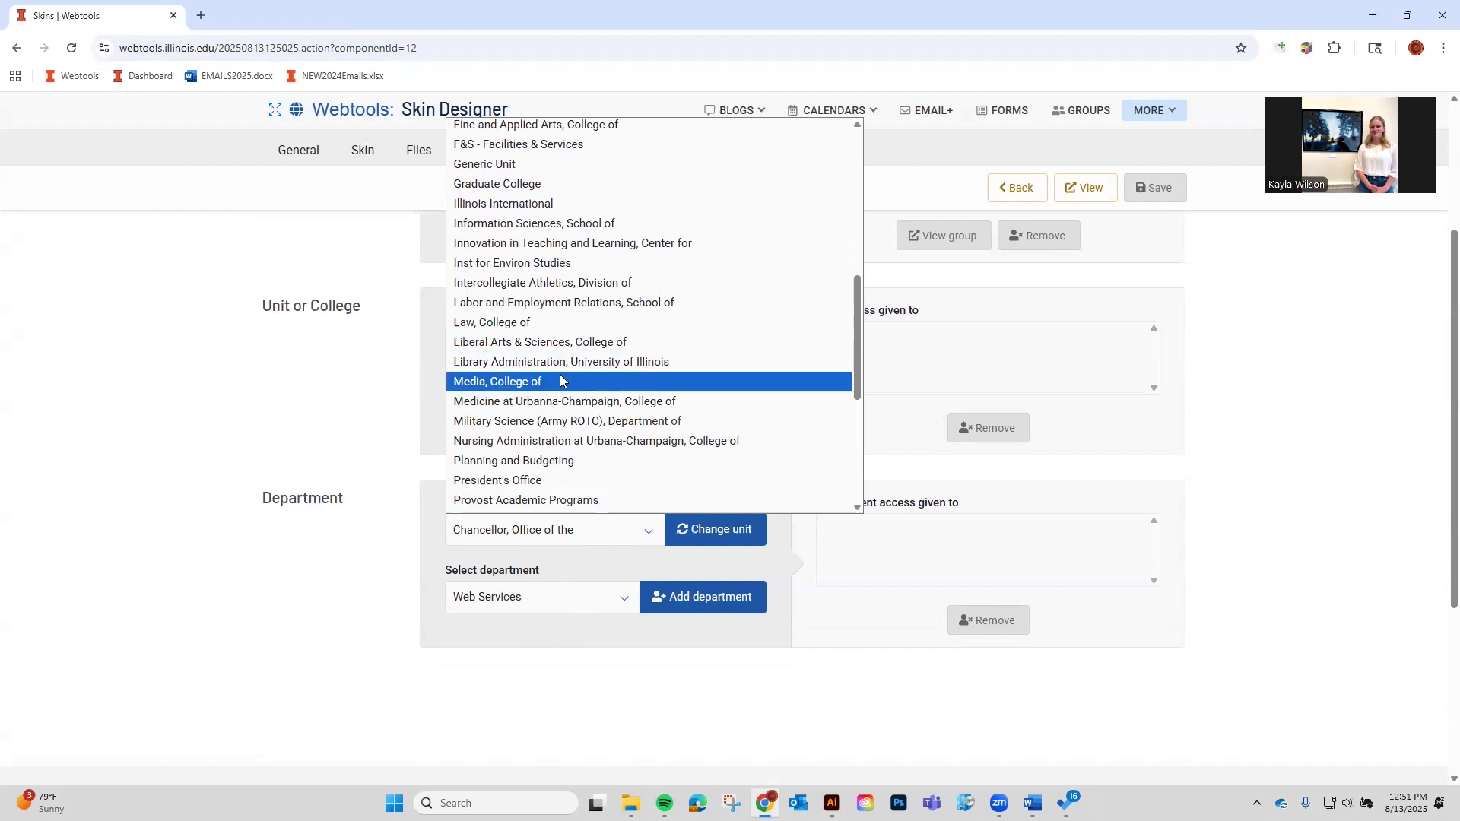
left_click(550, 324)
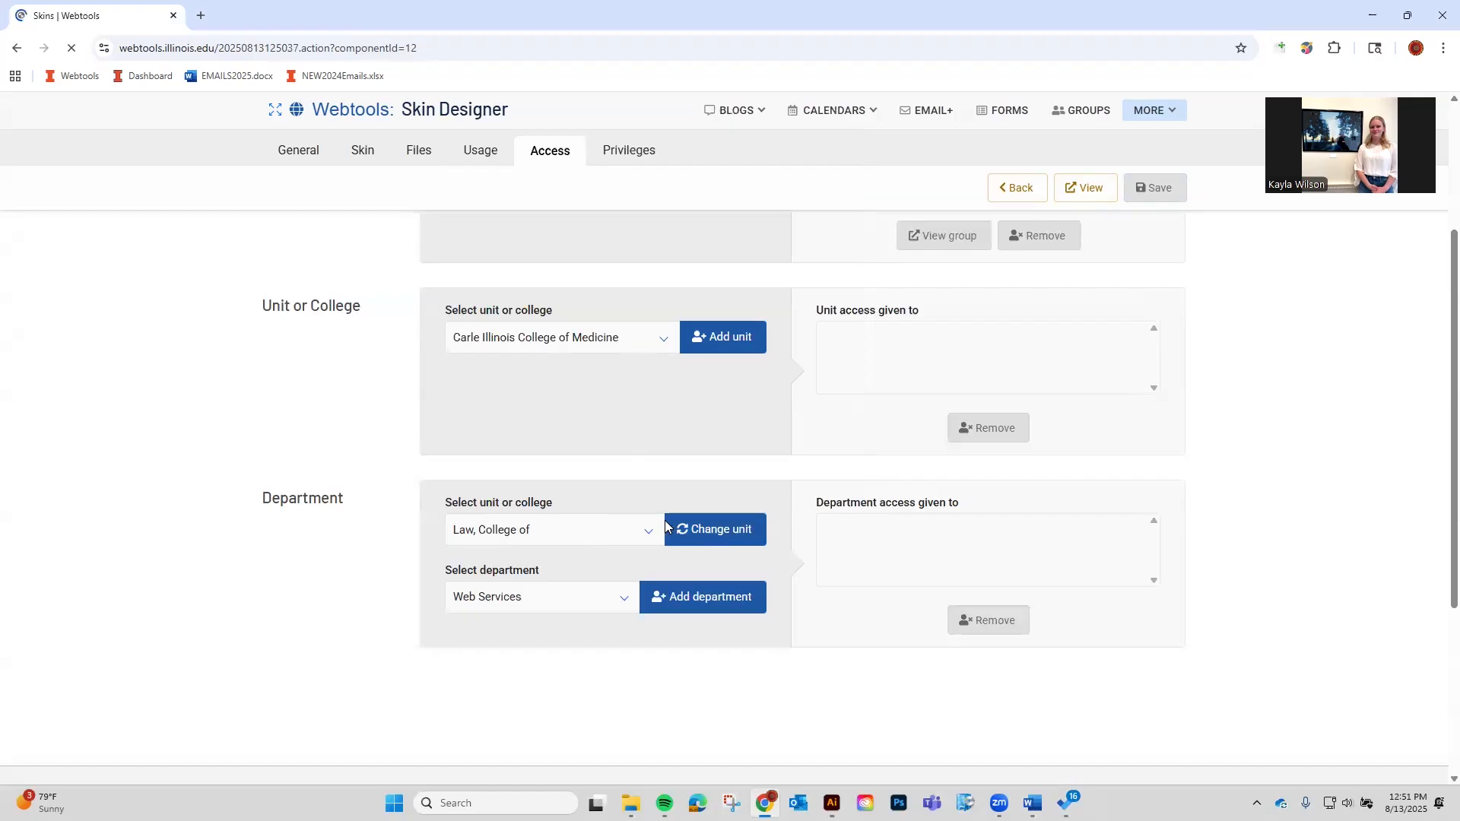
scroll(664, 521, "down", 5)
left_click(547, 453)
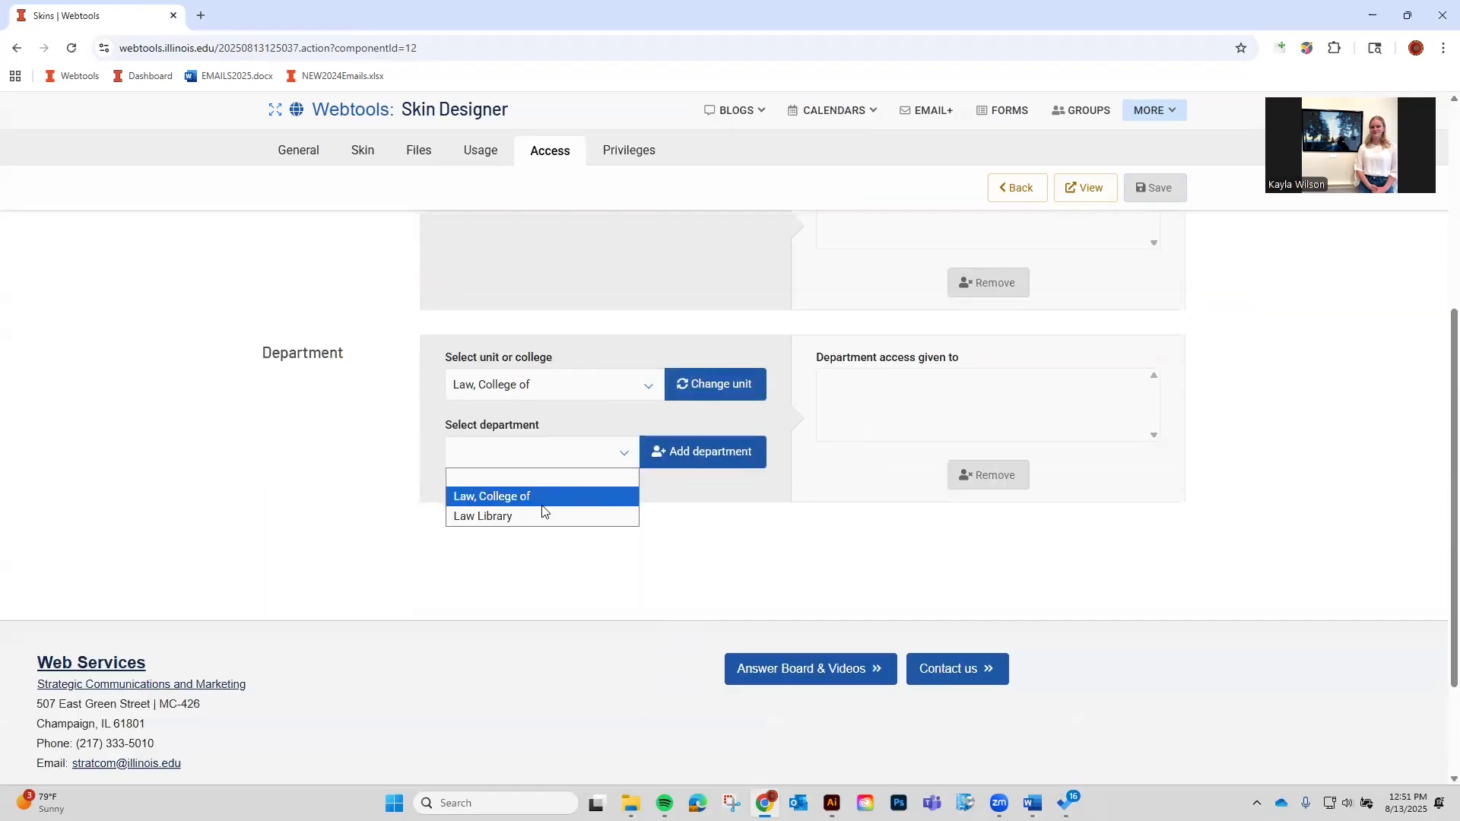
left_click(541, 496)
Grant Law Library department access to the skin, then select it and remove it.
left_click(586, 455)
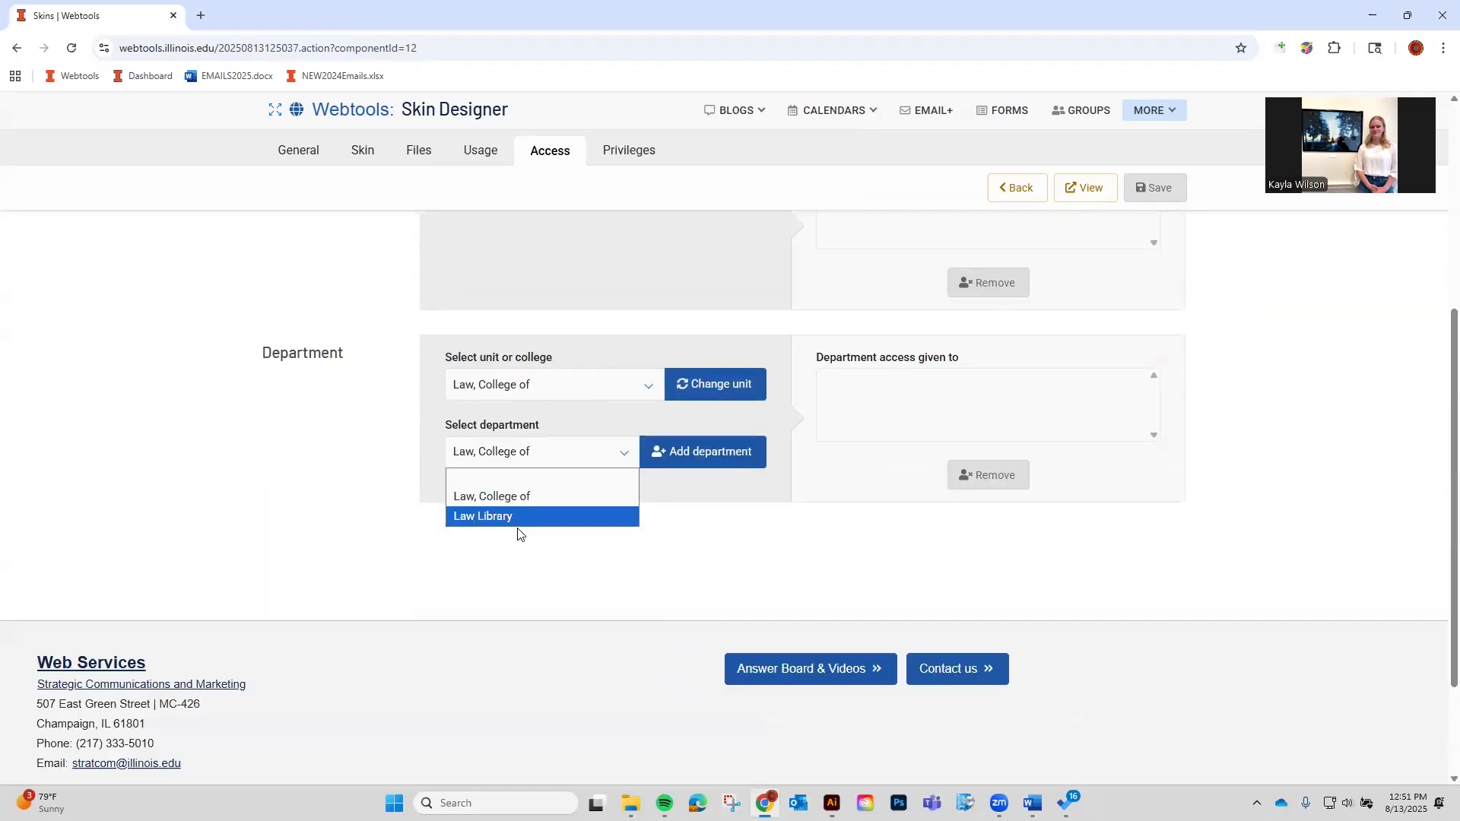
left_click(544, 516)
left_click(669, 452)
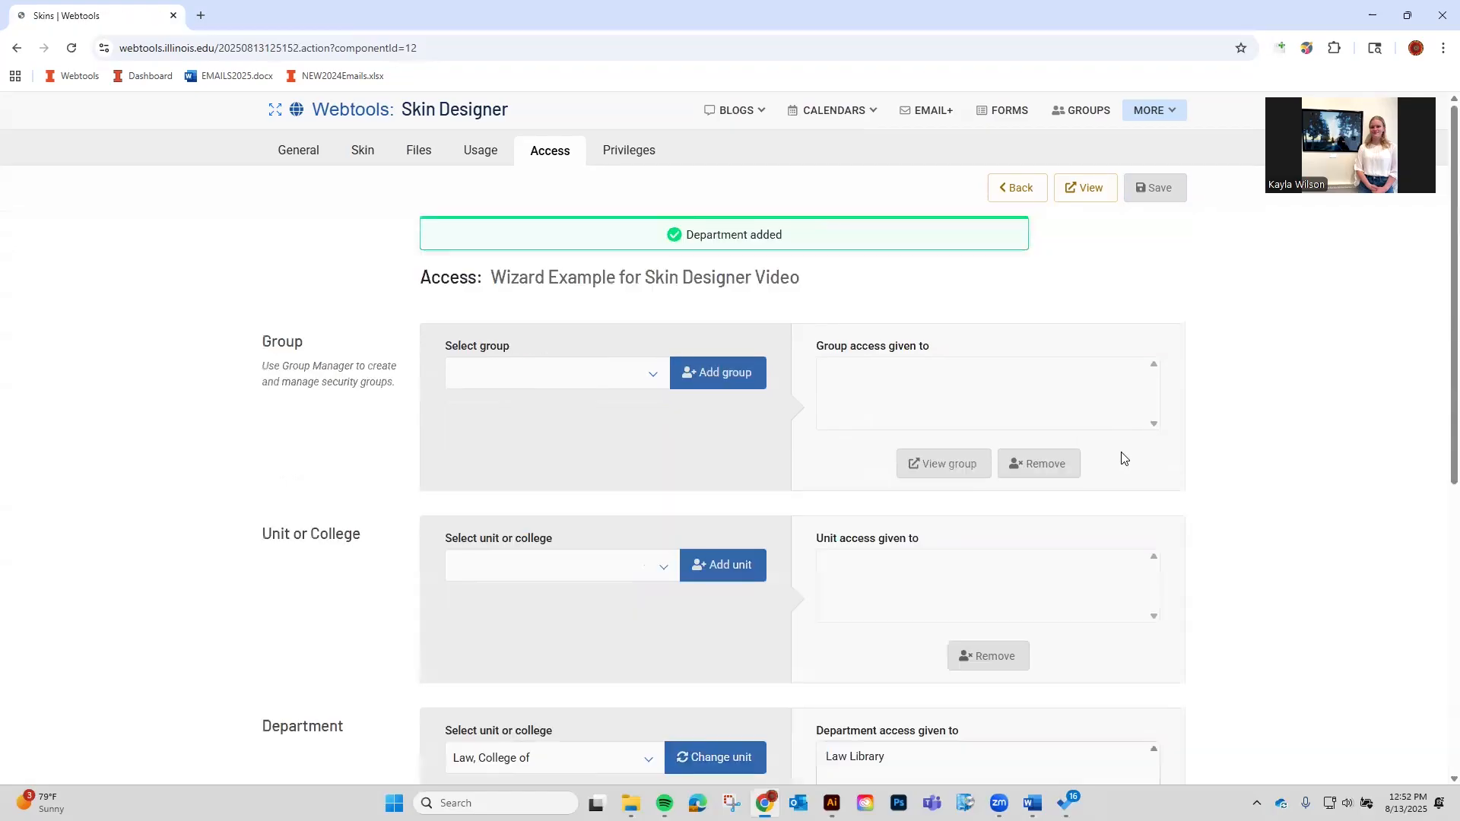
scroll(1103, 486, "down", 10)
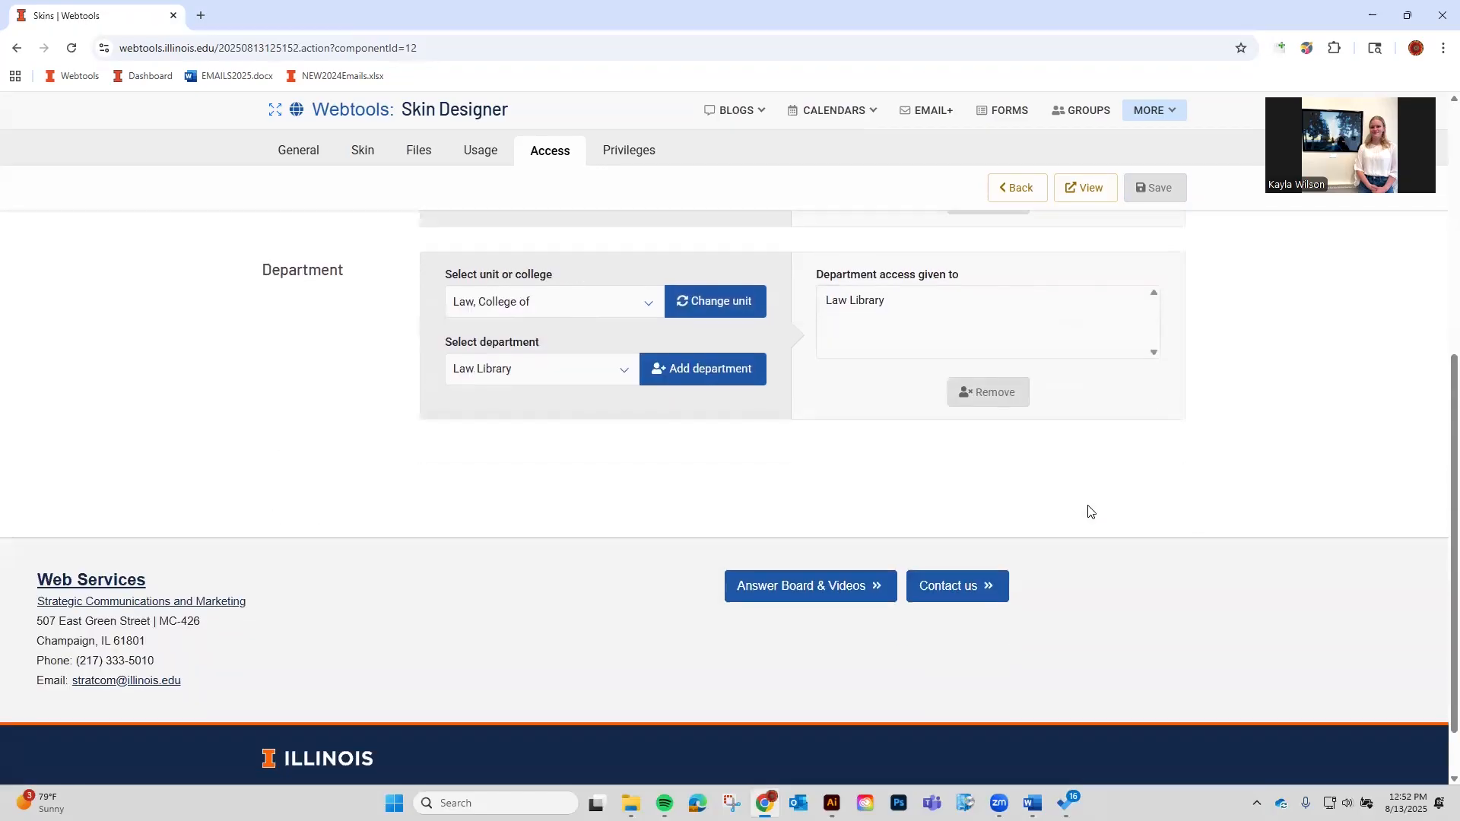
left_click(871, 304)
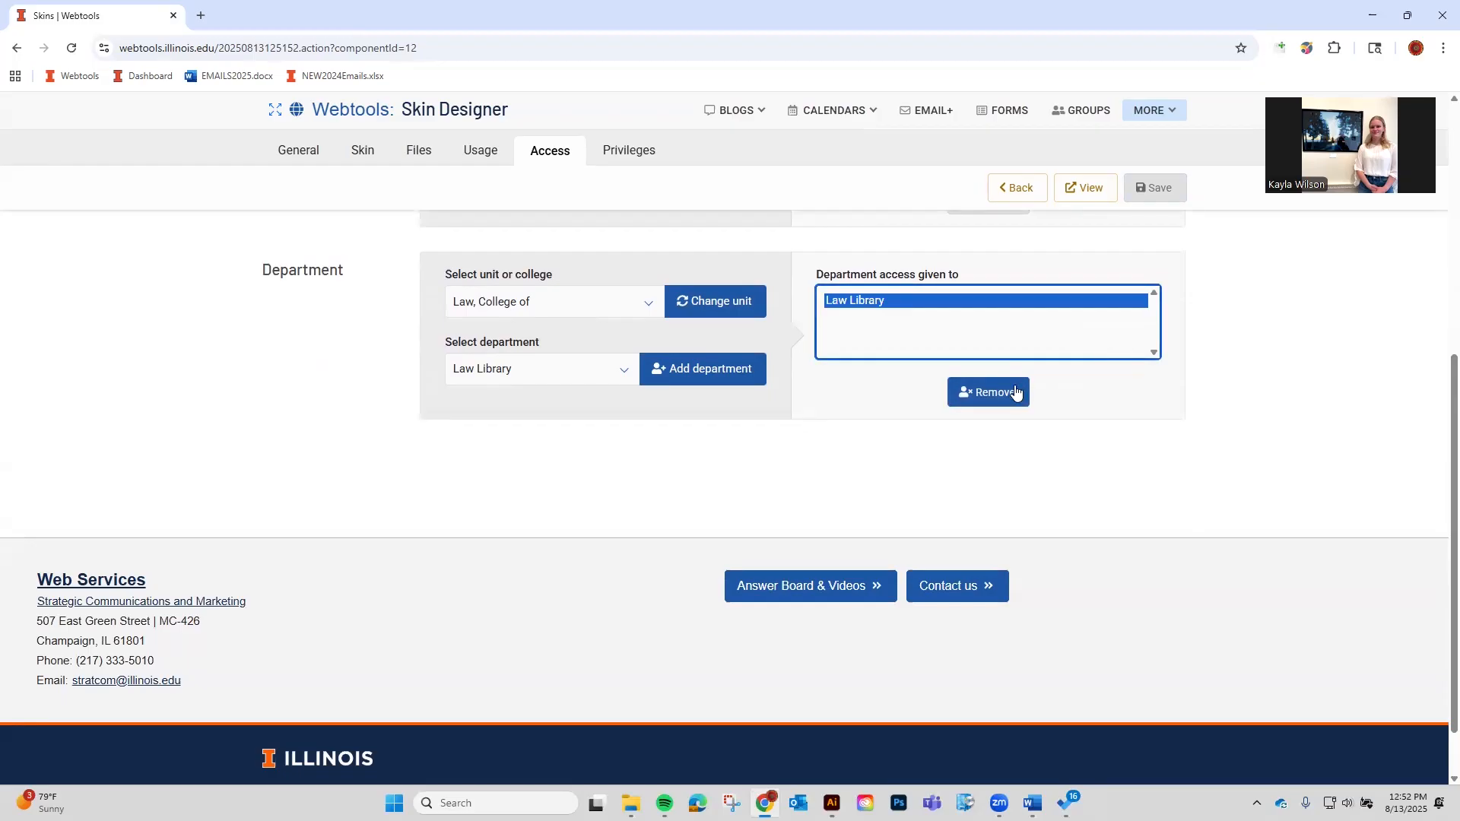
left_click(1015, 392)
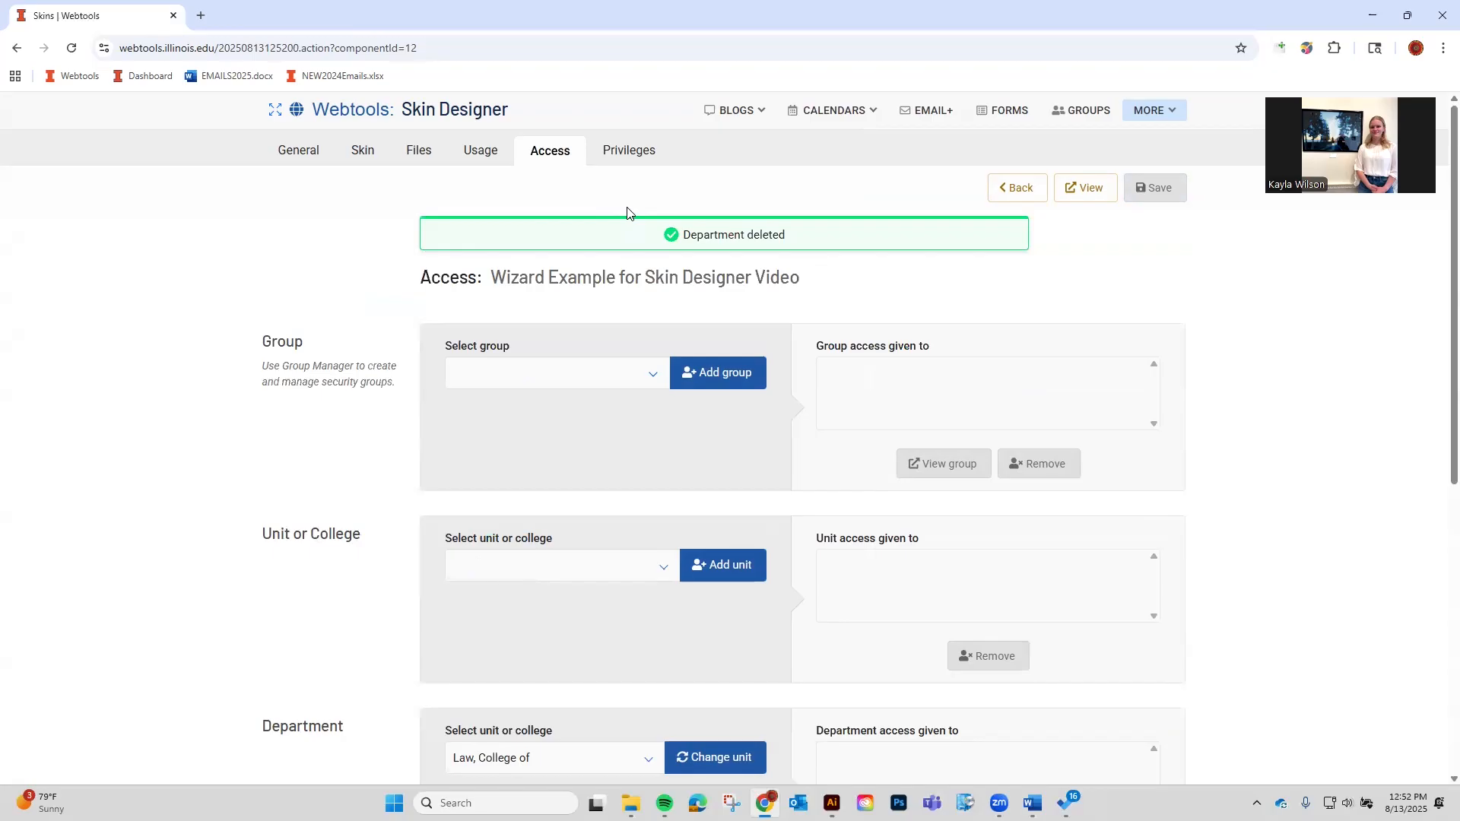
left_click(642, 152)
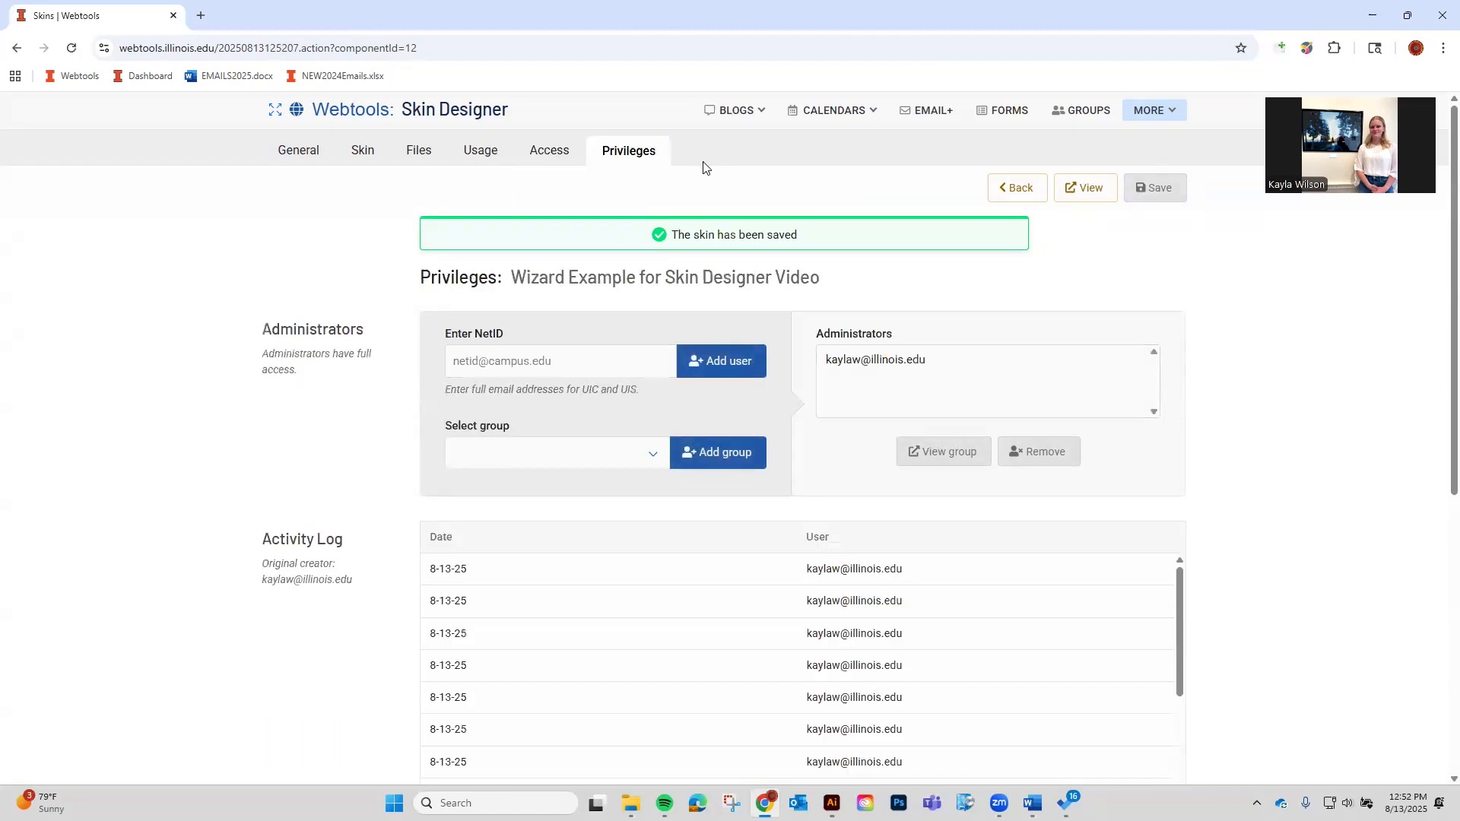
scroll(912, 343, "down", 1)
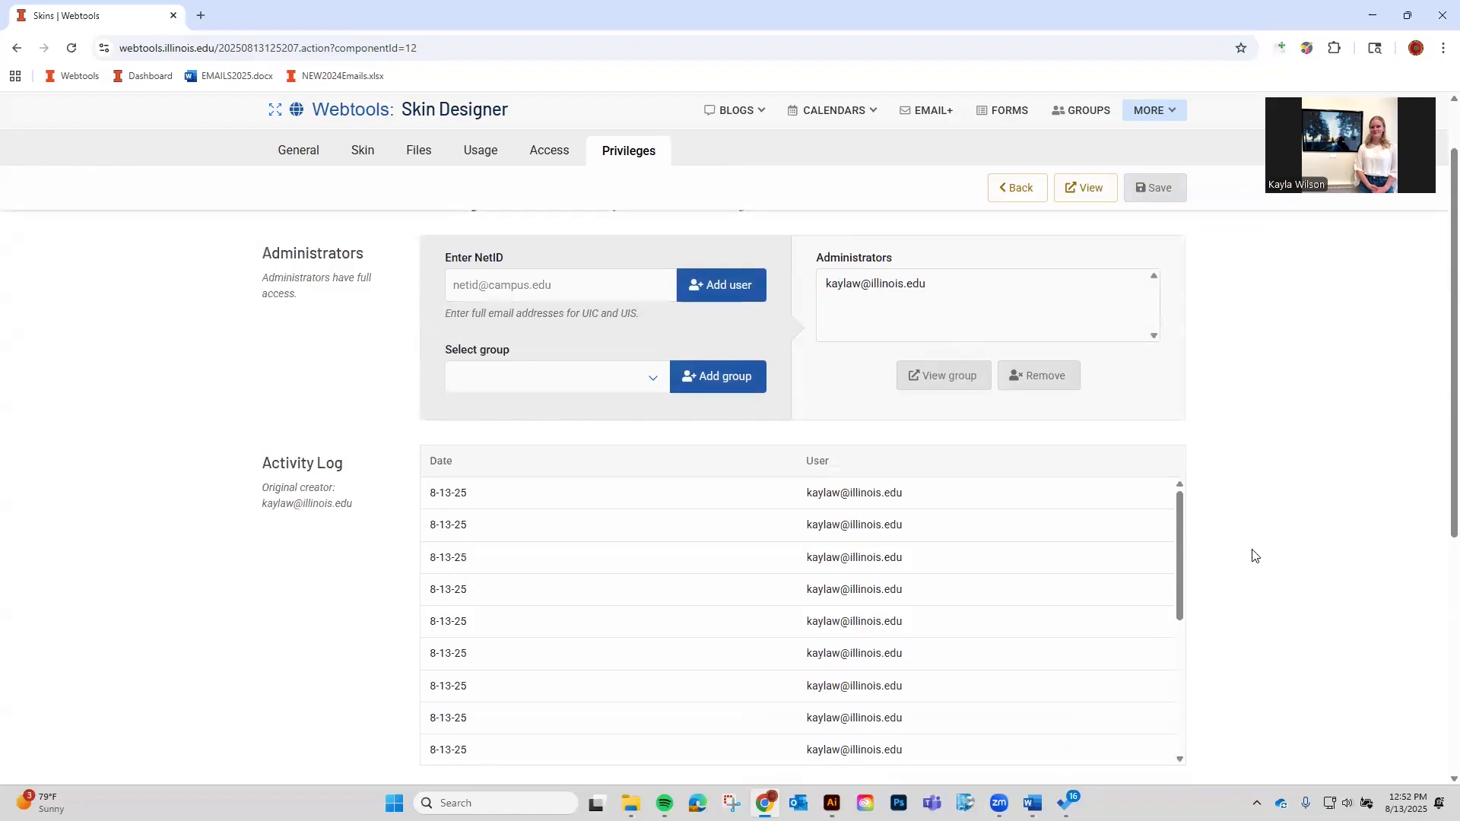
scroll(1255, 556, "up", 1)
left_click(624, 365)
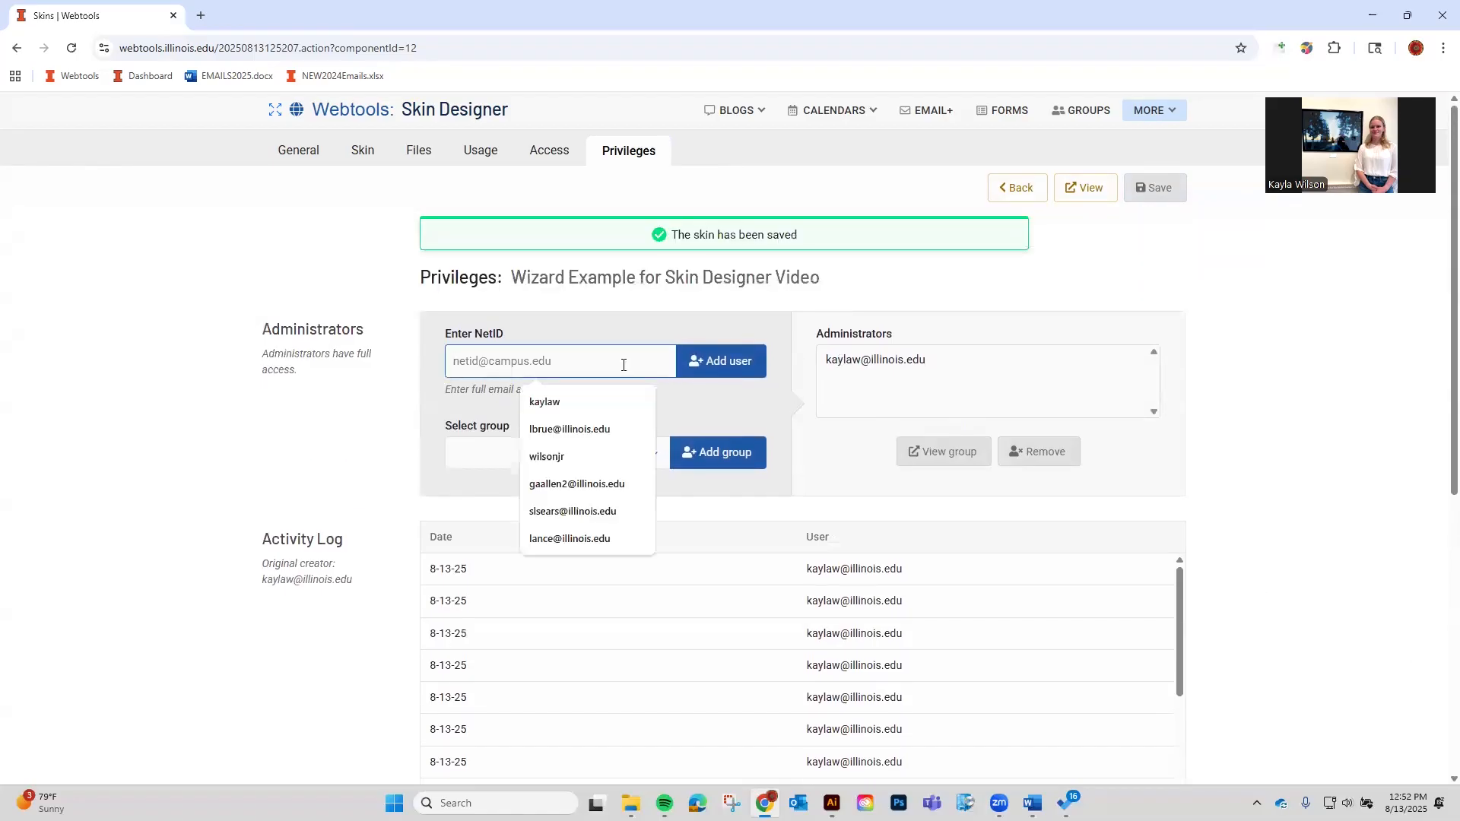
left_click(578, 429)
left_click(689, 360)
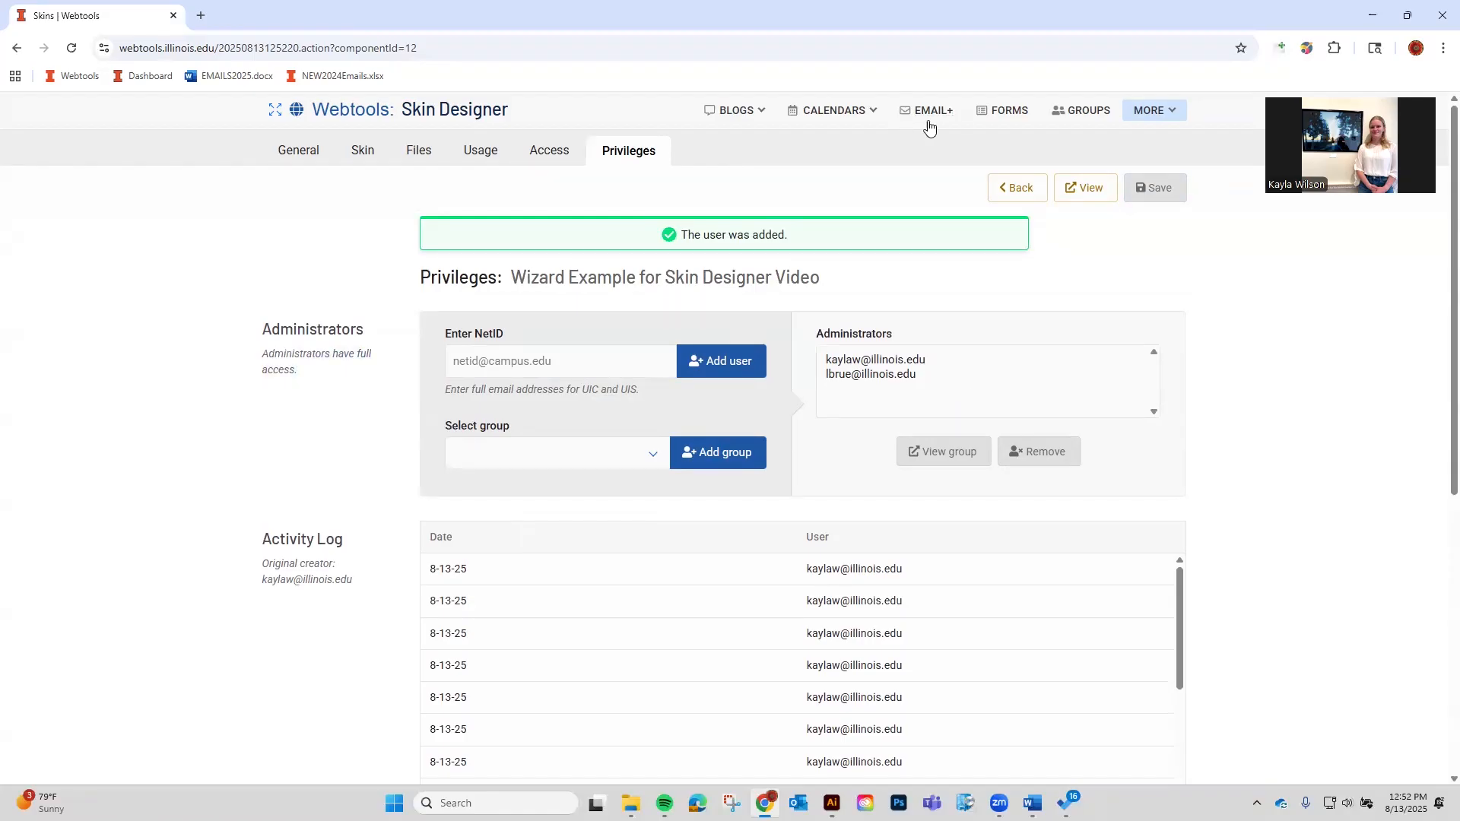
left_click(517, 451)
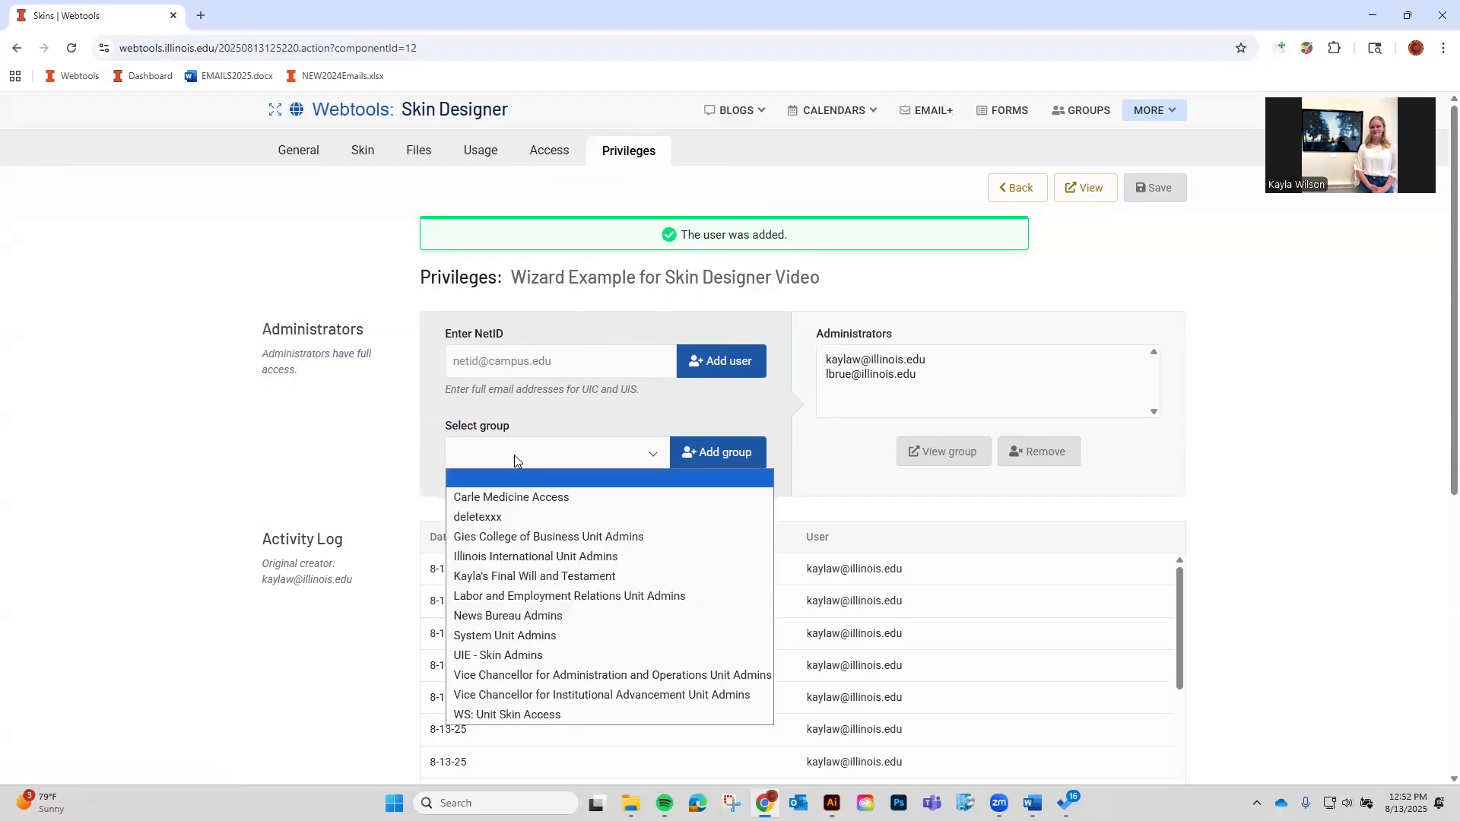
left_click(513, 714)
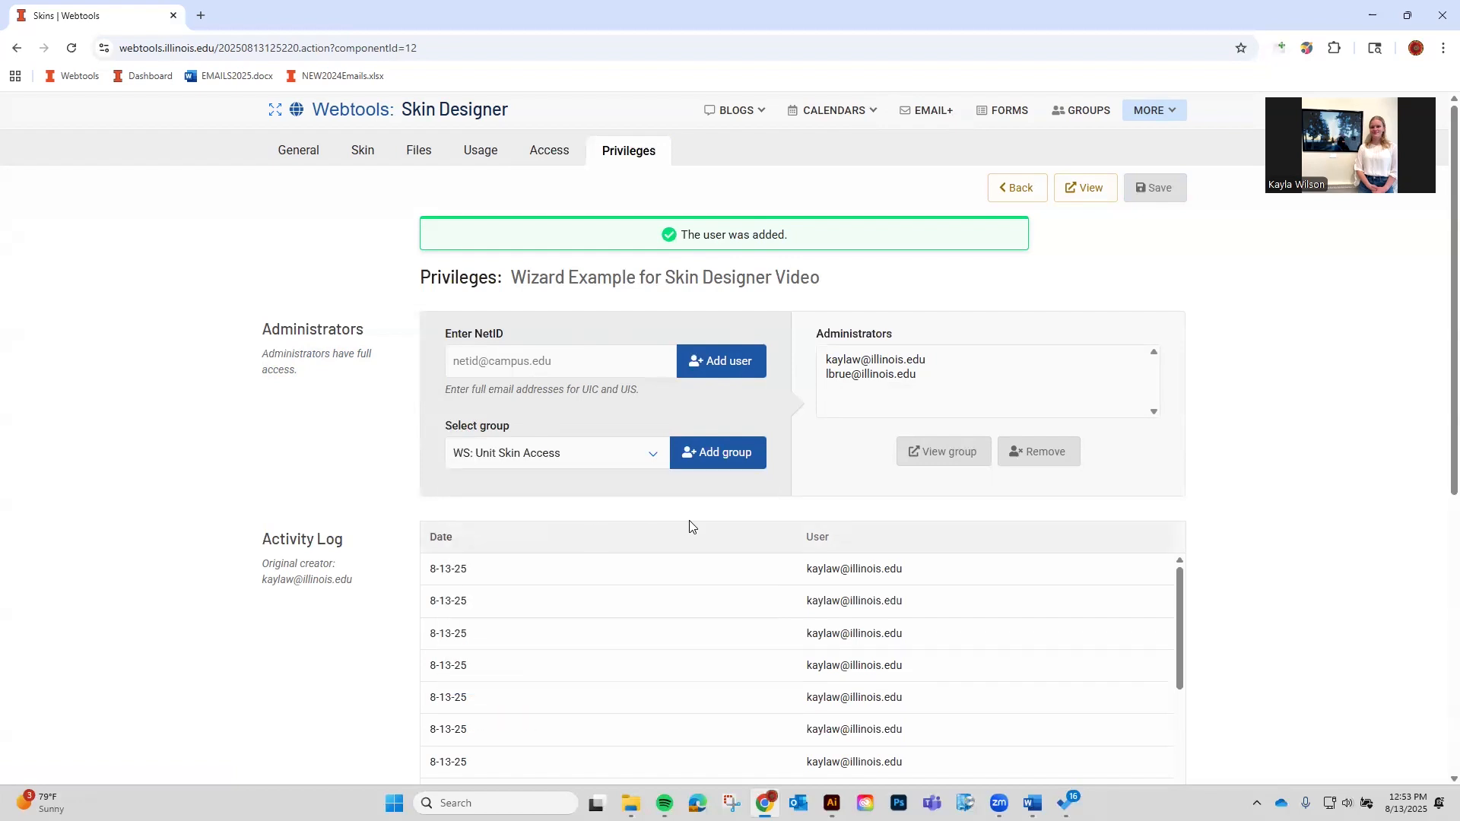
scroll(1118, 711, "down", 3)
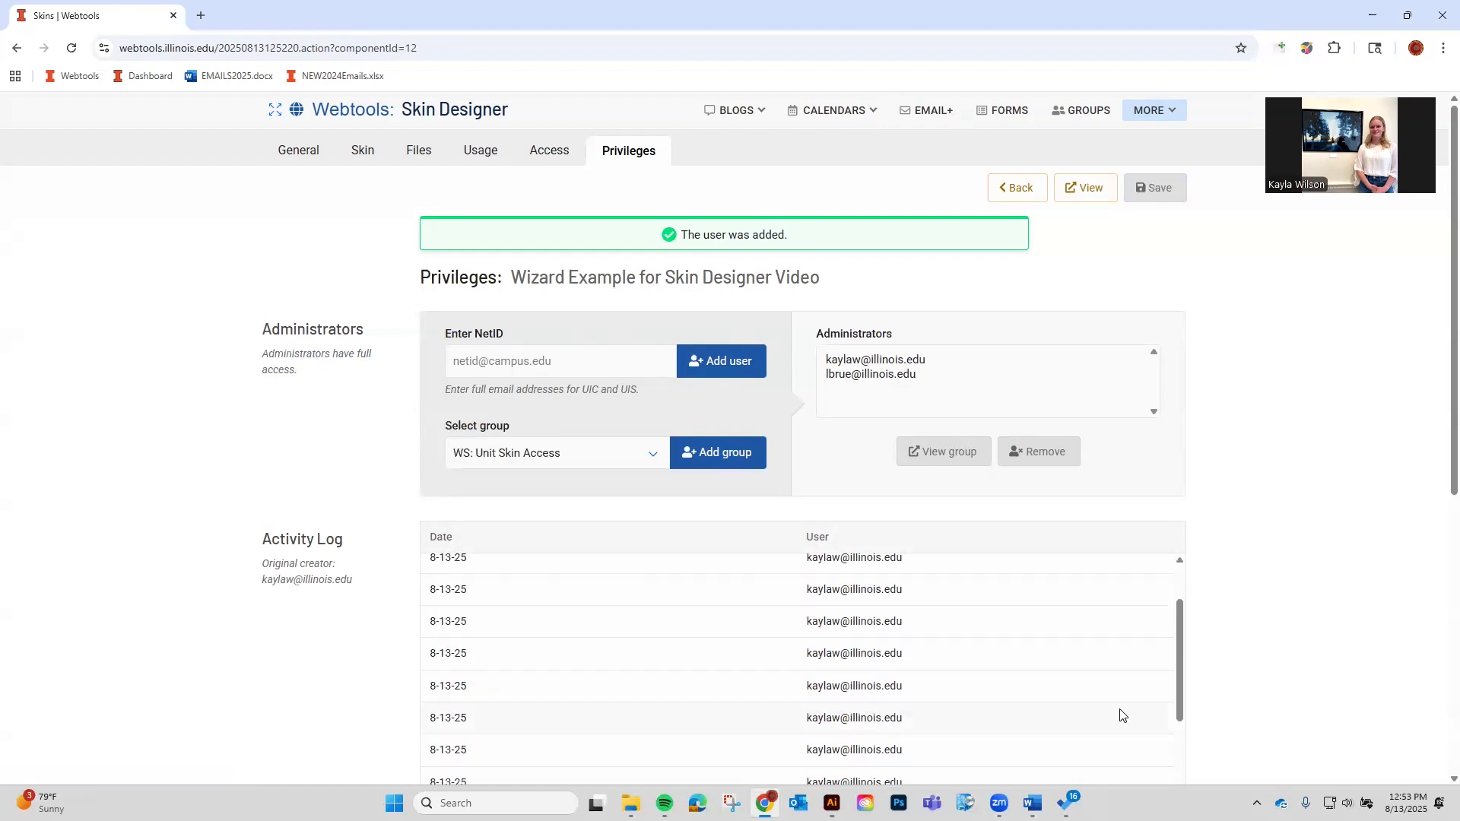
scroll(1244, 636, "down", 1)
scroll(1244, 636, "down", 1)
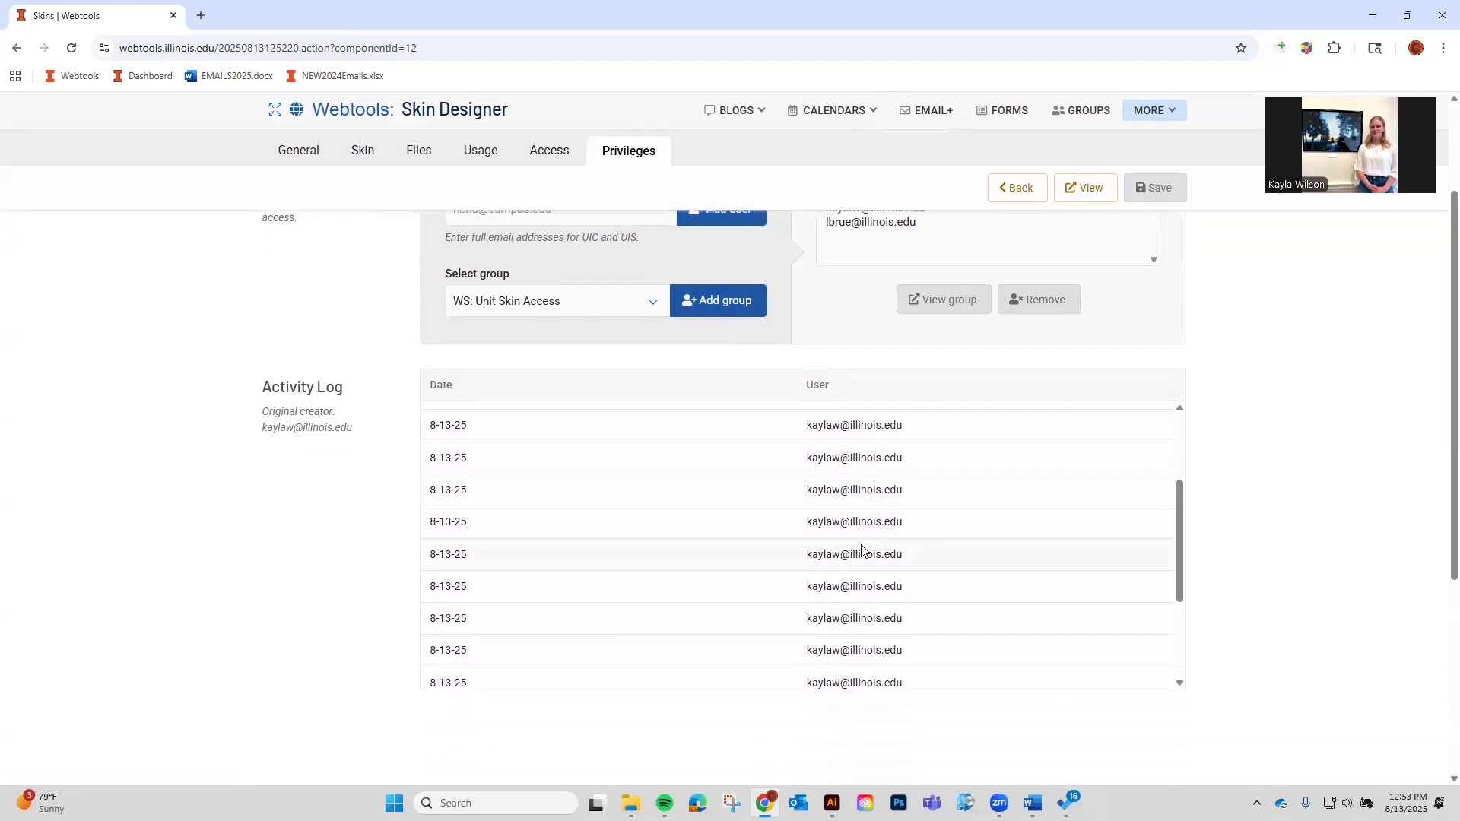
scroll(865, 551, "up", 3)
triple_click(284, 432)
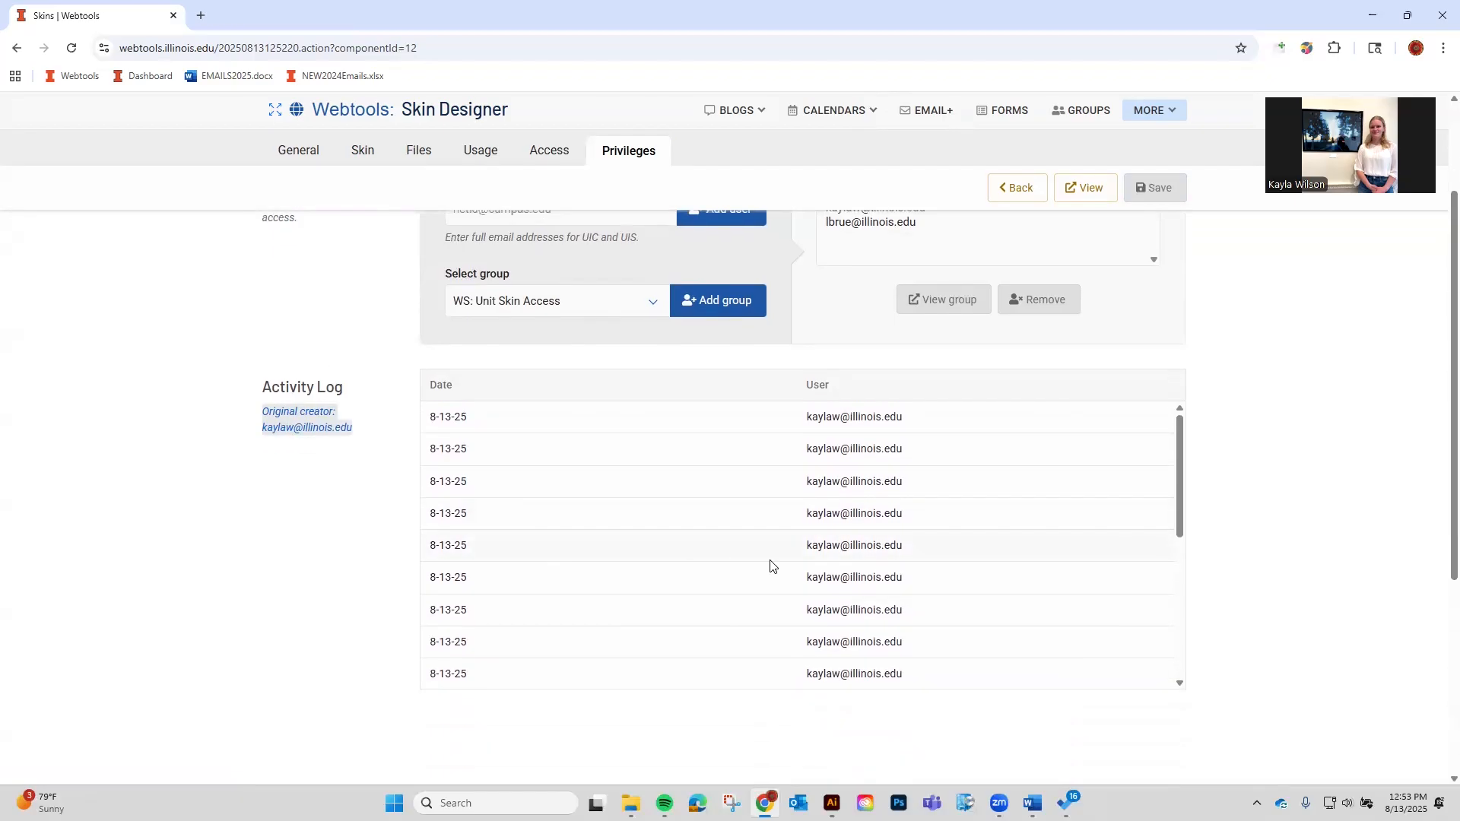
scroll(770, 566, "down", 4)
scroll(715, 616, "down", 1)
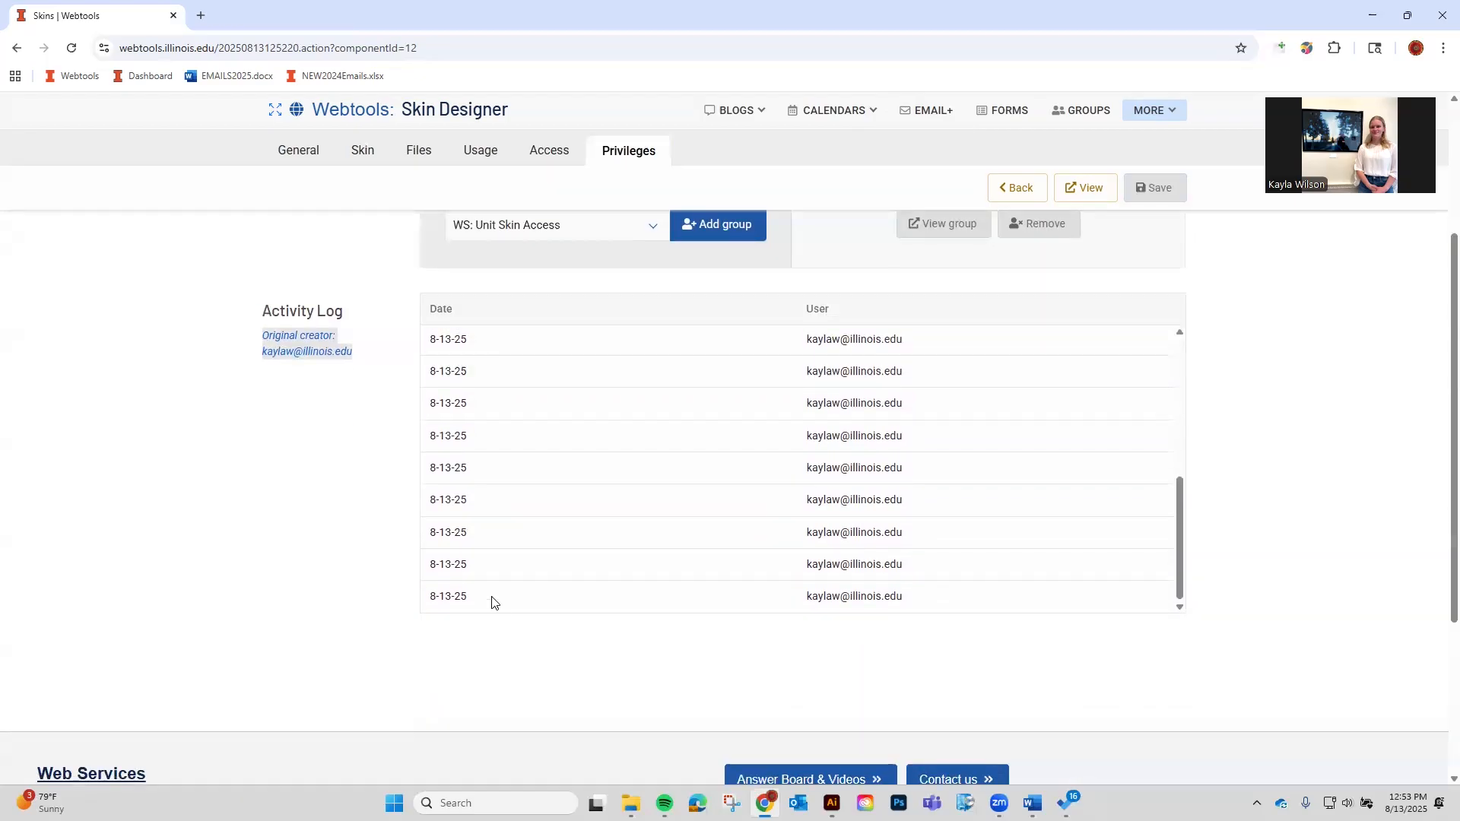
scroll(537, 508, "up", 1)
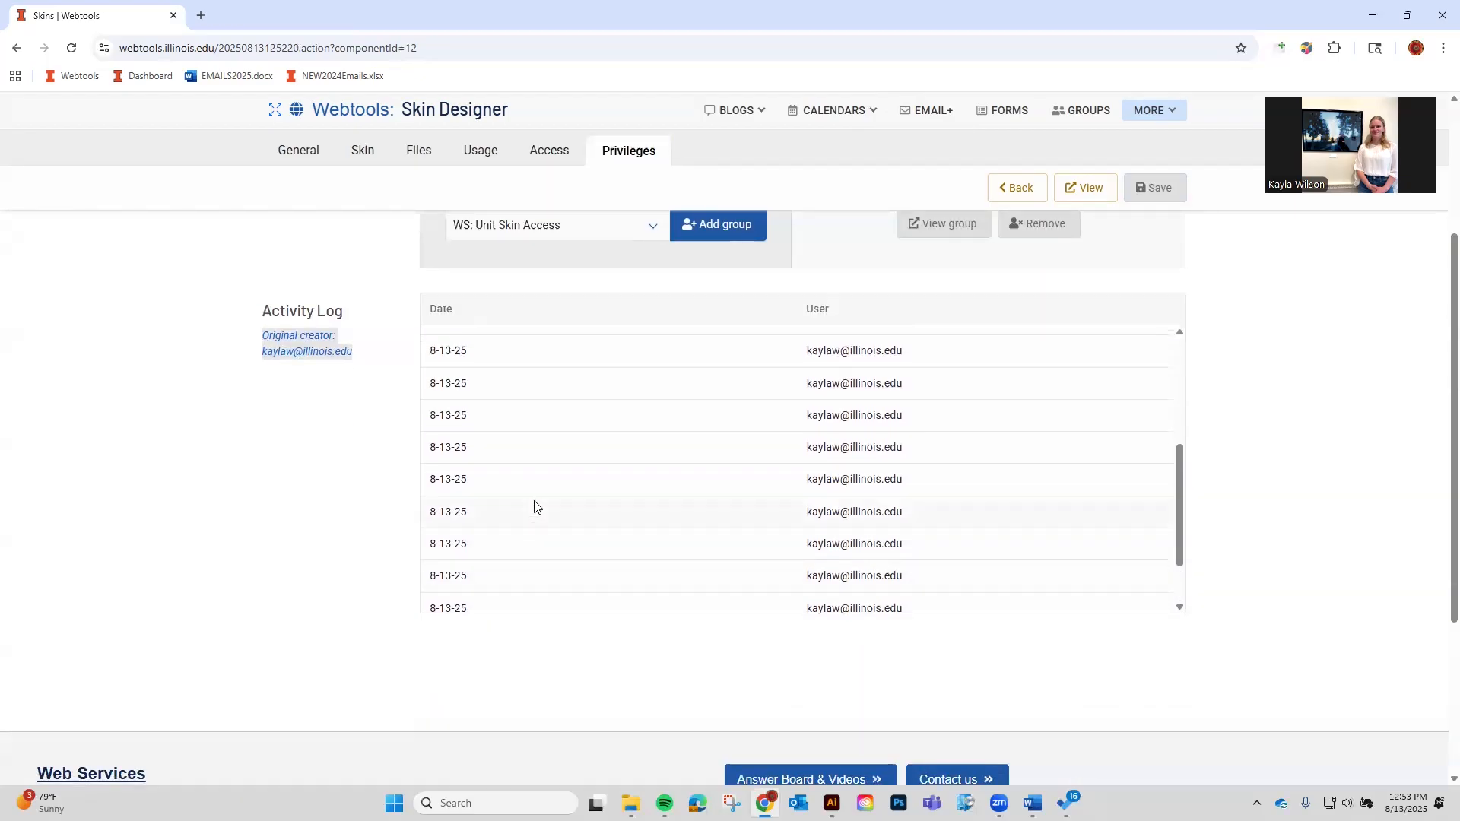
scroll(536, 507, "up", 2)
scroll(180, 505, "up", 3)
left_click(306, 566)
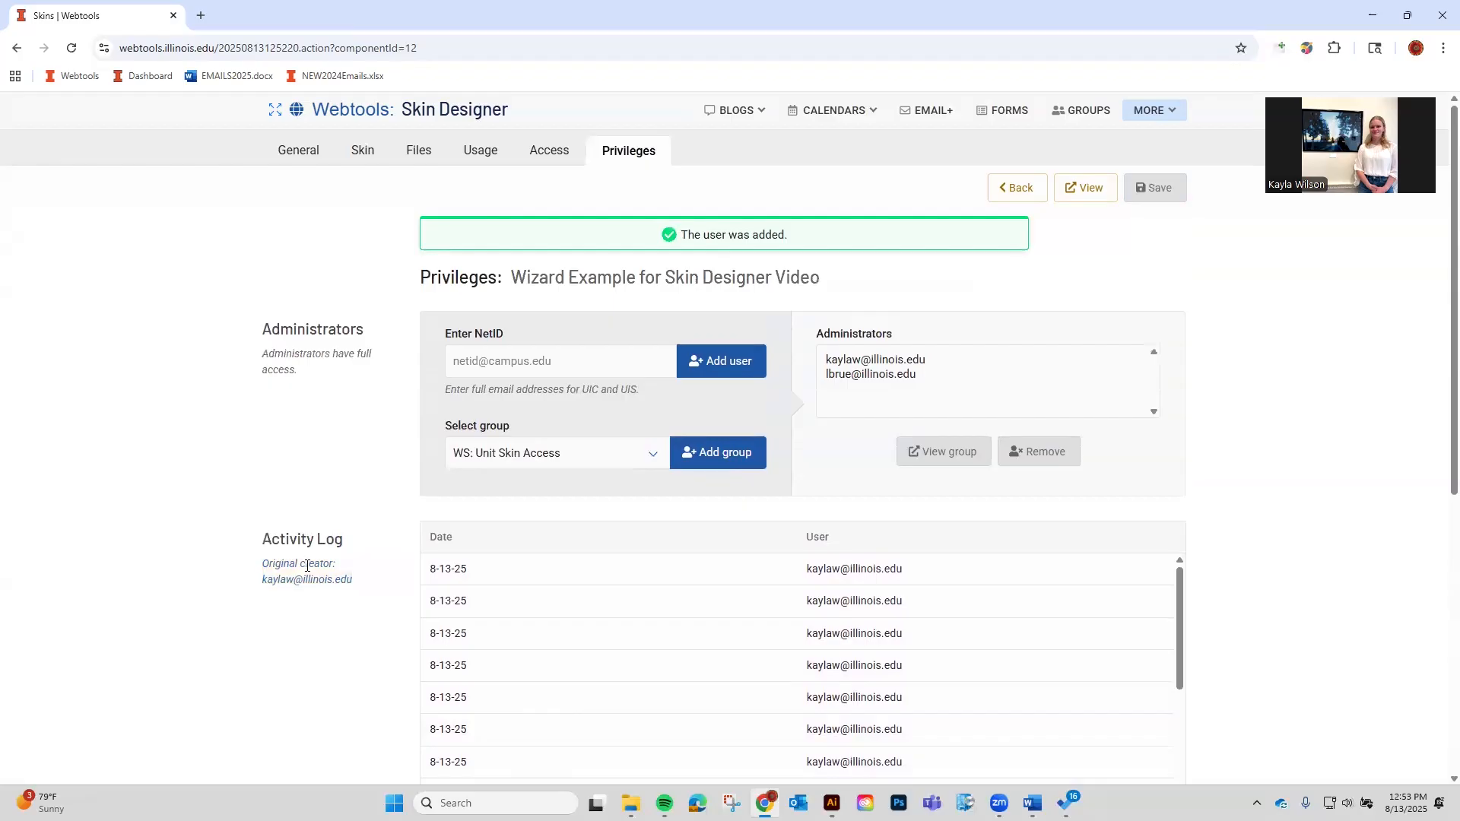
scroll(308, 566, "down", 1)
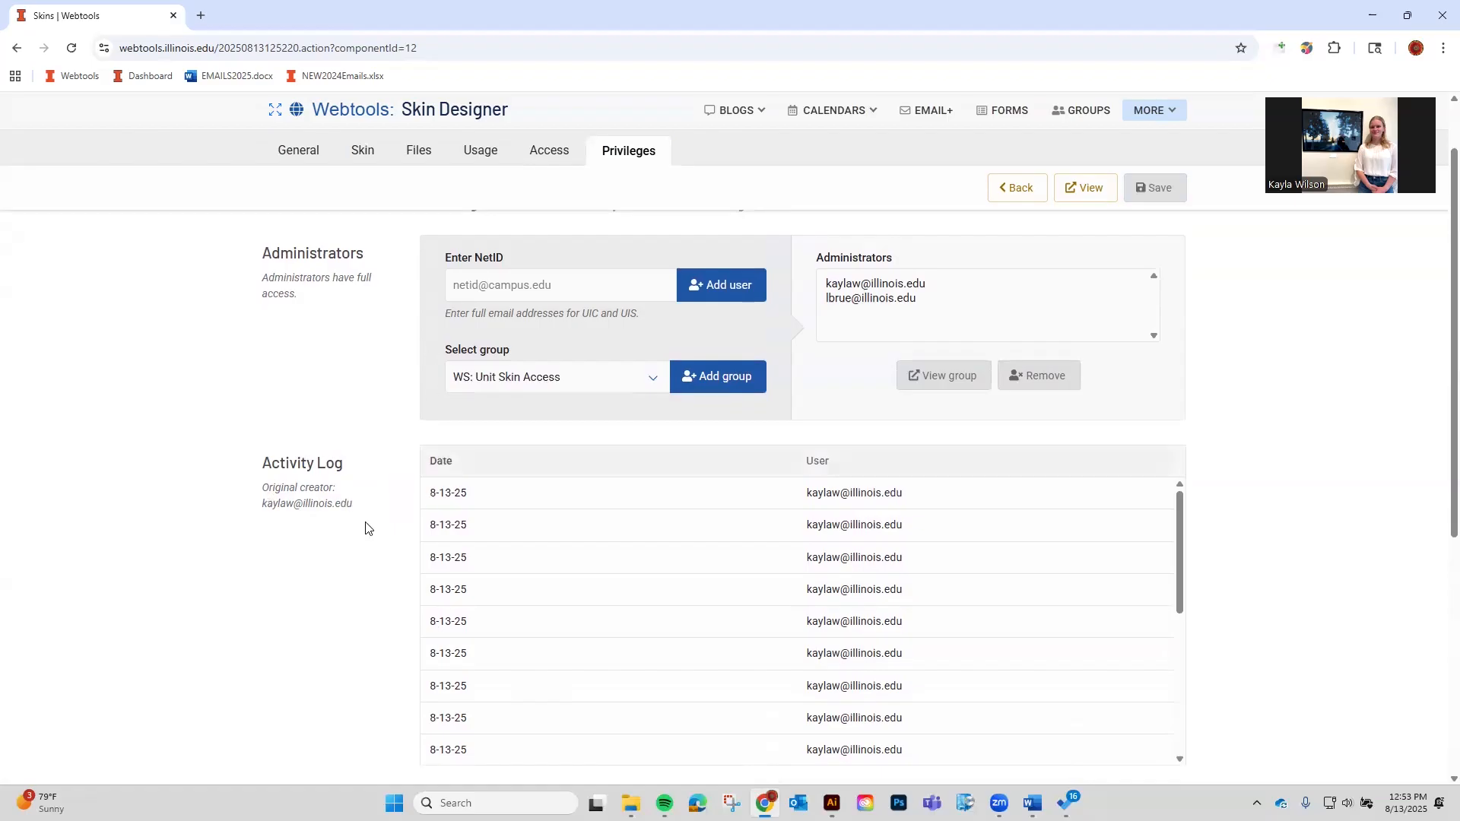
left_click_drag(256, 505, 359, 515)
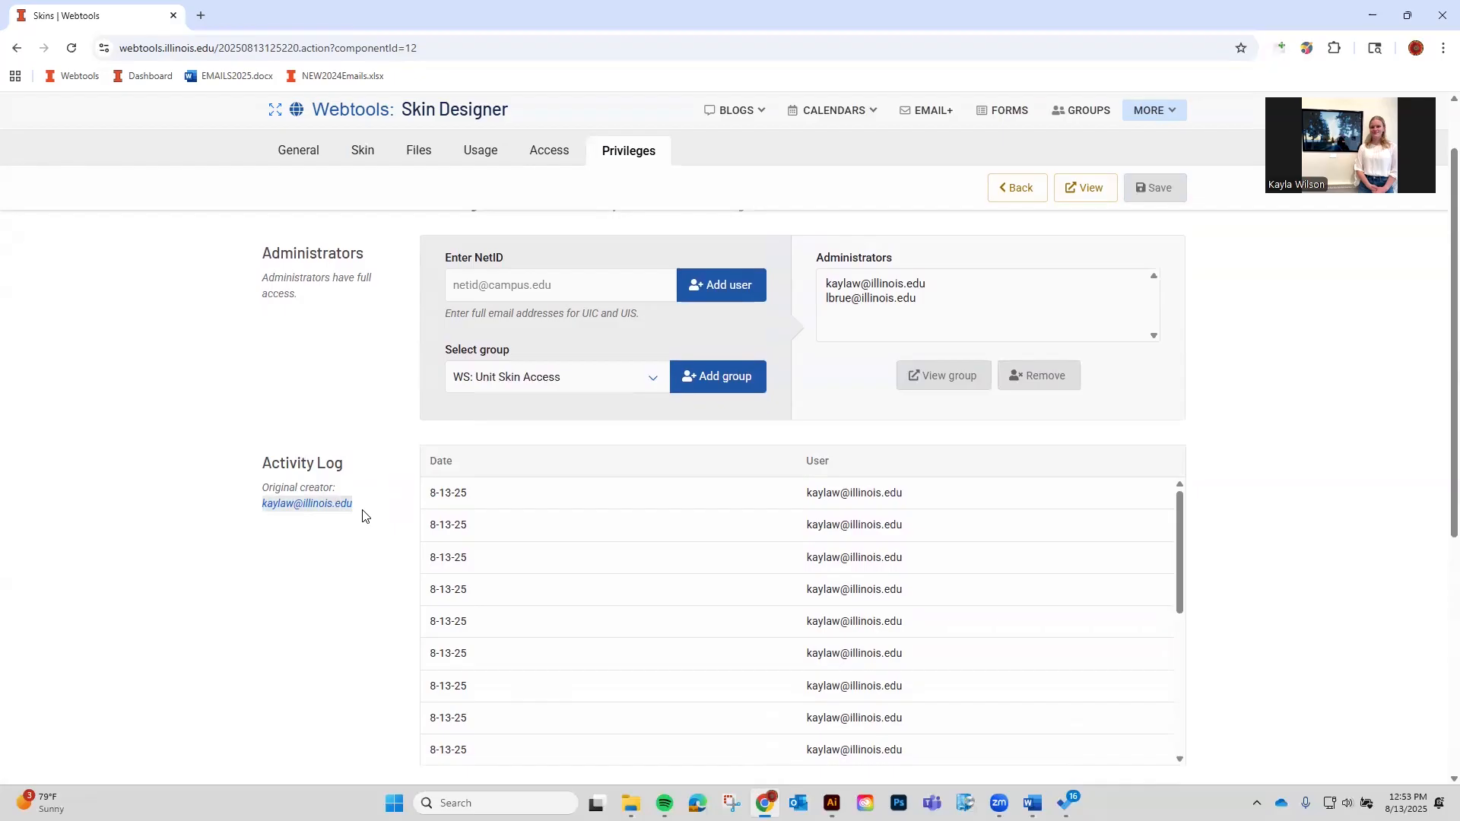
scroll(722, 593, "down", 5)
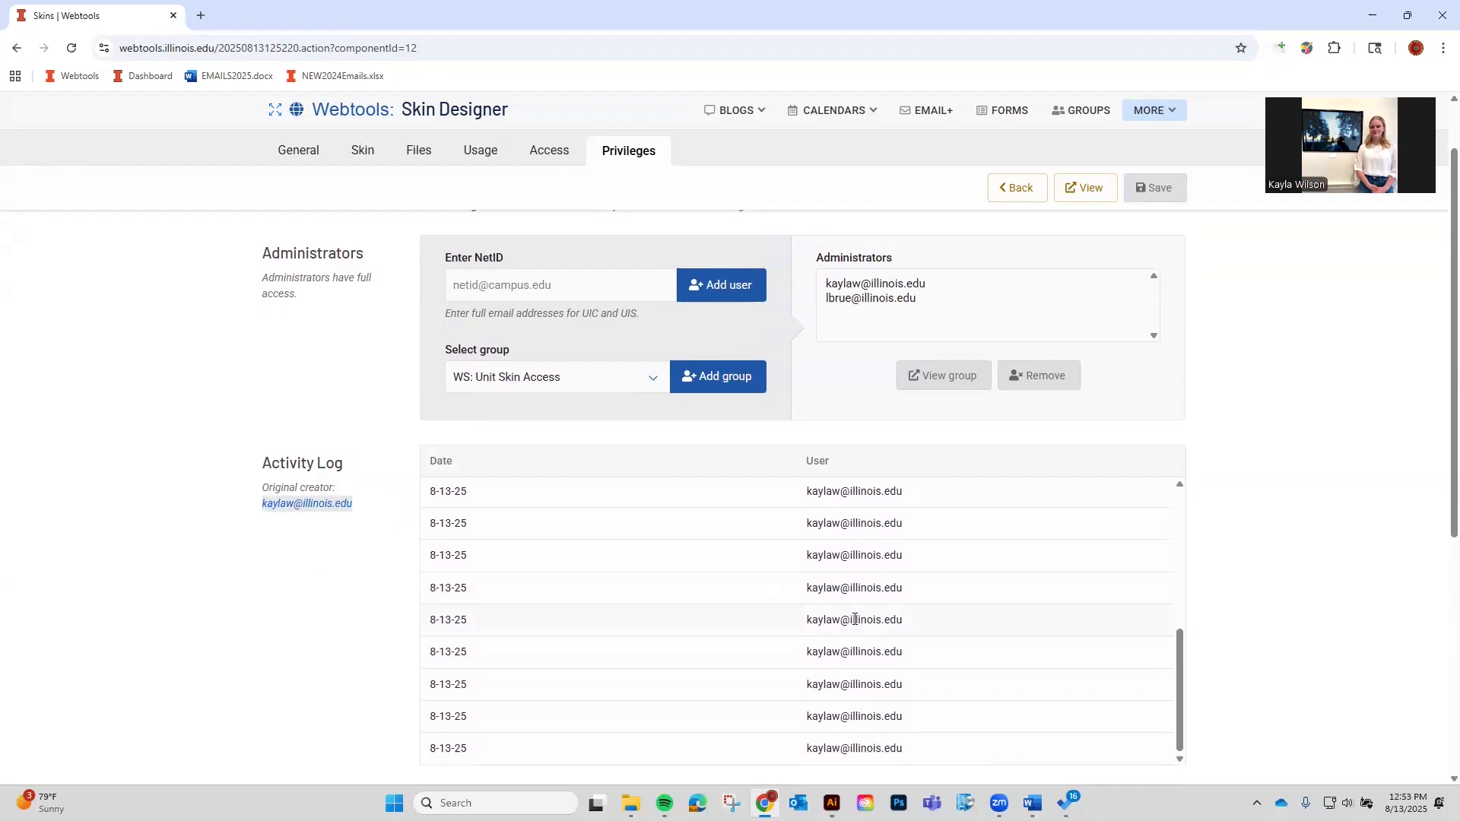
scroll(855, 619, "down", 1)
left_click(1104, 622)
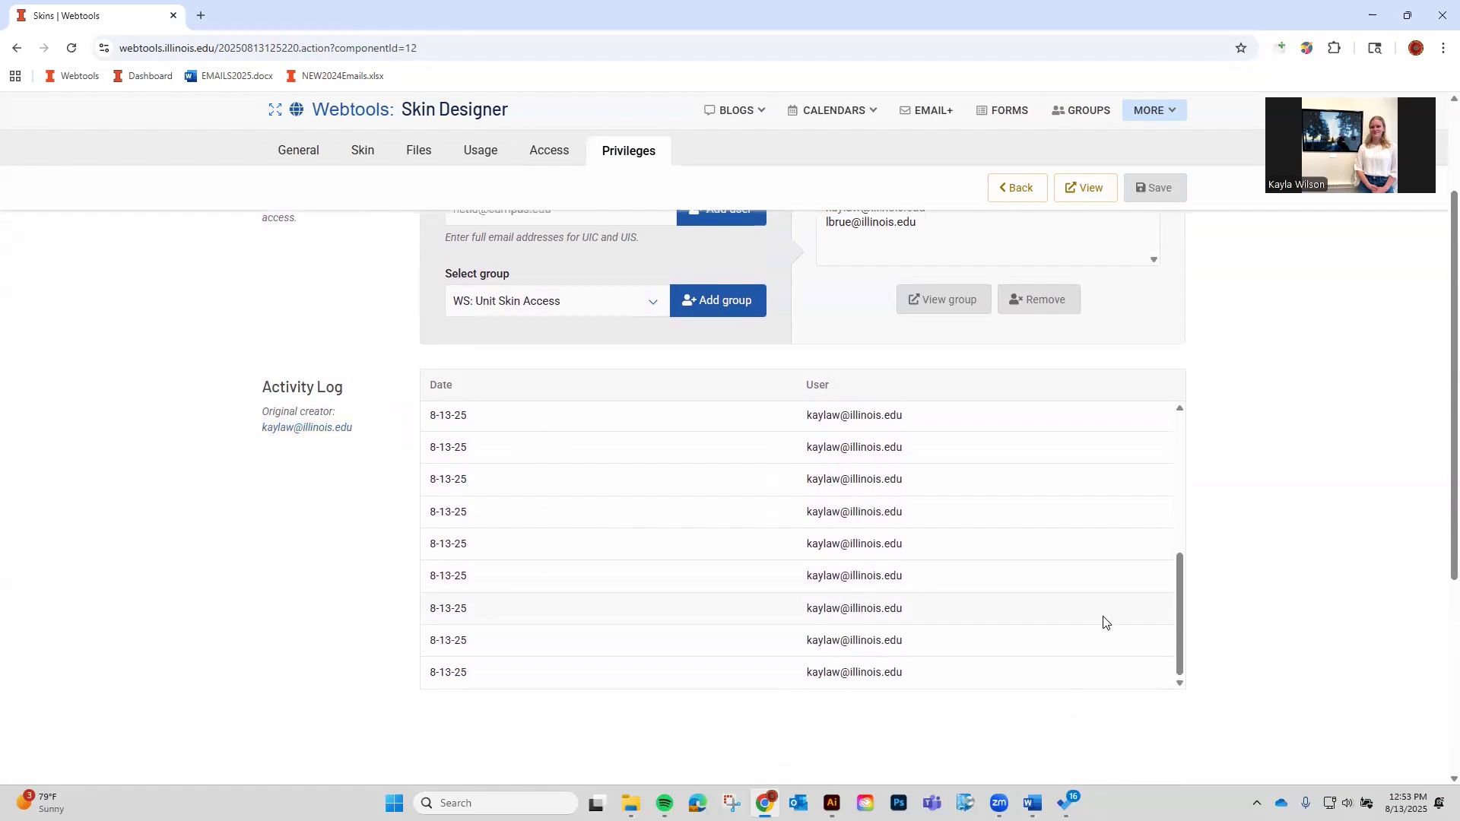
scroll(946, 579, "up", 5)
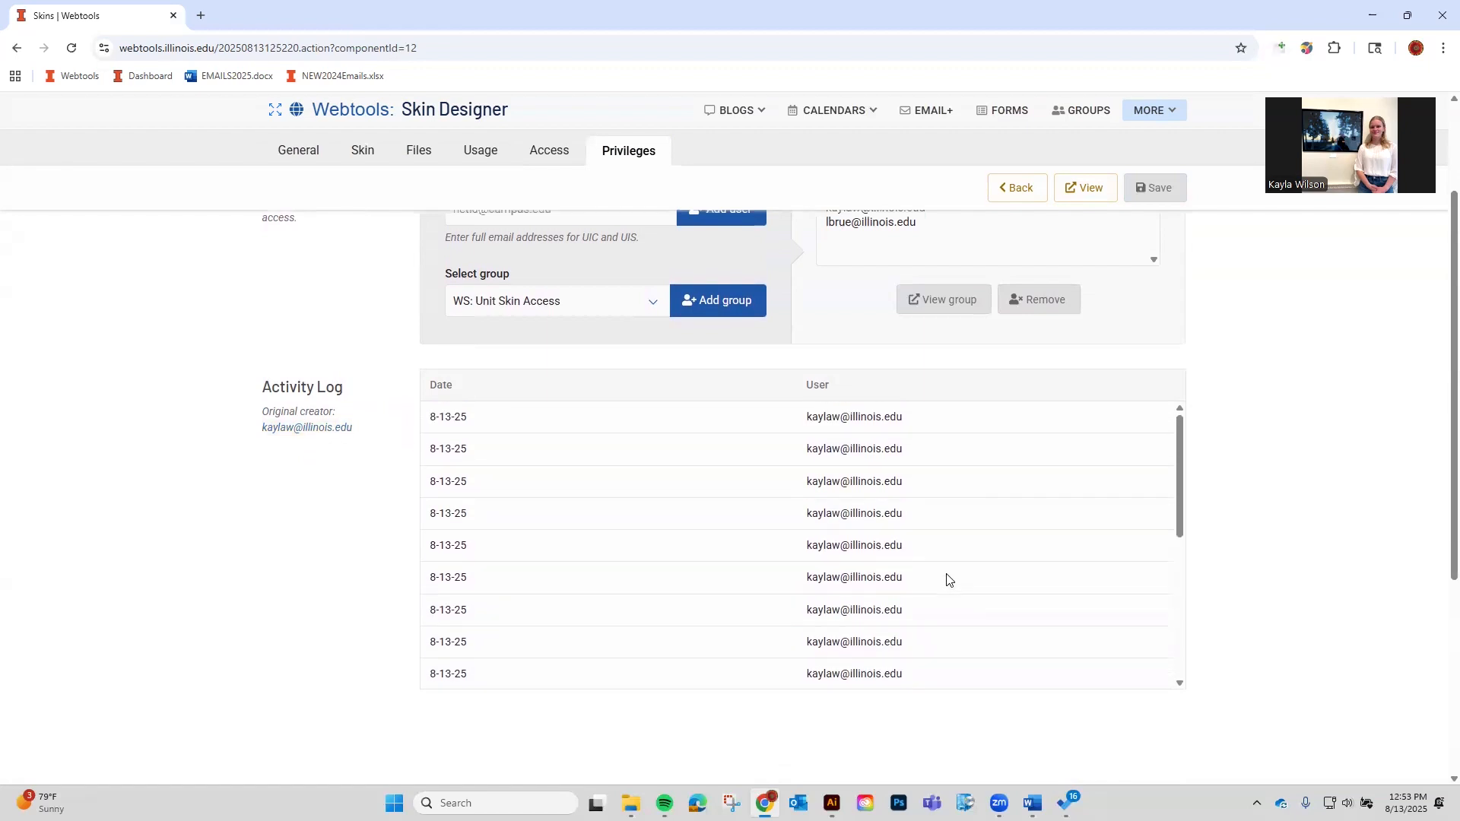
scroll(946, 579, "up", 1)
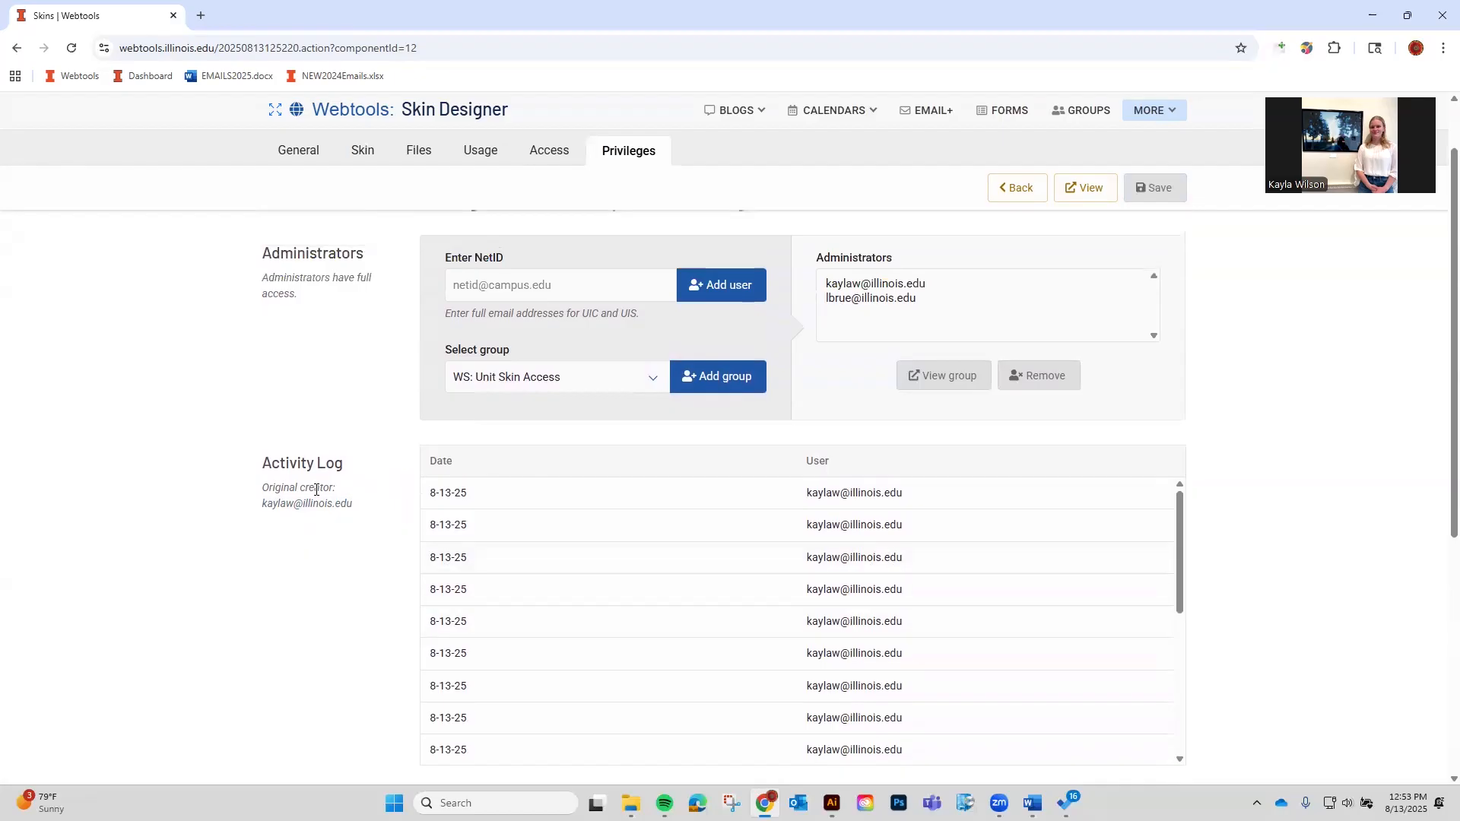
scroll(268, 509, "up", 1)
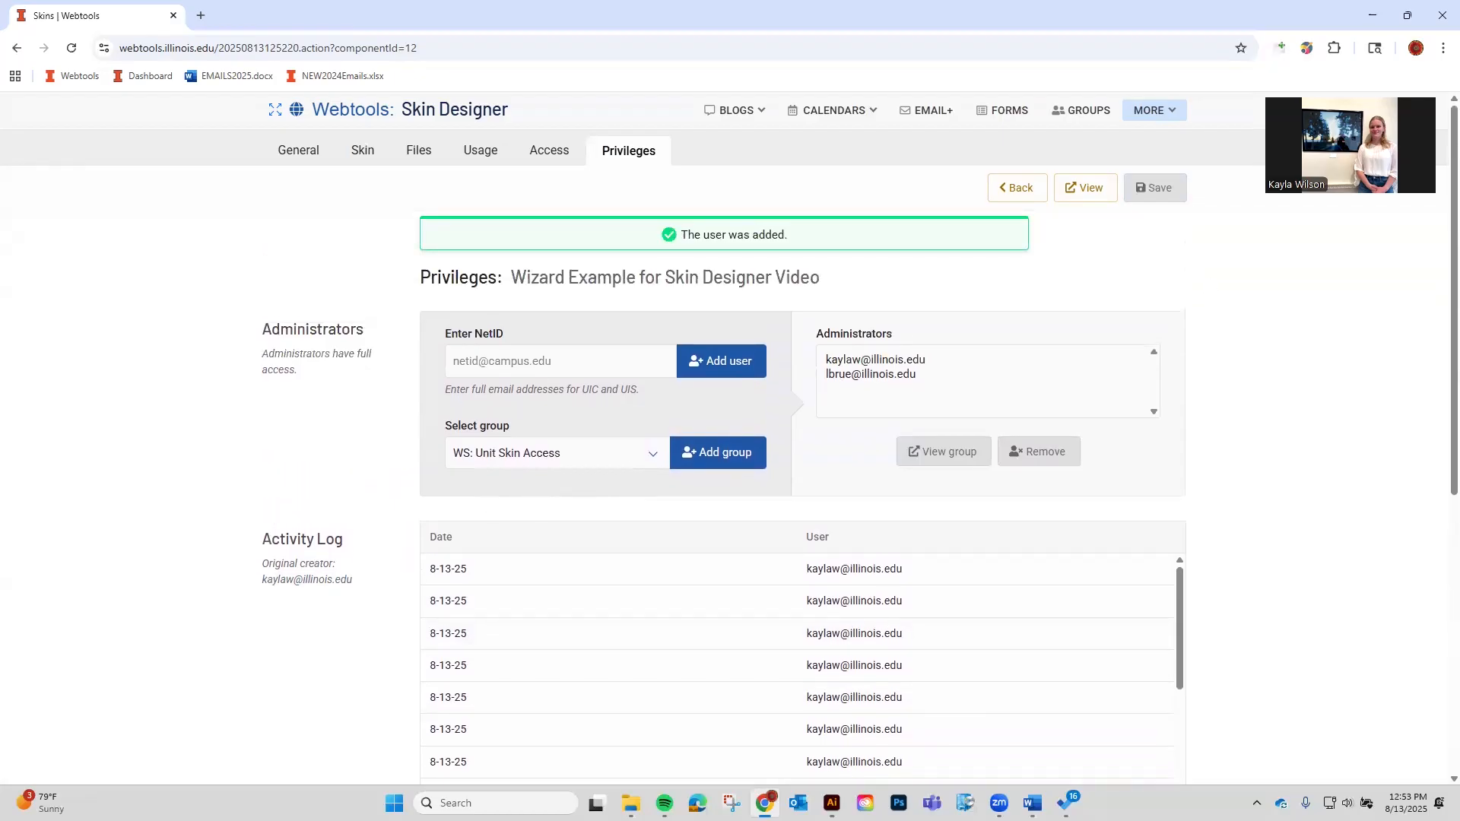
Create an Illinois Wizard application skin, name it 'For Video' and save it.
left_click(312, 154)
left_click(1015, 188)
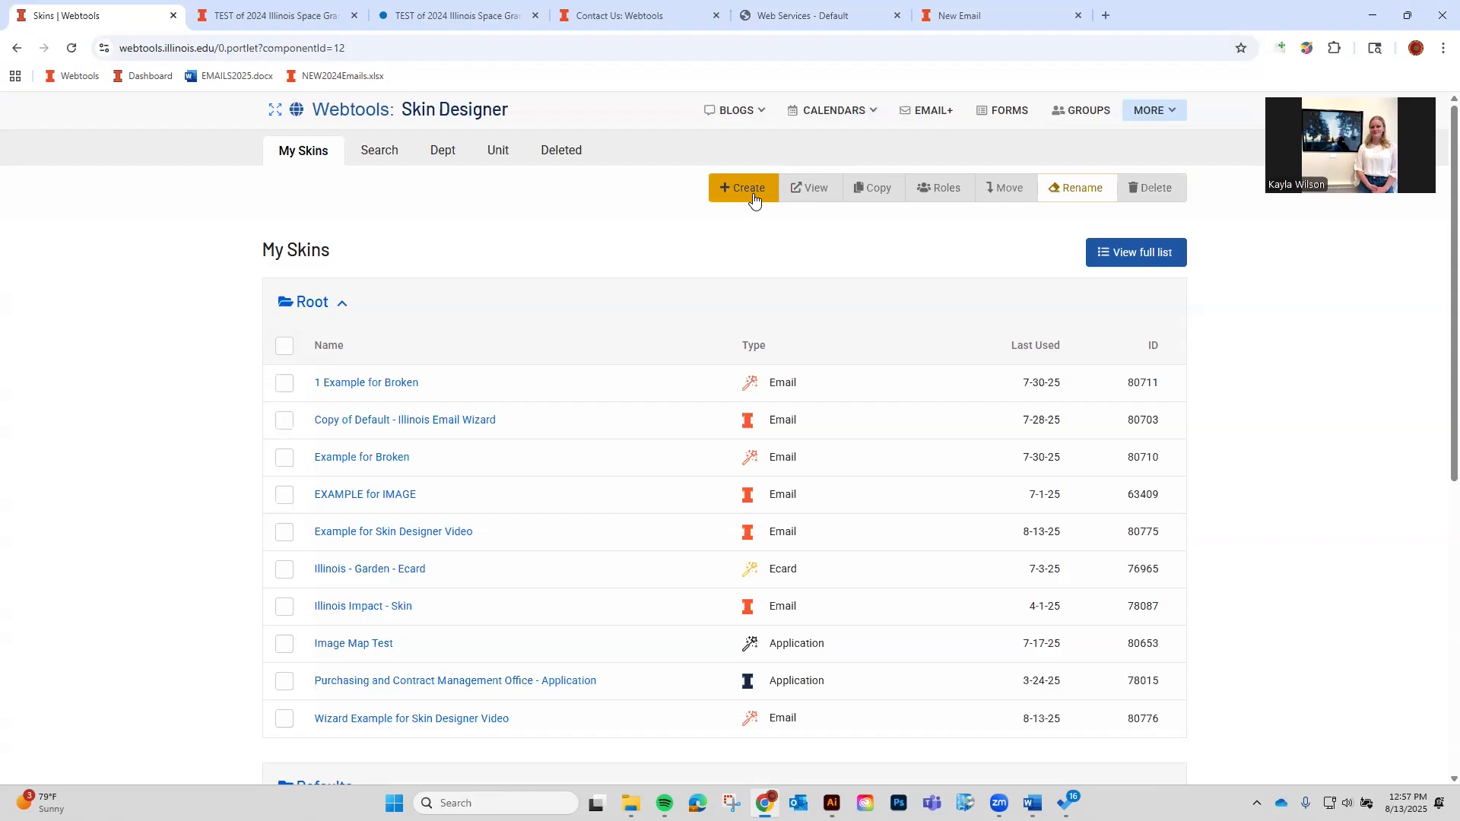
left_click(753, 194)
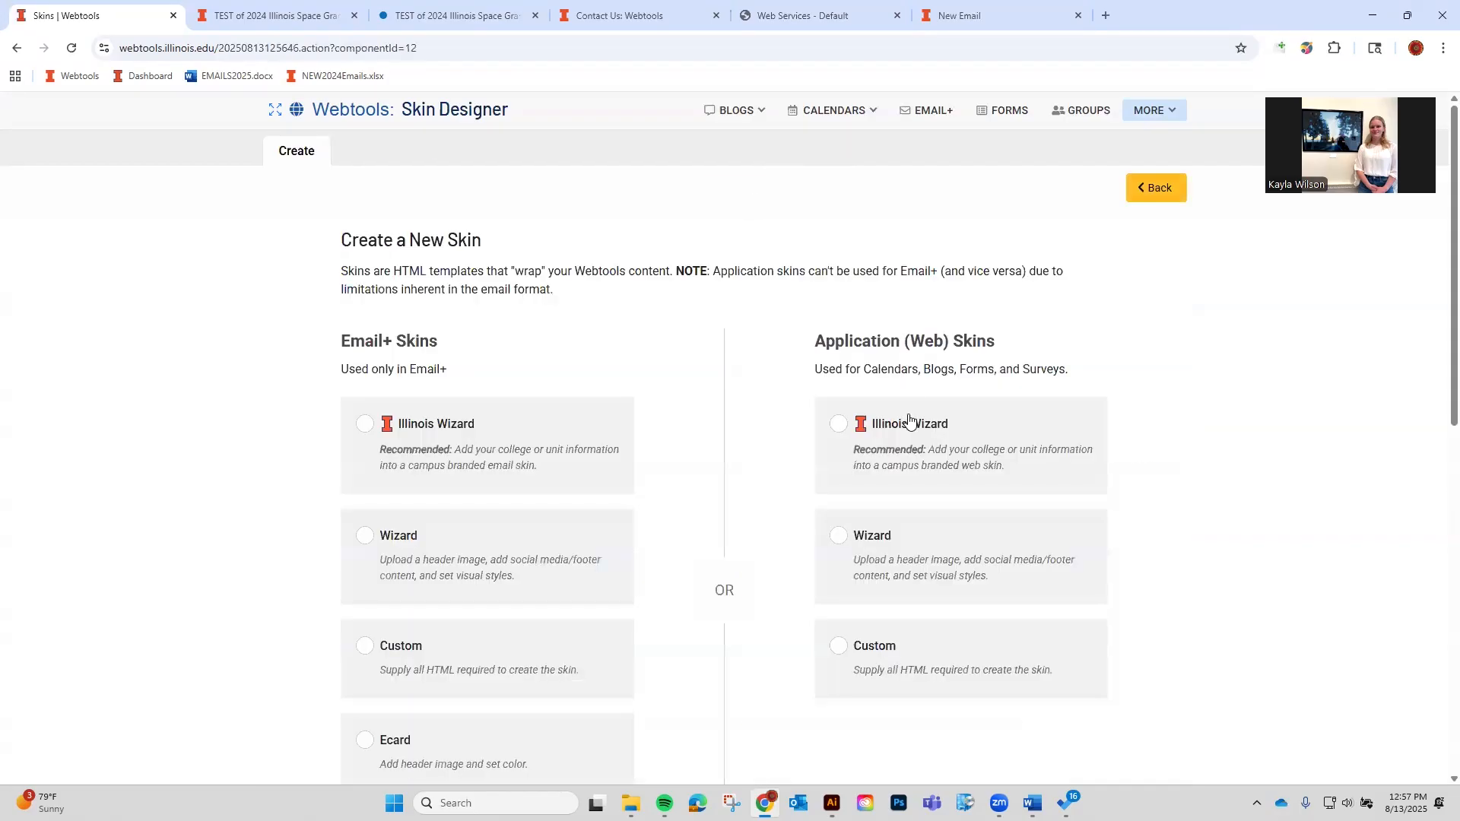
left_click(911, 422)
scroll(912, 456, "down", 4)
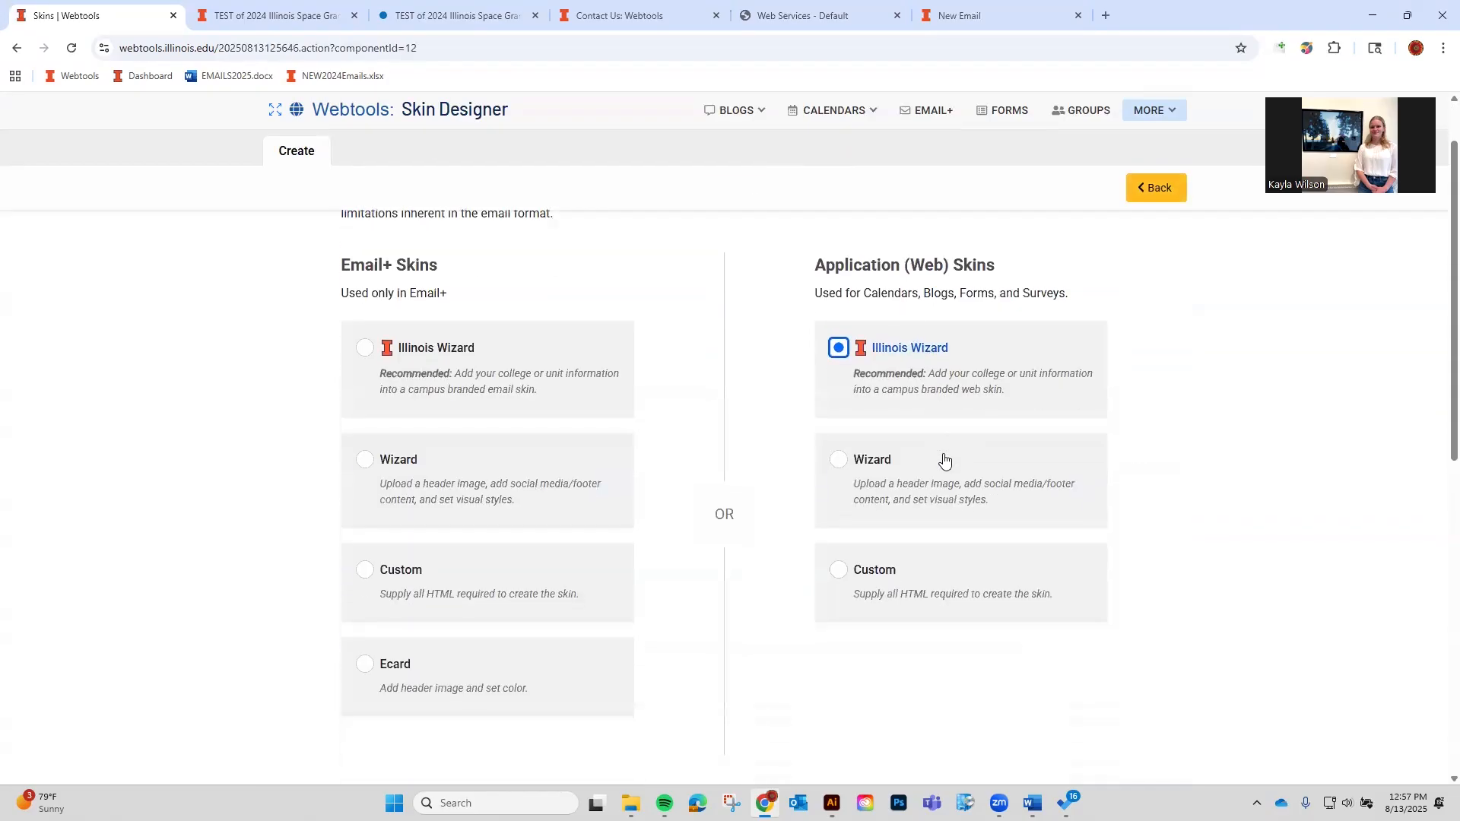
left_click(724, 739)
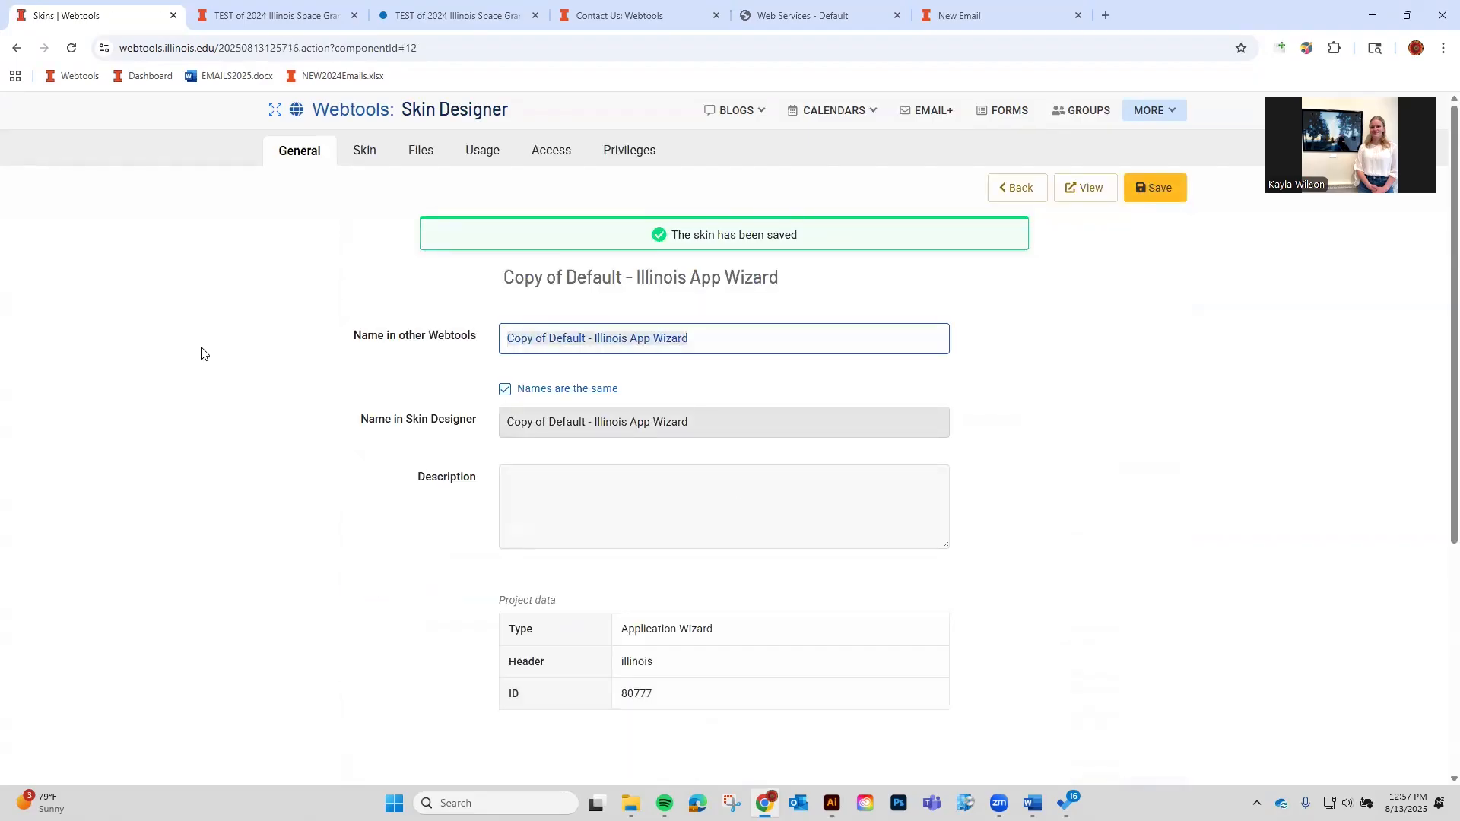
type("For Video")
left_click(1155, 187)
left_click(366, 163)
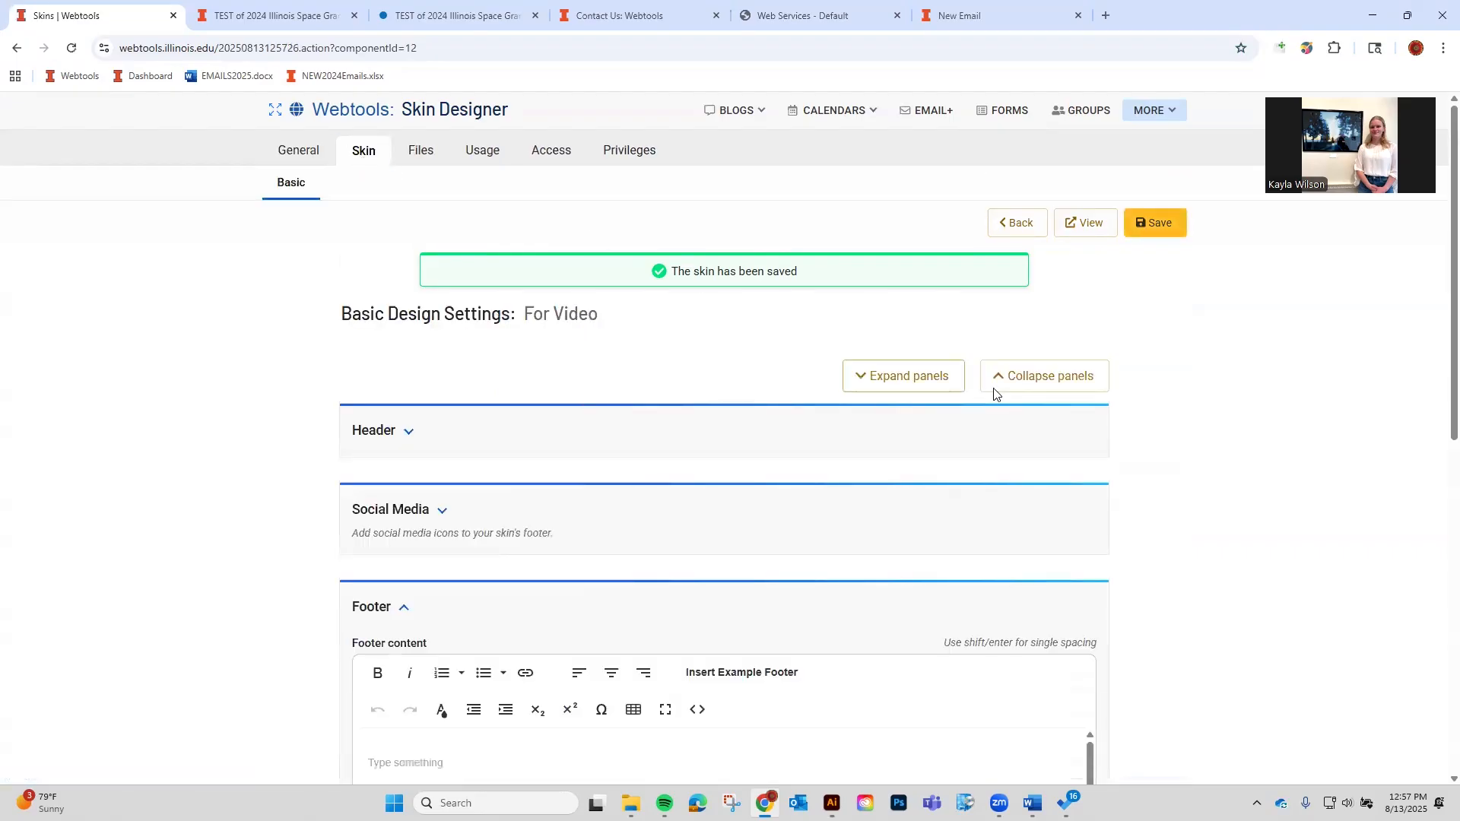
left_click(945, 380)
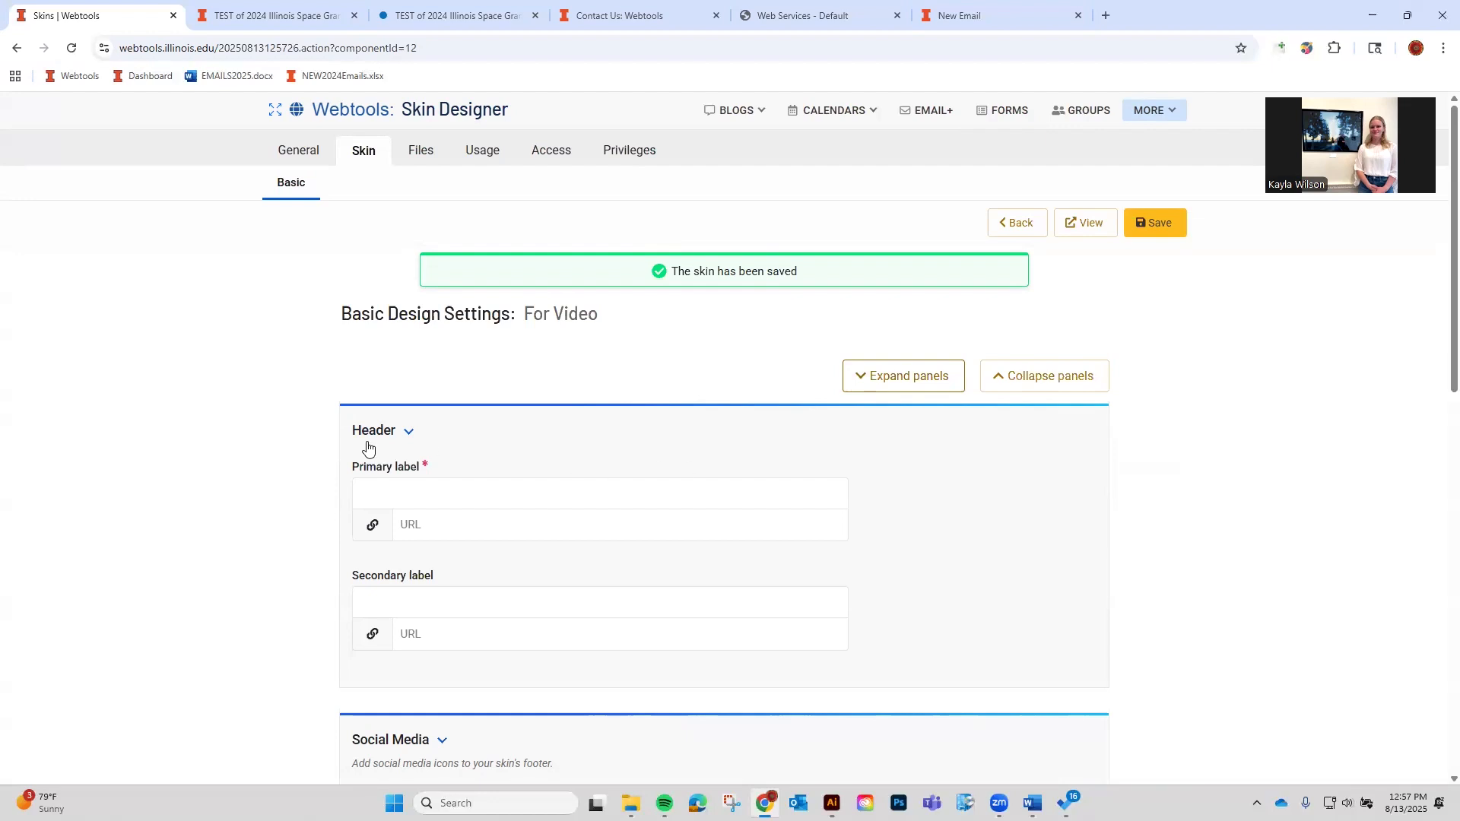
left_click(595, 512)
left_click(595, 504)
left_click(523, 531)
left_click(491, 527)
left_click(504, 594)
left_click(458, 605)
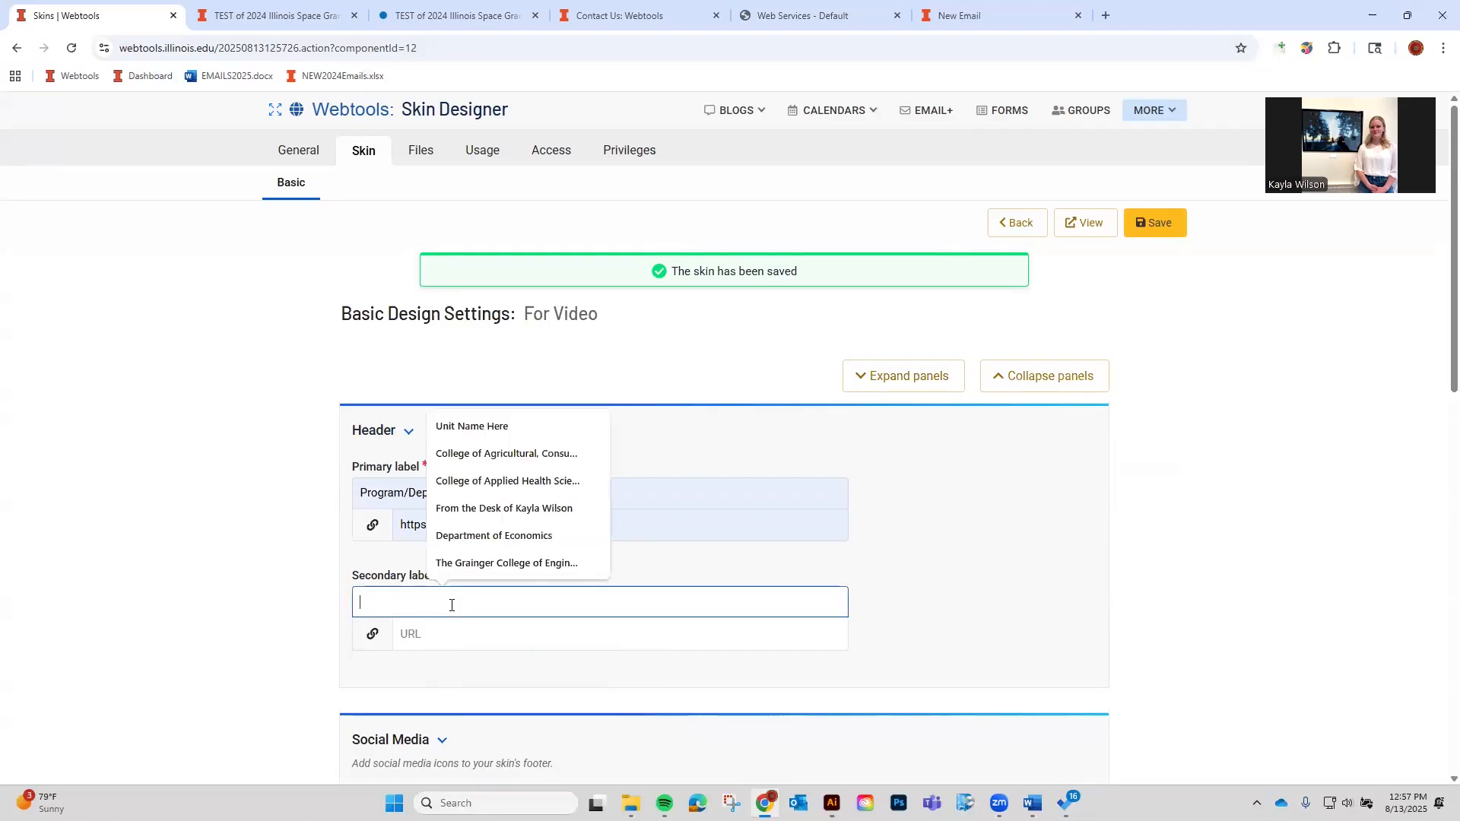
left_click(529, 424)
left_click(445, 638)
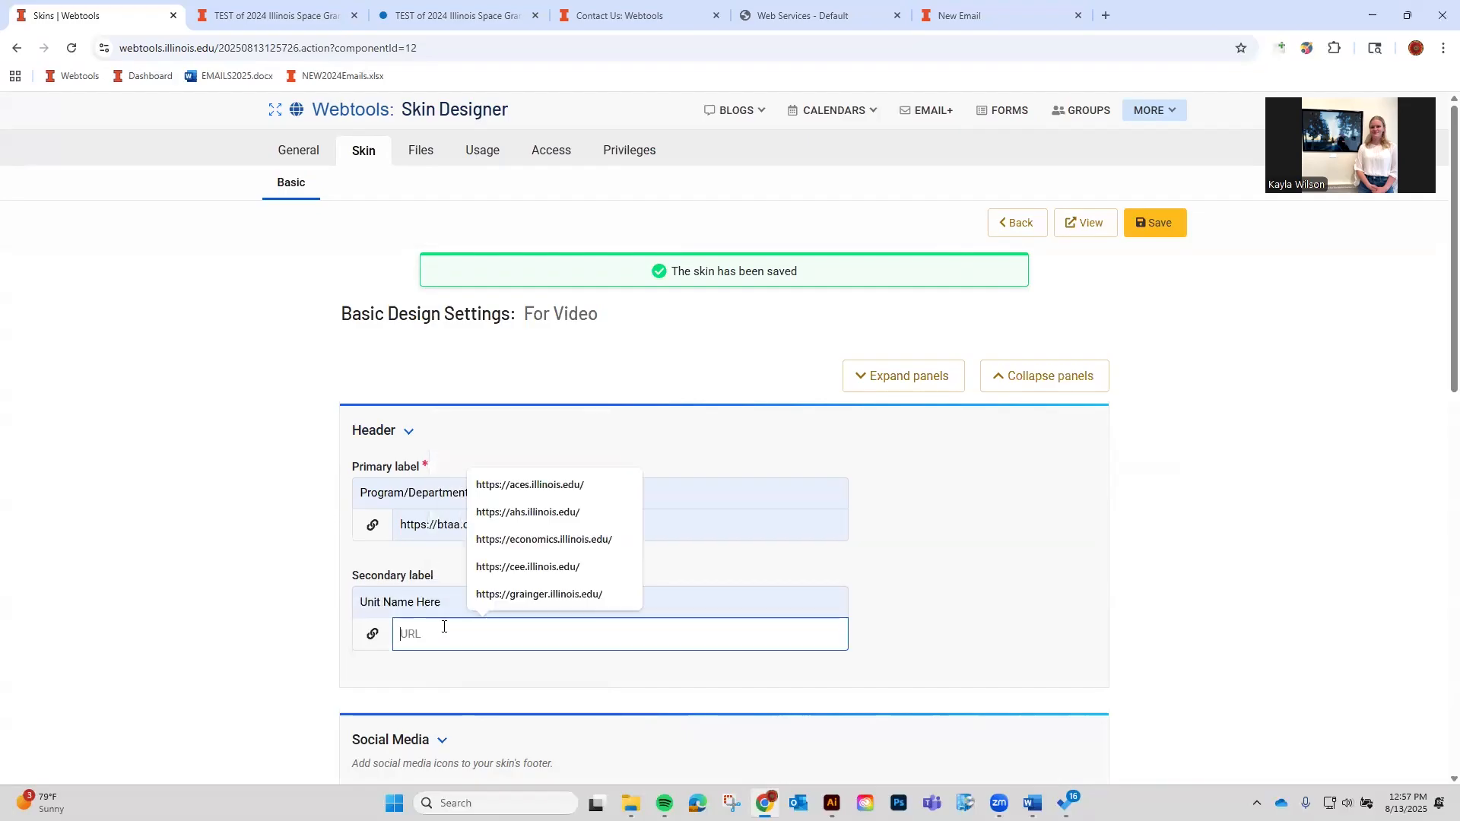
left_click(513, 539)
Save the header settings and preview the For Video skin in a new tab.
left_click(1133, 223)
left_click(1104, 229)
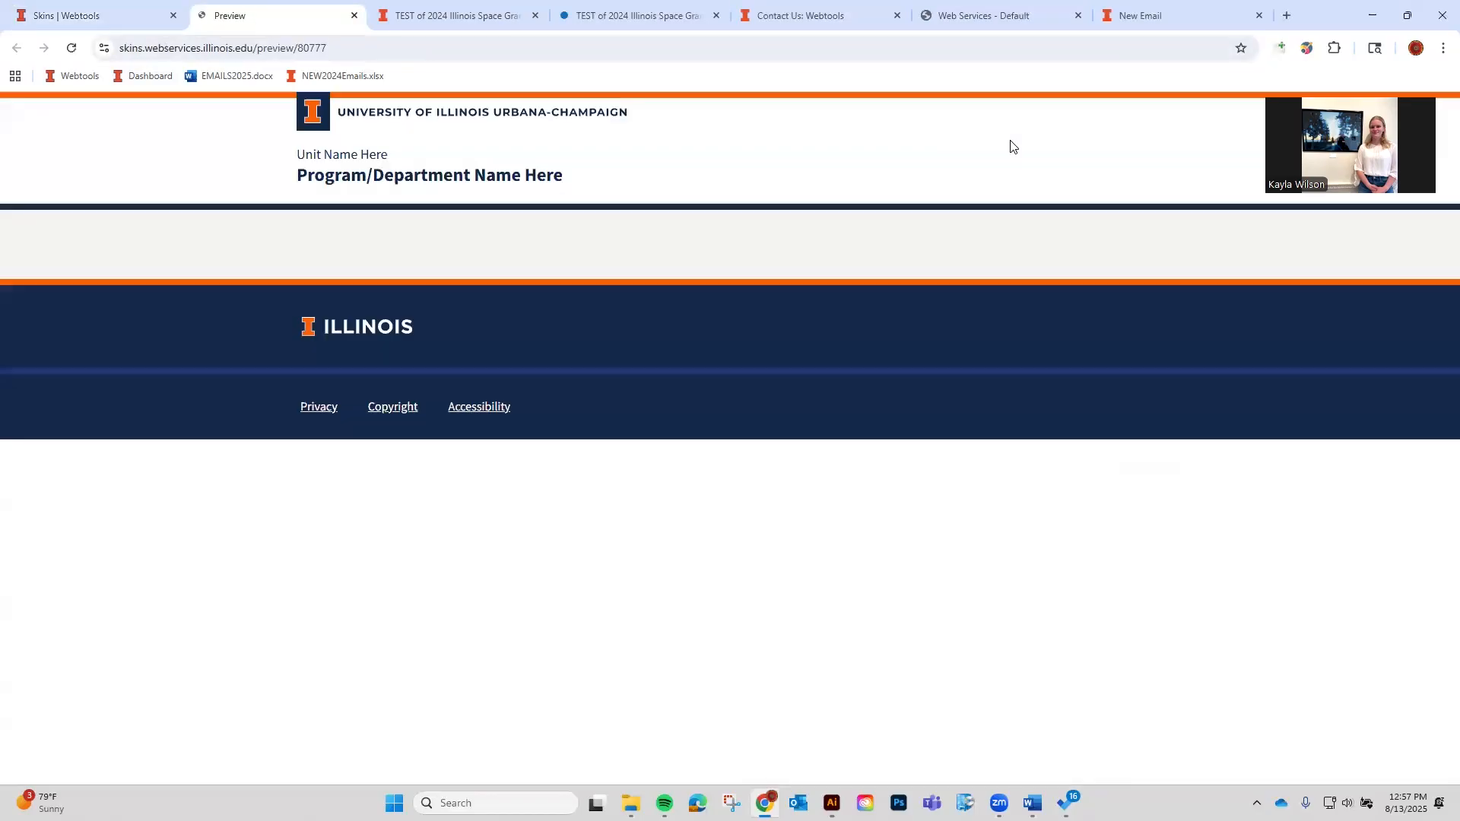
left_click(89, 5)
Expand and look through the Social Media settings section.
scroll(847, 428, "up", 5)
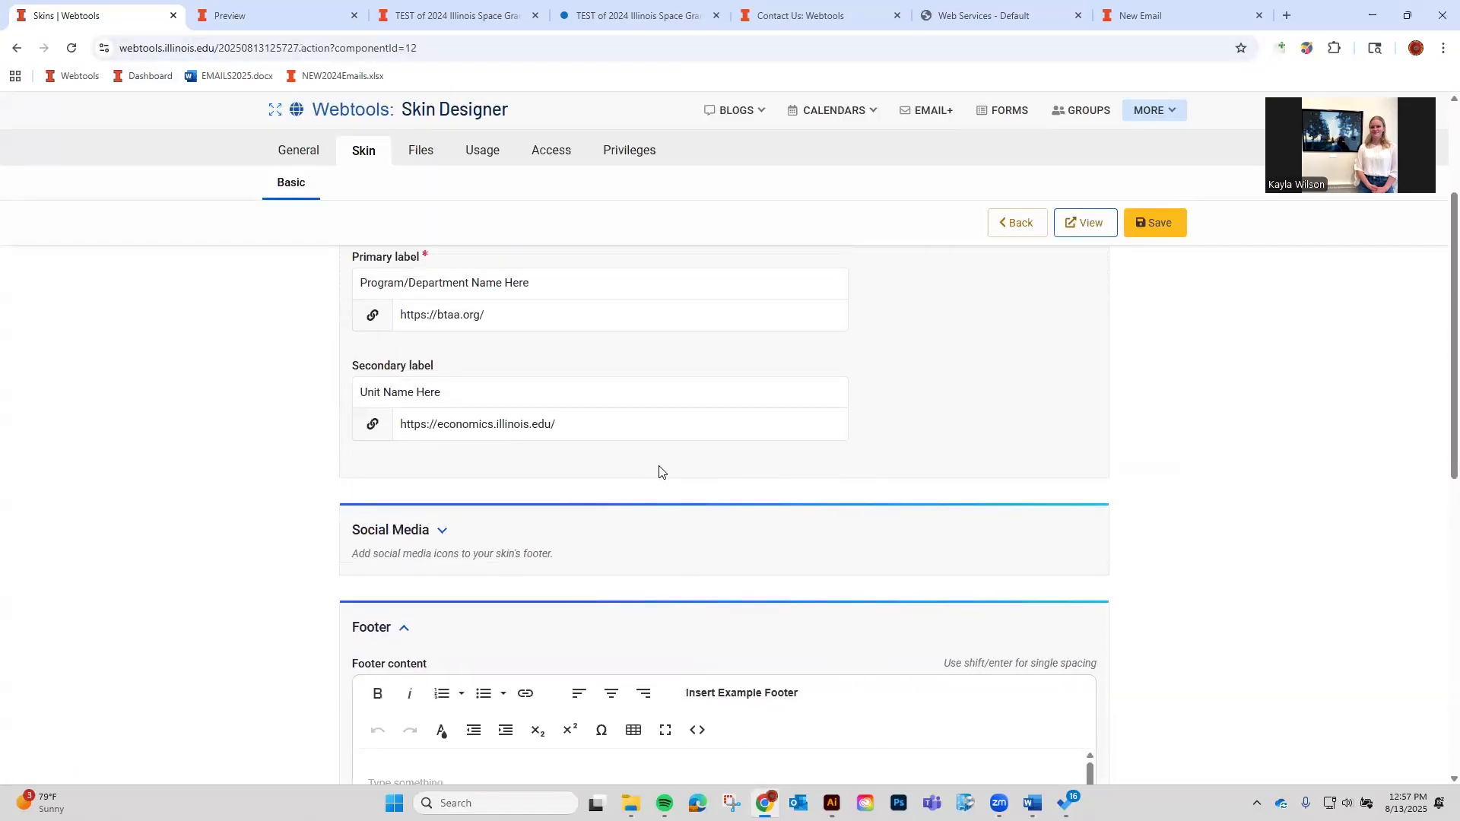
scroll(424, 658, "down", 1)
left_click(426, 595)
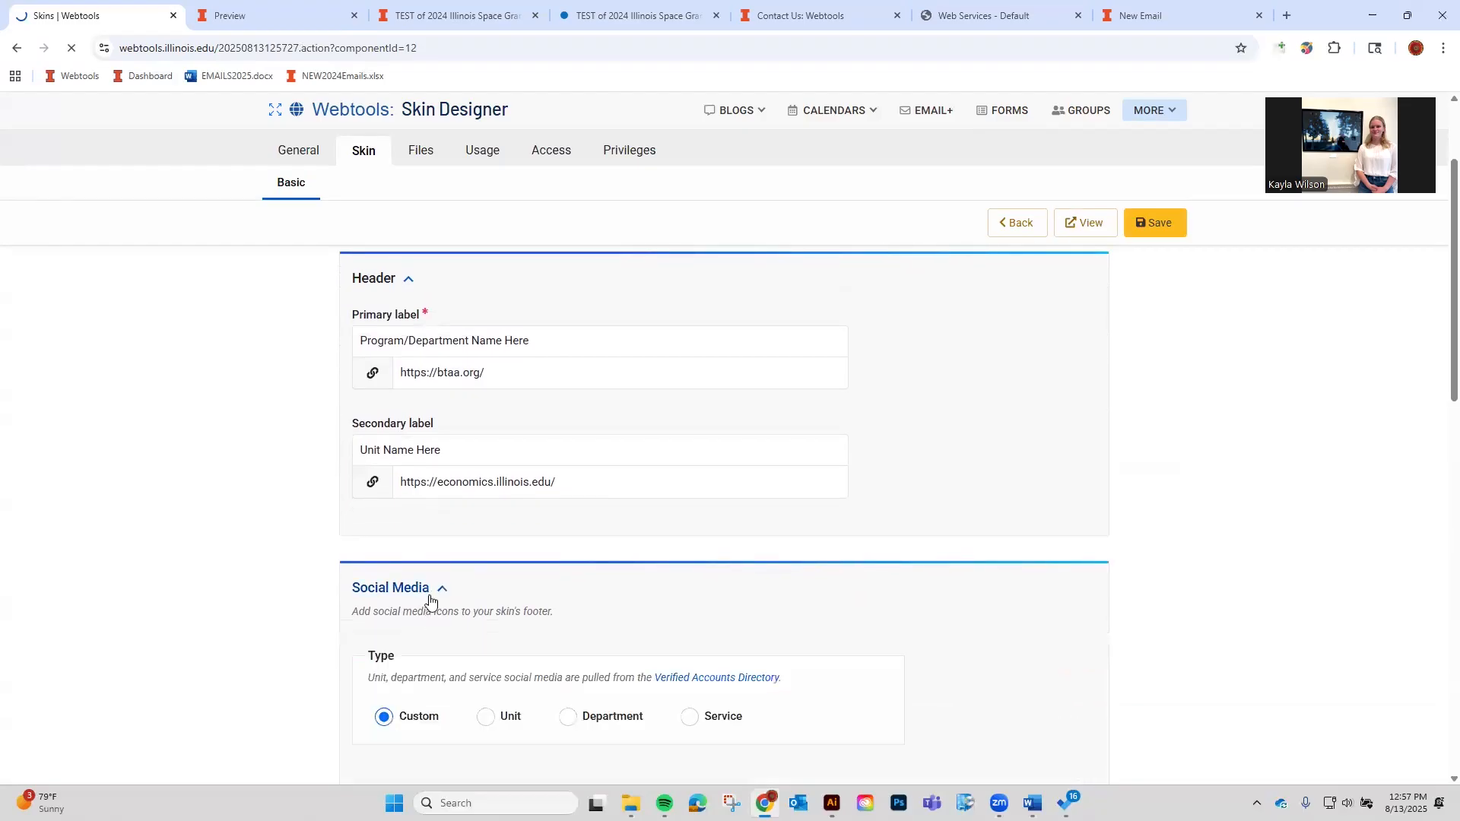
scroll(433, 593, "down", 3)
scroll(440, 578, "down", 12)
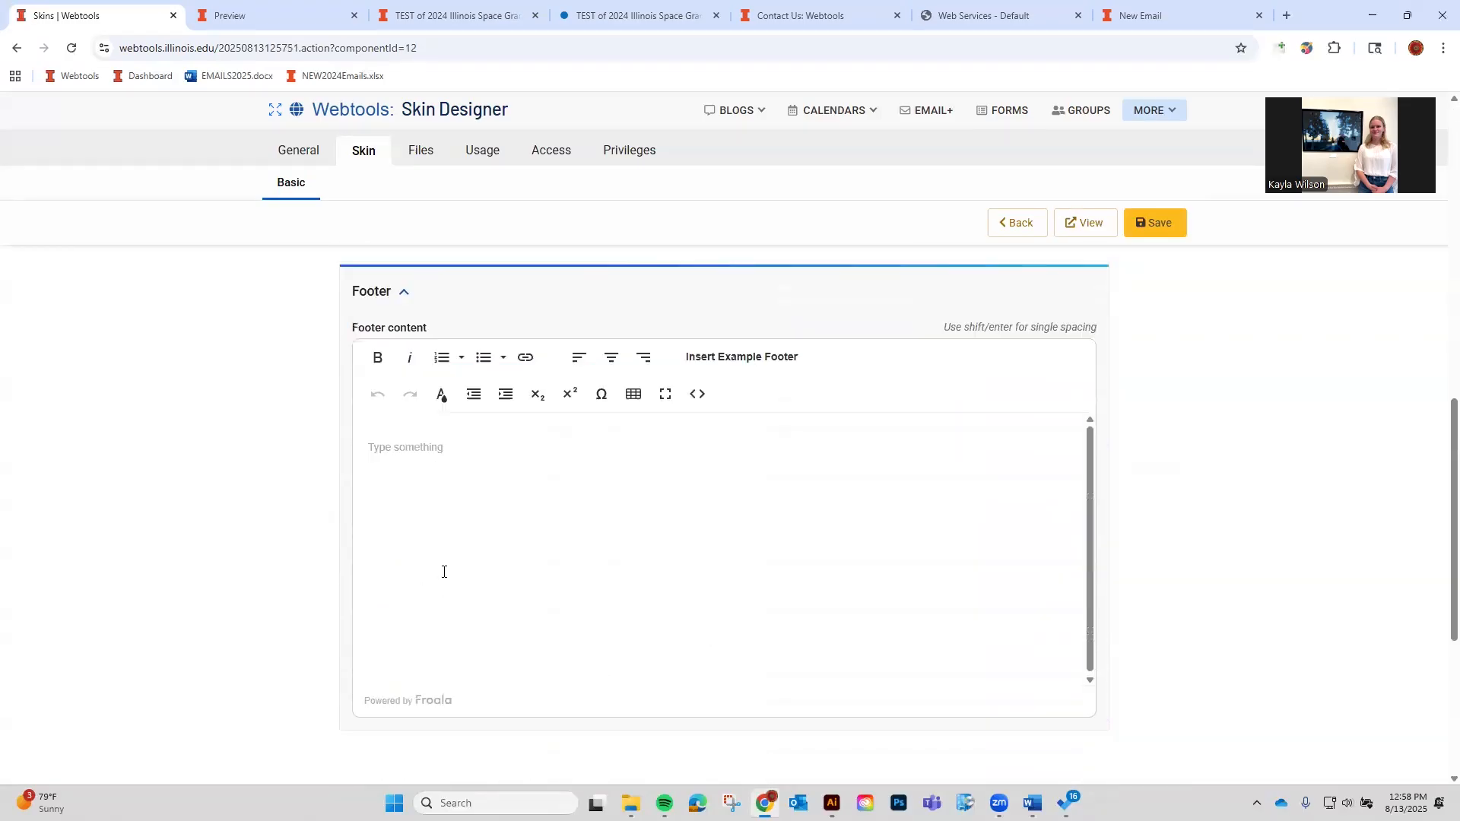
scroll(564, 506, "up", 6)
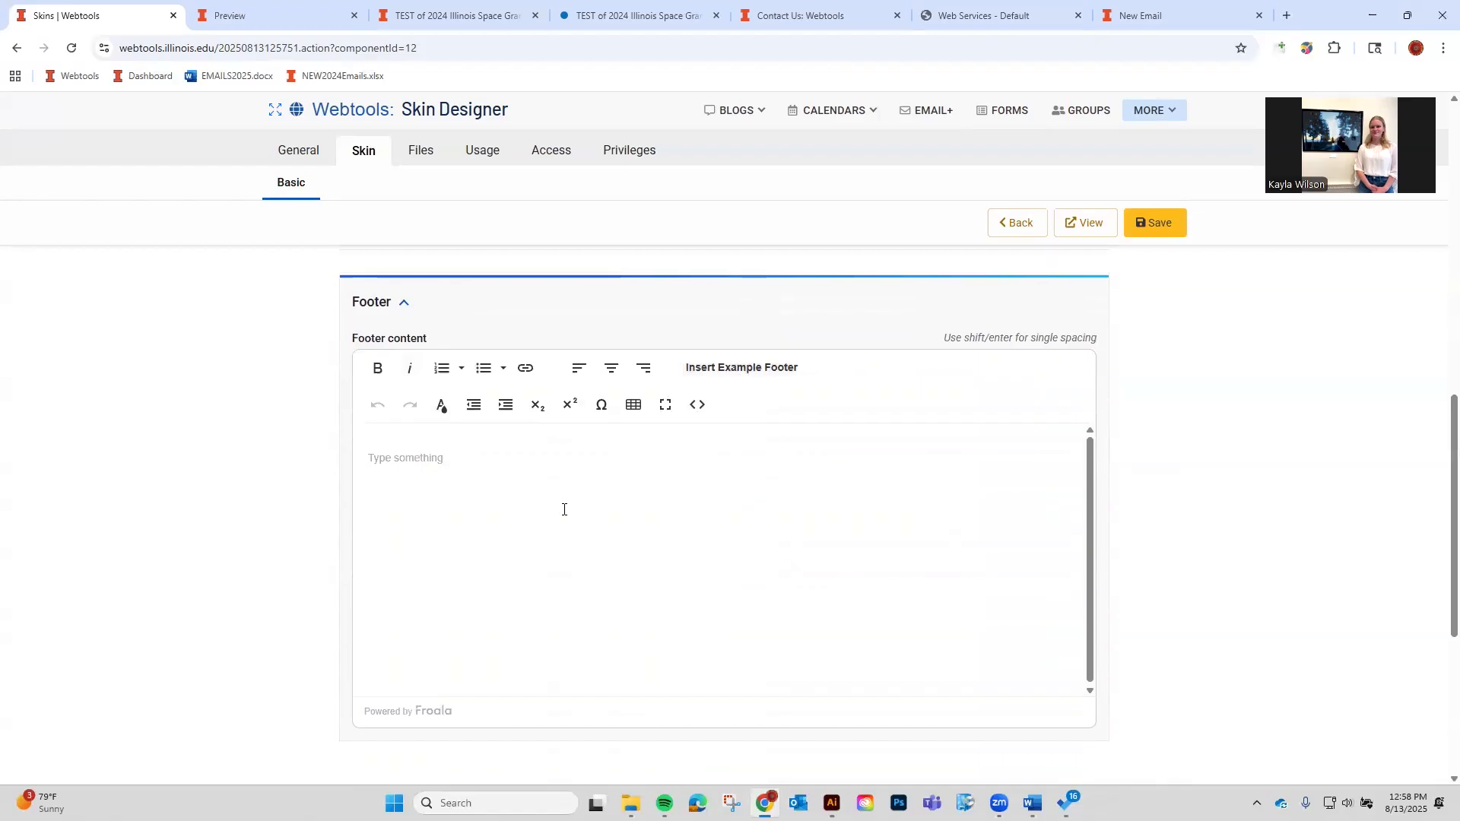
scroll(566, 515, "up", 5)
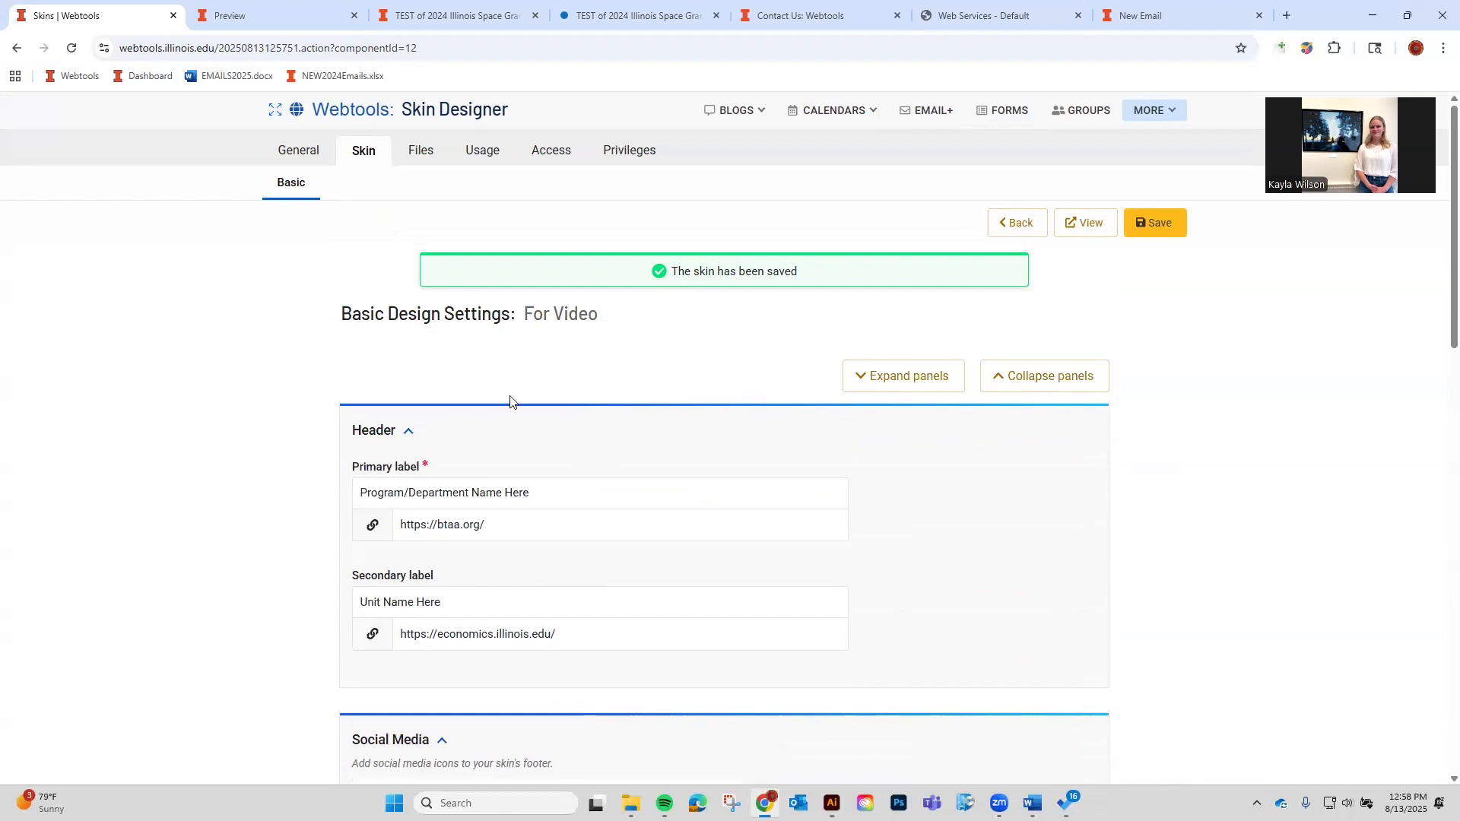
Create another new skin of the plain Wizard application type from the skins list.
left_click(1023, 224)
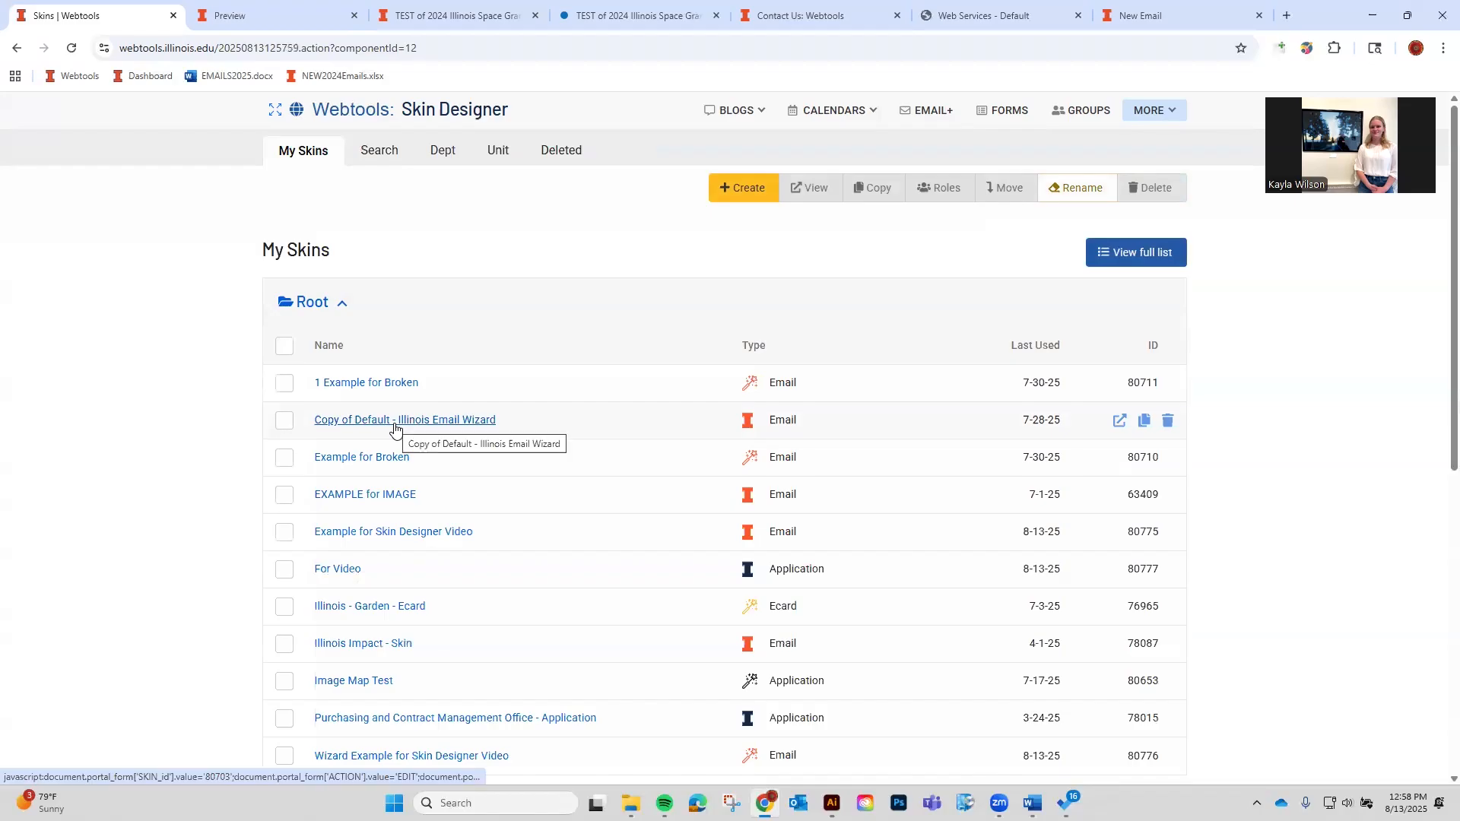
left_click(761, 193)
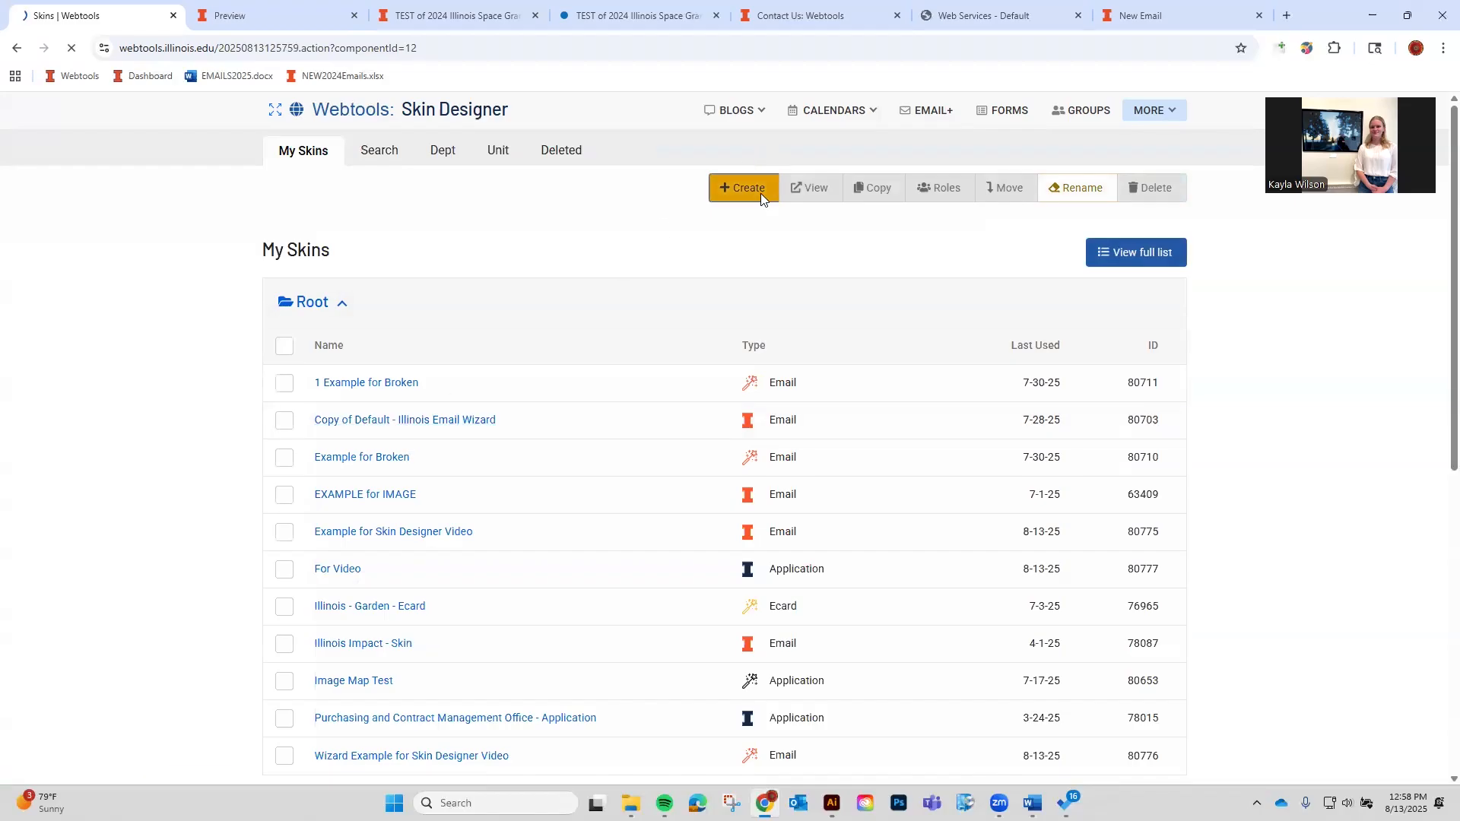
left_click(931, 541)
scroll(915, 550, "down", 5)
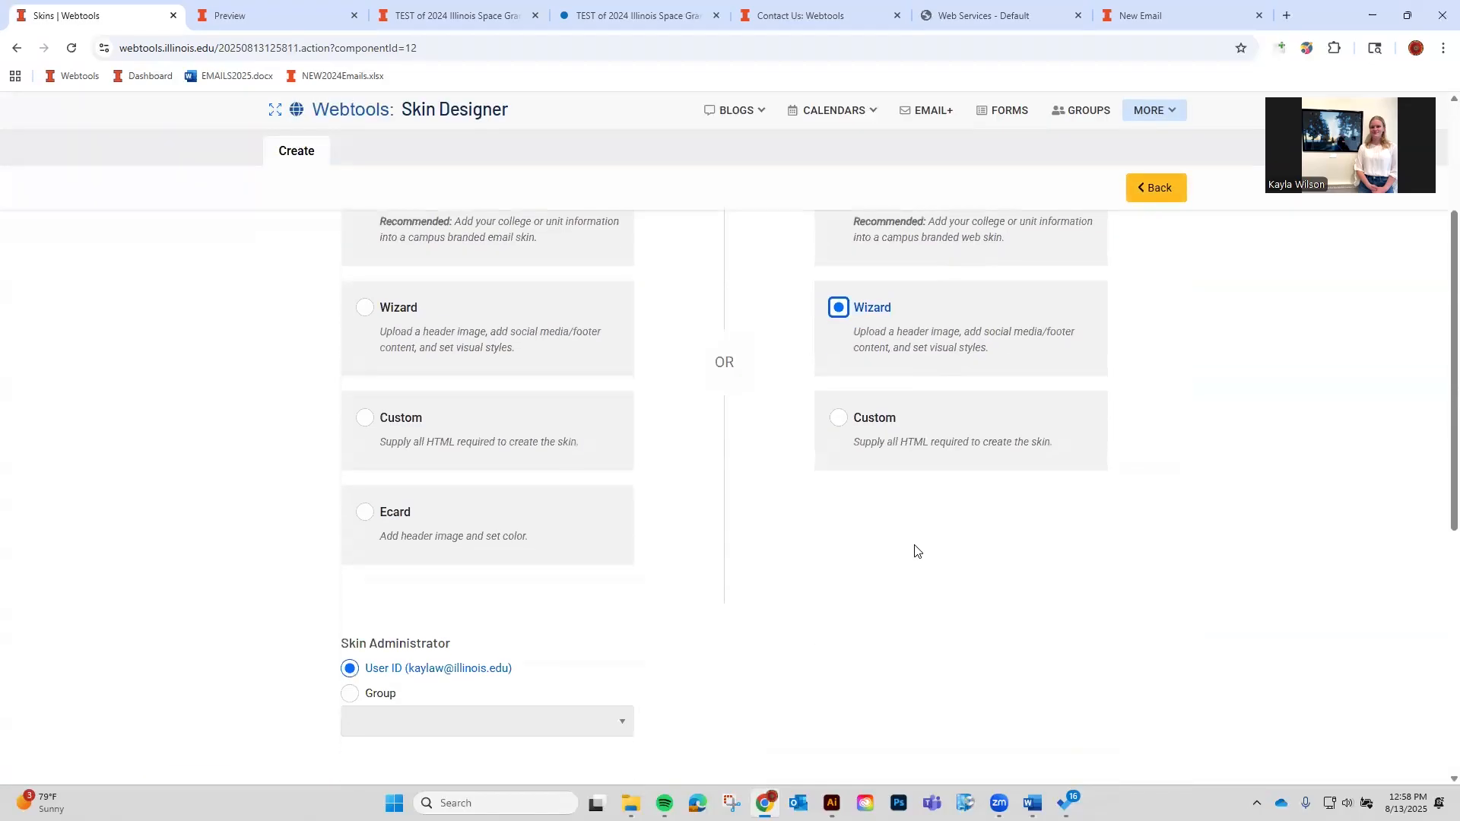
left_click(750, 664)
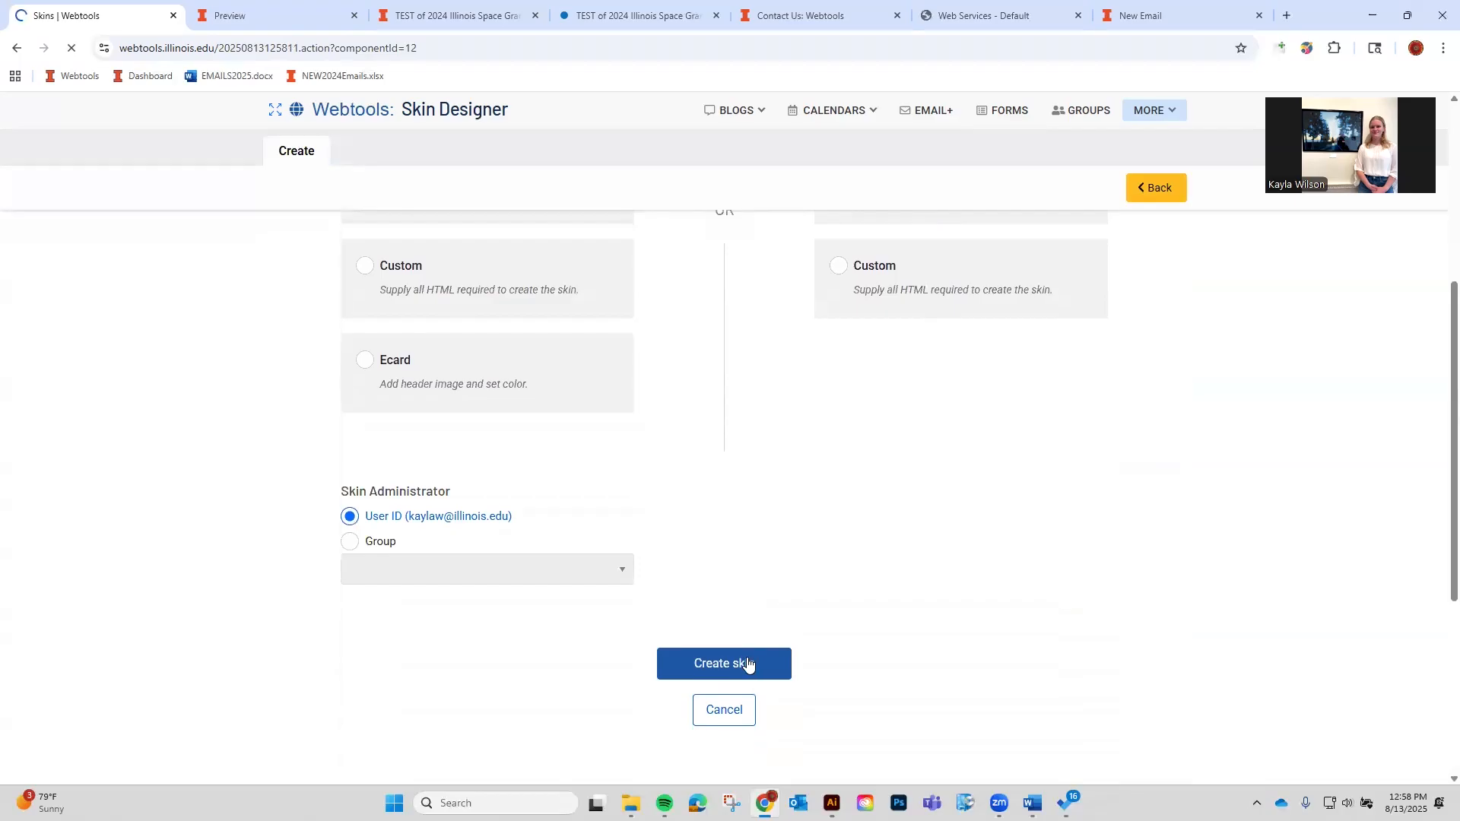
Rename the skin to 'For Video - Wizard', save it, and preview it in a new tab.
double_click(679, 338)
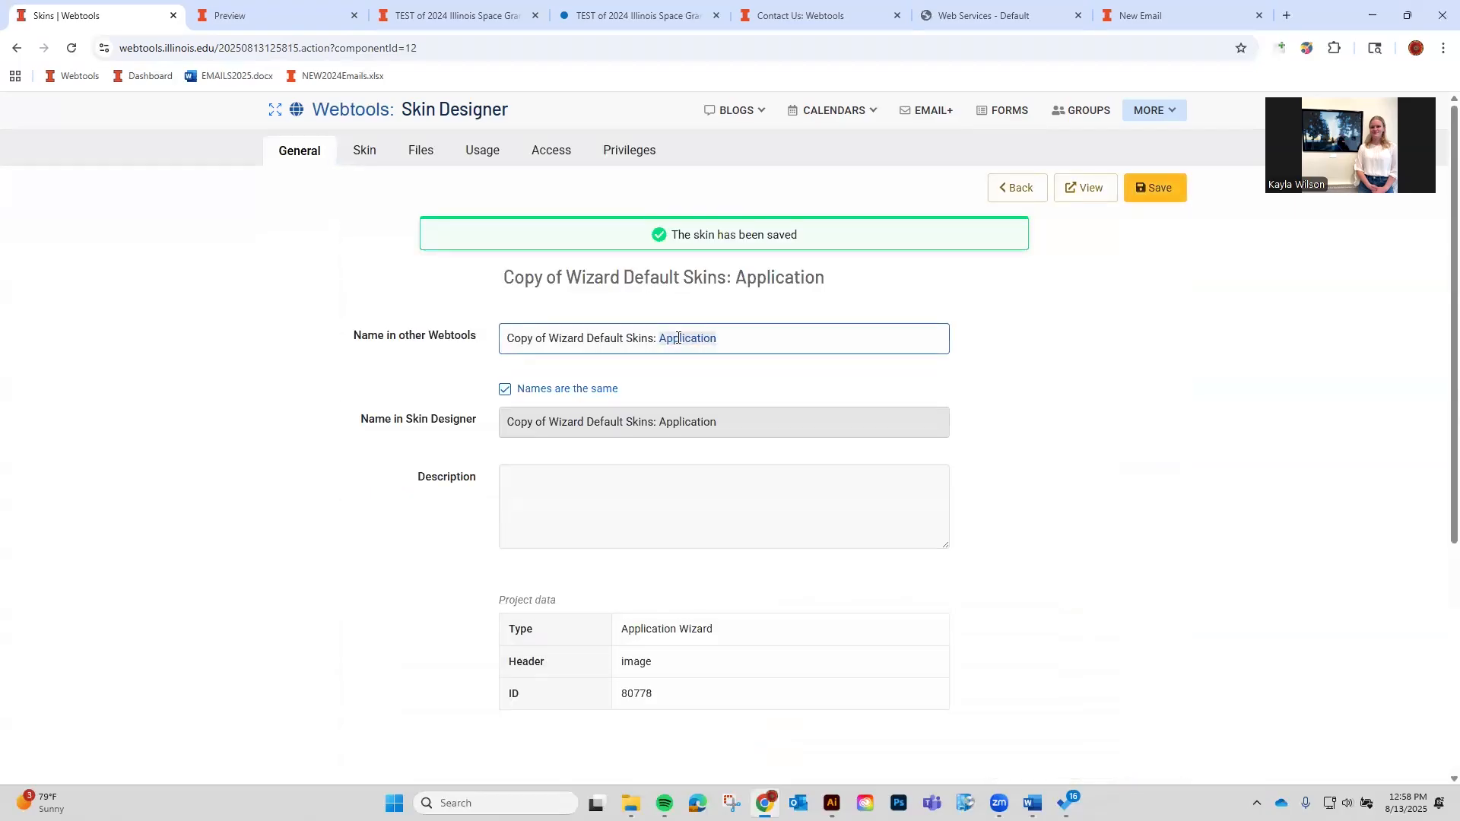
key("ctrl+a")
type("For Video - Wizard")
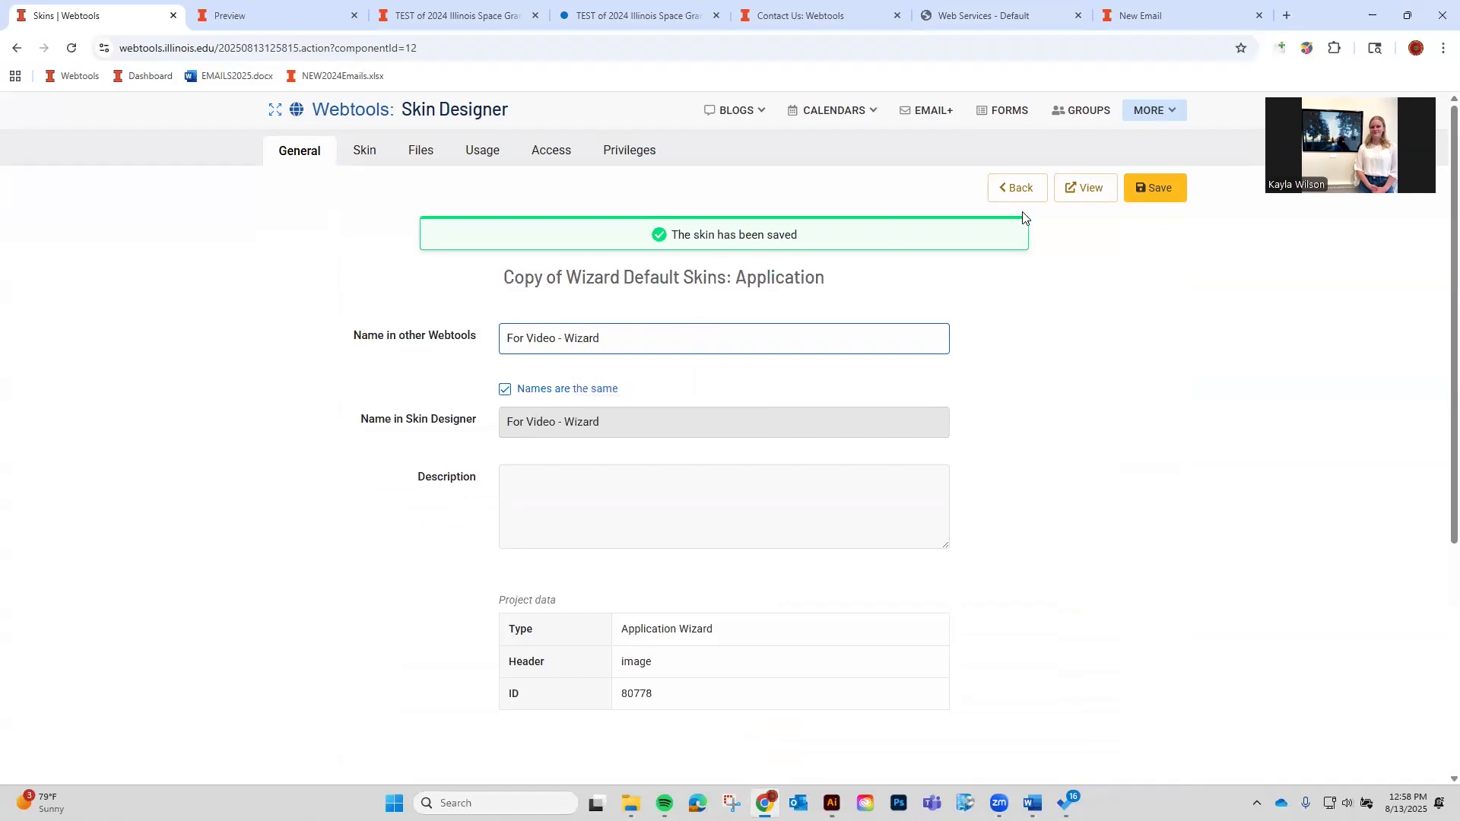
left_click(1154, 188)
left_click(370, 151)
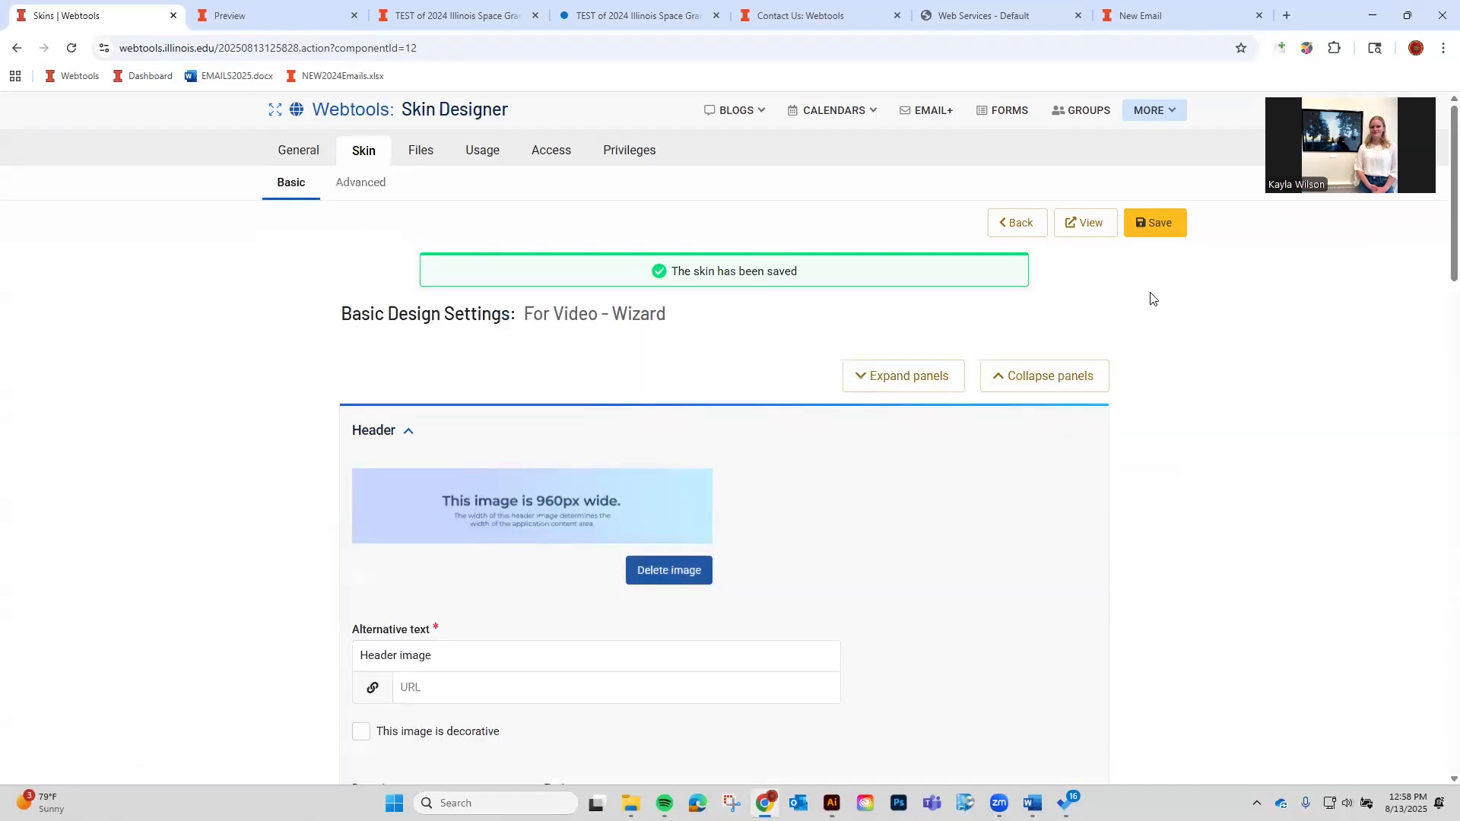
left_click(1086, 223)
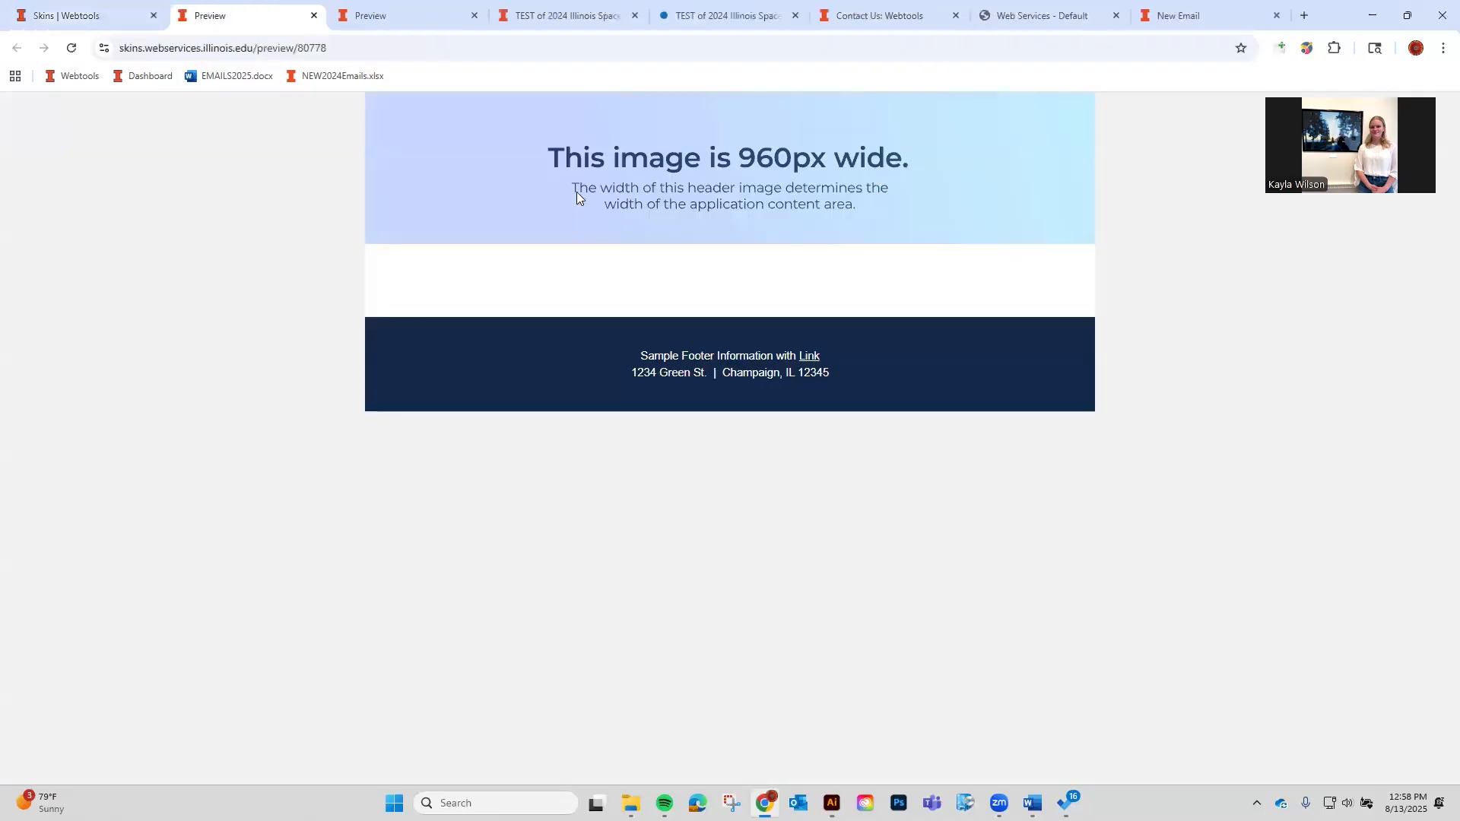
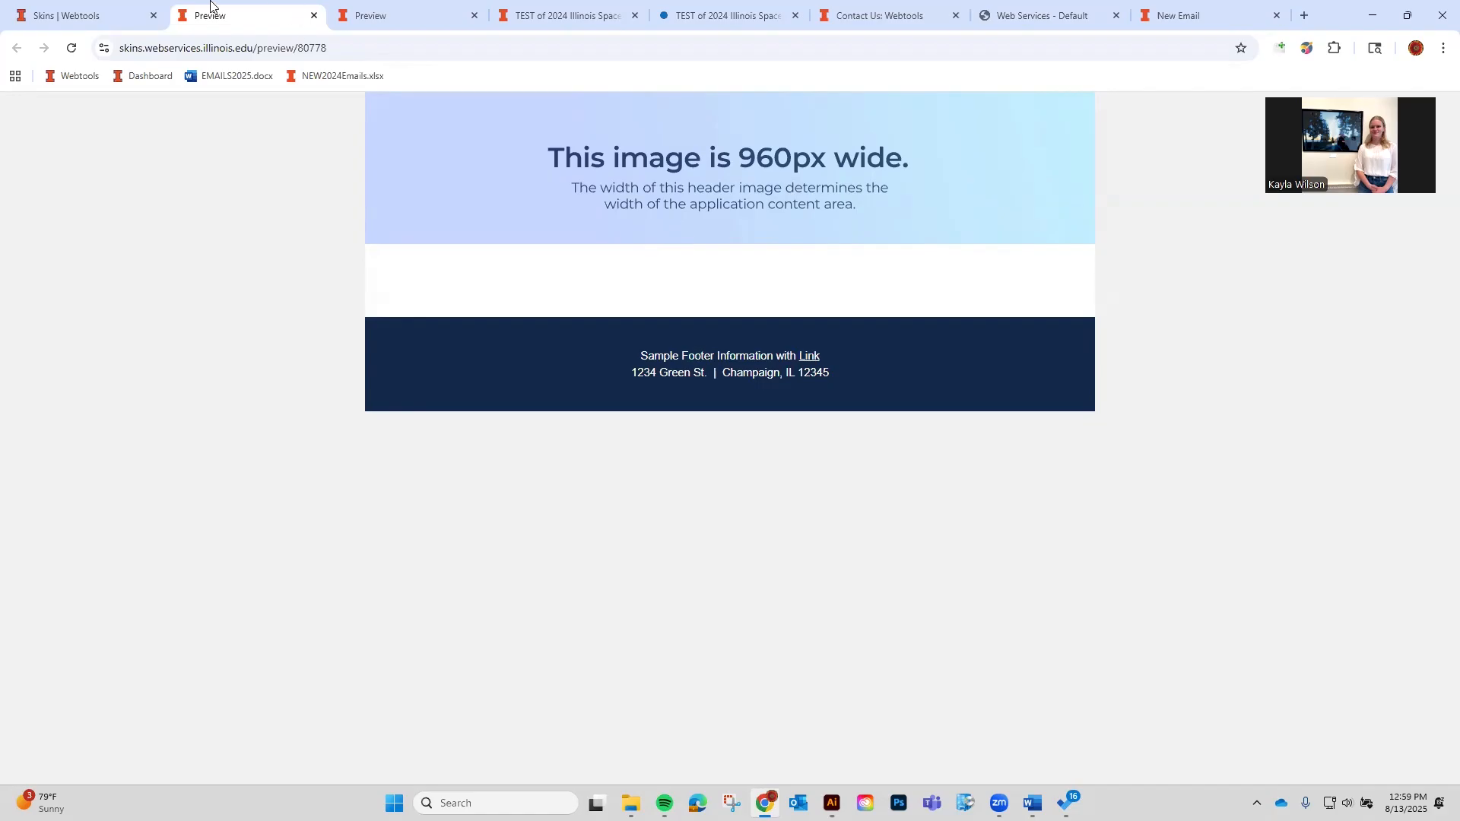
Look over the skin's settings in the editor, then go back to the My Skins list.
left_click(111, 11)
scroll(494, 541, "down", 2)
scroll(551, 708, "down", 8)
scroll(561, 629, "up", 8)
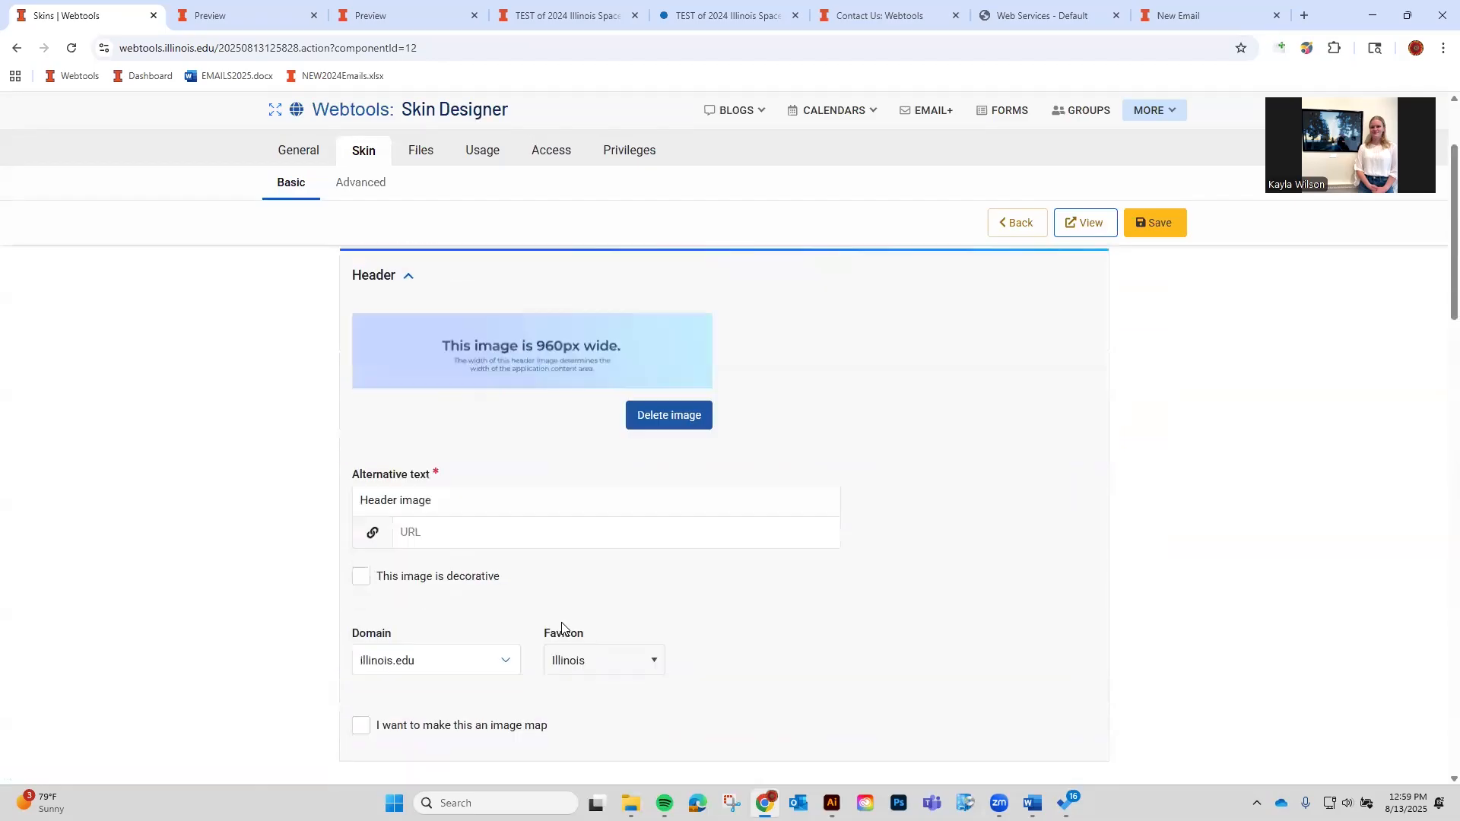
scroll(561, 628, "up", 2)
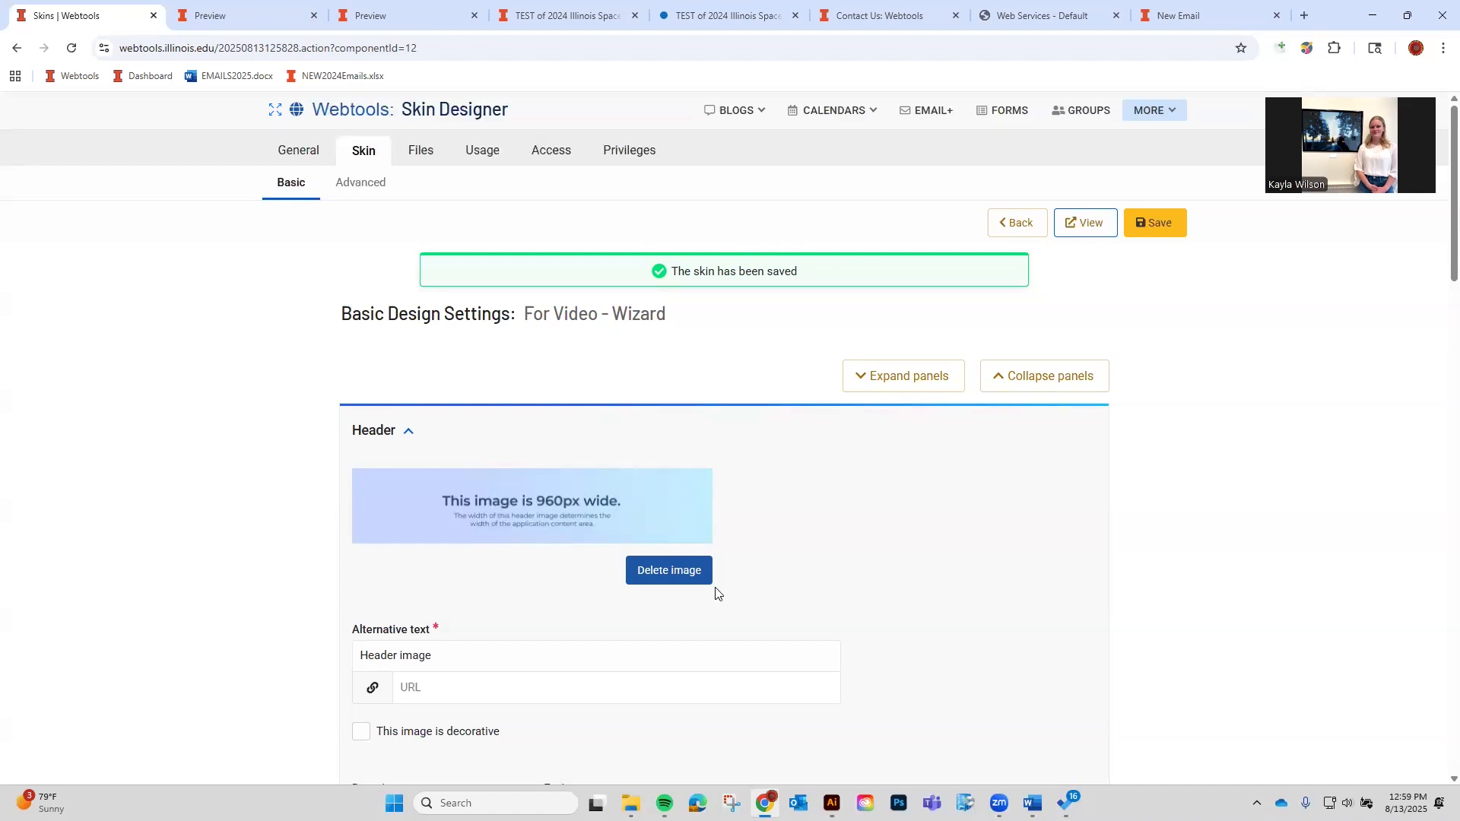
left_click(1003, 229)
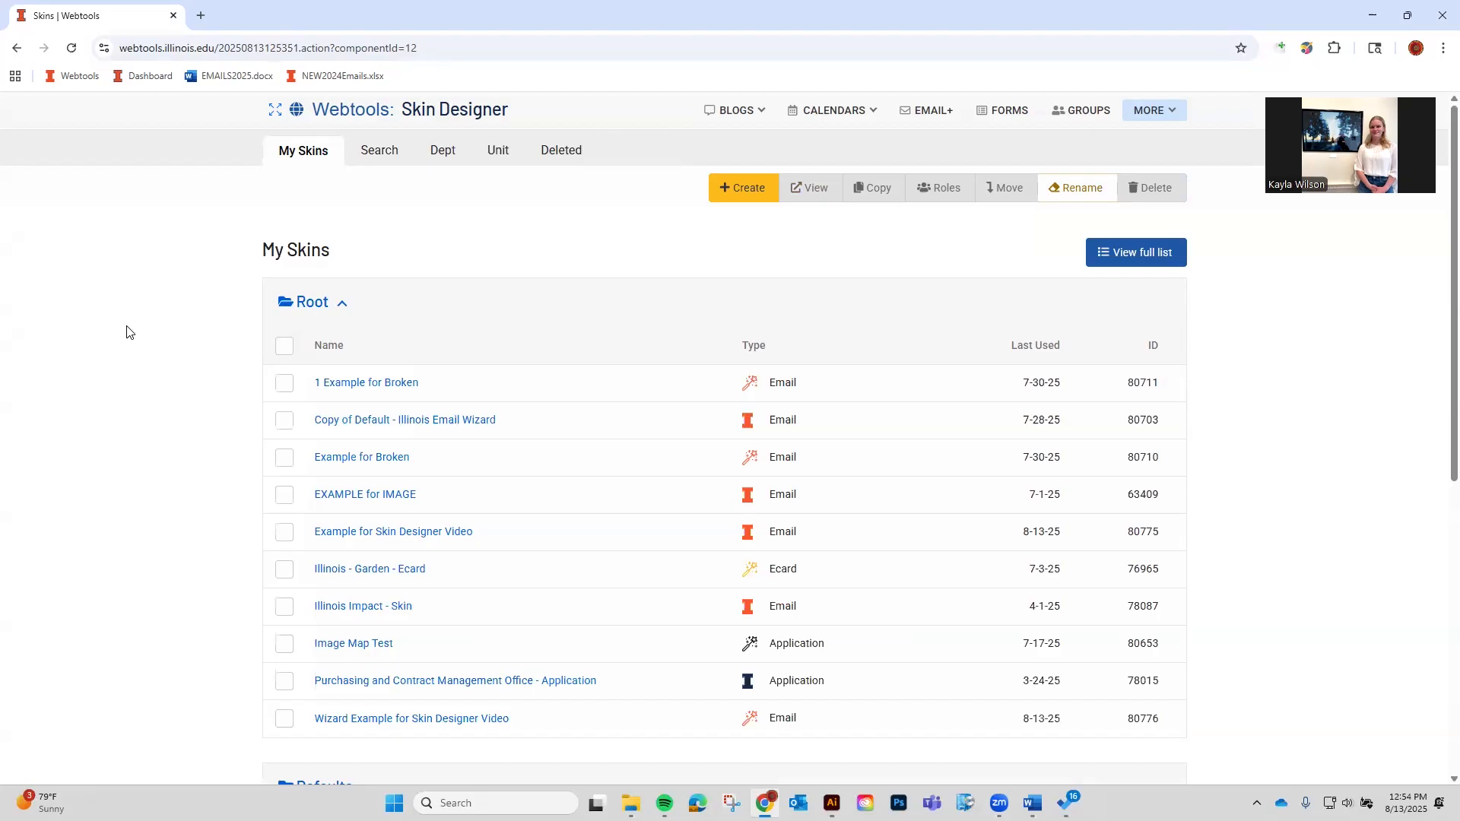
Create a blank Email+ email titled 'New Email' and preview it in a new tab.
scroll(339, 218, "down", 1)
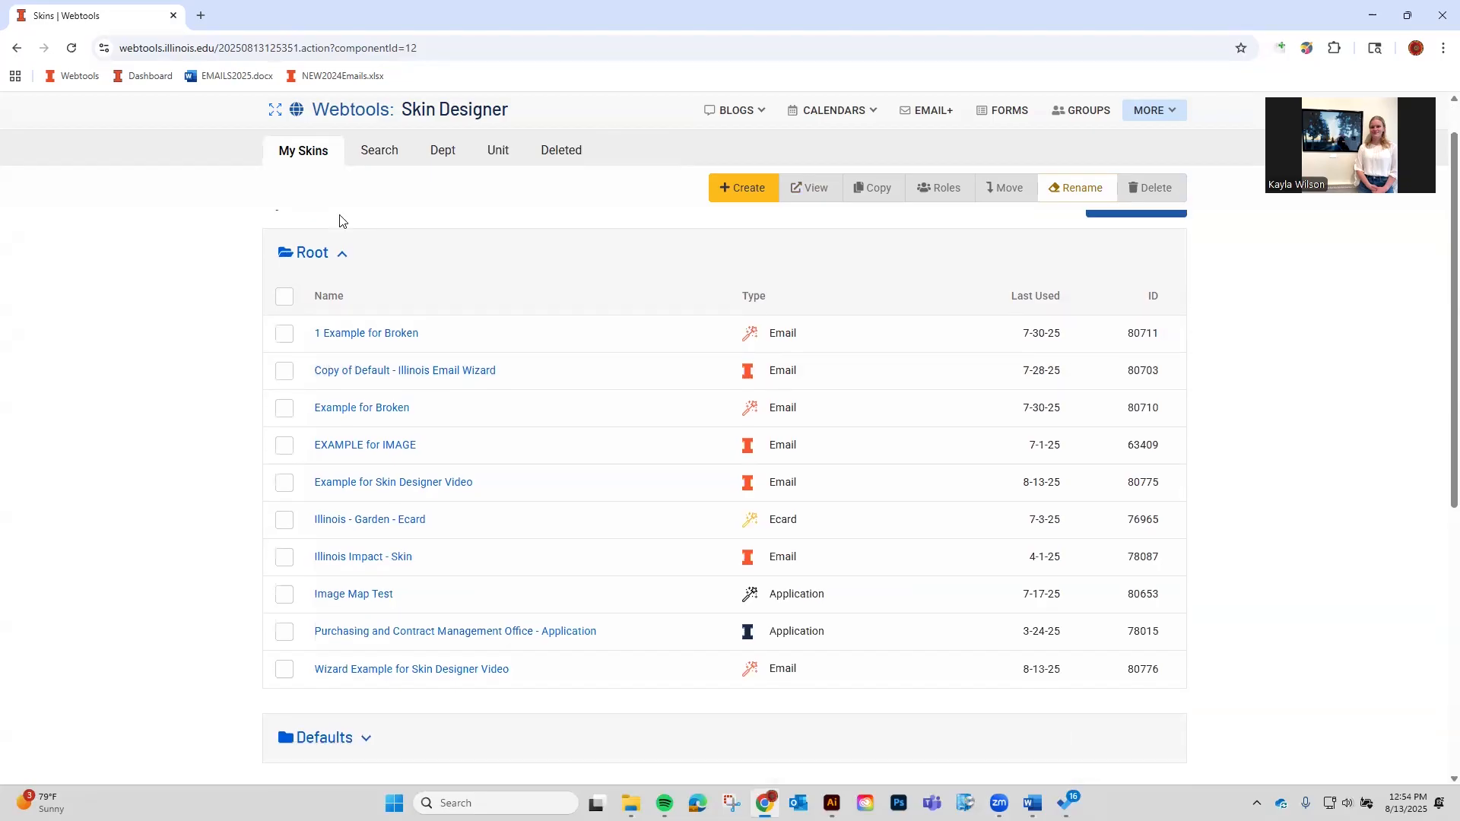
scroll(313, 424, "up", 1)
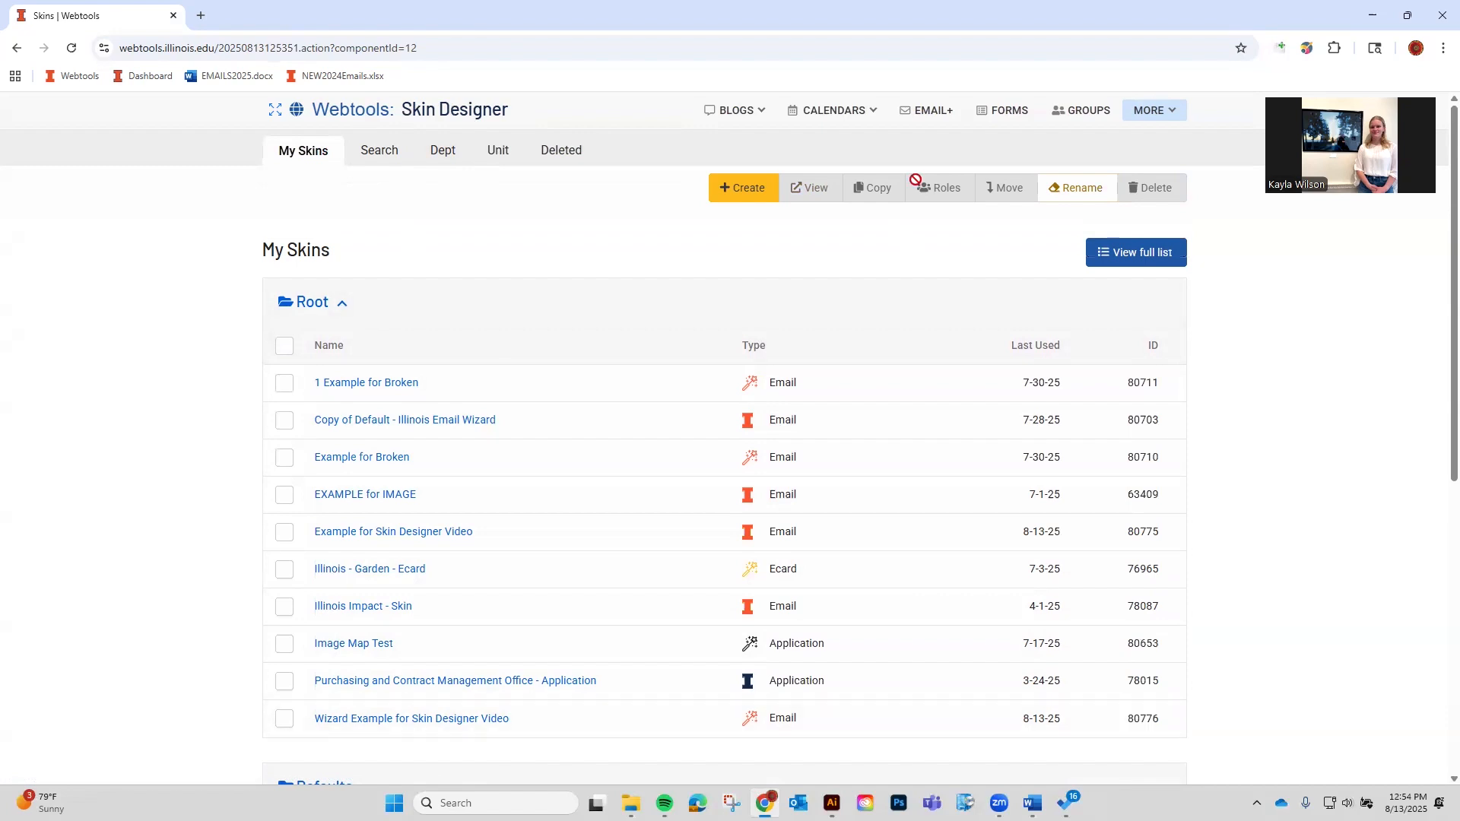
left_click(916, 111)
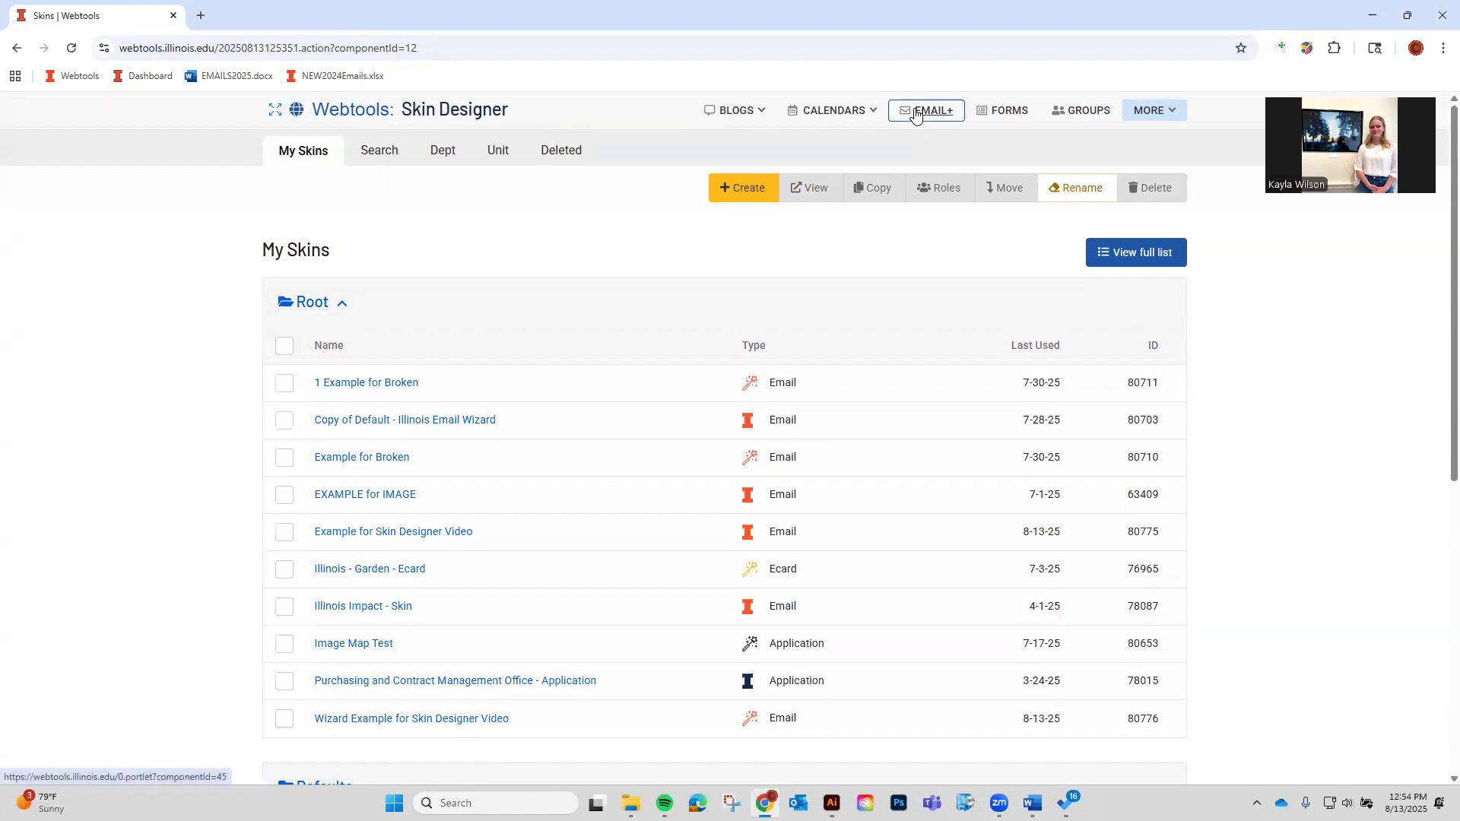
left_click(995, 228)
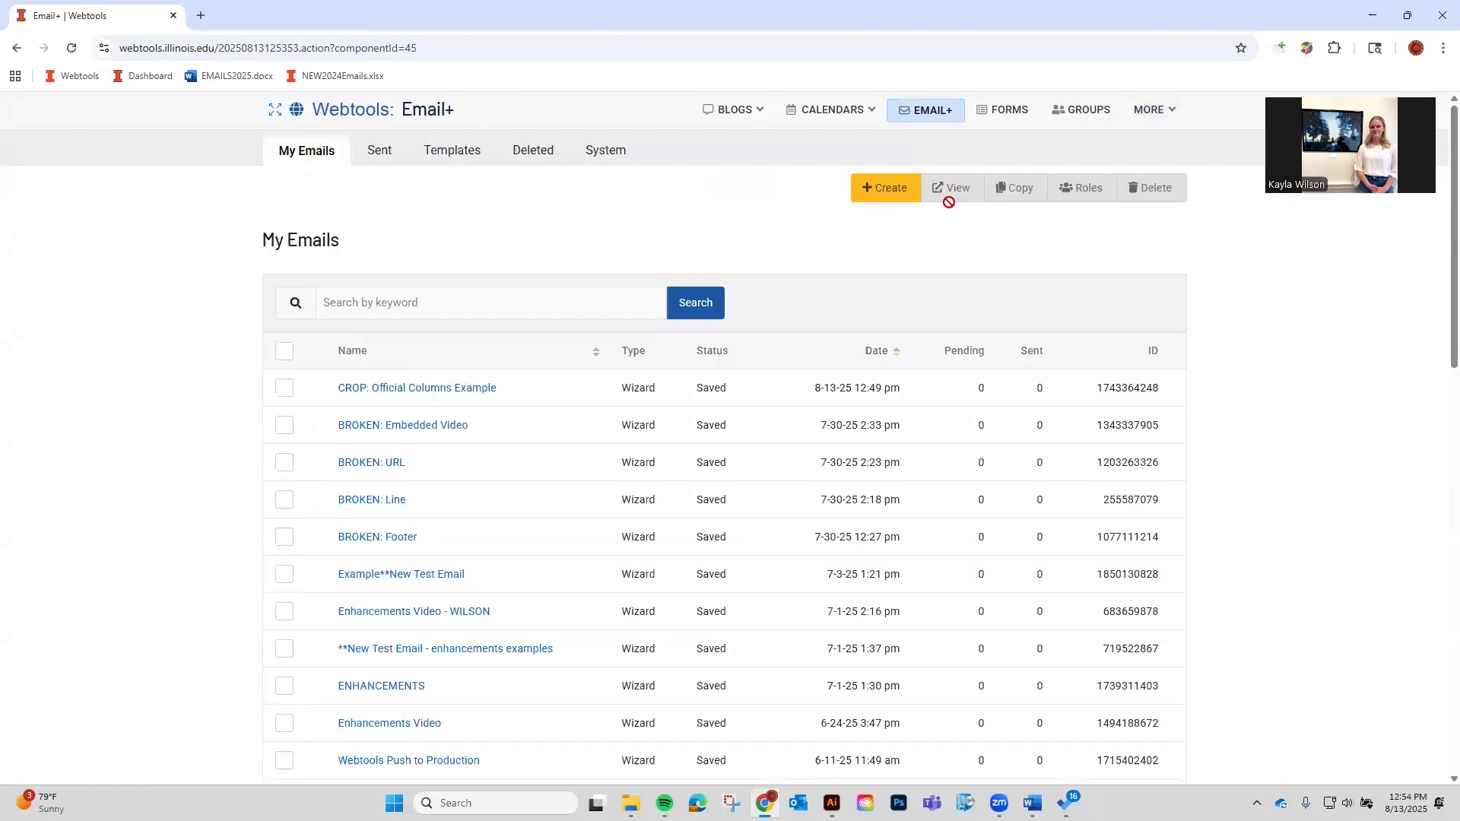
left_click(911, 194)
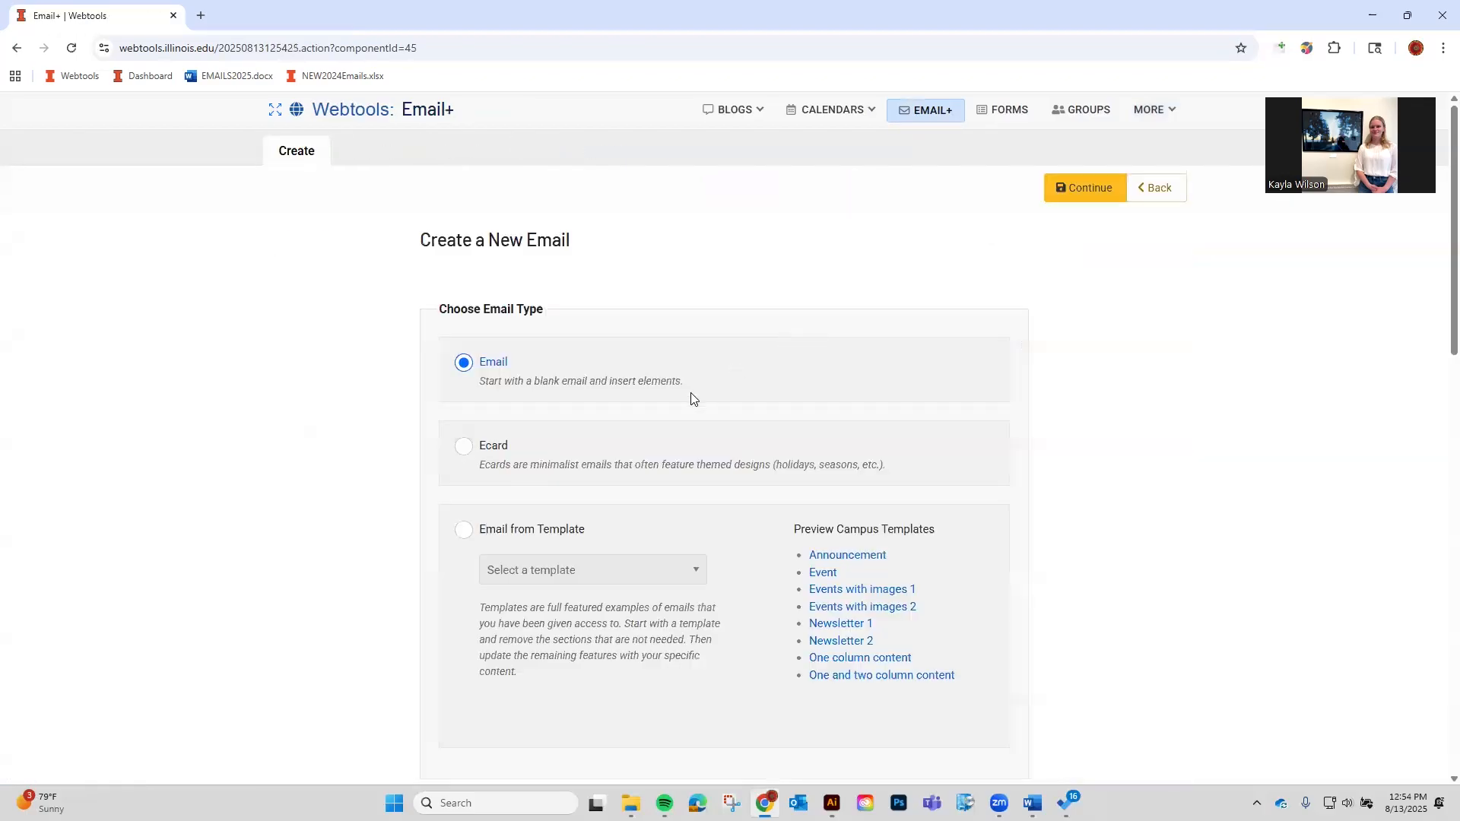
scroll(689, 392, "down", 7)
scroll(663, 570, "down", 3)
left_click(625, 736)
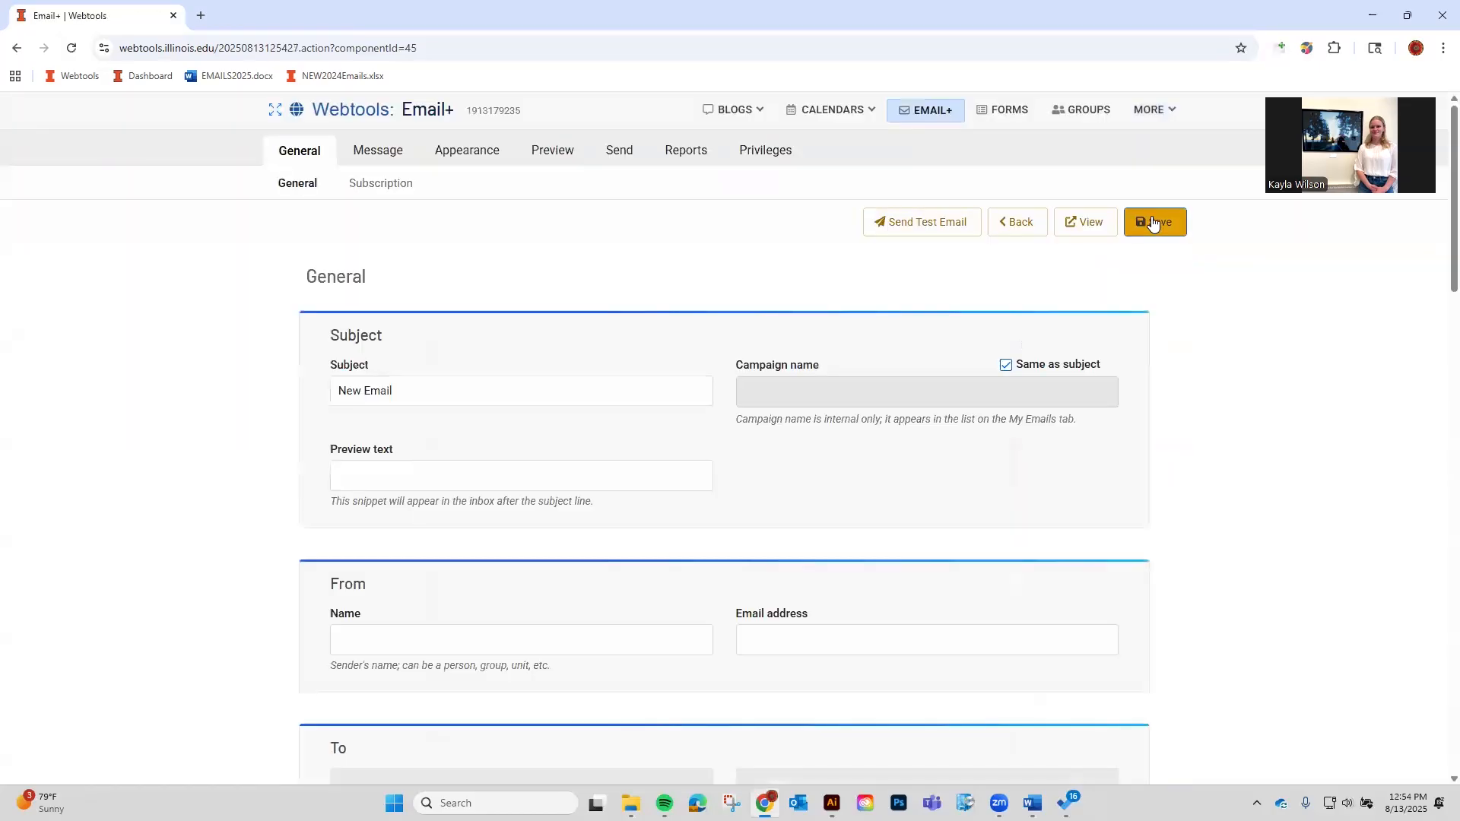
left_click(1084, 223)
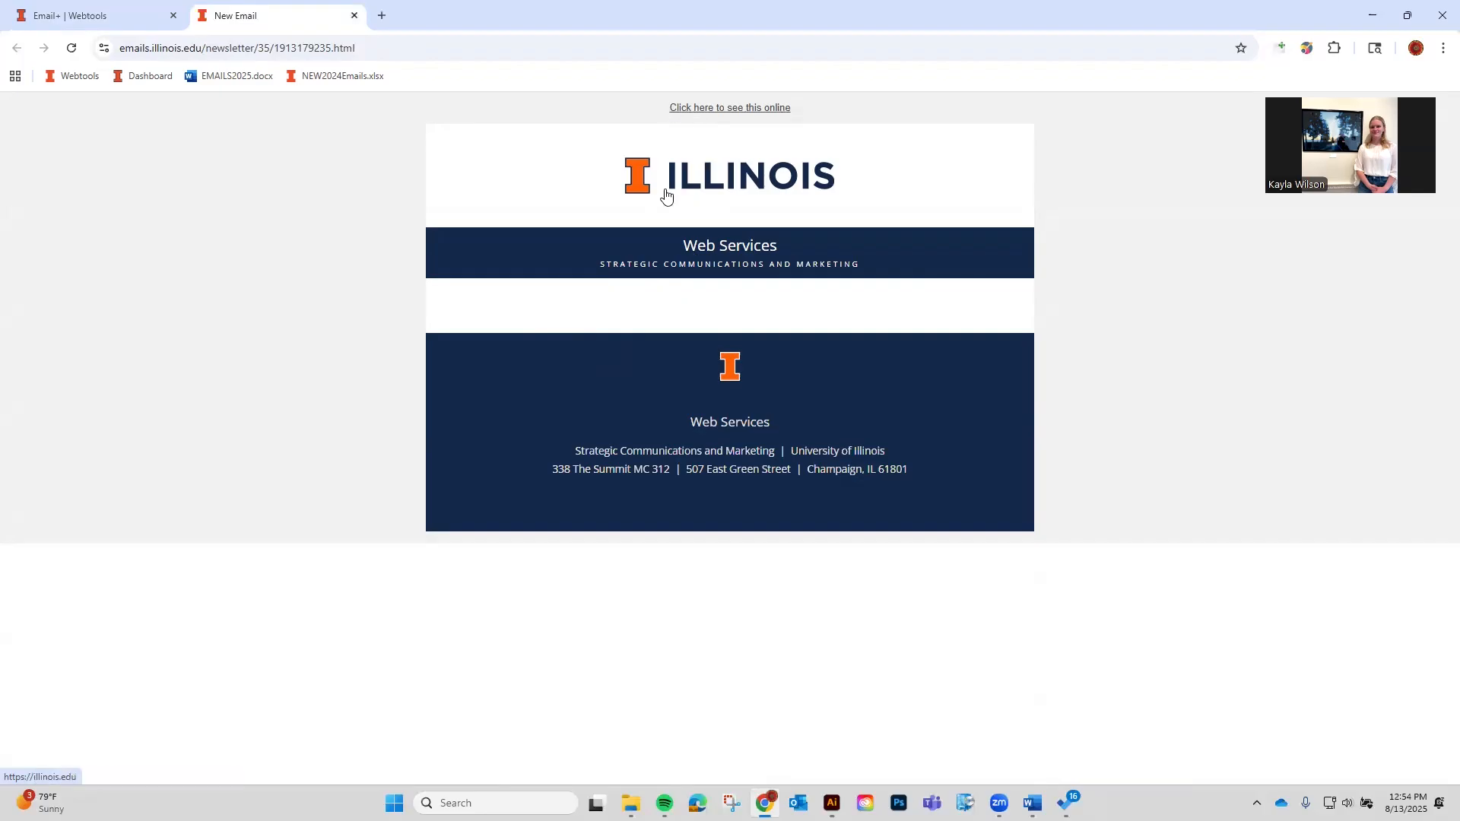
left_click(84, 15)
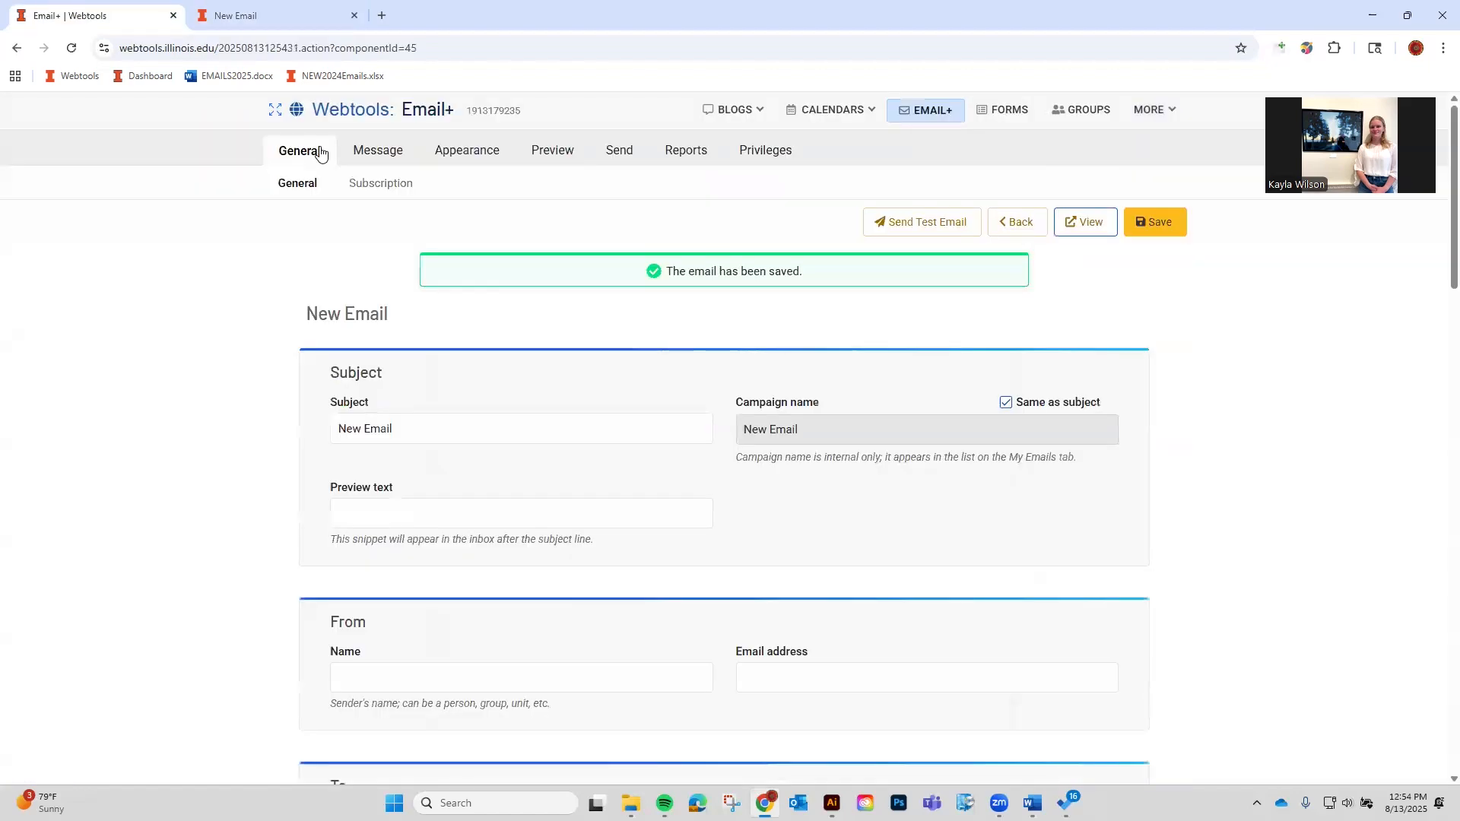
Browse the email's Available Skins and check the admin contacts for the Web Services - Default skin.
left_click(508, 157)
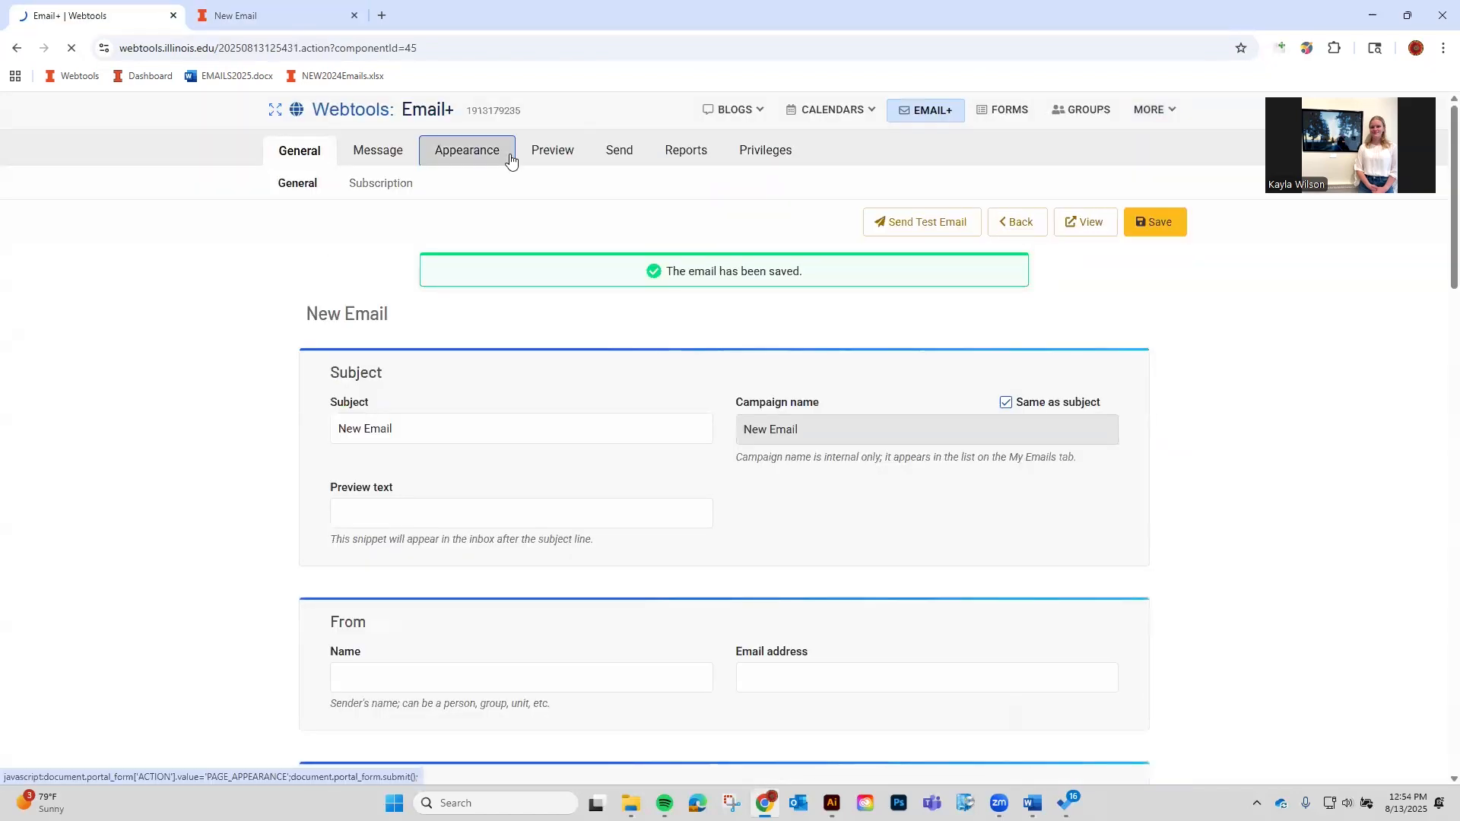
scroll(609, 361, "down", 1)
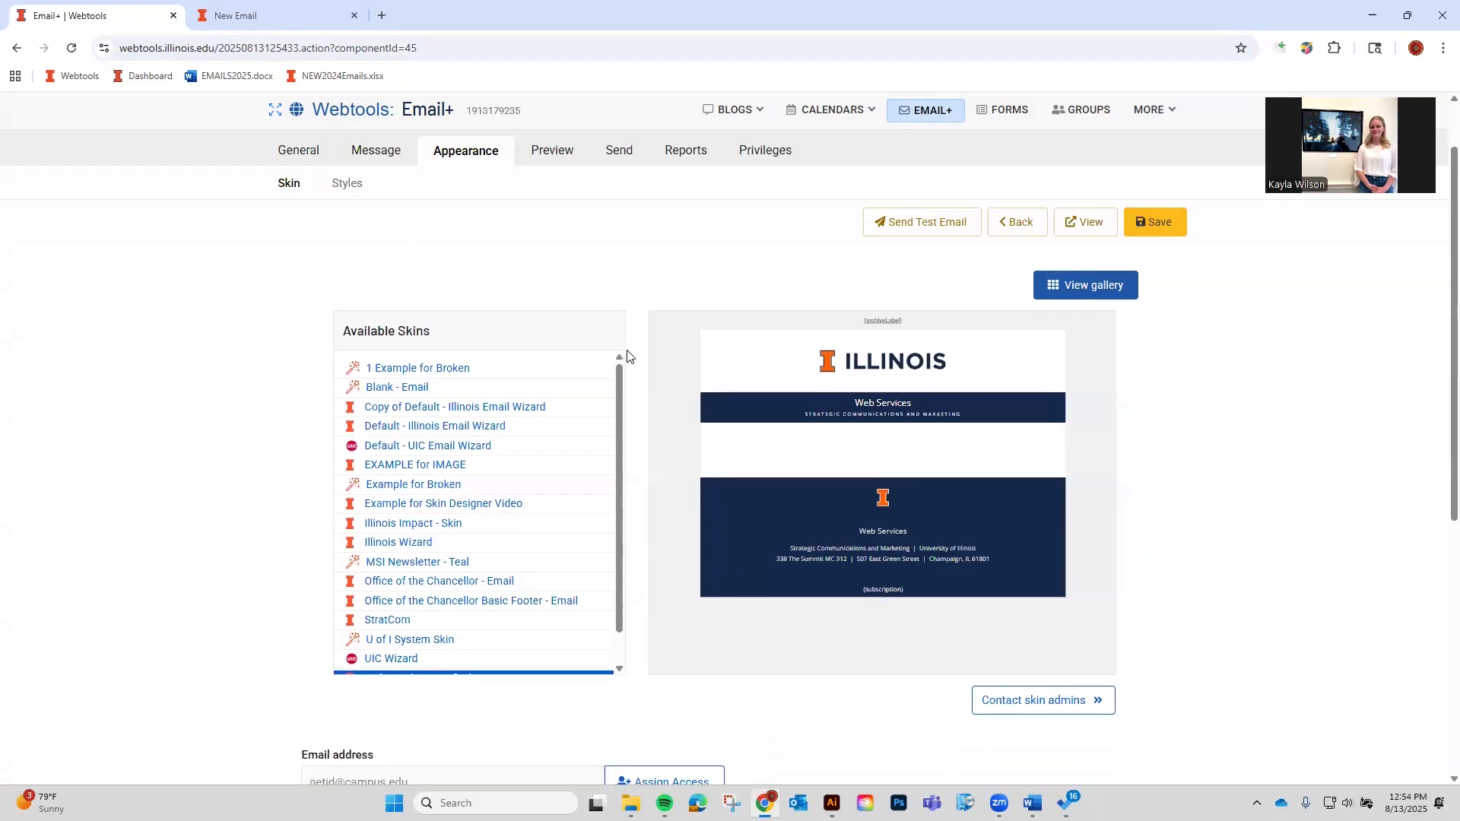
scroll(486, 467, "down", 1)
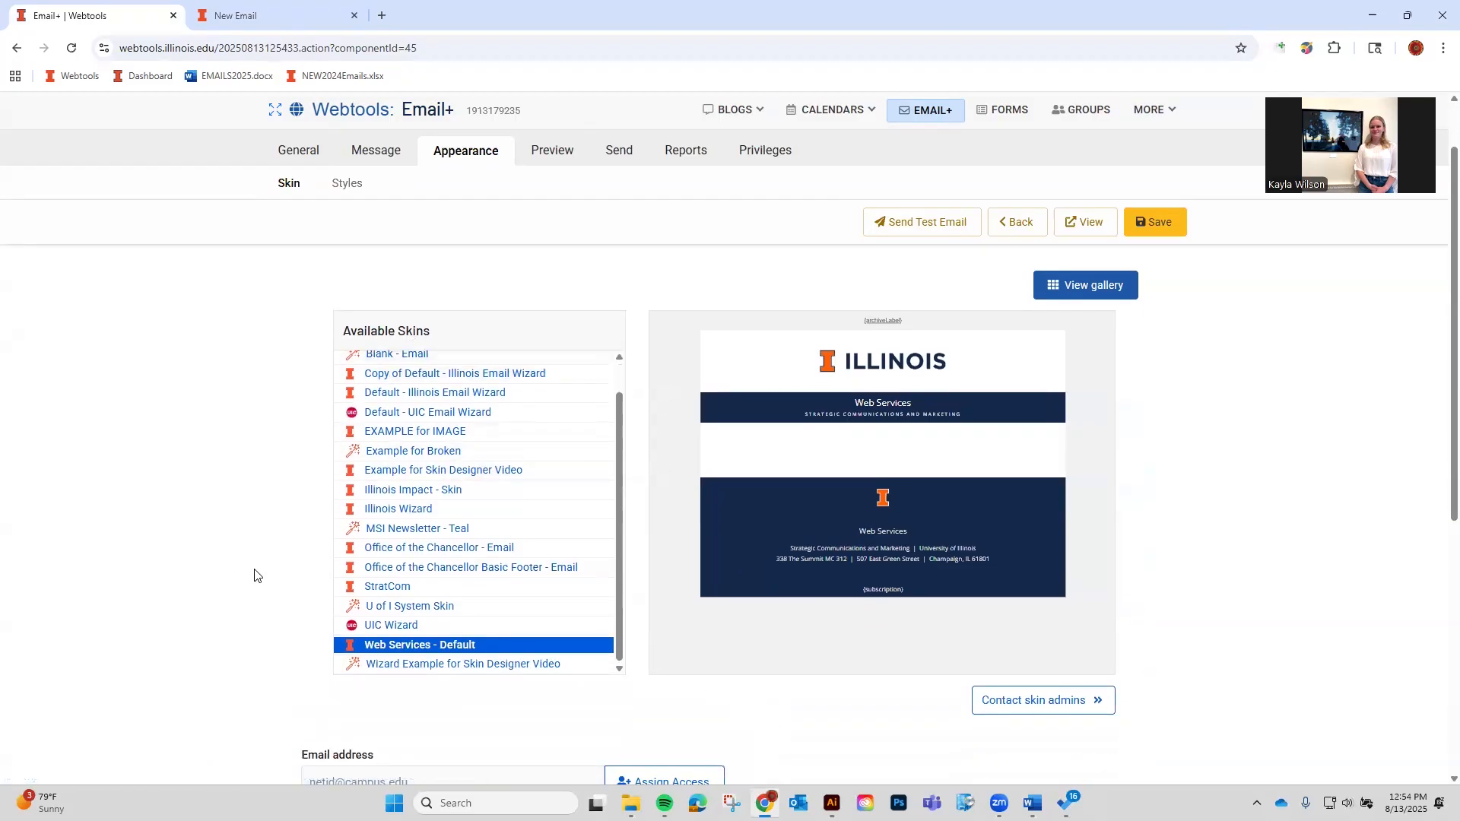
scroll(479, 541, "up", 1)
scroll(480, 541, "up", 1)
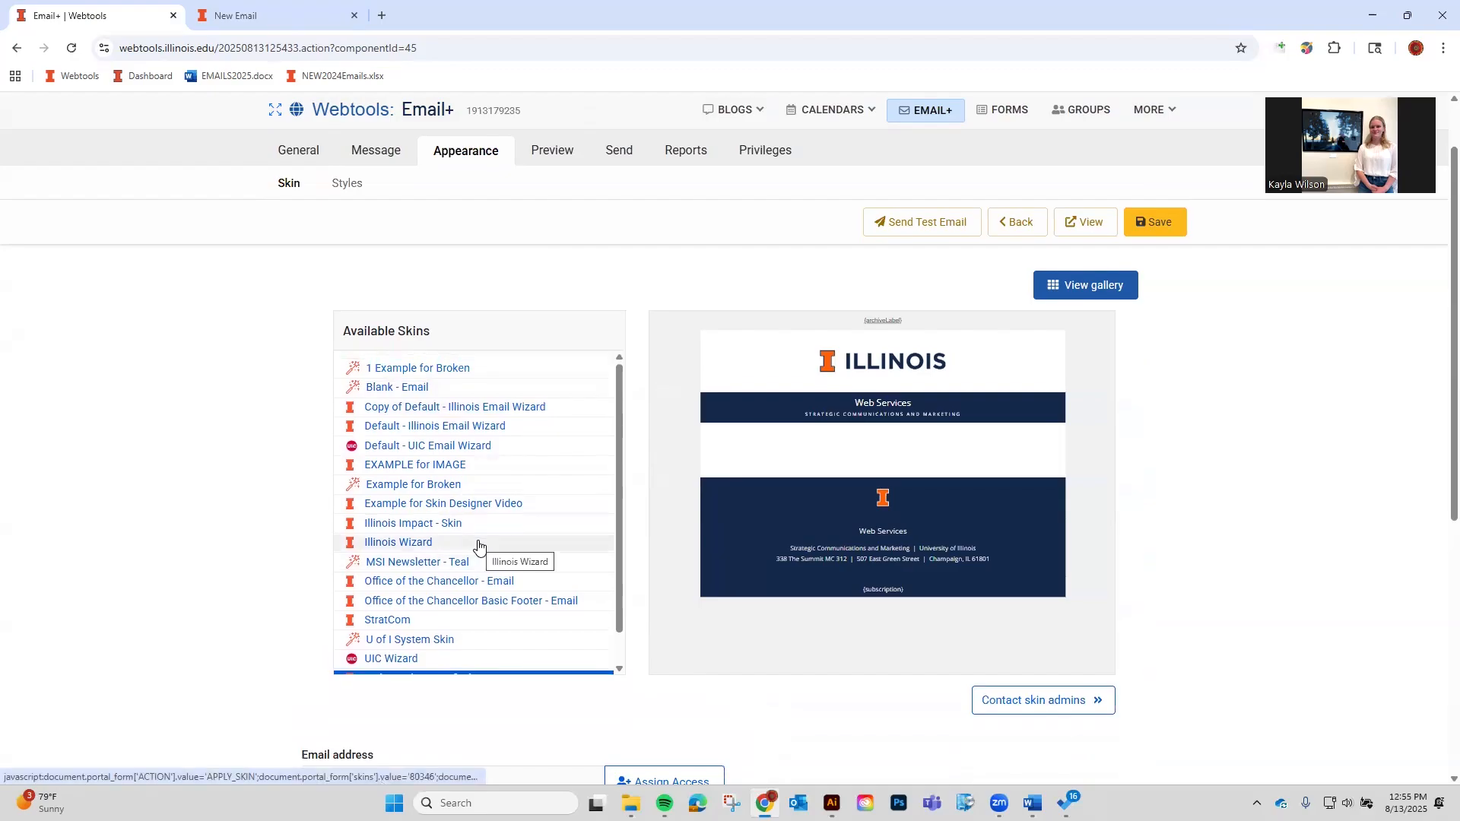
scroll(479, 546, "down", 1)
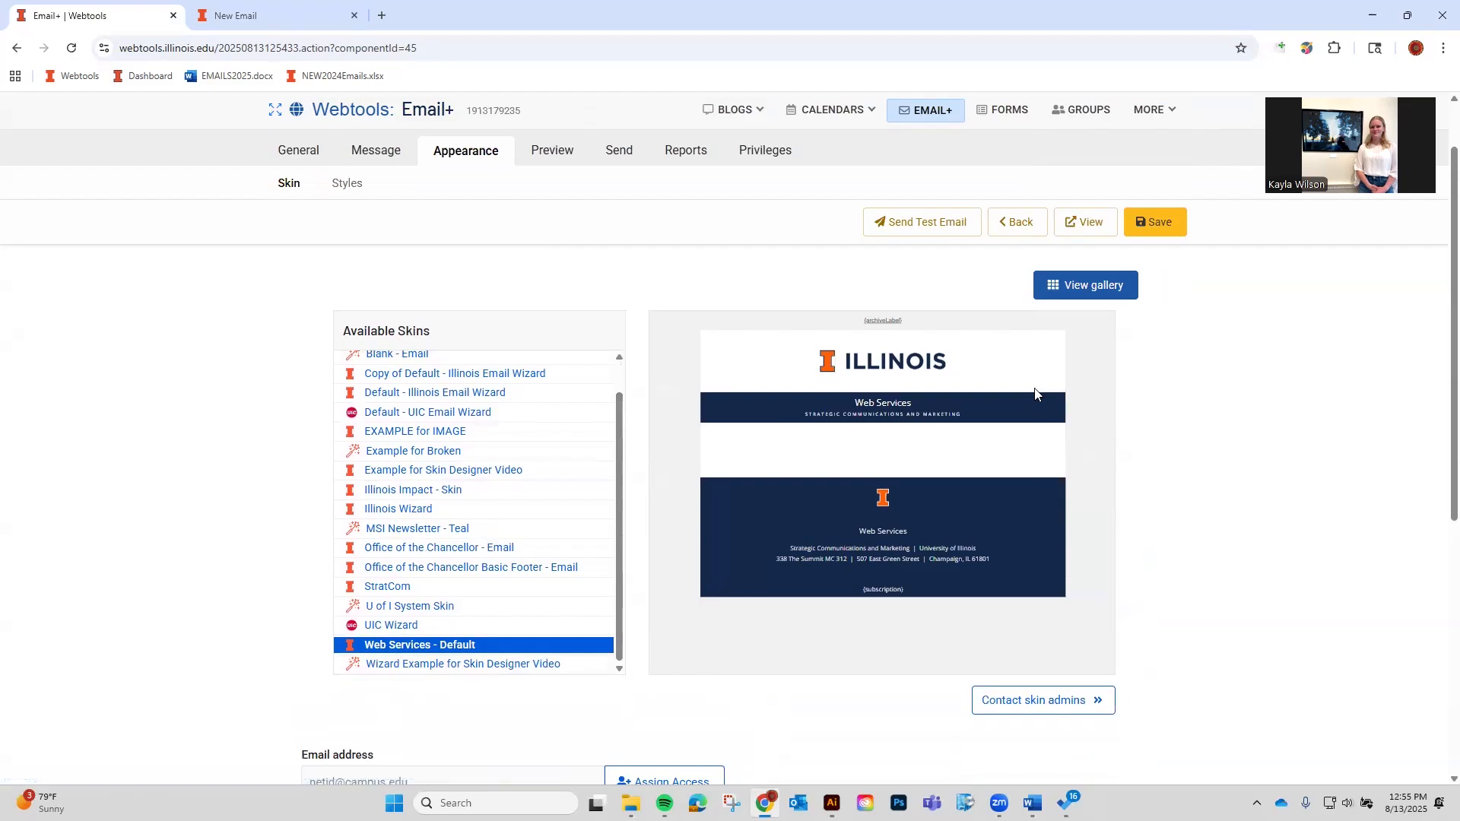
scroll(1179, 505, "up", 1)
scroll(1115, 459, "down", 2)
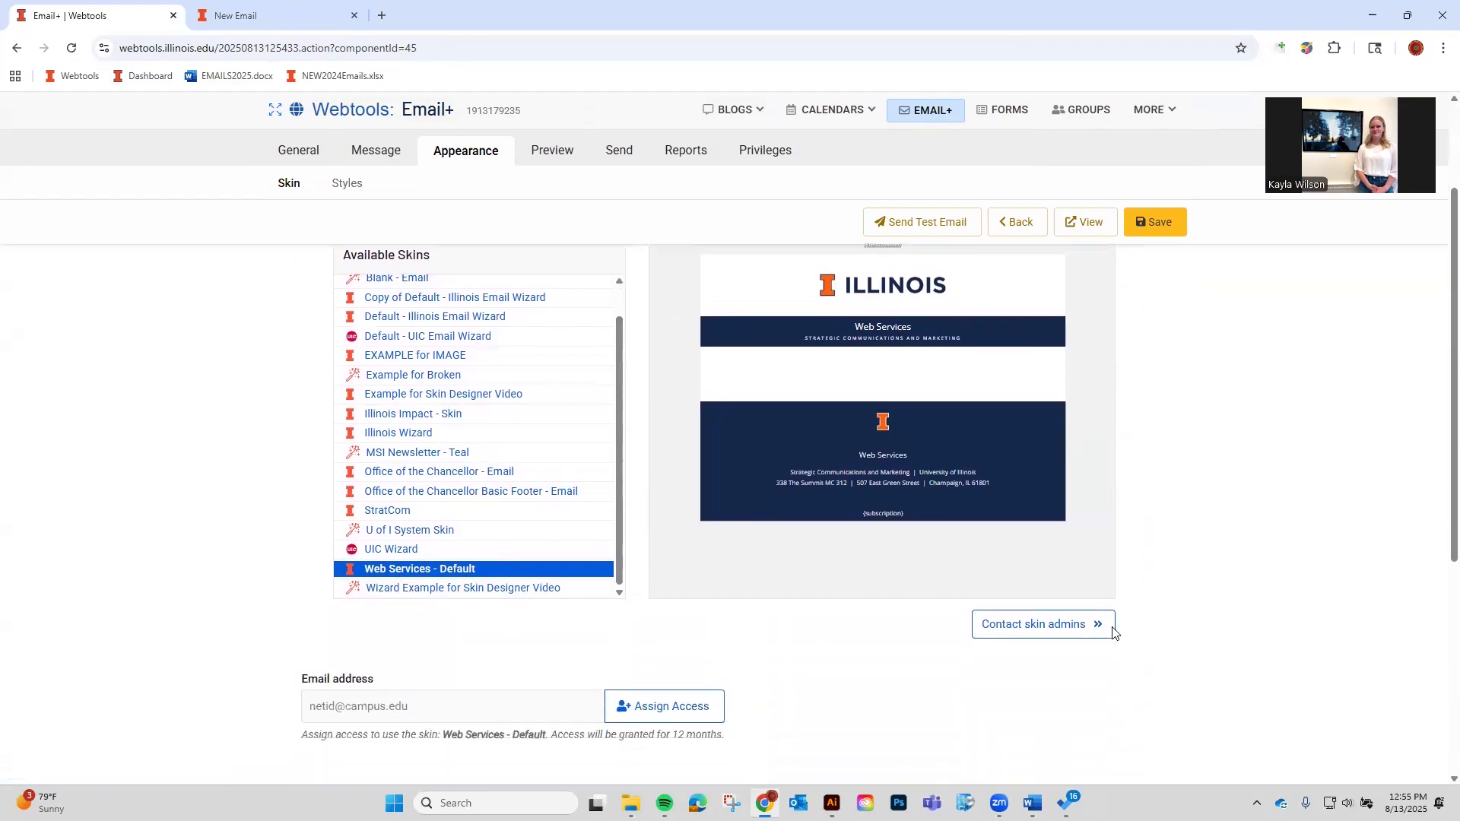
left_click(1063, 640)
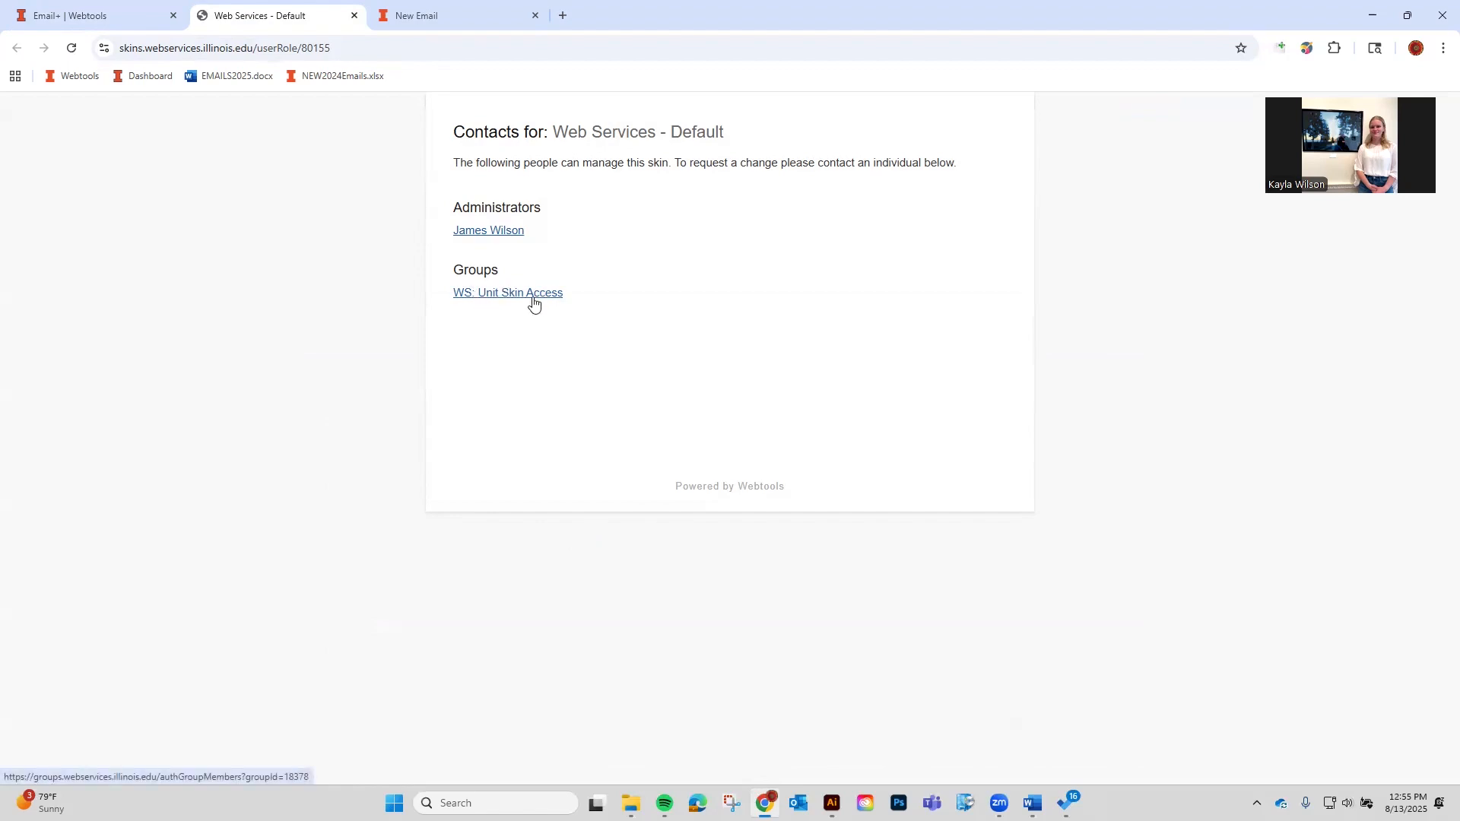
left_click(72, 6)
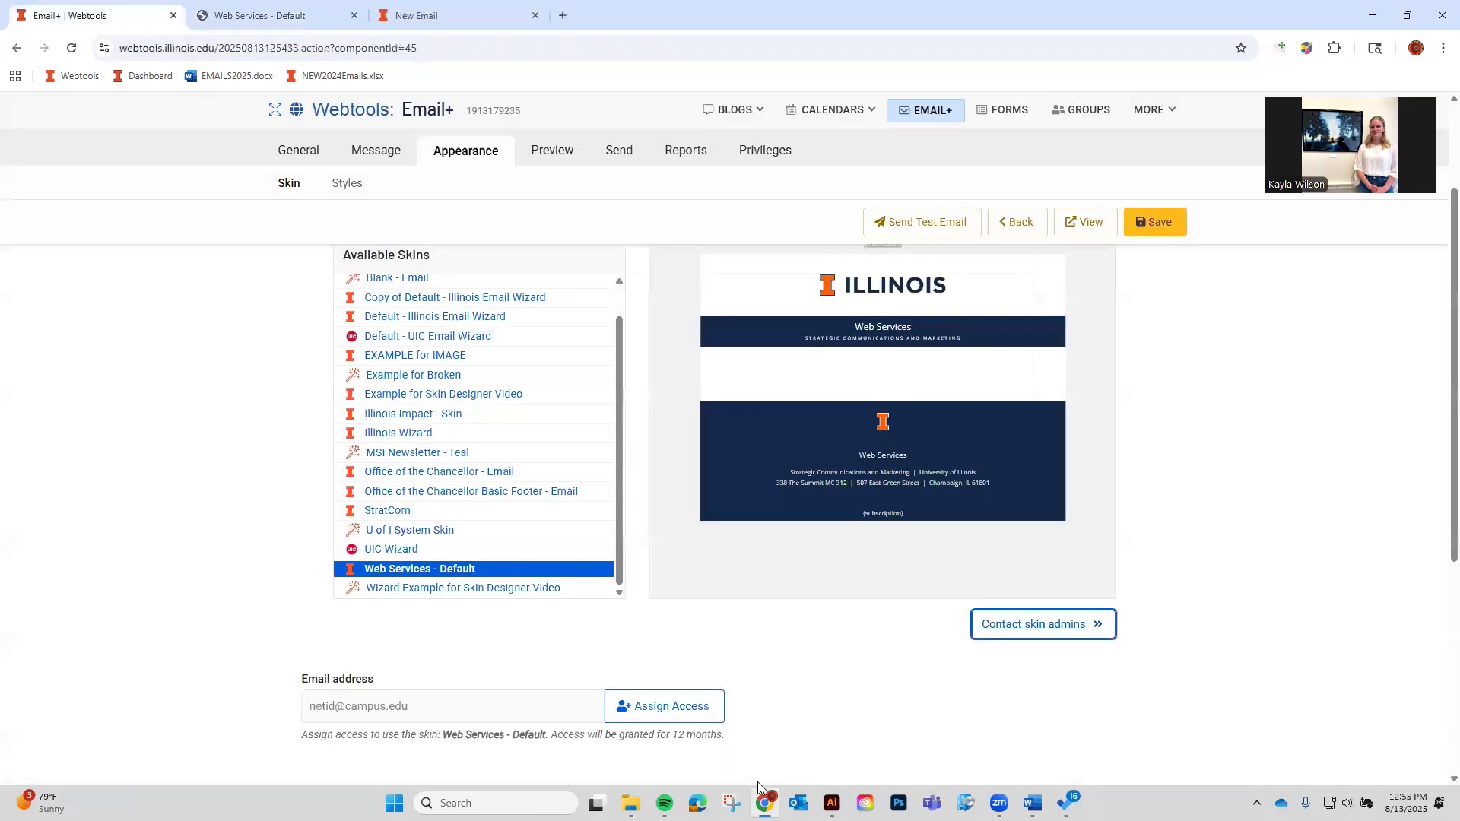
Browse the email's available skins as gallery thumbnails.
left_click(1130, 375)
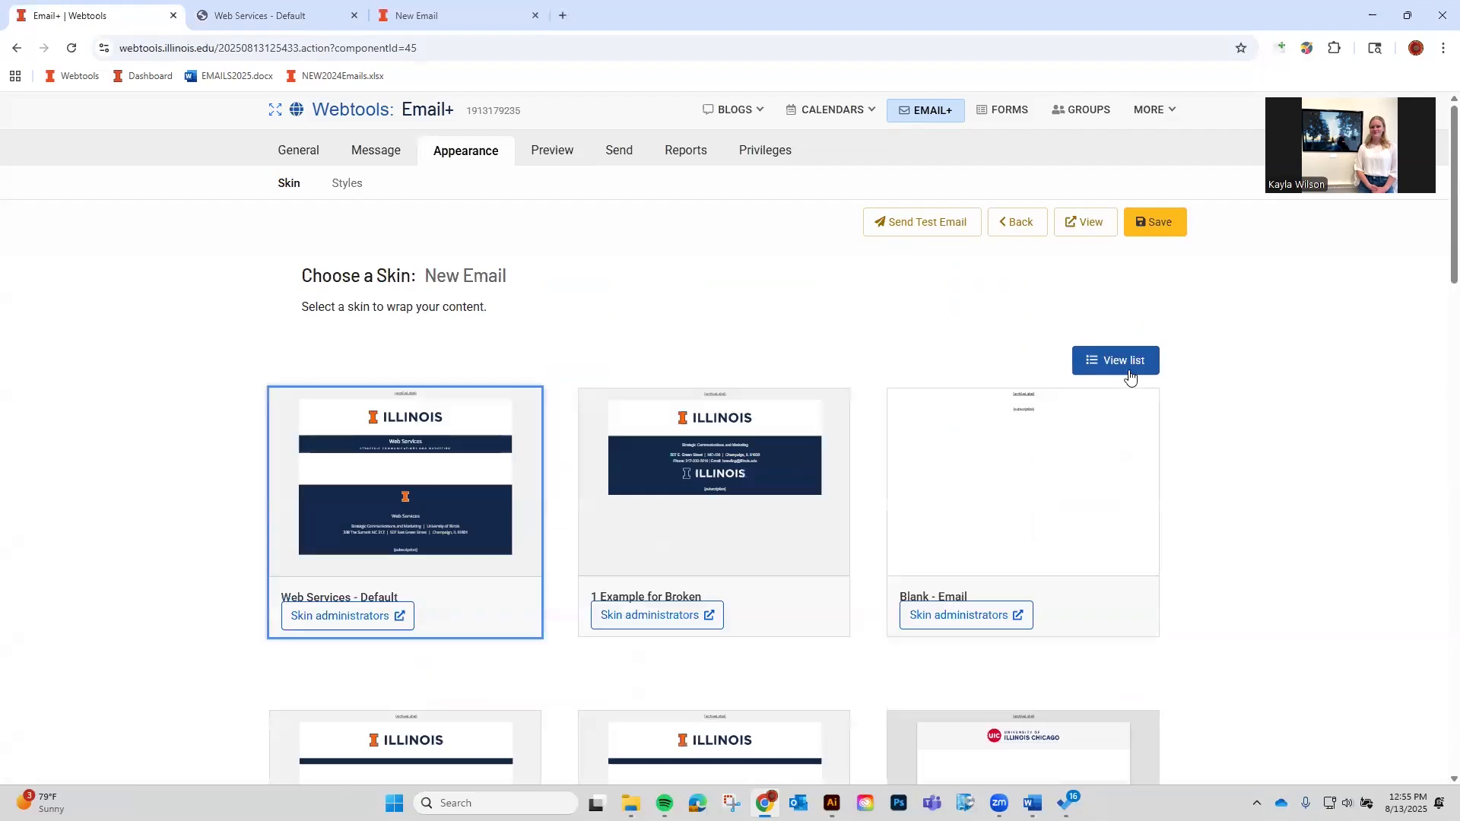
scroll(746, 411, "down", 1)
mouse_move(743, 410)
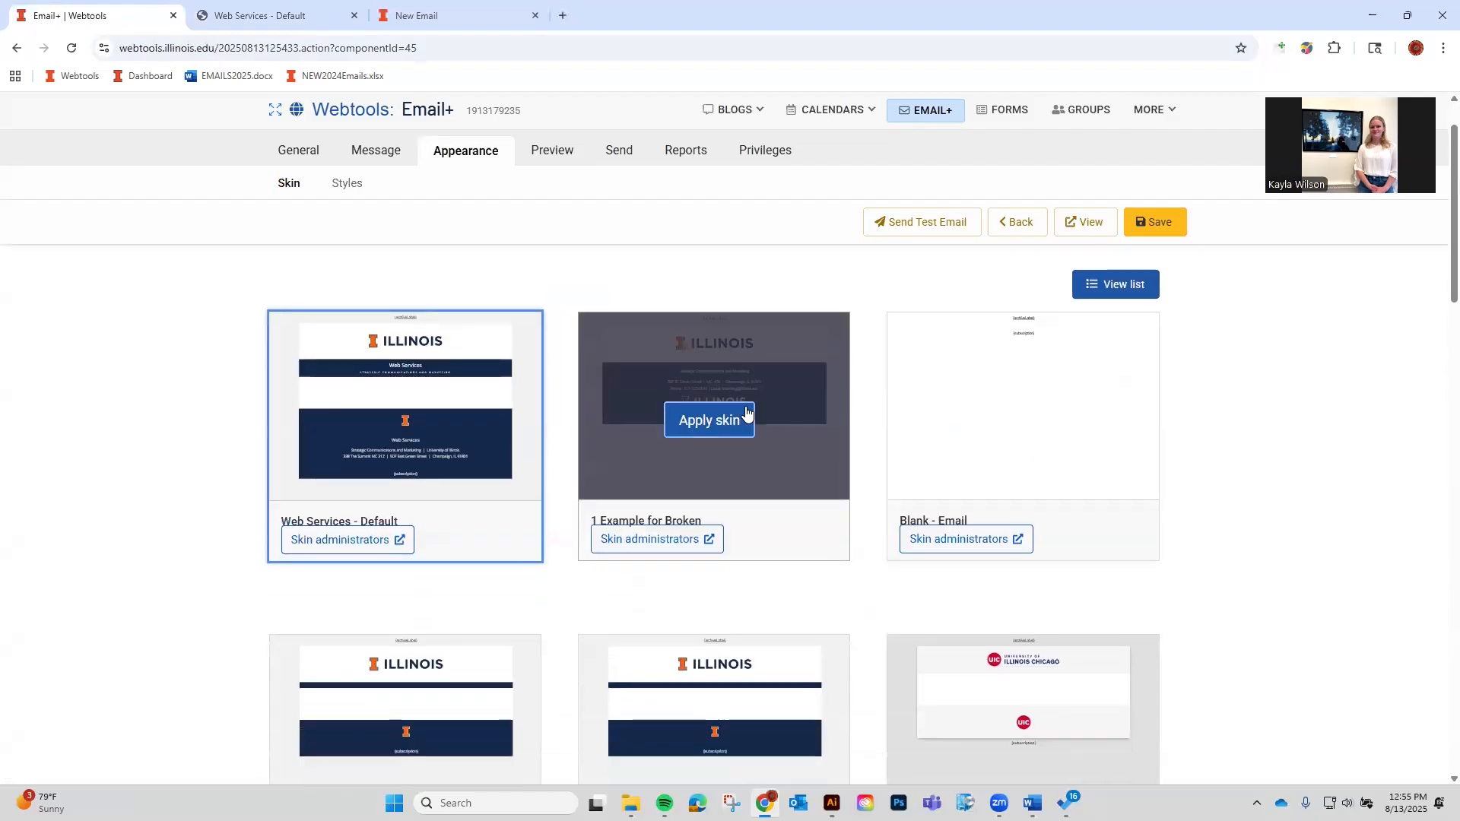
scroll(909, 428, "down", 2)
scroll(909, 426, "down", 6)
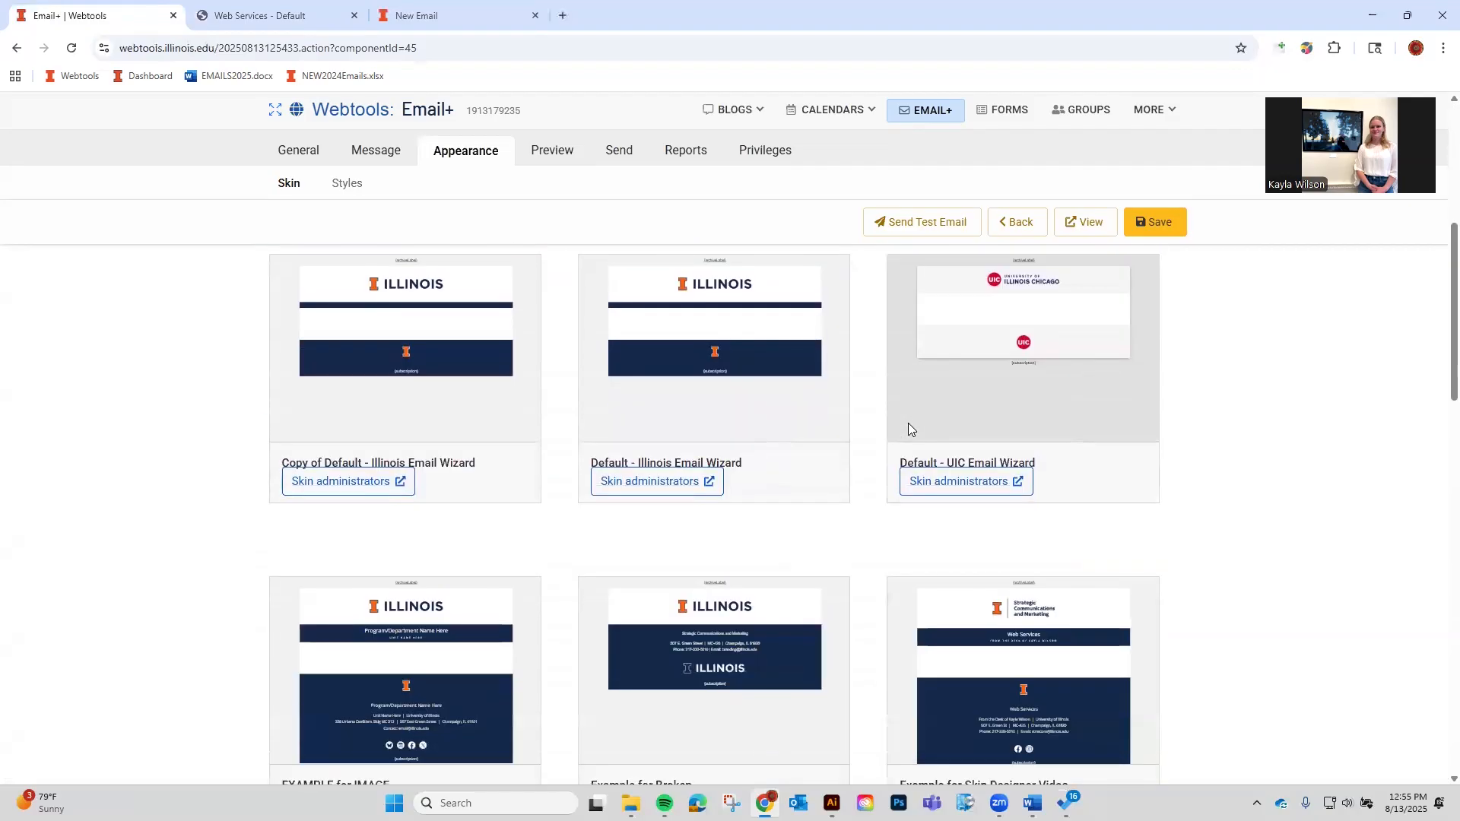
scroll(901, 456, "down", 6)
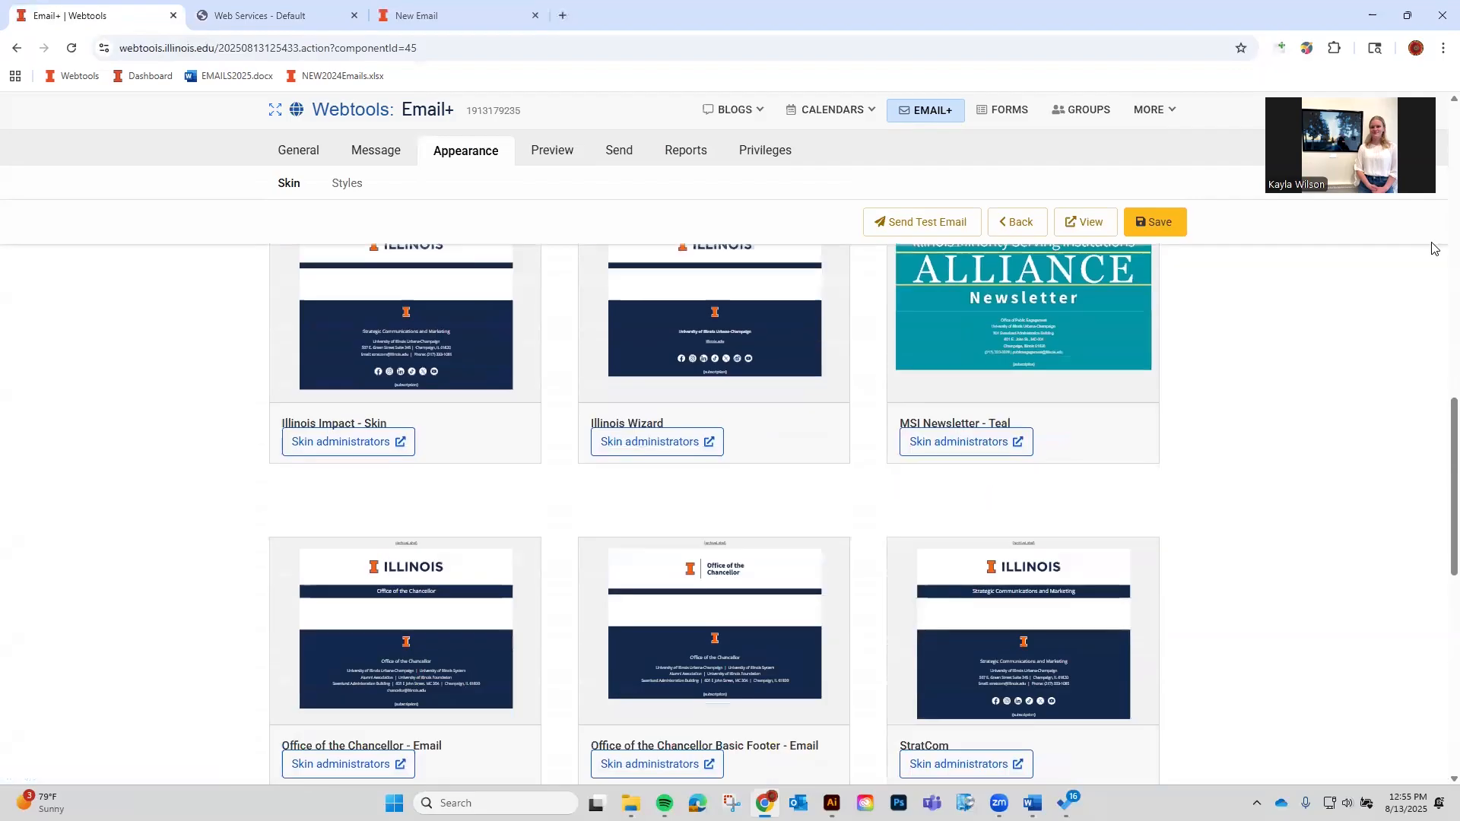
scroll(899, 519, "up", 2)
scroll(1004, 433, "down", 2)
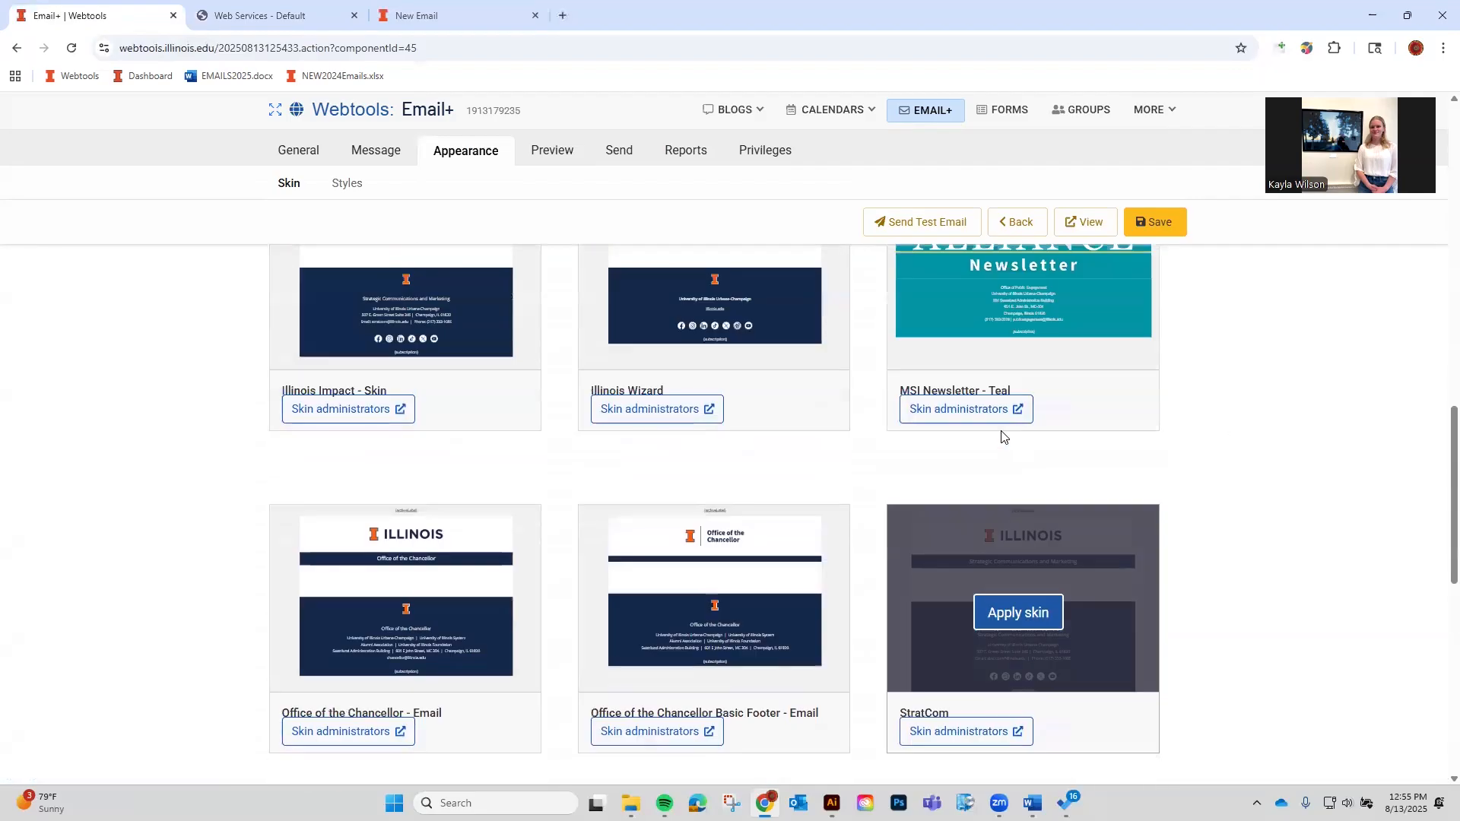
scroll(1116, 516, "up", 10)
Show the available skins as a list with preview, then go to Forms.
left_click(1112, 361)
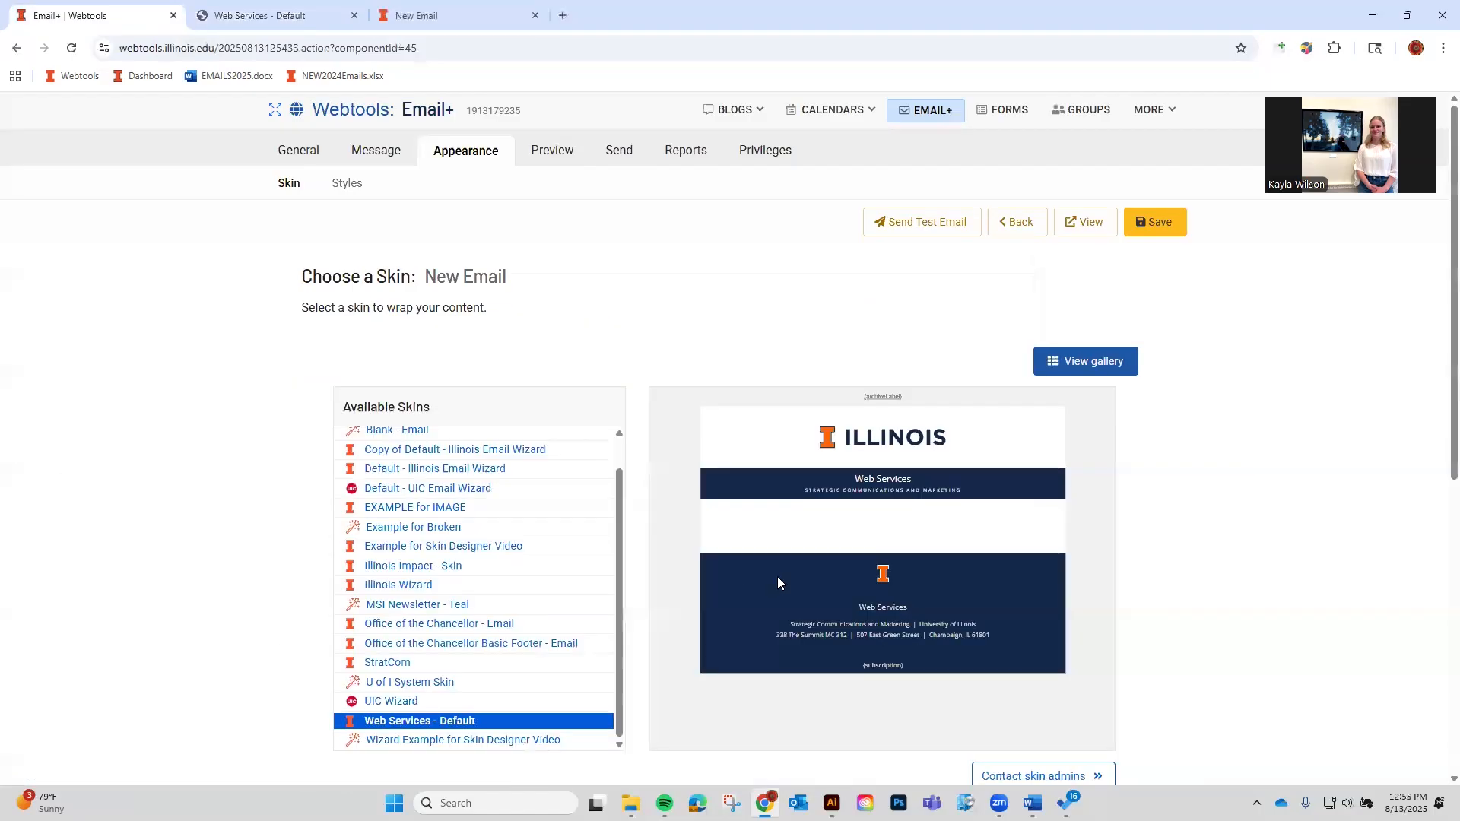
scroll(512, 609, "up", 1)
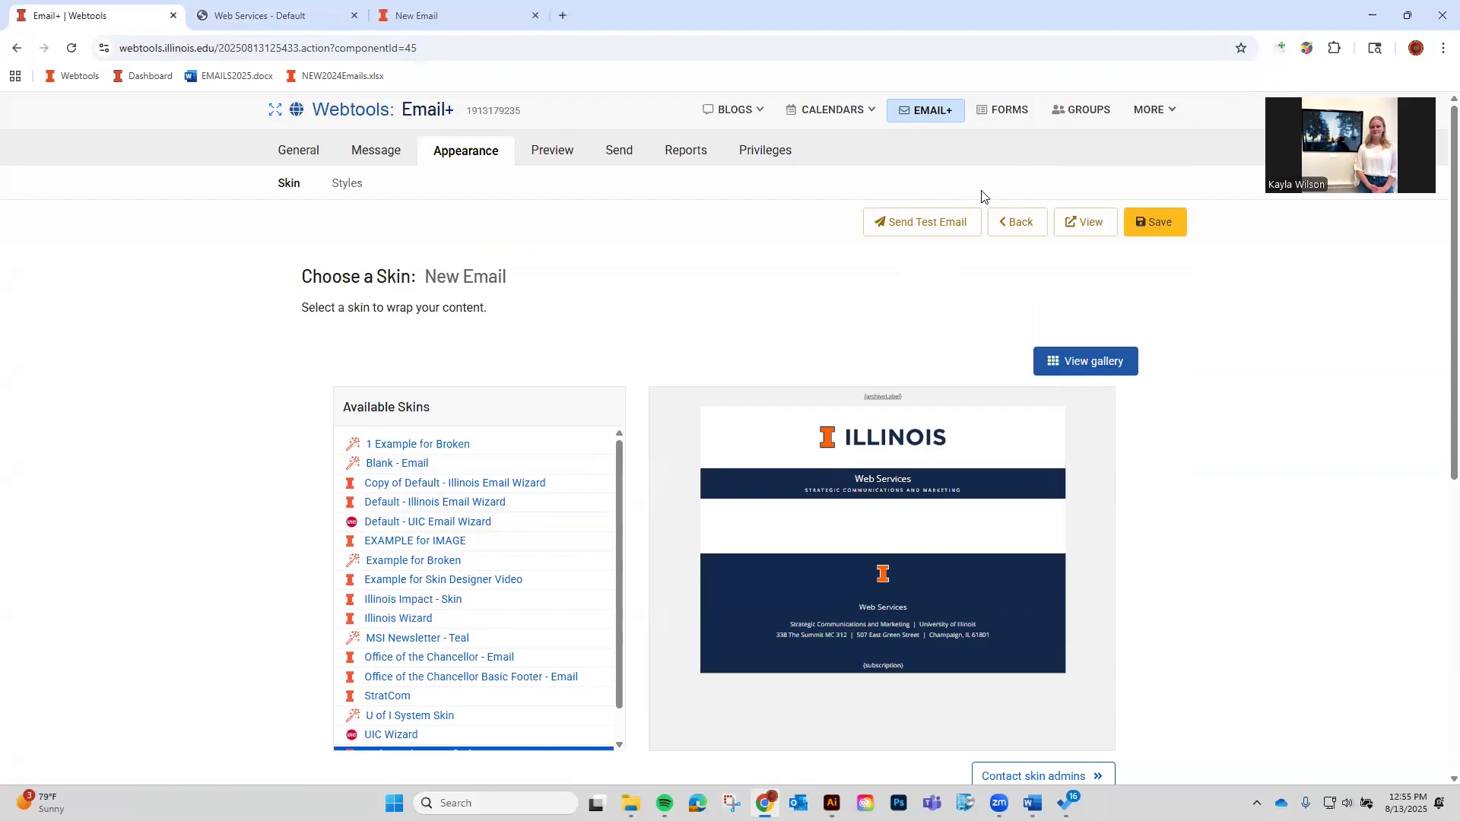
left_click(987, 122)
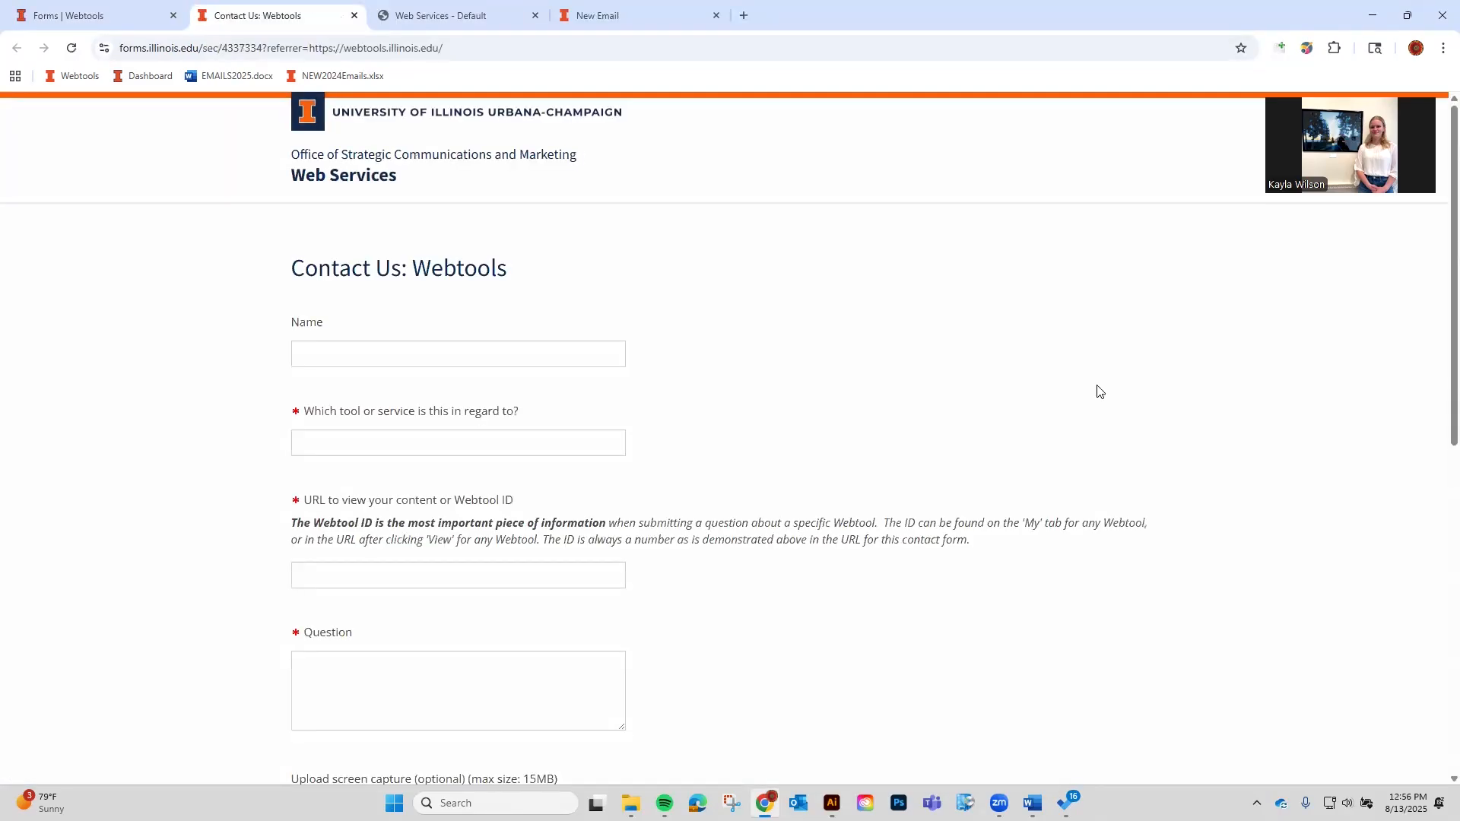
Save the TEST of 2024 Illinois Space Grant Scholarship Application form and preview its current look.
left_click(106, 15)
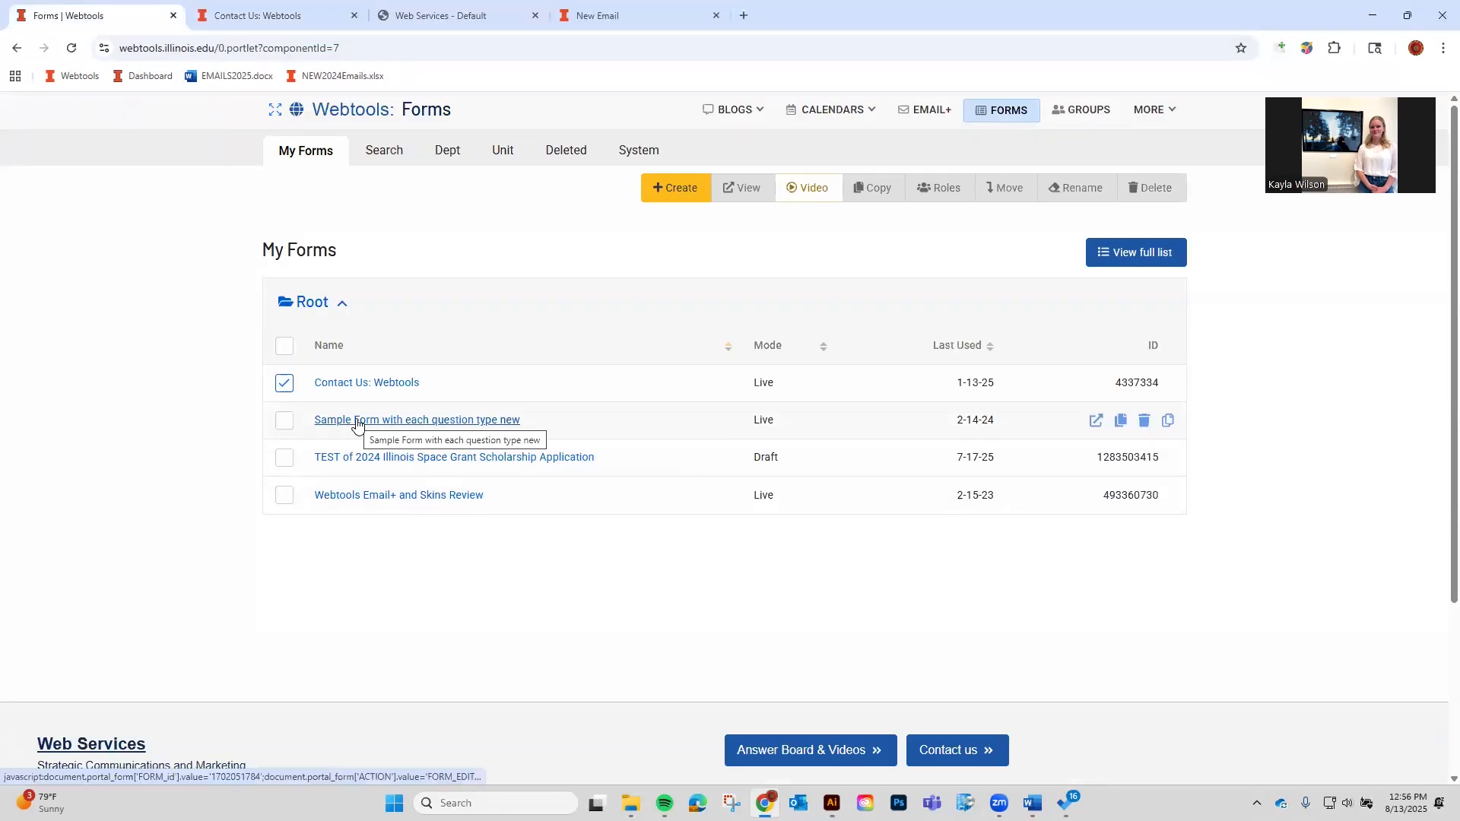
left_click(392, 459)
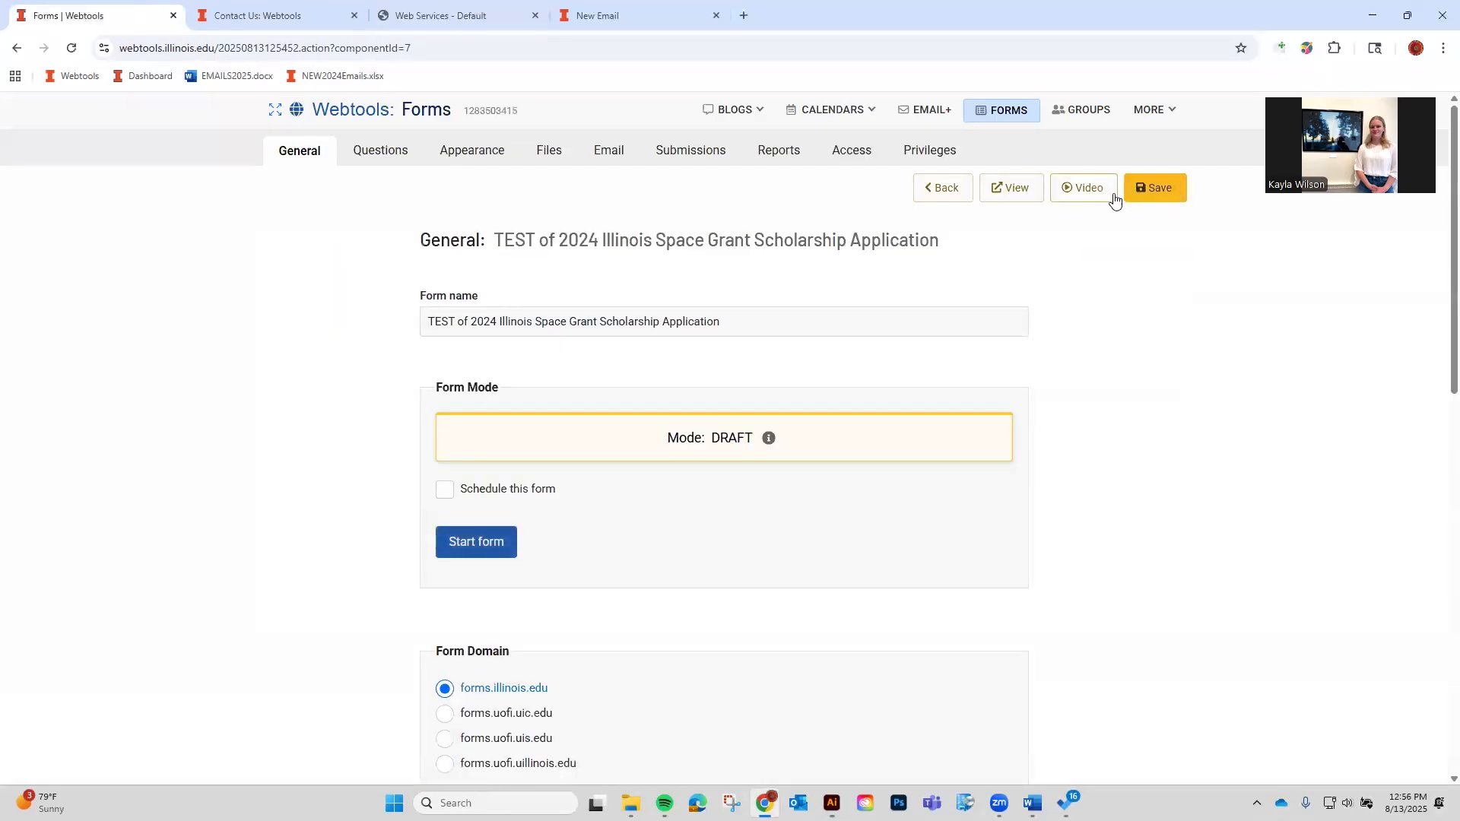
left_click(1147, 189)
left_click(1023, 195)
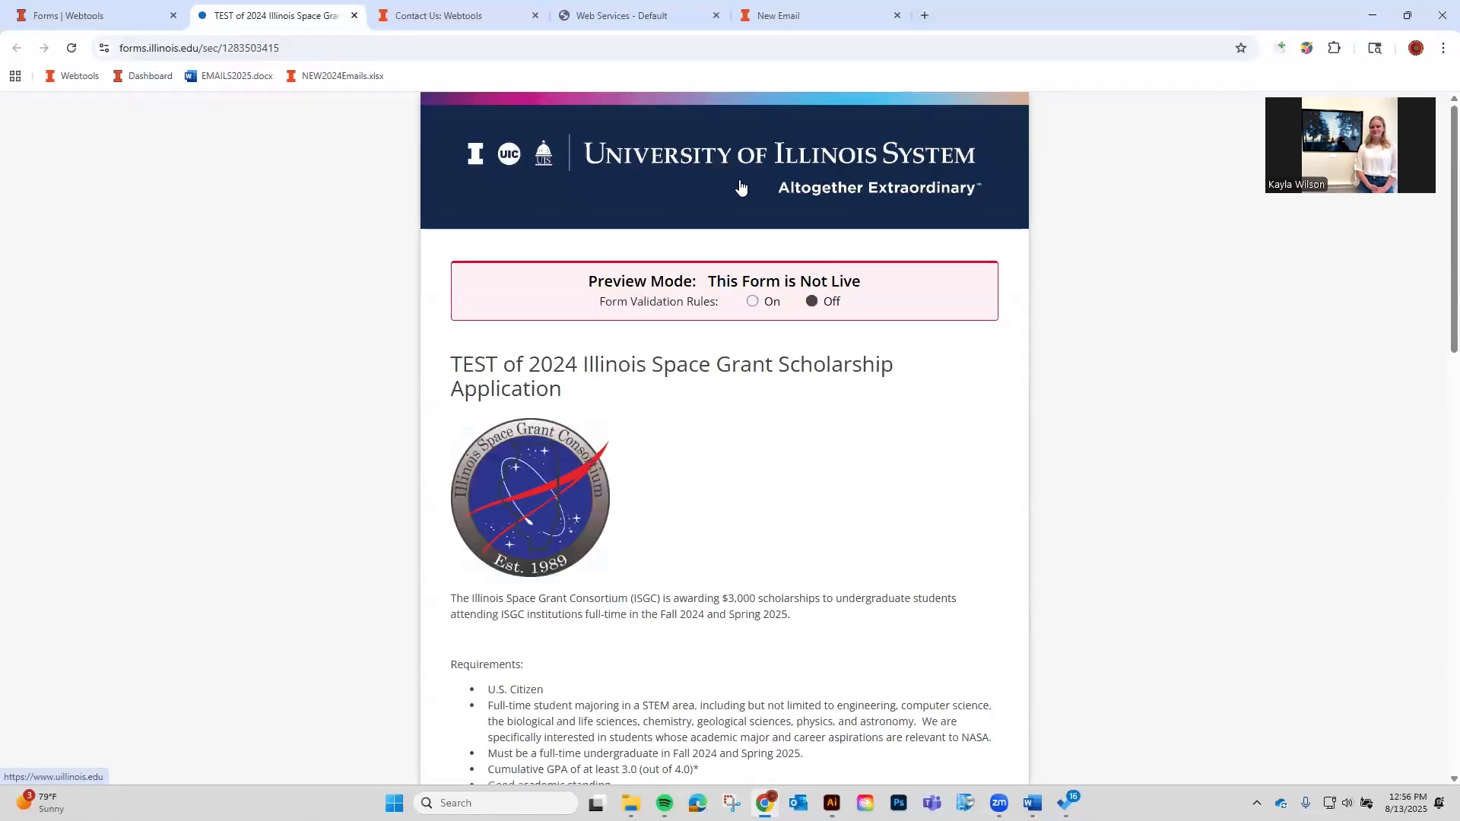
left_click(438, 16)
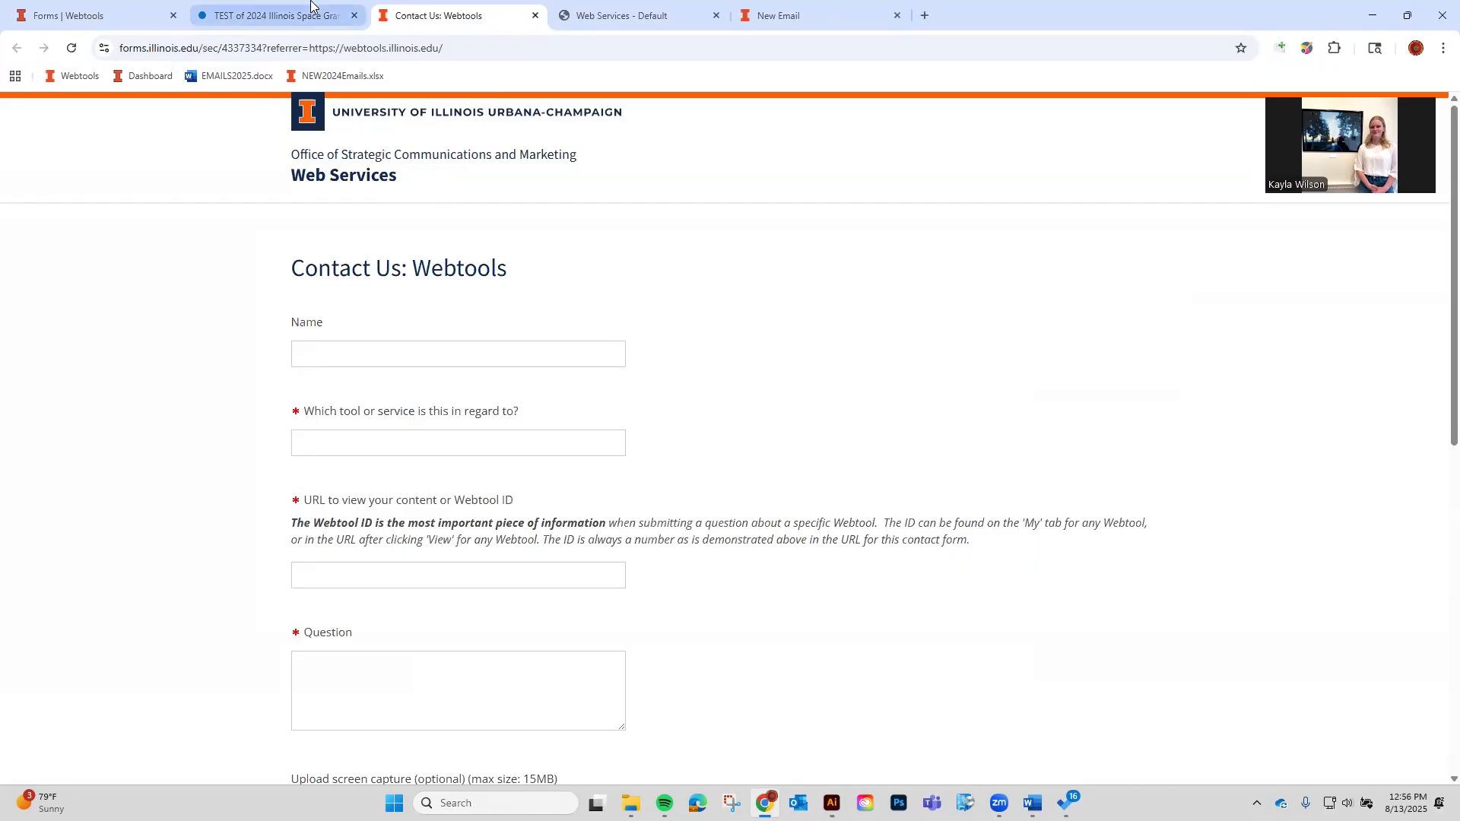
left_click(310, 24)
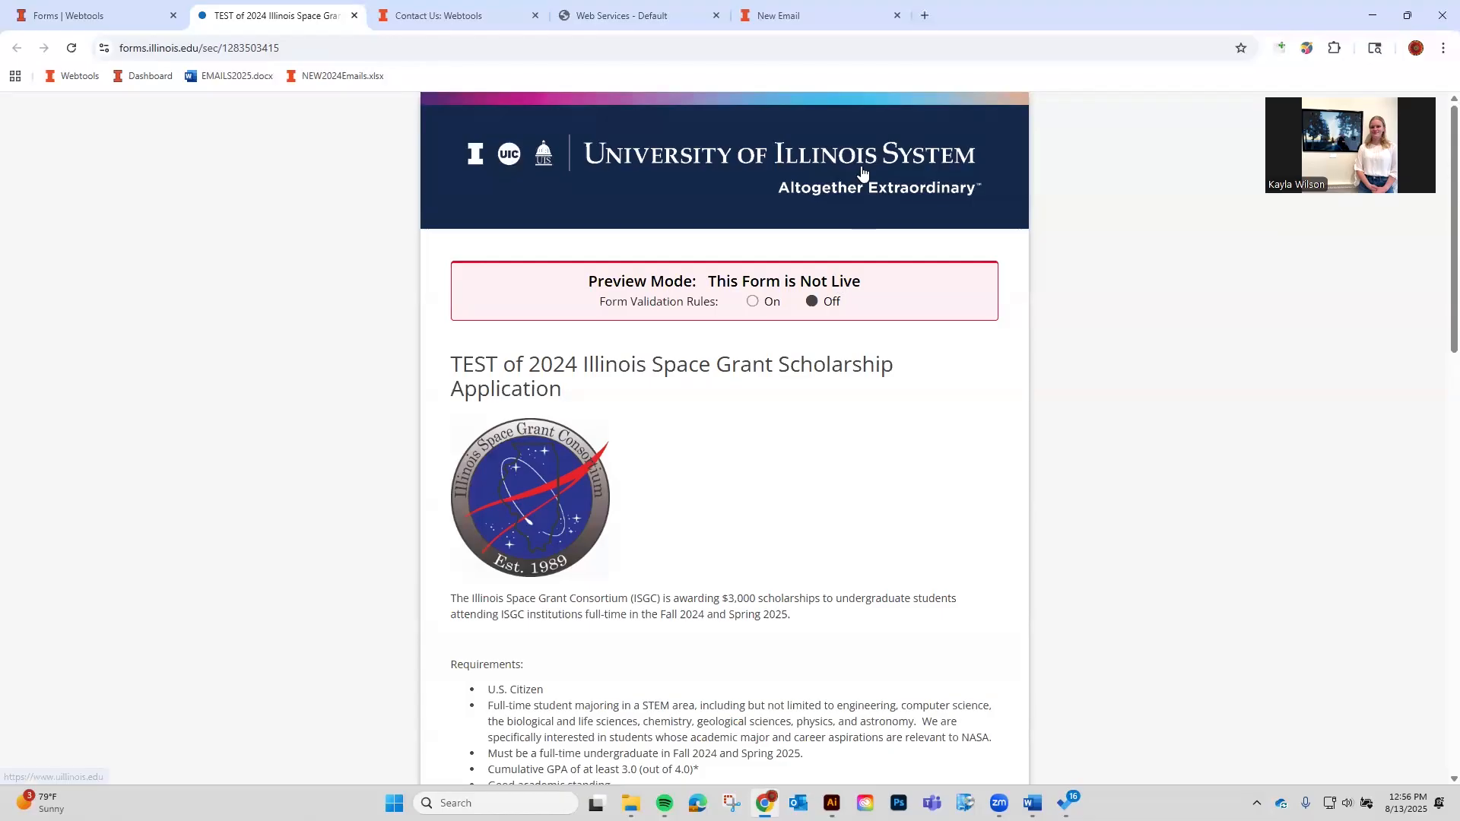
left_click(91, 15)
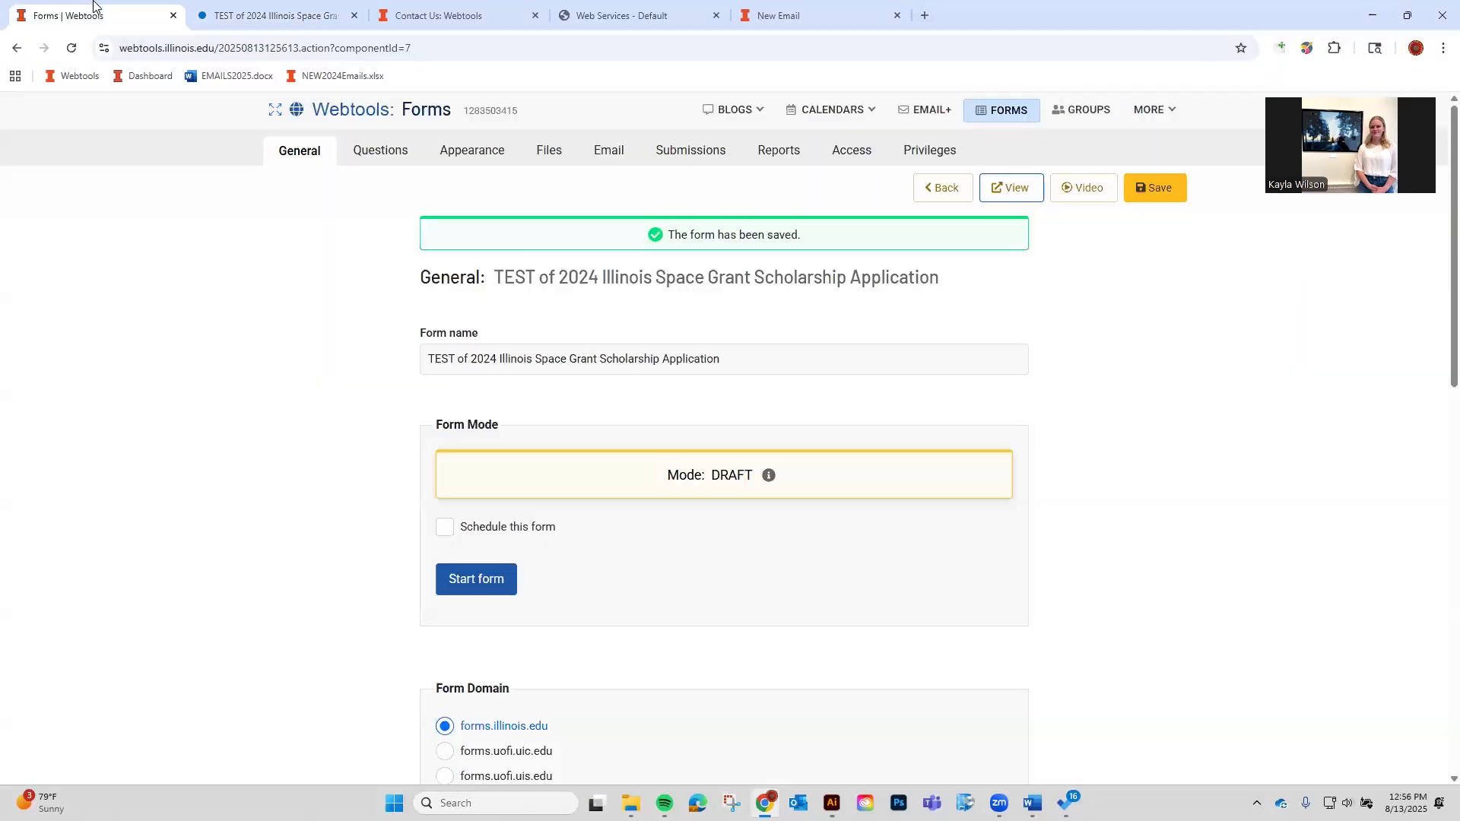
Apply the Illinois Wizard skin to the scholarship application form.
left_click(402, 158)
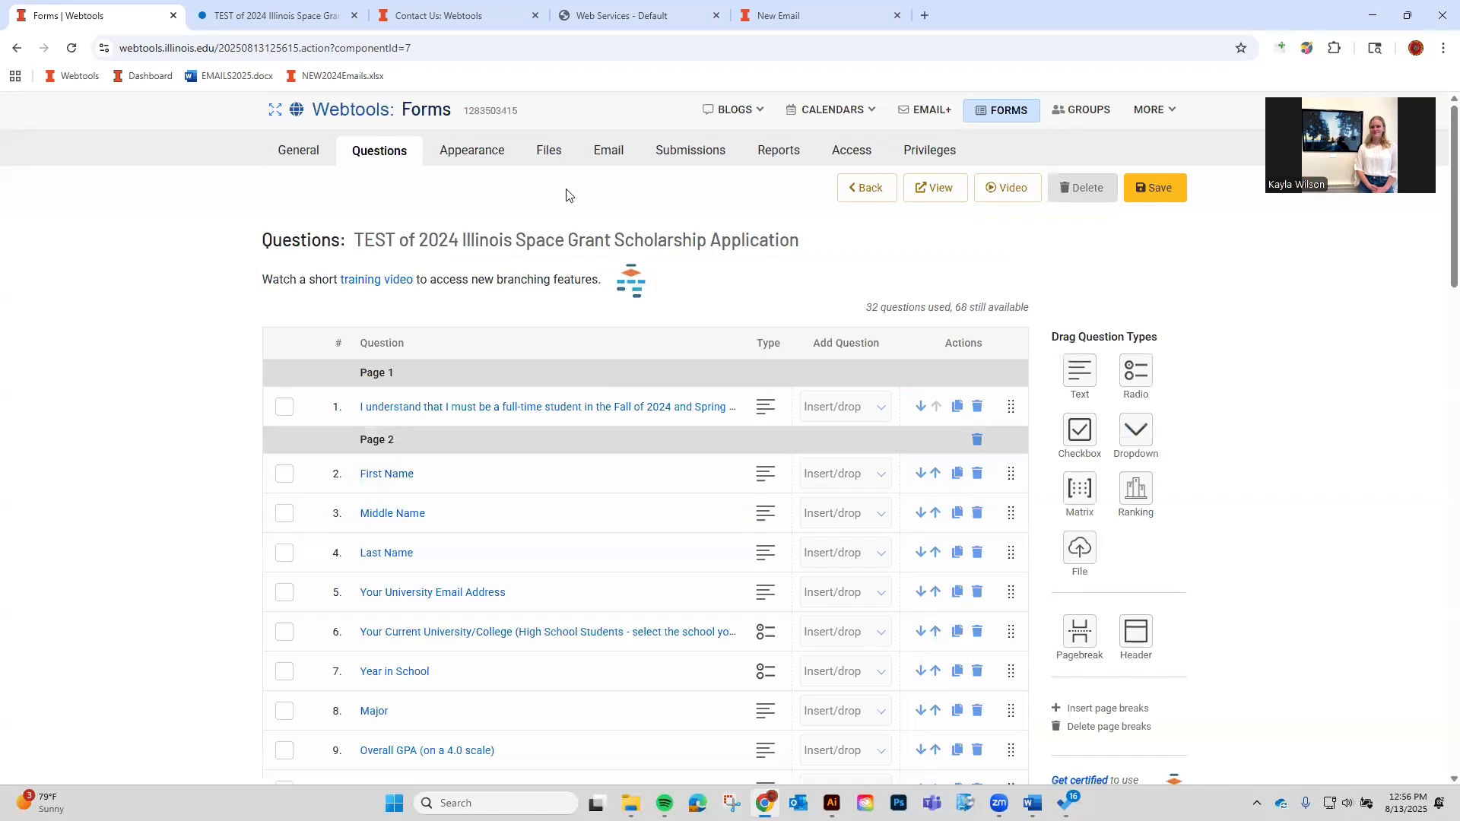
left_click(502, 160)
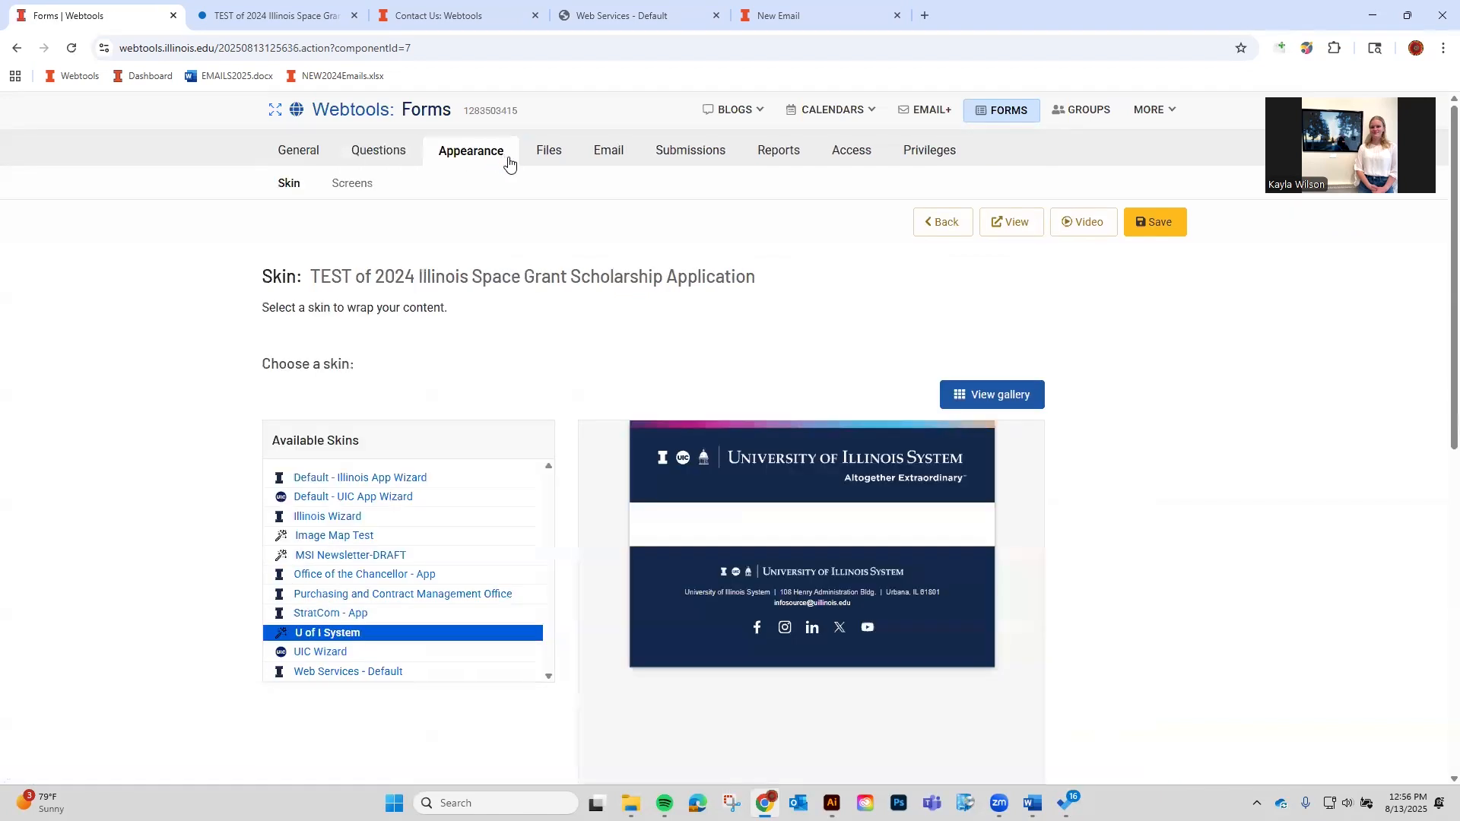
scroll(308, 486, "down", 2)
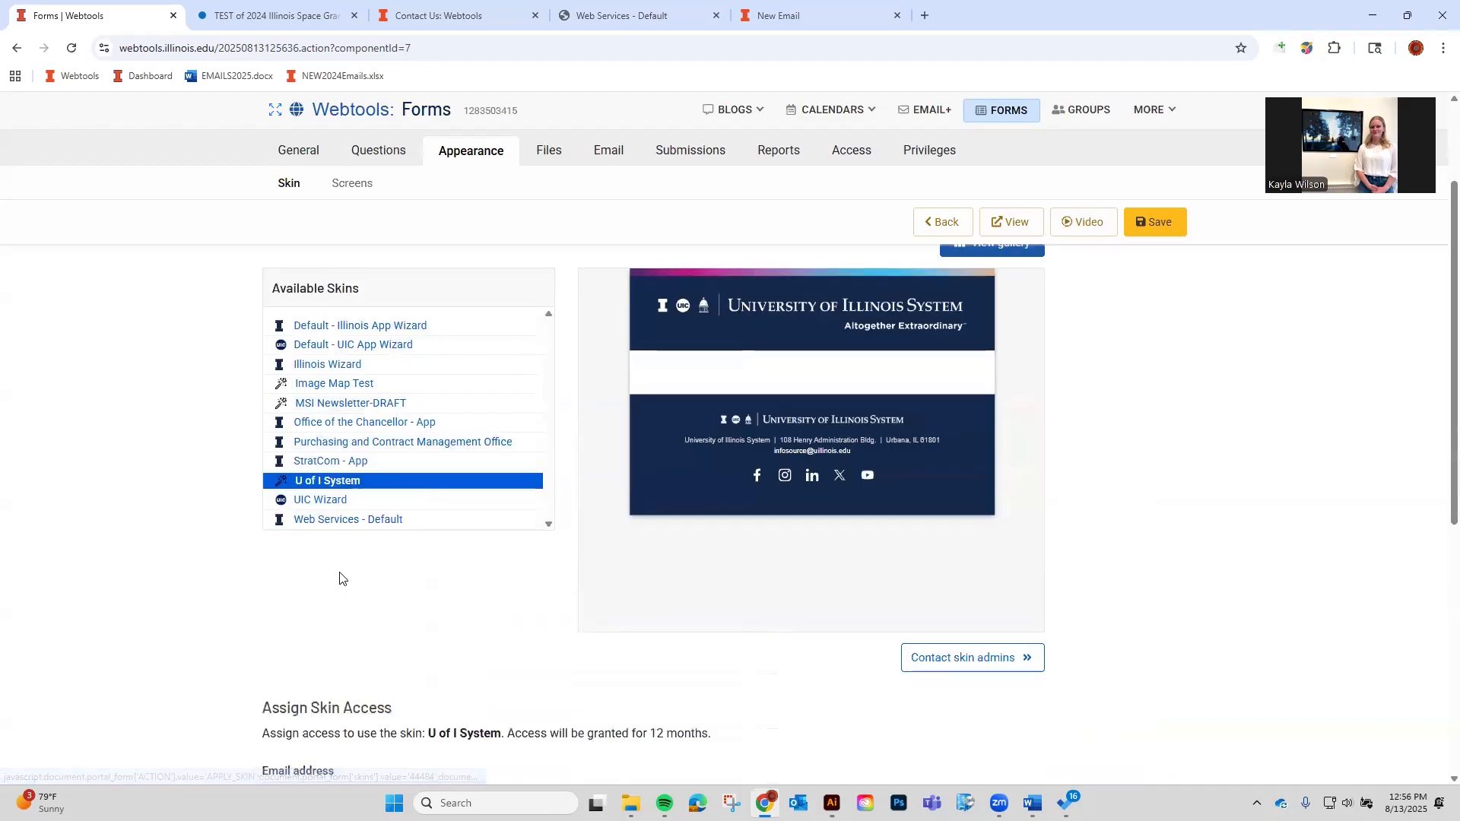
scroll(339, 577, "up", 2)
left_click(396, 517)
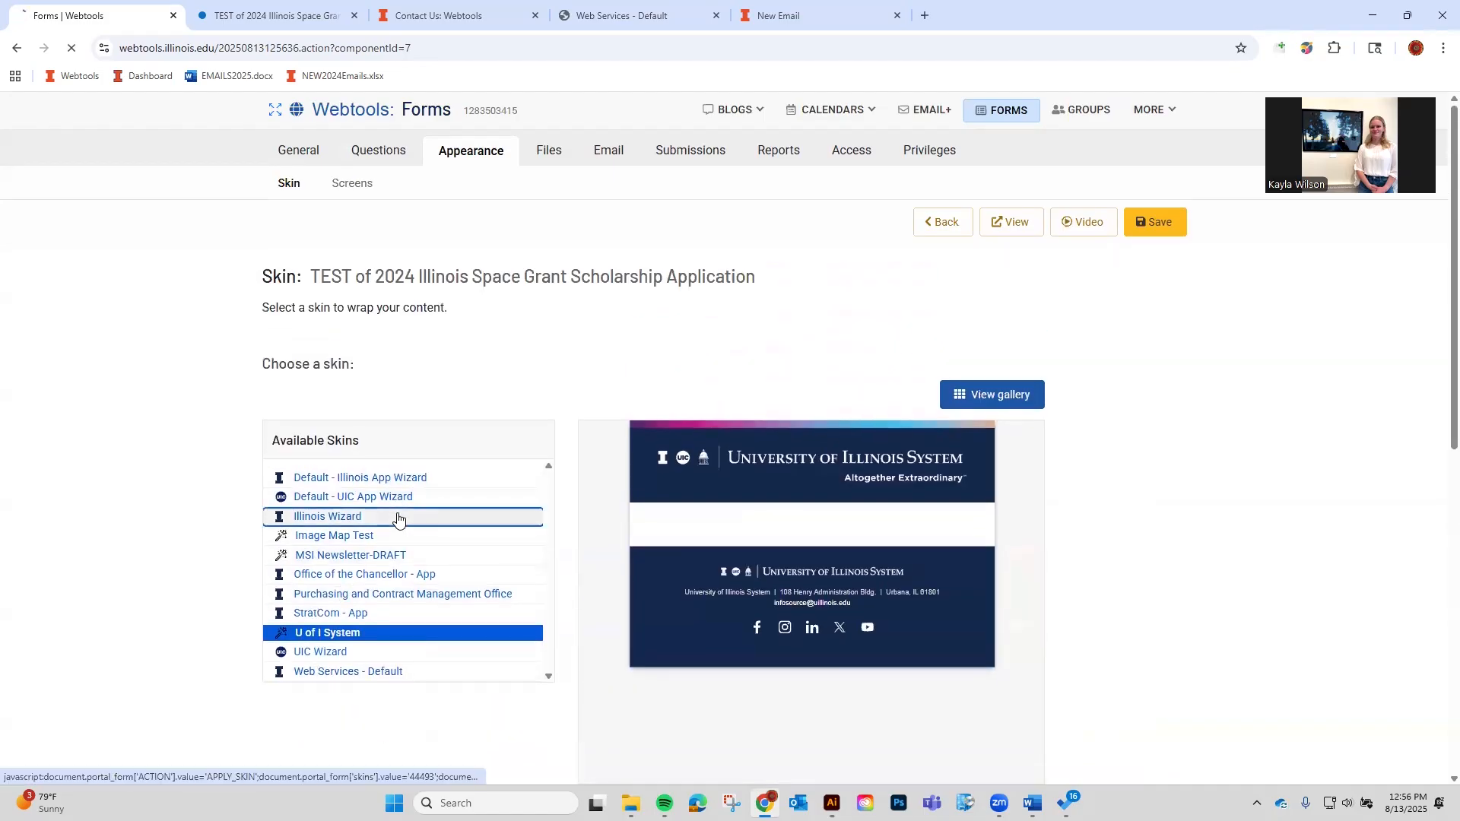
Save the form and compare its new Illinois Wizard preview with the old-skin preview.
left_click(1150, 224)
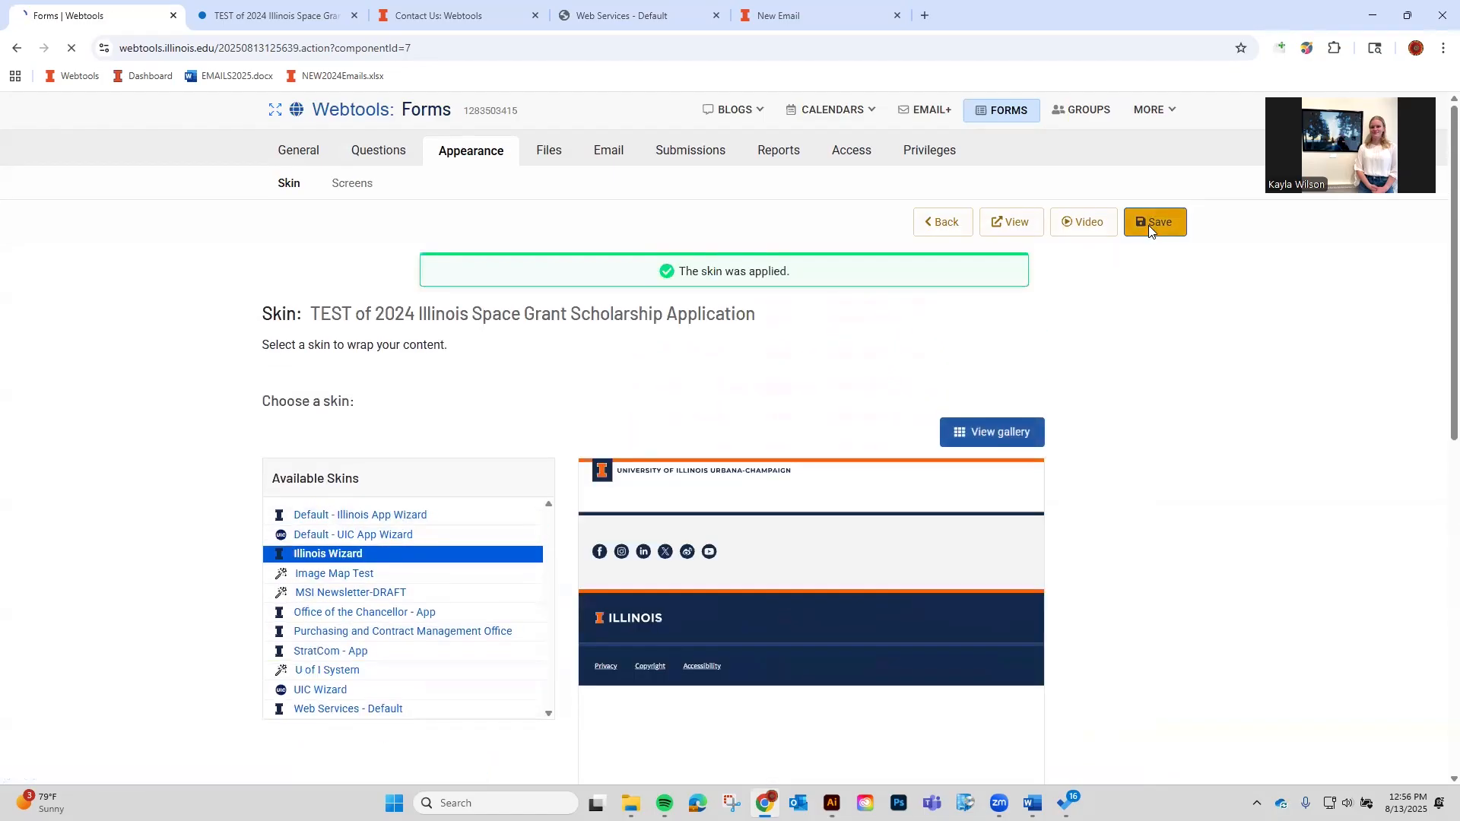
left_click(1013, 222)
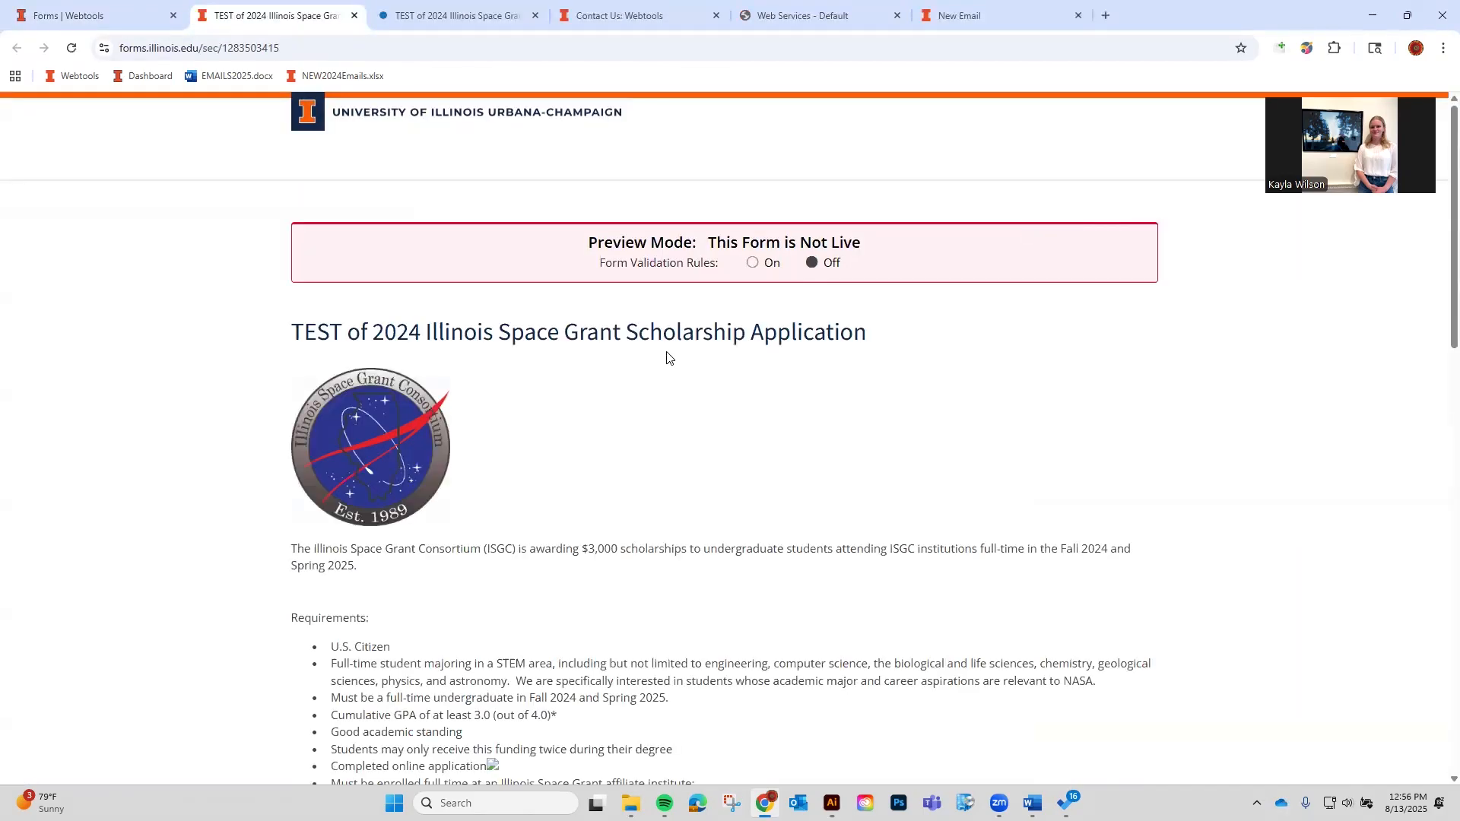
left_click(396, 10)
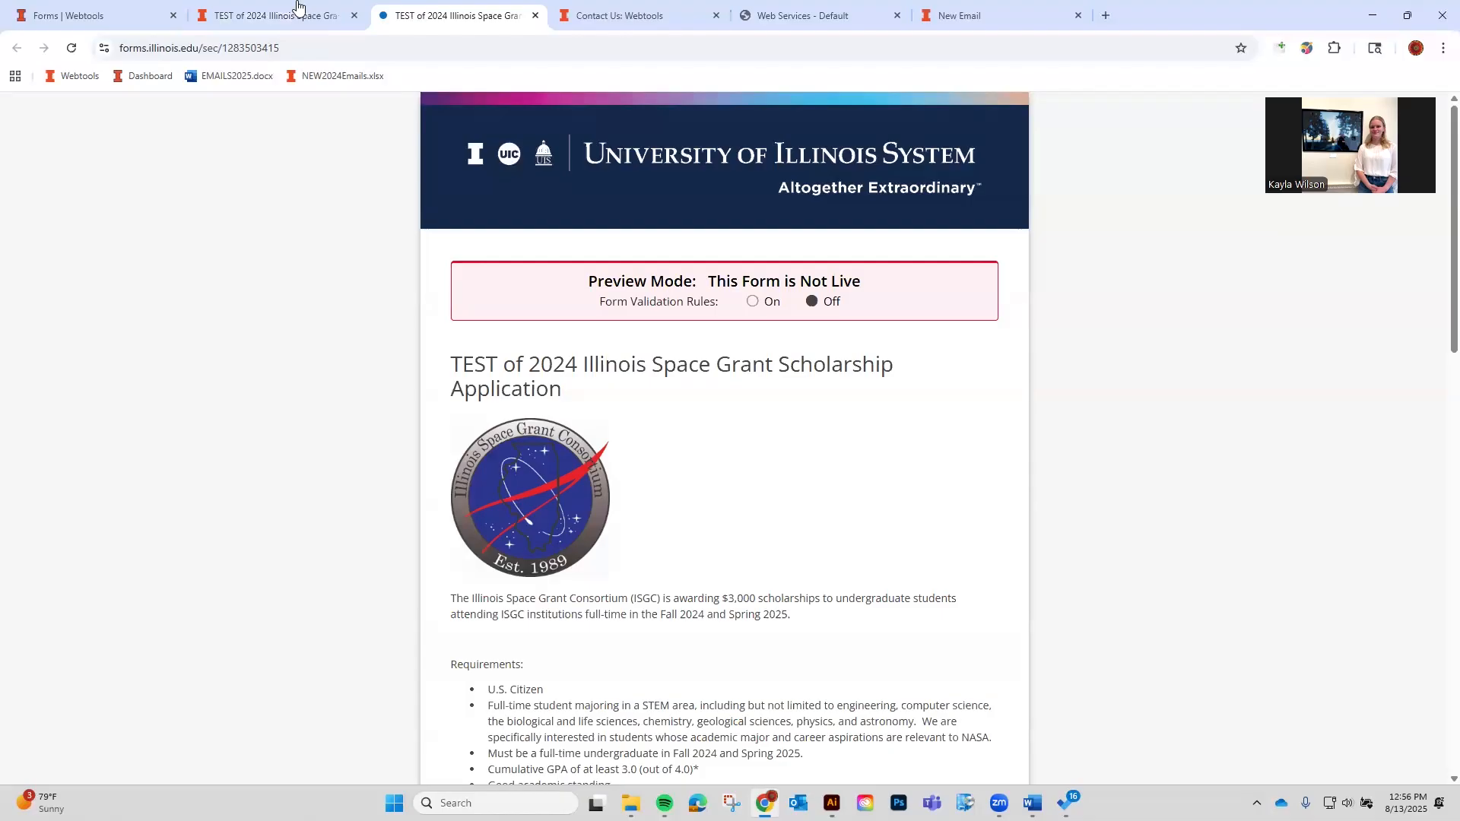
left_click(297, 11)
left_click(115, 10)
left_click(1154, 110)
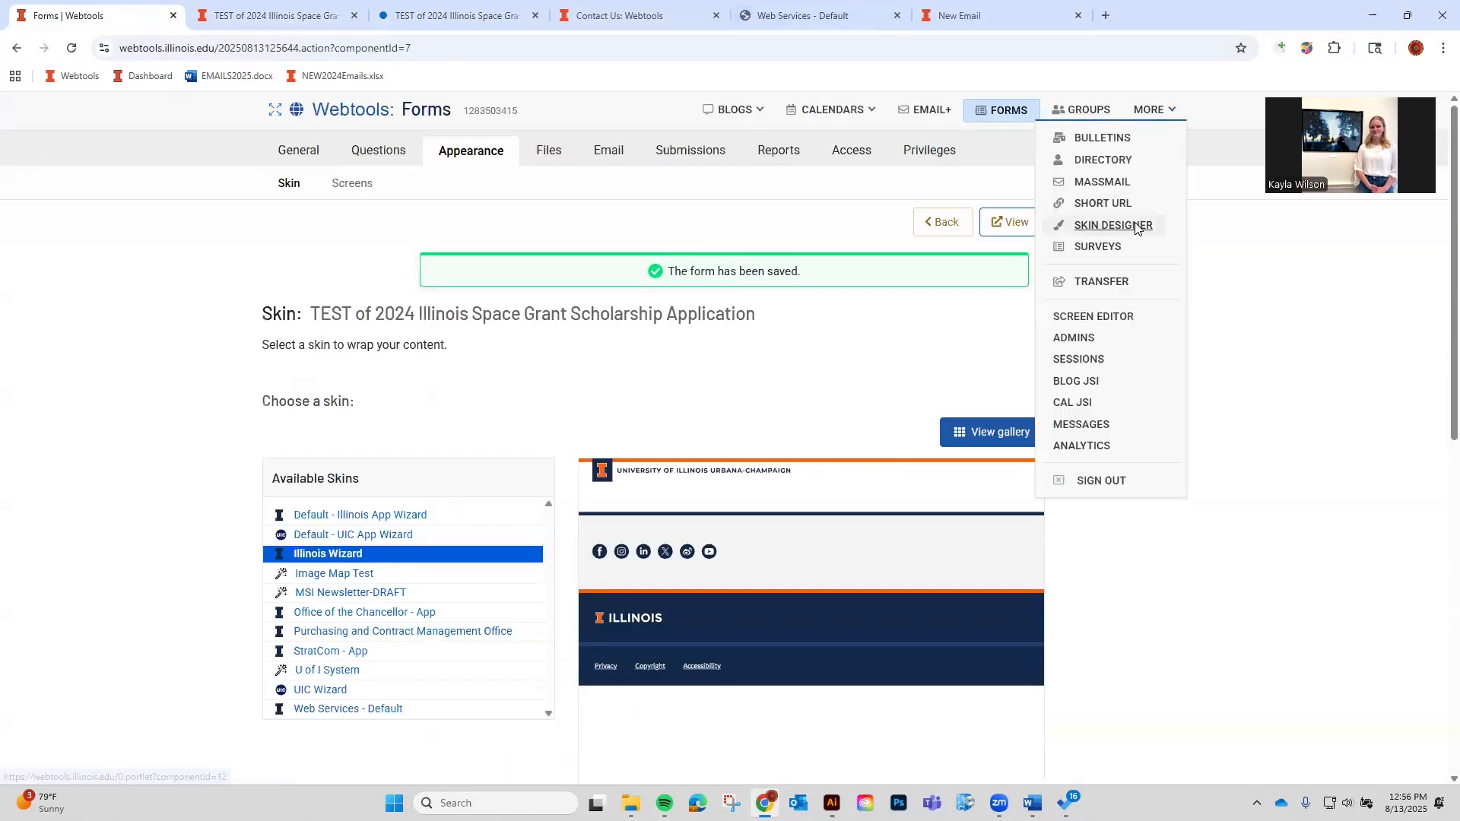
Open Skin Designer and scroll through My Skins, including For Video and For Video - Wizard.
left_click(1135, 224)
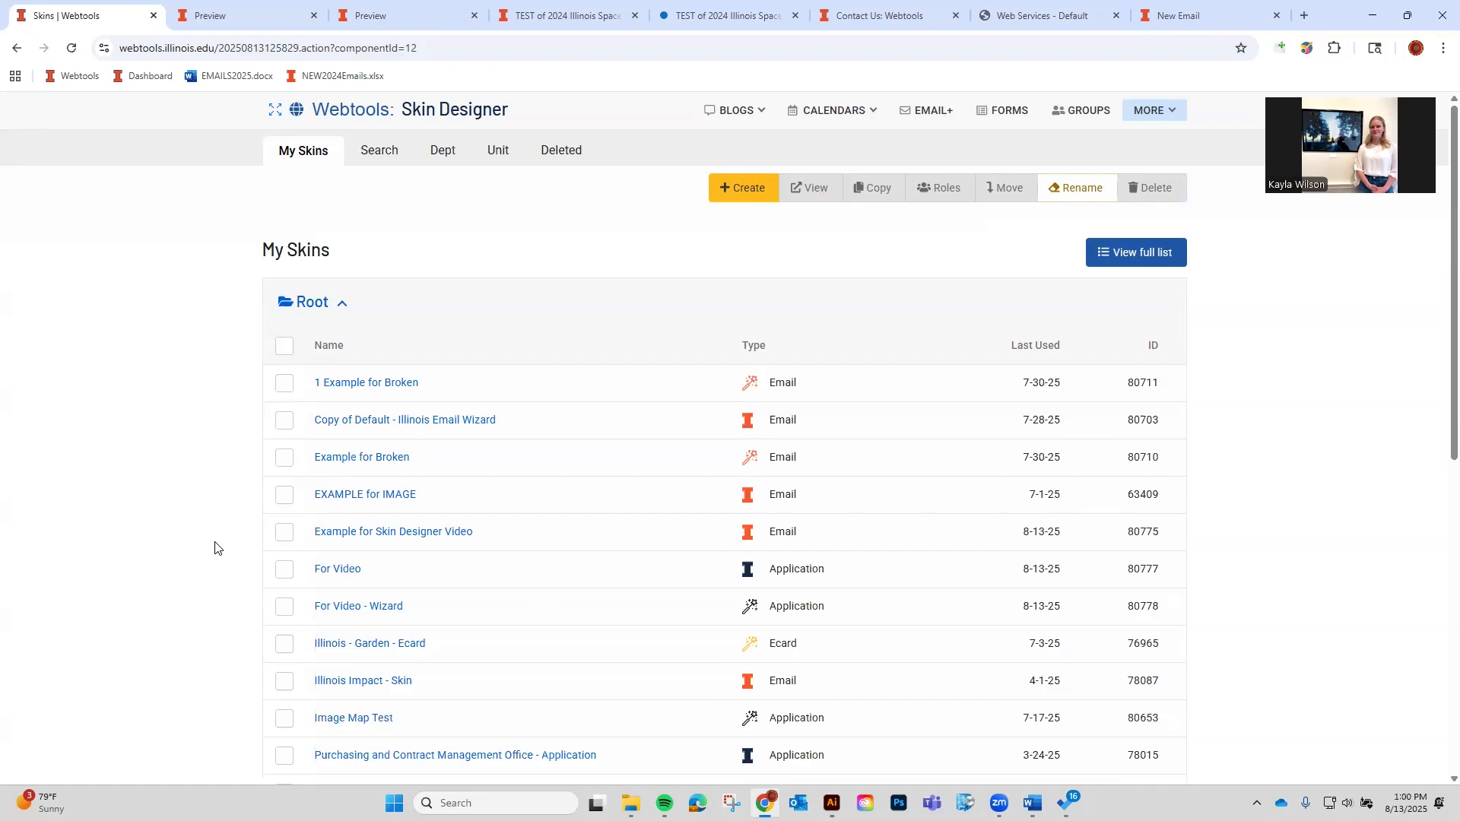
scroll(175, 606, "down", 8)
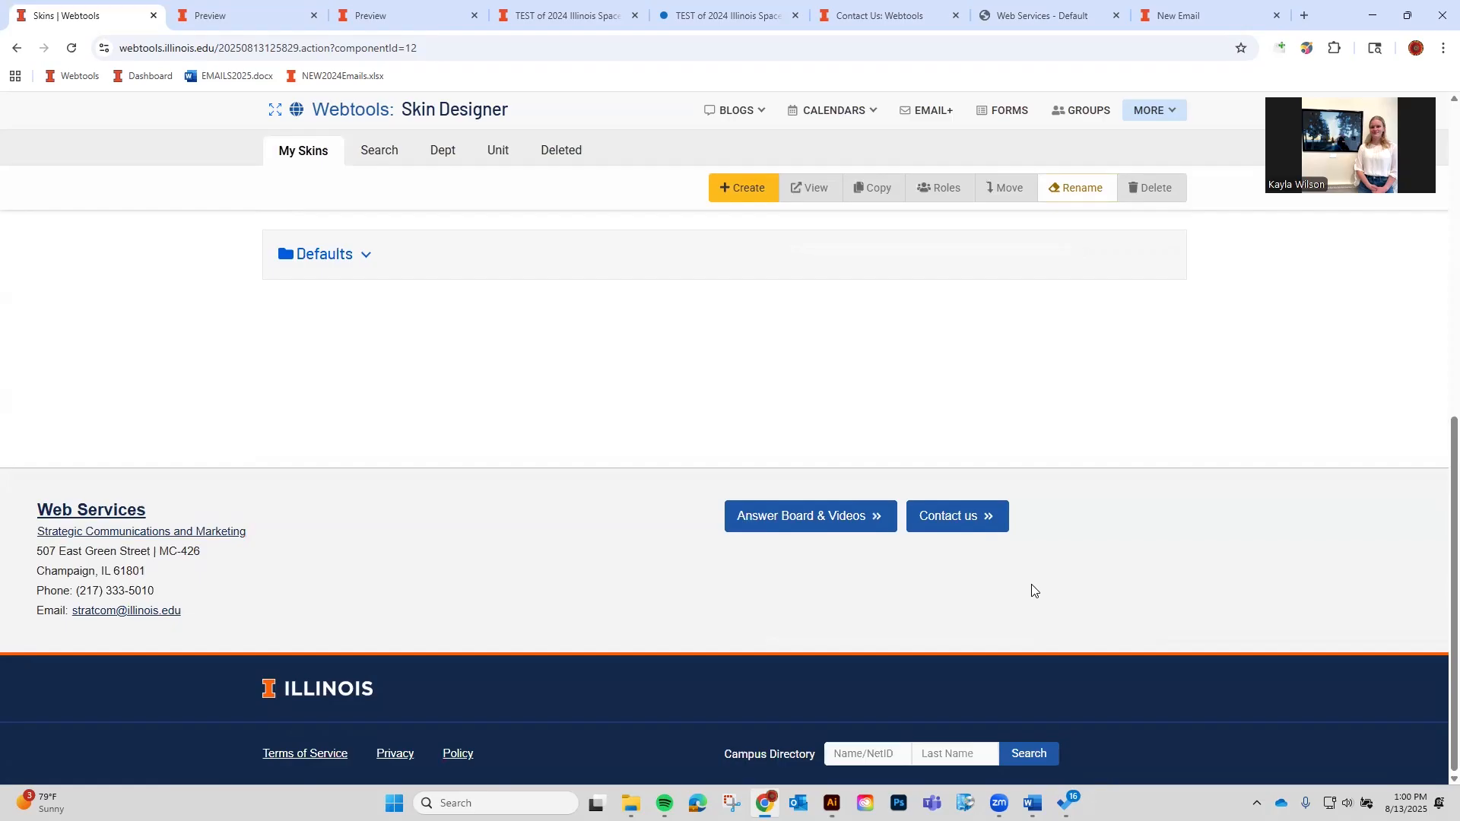
scroll(867, 495, "up", 5)
scroll(866, 495, "down", 5)
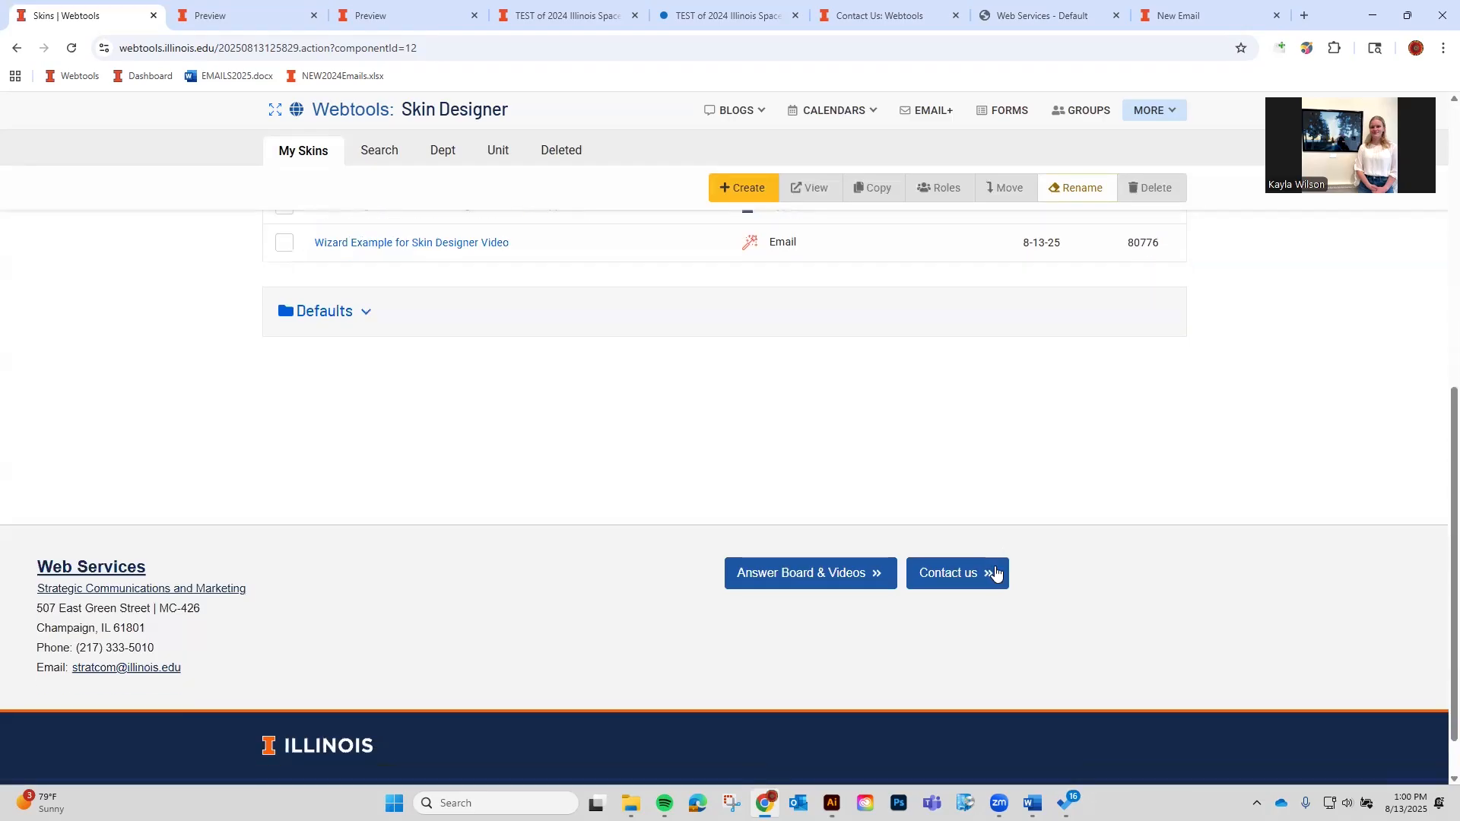
scroll(1095, 641, "up", 10)
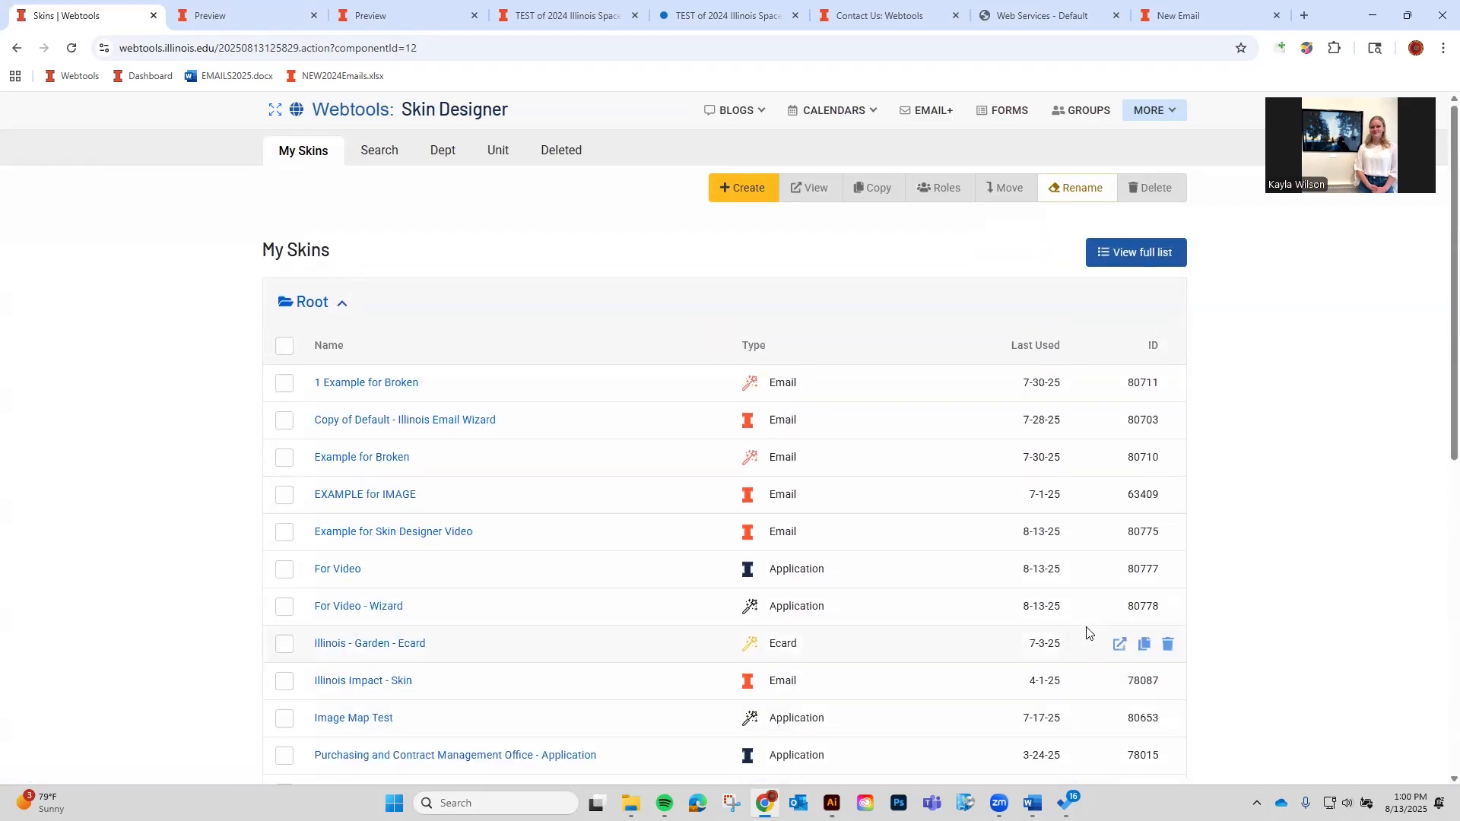